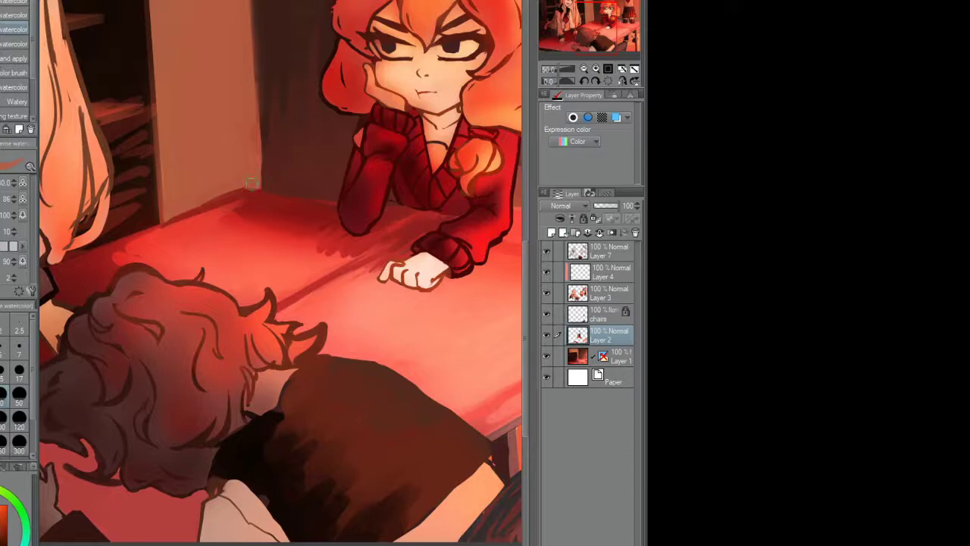
Step: Set Layer 4 to the Overlay blending mode and choose the Soft airbrush for painting on it
scroll(297, 190, "down", 5)
scroll(300, 208, "up", 4)
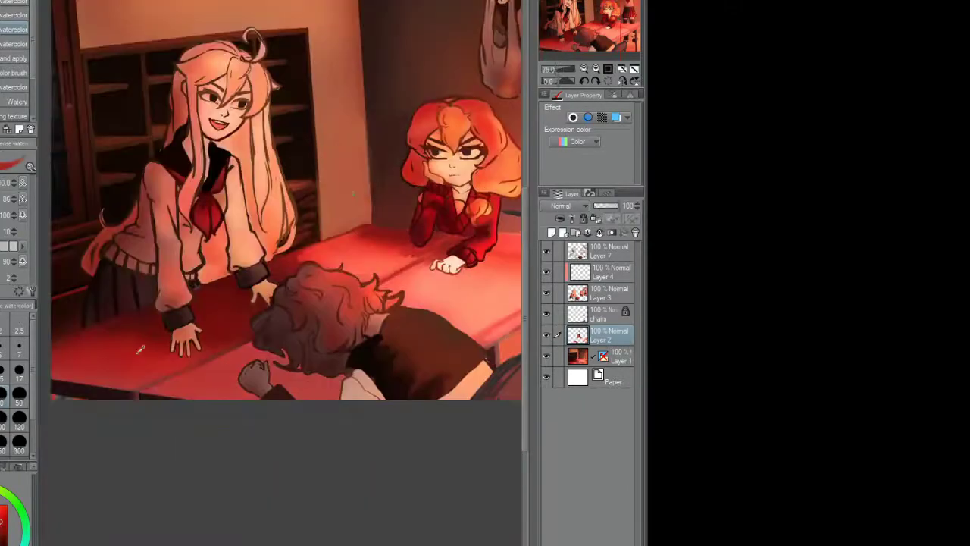
scroll(288, 228, "down", 4)
scroll(288, 227, "up", 4)
left_click(606, 271)
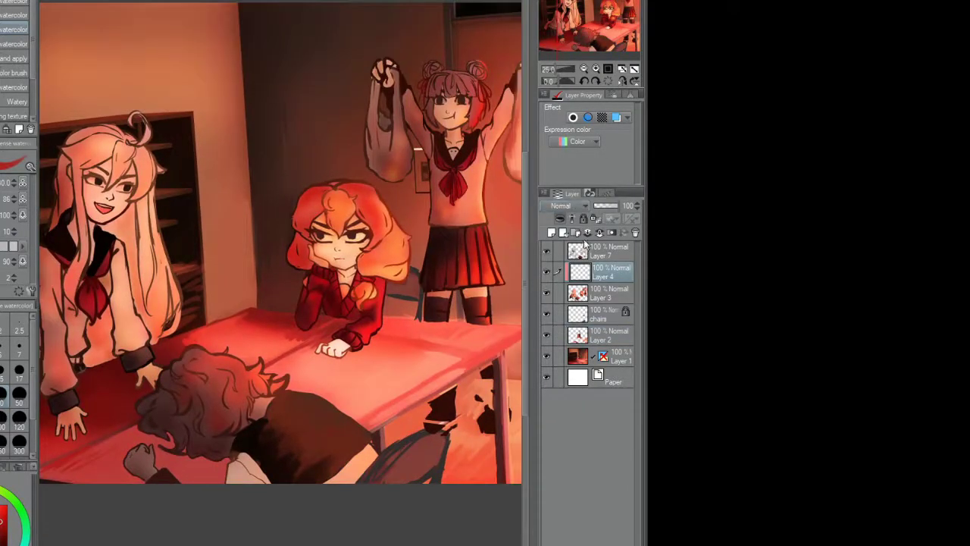
key("b")
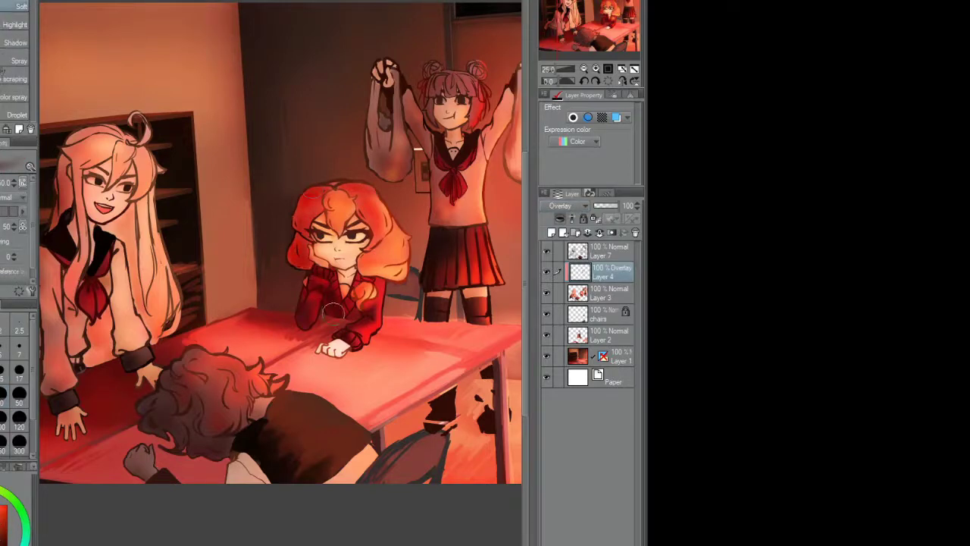
Step: Airbrush a warm red-orange glow over the seated redhead and the standing girl, with Layer 4 placed above Layer 7
mouse_move(297, 216)
left_mouse_down()
mouse_move(326, 191)
mouse_move(340, 200)
left_mouse_up()
scroll(281, 258, "up", 1)
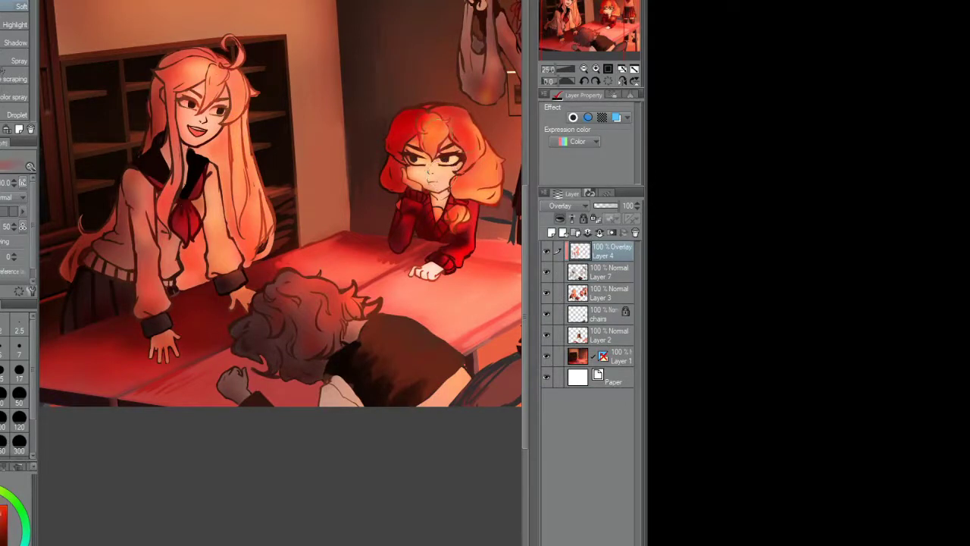
left_click(609, 47)
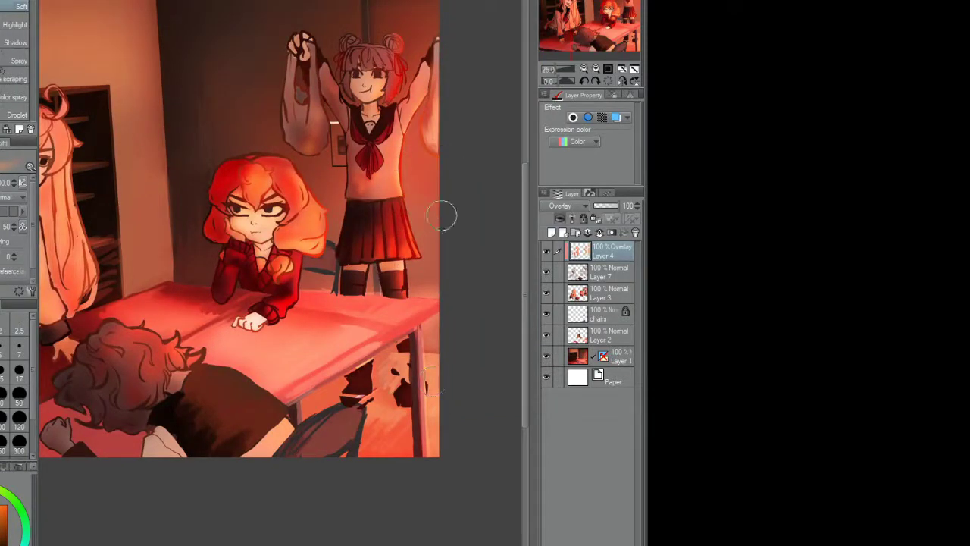
left_click_drag(431, 114, 472, 123)
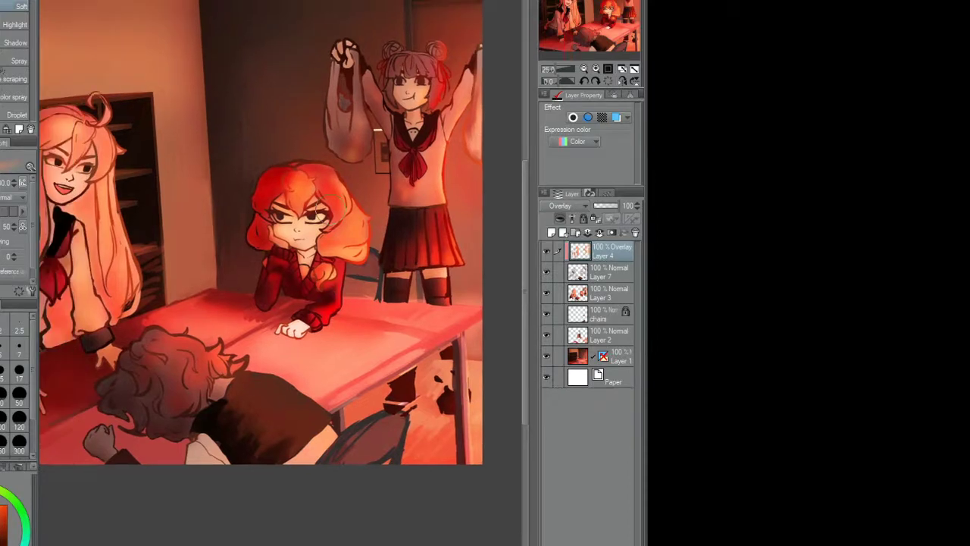
Step: Airbrush a soft red glow over the slumped figure's vest and hair on the overlay layer
left_click_drag(326, 410, 250, 394)
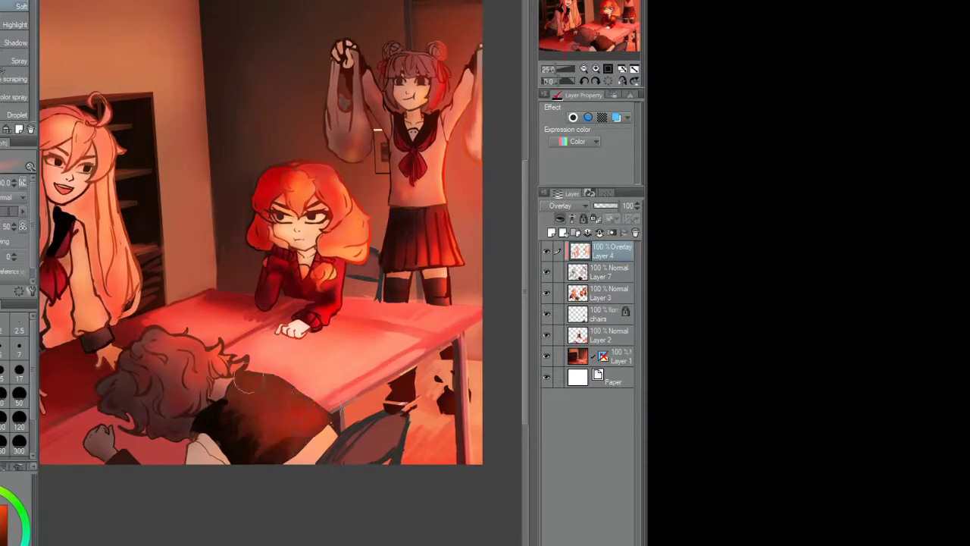
left_click_drag(108, 377, 179, 377)
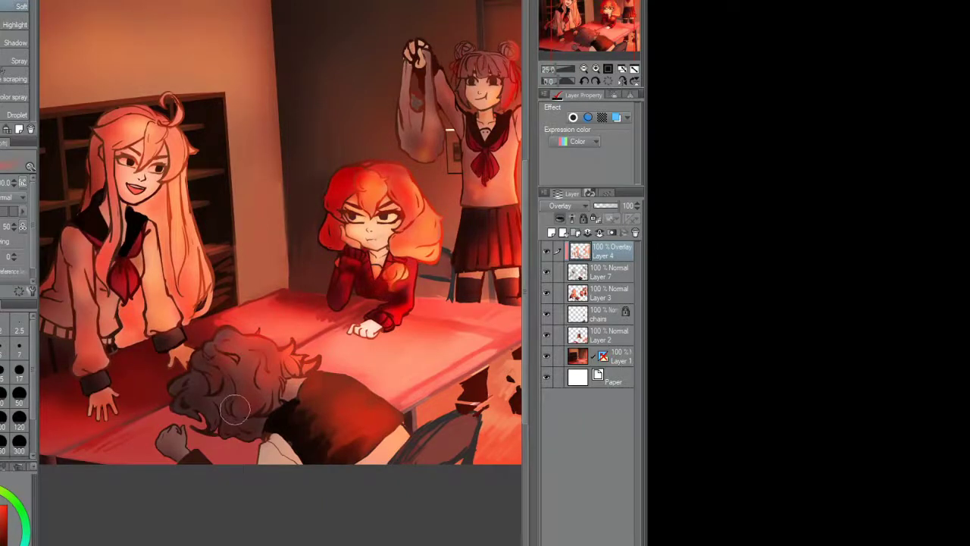
left_click_drag(197, 343, 92, 403)
Step: Switch to the dense watercolor brush, compare the artwork without the glow, and prepare an empty Overlay layer above it
key("b")
scroll(349, 156, "up", 3)
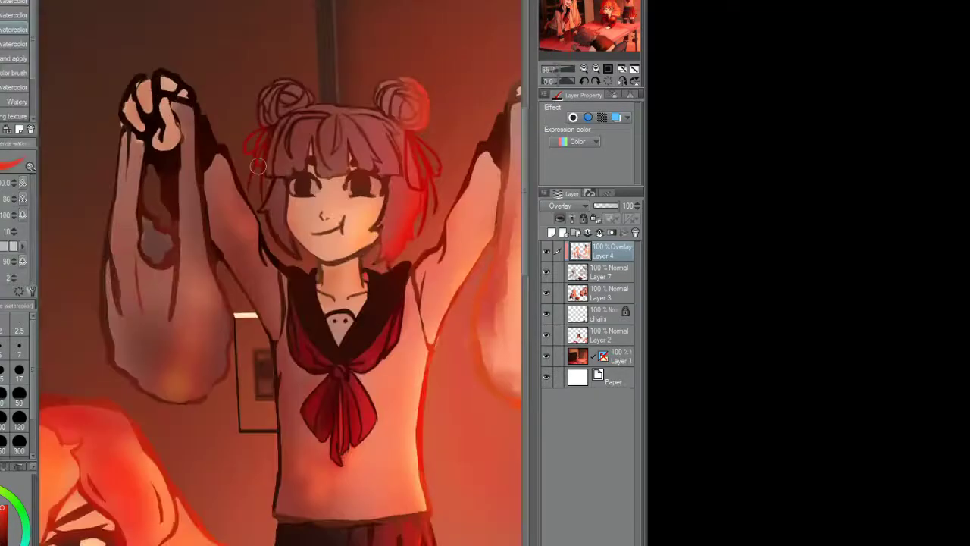
scroll(388, 122, "down", 3)
scroll(387, 122, "up", 1)
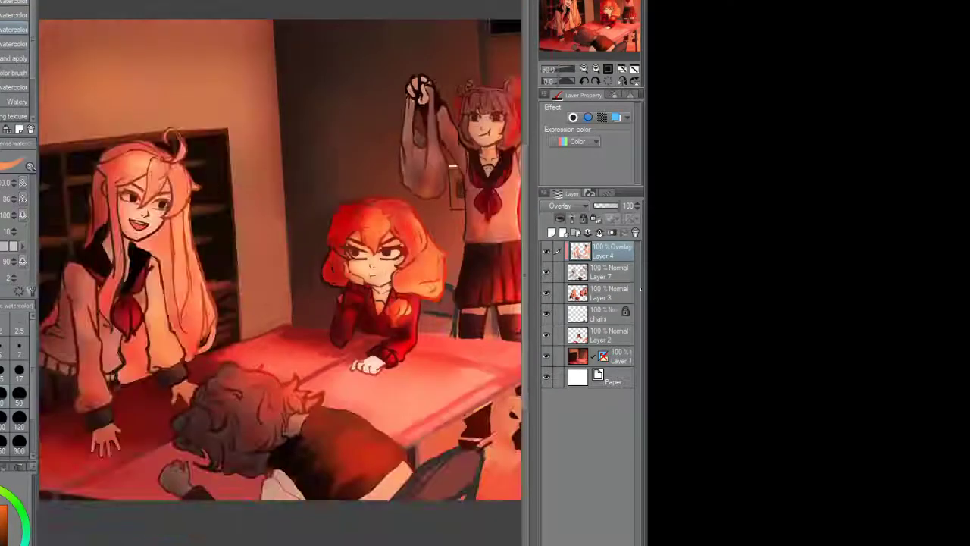
scroll(349, 227, "up", 2)
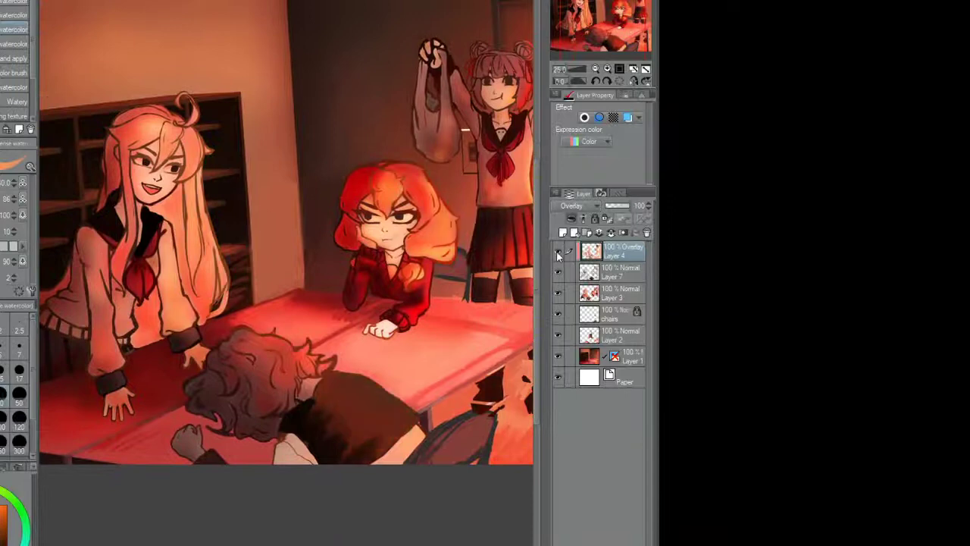
scroll(515, 31, "up", 3)
left_click_drag(363, 324, 400, 523)
Step: Paint bright red light strokes along the standing girl's legs and the slumped figure's hair
scroll(344, 410, "down", 5)
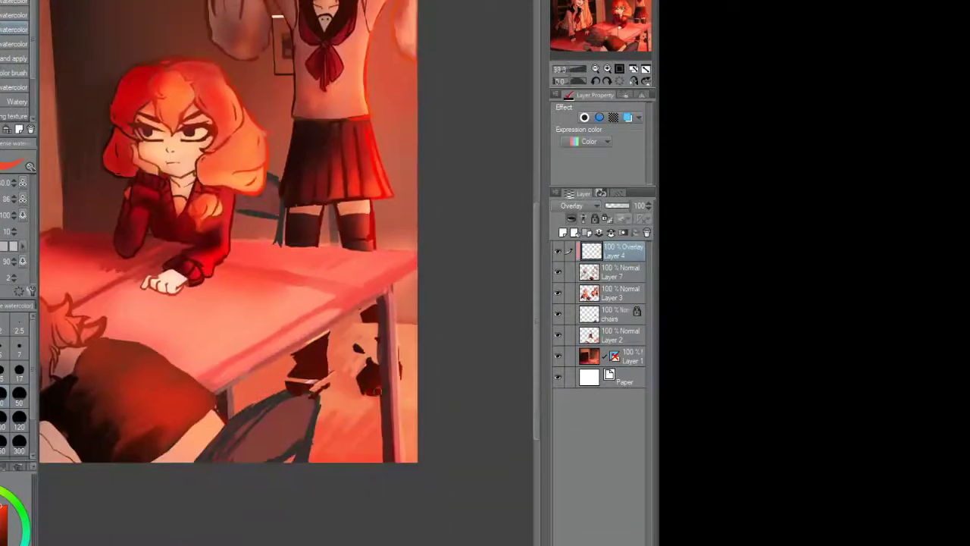
scroll(277, 196, "up", 4)
scroll(276, 196, "down", 4)
scroll(276, 196, "up", 4)
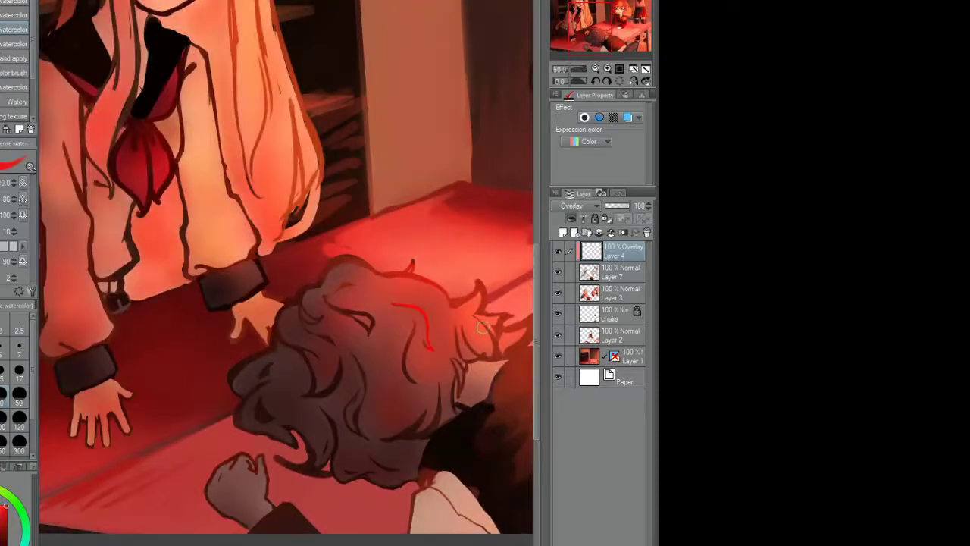
scroll(276, 196, "down", 4)
scroll(276, 196, "up", 3)
scroll(397, 198, "down", 3)
scroll(397, 197, "up", 3)
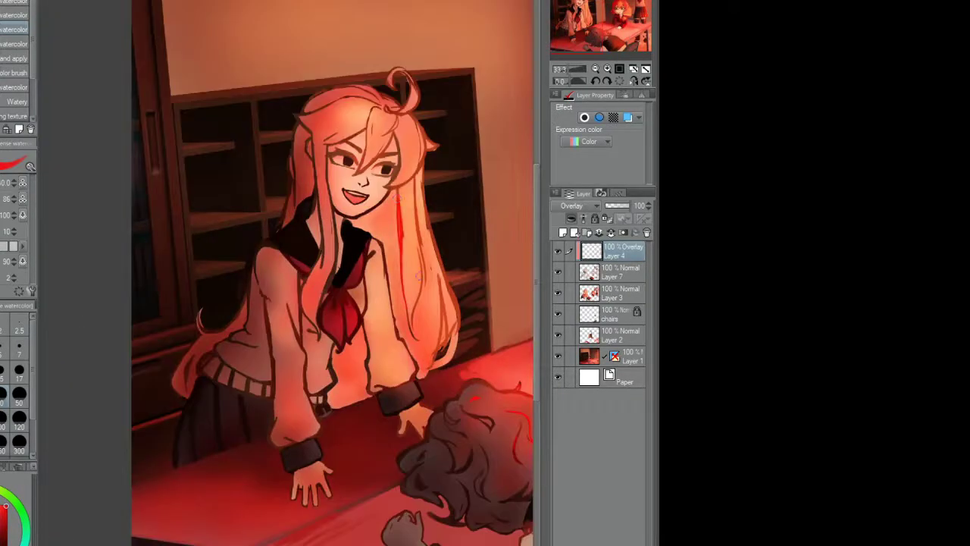
Step: Trace glowing red rim lines along the long-haired girl's loose hair, curled strand and the adjoining sleeve, then compare without the overlay
left_click_drag(440, 250, 449, 348)
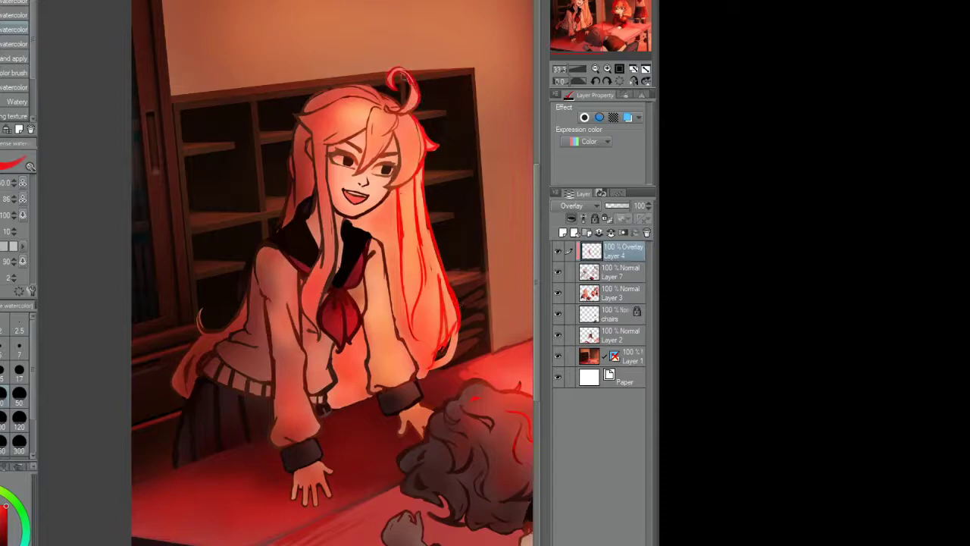
scroll(399, 205, "up", 2)
scroll(379, 212, "down", 1)
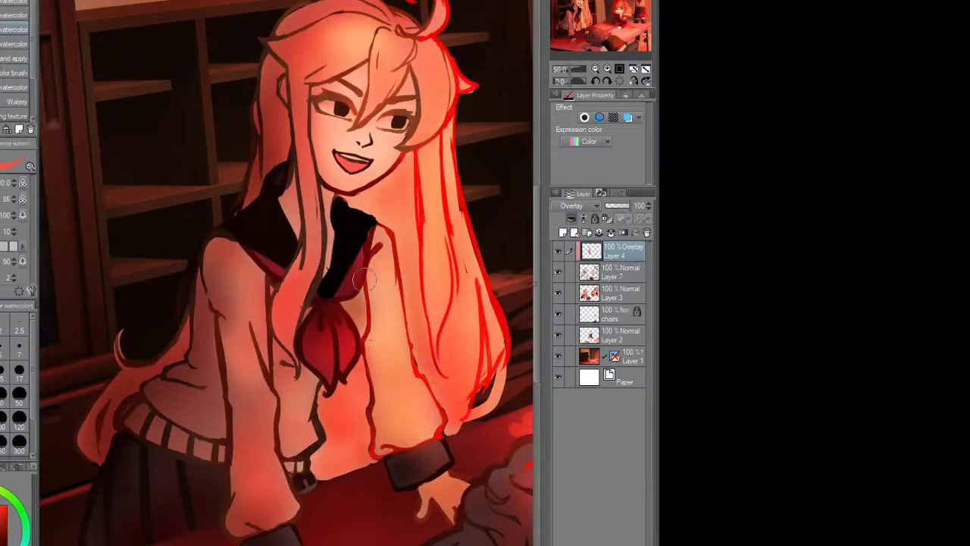
scroll(364, 279, "down", 3)
scroll(364, 279, "up", 1)
scroll(365, 279, "down", 2)
scroll(409, 227, "up", 3)
scroll(409, 228, "down", 2)
scroll(409, 228, "up", 1)
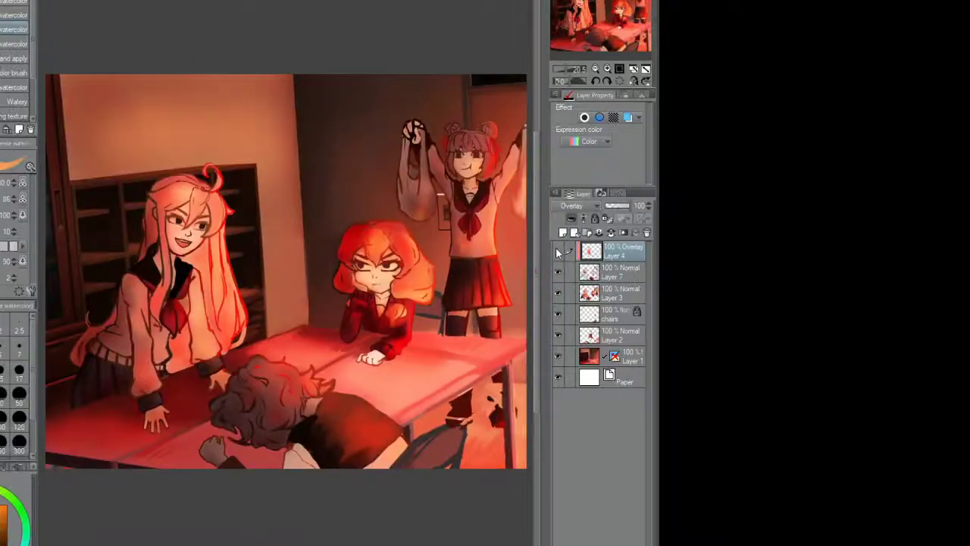
Step: Brush orange-red rim light onto the redhead's hair and sleeve, the standing girl's skirt and the slumped figure's vest edge
scroll(441, 240, "up", 3)
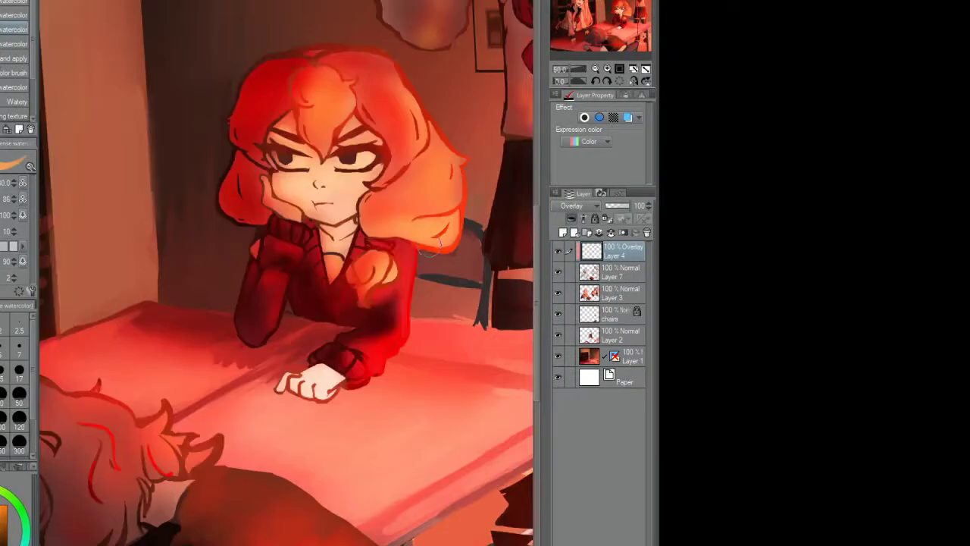
scroll(447, 261, "right", 3)
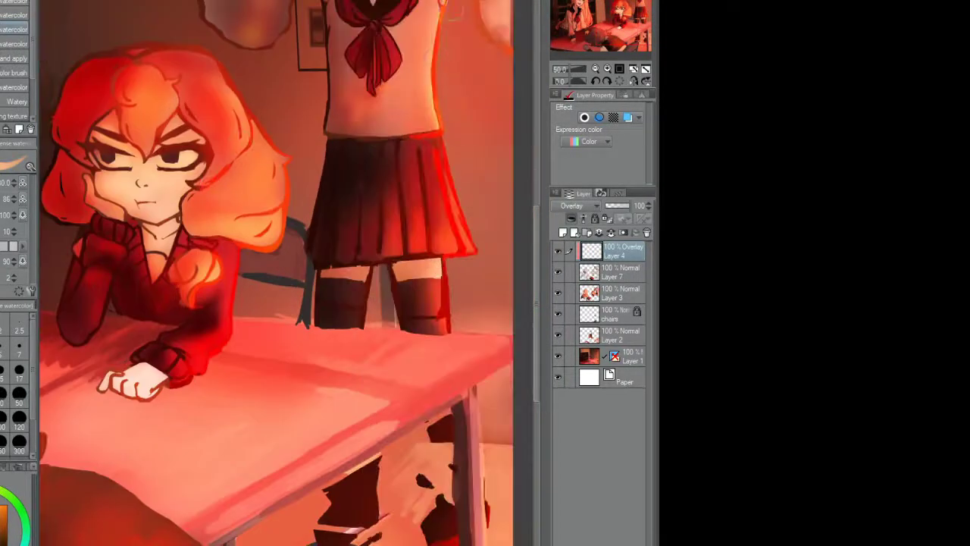
scroll(455, 125, "up", 3)
scroll(347, 168, "down", 5)
scroll(292, 304, "up", 3)
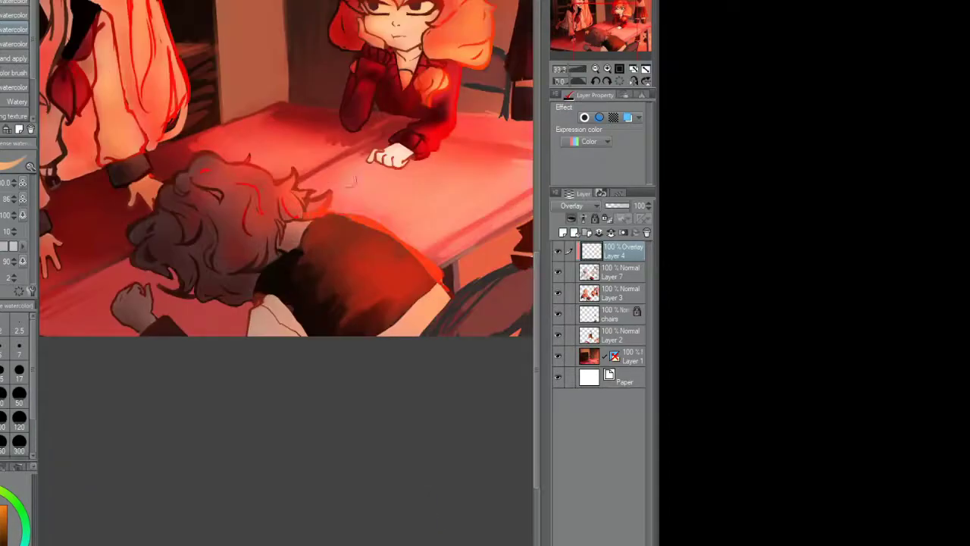
Step: Tint the long-haired girl's fringe orange and add red light to the line art around her bow and collar
scroll(293, 345, "up", 2)
scroll(289, 345, "down", 1)
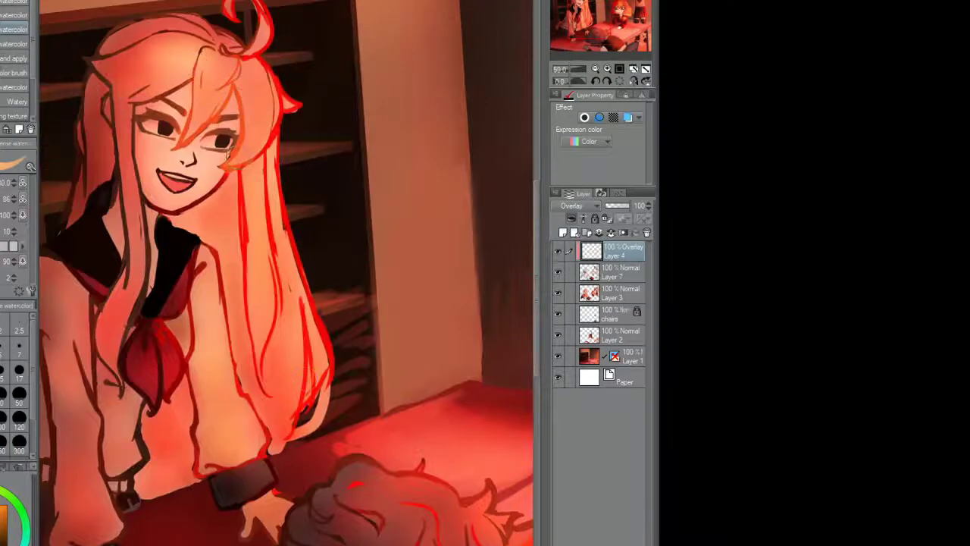
scroll(290, 345, "up", 1)
scroll(289, 344, "down", 1)
scroll(289, 344, "up", 2)
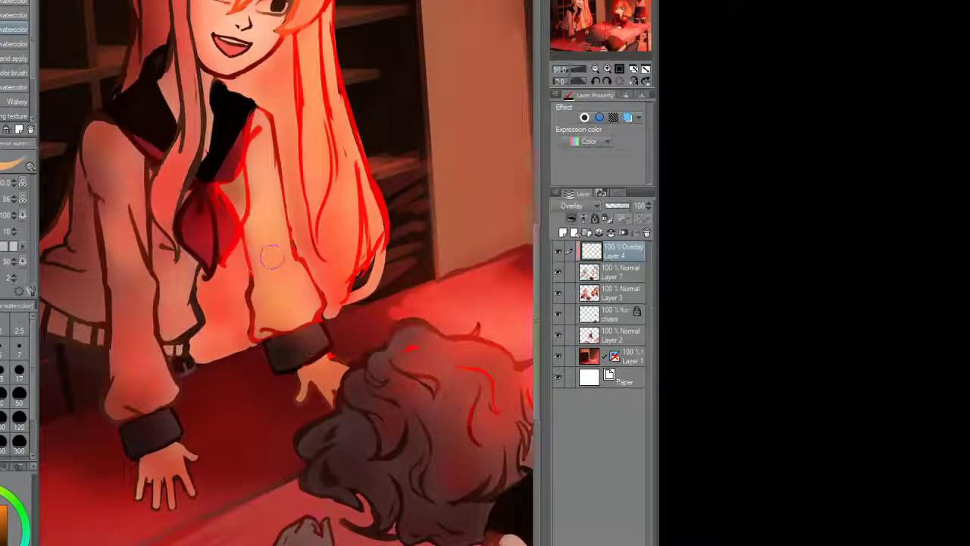
scroll(289, 344, "down", 1)
scroll(305, 337, "up", 2)
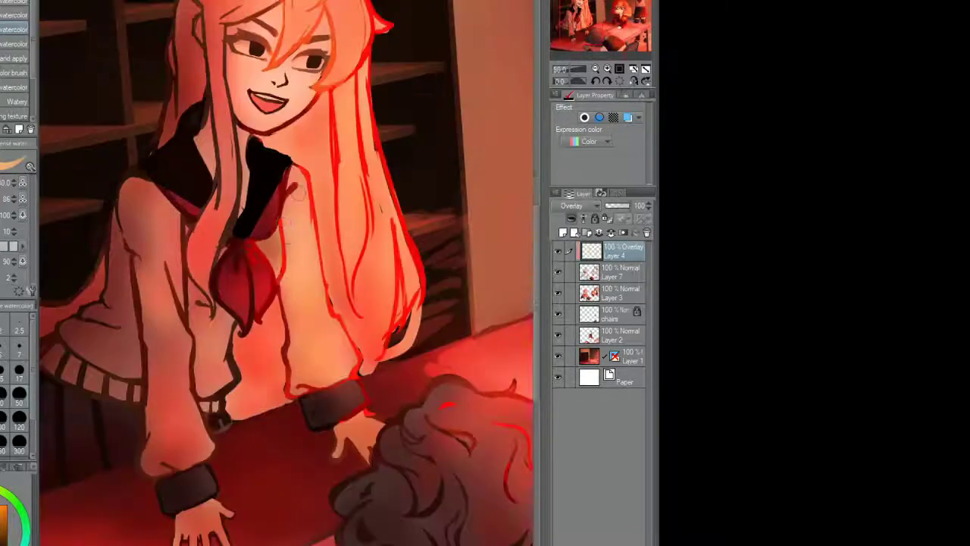
Step: Paint red light over the outlines and folds of the long-haired girl's forward sleeve
left_click_drag(306, 338, 337, 272)
left_click_drag(195, 192, 241, 381)
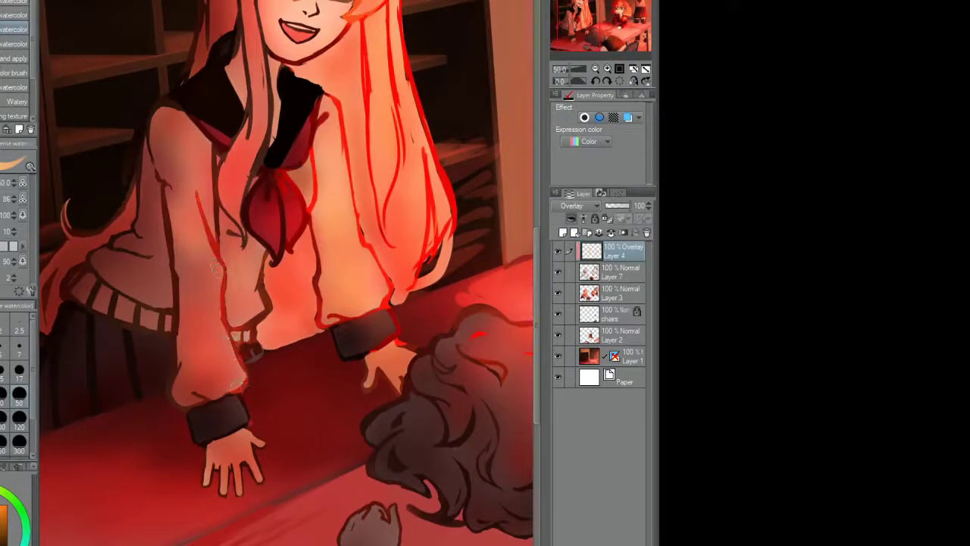
left_click_drag(225, 179, 221, 245)
left_click_drag(221, 212, 226, 293)
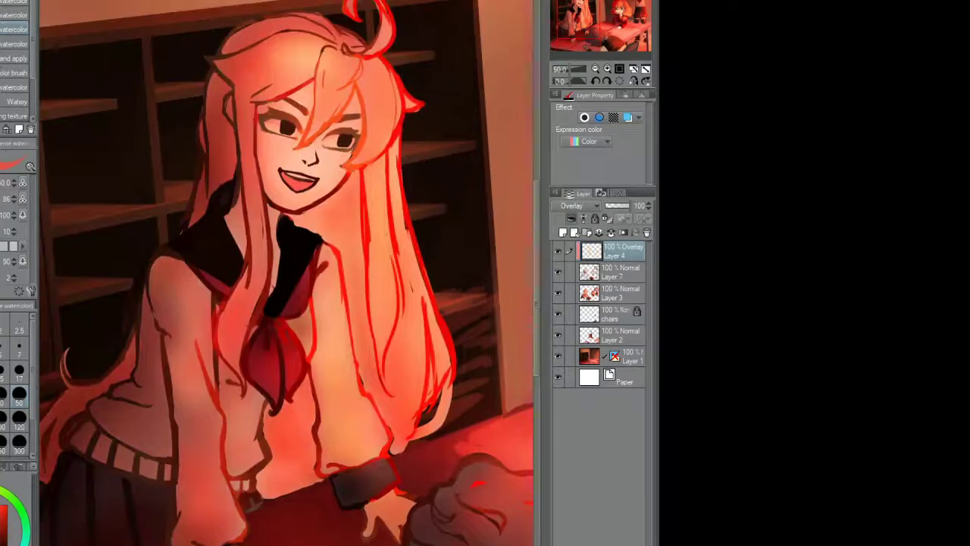
Step: Recolor the line art on the crown, bangs and curled strand of the long-haired girl's hair in glowing red
scroll(206, 242, "down", 3)
scroll(206, 241, "up", 3)
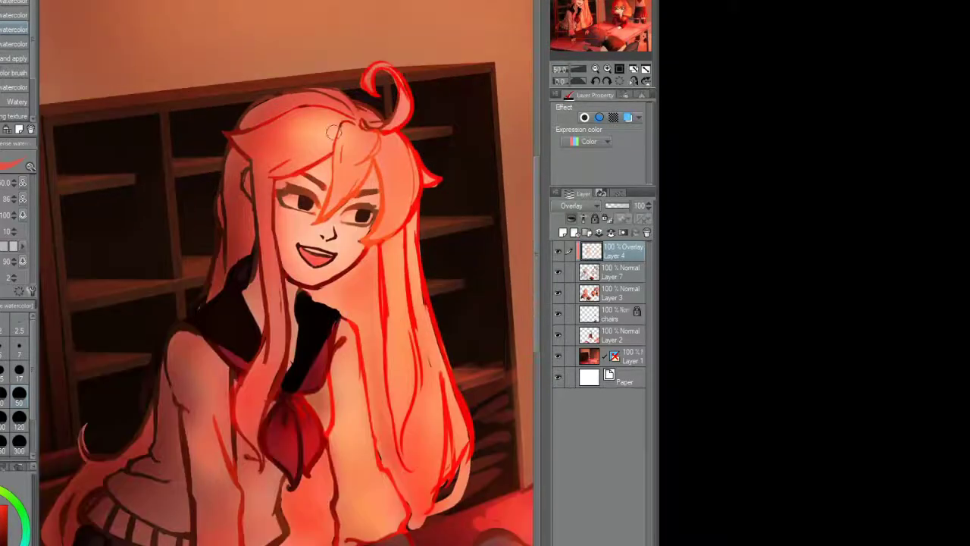
scroll(410, 306, "down", 3)
scroll(410, 307, "up", 3)
scroll(455, 197, "down", 1)
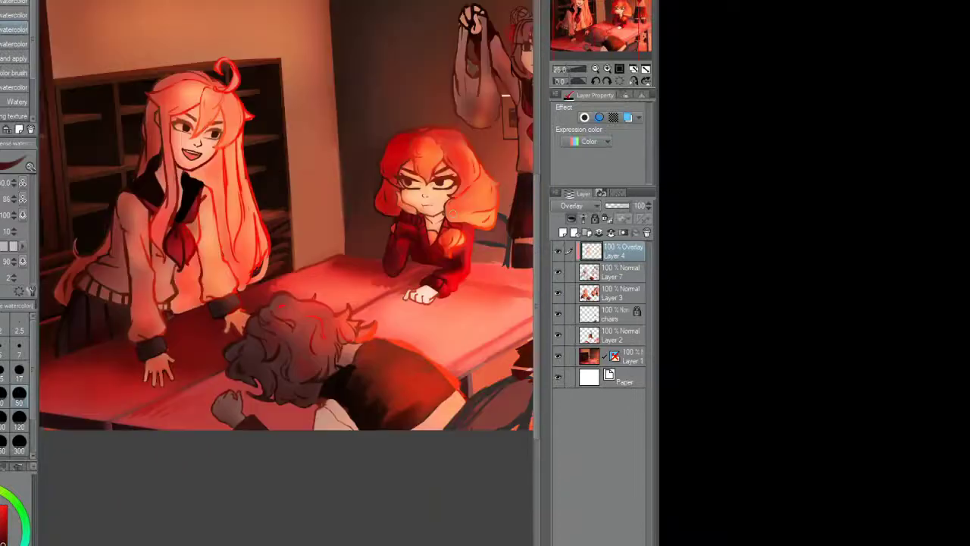
Step: Warm the long-haired girl's eyebrows, lashes and eye outlines with red-brown strokes
scroll(186, 98, "up", 3)
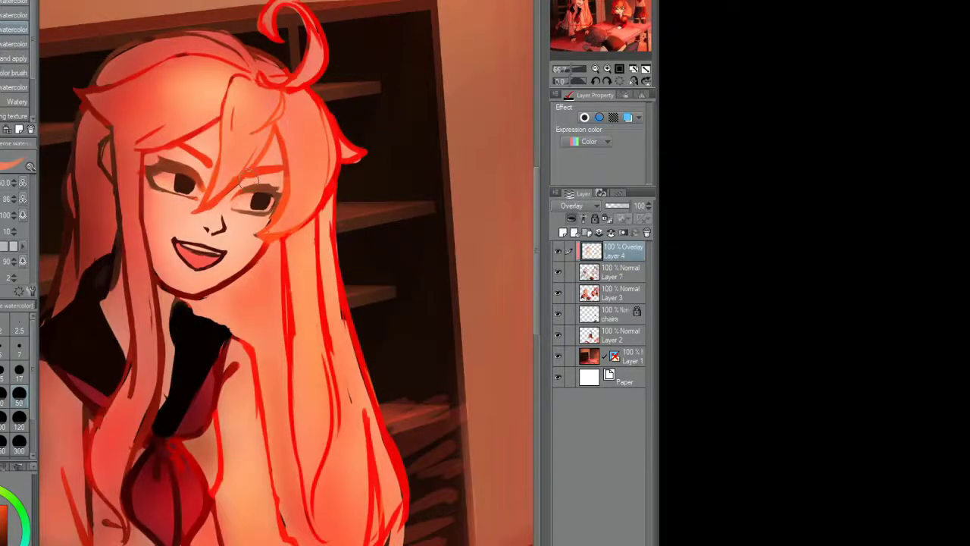
scroll(161, 148, "up", 1)
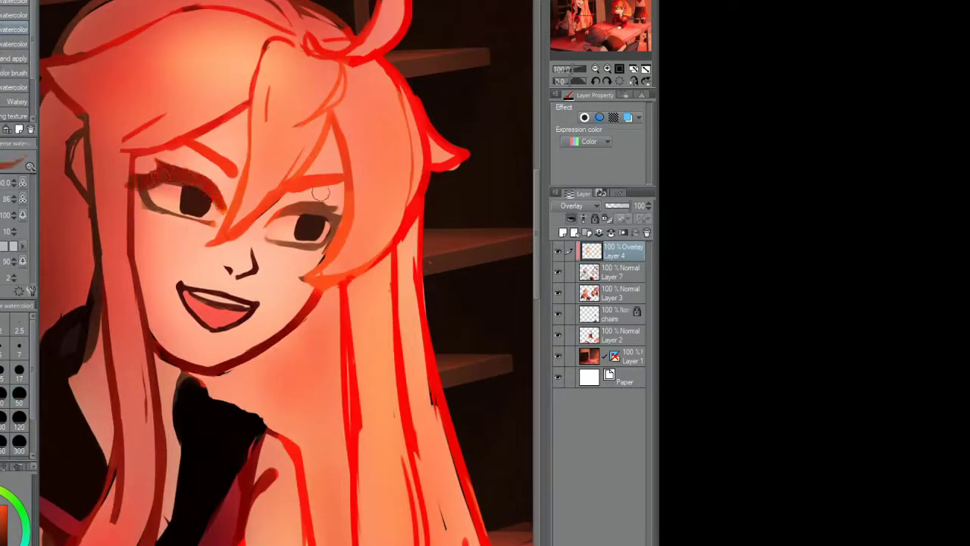
mouse_move(321, 194)
left_mouse_down()
mouse_move(267, 241)
mouse_move(243, 274)
mouse_move(224, 265)
mouse_move(285, 281)
left_mouse_up()
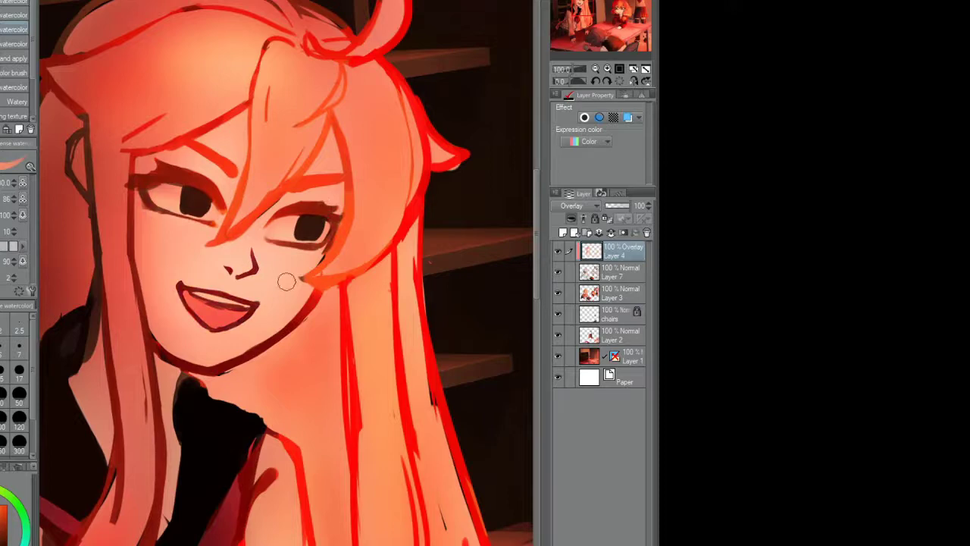
Step: Refine the red line art around the long-haired girl's mouth, jaw and upper hair
scroll(286, 281, "down", 1)
scroll(195, 115, "up", 1)
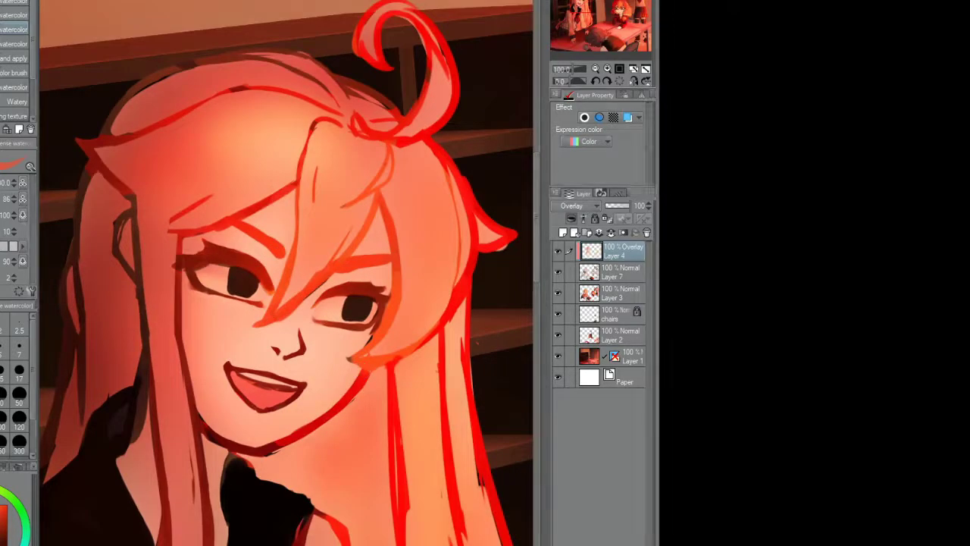
left_click_drag(304, 298, 360, 197)
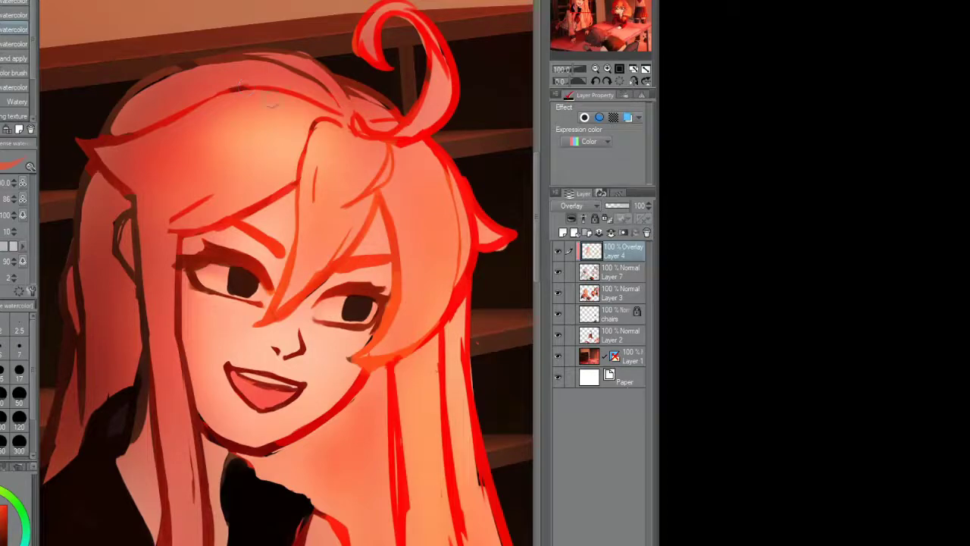
scroll(286, 273, "down", 5)
scroll(295, 294, "down", 4)
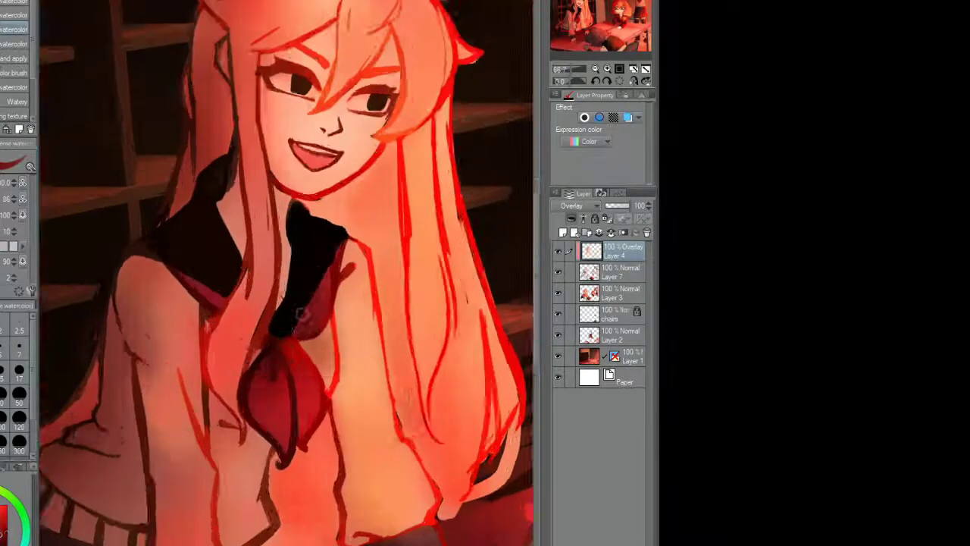
Step: Try blending modes on the empty Layer 4, starting from Glow dodge, and set it to Overlay
scroll(367, 246, "down", 1)
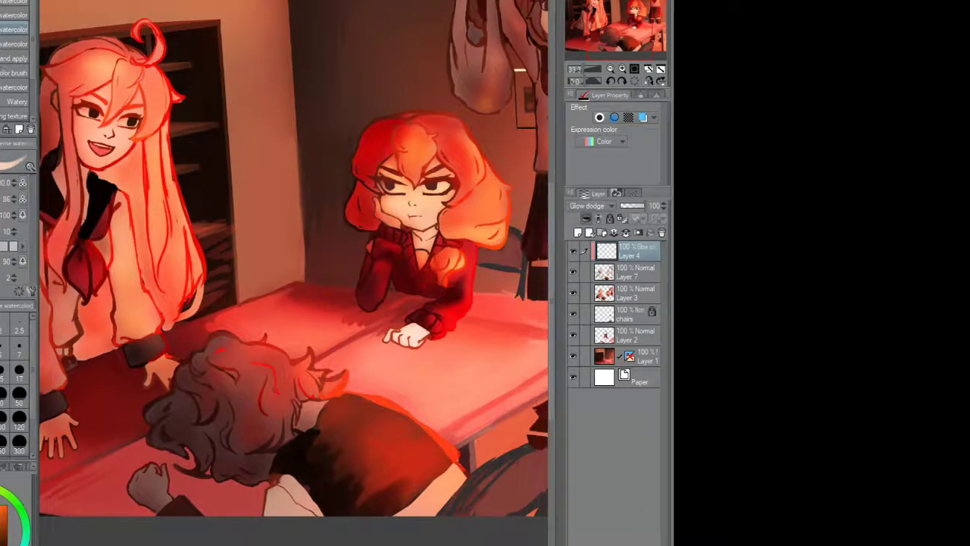
key("Down")
key("Down")
key("Down")
key("Down")
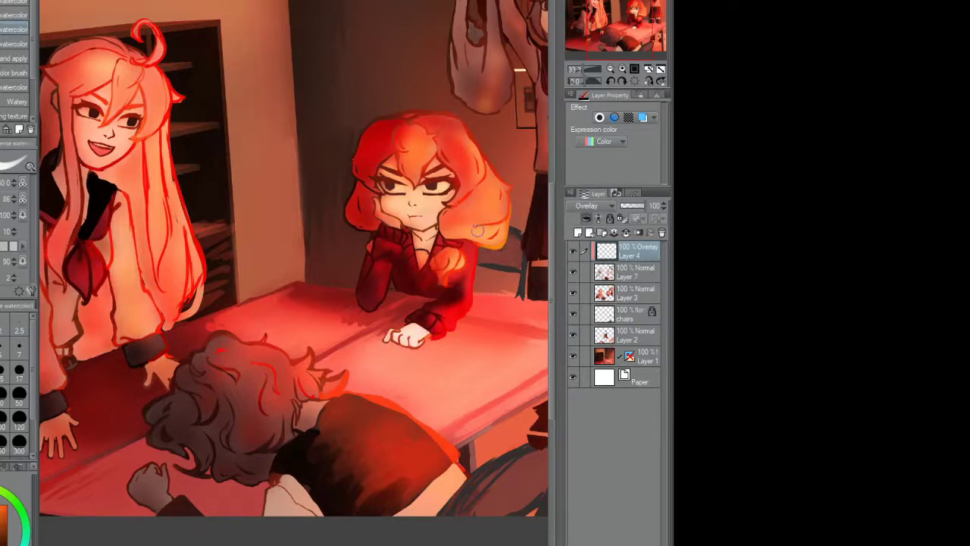
Step: Examine the warm line-art lighting on all four characters, both close up and across the whole illustration
scroll(478, 232, "up", 1)
scroll(477, 236, "down", 4)
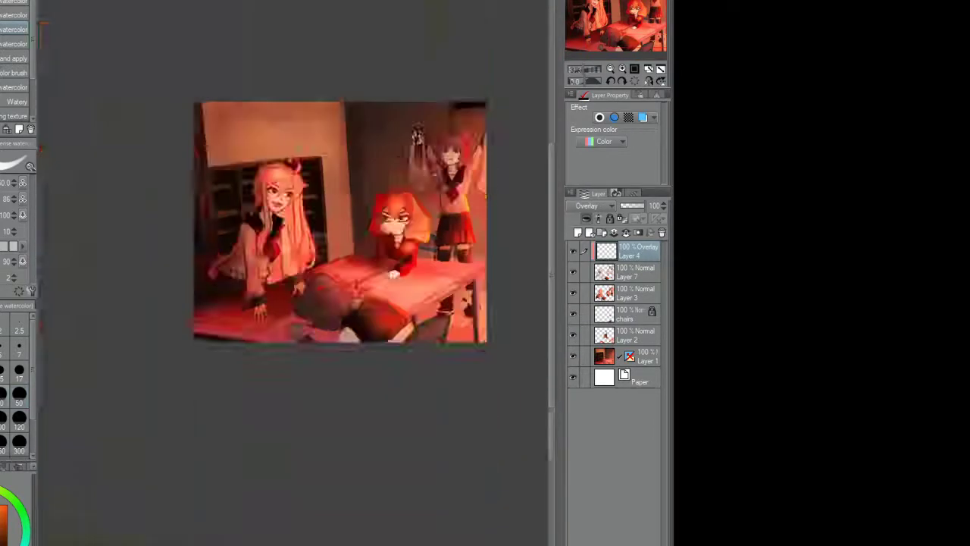
scroll(460, 108, "up", 3)
scroll(476, 138, "up", 3)
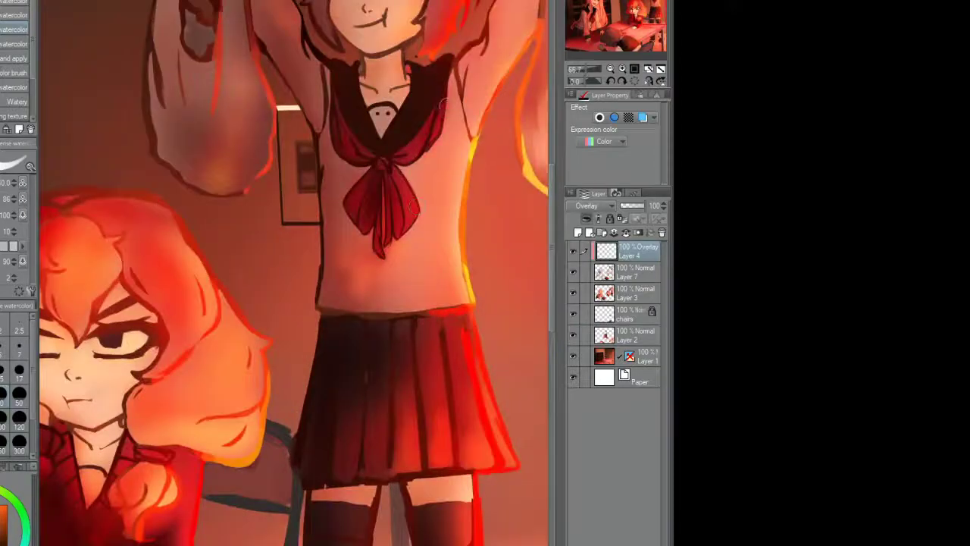
scroll(464, 255, "down", 1)
scroll(464, 254, "down", 4)
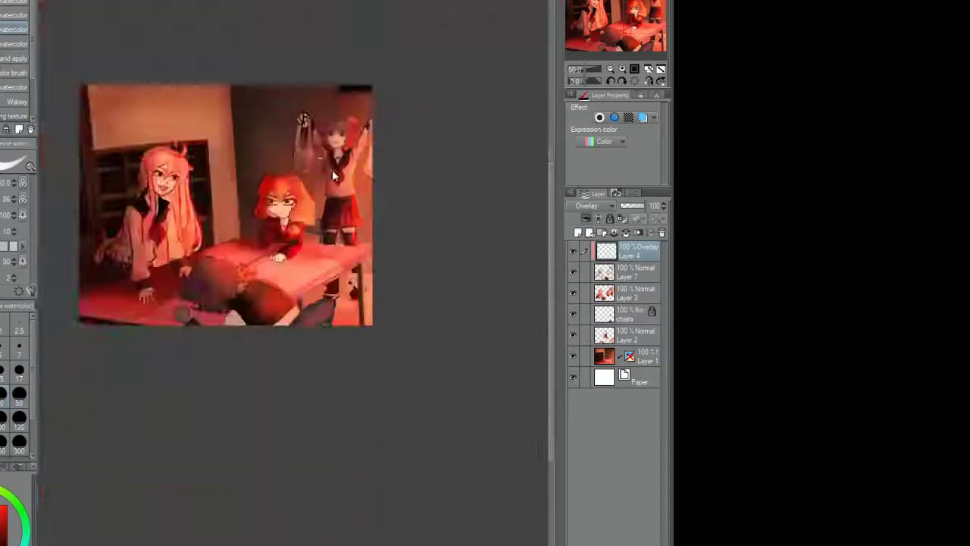
scroll(199, 260, "up", 3)
scroll(194, 216, "up", 2)
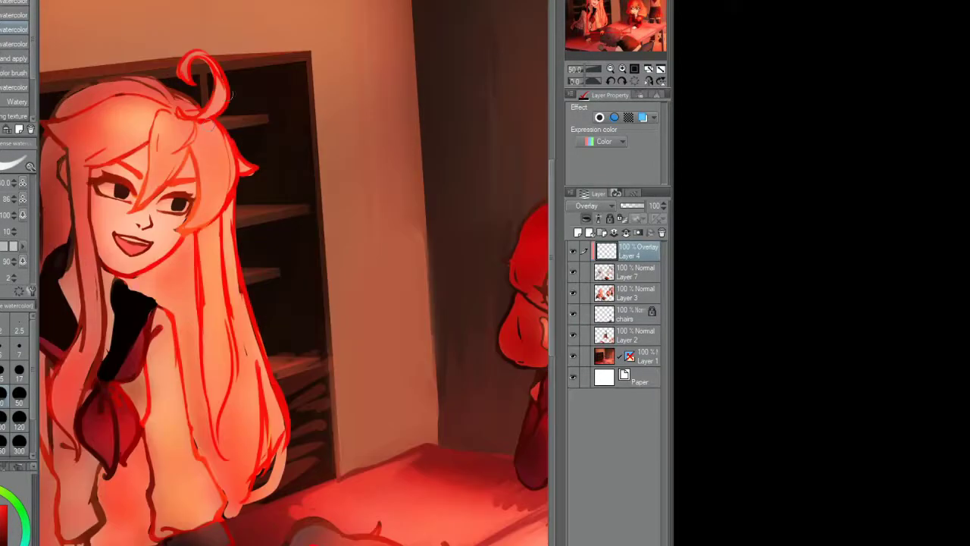
scroll(182, 227, "down", 4)
scroll(303, 157, "up", 4)
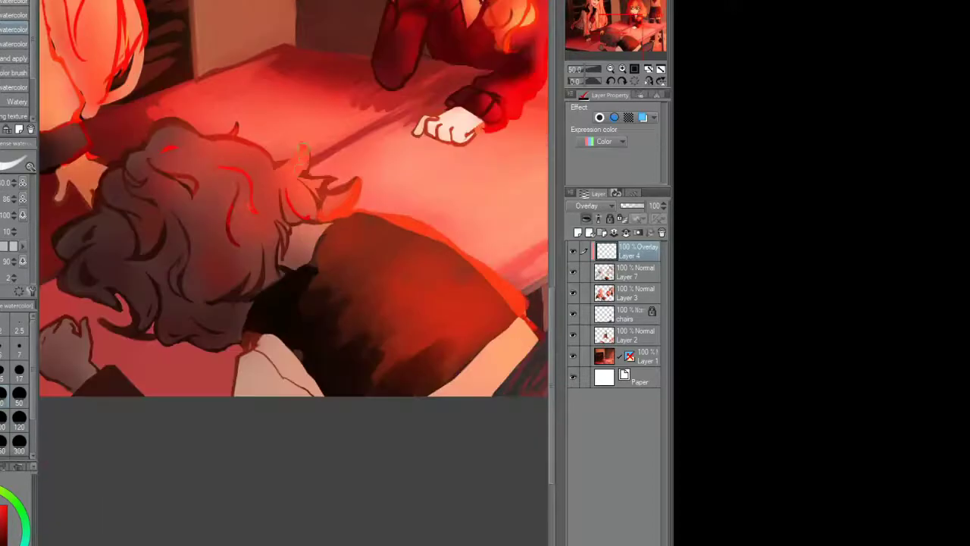
scroll(137, 183, "down", 2)
scroll(466, 433, "up", 1)
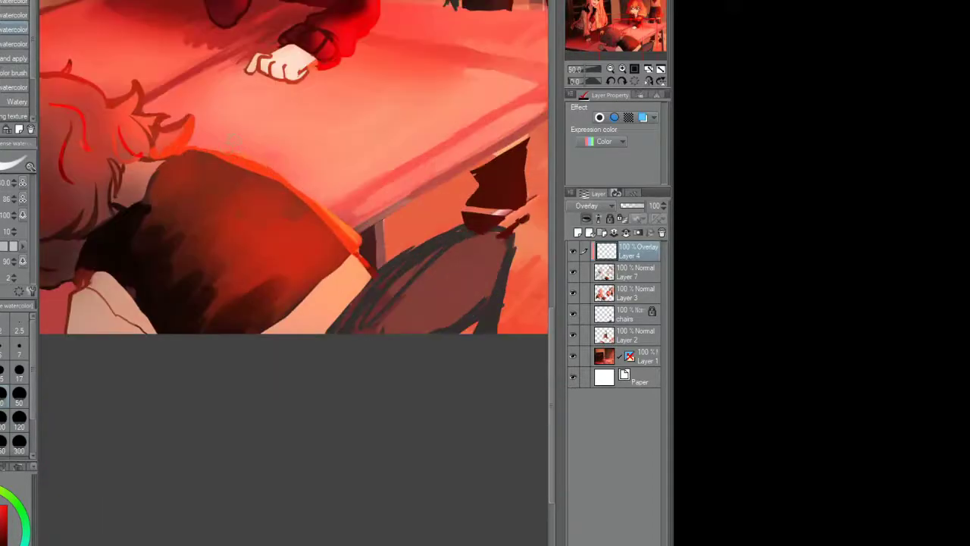
scroll(385, 318, "down", 2)
scroll(417, 127, "up", 4)
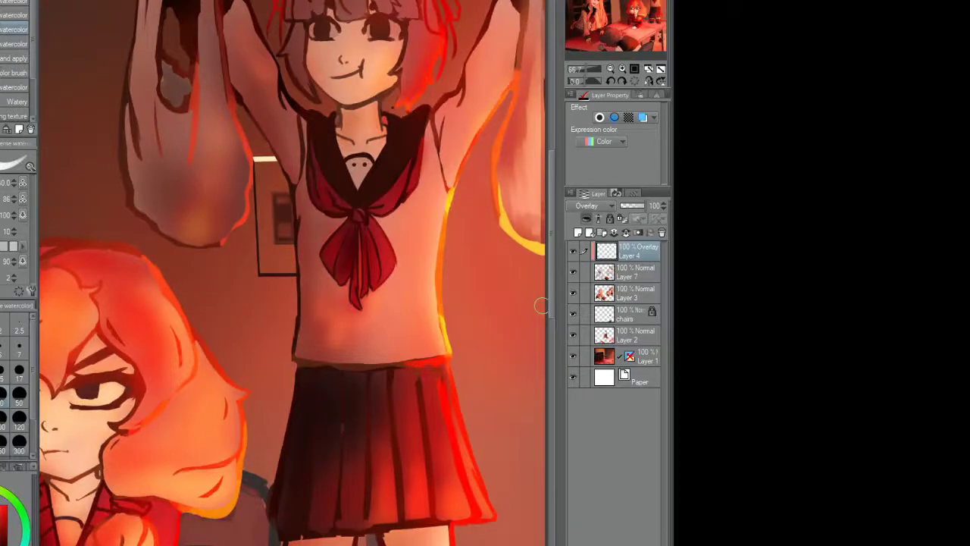
key("ctrl+minus")
key("ctrl+plus")
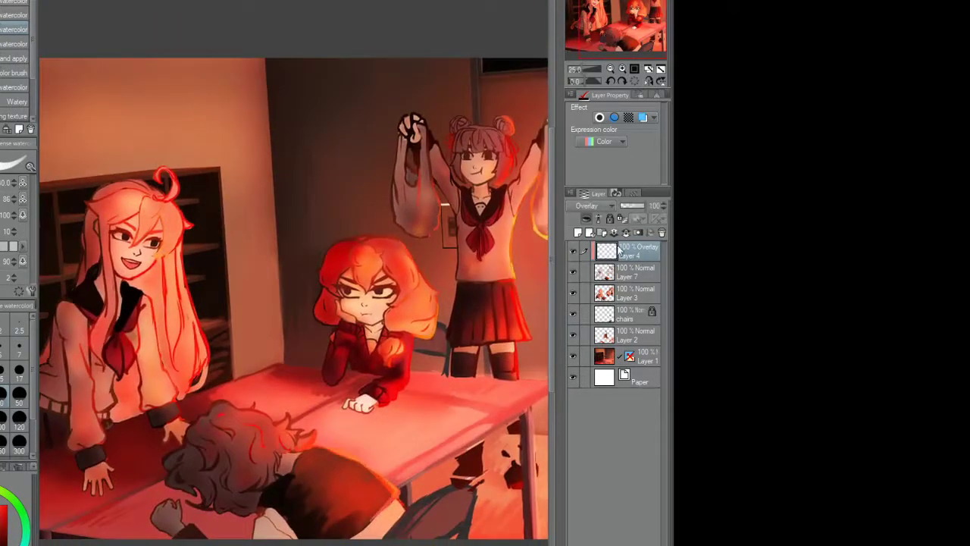
Step: Switch Layer 4 to Add (Glow) and paint bright rim light along the long-haired girl's hair outline
key("ctrl+plus")
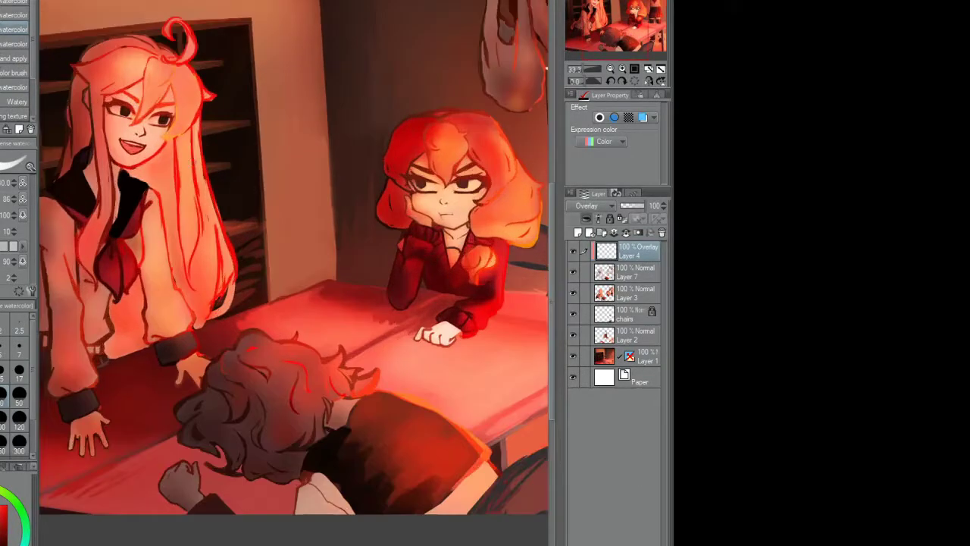
key("ctrl+plus")
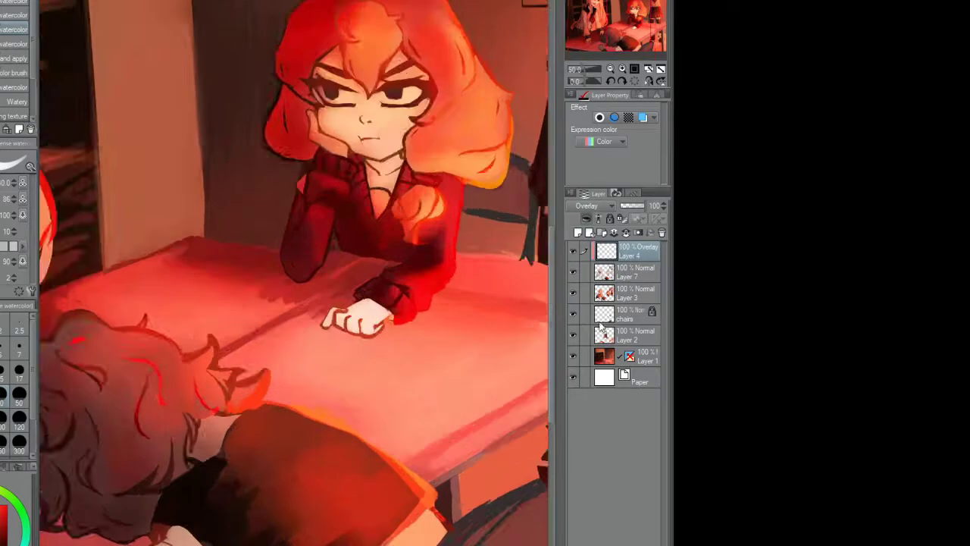
scroll(591, 206, "up", 2)
key("ctrl+minus")
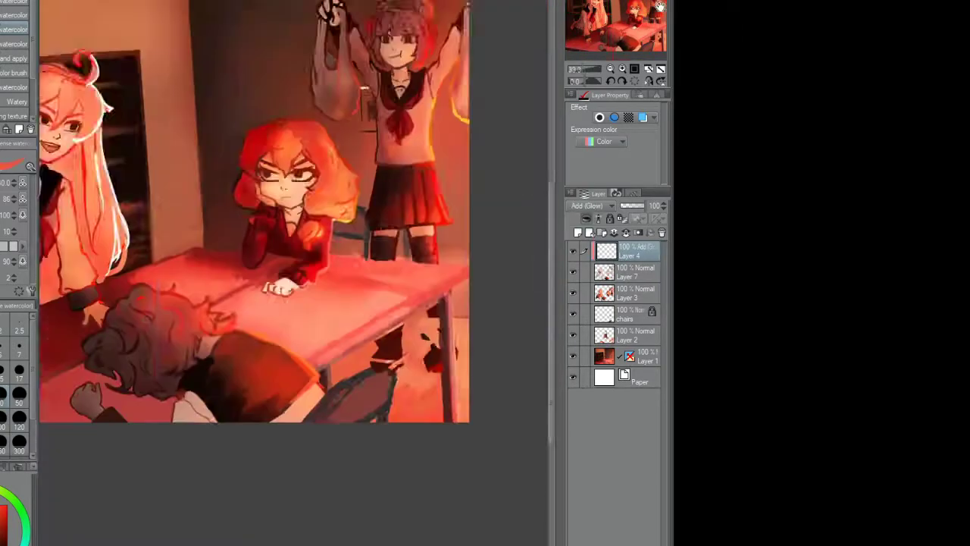
Step: Add glowing highlight strokes to the bun-haired girl's side hair and the edge of her skirt
key("ctrl+plus")
key("ctrl+minus")
key("ctrl+plus")
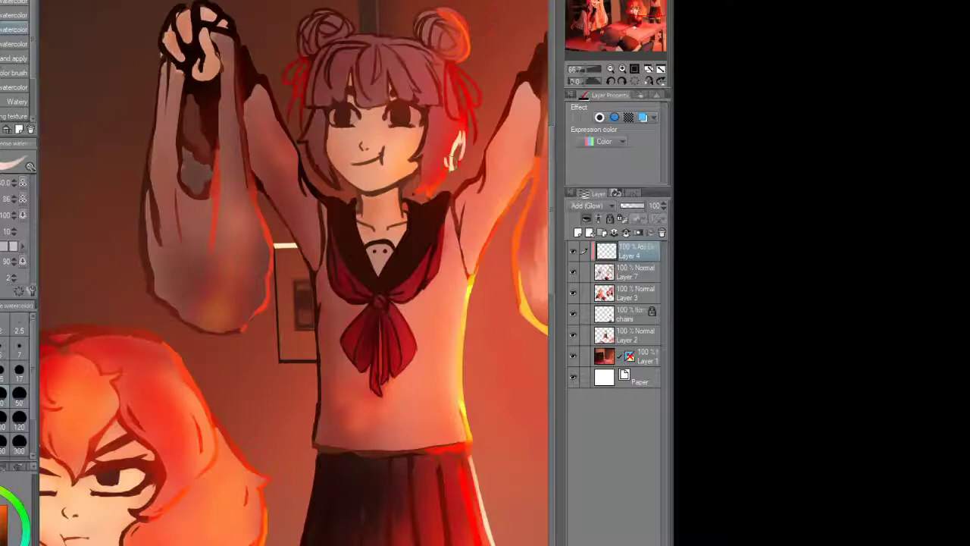
Step: Rework the rim on the long-haired girl's bangs in orange-yellow and add bright rims to the slumped character's hair and waist
key("ctrl+minus")
key("ctrl+plus")
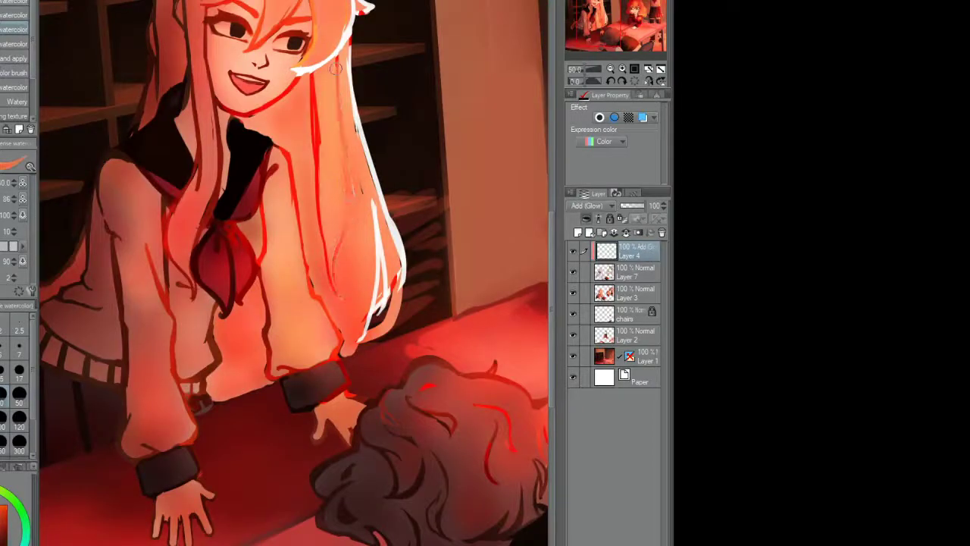
scroll(367, 106, "up", 1)
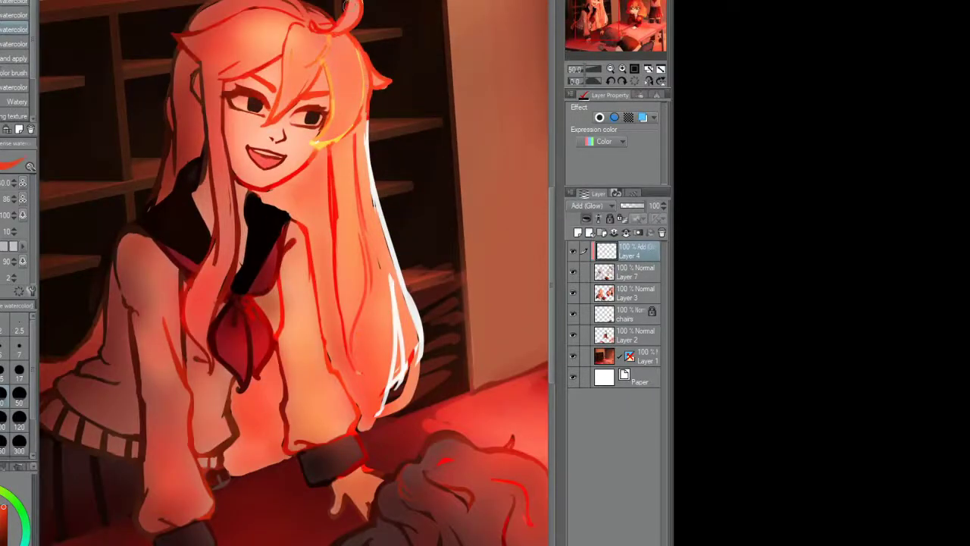
key("ctrl+minus")
key("ctrl+minus")
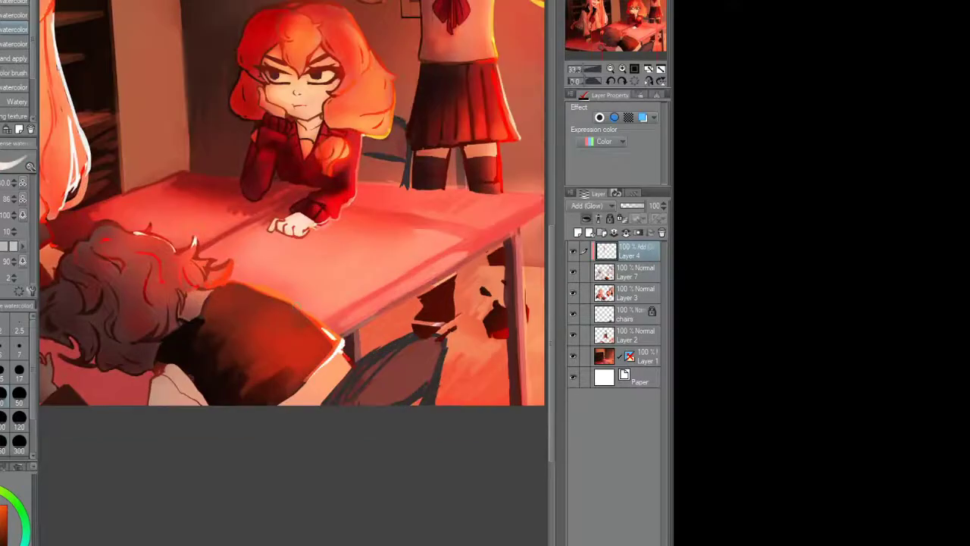
Step: Move Layer 4 below Layer 7 and airbrush a soft orange glow onto the bun-haired girl's sweater, skirt and legs
left_click_drag(637, 276, 637, 248)
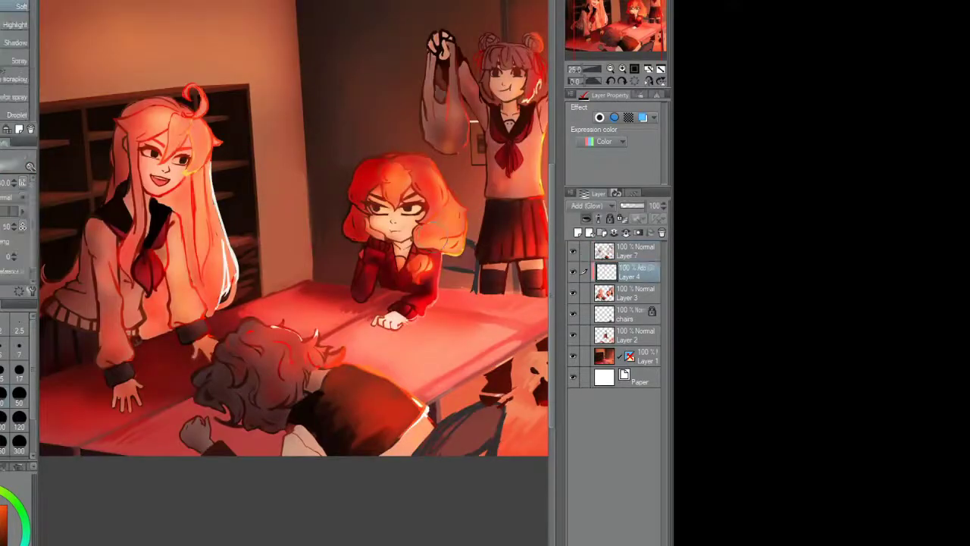
left_click_drag(523, 242, 485, 261)
left_click_drag(501, 228, 512, 136)
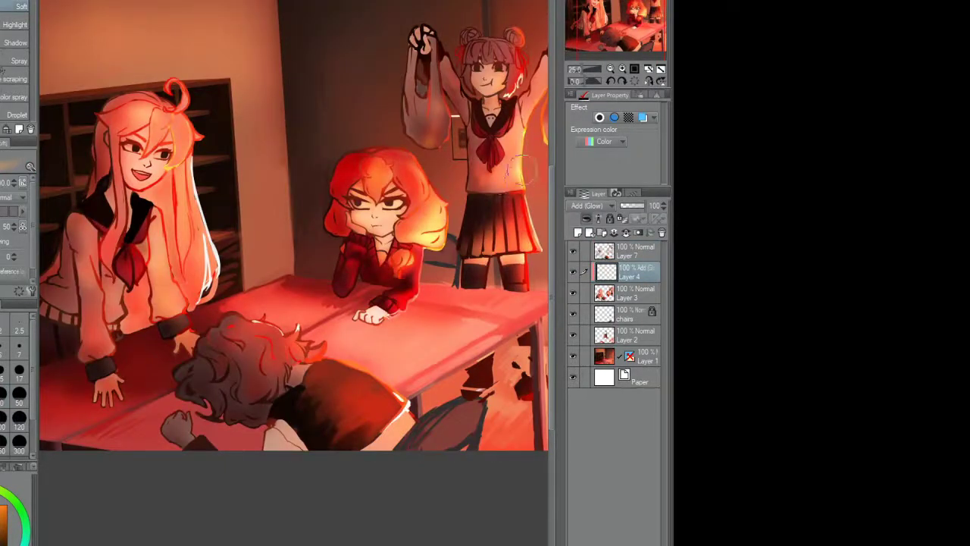
key("ctrl+plus")
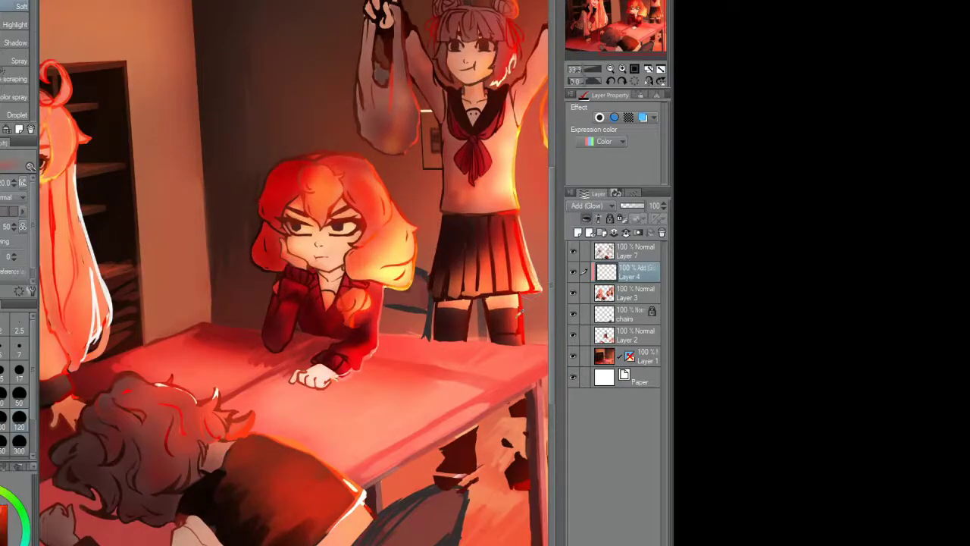
left_click_drag(507, 310, 519, 341)
Step: Airbrush a bright yellow-orange glow onto the seated red-haired girl's bangs
key("ctrl+plus")
mouse_move(322, 227)
left_mouse_down()
mouse_move(319, 182)
mouse_move(352, 190)
mouse_move(334, 220)
left_mouse_up()
left_click_drag(364, 420, 383, 443)
left_click_drag(378, 375, 401, 421)
key("ctrl+minus")
key("ctrl+minus")
key("ctrl+minus")
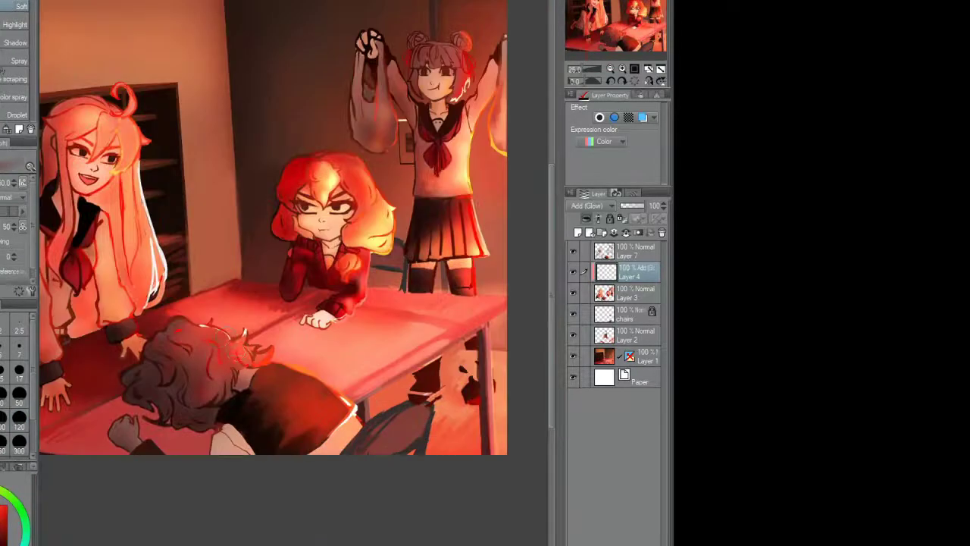
Step: Airbrush soft warm light over the long-haired girl's hair and uniform
key("ctrl+plus")
left_click_drag(262, 224, 282, 379)
left_click_drag(254, 159, 220, 250)
left_click_drag(148, 114, 220, 144)
mouse_move(148, 323)
left_mouse_down()
mouse_move(171, 274)
mouse_move(121, 326)
mouse_move(136, 410)
left_mouse_up()
key("ctrl+minus")
key("ctrl+minus")
key("ctrl+plus")
left_click_drag(216, 182, 172, 138)
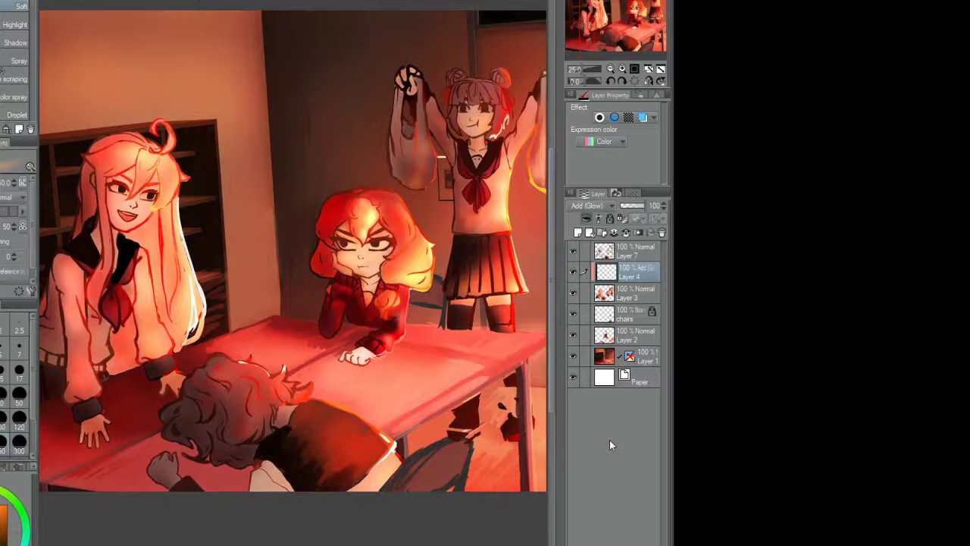
Step: Lower the opacity of the Add (Glow) Layer 4 to 38%
scroll(531, 114, "up", 5)
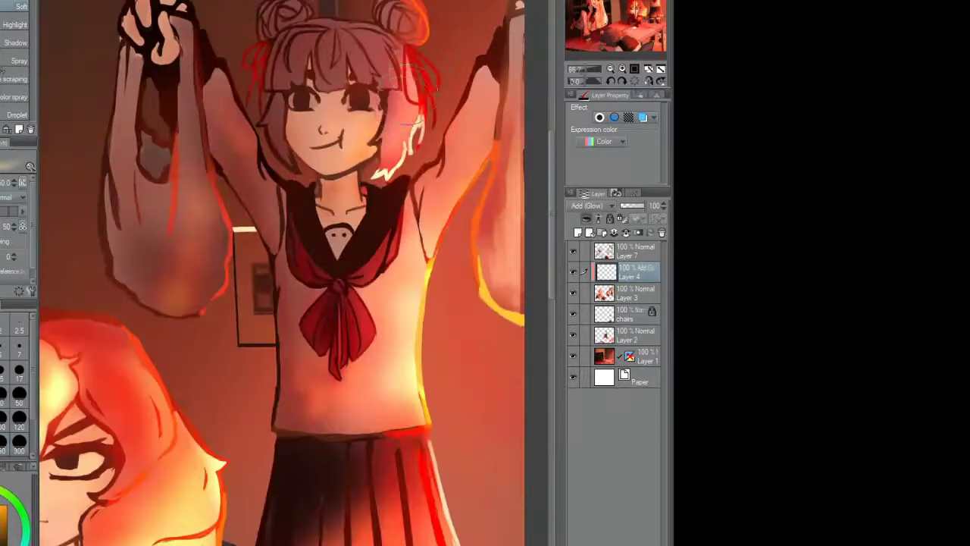
scroll(530, 113, "down", 1)
left_click(630, 205)
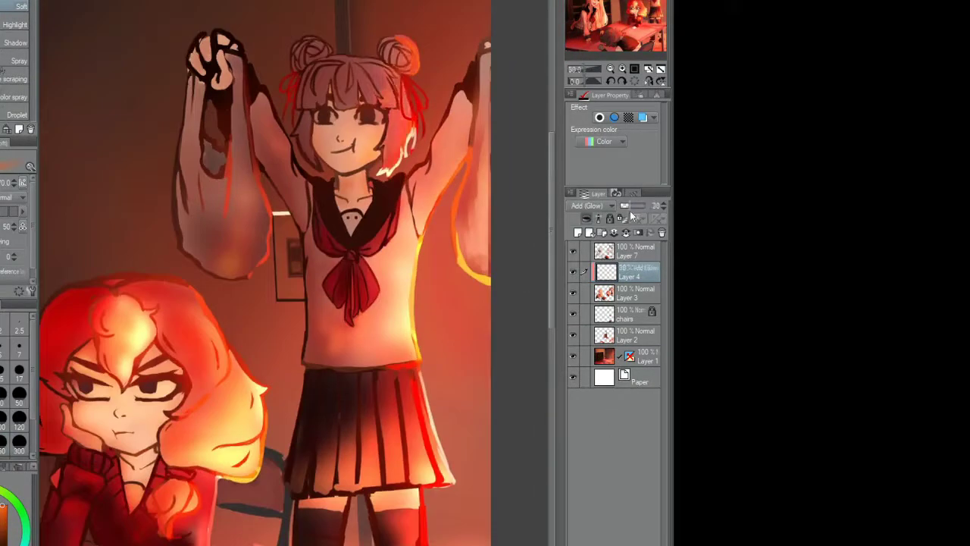
scroll(373, 229, "up", 1)
scroll(357, 219, "down", 2)
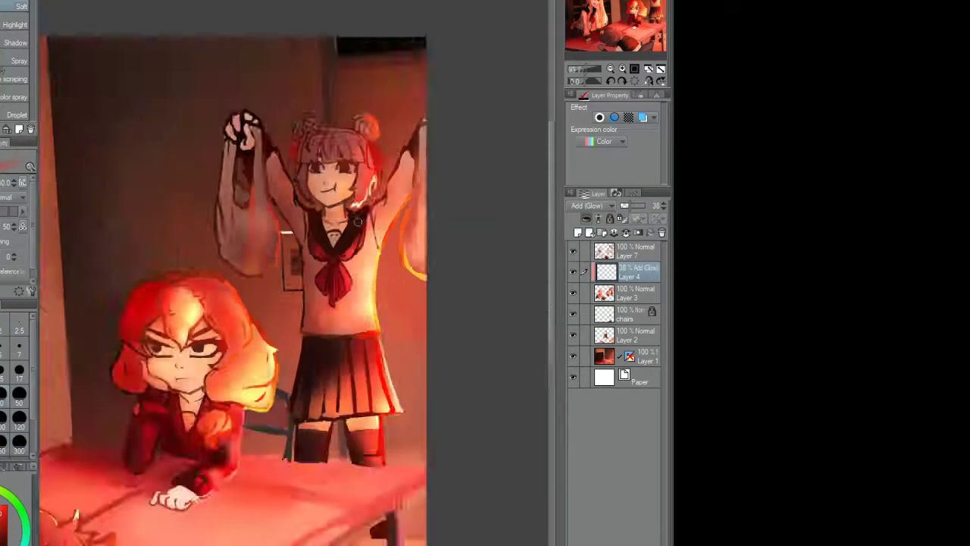
Step: Build up a soft yellow glow on the lower ends of the long-haired girl's hair
scroll(358, 220, "up", 1)
scroll(424, 152, "down", 2)
scroll(273, 256, "up", 1)
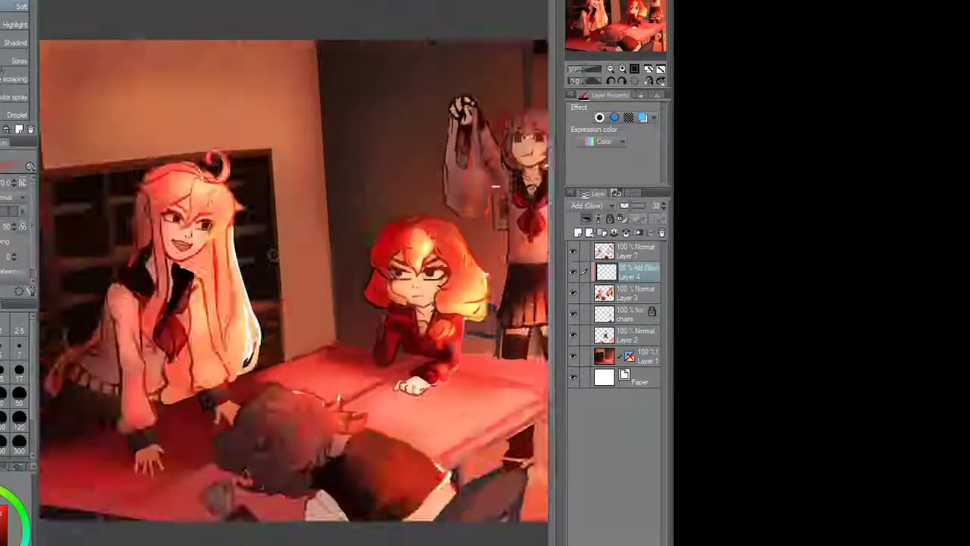
scroll(273, 254, "up", 1)
scroll(243, 425, "down", 1)
scroll(244, 428, "up", 1)
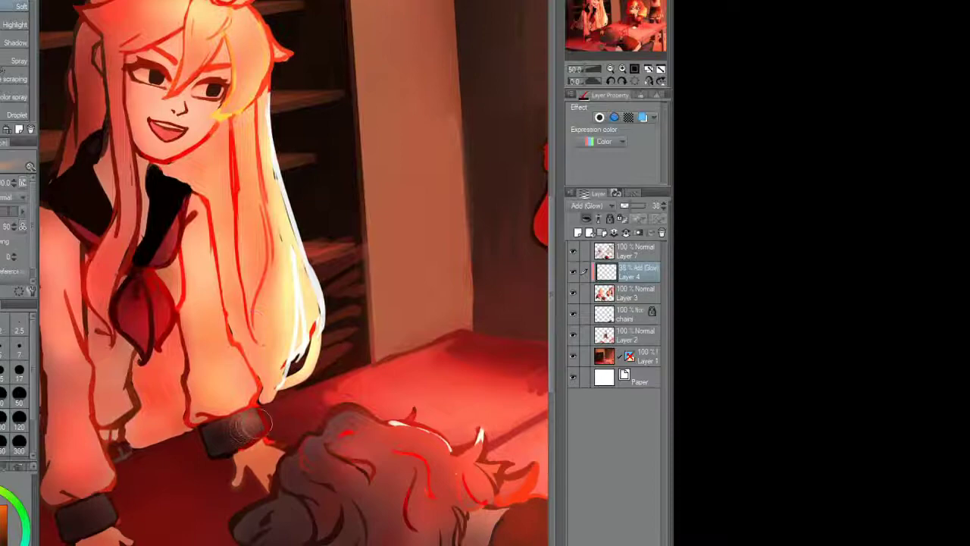
scroll(244, 428, "down", 1)
scroll(424, 227, "up", 1)
scroll(402, 163, "up", 1)
scroll(402, 163, "down", 1)
scroll(420, 98, "up", 1)
Step: Airbrush a warm glow over the bun-haired girl's bangs
scroll(424, 81, "up", 2)
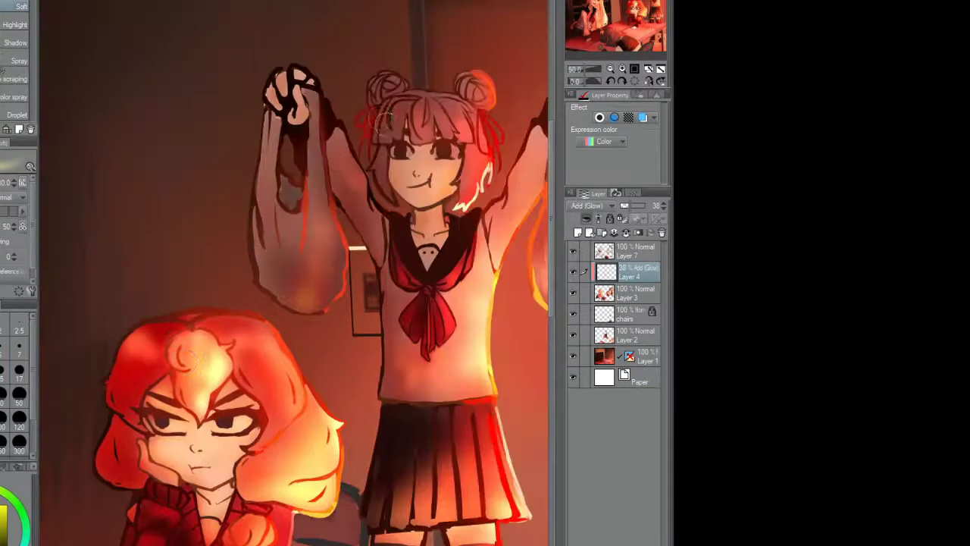
scroll(424, 81, "down", 1)
scroll(424, 227, "up", 1)
scroll(528, 127, "down", 2)
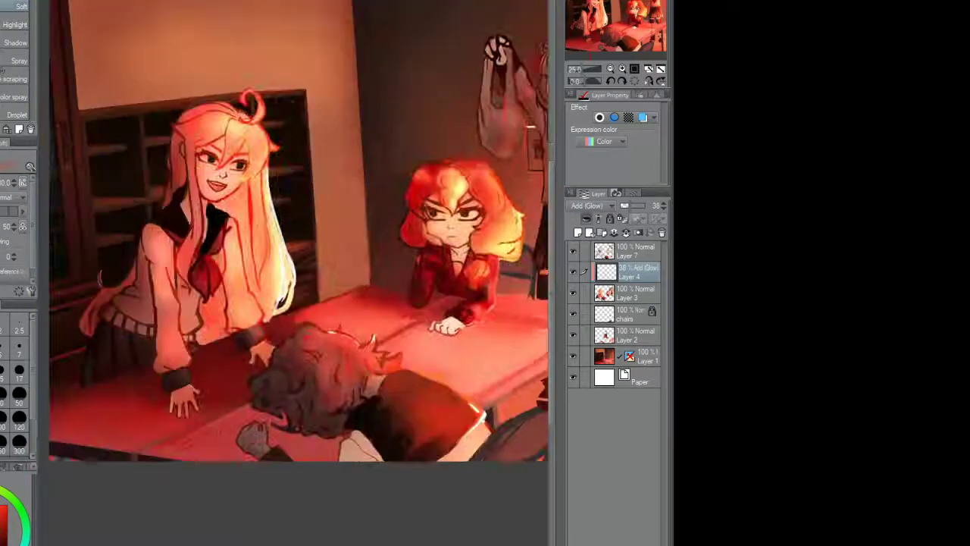
scroll(528, 127, "down", 1)
scroll(528, 128, "up", 1)
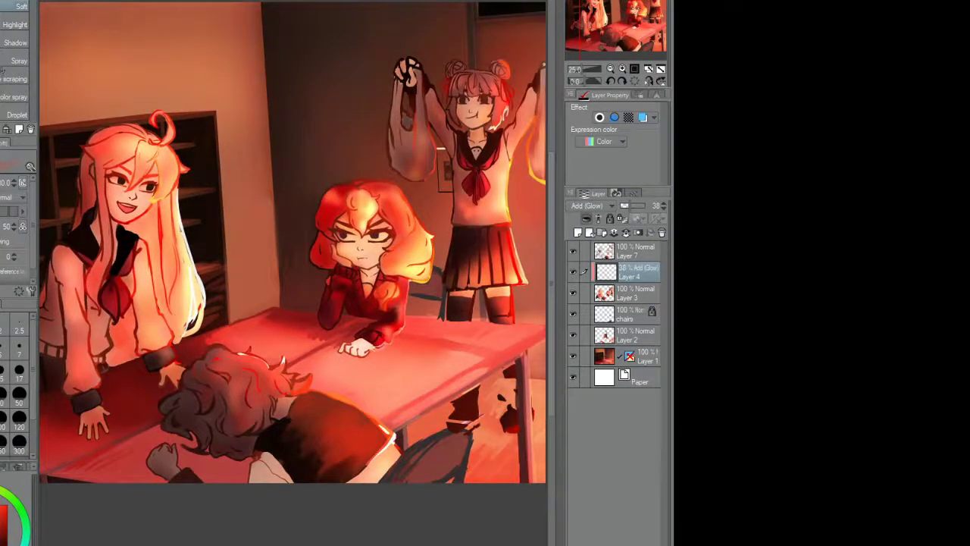
scroll(528, 127, "down", 1)
scroll(529, 127, "up", 1)
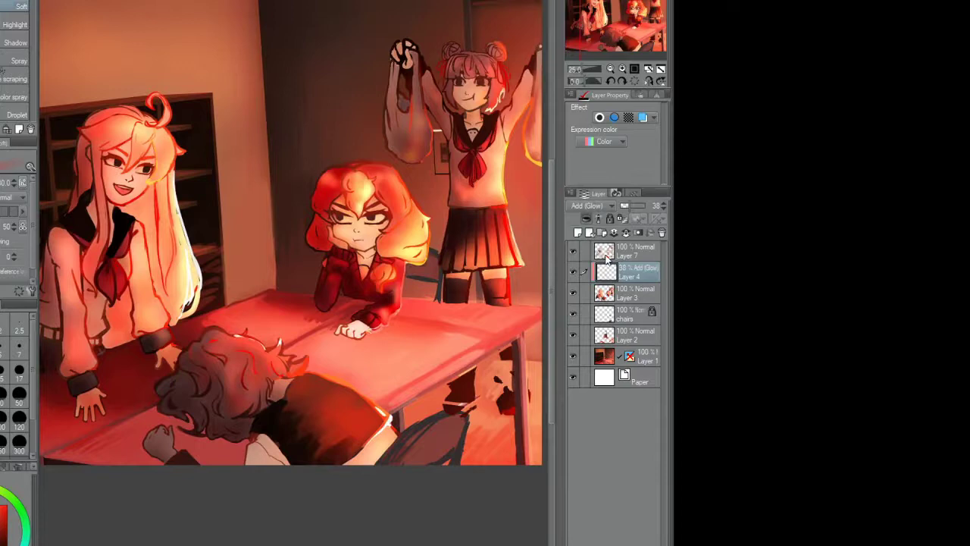
Step: Set Layer 4 to Overlay at 100% opacity and airbrush red tones over the characters
scroll(528, 128, "down", 1)
scroll(528, 128, "up", 2)
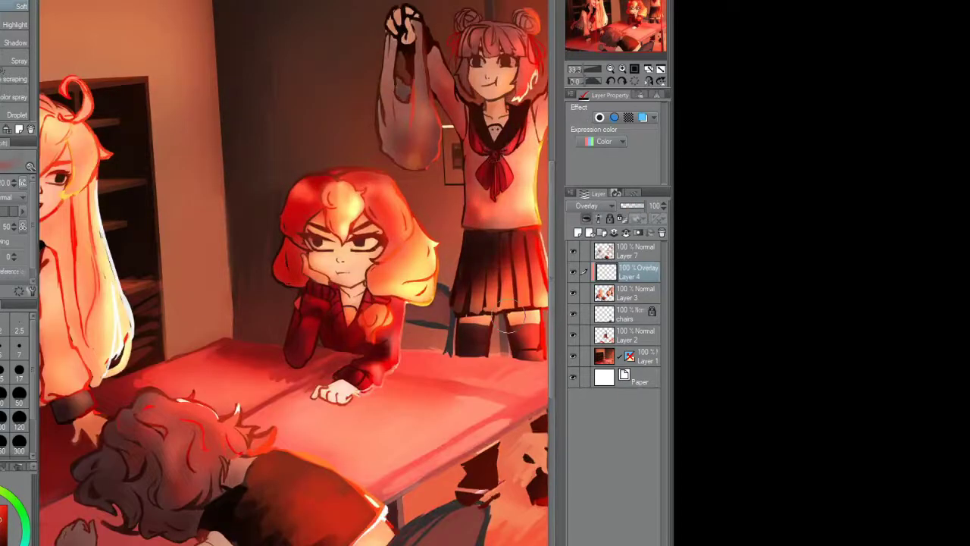
scroll(294, 273, "up", 1)
scroll(294, 272, "down", 1)
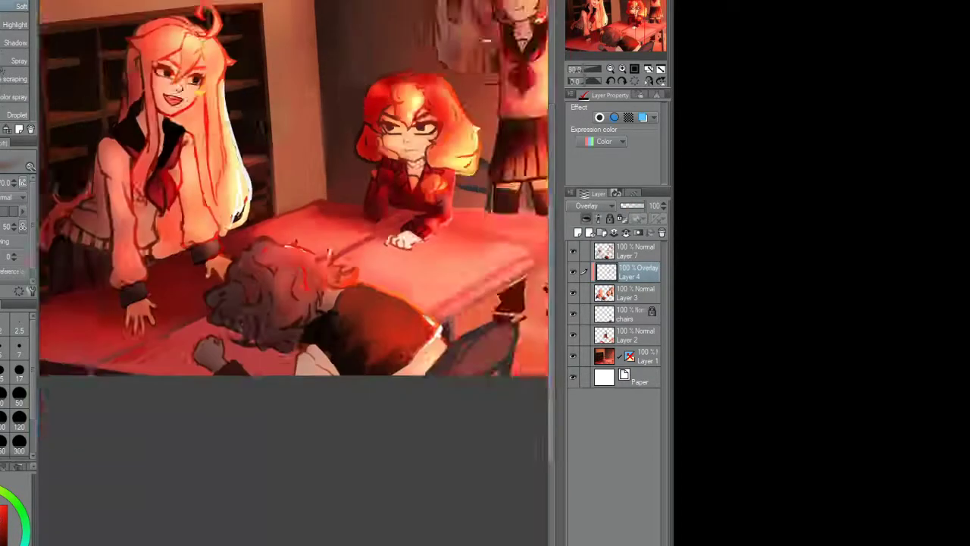
scroll(294, 272, "up", 1)
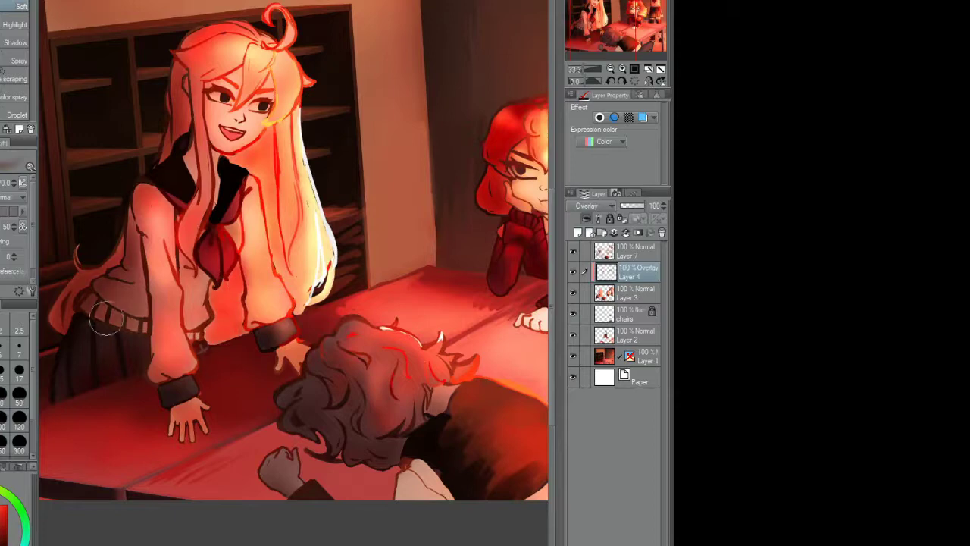
Step: Deepen the Overlay shading on the slumped character and tint the bun-haired girl's hair a warmer red
scroll(317, 263, "down", 1)
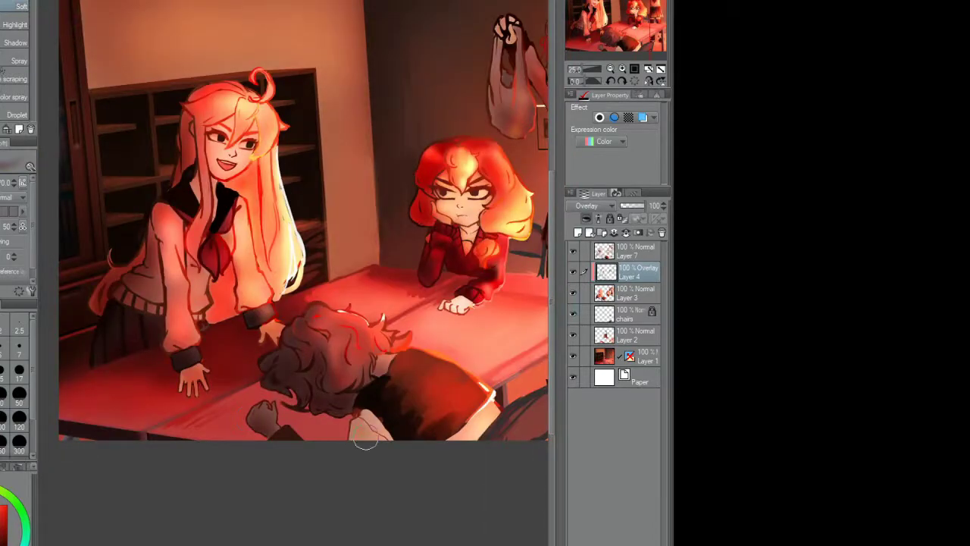
scroll(314, 337, "down", 3)
scroll(315, 337, "up", 2)
scroll(315, 337, "up", 1)
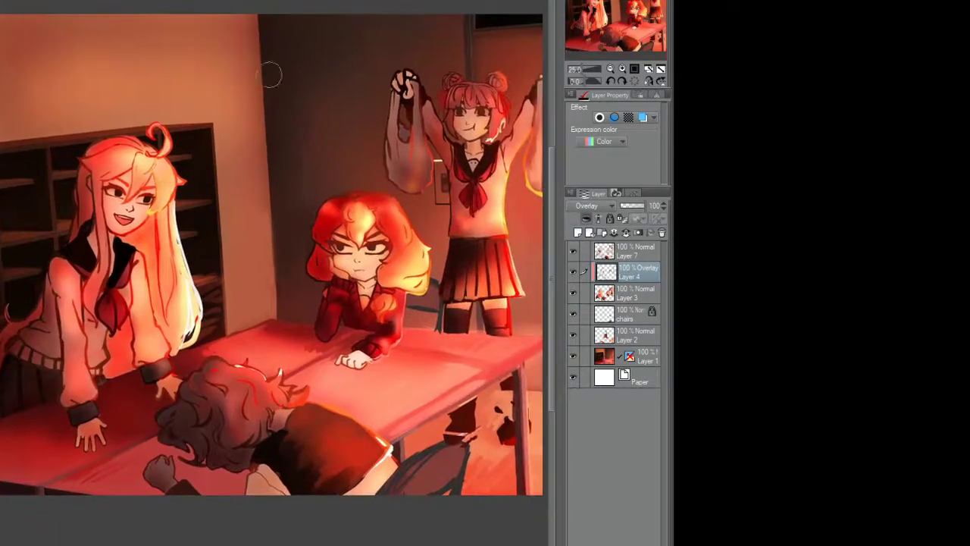
scroll(417, 140, "up", 1)
scroll(417, 140, "down", 3)
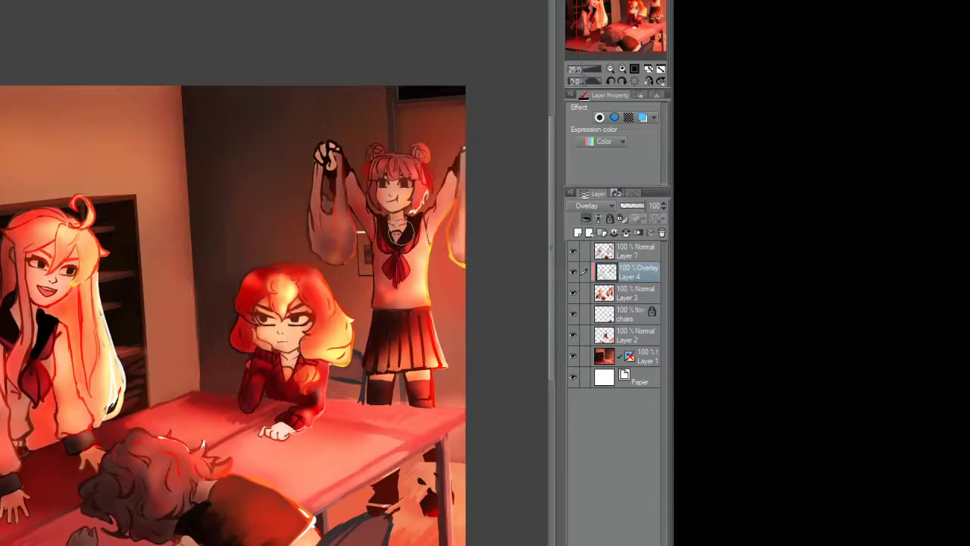
Step: Merge the Overlay Layer 4 into Layer 3 and add a new clipped layer for tinting the chairs
scroll(341, 266, "up", 2)
key("ctrl+e")
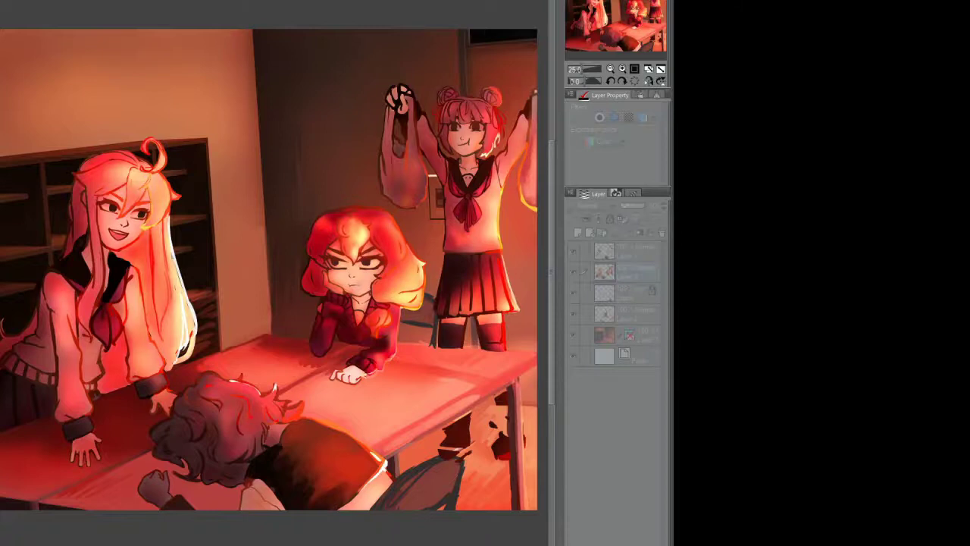
left_click(576, 316)
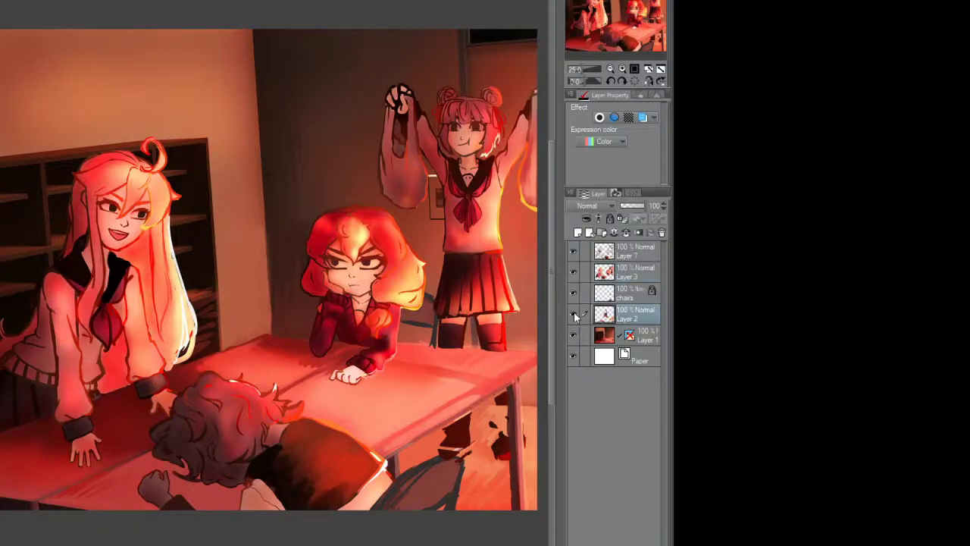
left_click_drag(605, 314, 637, 250)
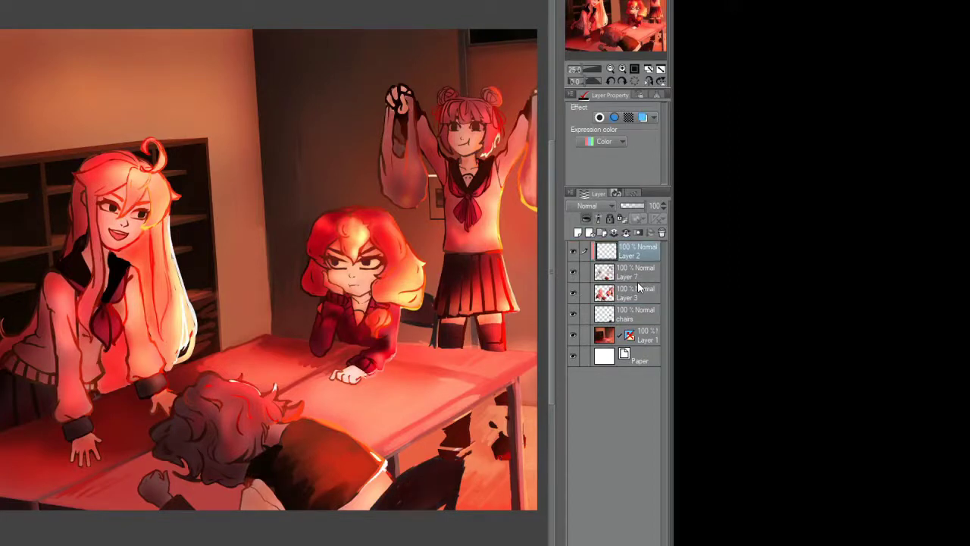
Step: Clip the new layer to the chairs layer, set it to Overlay, tint the foreground chair dark red and merge it down
left_click_drag(637, 316, 637, 307)
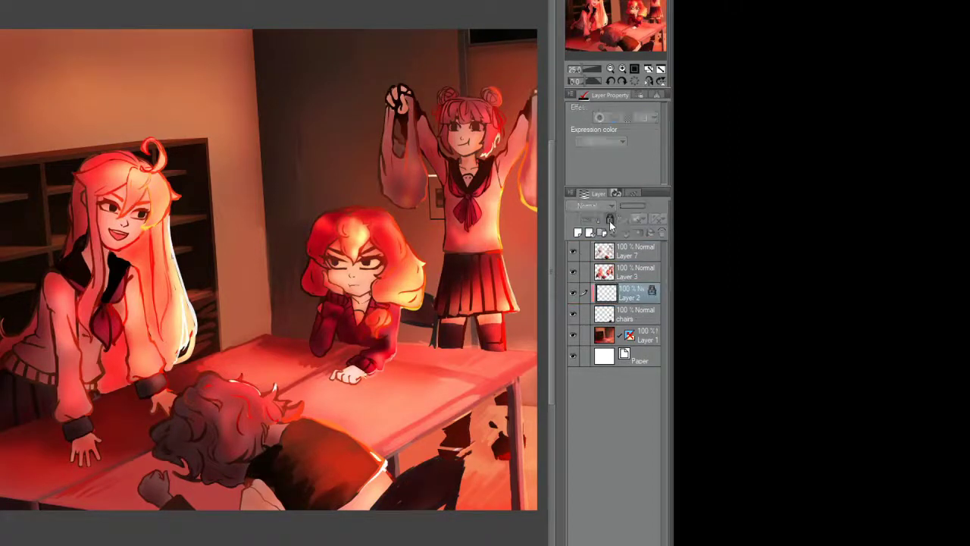
left_click_drag(504, 454, 438, 488)
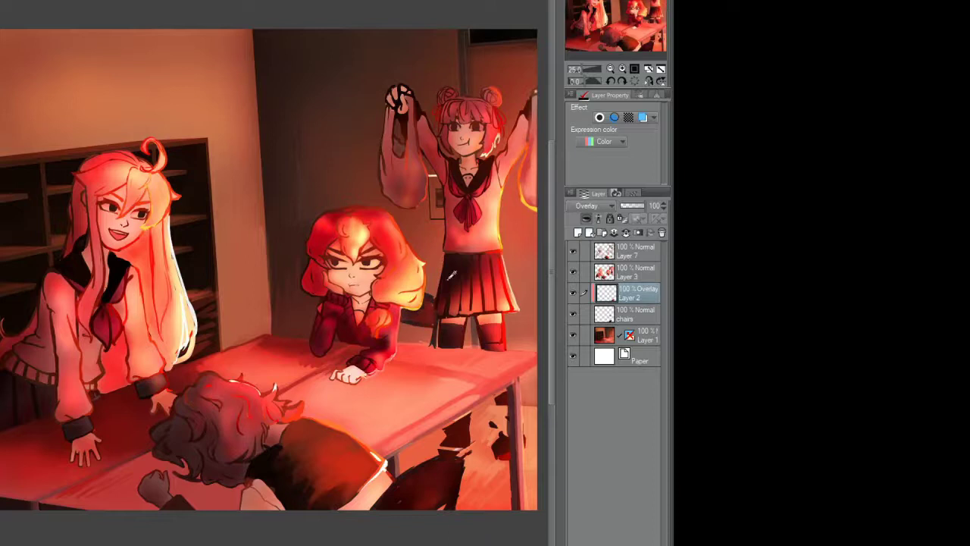
left_click(662, 233)
left_click(624, 246)
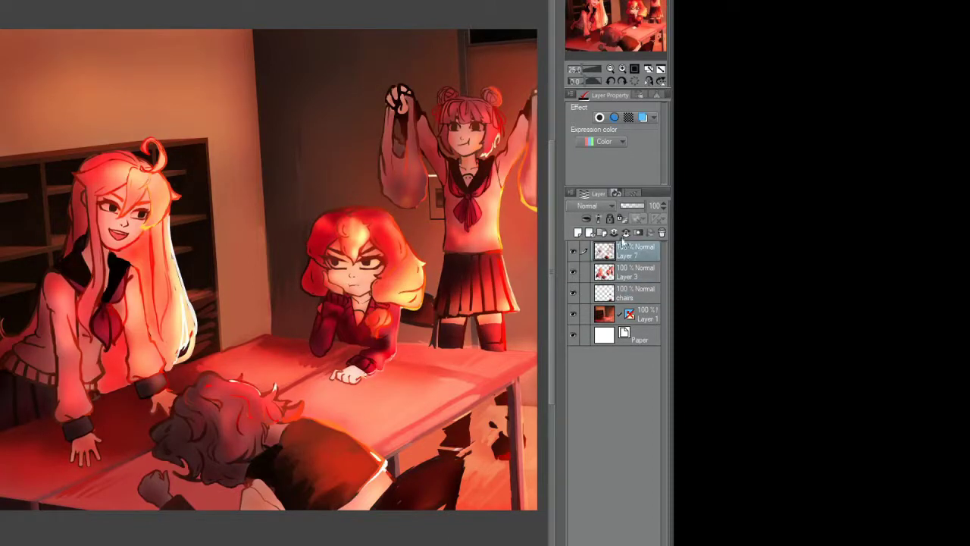
key("ctrl+z")
scroll(610, 206, "up", 2)
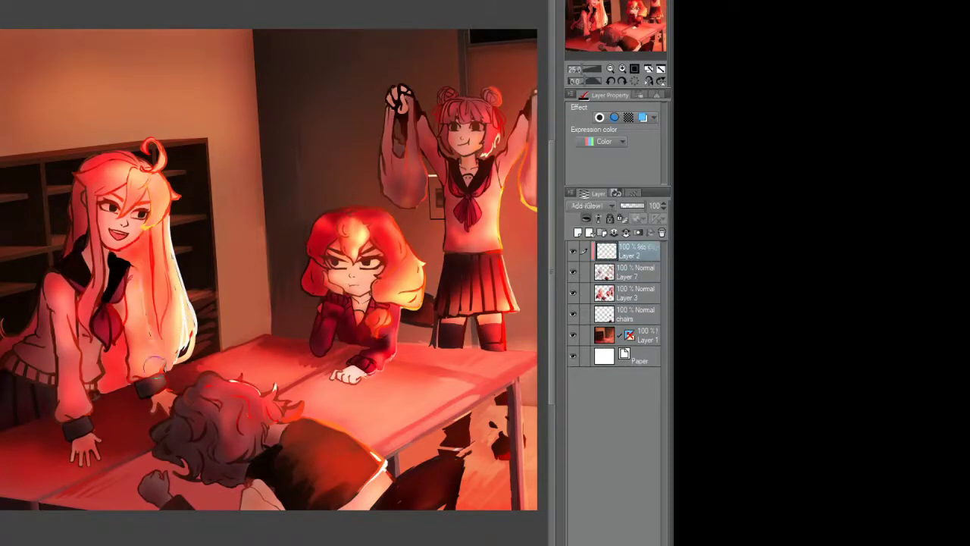
left_click(661, 233)
Step: Merge Layer 7 into Layer 3 and create a new Normal layer above it
left_click(574, 251)
left_click(574, 251)
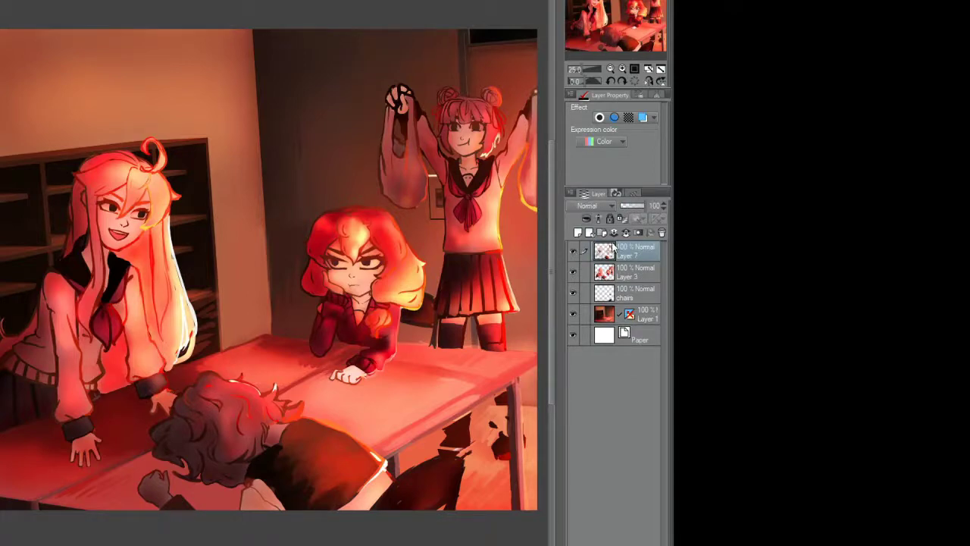
key("ctrl+e")
key("ctrl+shift+n")
Step: Repaint the dark frame of the chair behind the seated girl on the new layer
scroll(267, 309, "up", 4)
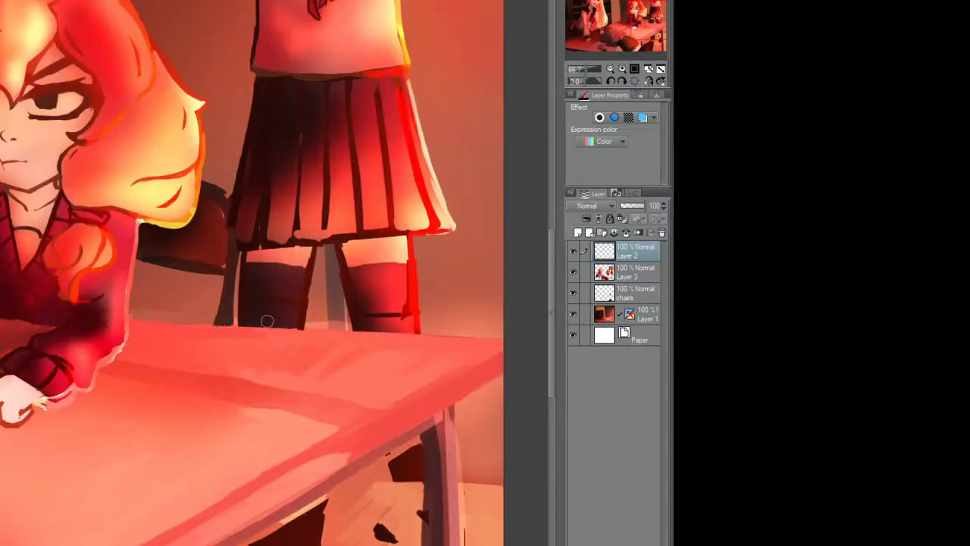
left_click_drag(292, 434, 356, 369)
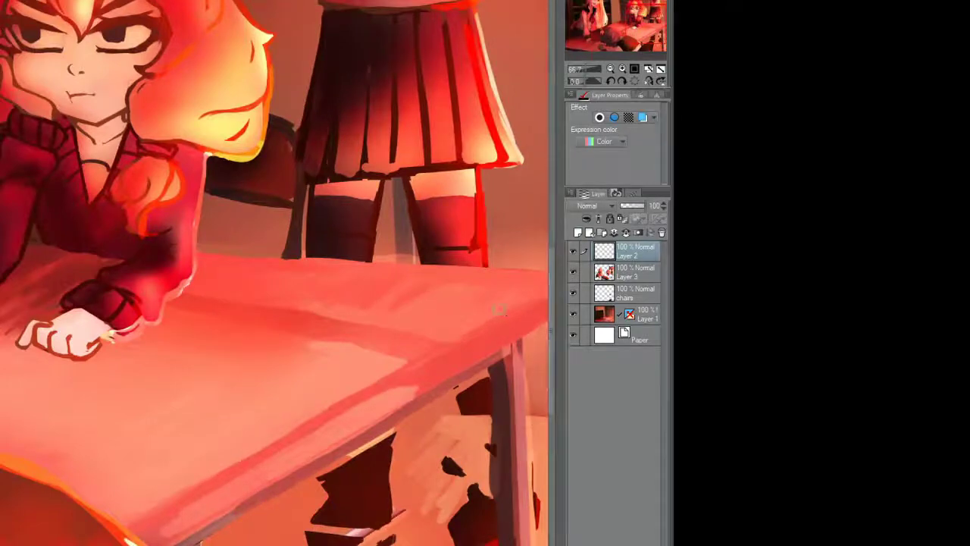
scroll(499, 308, "down", 1)
scroll(409, 235, "up", 2)
left_click_drag(396, 164, 406, 361)
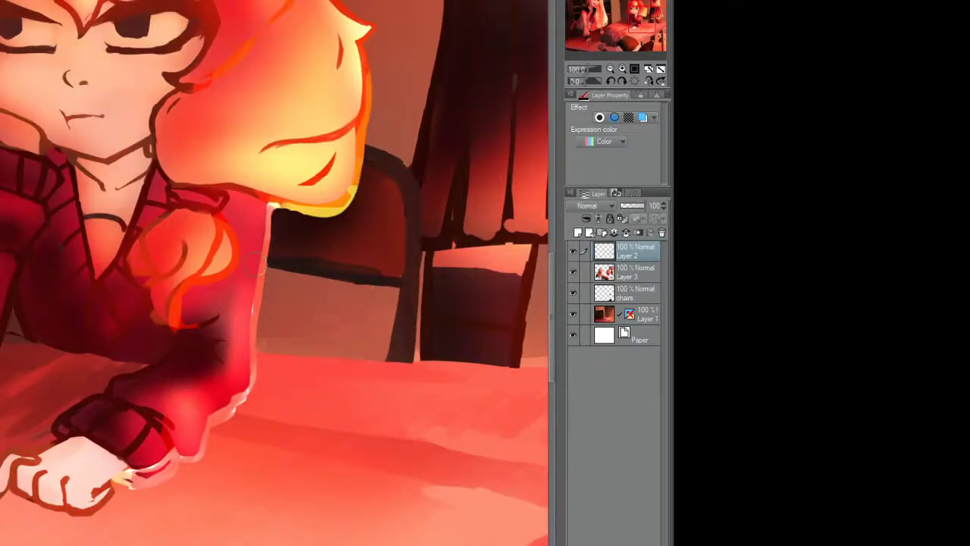
scroll(346, 143, "down", 3)
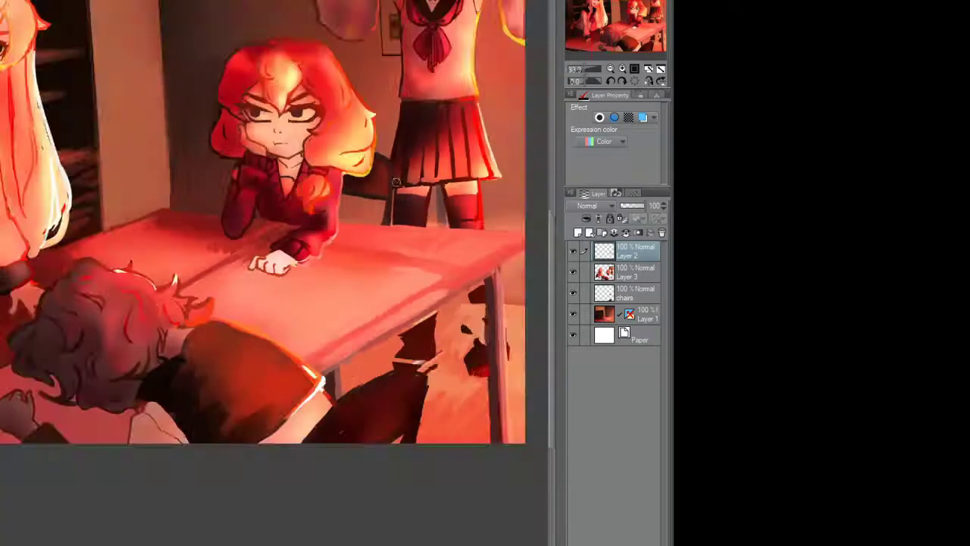
Step: Clean up the table's back edge in front of the standing girl's legs, undoing the last stray stroke
scroll(393, 180, "up", 3)
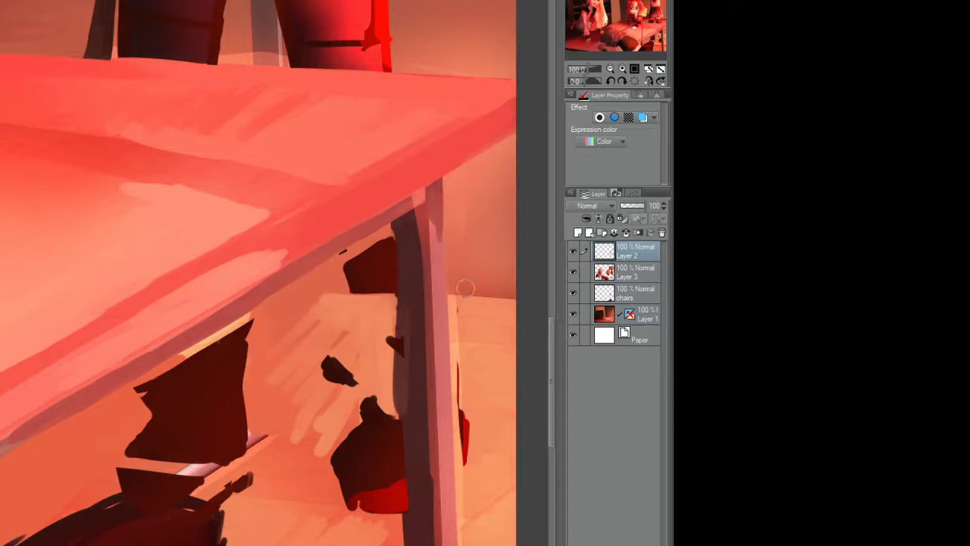
left_click_drag(465, 303, 326, 478)
left_click_drag(410, 397, 327, 515)
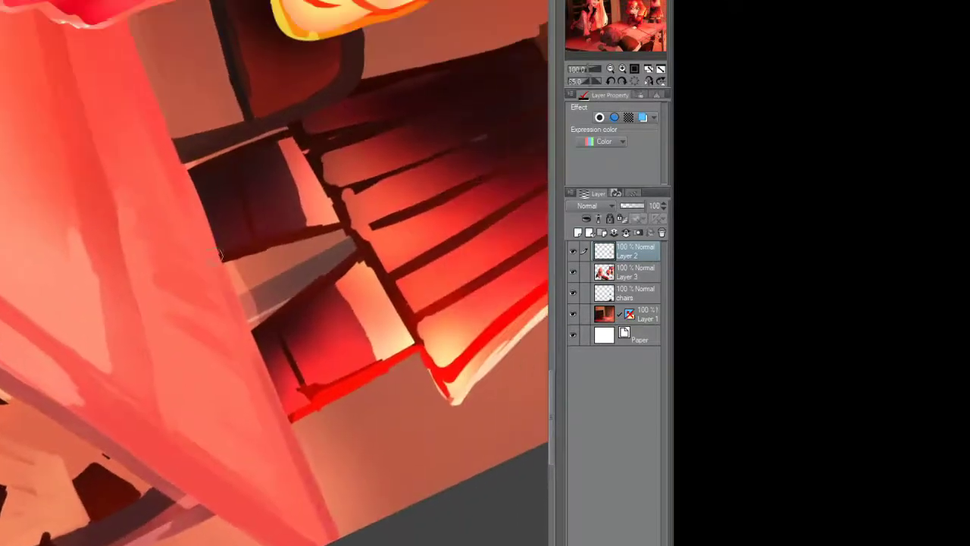
key("ctrl+z")
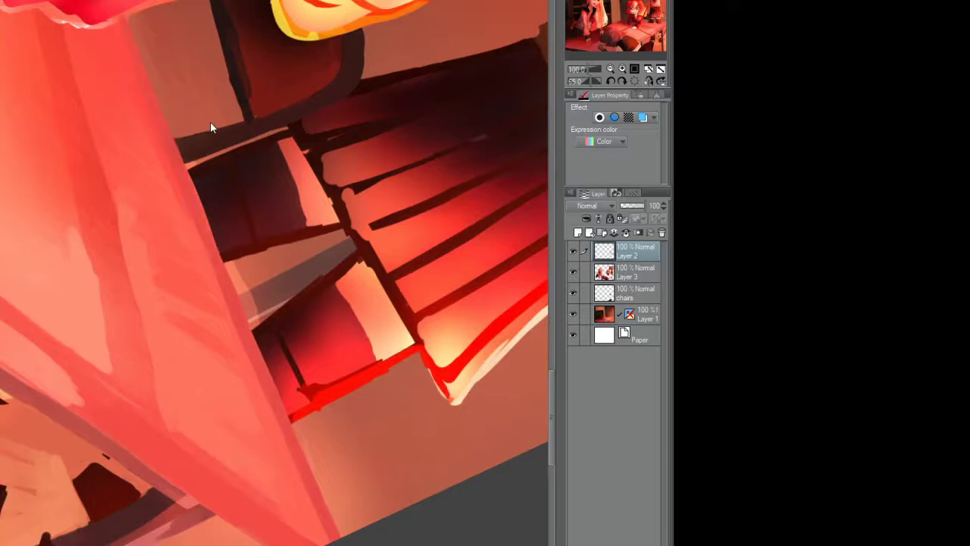
key("ctrl+0")
scroll(208, 273, "up", 3)
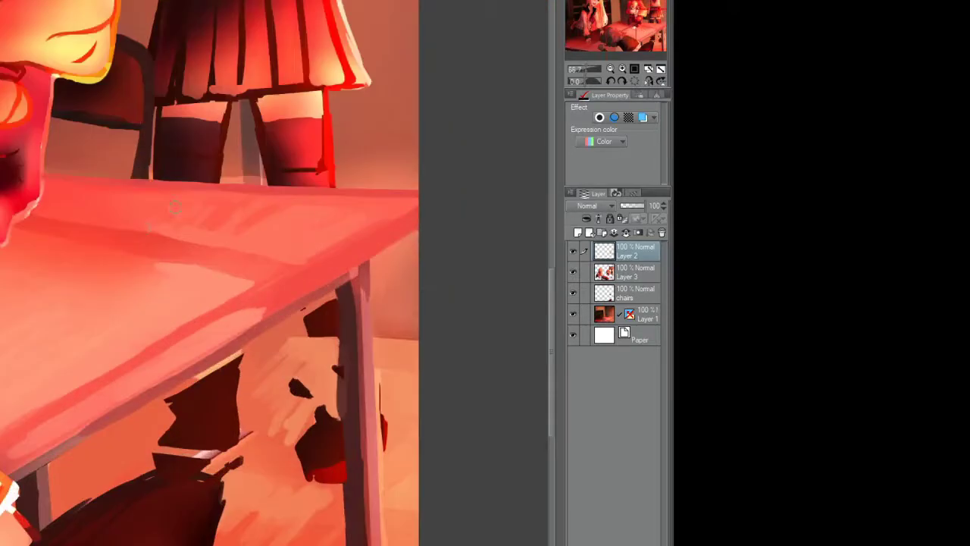
scroll(198, 217, "down", 3)
scroll(156, 337, "up", 3)
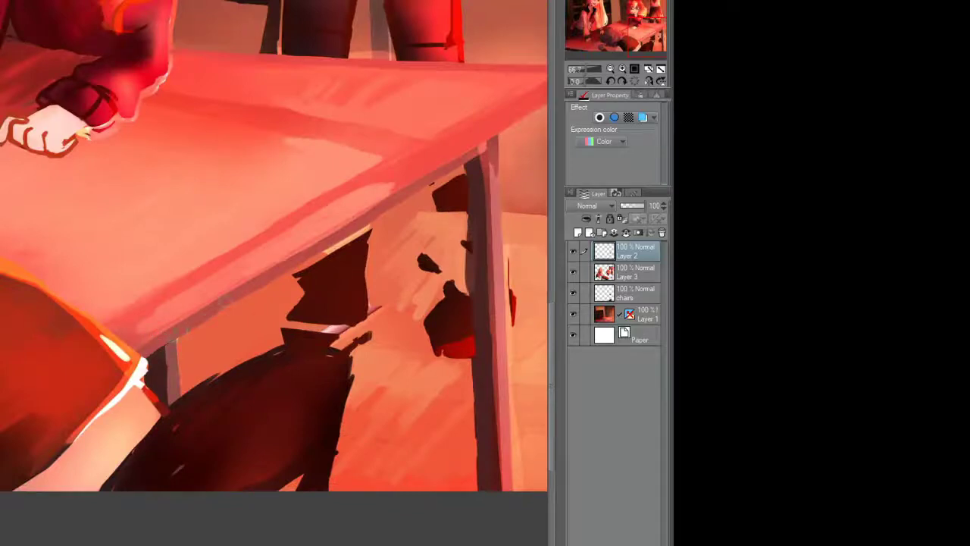
Step: Repaint the table's near leg in solid dark tones and paint over the stray marks on the floor beside it
scroll(226, 303, "up", 1)
left_click_drag(444, 200, 415, 174)
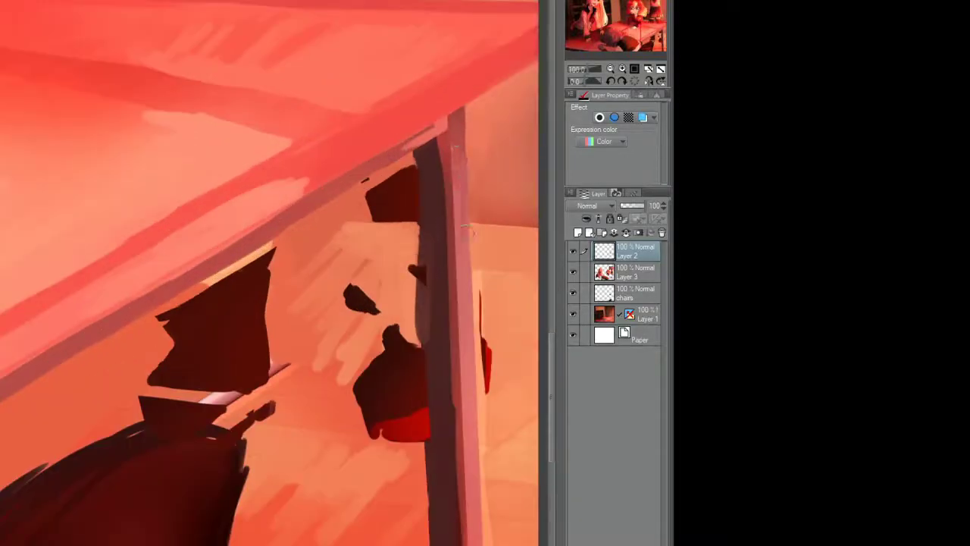
scroll(444, 333, "down", 1)
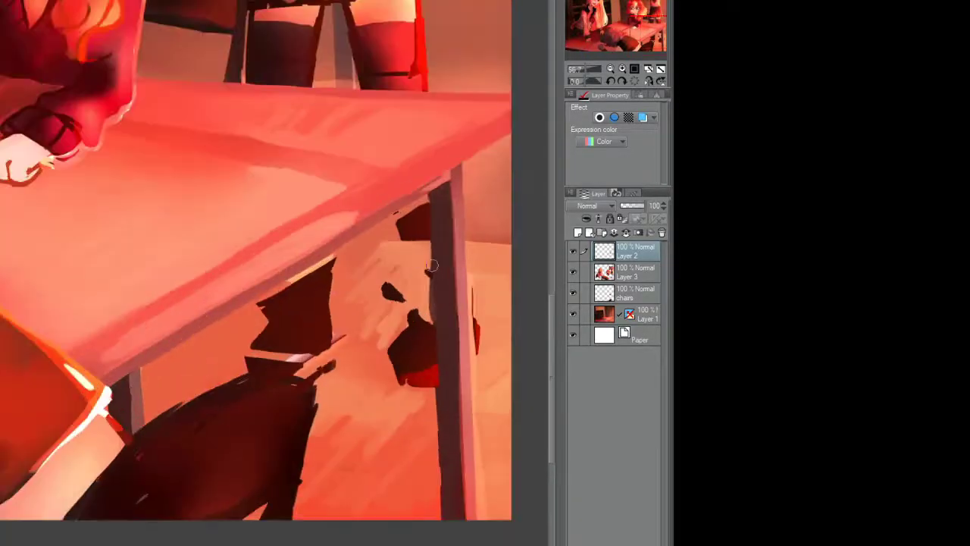
scroll(478, 369, "down", 1)
scroll(479, 369, "up", 1)
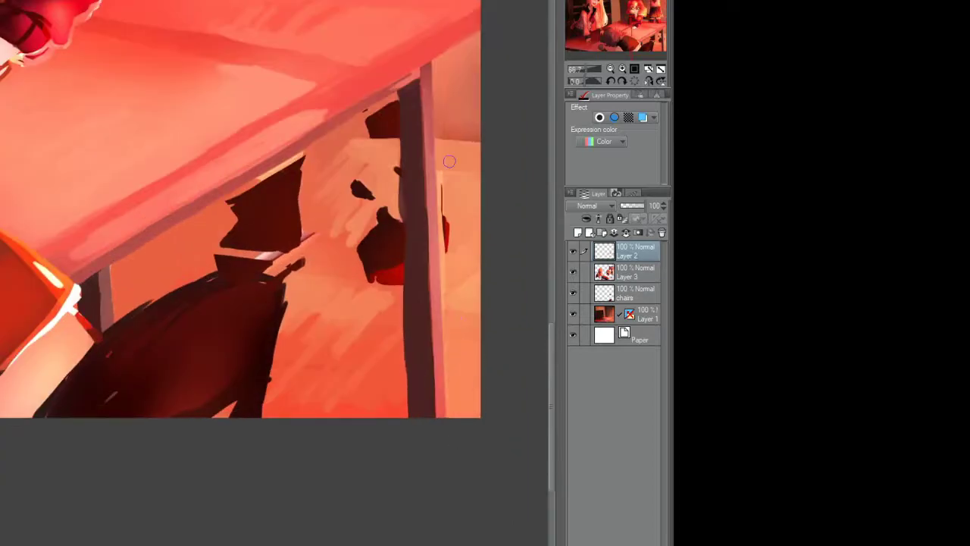
scroll(455, 380, "down", 1)
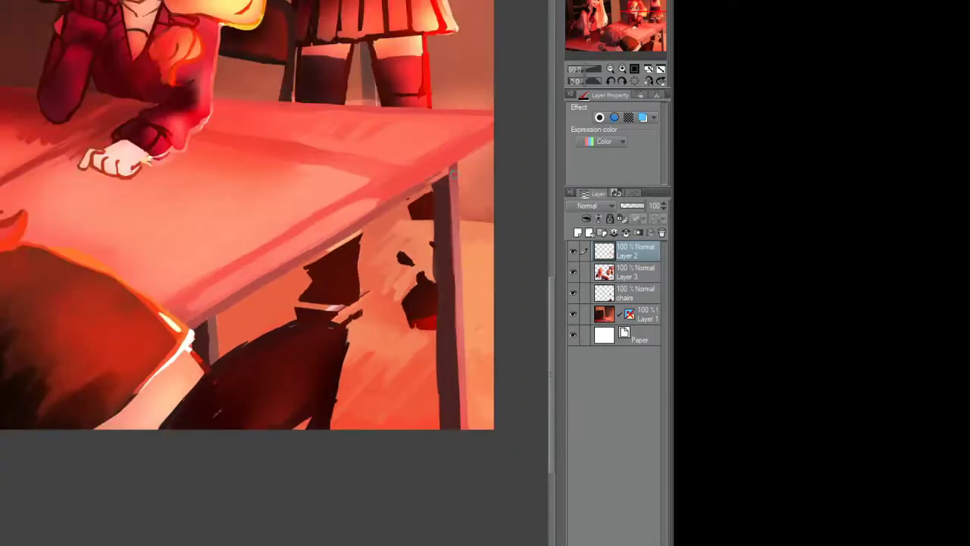
scroll(452, 166, "down", 1)
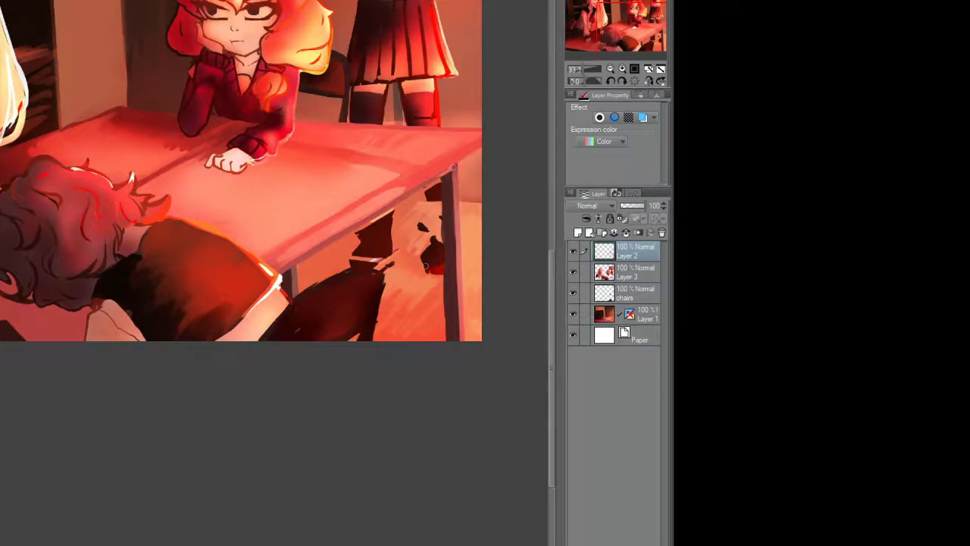
Step: Paint a smooth dark frame around the foreground chair and tidy the frame of the chair behind the seated girl
scroll(452, 167, "up", 2)
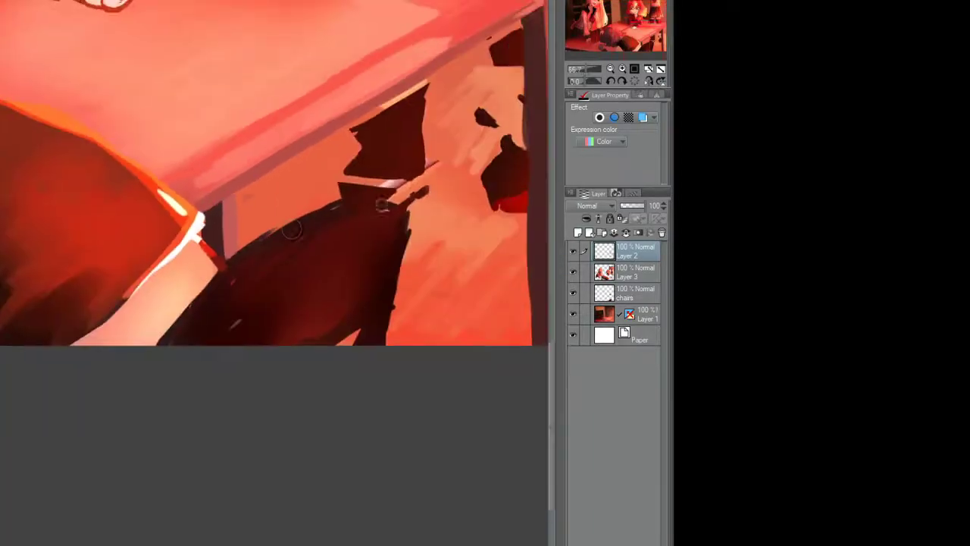
mouse_move(292, 229)
left_mouse_down()
mouse_move(403, 239)
mouse_move(339, 208)
mouse_move(258, 254)
mouse_move(172, 379)
mouse_move(202, 326)
mouse_move(185, 361)
left_mouse_up()
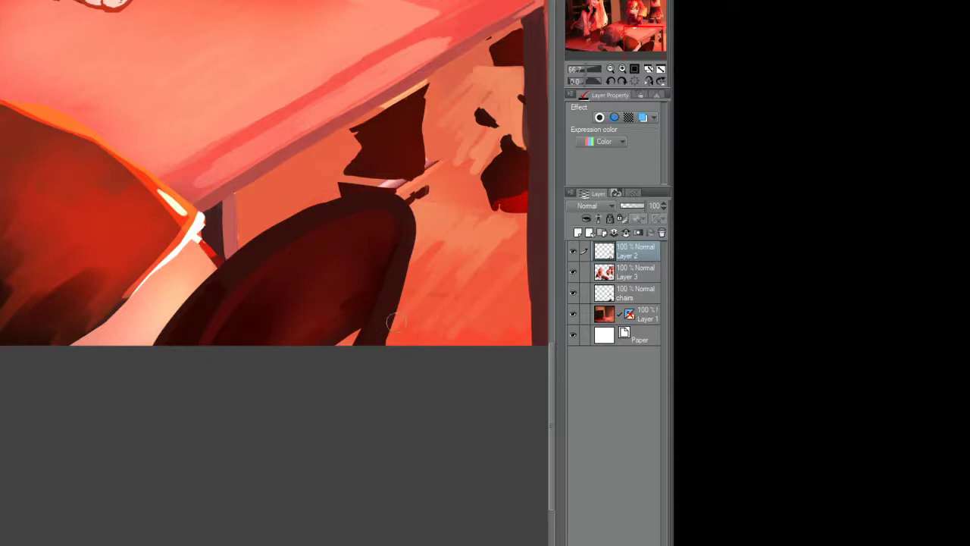
scroll(374, 322, "down", 2)
scroll(370, 288, "up", 4)
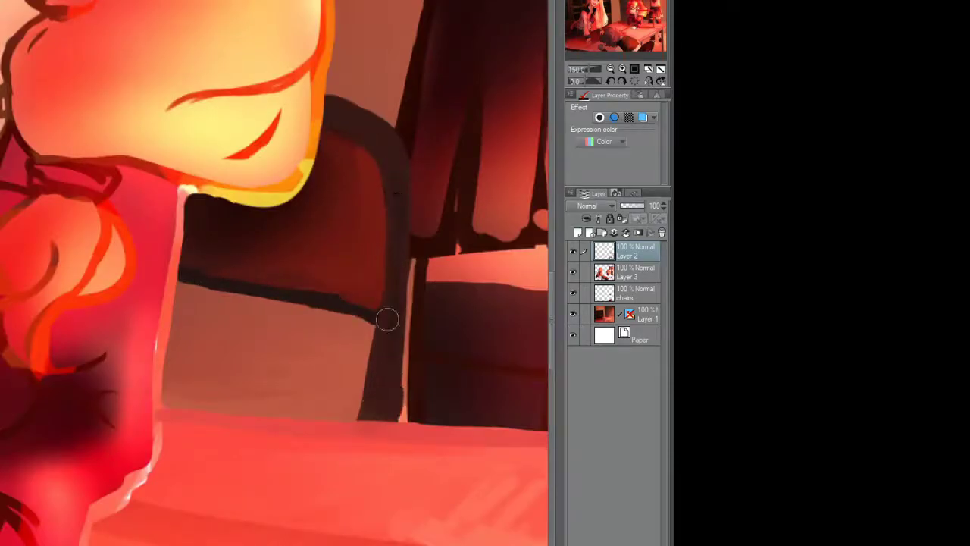
scroll(389, 354, "down", 2)
Step: Blend the rough streaks on the tabletop between the long-haired girl's hand and the slumped character's fist
scroll(227, 341, "up", 3)
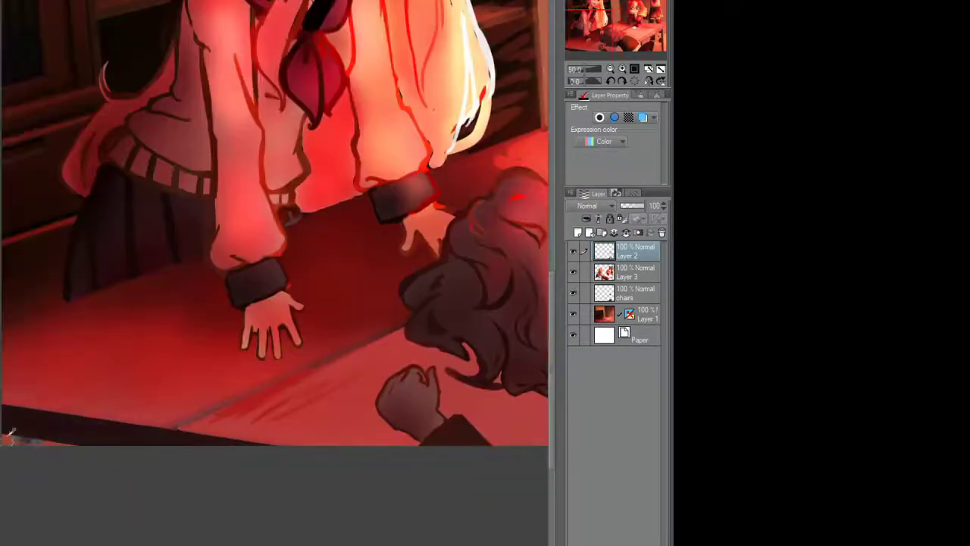
left_click_drag(245, 444, 203, 395)
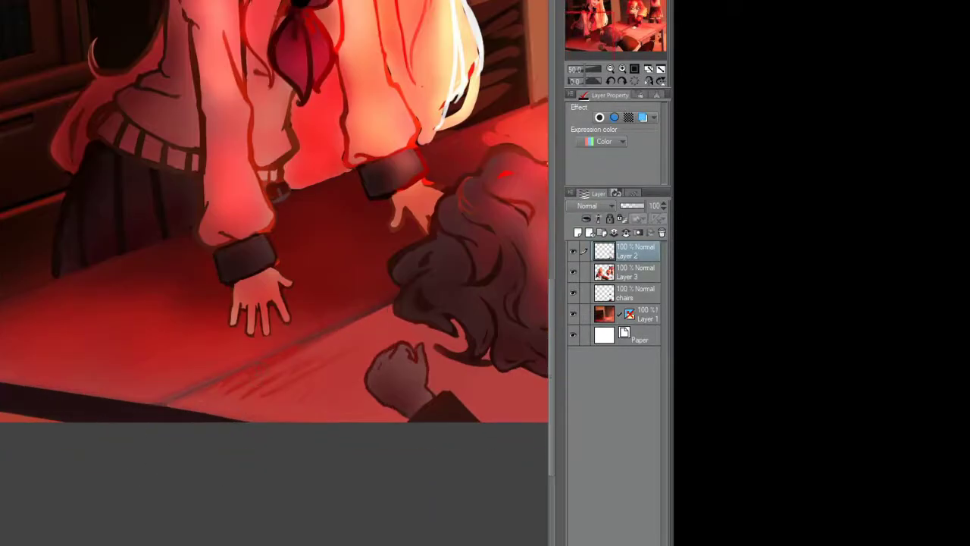
scroll(284, 372, "down", 2)
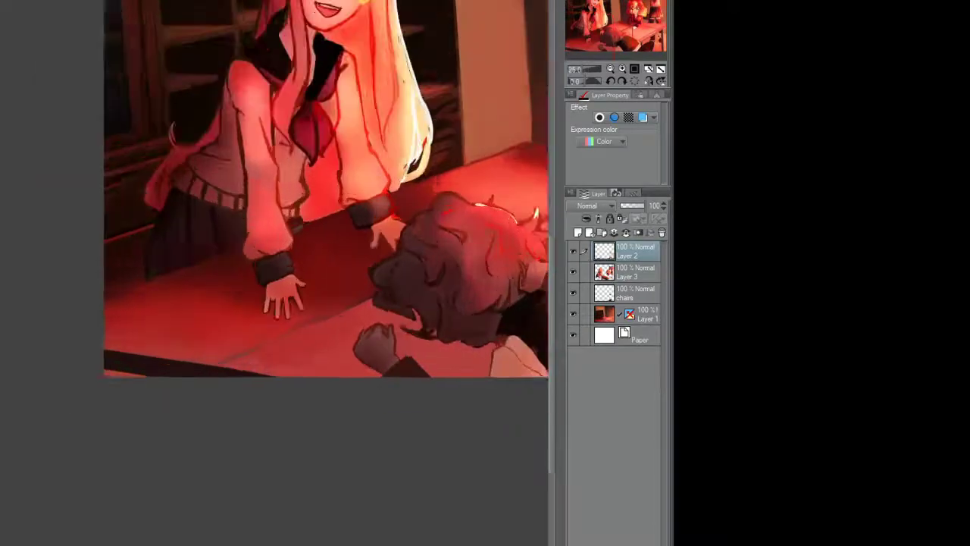
scroll(273, 332, "up", 2)
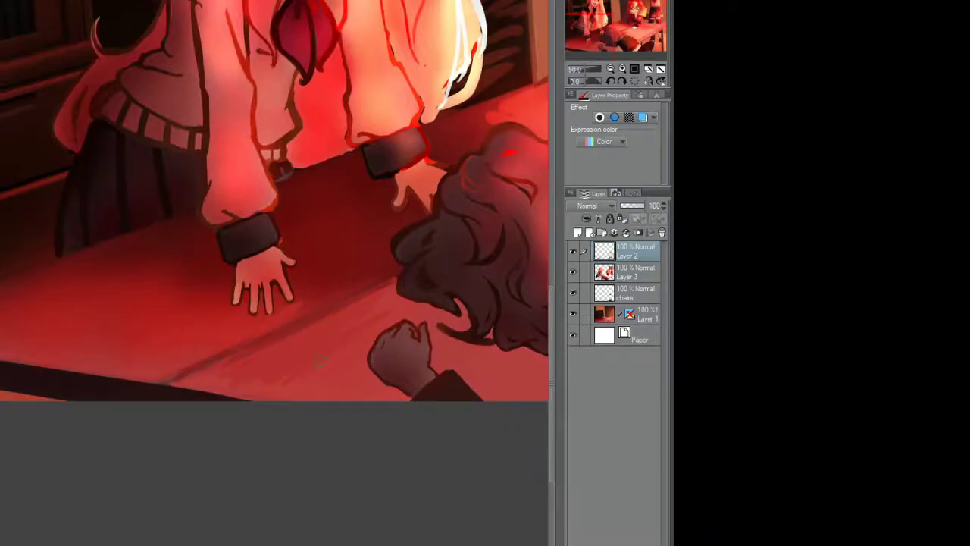
Step: Soften the shading along the table's edge near its outer corner, and merge Layer 2 into Layer 3
scroll(318, 363, "up", 2)
scroll(431, 285, "down", 2)
scroll(431, 285, "up", 2)
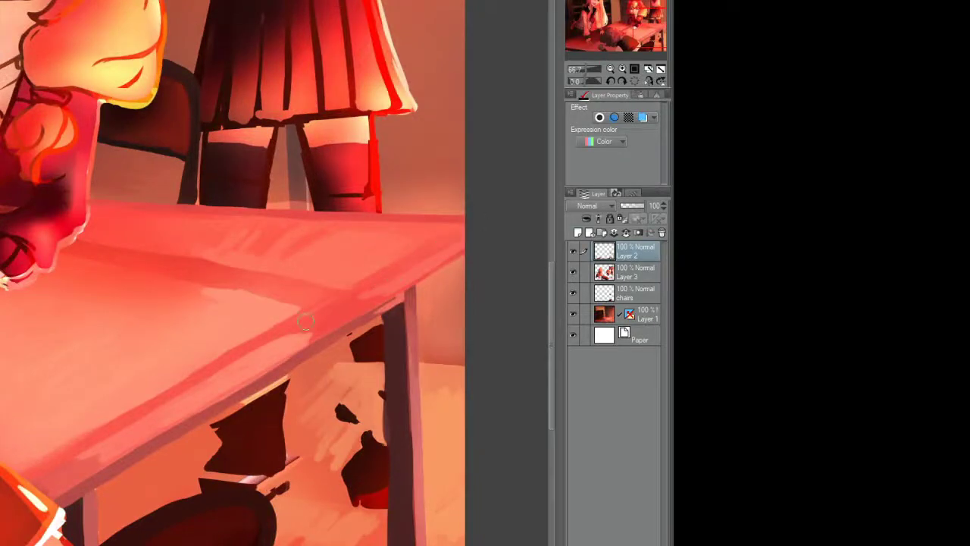
scroll(305, 322, "down", 2)
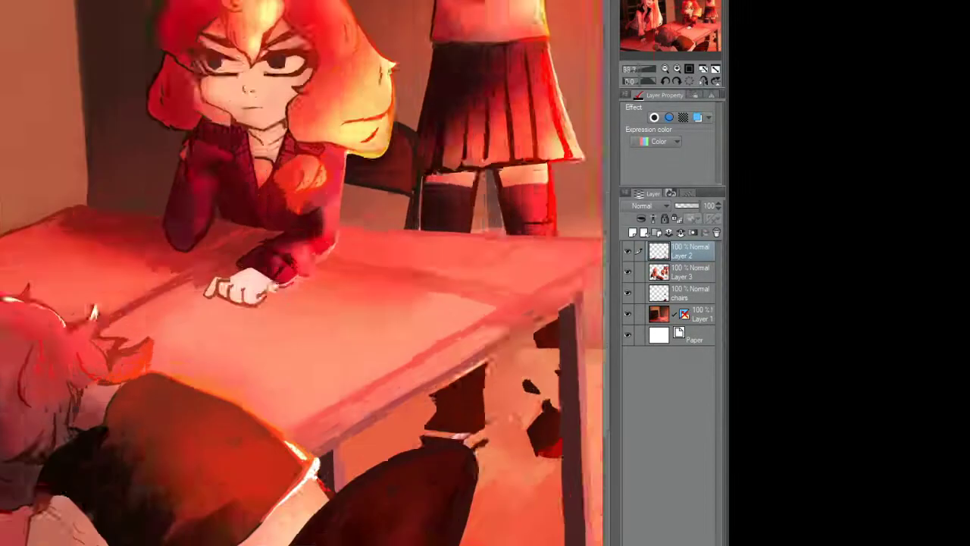
key("ctrl+0")
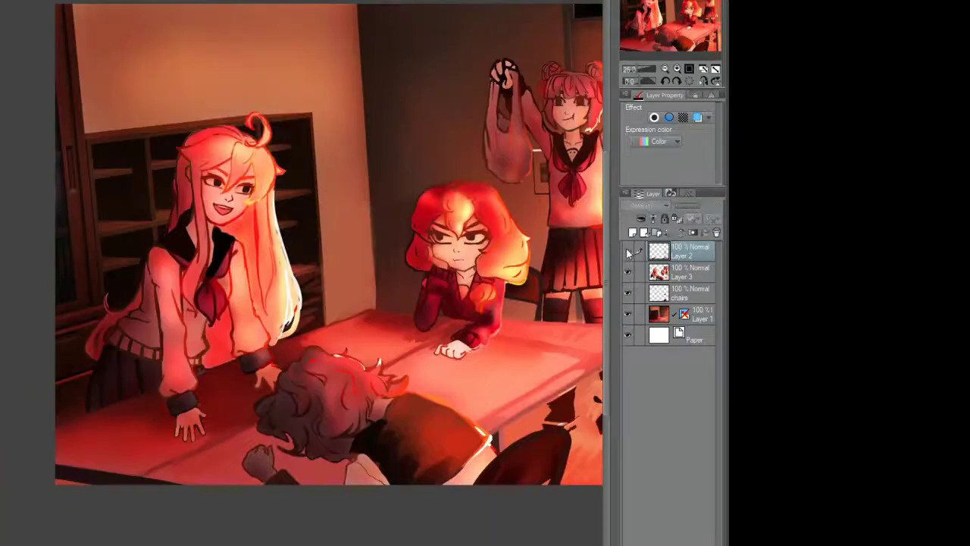
key("ctrl+e")
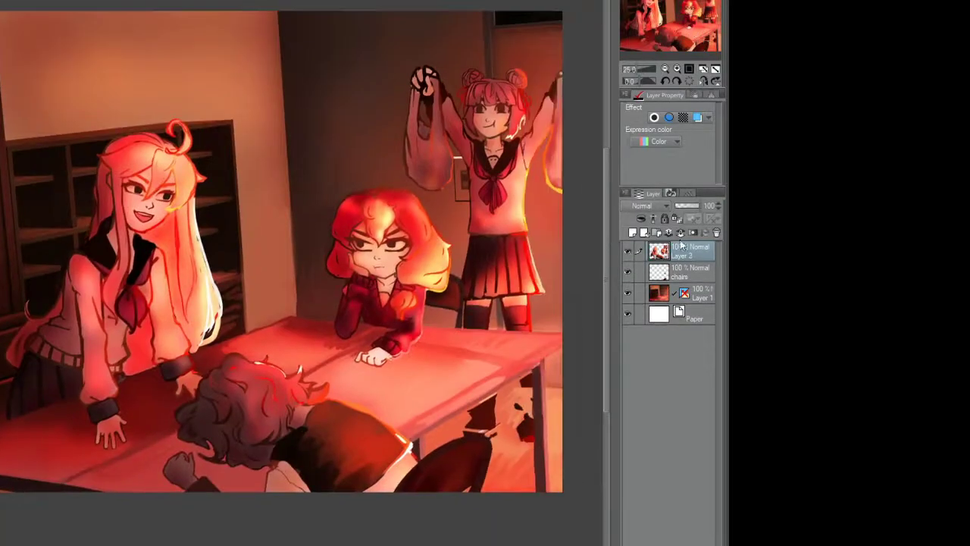
Step: Repaint the fingers of the standing girl's raised fist, replacing the thick black lines between them with softer brown ones
scroll(488, 77, "up", 4)
scroll(389, 34, "up", 2)
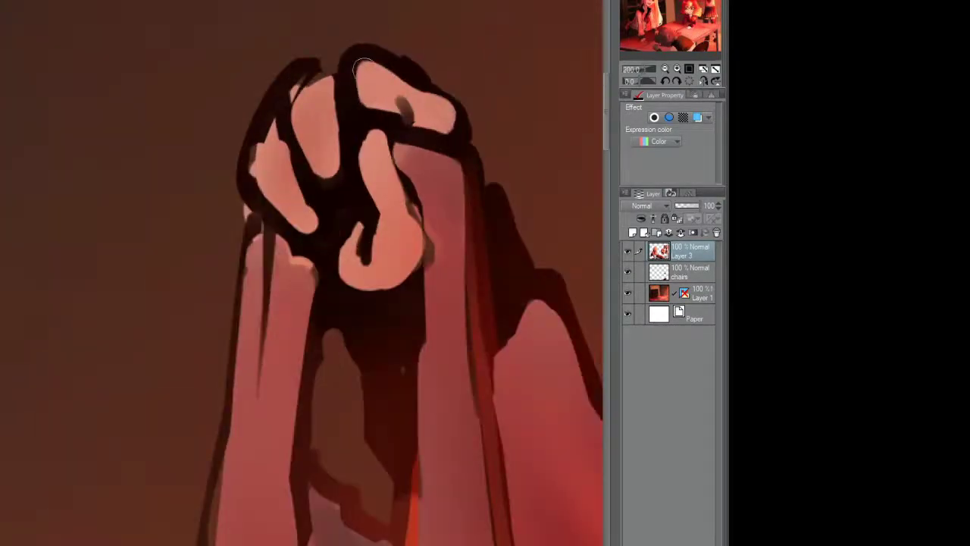
left_click_drag(406, 140, 434, 261)
mouse_move(322, 60)
left_mouse_down()
mouse_move(303, 102)
mouse_move(336, 70)
mouse_move(356, 83)
mouse_move(300, 137)
left_mouse_up()
left_click_drag(292, 83, 265, 171)
mouse_move(250, 113)
left_mouse_down()
mouse_move(335, 201)
mouse_move(273, 121)
left_mouse_up()
left_click_drag(318, 167, 258, 159)
left_click_drag(282, 216, 288, 277)
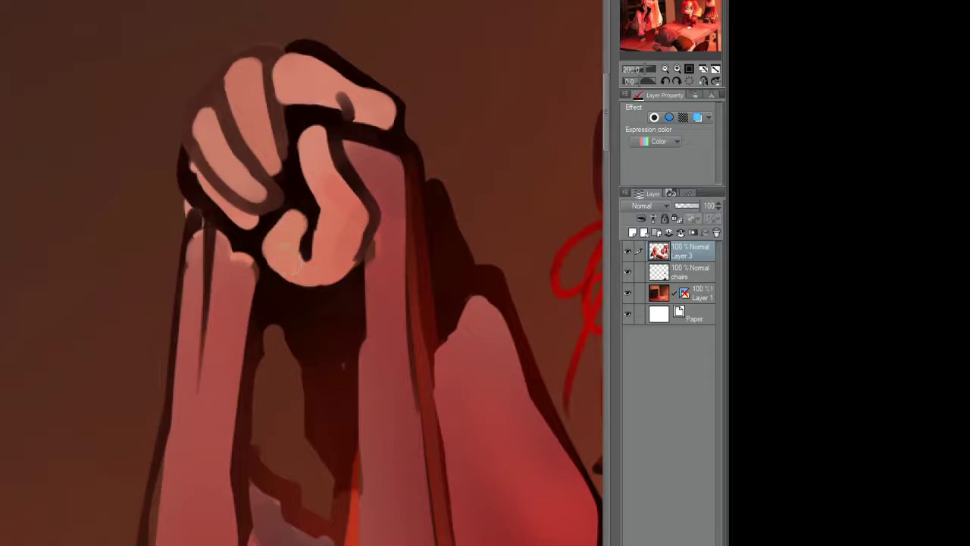
Step: Define the little finger and round the base of the thumb on the raised fist with skin tone
left_click_drag(303, 144, 292, 228)
mouse_move(174, 155)
left_mouse_down()
mouse_move(228, 227)
mouse_move(220, 216)
mouse_move(284, 250)
left_mouse_up()
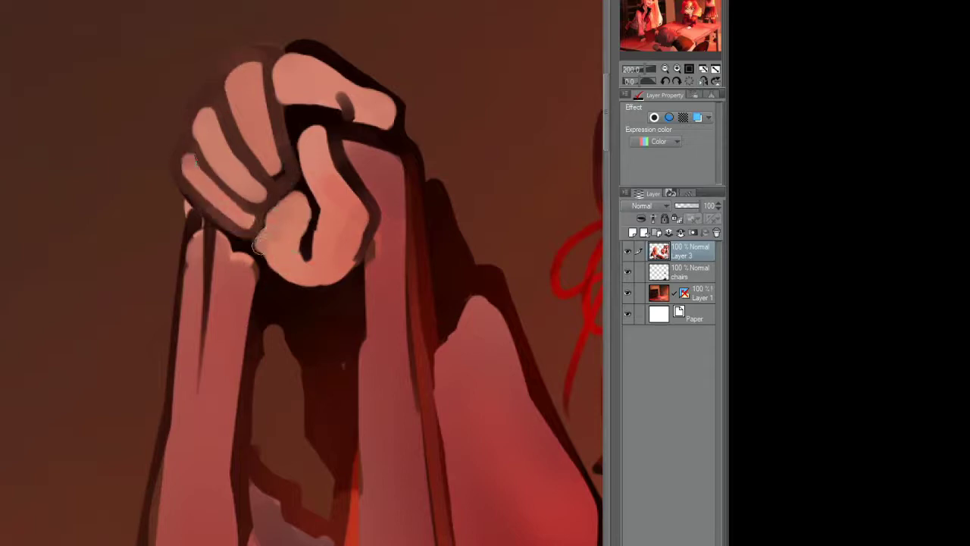
left_click_drag(262, 265, 300, 197)
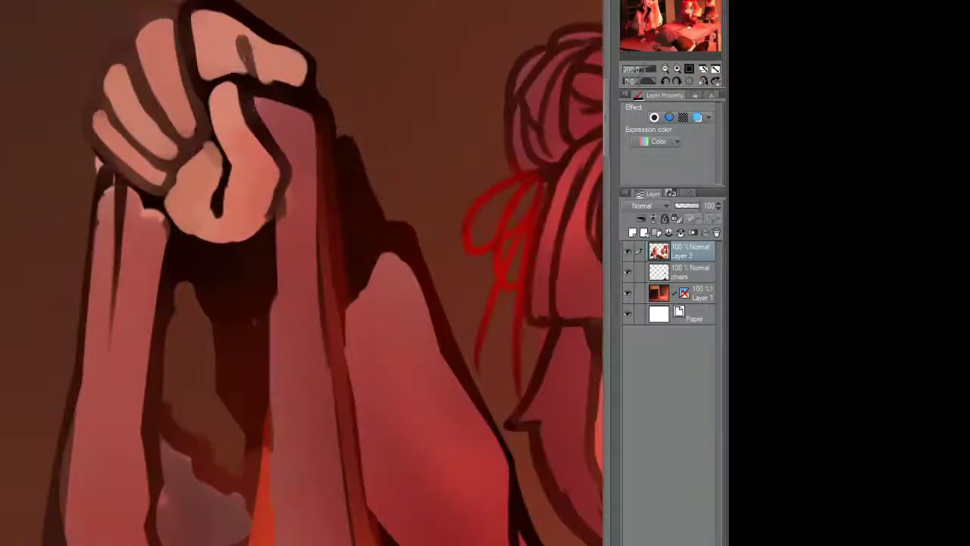
Step: Thin the dark outlines around the fist's knuckles and wrist and along the handles of the bag it holds
scroll(303, 273, "down", 2)
left_click_drag(277, 79, 303, 114)
left_click_drag(144, 163, 141, 288)
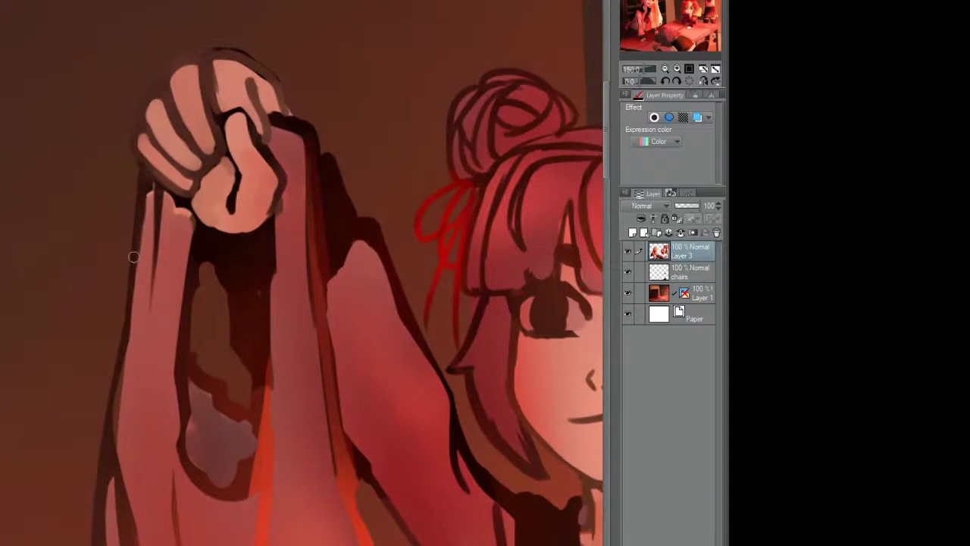
left_click_drag(118, 356, 114, 440)
mouse_move(150, 186)
left_mouse_down()
mouse_move(170, 200)
mouse_move(202, 295)
left_mouse_up()
left_click_drag(189, 364, 186, 436)
left_click_drag(186, 402, 181, 508)
left_click_drag(208, 227, 198, 323)
left_click_drag(206, 363, 189, 203)
Step: Tidy the line work between the raised fist, the bag handles and the adjoining sleeve
scroll(208, 185, "down", 3)
scroll(250, 228, "up", 3)
left_click_drag(269, 288, 284, 126)
left_click_drag(288, 68, 287, 230)
scroll(287, 231, "down", 3)
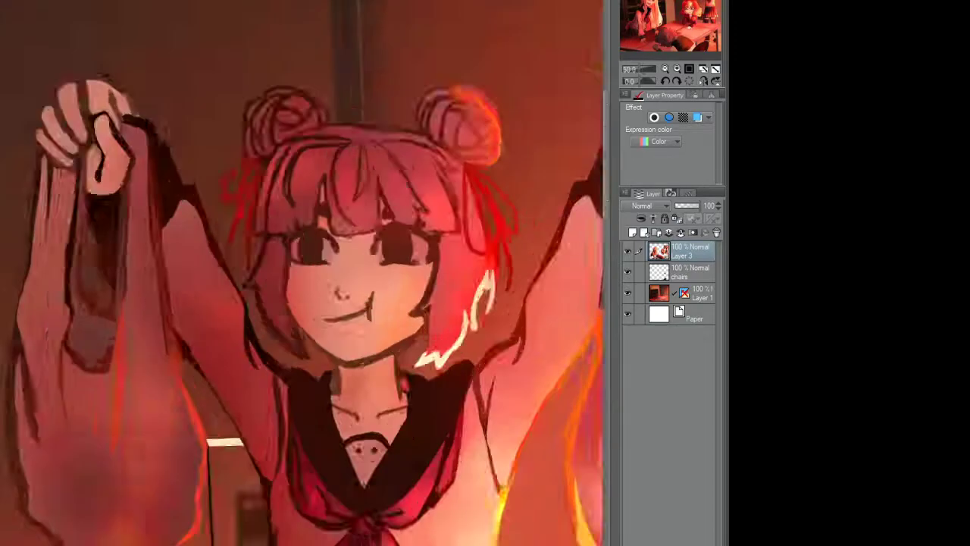
Step: Clean up the standing girl's eyes by brightening the whites and reshaping the dark lash lines around them
scroll(277, 223, "up", 4)
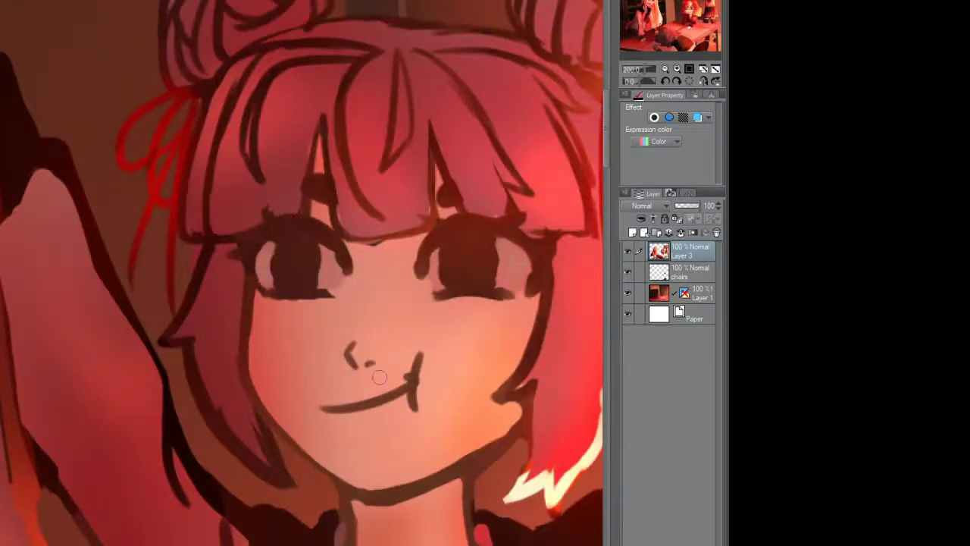
left_click_drag(379, 377, 389, 380)
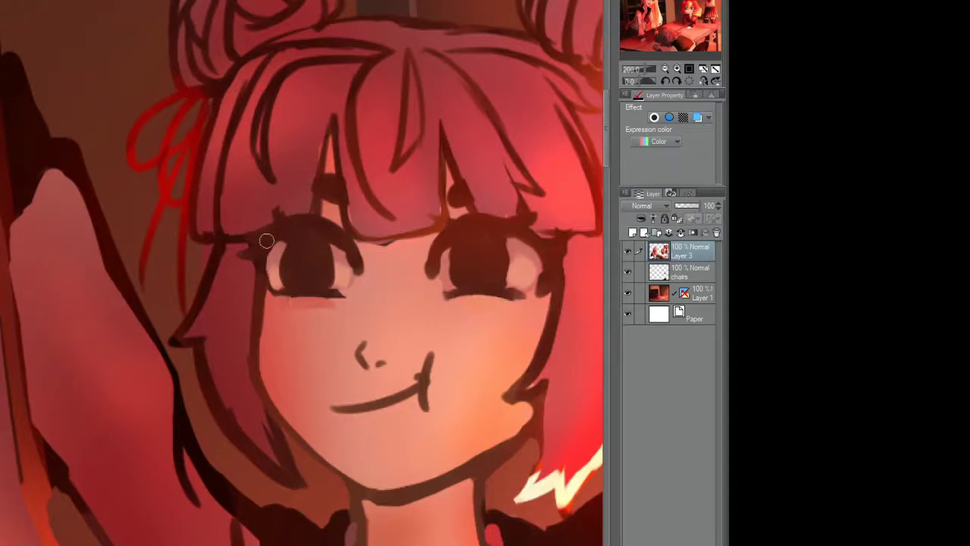
mouse_move(345, 110)
left_mouse_down()
mouse_move(364, 220)
mouse_move(355, 236)
left_mouse_up()
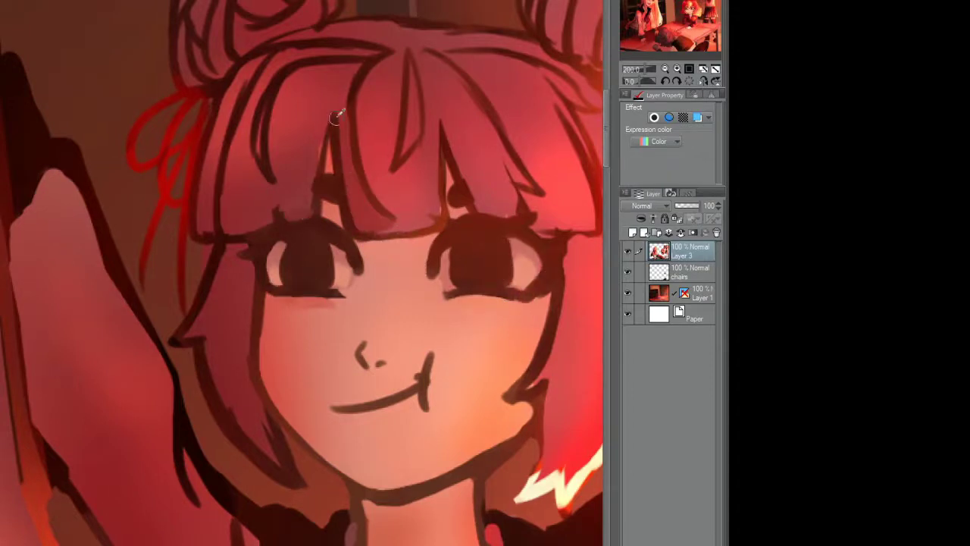
left_click_drag(527, 452, 477, 316)
left_click_drag(202, 234, 291, 338)
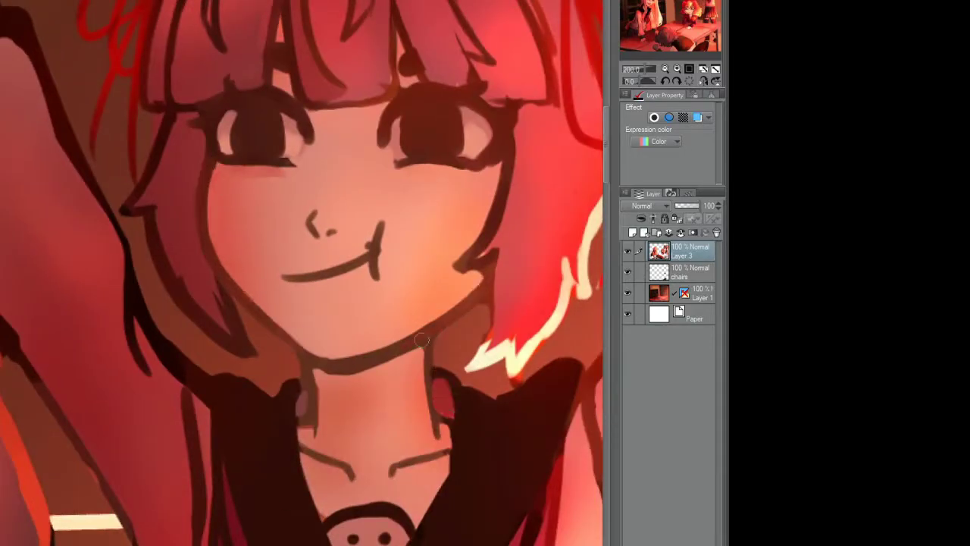
Step: Thin the standing girl's jawline and blend the shadow and edges of her neck beneath the chin
scroll(460, 309, "up", 2)
left_click_drag(318, 333, 424, 342)
left_click_drag(455, 371, 310, 341)
scroll(310, 342, "down", 3)
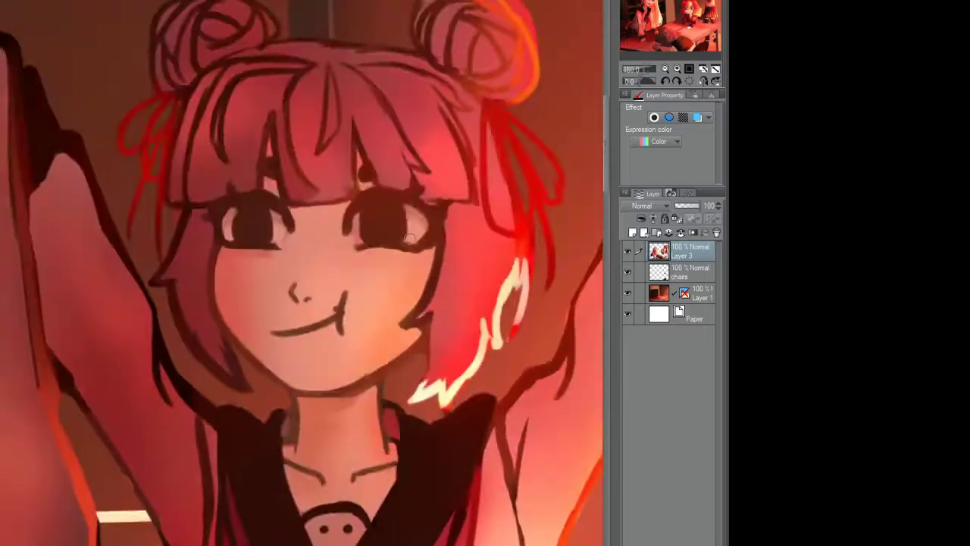
scroll(360, 158, "up", 4)
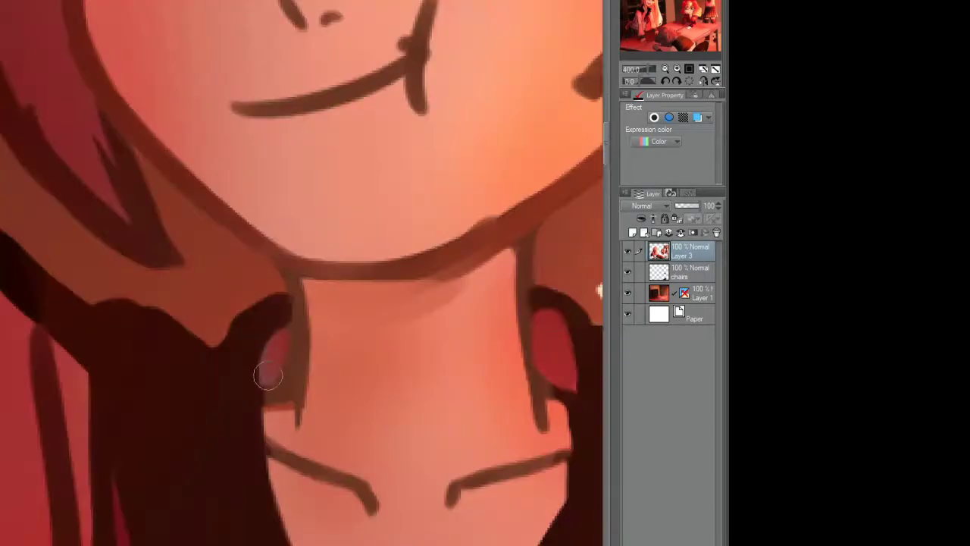
mouse_move(290, 379)
left_mouse_down()
mouse_move(297, 415)
mouse_move(301, 310)
left_mouse_up()
Step: Redraw the standing girl's mouth line with an upturned corner
scroll(301, 311, "down", 4)
scroll(455, 194, "up", 3)
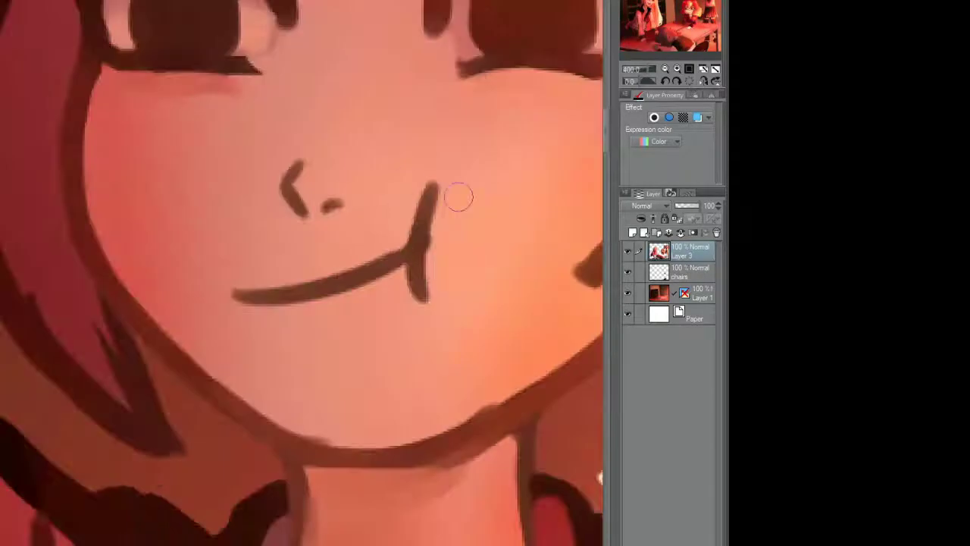
scroll(468, 210, "down", 4)
scroll(379, 195, "up", 3)
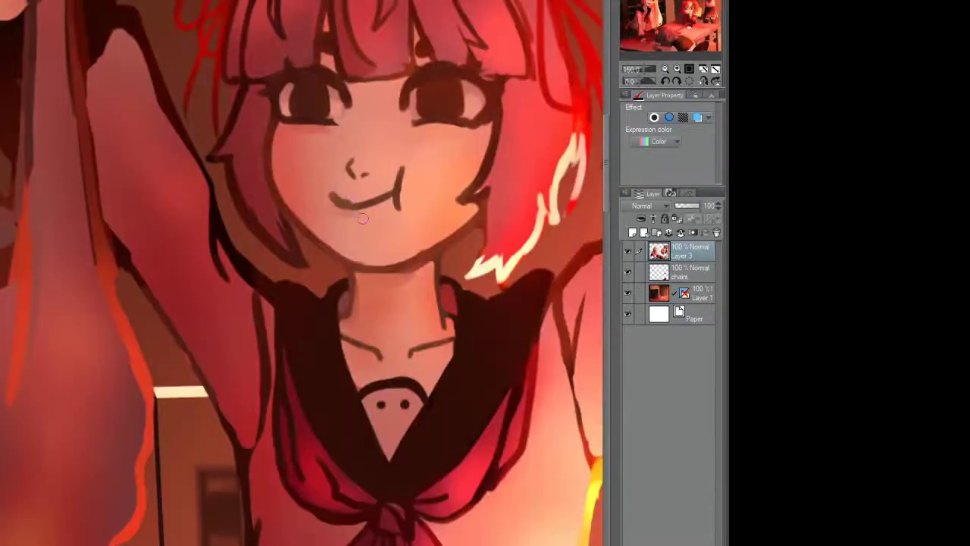
Step: Paint over the sketch lines on the knot of the sailor-uniform ribbon in dark purple-red
scroll(363, 219, "down", 4)
scroll(357, 207, "up", 5)
mouse_move(357, 208)
left_mouse_down()
mouse_move(324, 141)
mouse_move(348, 216)
left_mouse_up()
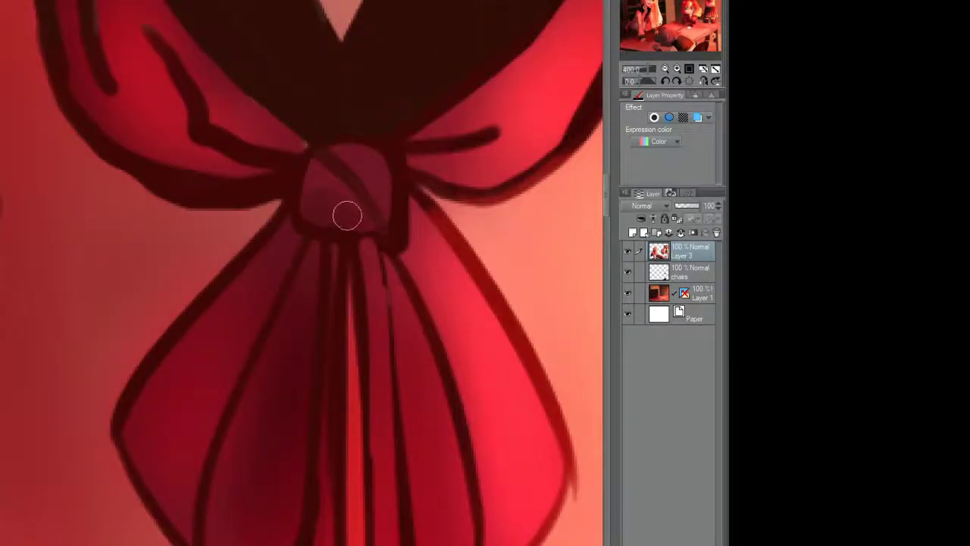
Step: Thin and smooth the outer contour of the bag hanging from the standing girl's raised fist
scroll(374, 167, "down", 4)
scroll(269, 269, "up", 3)
left_click_drag(168, 138, 175, 180)
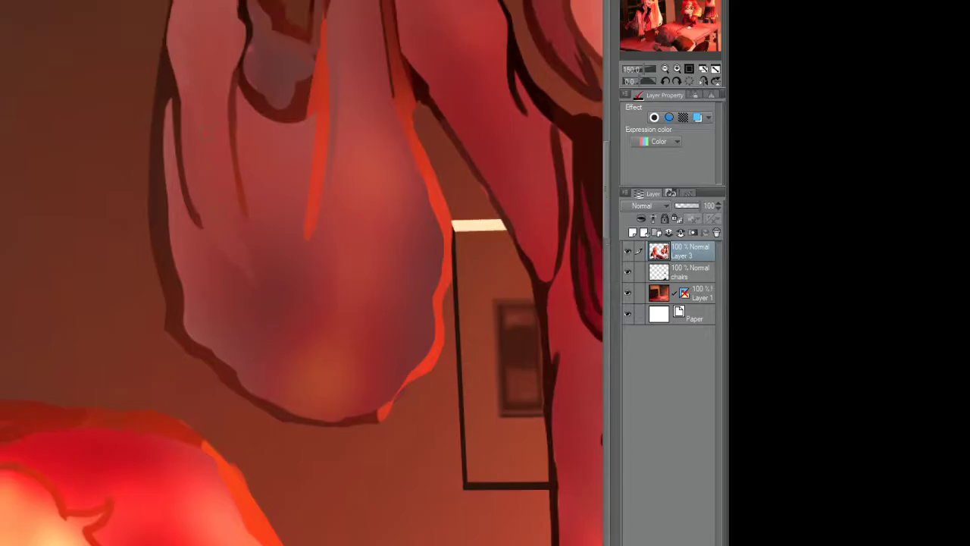
left_click_drag(178, 241, 173, 317)
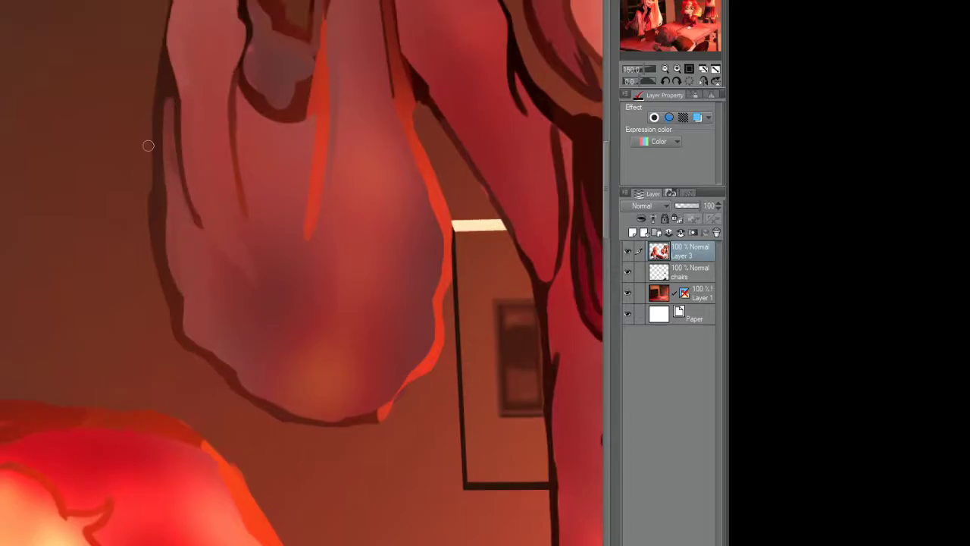
scroll(148, 94, "down", 2)
scroll(379, 182, "up", 3)
left_click_drag(228, 190, 246, 280)
Step: Warm the standing girl's irises to reddish brown, refine her lashes and blend the red mark under one eye
mouse_move(402, 60)
left_mouse_down()
mouse_move(390, 205)
mouse_move(439, 98)
mouse_move(496, 163)
left_mouse_up()
mouse_move(410, 250)
left_mouse_down()
mouse_move(357, 243)
mouse_move(360, 269)
left_mouse_up()
scroll(235, 195, "up", 2)
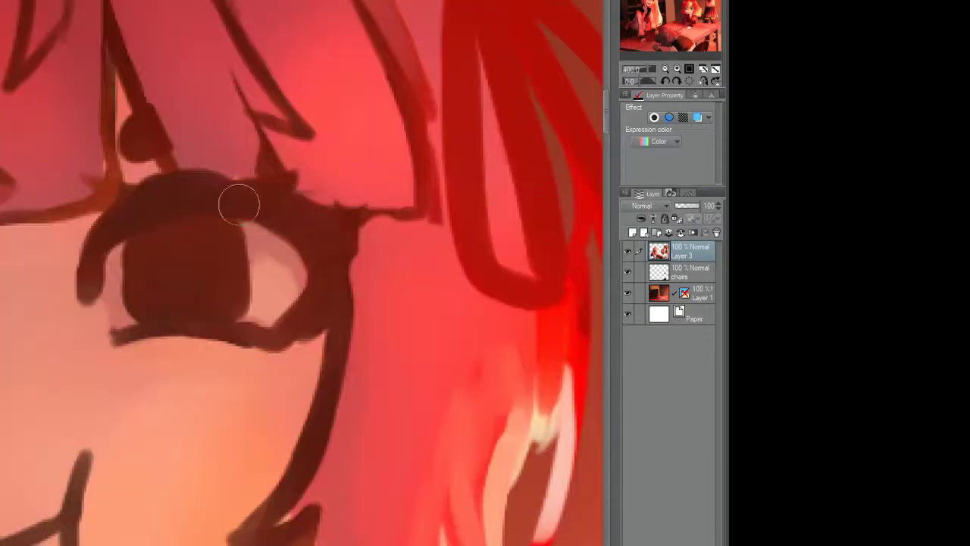
scroll(235, 196, "down", 2)
mouse_move(177, 268)
left_mouse_down()
mouse_move(188, 297)
mouse_move(198, 289)
mouse_move(110, 343)
mouse_move(238, 345)
left_mouse_up()
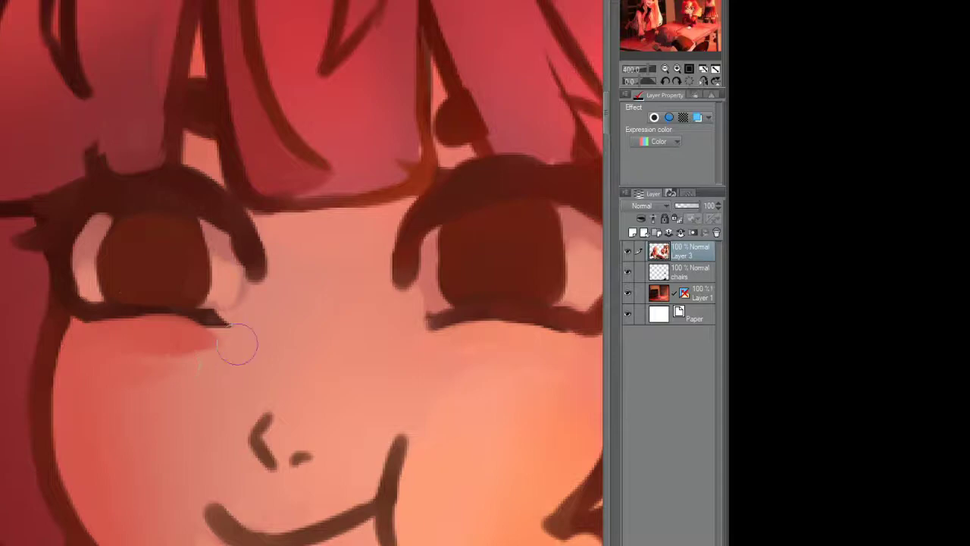
Step: Refine the line art and shading of the standing girl's bangs and the hair at her crown
scroll(238, 345, "down", 4)
scroll(288, 282, "up", 2)
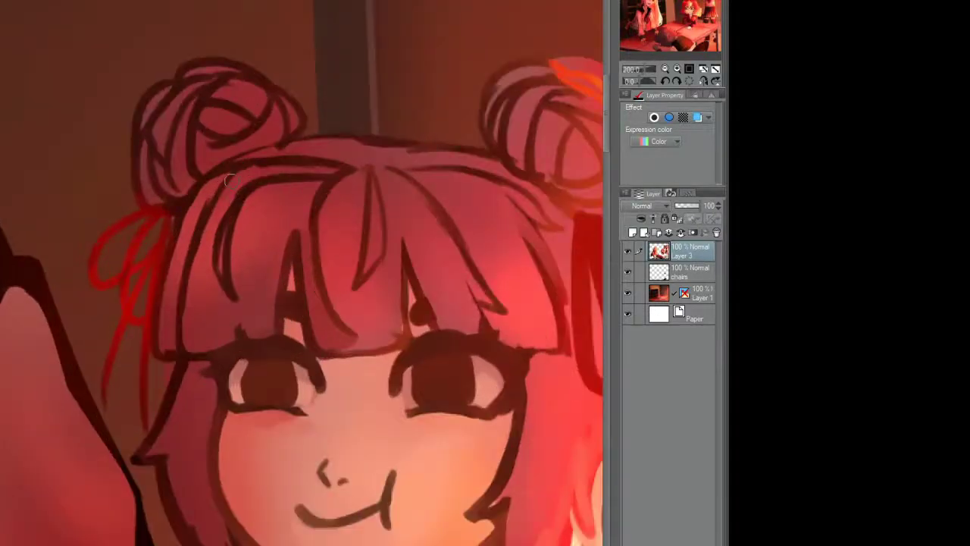
scroll(159, 358, "down", 2)
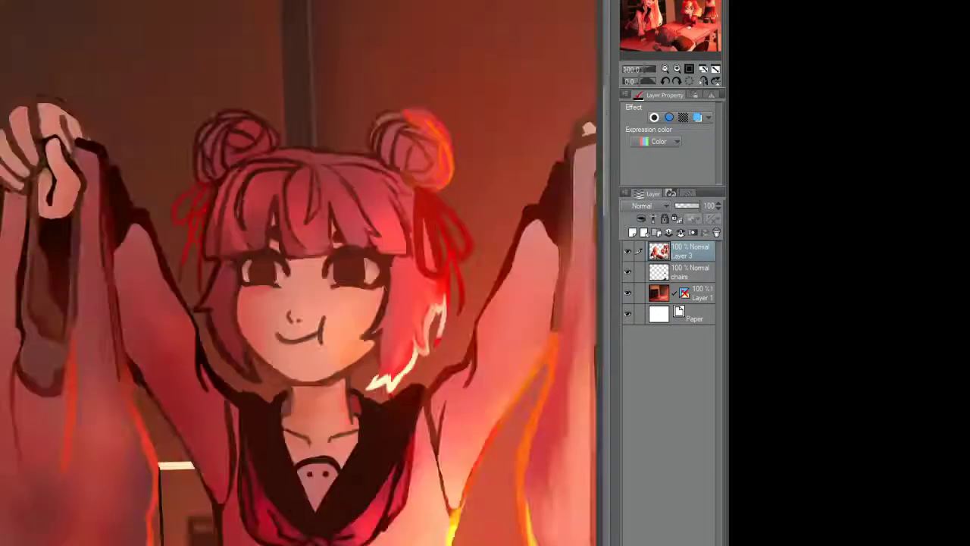
scroll(388, 280, "up", 4)
mouse_move(388, 283)
left_mouse_down()
mouse_move(387, 349)
mouse_move(357, 387)
left_mouse_up()
scroll(220, 326, "down", 4)
scroll(234, 241, "up", 4)
Step: Reshape the shaded side lock beside the standing girl's cheek into pointed strands with clean dark outlines
scroll(272, 444, "down", 3)
left_click_drag(288, 424, 425, 515)
mouse_move(351, 300)
left_mouse_down()
mouse_move(420, 475)
mouse_move(273, 308)
left_mouse_up()
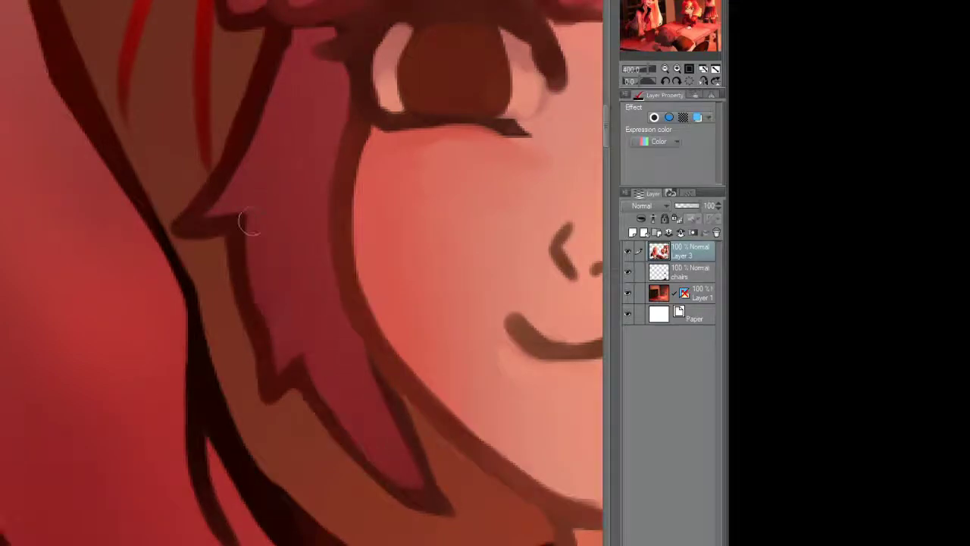
scroll(272, 308, "down", 4)
scroll(287, 108, "up", 4)
Step: Add lighter red streaks to the bangs and smooth the strand lines near the lit hair bun
scroll(286, 108, "down", 3)
scroll(286, 108, "up", 3)
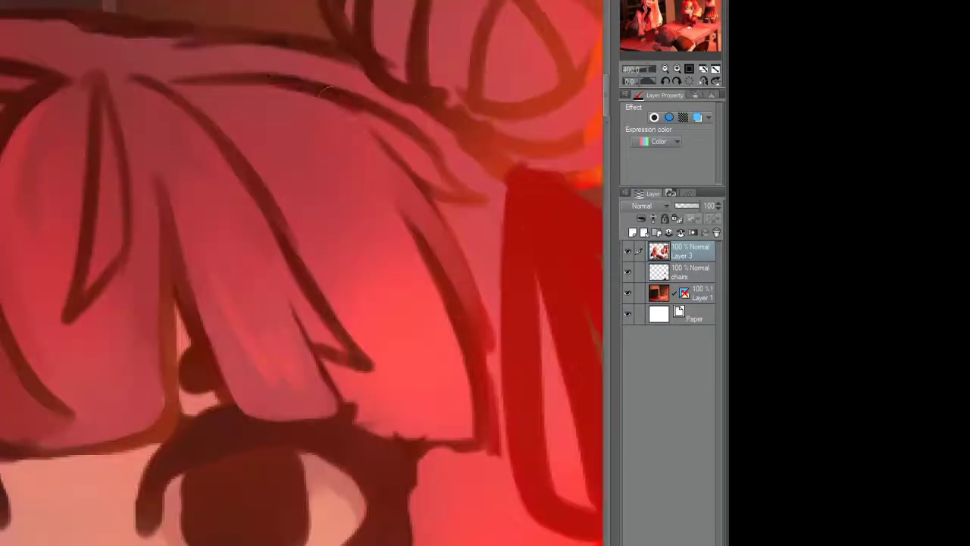
scroll(332, 133, "down", 4)
Step: Reshape the glowing tips of the lit side hair and blend their pale highlights into the red
scroll(332, 133, "up", 2)
scroll(364, 318, "down", 1)
left_click_drag(288, 349, 395, 250)
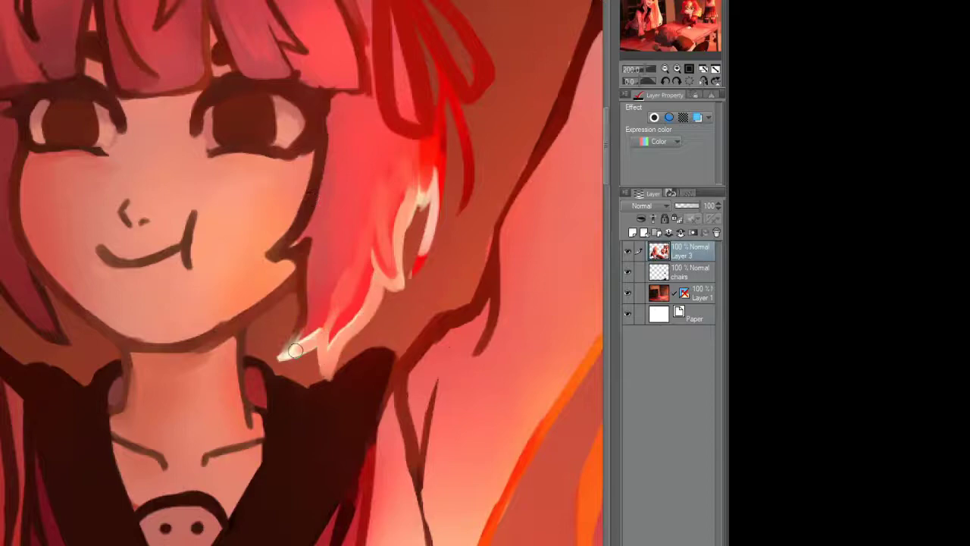
scroll(343, 166, "down", 3)
Step: Paint a soft, darker skin-tone shadow below the mouth on the standing girl's chin
scroll(355, 190, "up", 4)
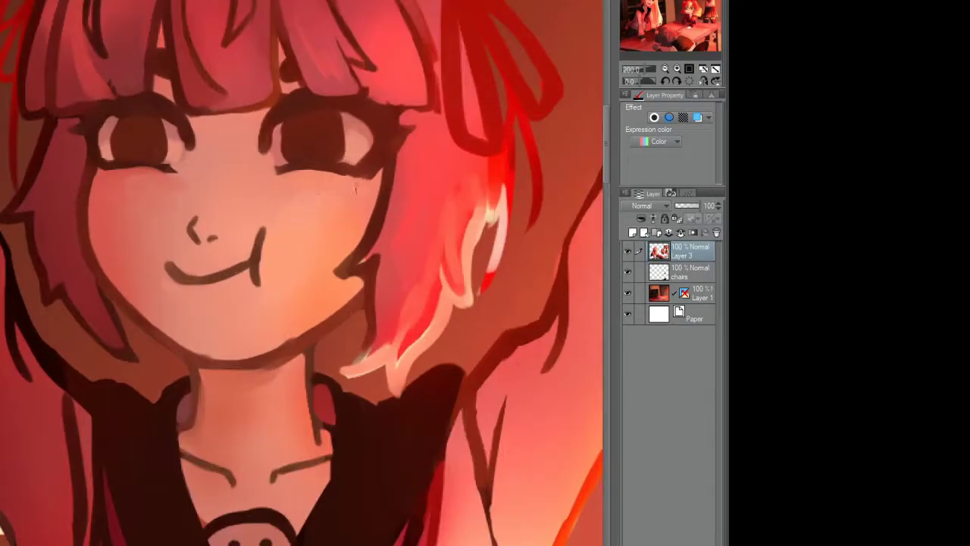
left_click_drag(227, 317, 189, 309)
scroll(189, 309, "down", 1)
scroll(228, 319, "up", 1)
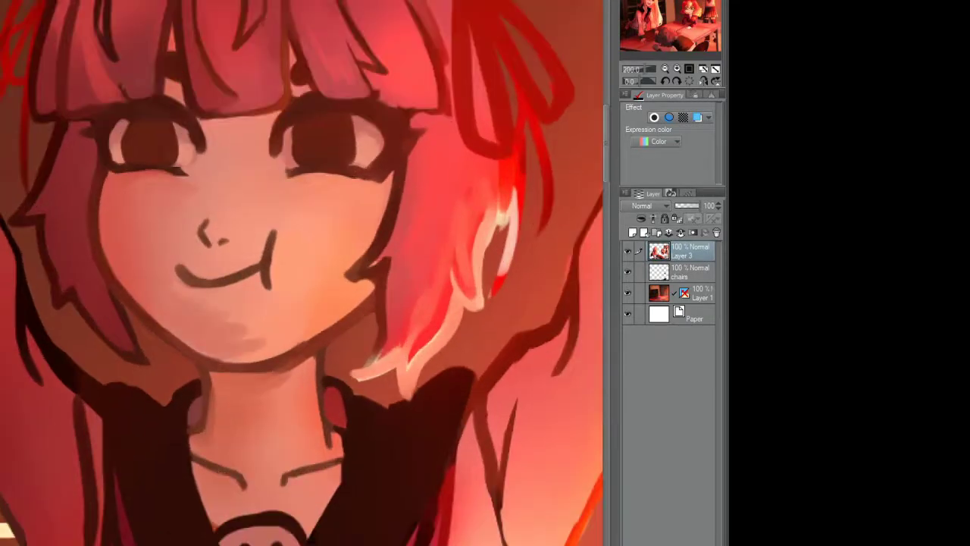
Step: Smooth the mouth line and the curved cheek line at its corner, and extend the chin shadow beneath them
scroll(243, 318, "down", 3)
scroll(331, 333, "up", 5)
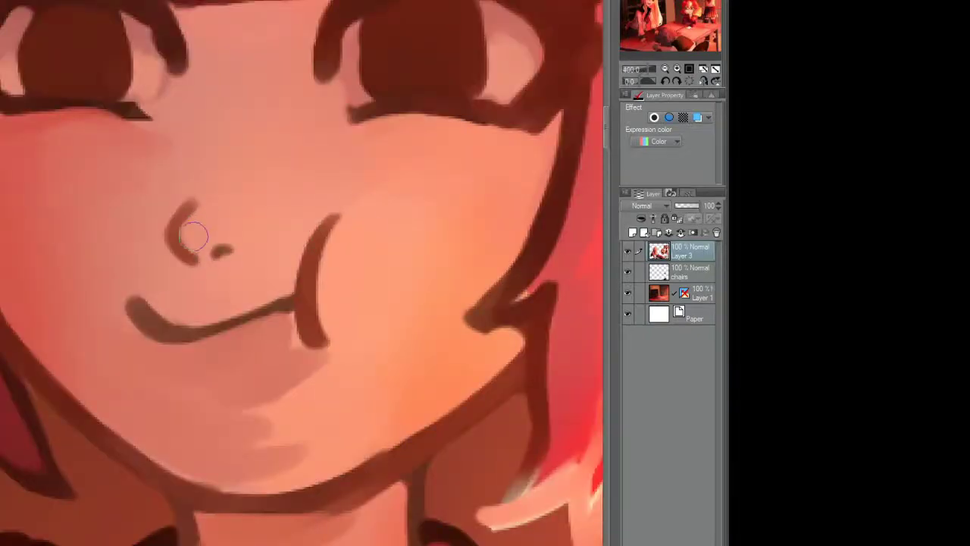
scroll(234, 227, "up", 1)
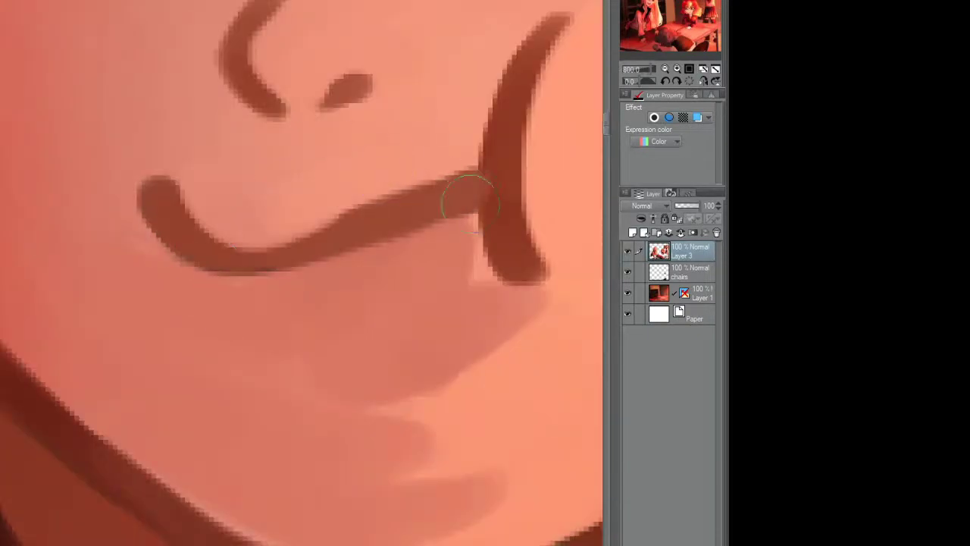
scroll(461, 199, "down", 4)
scroll(235, 196, "up", 3)
scroll(235, 195, "down", 4)
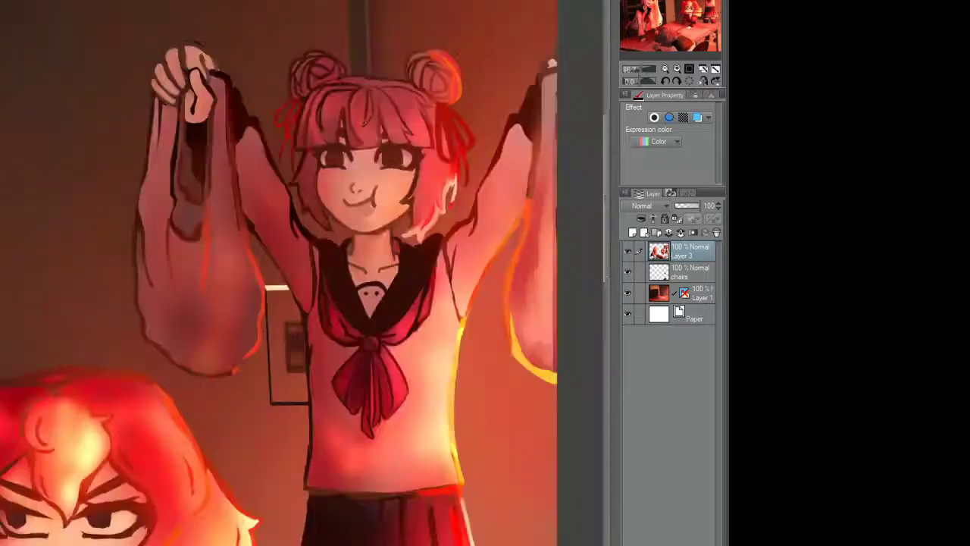
Step: Paint a pale star-shaped highlight inside each of the standing girl's irises
scroll(303, 163, "up", 4)
mouse_move(273, 186)
left_mouse_down()
mouse_move(353, 189)
mouse_move(288, 204)
left_mouse_up()
scroll(303, 197, "down", 4)
scroll(379, 167, "up", 4)
mouse_move(379, 163)
left_mouse_down()
mouse_move(340, 198)
mouse_move(379, 216)
left_mouse_up()
scroll(341, 201, "down", 4)
Step: Smooth the dark upper lash line where it meets the bangs above the lit-side eye
scroll(422, 238, "up", 4)
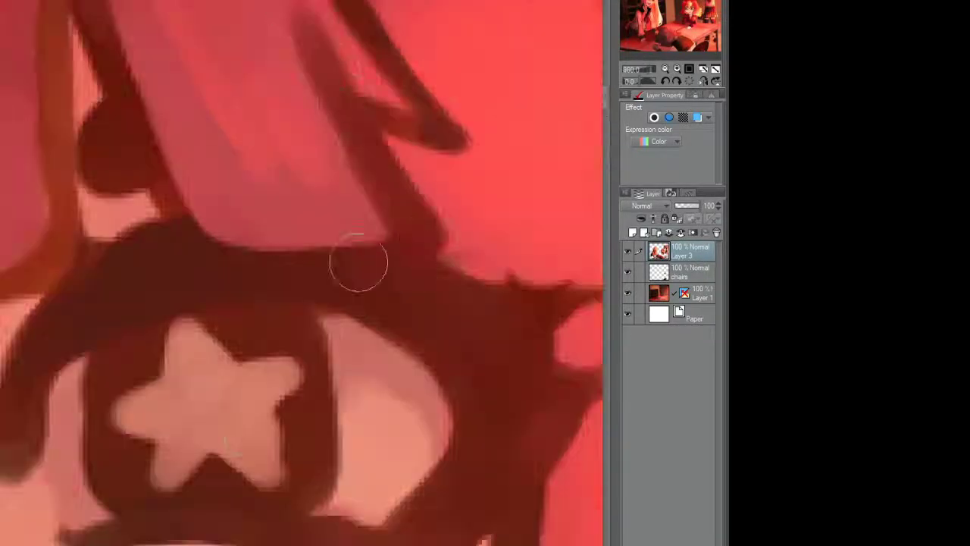
scroll(422, 238, "down", 2)
scroll(257, 95, "up", 2)
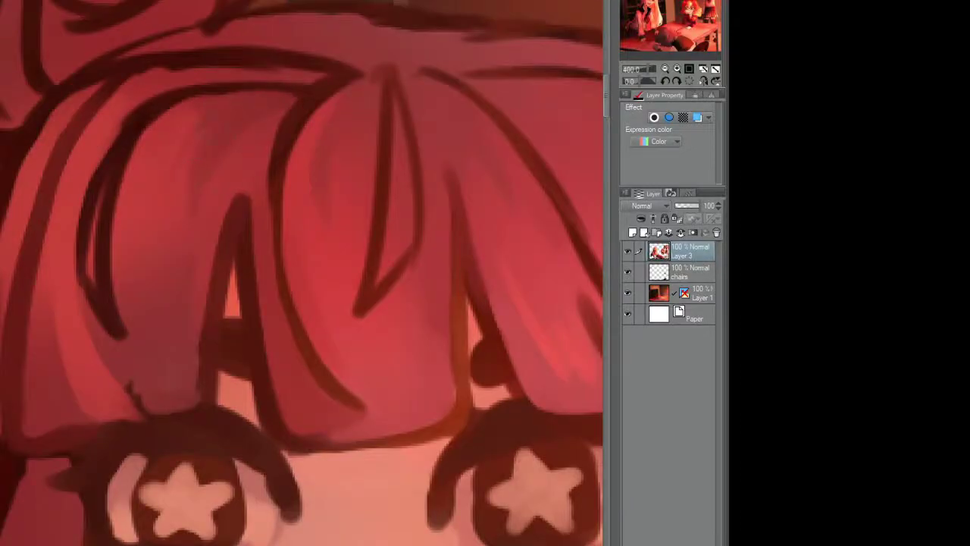
Step: Redraw the top of the central bang strand as a rounded outline and shorten its inner line
mouse_move(325, 65)
left_mouse_down()
mouse_move(385, 130)
mouse_move(383, 195)
left_mouse_up()
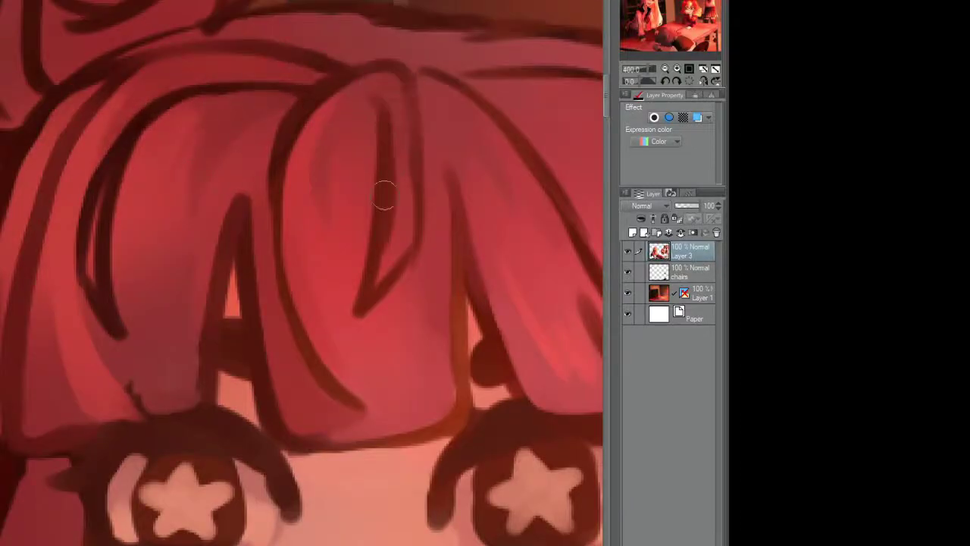
scroll(383, 196, "down", 4)
scroll(356, 212, "up", 4)
scroll(384, 247, "down", 4)
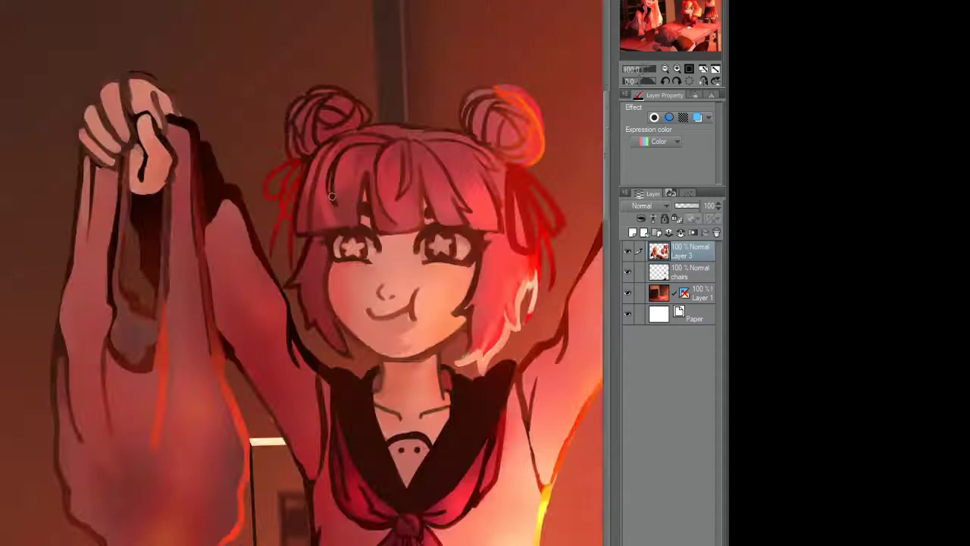
Step: Clean up the lower edge of the bangs and shape the pointed outer lash of the lit-side eye
scroll(384, 248, "up", 4)
scroll(409, 228, "down", 3)
scroll(427, 222, "up", 3)
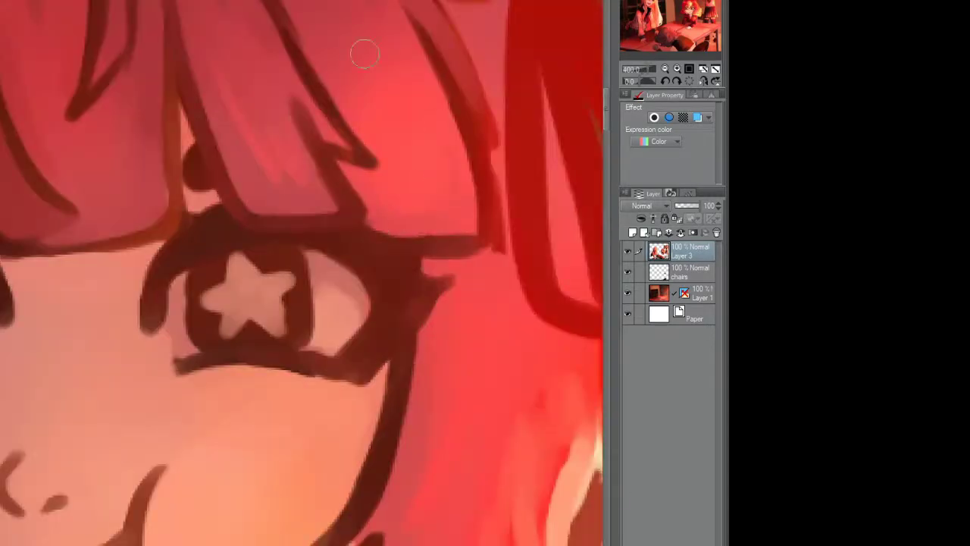
scroll(364, 53, "down", 4)
scroll(406, 51, "up", 2)
scroll(409, 151, "down", 2)
scroll(401, 217, "up", 2)
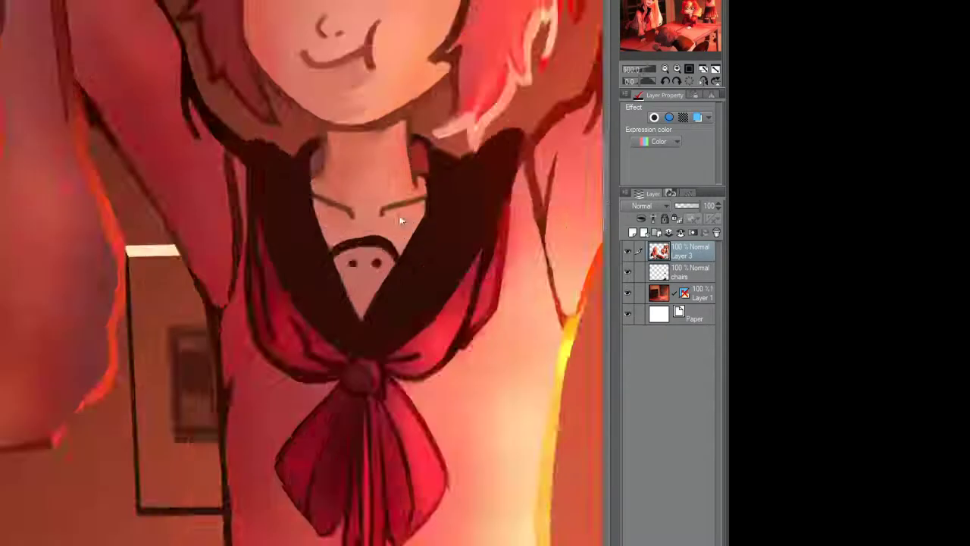
Step: Complete the dark mouse-head emblem on the standing girl's neckline panel and add soft shading below her shaded-side collarbone
scroll(448, 303, "up", 3)
left_click_drag(341, 334, 389, 357)
left_click_drag(298, 217, 333, 235)
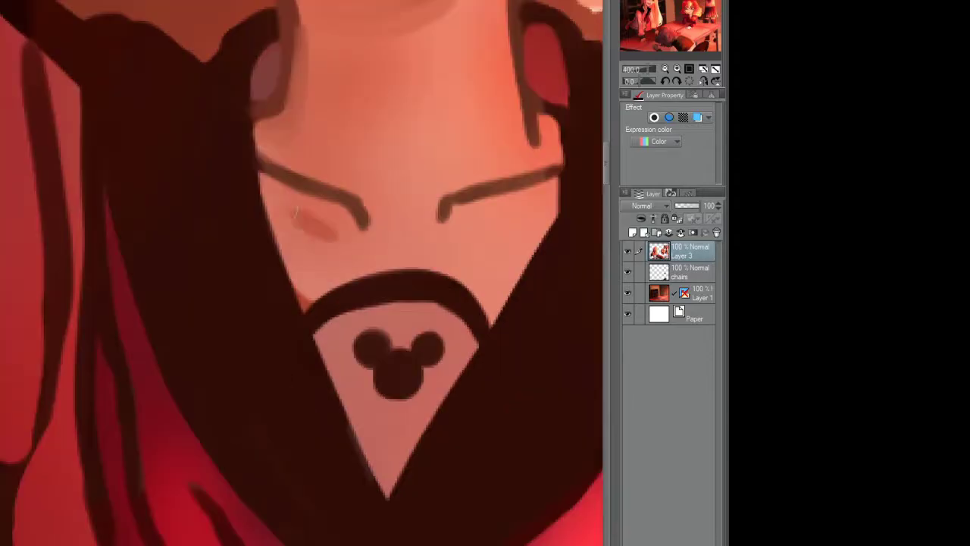
scroll(277, 209, "down", 4)
Step: Thin and smooth the shaded-side sleeve seam from the standing girl's armpit up to her sailor collar
scroll(425, 197, "up", 3)
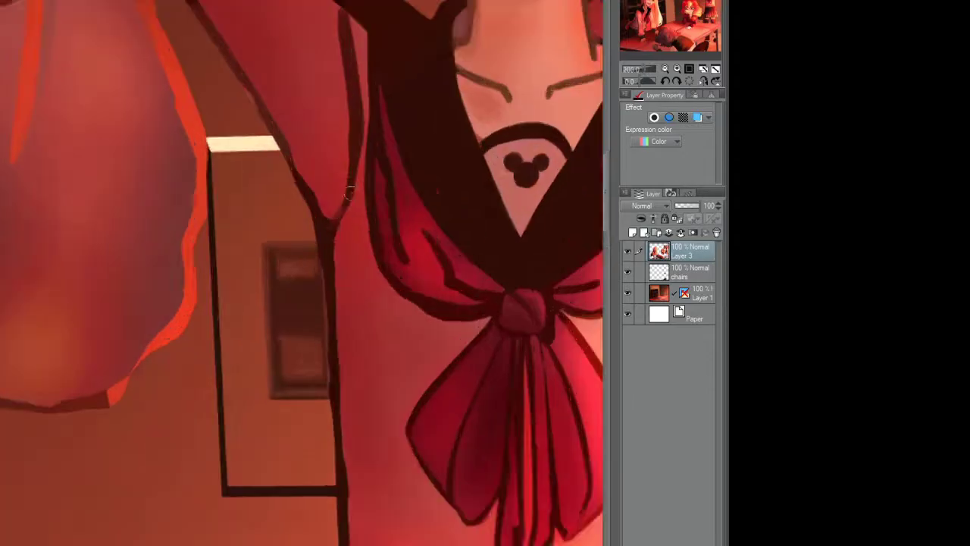
left_click_drag(345, 144, 342, 22)
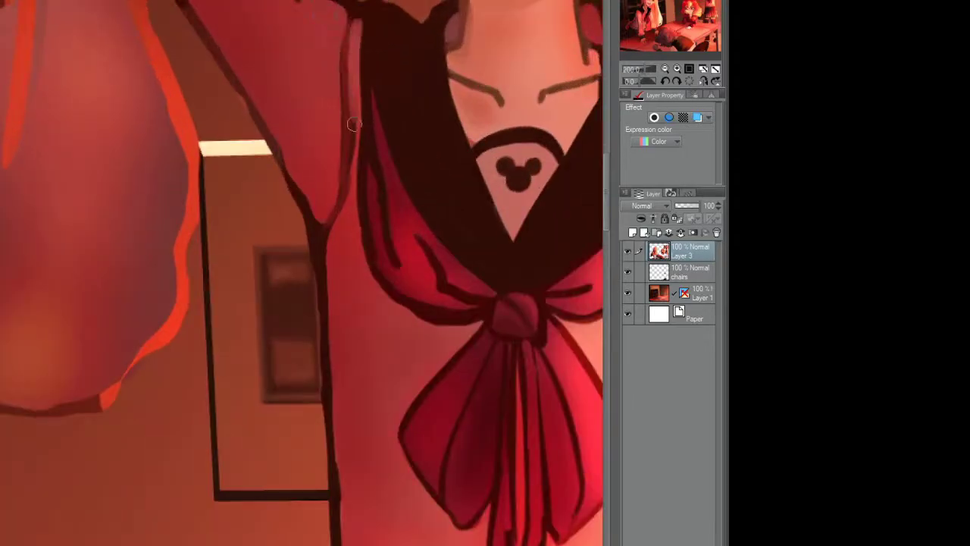
left_click_drag(352, 66, 343, 188)
scroll(332, 69, "up", 2)
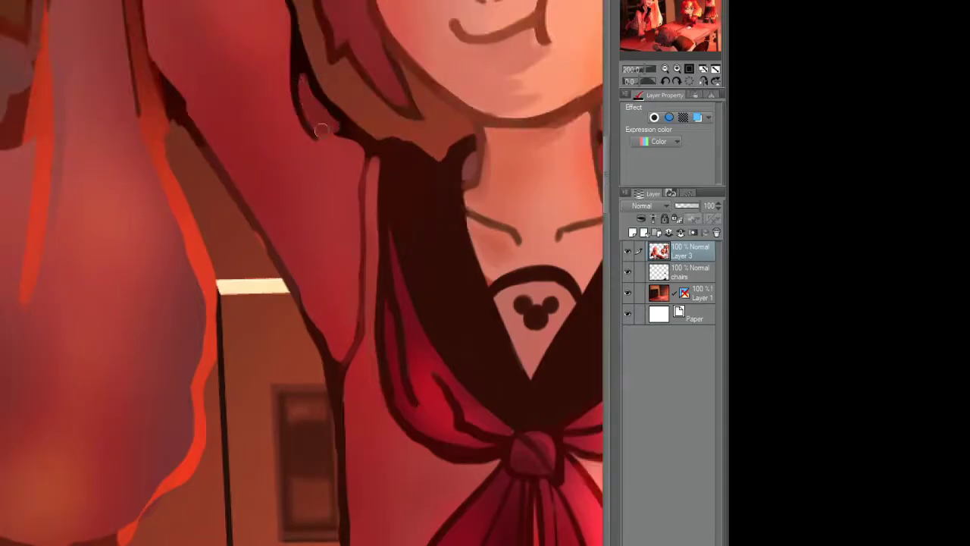
Step: Add a short fold line near the standing girl's shaded-side elbow and clean up the raised sleeve's outline
scroll(312, 194, "down", 1)
scroll(303, 190, "down", 3)
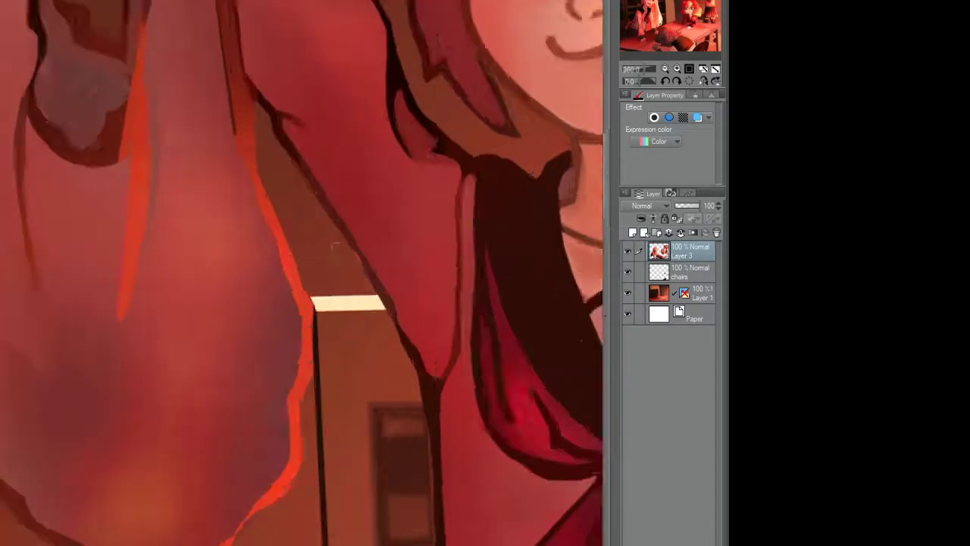
scroll(340, 83, "up", 3)
left_click_drag(348, 302, 336, 435)
scroll(341, 453, "down", 3)
scroll(394, 250, "up", 3)
left_click_drag(211, 258, 484, 277)
left_click_drag(319, 262, 443, 266)
scroll(311, 201, "down", 3)
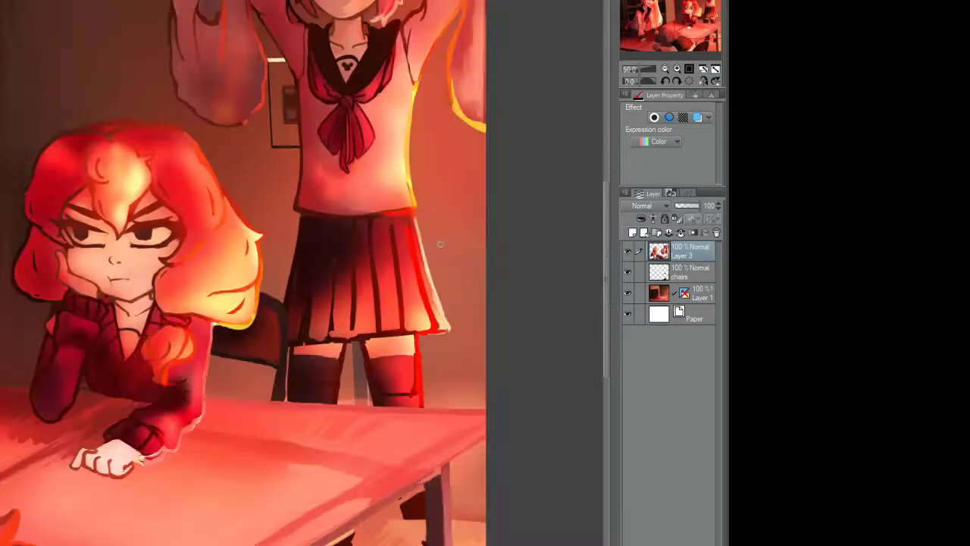
scroll(440, 244, "up", 3)
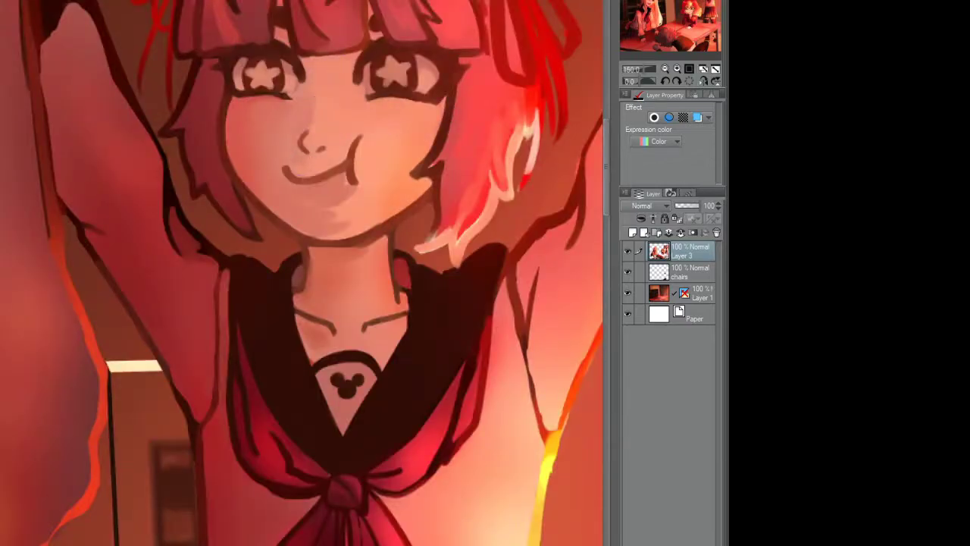
Step: Refine the long-haired girl's pointed chin and lower jaw outline and clean up the neck area beneath it
scroll(371, 198, "down", 3)
scroll(303, 303, "up", 4)
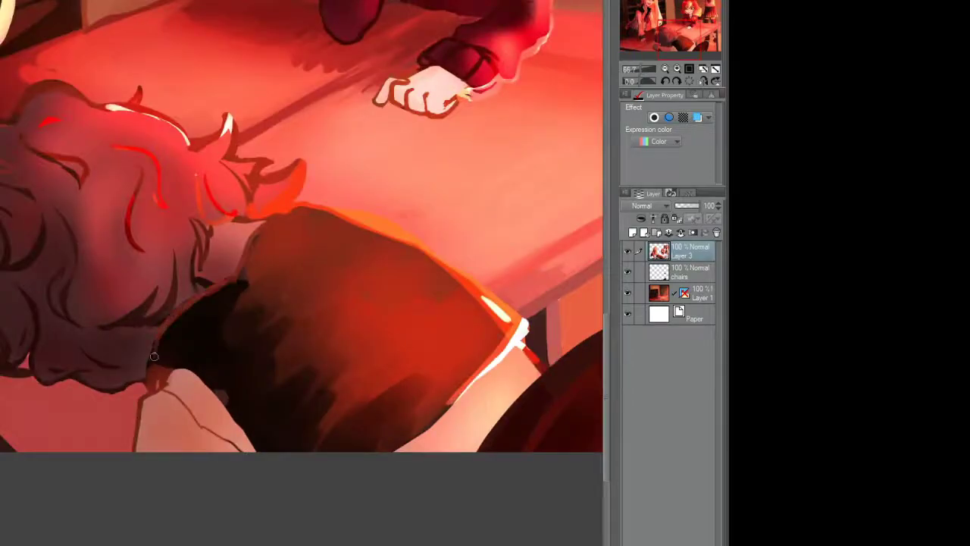
scroll(341, 228, "down", 1)
scroll(364, 205, "up", 5)
scroll(364, 205, "down", 1)
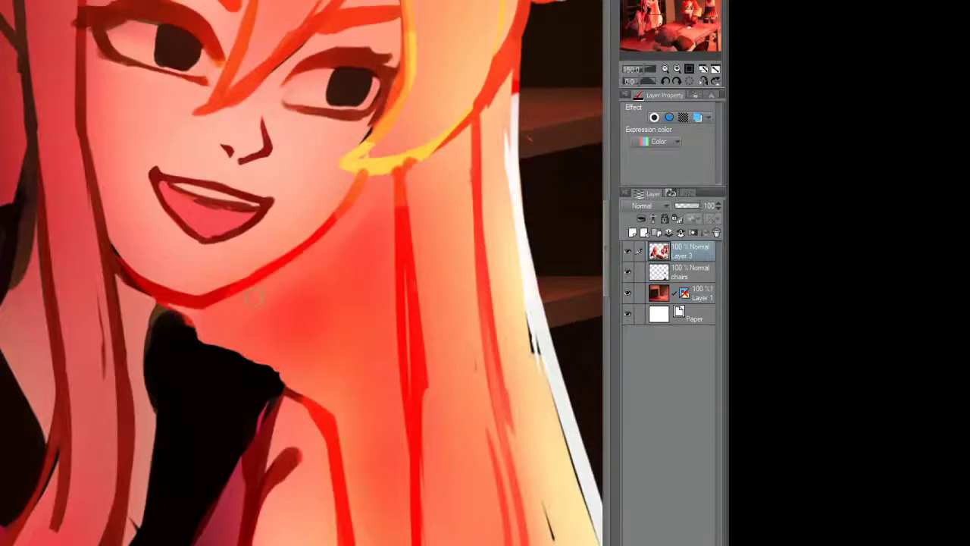
scroll(303, 273, "down", 1)
scroll(304, 273, "down", 2)
scroll(303, 273, "up", 4)
mouse_move(112, 323)
left_mouse_down()
mouse_move(144, 363)
mouse_move(126, 350)
mouse_move(163, 371)
left_mouse_up()
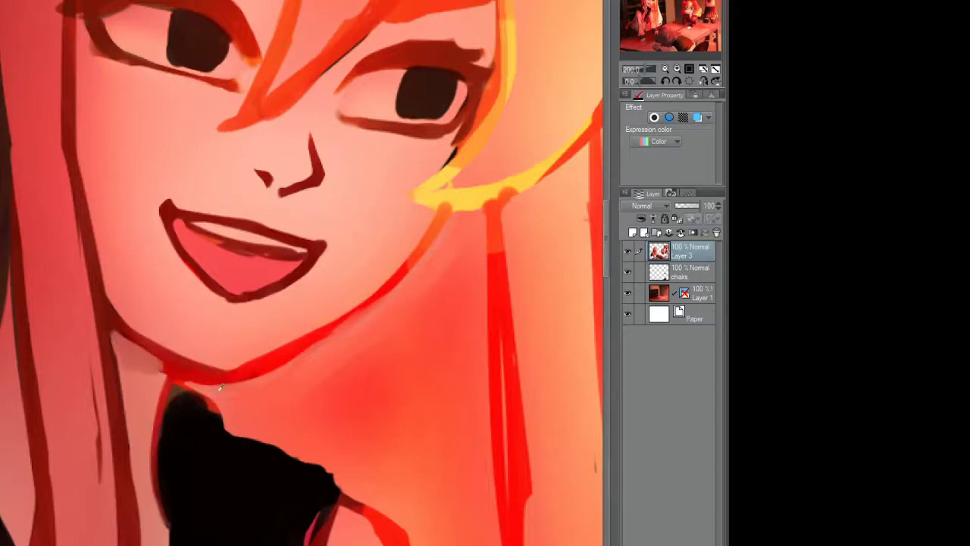
scroll(231, 389, "up", 1)
scroll(228, 303, "down", 7)
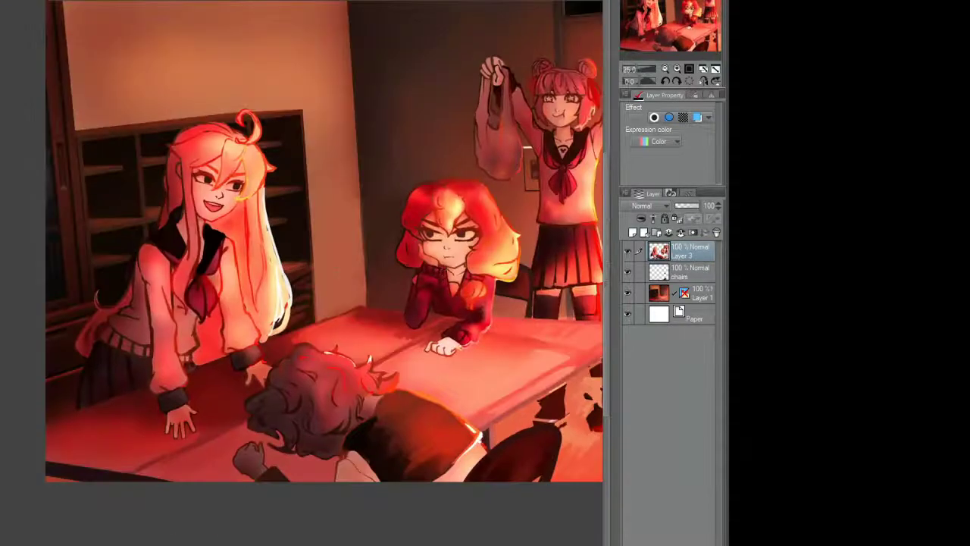
Step: Paint the curved ear outline beside the long-haired girl's shaded-side hair lock
scroll(223, 173, "up", 4)
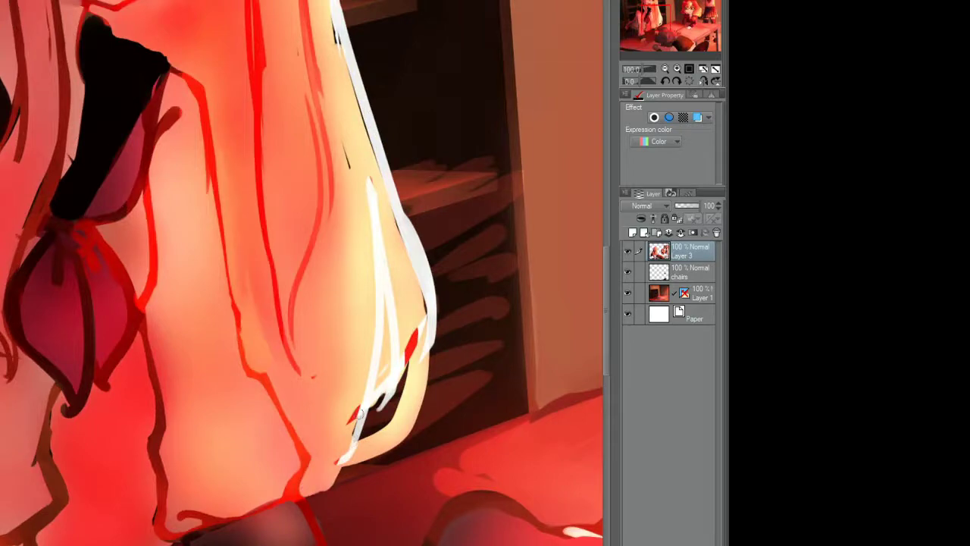
scroll(345, 301, "down", 3)
scroll(345, 301, "up", 5)
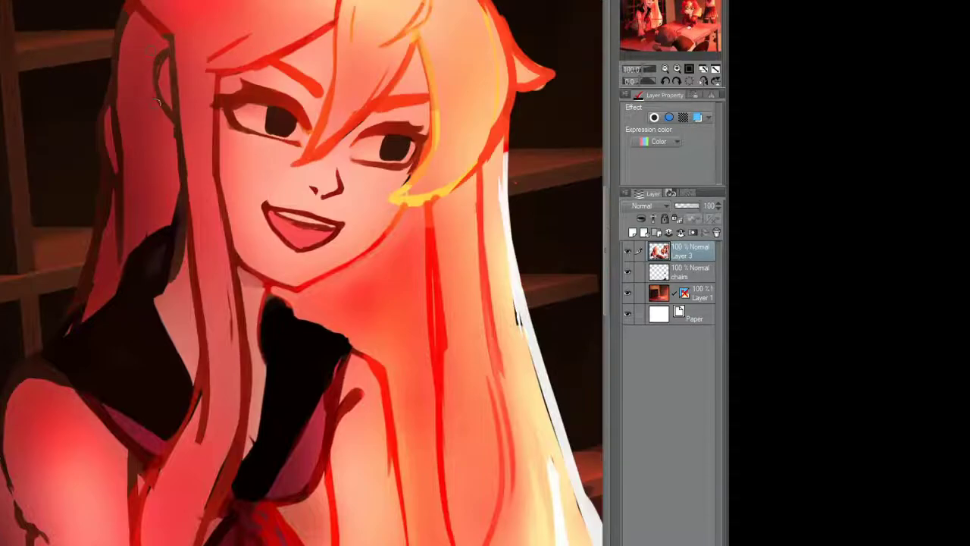
Step: Reshape the long-haired girl's back hair strands over the shaded shoulder and paint a muted lining inside the collar there
scroll(182, 258, "up", 2)
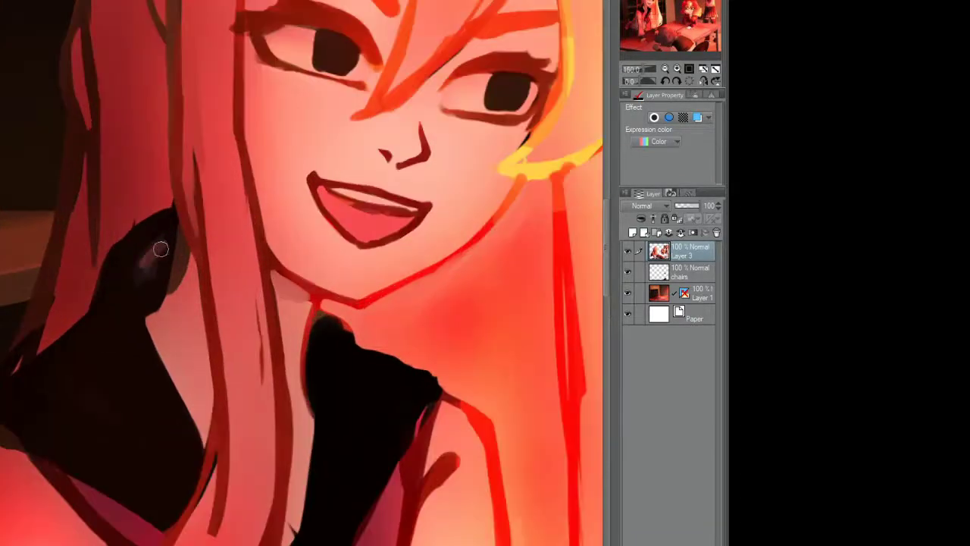
scroll(95, 212, "down", 2)
left_click_drag(95, 38, 91, 192)
left_click_drag(73, 252, 39, 322)
left_click_drag(100, 199, 30, 338)
Step: Paint a muted brown inner lining at the top of the long-haired girl's lit-side collar below the chin
scroll(250, 292, "up", 2)
left_click_drag(245, 277, 250, 303)
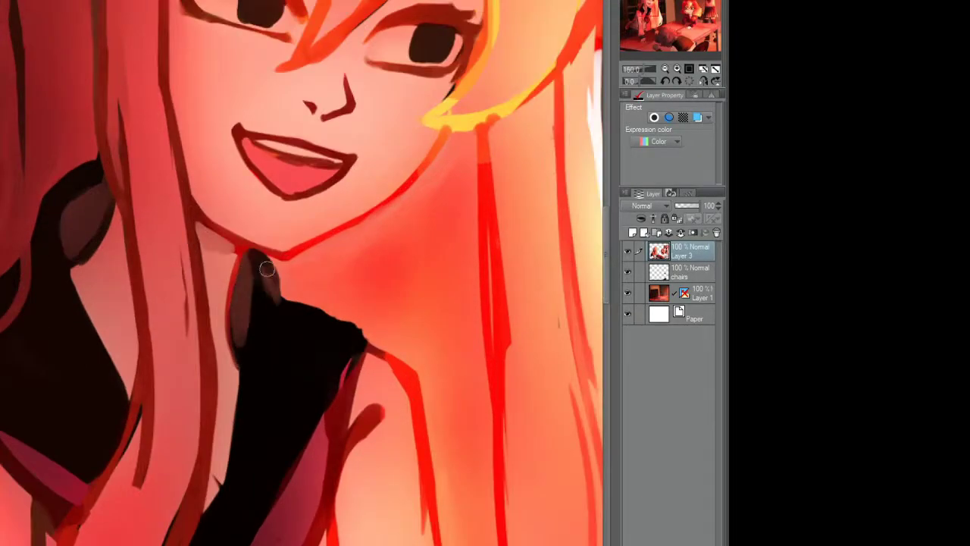
scroll(254, 288, "down", 3)
scroll(254, 288, "up", 3)
Step: Add a short dark undershirt neckline between the hair lock and collar and clean up the collar's lower point
scroll(254, 288, "down", 2)
scroll(333, 227, "up", 3)
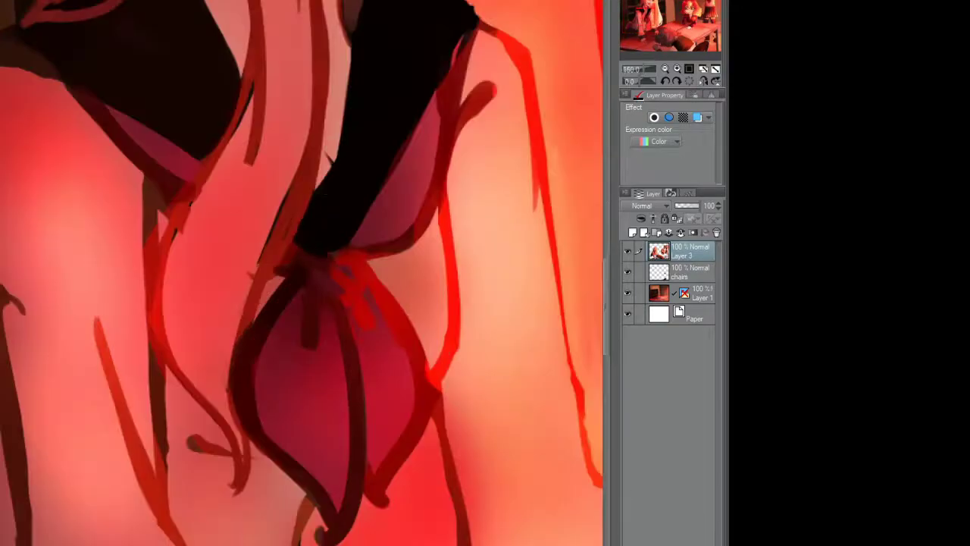
scroll(336, 179, "down", 3)
scroll(330, 249, "up", 1)
scroll(331, 248, "up", 1)
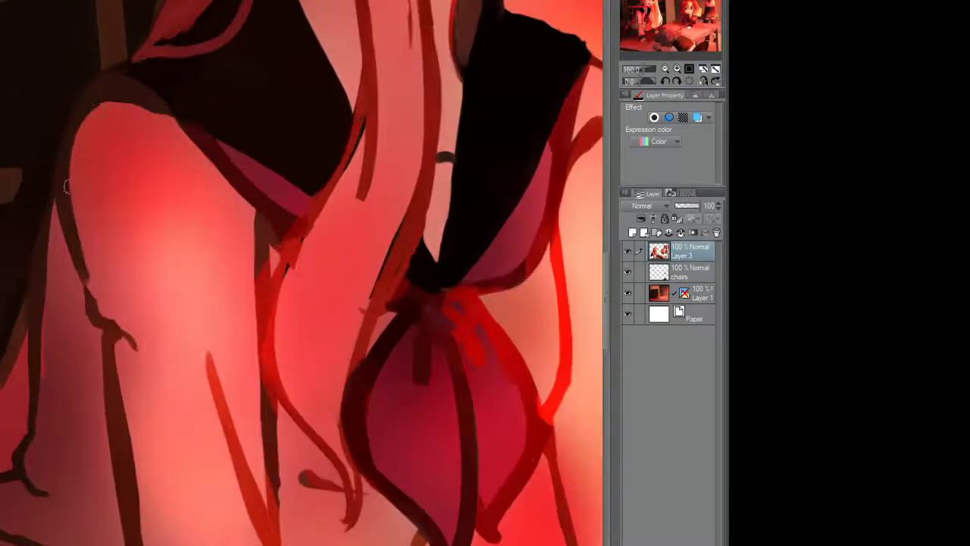
Step: Smooth the shaded shoulder's outline and redraw the long hair lock over the chest with flowing curves
scroll(106, 288, "down", 1)
scroll(220, 273, "up", 1)
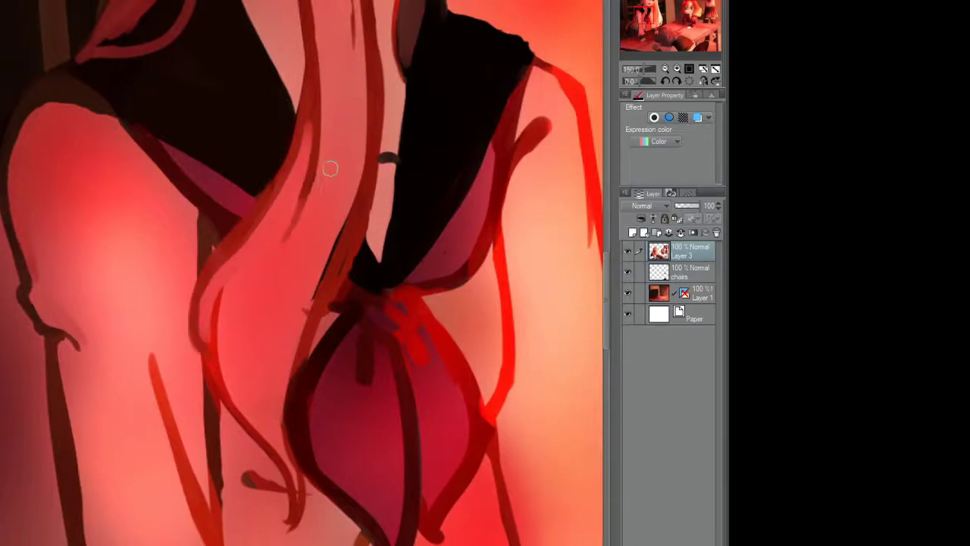
scroll(328, 167, "down", 2)
Step: Extend the outer lashes of the long-haired girl's eyes and paint bright white into the eyeballs
scroll(320, 133, "up", 2)
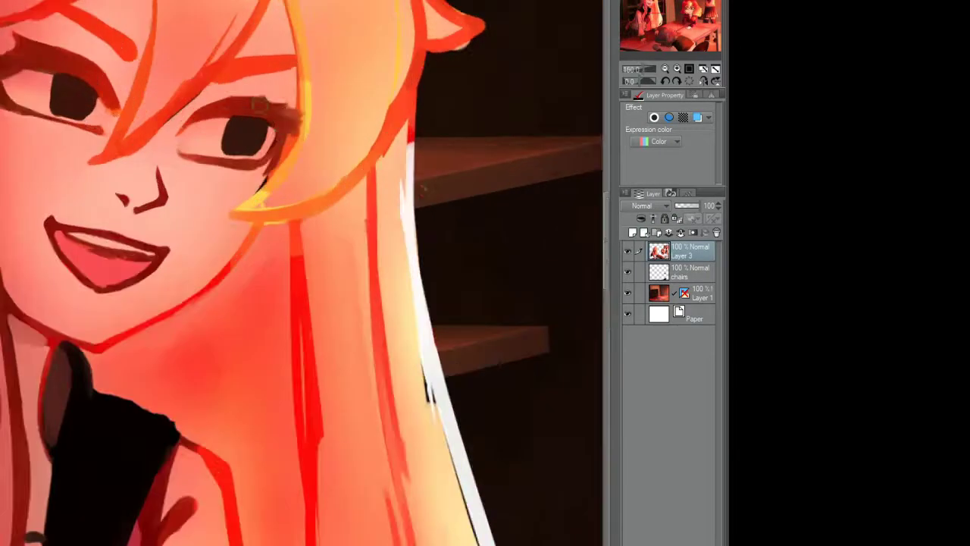
scroll(152, 136, "down", 2)
scroll(143, 131, "up", 3)
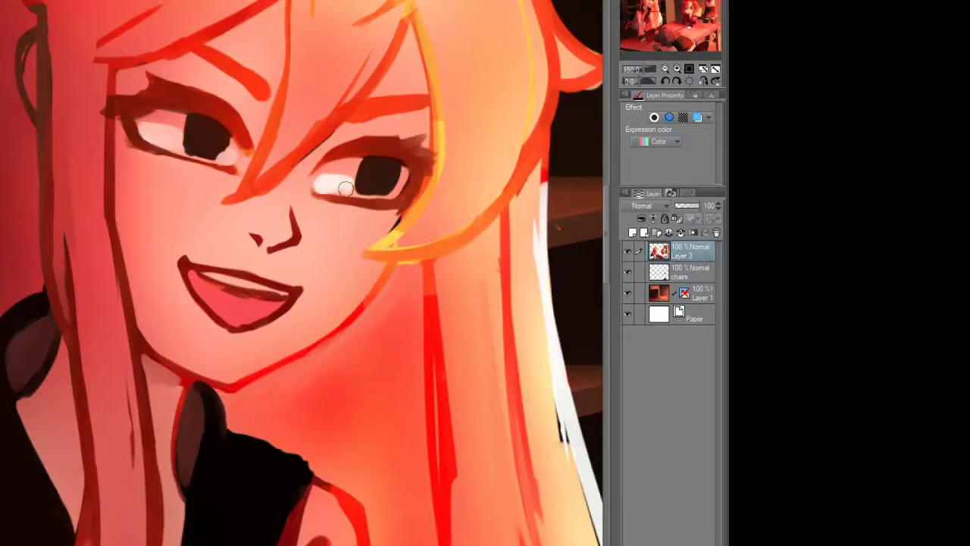
scroll(344, 188, "down", 2)
Step: Clean up the long-haired girl's mouth and teeth lines and soften her nostril and nose line
scroll(275, 244, "up", 4)
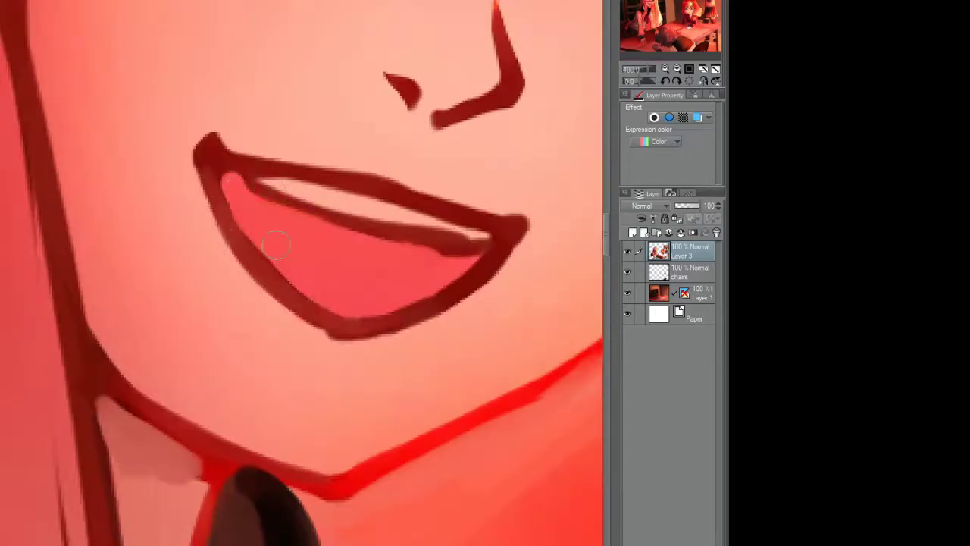
scroll(450, 202, "down", 2)
scroll(414, 230, "up", 2)
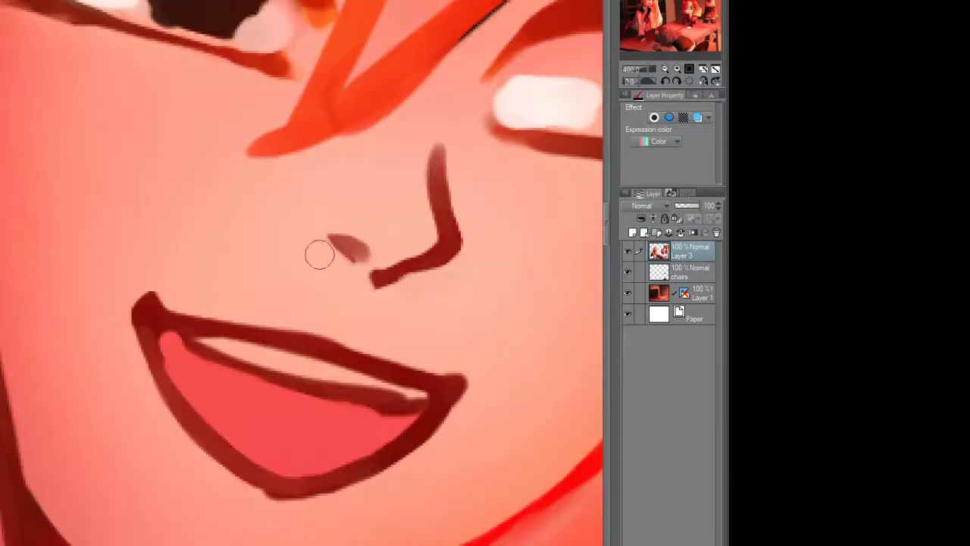
scroll(344, 262, "down", 2)
Step: Smooth and soften the dark outline along the crown of the long-haired girl's head
scroll(425, 115, "down", 2)
scroll(425, 116, "up", 2)
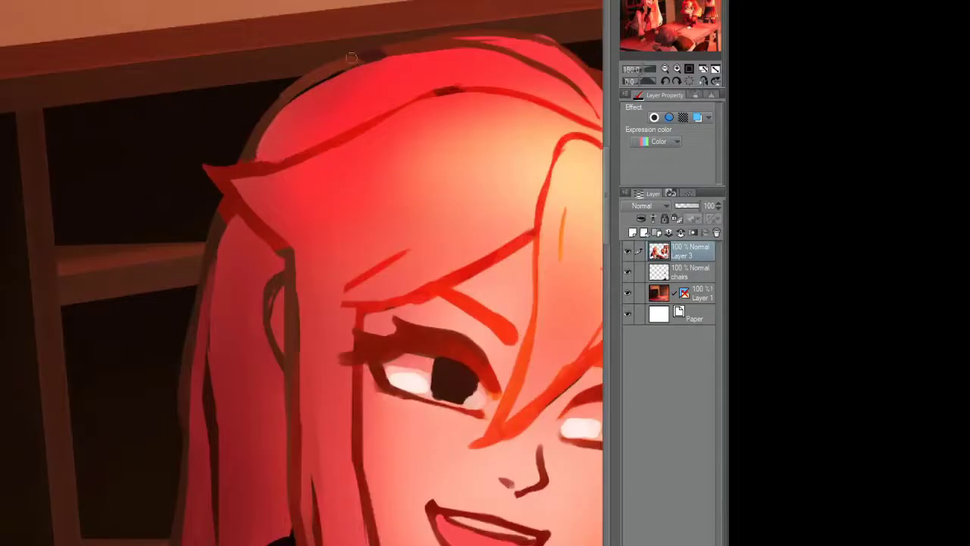
scroll(141, 453, "down", 3)
scroll(281, 147, "up", 3)
scroll(281, 147, "down", 2)
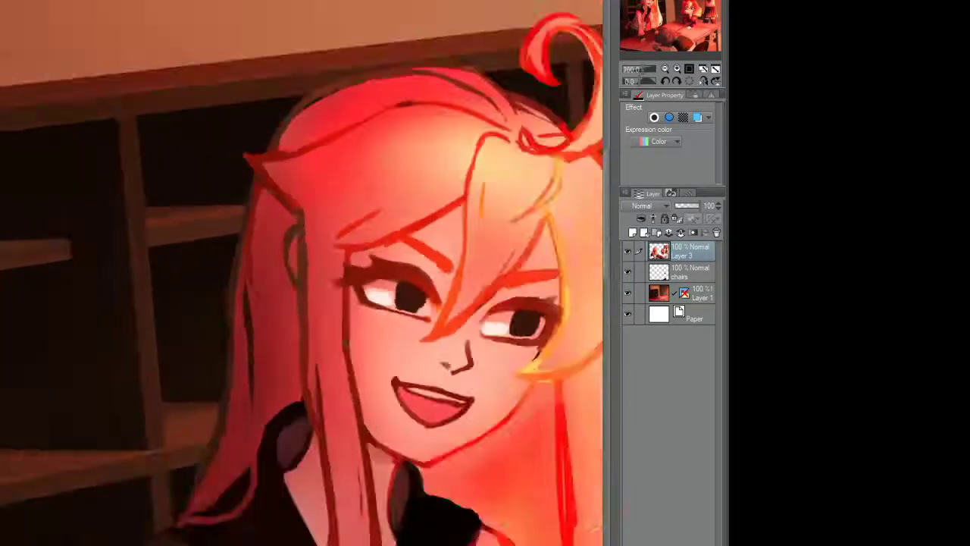
Step: Recolor the ear curve and adjoining hair lock line in warm reddish brown and smooth their edges
scroll(281, 147, "up", 2)
left_click_drag(307, 250, 303, 379)
left_click_drag(288, 288, 300, 280)
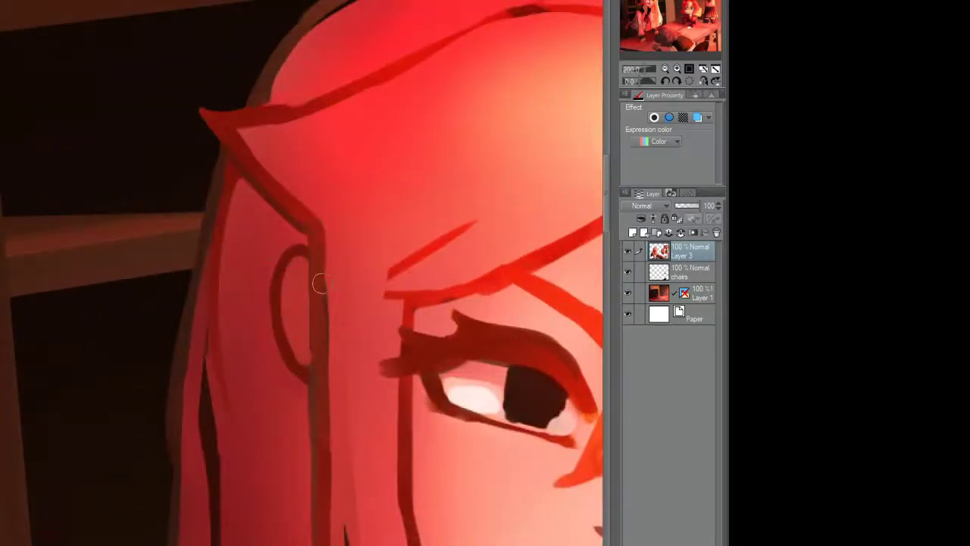
scroll(323, 445, "down", 3)
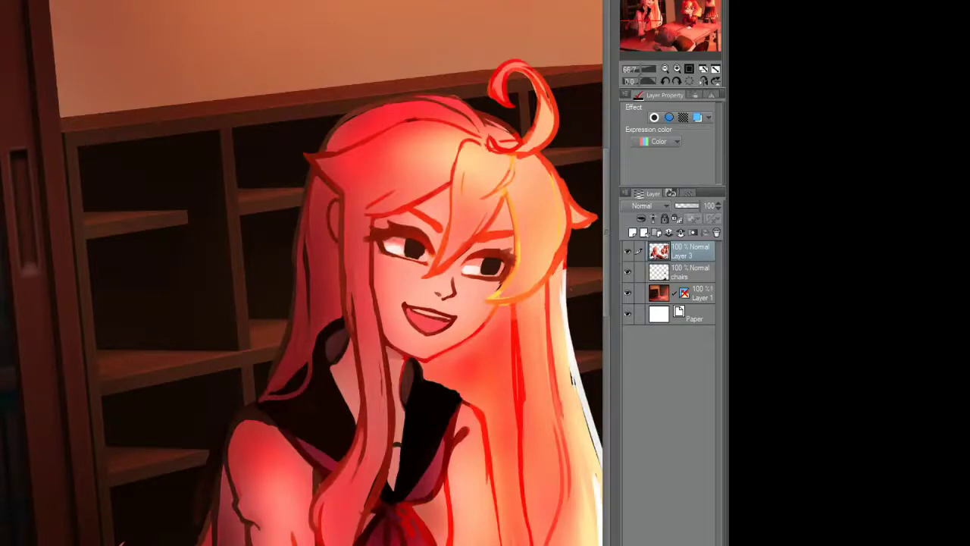
Step: Redraw the parting strands on top of the long-haired girl's head as smooth, tapering red lines
scroll(455, 118, "up", 4)
left_click_drag(334, 121, 409, 148)
left_click_drag(464, 95, 512, 145)
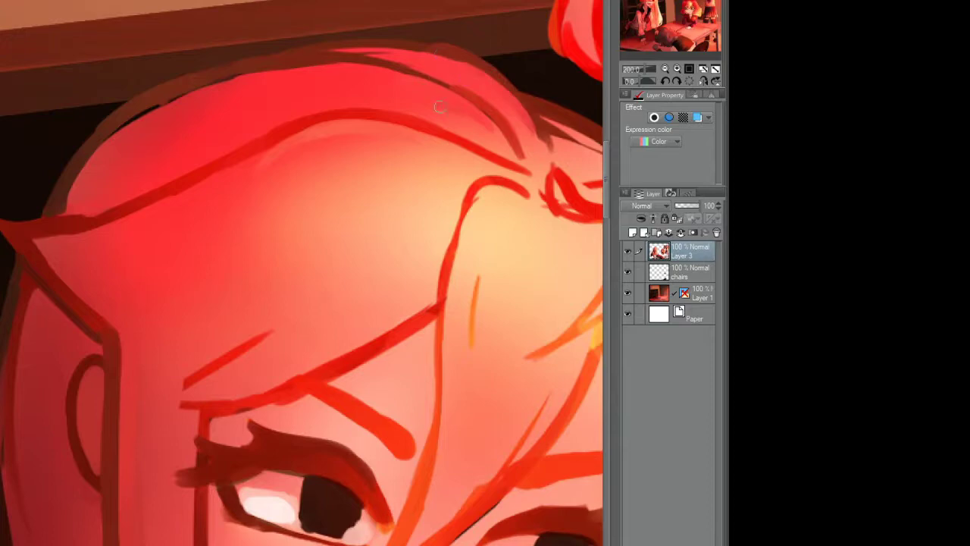
scroll(439, 107, "down", 4)
Step: Refine the fold lines, sleeve seam and ribbed hem at the waist of the long-haired girl's sweater
scroll(371, 117, "up", 3)
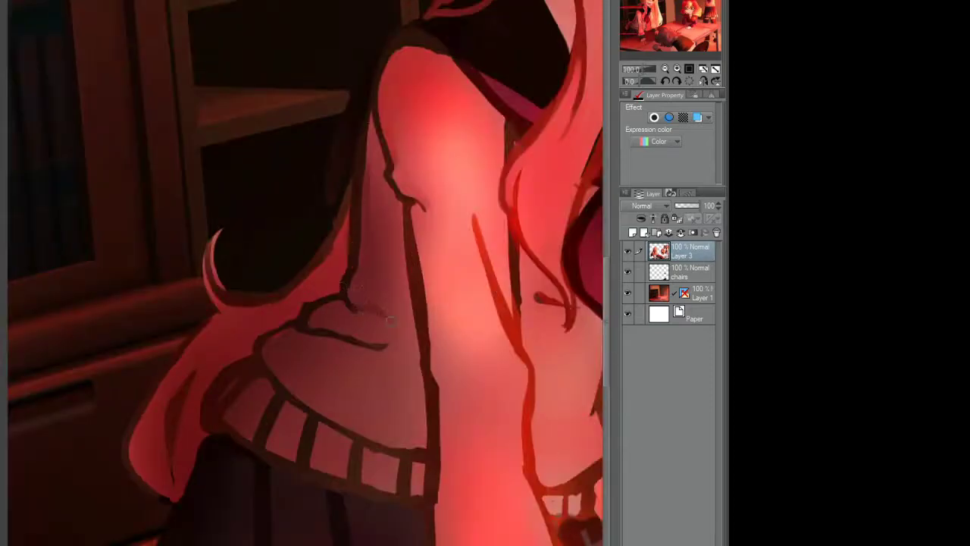
scroll(388, 344, "up", 2)
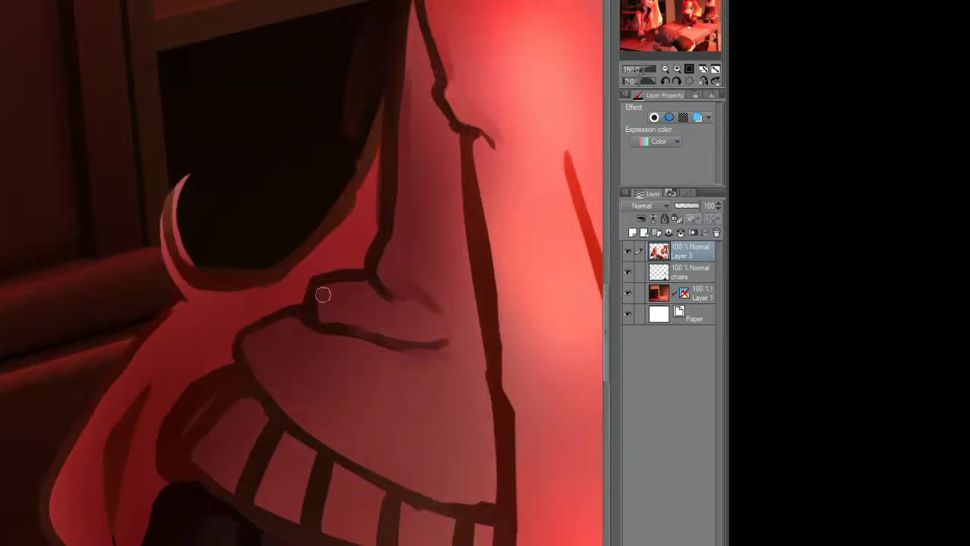
left_click_drag(232, 359, 277, 303)
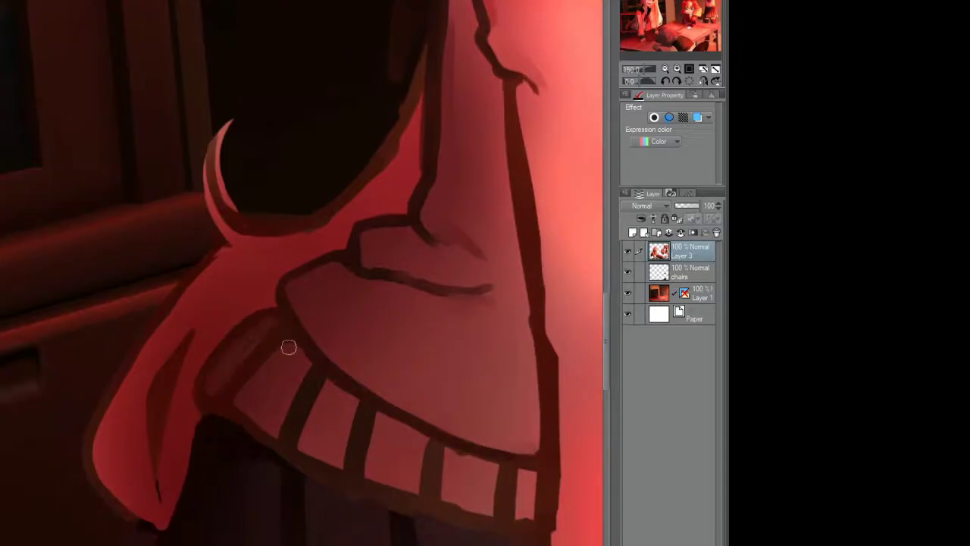
scroll(409, 218, "down", 2)
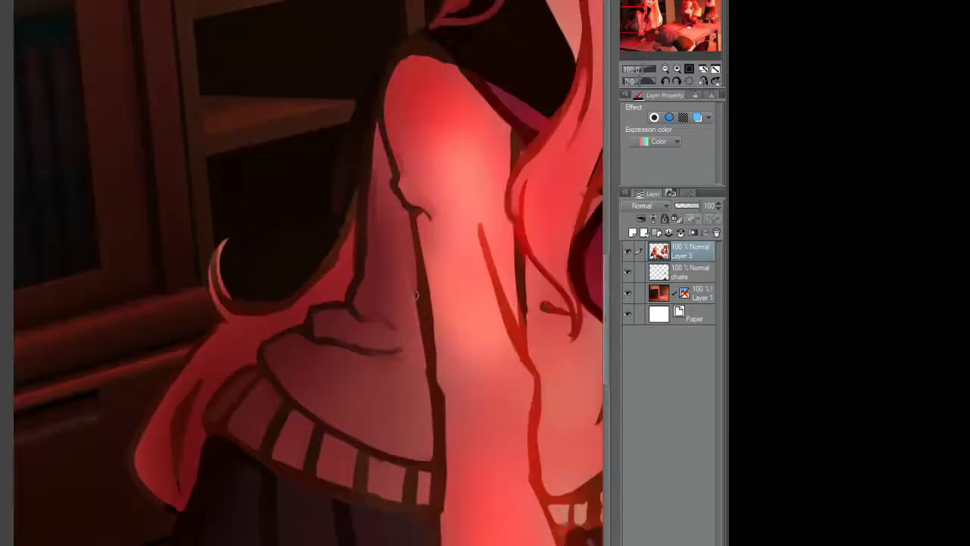
scroll(371, 210, "up", 2)
scroll(320, 218, "down", 2)
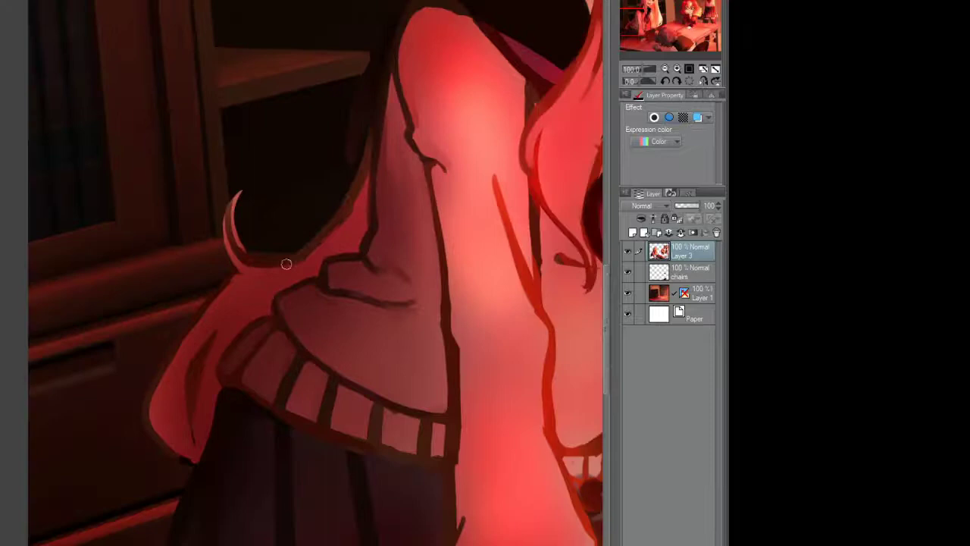
Step: Thicken the curled hair tip behind the long-haired girl's waist and reshape the lower hair lock into a fuller curve
left_click_drag(233, 262, 247, 199)
left_click_drag(263, 255, 332, 178)
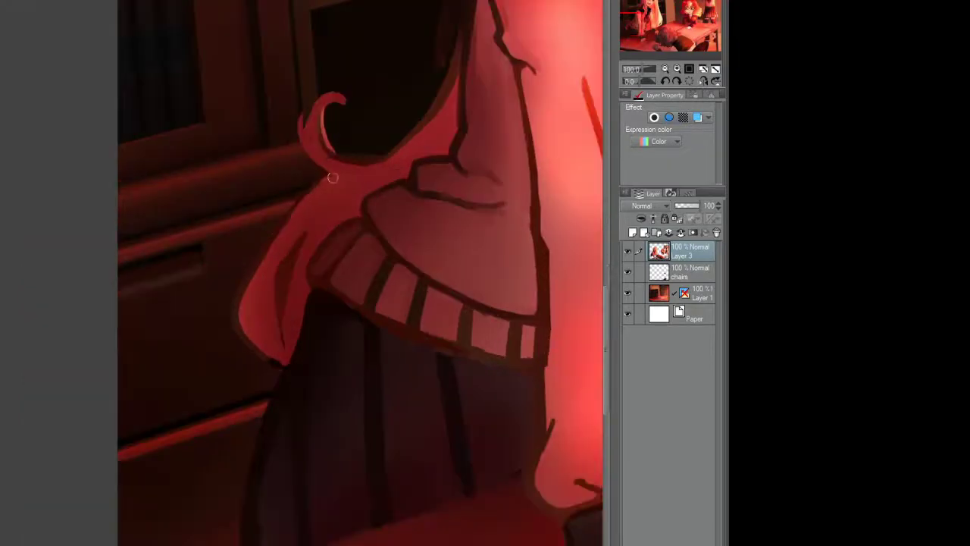
left_click_drag(238, 281, 229, 285)
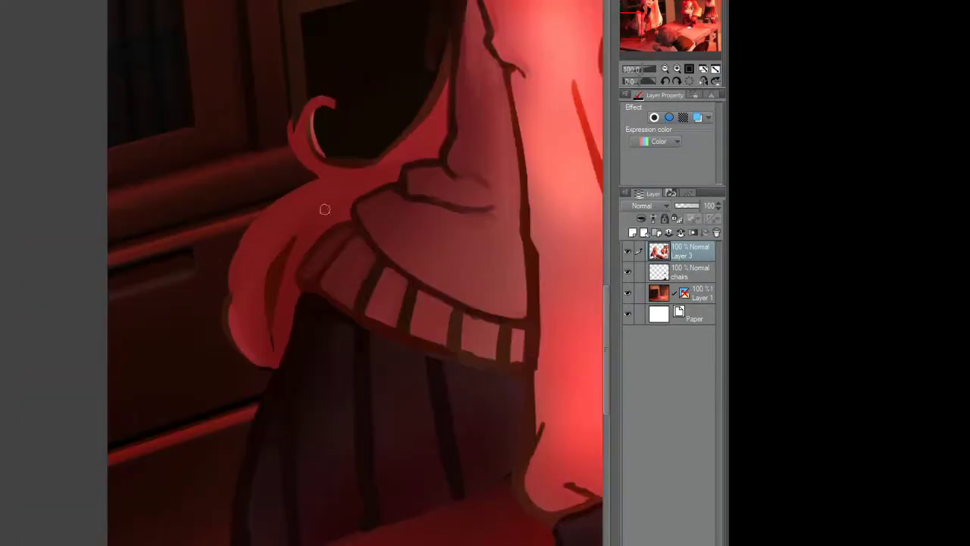
scroll(266, 301, "down", 5)
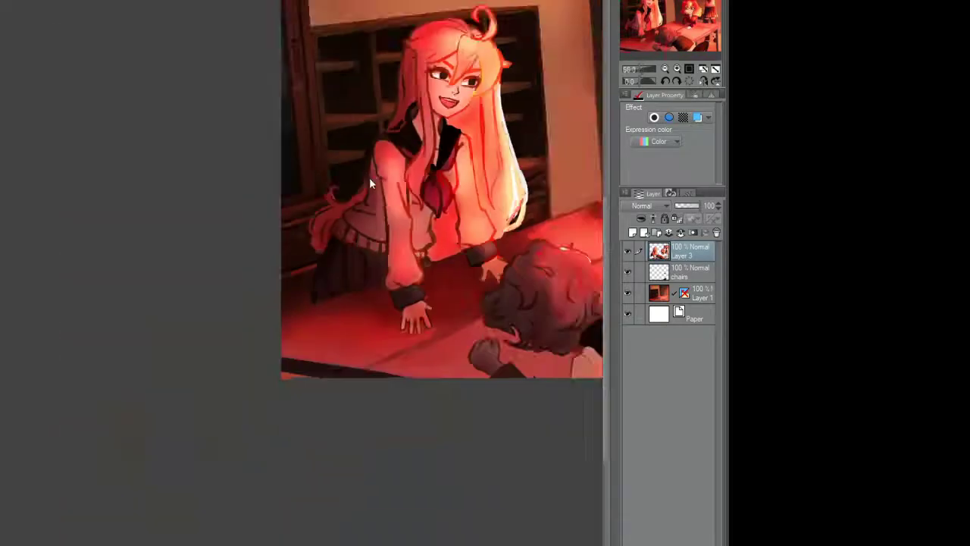
Step: Thin and smooth the outline of the long-haired girl's front hair lock where it curves over her chest
scroll(369, 182, "up", 5)
scroll(466, 201, "up", 2)
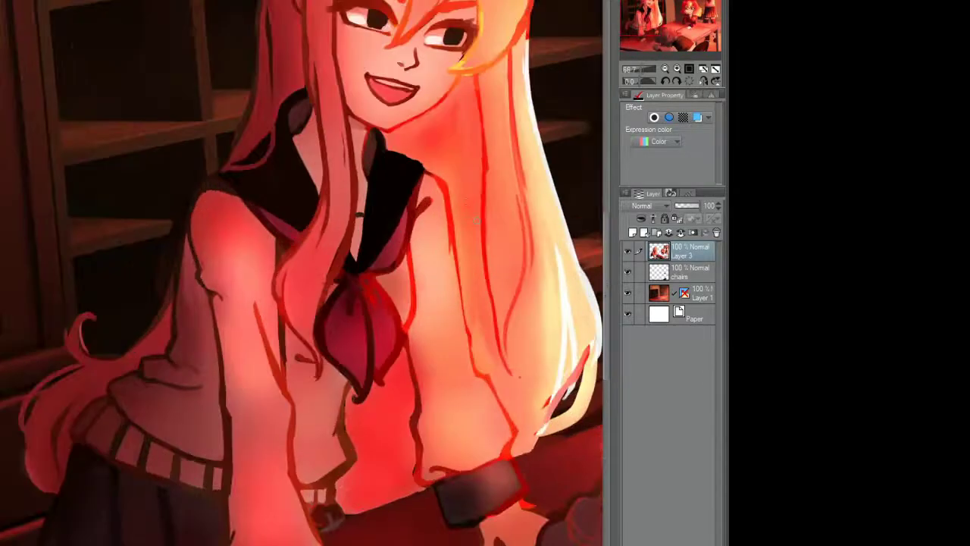
scroll(476, 220, "up", 2)
left_click_drag(391, 246, 365, 317)
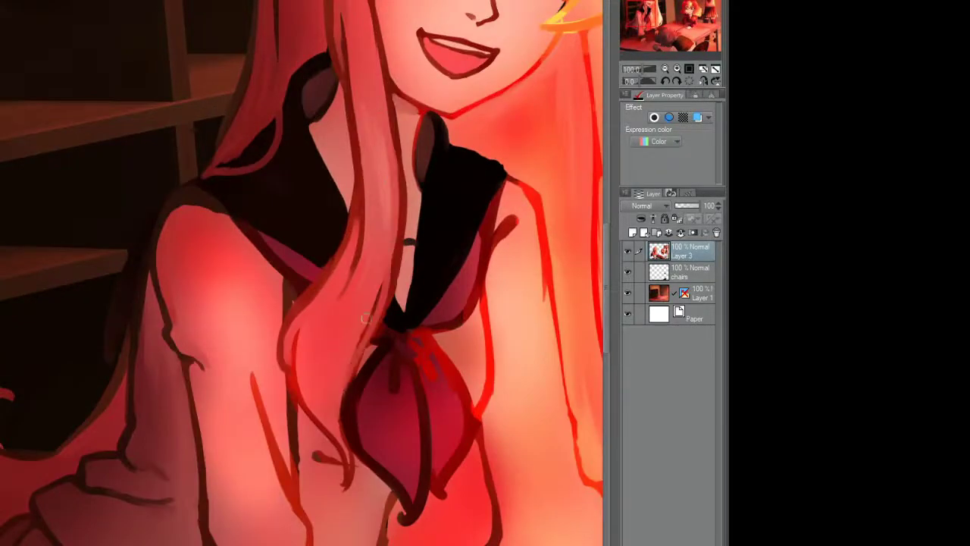
scroll(338, 385, "up", 2)
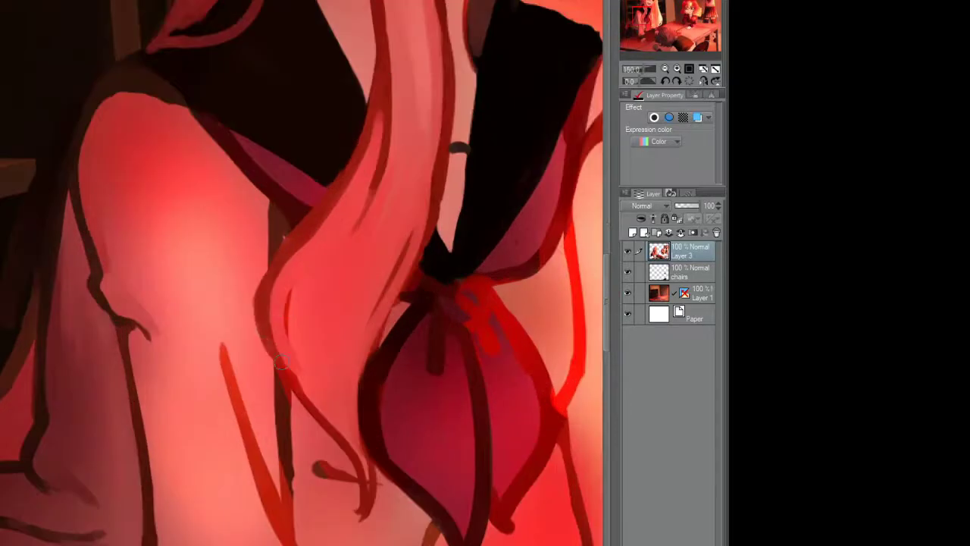
left_click_drag(265, 305, 250, 262)
left_click_drag(299, 352, 231, 147)
Step: Refine the inner sleeve line and replace the sweater fold beneath the front hair lock with a cleaner, lightly shaded fold
scroll(174, 169, "down", 5)
scroll(218, 228, "up", 5)
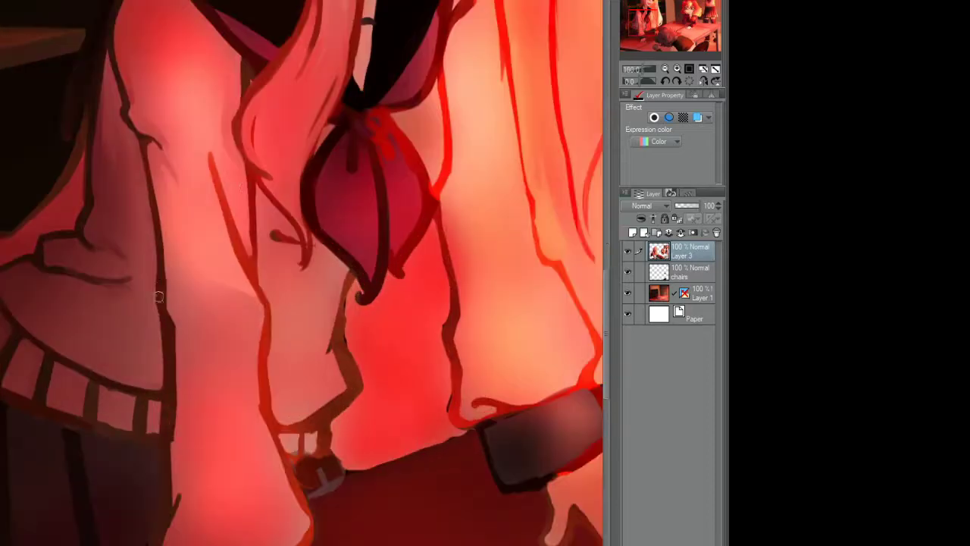
scroll(231, 148, "down", 5)
scroll(56, 214, "up", 5)
mouse_move(244, 213)
left_mouse_down()
mouse_move(242, 281)
mouse_move(326, 303)
left_mouse_up()
left_click_drag(317, 246, 318, 292)
left_click_drag(188, 173, 315, 228)
left_click_drag(258, 220, 296, 288)
Step: Clean up the ribbed hem behind the long-haired girl's forearm and reshape the sweater's front edge above it
scroll(337, 247, "down", 5)
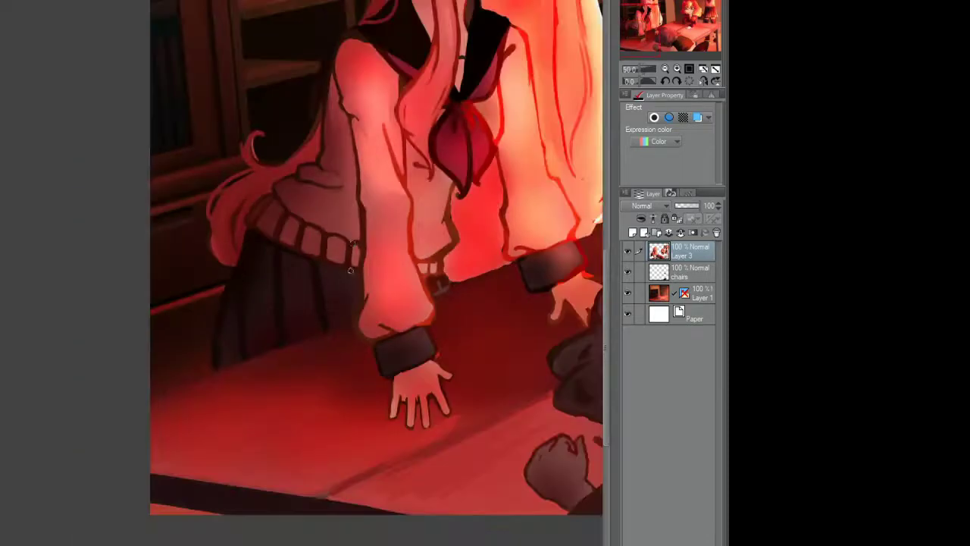
scroll(370, 96, "up", 5)
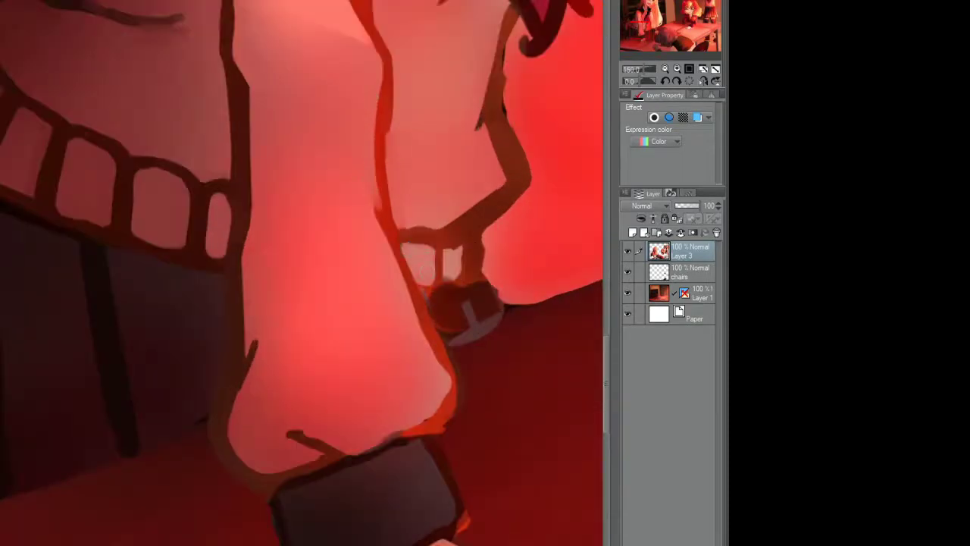
left_click_drag(426, 270, 446, 286)
left_click_drag(509, 100, 464, 199)
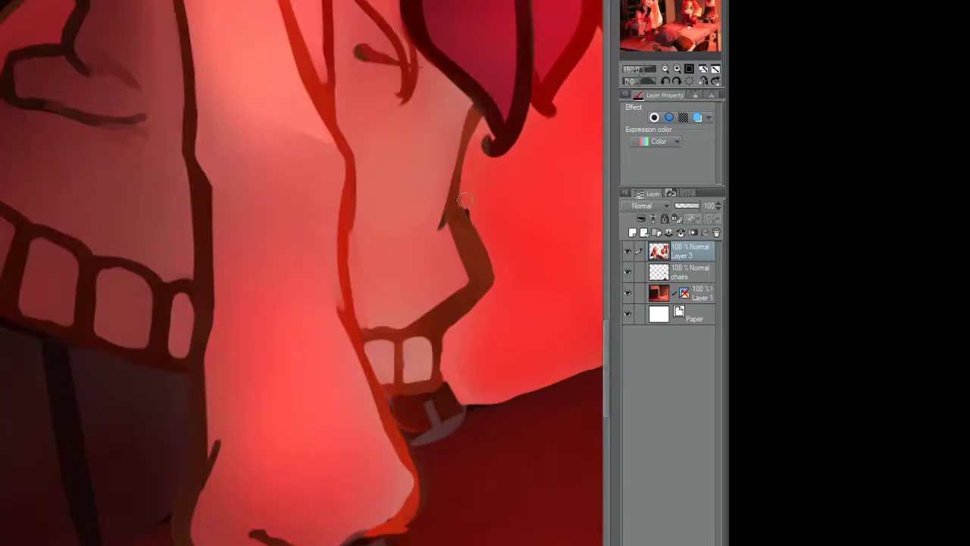
scroll(377, 263, "down", 2)
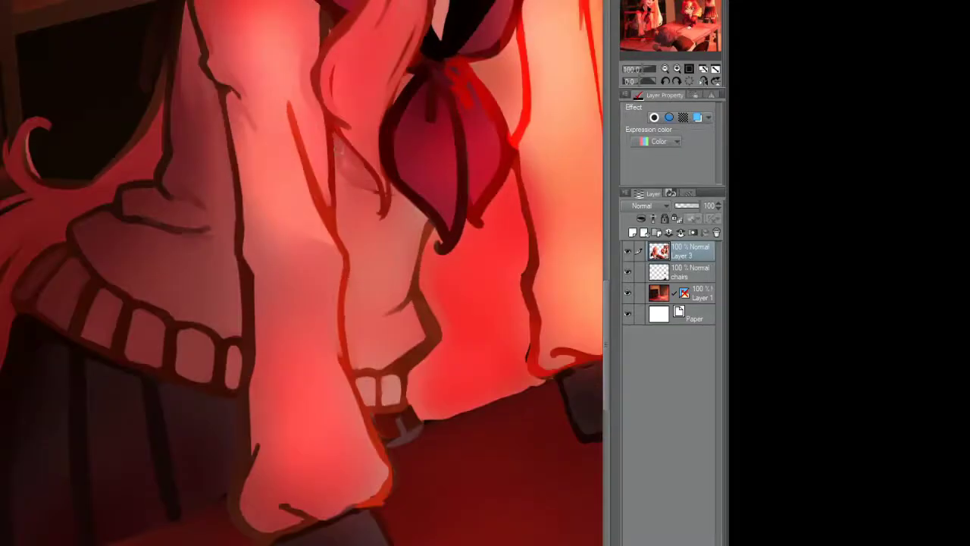
Step: Paint a rounded dark red knot with a dark outline at the top of the long-haired girl's neckerchief
left_click_drag(433, 67, 397, 165)
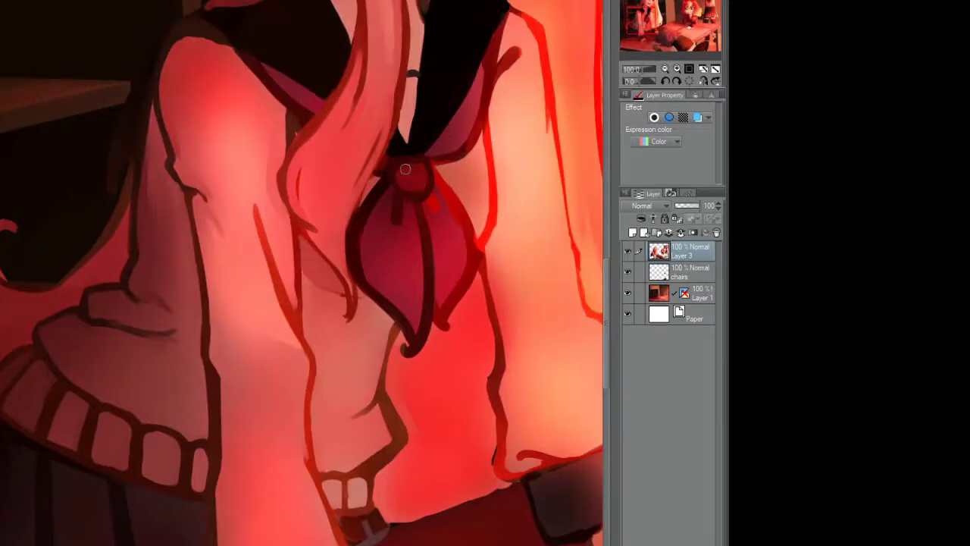
scroll(400, 172, "down", 5)
scroll(422, 143, "up", 7)
scroll(449, 108, "down", 3)
scroll(345, 197, "up", 3)
scroll(321, 237, "down", 4)
scroll(285, 114, "up", 3)
scroll(330, 106, "down", 4)
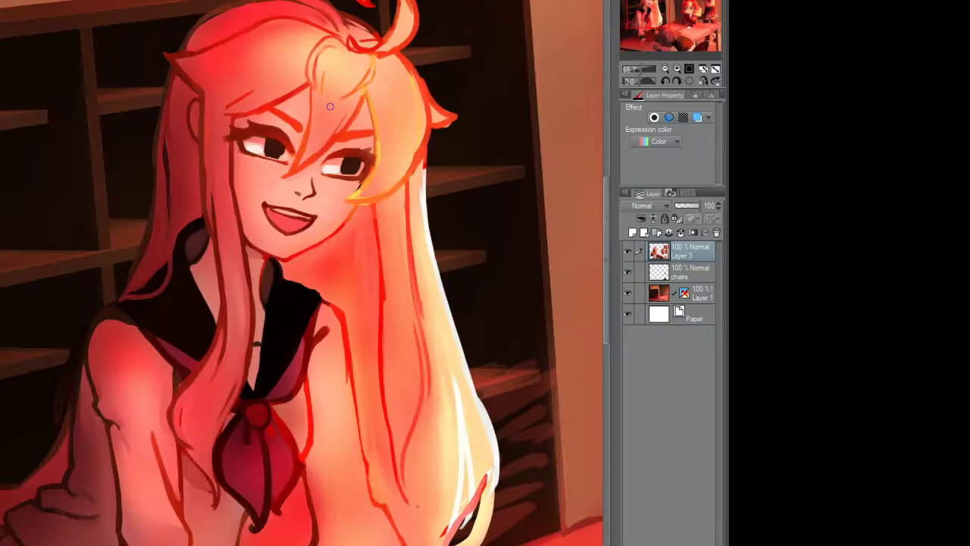
Step: Soften the harsh white rim along the outer edge of the long hair beside the face with pale pink
scroll(331, 106, "up", 3)
scroll(330, 106, "down", 3)
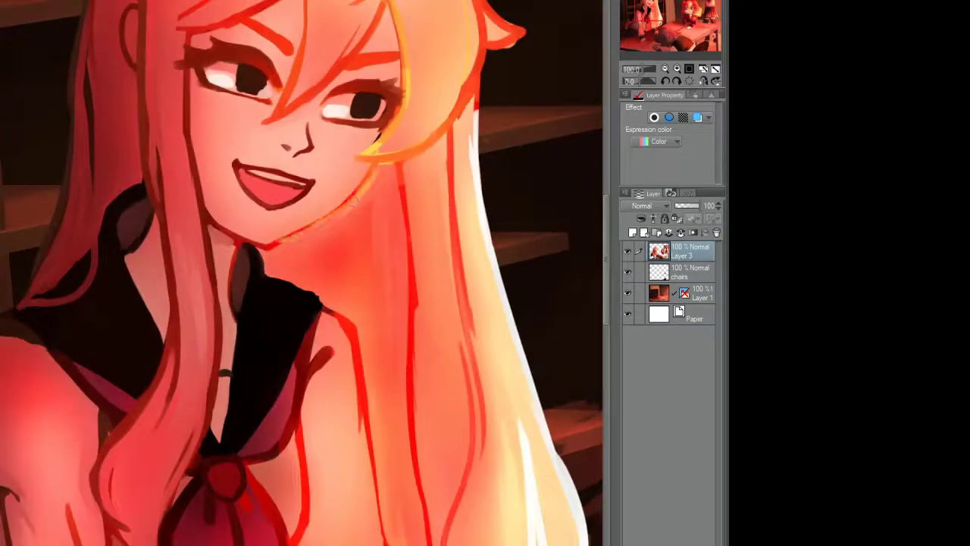
scroll(455, 126, "up", 4)
left_click_drag(485, 131, 480, 288)
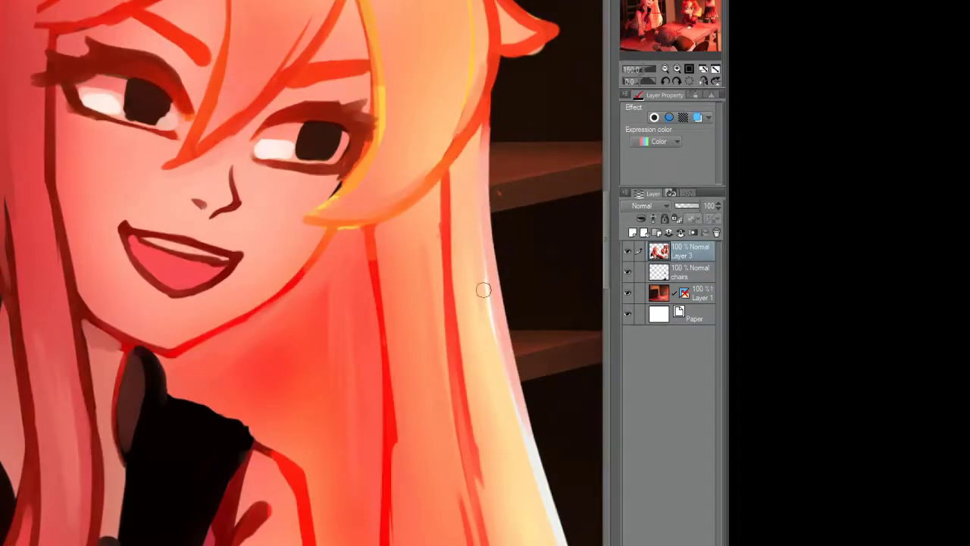
scroll(481, 288, "down", 3)
scroll(451, 271, "up", 2)
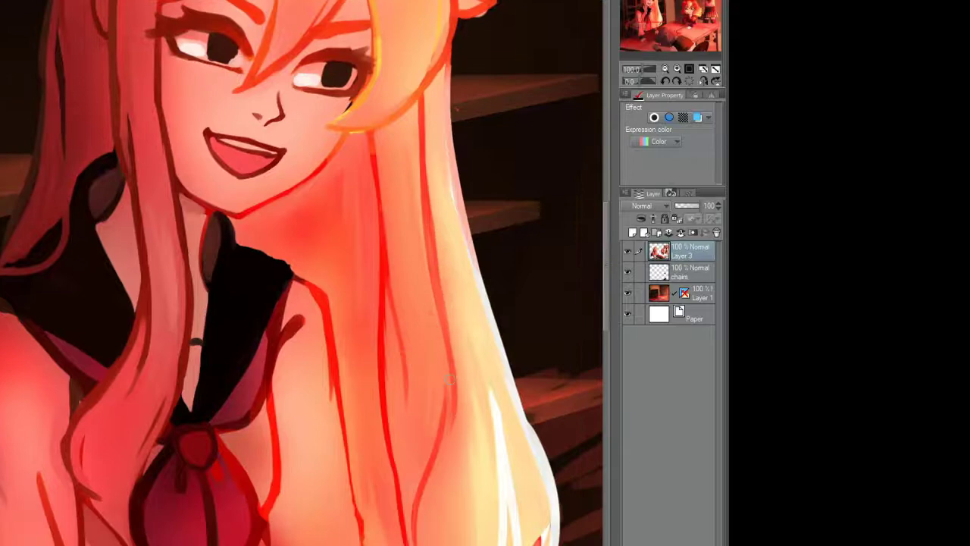
Step: Smooth the red inner strand lines running down the long hair beside the shoulder
scroll(449, 379, "down", 3)
scroll(436, 428, "up", 3)
scroll(377, 176, "down", 3)
scroll(322, 155, "up", 3)
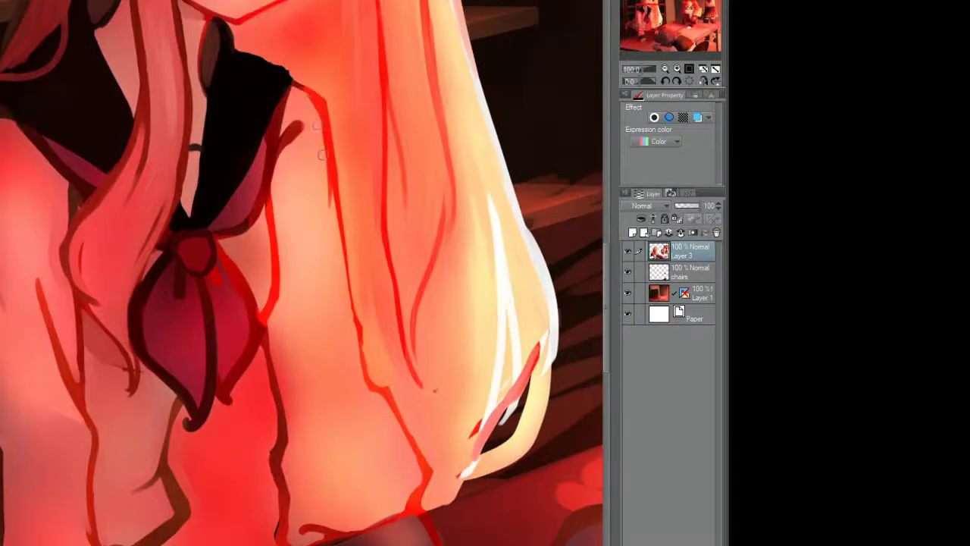
scroll(280, 109, "down", 3)
scroll(271, 332, "up", 5)
Step: Add a fine strand over the long-haired girl's sleeve and tidy the hair lines above the cuff
left_click_drag(271, 332, 270, 401)
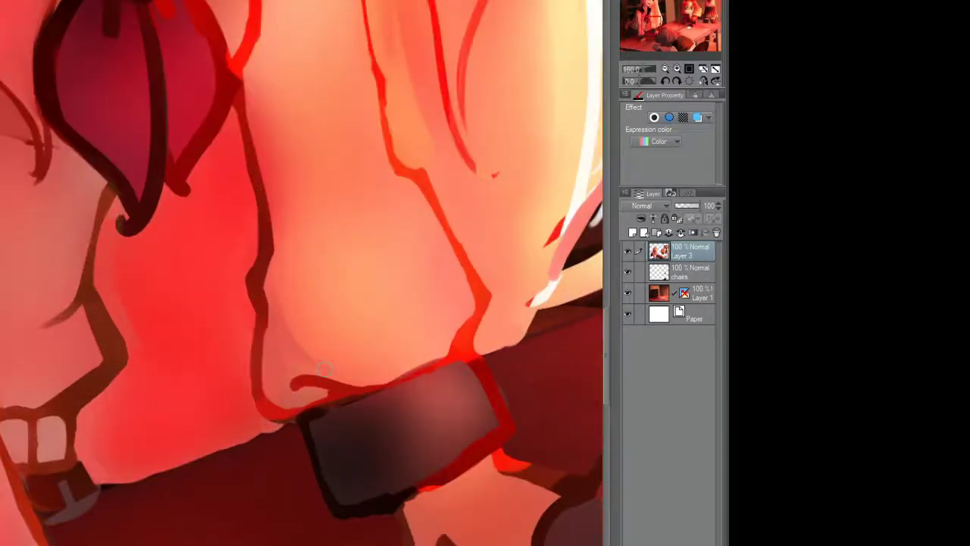
scroll(300, 398, "up", 3)
left_click_drag(394, 308, 429, 481)
scroll(426, 441, "up", 3)
scroll(303, 273, "down", 2)
scroll(335, 268, "down", 2)
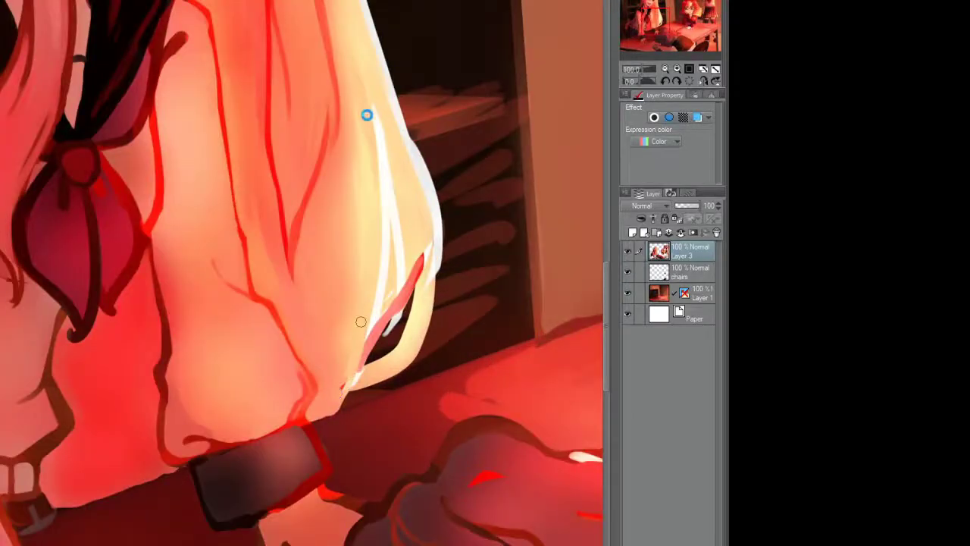
Step: Redraw the pointed hair flick and adjoining bang outline in smooth red, and clean up the stray fringe line
scroll(373, 240, "down", 3)
scroll(346, 69, "up", 3)
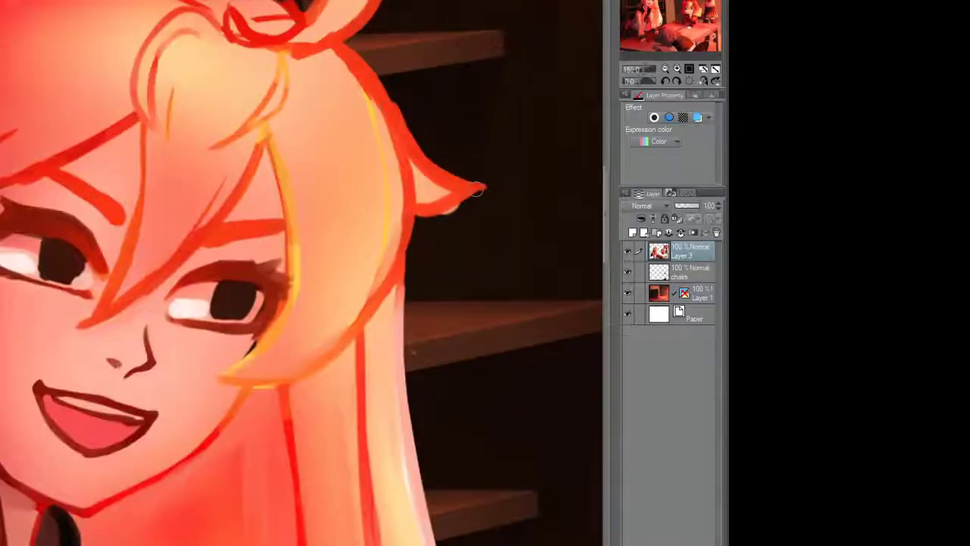
left_click_drag(401, 204, 385, 246)
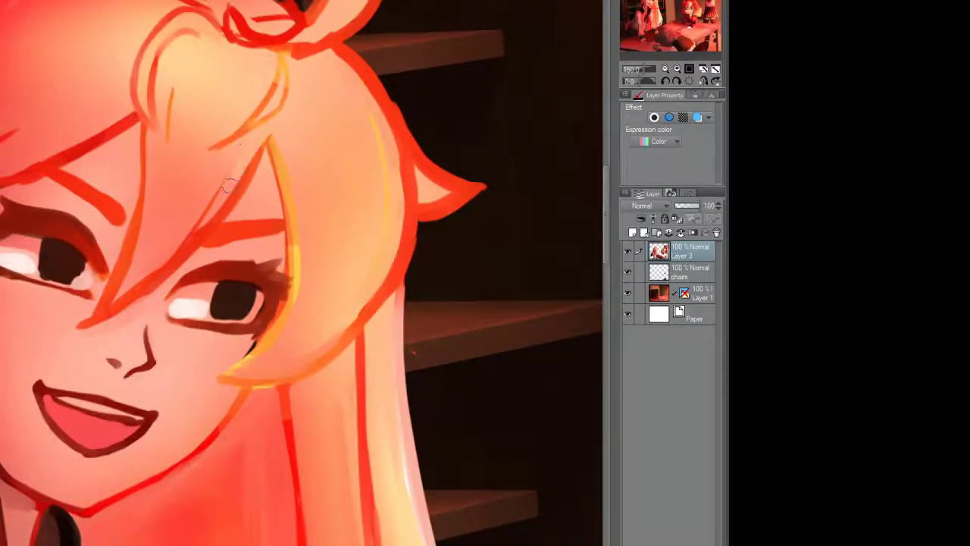
Step: Soften the white rim light along the outer edge of the standing girl's pleated skirt
scroll(225, 185, "down", 4)
scroll(433, 245, "up", 4)
left_click_drag(472, 368, 520, 477)
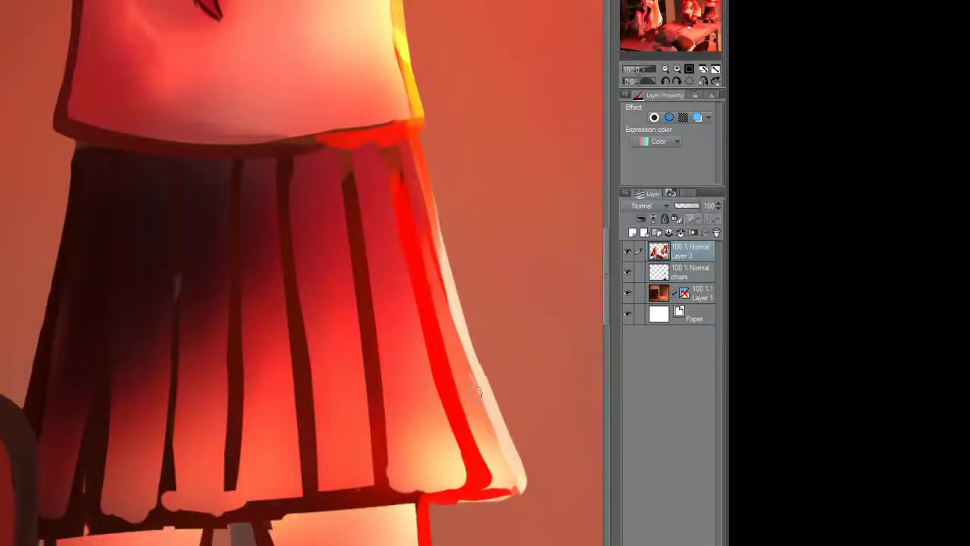
scroll(303, 273, "up", 1)
scroll(303, 273, "down", 3)
Step: Refine the seated red-haired girl's facial line art and clean up her jaw and chin contour
scroll(284, 285, "up", 4)
mouse_move(180, 254)
left_mouse_down()
mouse_move(59, 245)
mouse_move(147, 330)
mouse_move(69, 273)
left_mouse_up()
scroll(68, 272, "down", 3)
scroll(136, 121, "up", 4)
left_click_drag(137, 121, 170, 163)
left_click_drag(334, 133, 387, 197)
mouse_move(99, 189)
left_mouse_down()
mouse_move(113, 209)
mouse_move(136, 174)
left_mouse_up()
mouse_move(110, 300)
left_mouse_down()
mouse_move(129, 346)
mouse_move(152, 338)
mouse_move(182, 382)
left_mouse_up()
scroll(277, 271, "up", 1)
mouse_move(254, 322)
left_mouse_down()
mouse_move(177, 337)
mouse_move(212, 381)
left_mouse_up()
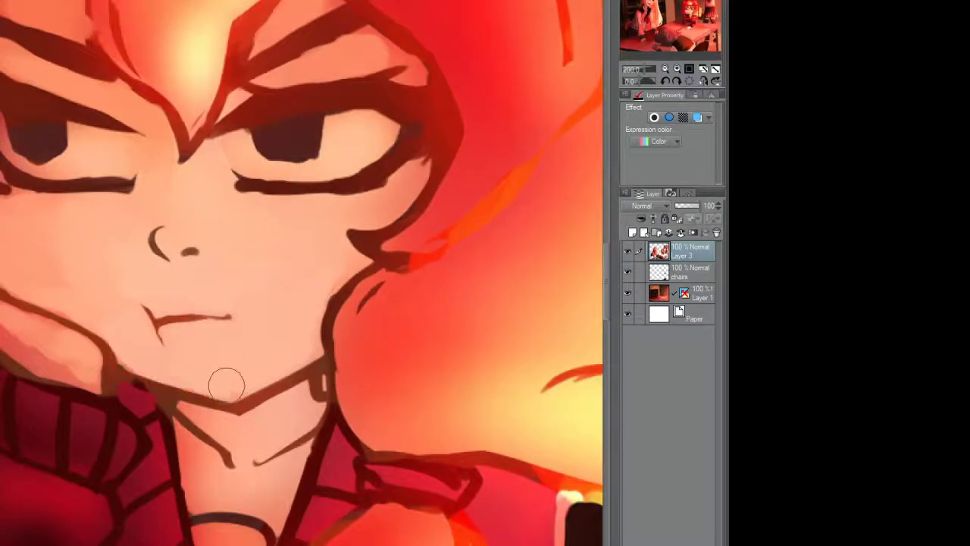
Step: Clean up the seated girl's fringe point and hairline above the eyebrows with smoother reddish-brown lines
scroll(213, 382, "down", 3)
scroll(216, 212, "up", 2)
scroll(216, 213, "down", 1)
mouse_move(136, 155)
left_mouse_down()
mouse_move(163, 122)
mouse_move(144, 167)
left_mouse_up()
scroll(268, 155, "down", 1)
scroll(268, 155, "up", 3)
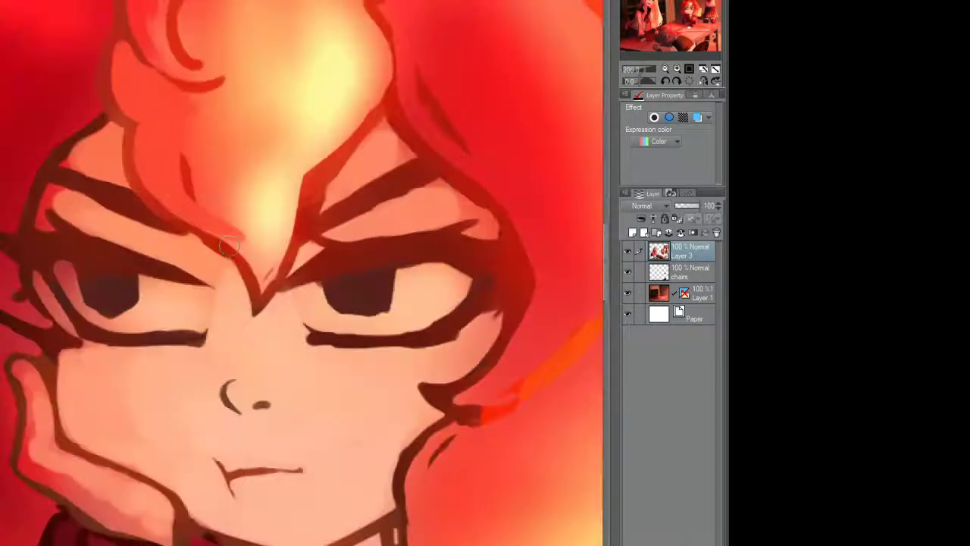
scroll(115, 216, "down", 2)
mouse_move(114, 217)
left_mouse_down()
mouse_move(101, 222)
mouse_move(121, 212)
left_mouse_up()
scroll(280, 137, "up", 2)
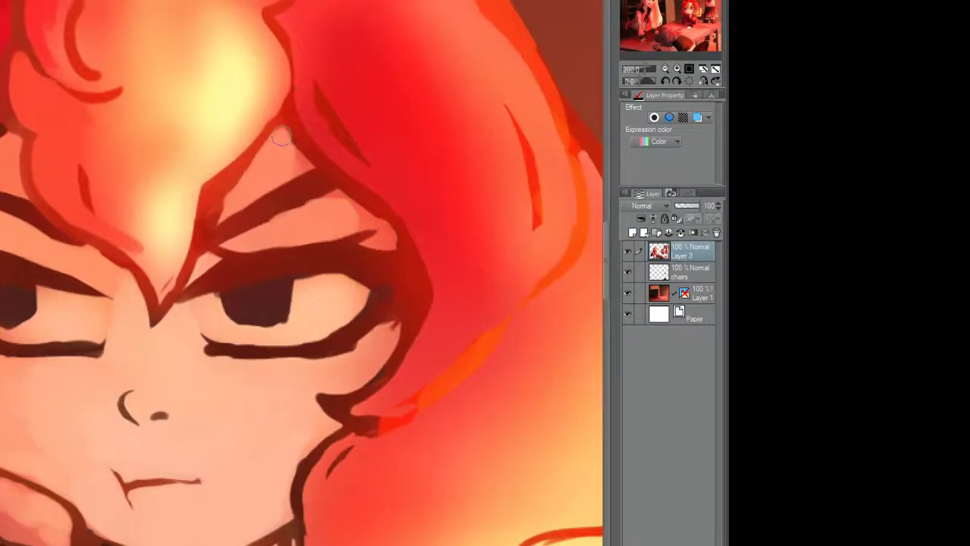
left_click_drag(326, 204, 332, 196)
Step: Redraw the outline of the seated girl's hand against her cheek and tidy the top edge of the ribbed cuff
scroll(288, 230, "down", 3)
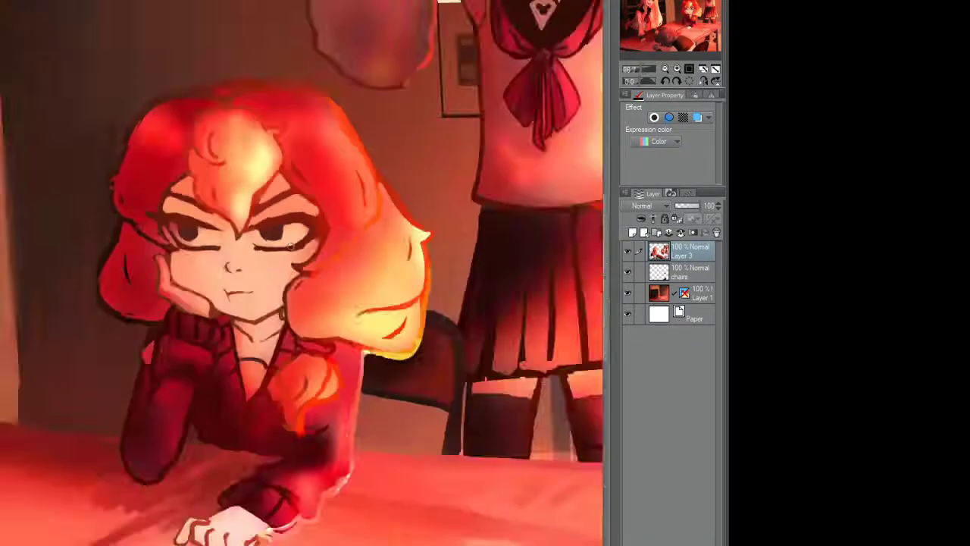
scroll(152, 228, "up", 2)
scroll(104, 238, "up", 1)
scroll(105, 239, "up", 1)
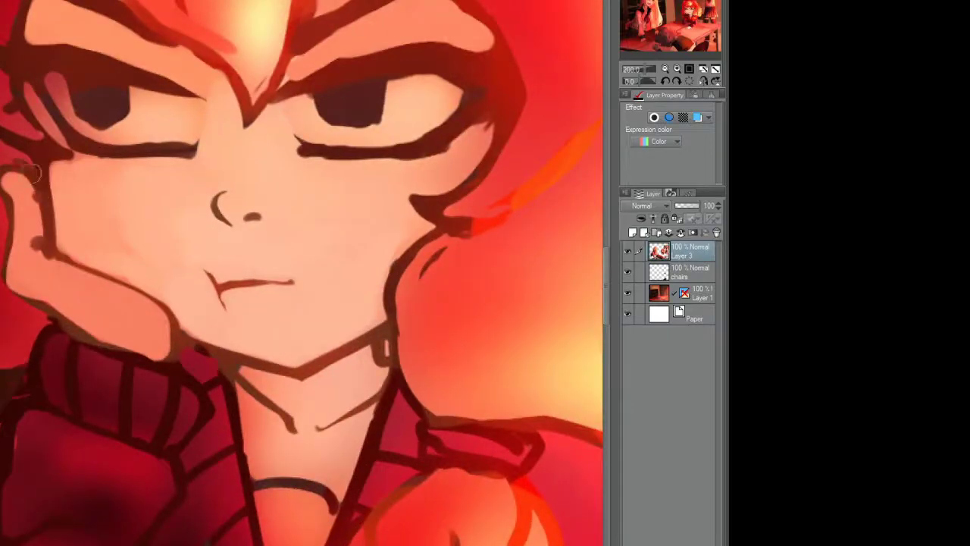
left_click_drag(53, 400, 69, 372)
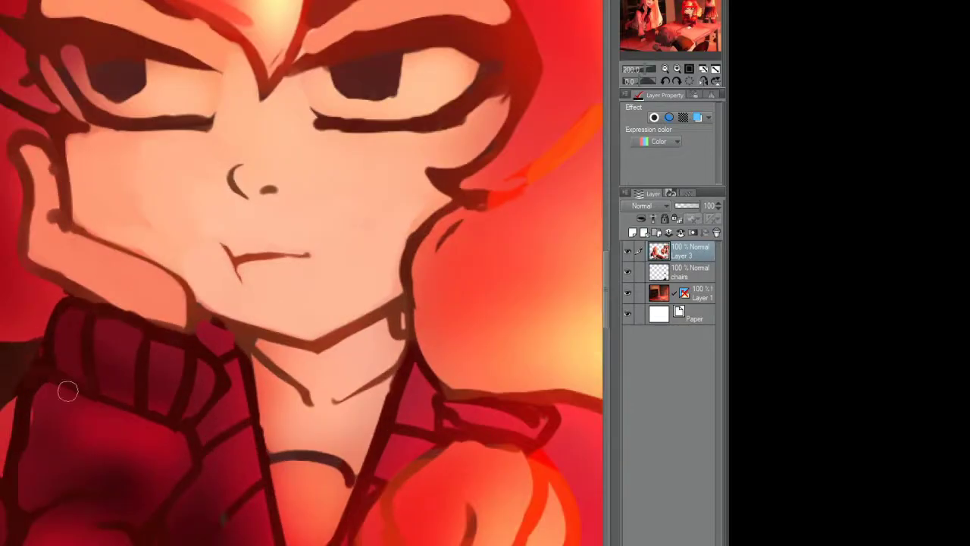
Step: Paint over the seated girl's mouth with skin tones and flatten the shading across her lower face
scroll(27, 405, "down", 3)
scroll(190, 249, "up", 3)
mouse_move(261, 265)
left_mouse_down()
mouse_move(213, 307)
mouse_move(232, 306)
mouse_move(248, 327)
mouse_move(296, 416)
left_mouse_up()
scroll(295, 364, "down", 1)
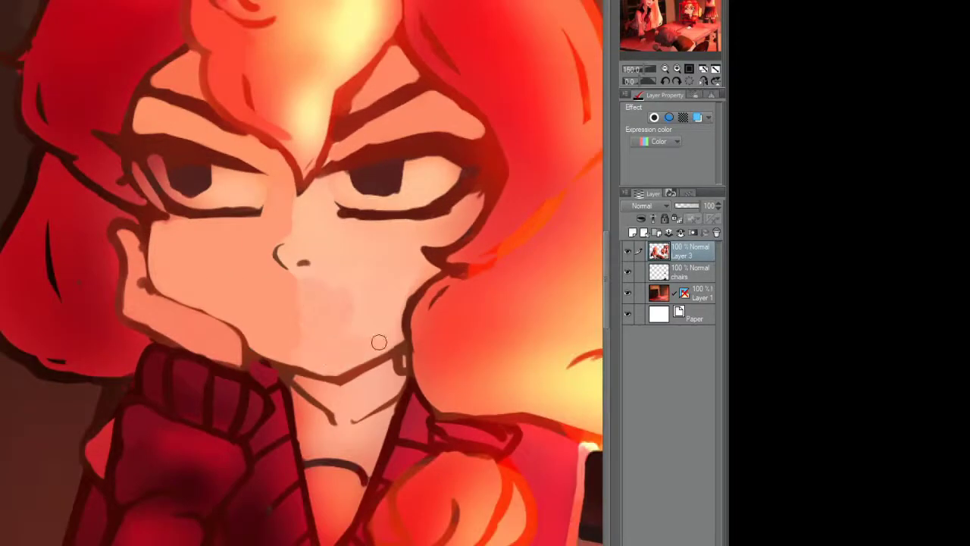
scroll(337, 367, "up", 1)
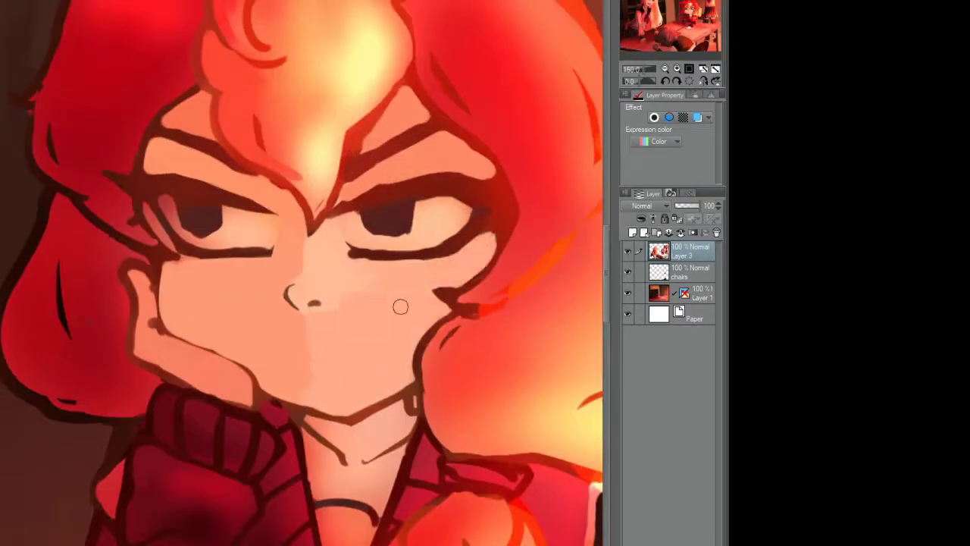
left_click_drag(295, 286, 290, 213)
Step: Redraw the seated girl's nose line and tapered nostril, and blend the skin shading edge below them
scroll(290, 213, "up", 4)
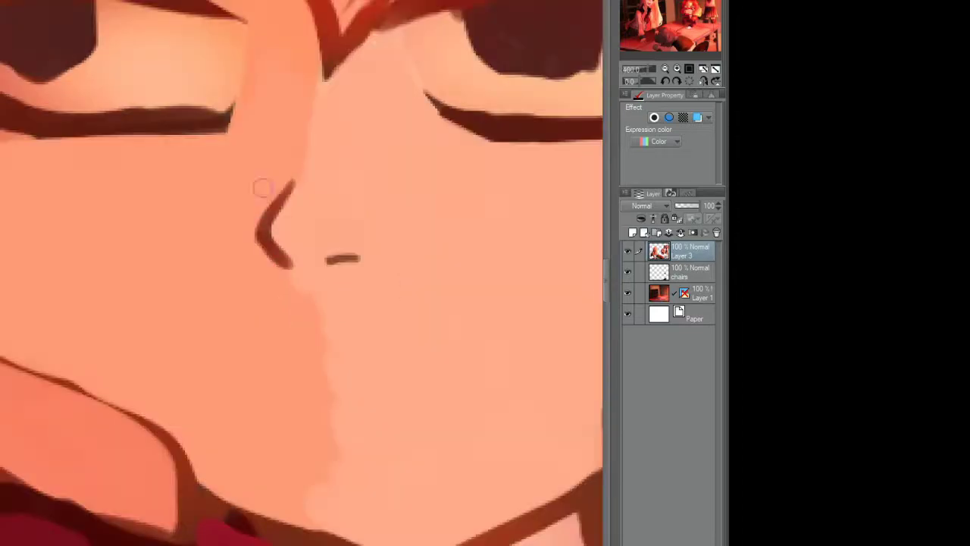
left_click_drag(334, 259, 360, 261)
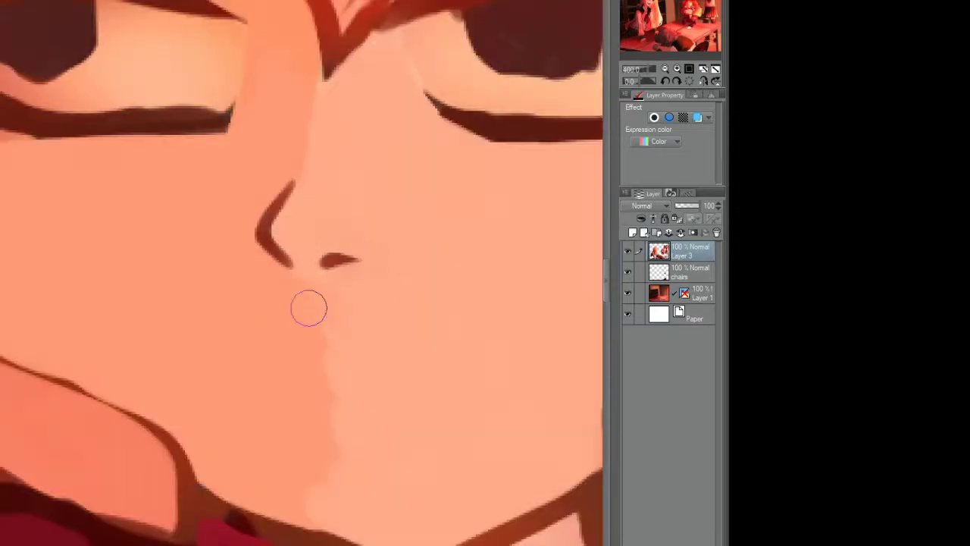
scroll(312, 434, "down", 3)
scroll(404, 293, "down", 2)
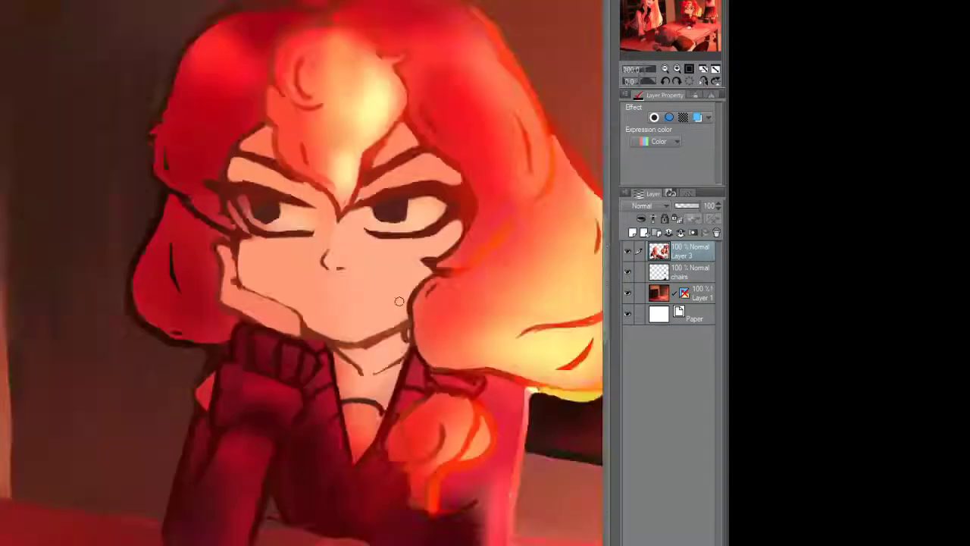
scroll(424, 305, "up", 2)
scroll(424, 306, "up", 2)
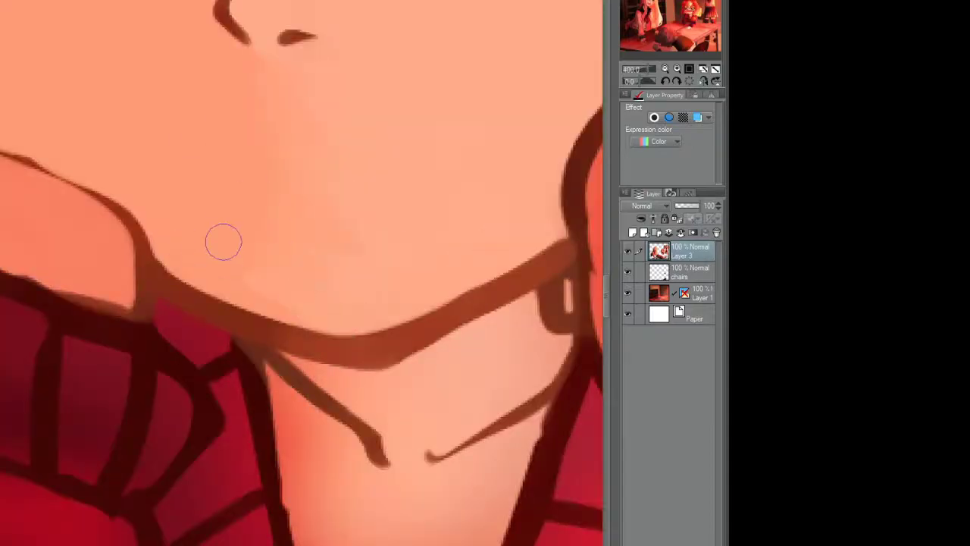
Step: Draw a new pouting, downturned mouth with a short vertical side crease on the seated girl in soft brown
scroll(223, 242, "down", 2)
mouse_move(357, 239)
left_mouse_down()
mouse_move(420, 254)
mouse_move(406, 266)
left_mouse_up()
scroll(336, 243, "down", 1)
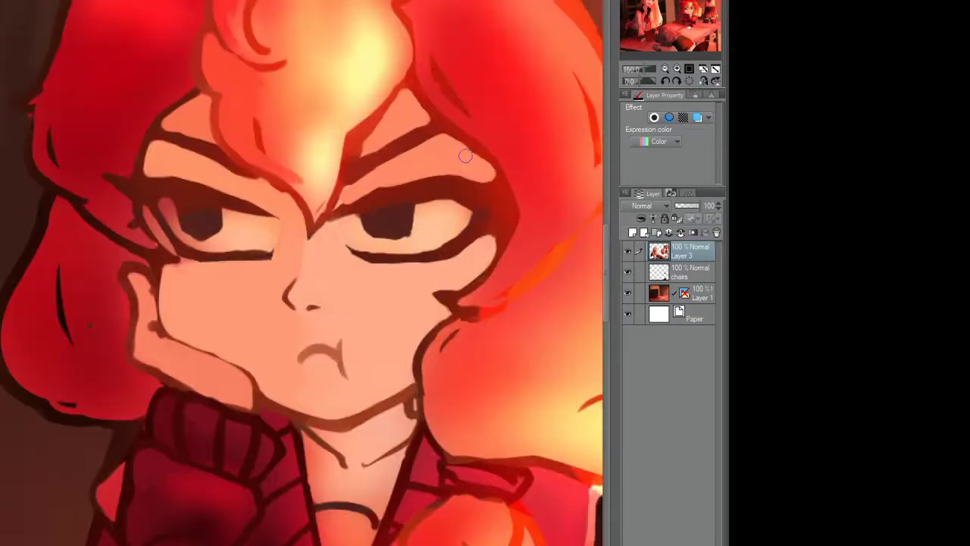
scroll(329, 357, "up", 2)
scroll(327, 331, "up", 1)
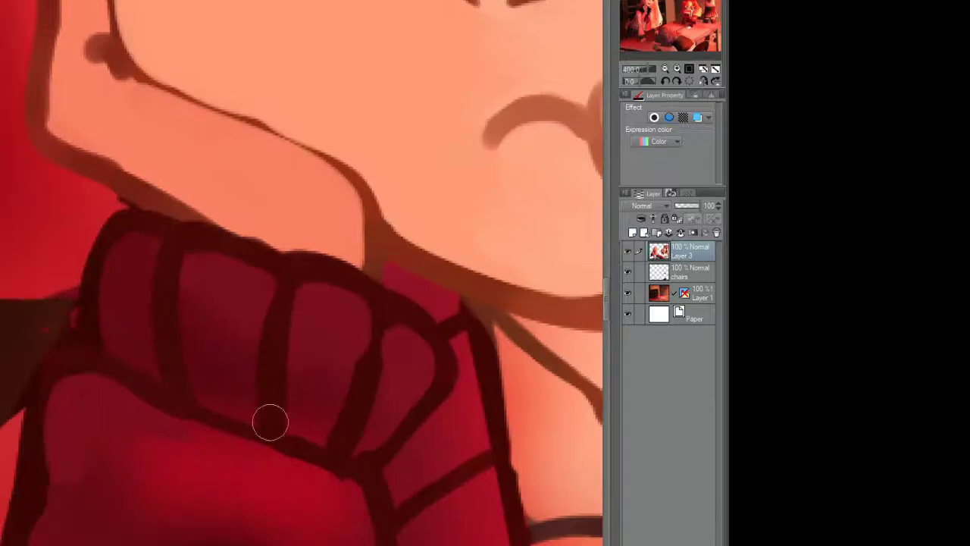
Step: Reshape the seated girl's fringe curls with rounder loops, a small side flick and warm orange-yellow fills
scroll(357, 465, "down", 3)
scroll(359, 200, "up", 2)
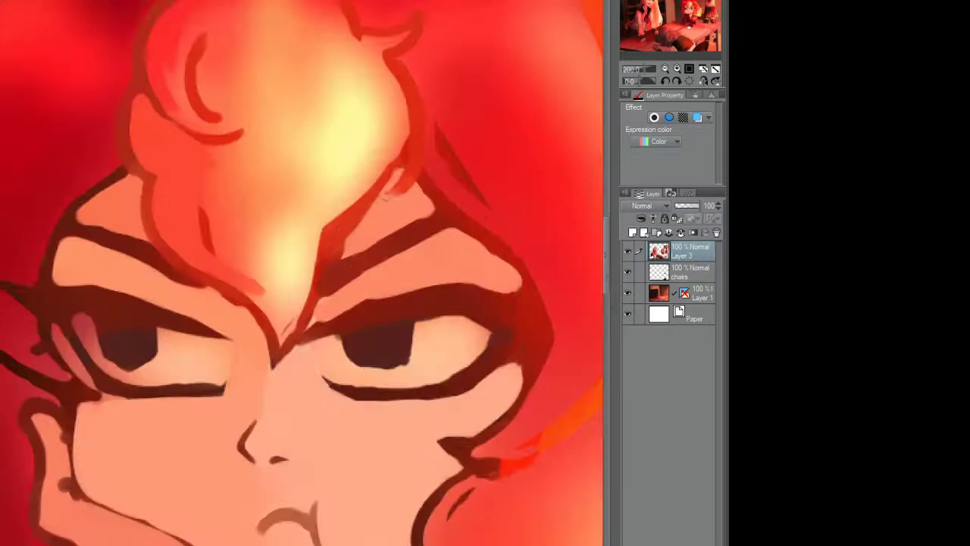
mouse_move(360, 199)
left_mouse_down()
mouse_move(381, 137)
mouse_move(356, 190)
left_mouse_up()
left_click_drag(363, 151, 425, 220)
mouse_move(251, 152)
left_mouse_down()
mouse_move(273, 68)
mouse_move(303, 68)
mouse_move(280, 199)
left_mouse_up()
mouse_move(258, 106)
left_mouse_down()
mouse_move(273, 189)
mouse_move(217, 157)
left_mouse_up()
scroll(217, 157, "down", 4)
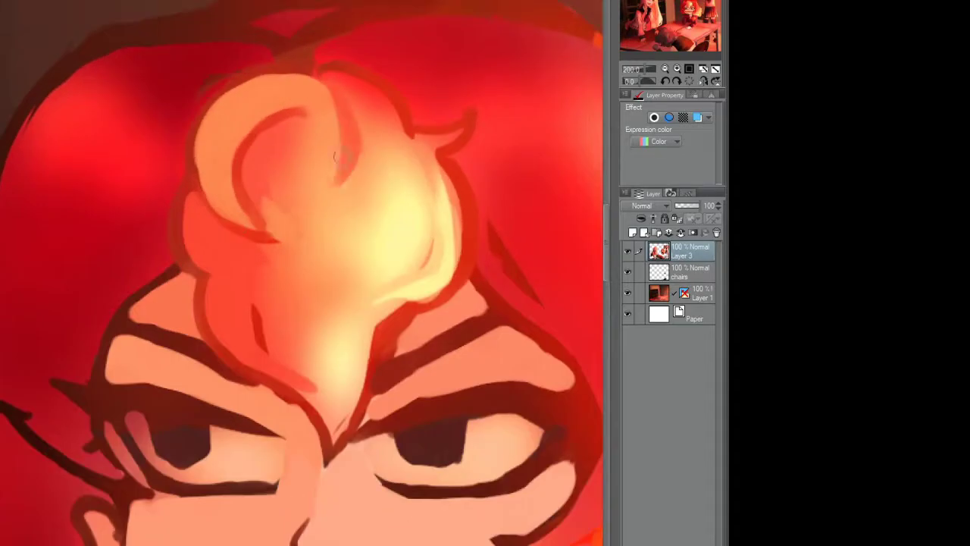
Step: Clean up the cuff outlines and sleeve folds on the seated girl's resting arm with dark red and maroon strokes
scroll(371, 304, "up", 4)
scroll(341, 293, "down", 4)
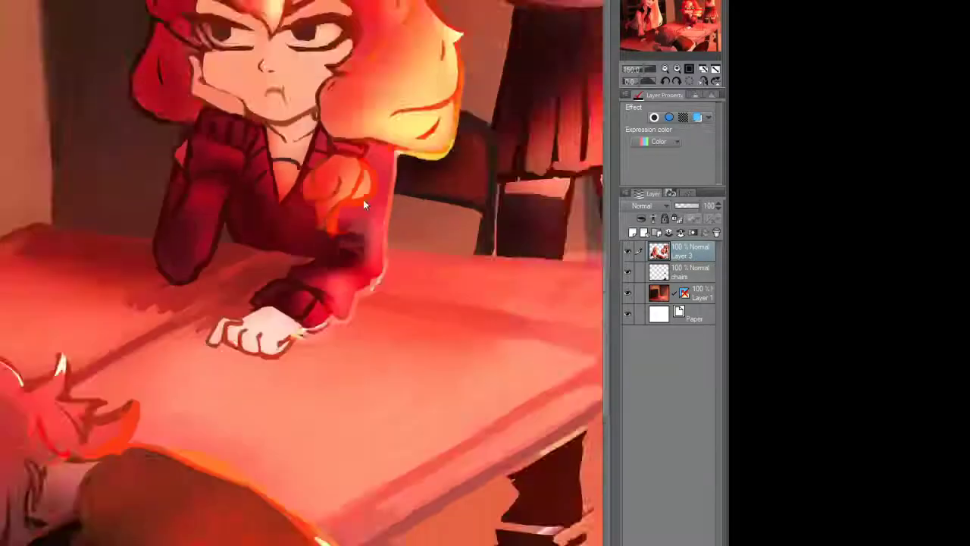
scroll(299, 281, "up", 4)
mouse_move(390, 196)
left_mouse_down()
mouse_move(400, 241)
mouse_move(318, 278)
left_mouse_up()
mouse_move(356, 185)
left_mouse_down()
mouse_move(333, 259)
mouse_move(310, 258)
left_mouse_up()
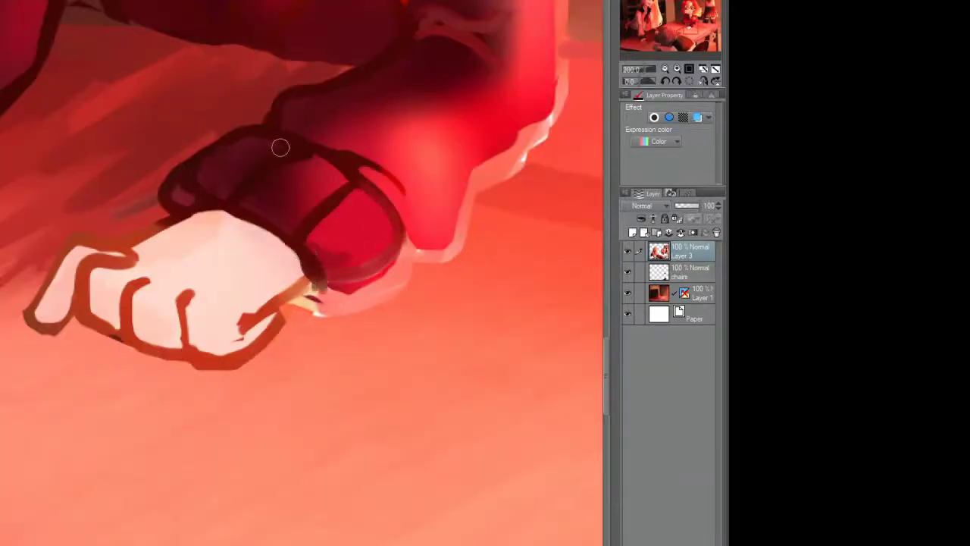
scroll(281, 145, "up", 3)
scroll(310, 131, "down", 3)
mouse_move(310, 132)
left_mouse_down()
mouse_move(250, 163)
mouse_move(271, 217)
left_mouse_up()
left_click_drag(434, 184, 356, 174)
scroll(356, 174, "down", 4)
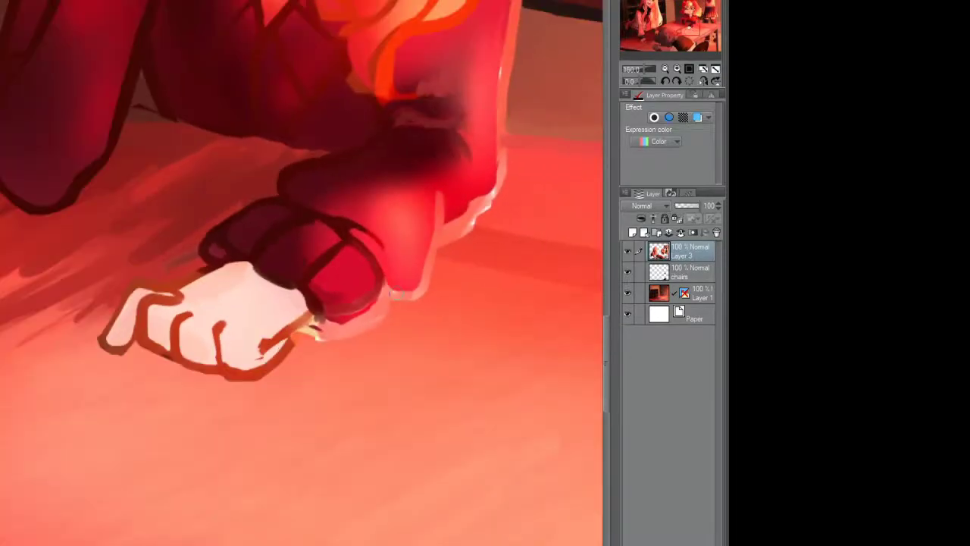
Step: Redraw the thumb line of the resting hand and close the cuff beside the wrist with a dark maroon end
scroll(219, 297, "up", 2)
mouse_move(219, 297)
left_mouse_down()
mouse_move(265, 346)
mouse_move(260, 321)
mouse_move(286, 335)
mouse_move(259, 309)
left_mouse_up()
left_click_drag(280, 269, 307, 311)
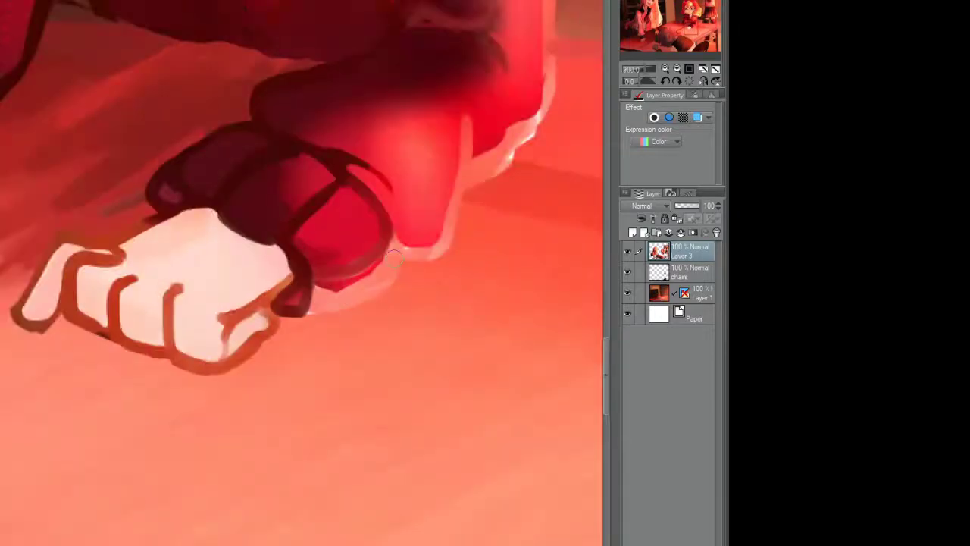
left_click_drag(364, 265, 376, 255)
scroll(303, 273, "up", 2)
scroll(303, 273, "down", 3)
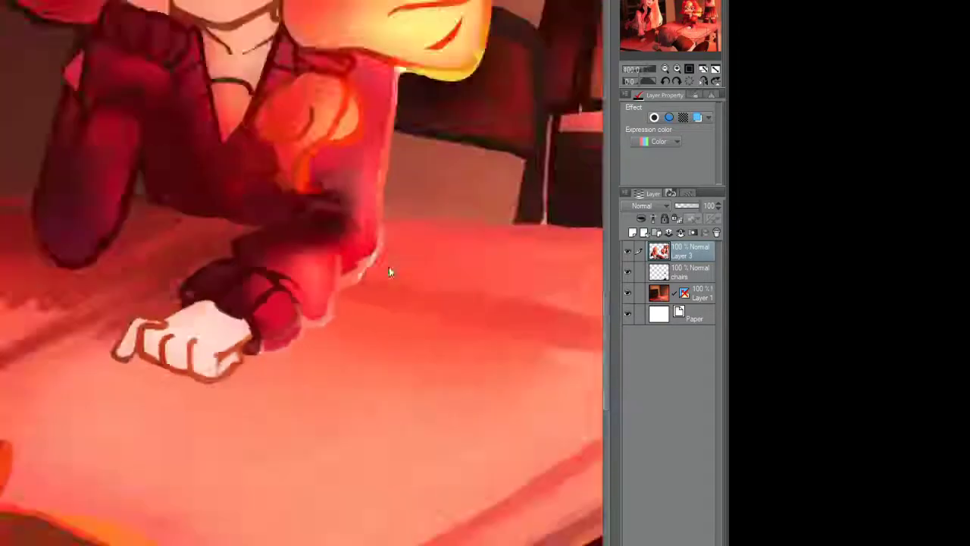
Step: Refine the seated girl's collar lines and redraw the curved neckline of her undershirt in dark brown
scroll(303, 273, "up", 3)
scroll(303, 273, "down", 1)
scroll(303, 273, "down", 2)
scroll(303, 273, "up", 1)
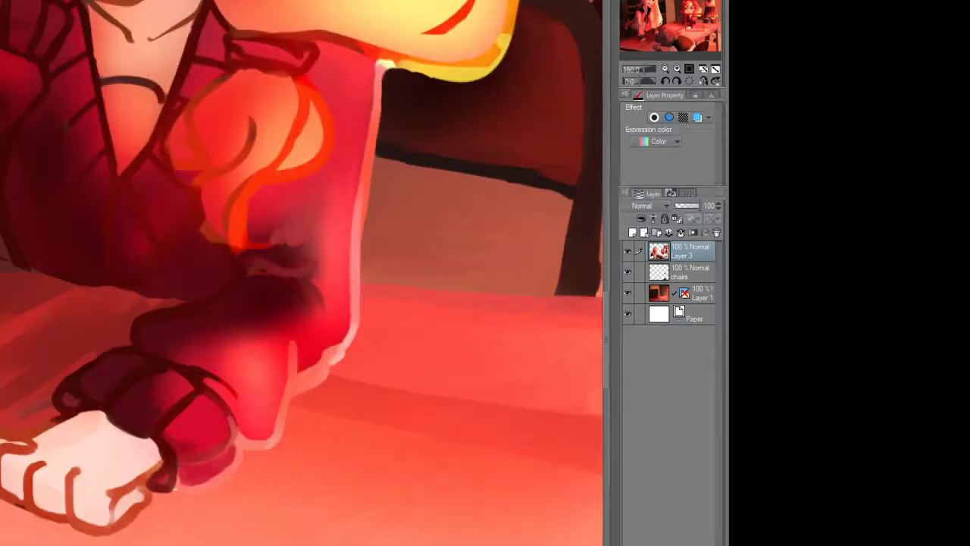
scroll(303, 273, "down", 1)
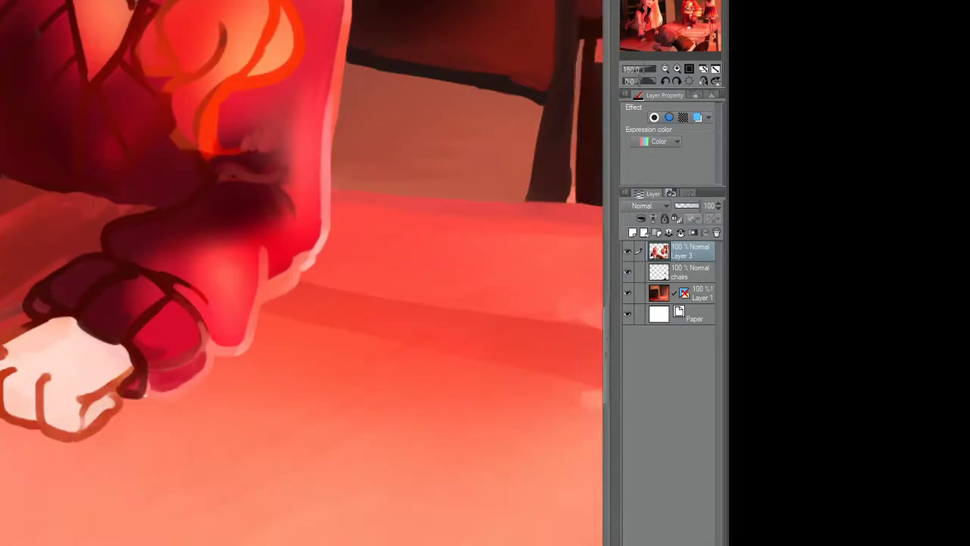
scroll(303, 273, "up", 4)
mouse_move(334, 163)
left_mouse_down()
mouse_move(385, 185)
mouse_move(298, 246)
left_mouse_up()
scroll(298, 246, "down", 3)
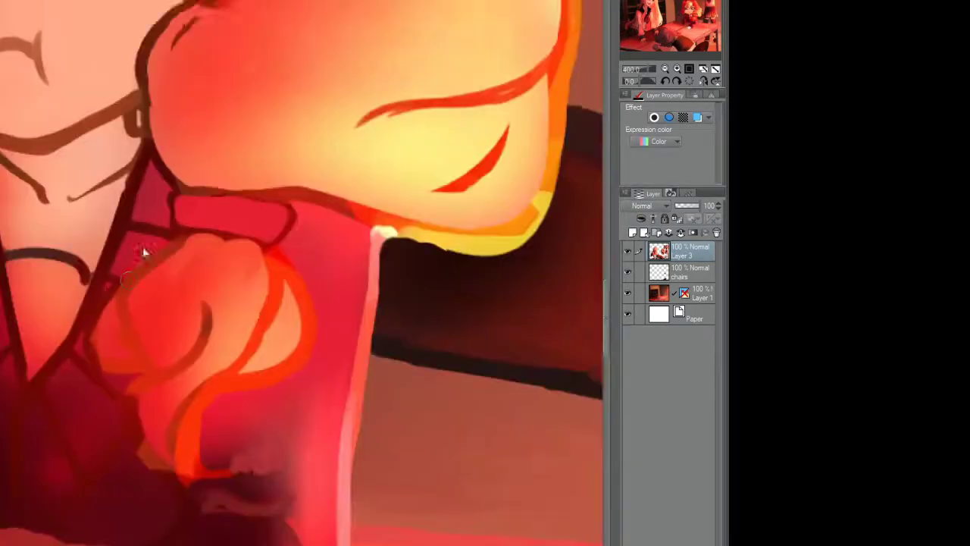
scroll(125, 206, "down", 1)
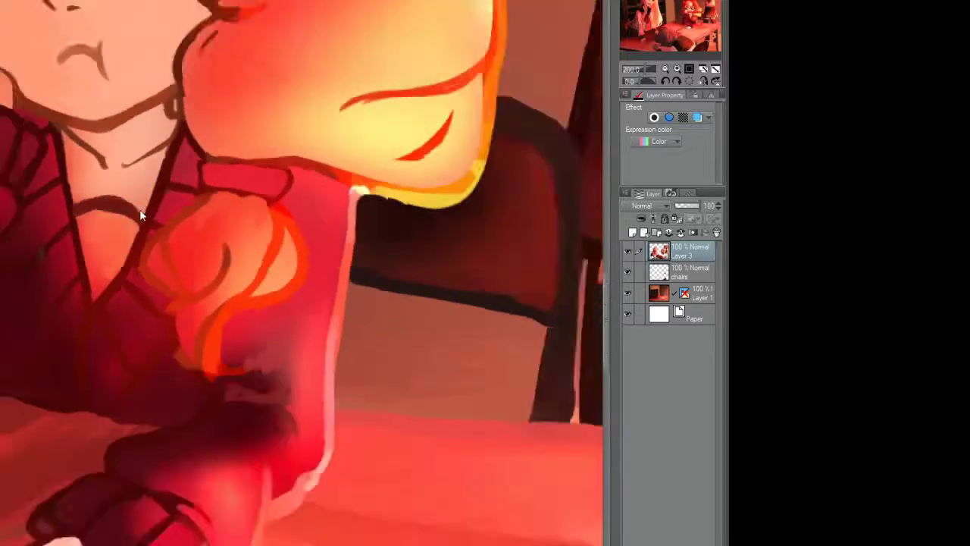
scroll(151, 220, "up", 1)
mouse_move(106, 227)
left_mouse_down()
mouse_move(122, 197)
mouse_move(89, 249)
left_mouse_up()
scroll(82, 196, "down", 5)
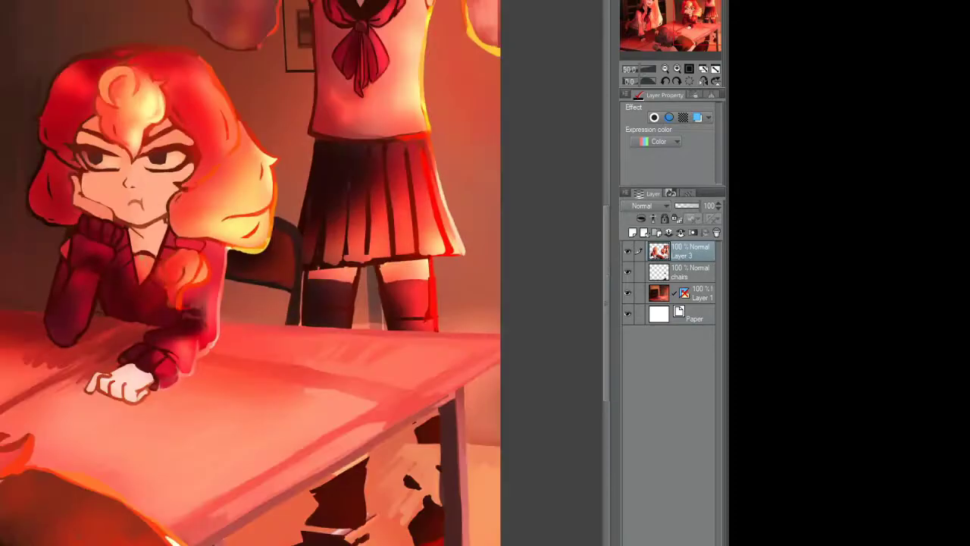
Step: Smooth the outline of the seated girl's hair on the shadowed side and repaint its small pointed flick in red
scroll(151, 245, "up", 4)
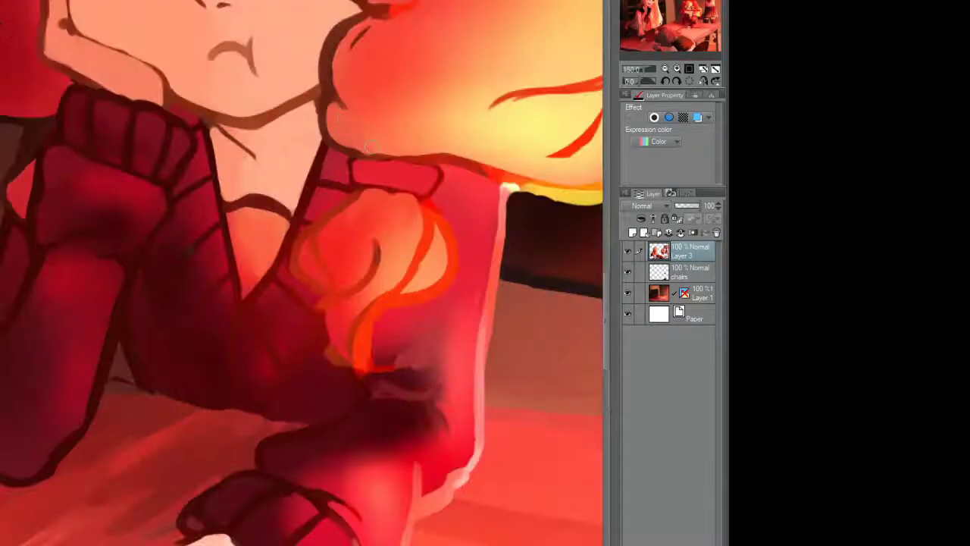
scroll(326, 102, "up", 2)
scroll(324, 97, "up", 3)
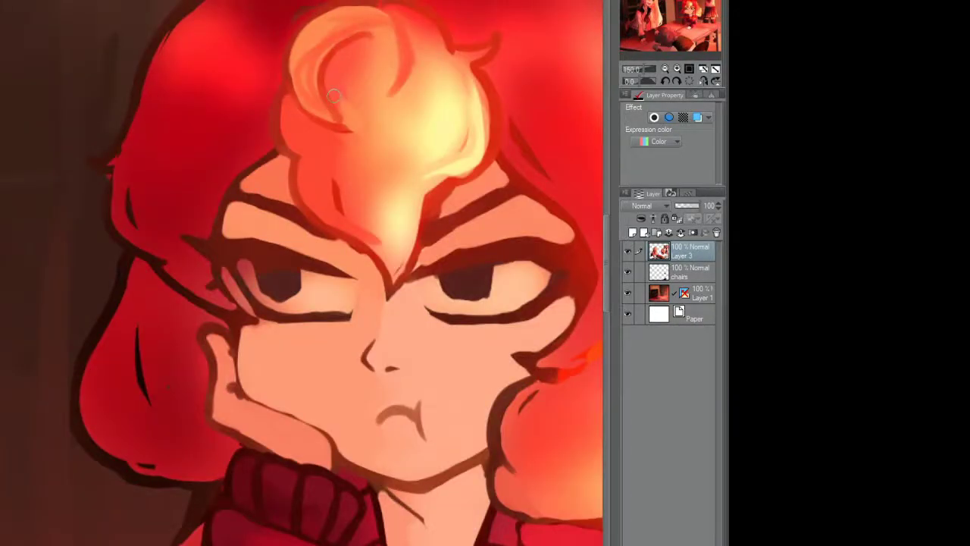
scroll(334, 95, "up", 2)
scroll(337, 84, "down", 3)
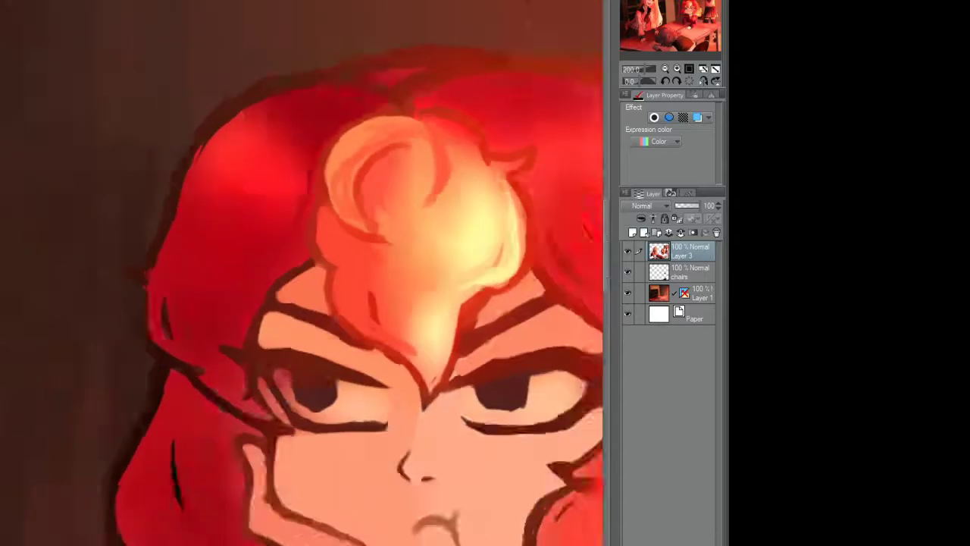
scroll(291, 51, "up", 3)
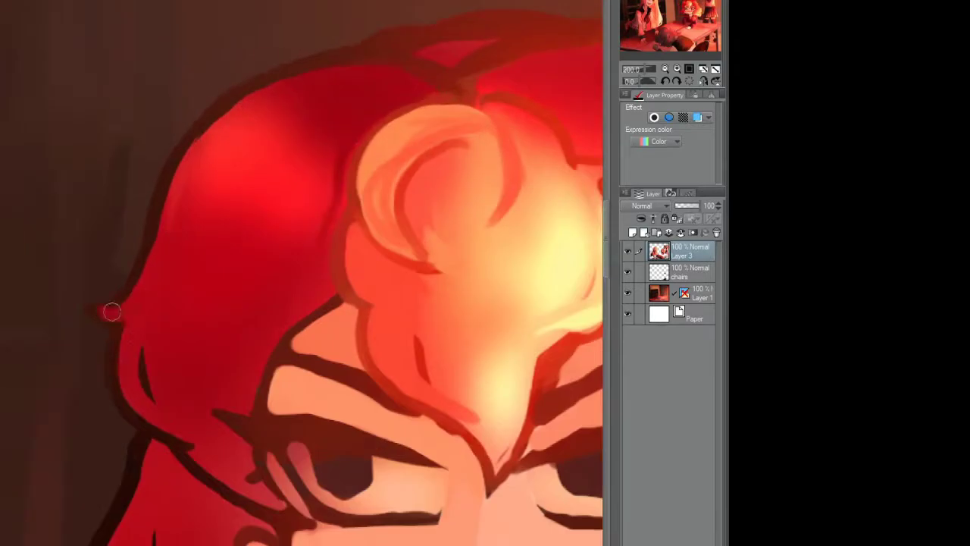
scroll(145, 370, "down", 3)
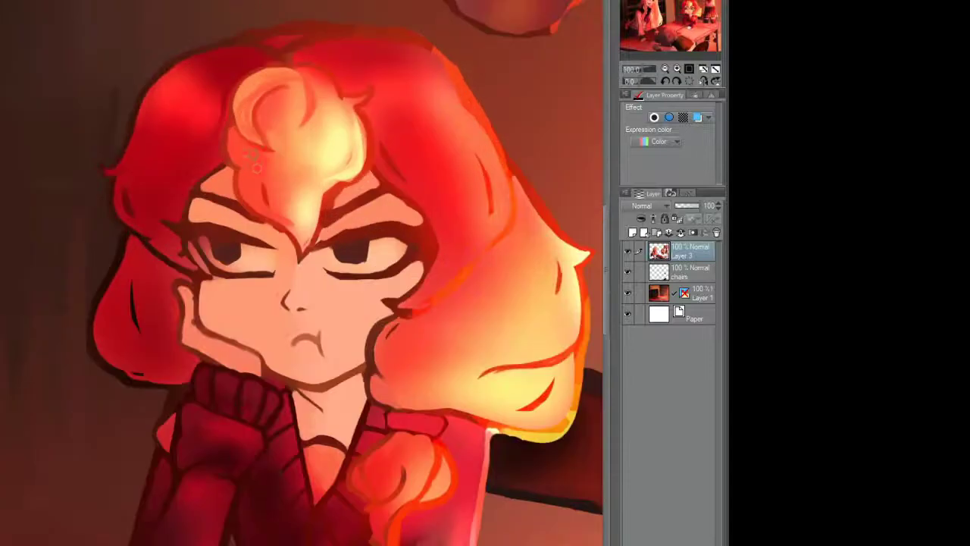
Step: Add a rounded bulge to the seated girl's fringe above the brow and redraw its pointed tip in reddish brown
scroll(452, 200, "up", 3)
left_click_drag(451, 200, 481, 158)
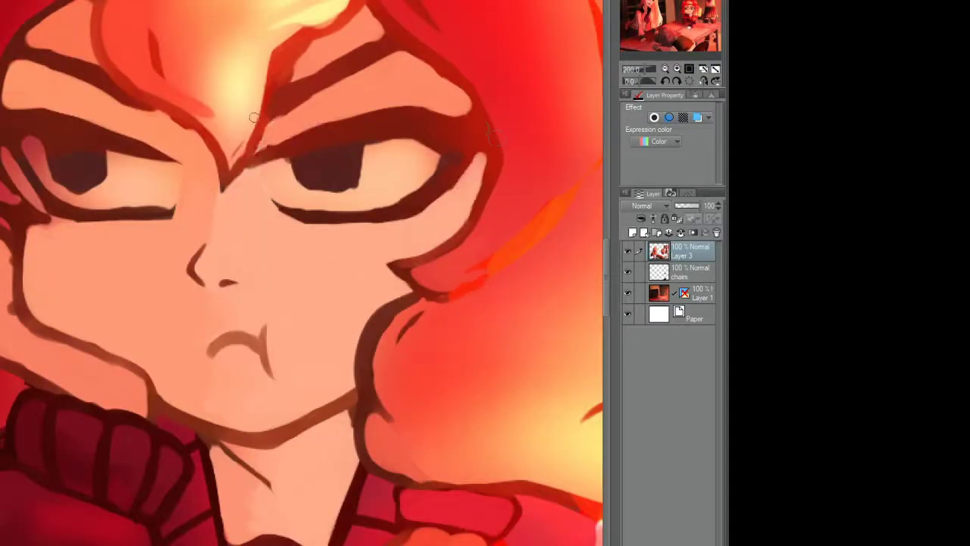
scroll(284, 168, "down", 3)
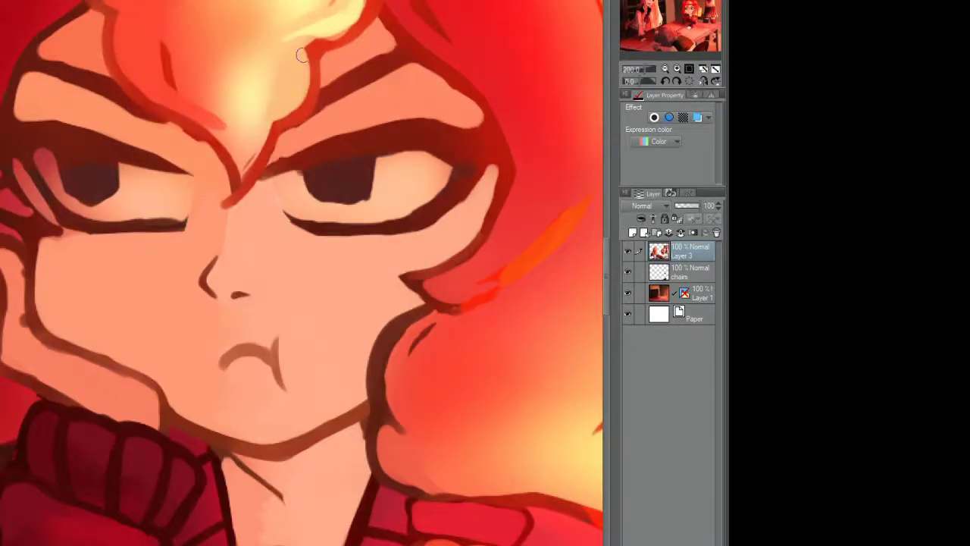
scroll(283, 106, "up", 4)
scroll(283, 106, "down", 2)
left_click_drag(354, 67, 356, 101)
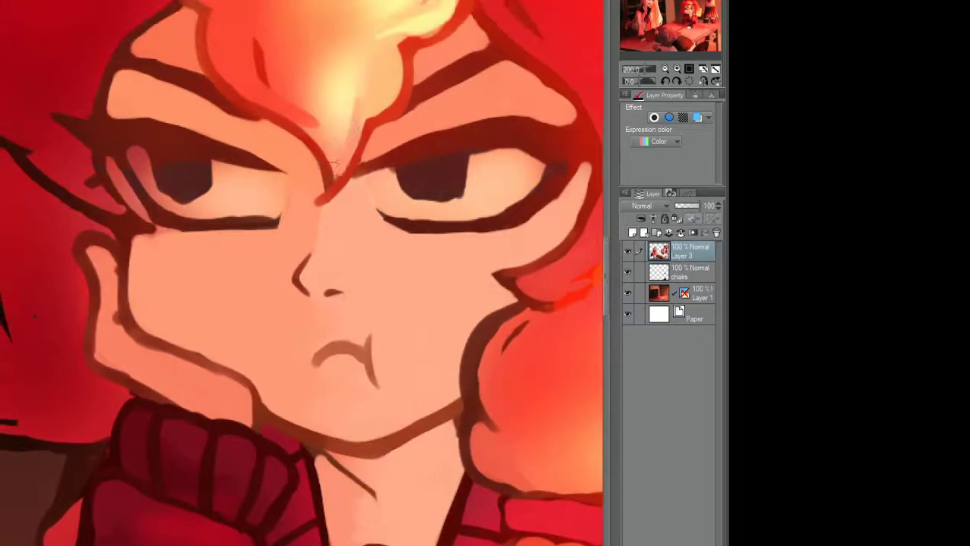
Step: Repaint the whites of the seated girl's eyes in a brighter near-white tone around the dark irises
scroll(327, 231, "down", 2)
scroll(361, 268, "up", 3)
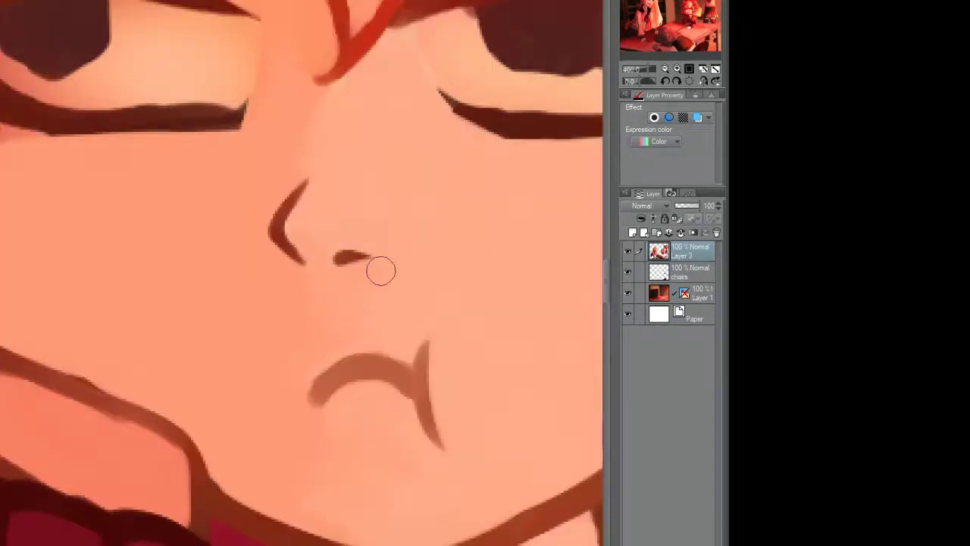
scroll(301, 205, "down", 3)
scroll(300, 206, "up", 1)
mouse_move(407, 224)
left_mouse_down()
mouse_move(419, 205)
mouse_move(326, 219)
mouse_move(273, 247)
mouse_move(225, 232)
mouse_move(169, 154)
left_mouse_up()
mouse_move(318, 171)
left_mouse_down()
mouse_move(336, 152)
mouse_move(332, 167)
left_mouse_up()
scroll(281, 180, "down", 3)
scroll(456, 187, "up", 3)
mouse_move(456, 188)
left_mouse_down()
mouse_move(379, 193)
mouse_move(310, 223)
mouse_move(368, 238)
mouse_move(263, 224)
mouse_move(152, 184)
mouse_move(417, 156)
mouse_move(422, 122)
mouse_move(401, 136)
left_mouse_up()
scroll(287, 207, "down", 3)
scroll(288, 207, "down", 4)
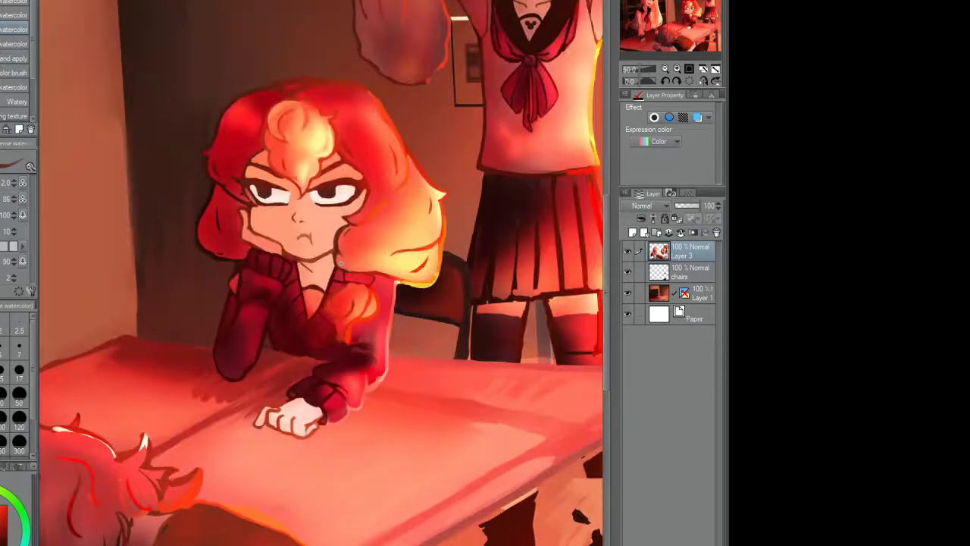
Step: Add a soft red contour below the side hair's orange streak and redraw the hair lock's outline beside the jaw
scroll(300, 251, "up", 3)
left_click_drag(330, 273, 300, 252)
scroll(324, 277, "down", 4)
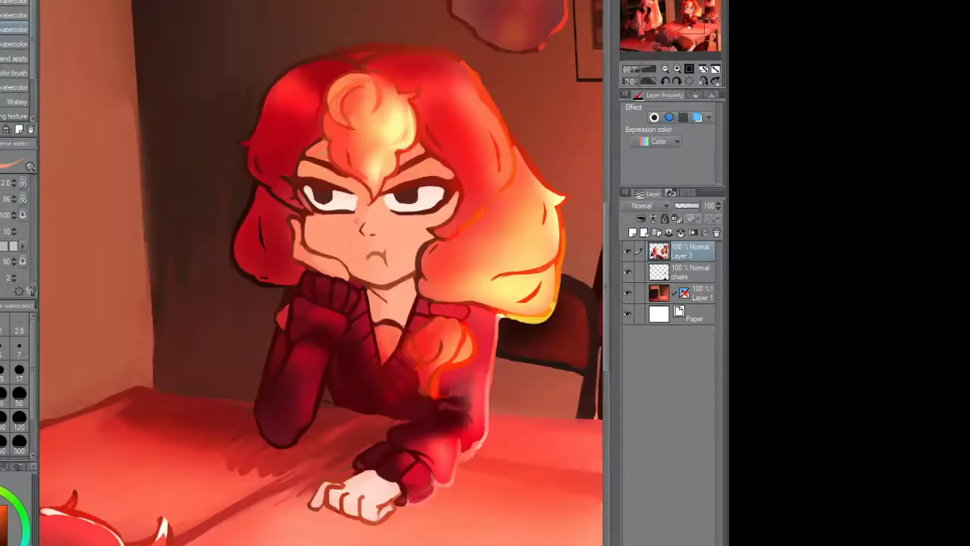
scroll(292, 184, "up", 4)
scroll(270, 177, "down", 4)
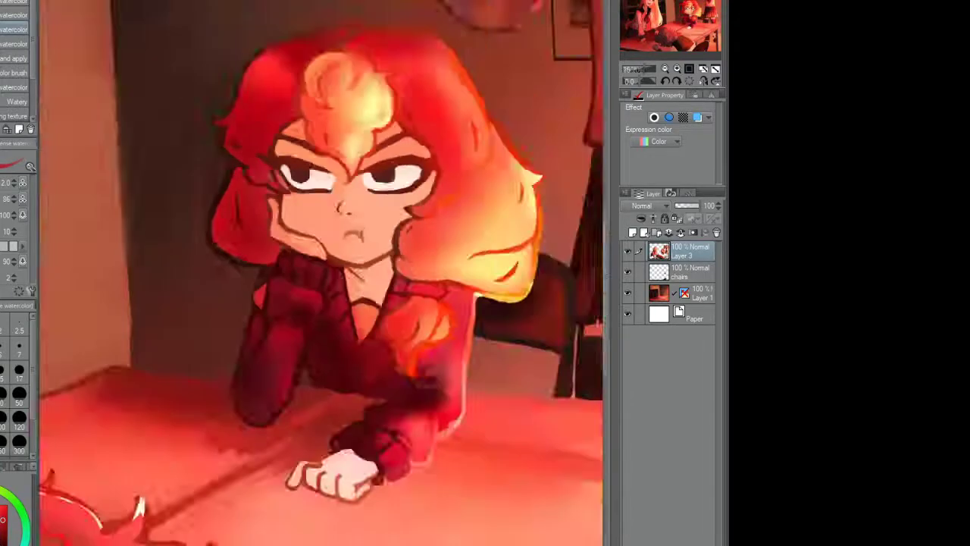
scroll(423, 254, "up", 4)
scroll(310, 294, "up", 2)
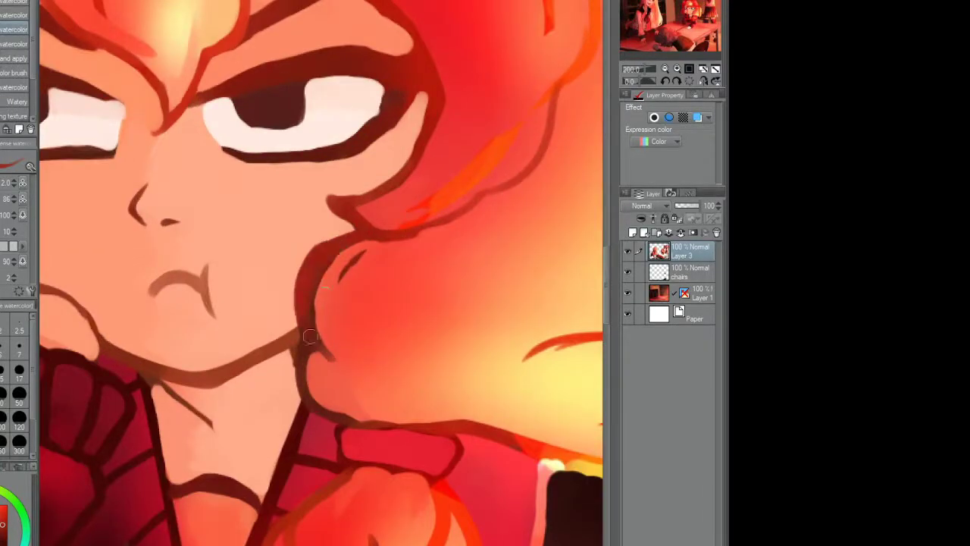
mouse_move(334, 254)
left_mouse_down()
mouse_move(318, 379)
mouse_move(349, 417)
left_mouse_up()
scroll(269, 295, "down", 5)
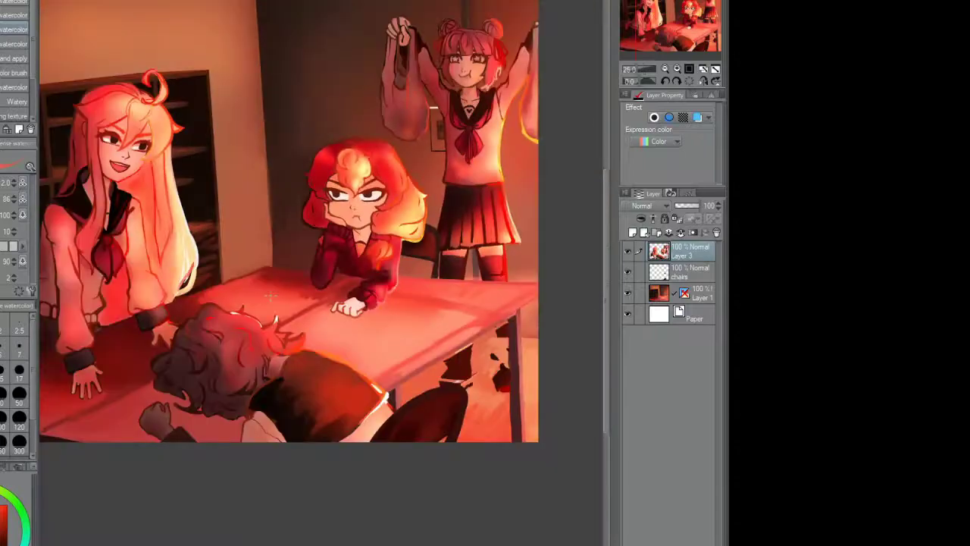
Step: Clean up the parting above the seated girl's fringe and blend the hair lines that meet there
scroll(356, 205, "up", 5)
scroll(356, 204, "down", 3)
key("e")
scroll(356, 204, "up", 3)
left_click_drag(310, 82, 396, 93)
scroll(318, 121, "down", 5)
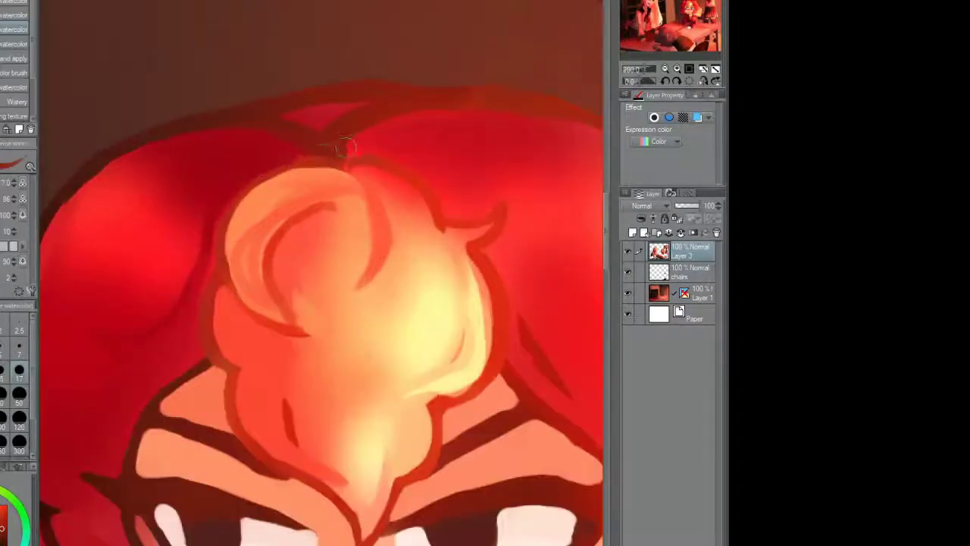
Step: Paint curved red strand lines across the highlight on the shadowed side of the seated girl's crown
key("b")
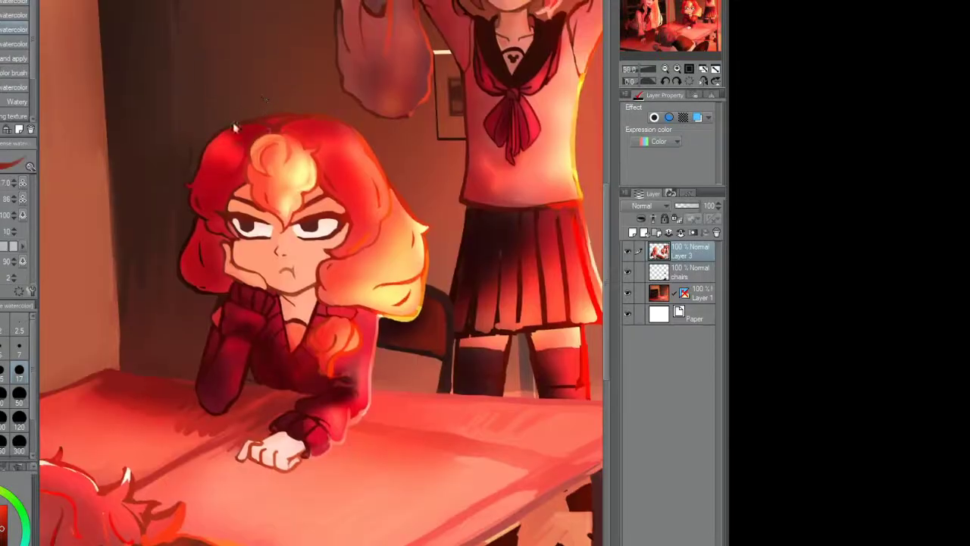
scroll(235, 140, "up", 5)
left_click_drag(260, 87, 231, 178)
left_click_drag(228, 95, 170, 189)
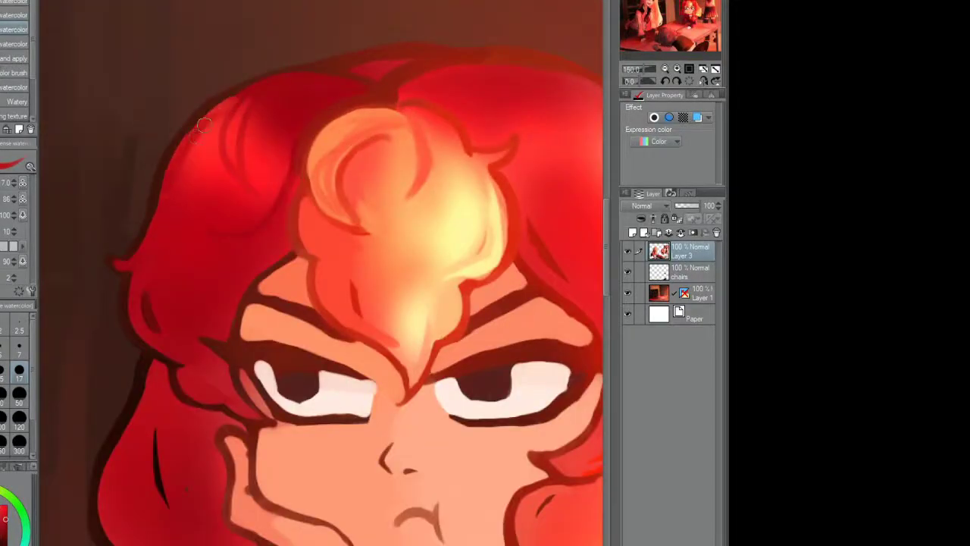
Step: Add a red strand line near the outer edge of the lit side hair and rework the hair outline beside the brow
left_click_drag(485, 250, 235, 250)
left_click_drag(424, 136, 470, 273)
left_click_drag(284, 250, 352, 160)
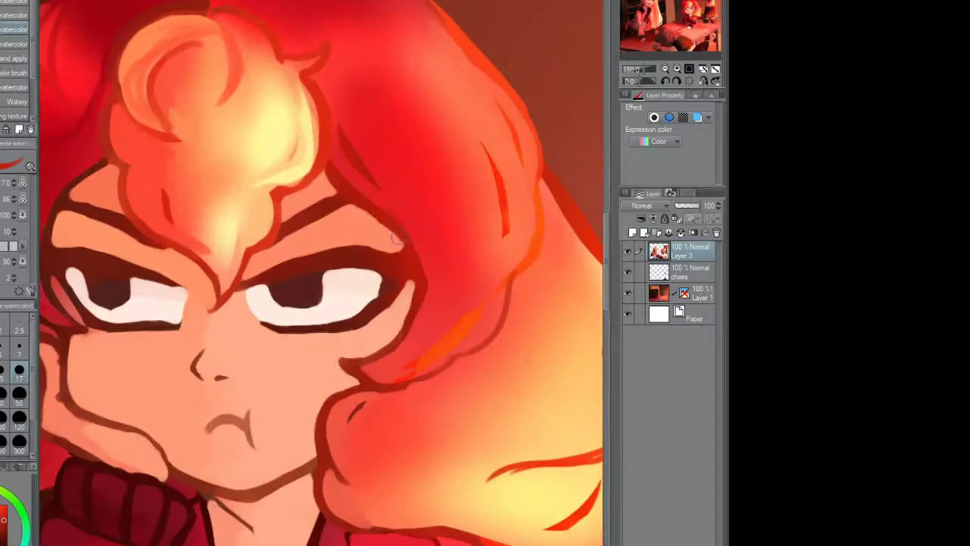
left_click_drag(396, 236, 320, 151)
scroll(320, 150, "down", 5)
scroll(457, 201, "up", 5)
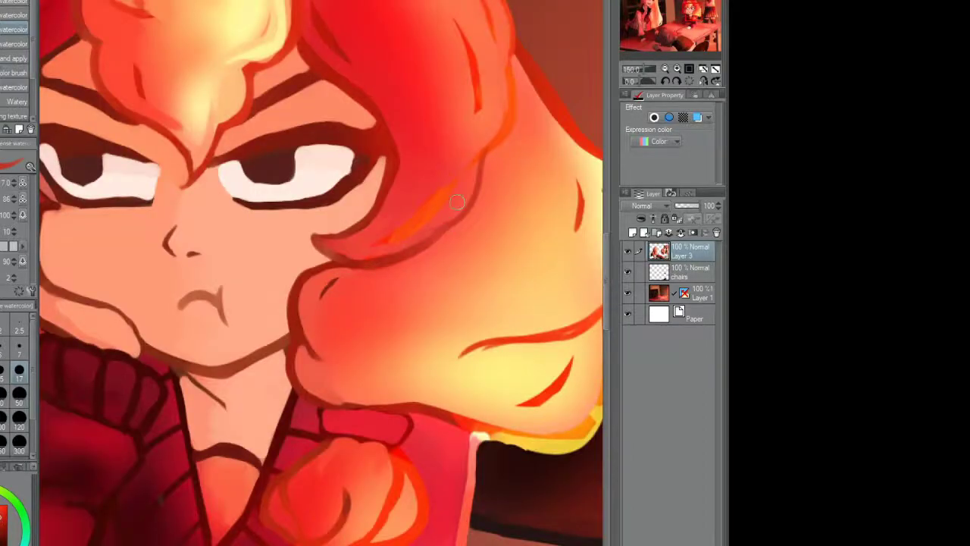
Step: Paint over part of the side hair's orange streak and blend the dark hair line beside the outer eye corner
scroll(456, 201, "down", 5)
scroll(334, 159, "up", 5)
scroll(333, 159, "down", 2)
scroll(348, 98, "up", 2)
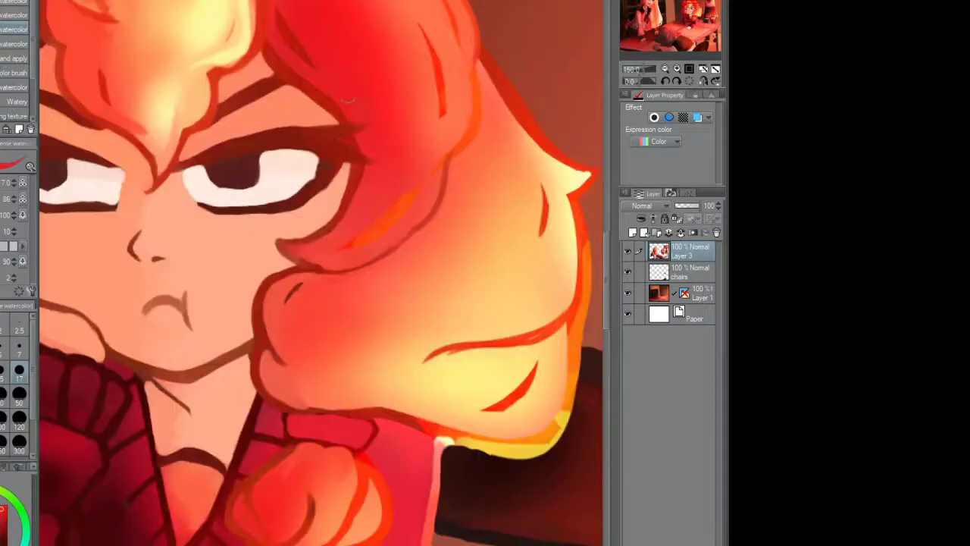
scroll(350, 99, "up", 1)
Step: Sample the skin tone below the seated girl's eye and touch up the painting on her face
left_click(327, 283, "alt")
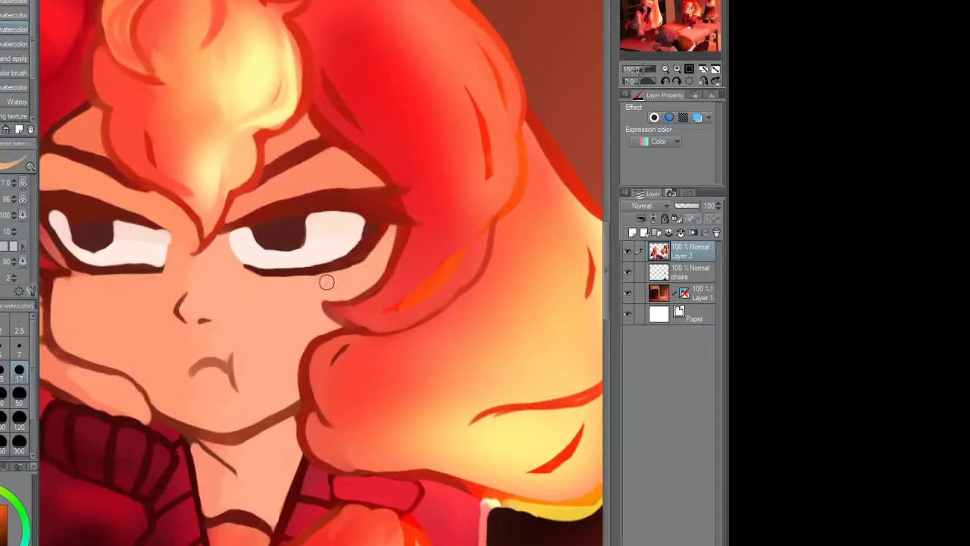
scroll(378, 316, "up", 3)
scroll(385, 429, "down", 3)
scroll(386, 429, "up", 3)
left_click_drag(227, 208, 333, 182)
left_click_drag(357, 258, 324, 174)
scroll(324, 174, "down", 2)
scroll(270, 182, "up", 1)
scroll(292, 216, "down", 3)
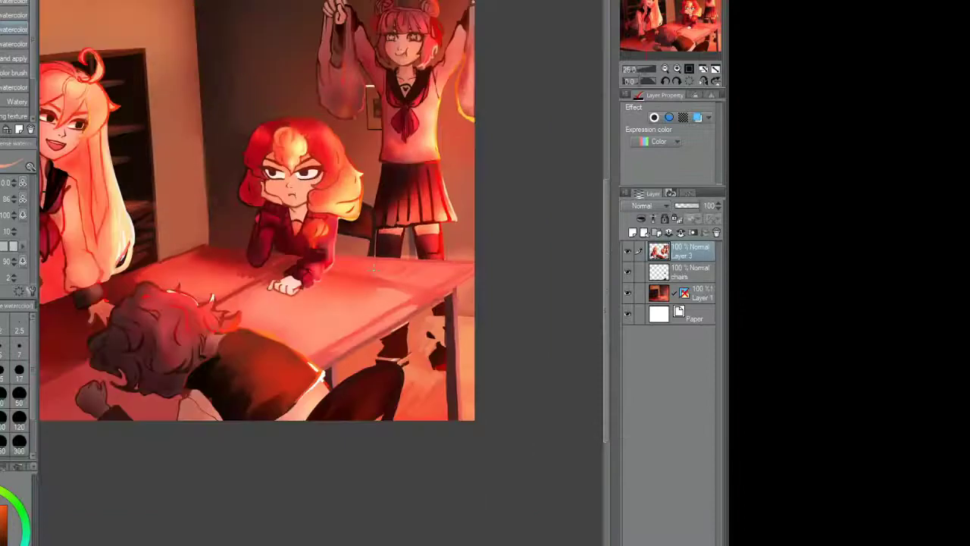
Step: Thin the pale rim light along the lit edge of the standing girl's skirt and extend the pleat lines to the waistband
scroll(430, 147, "up", 3)
left_click_drag(452, 108, 328, 133)
scroll(328, 133, "down", 2)
scroll(327, 134, "up", 2)
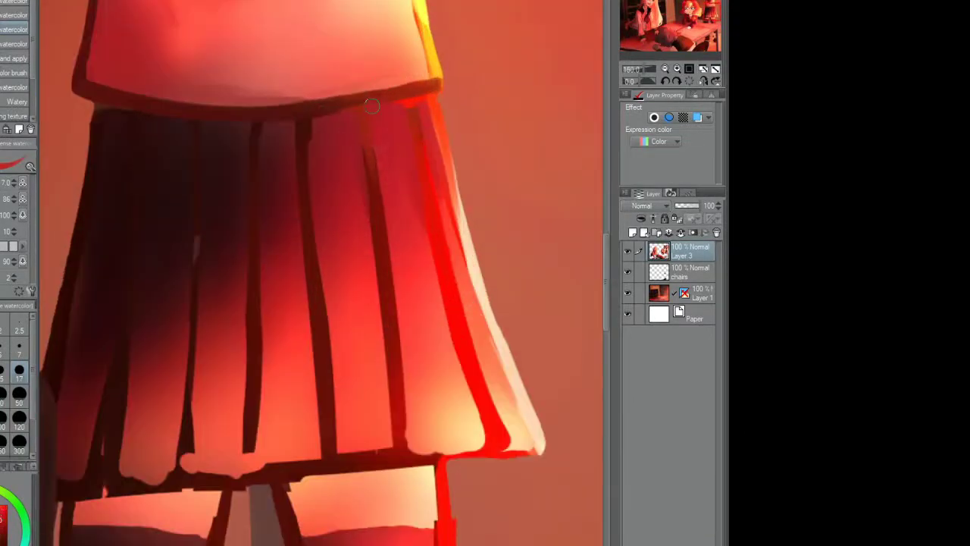
left_click_drag(452, 118, 537, 448)
left_click_drag(463, 195, 538, 447)
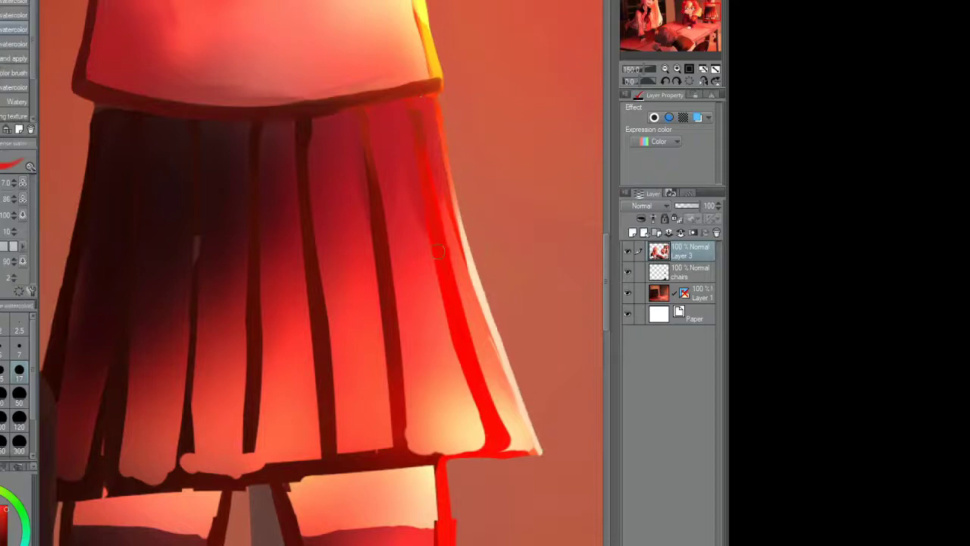
scroll(530, 439, "down", 2)
scroll(371, 175, "down", 1)
scroll(371, 175, "up", 3)
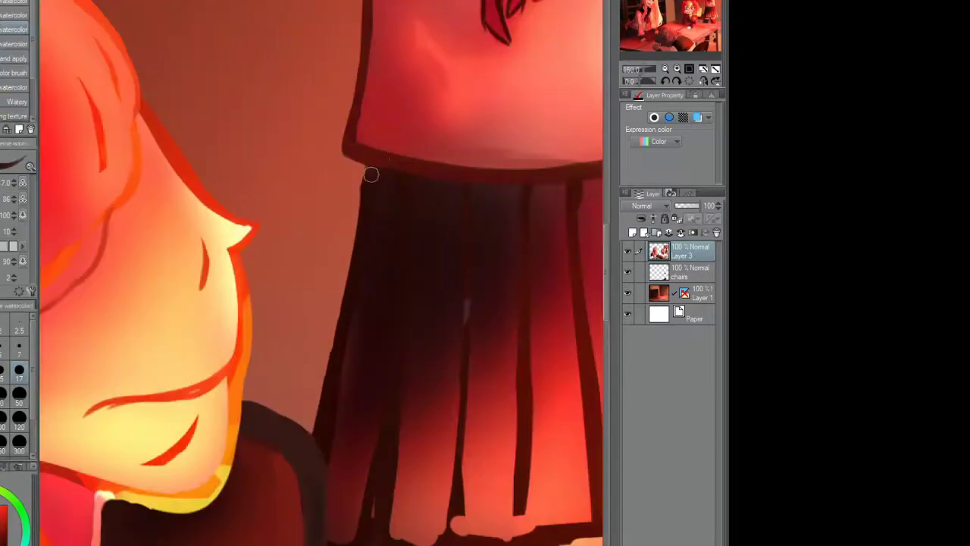
Step: Refine the pleat lines of the standing girl's skirt from the waistband to mid-skirt, softening them with the neighbouring reds
mouse_move(518, 442)
left_mouse_down()
mouse_move(396, 320)
mouse_move(391, 414)
mouse_move(409, 348)
left_mouse_up()
scroll(403, 227, "down", 2)
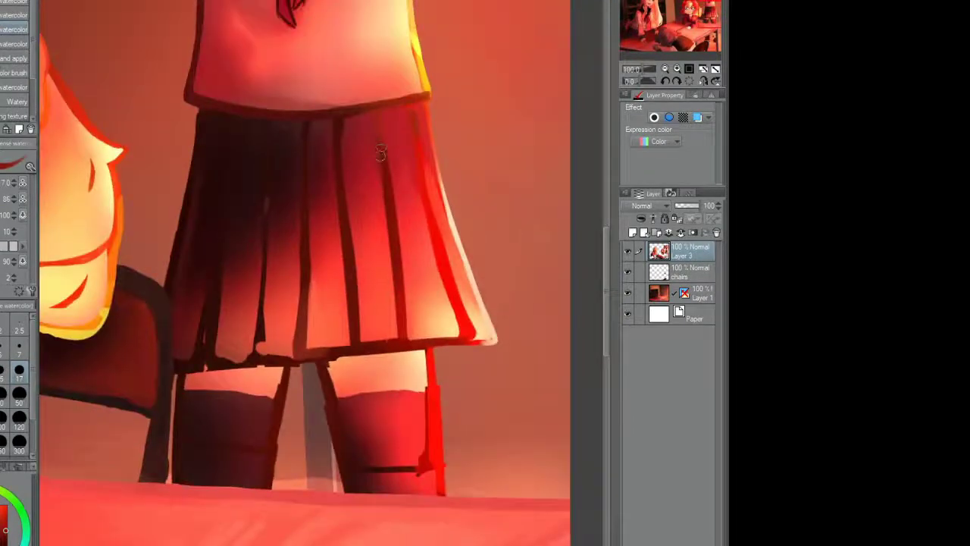
scroll(402, 206, "up", 3)
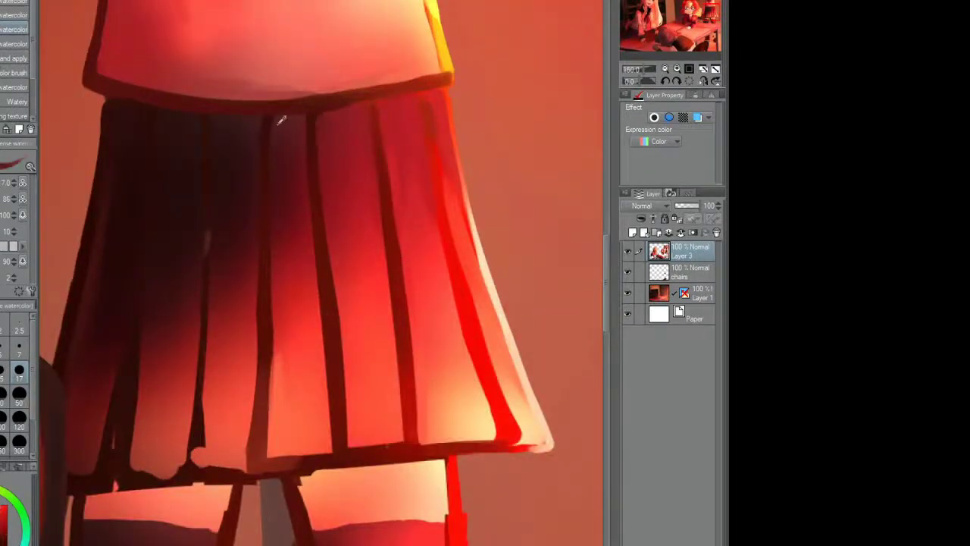
scroll(255, 243, "down", 2)
scroll(255, 244, "up", 2)
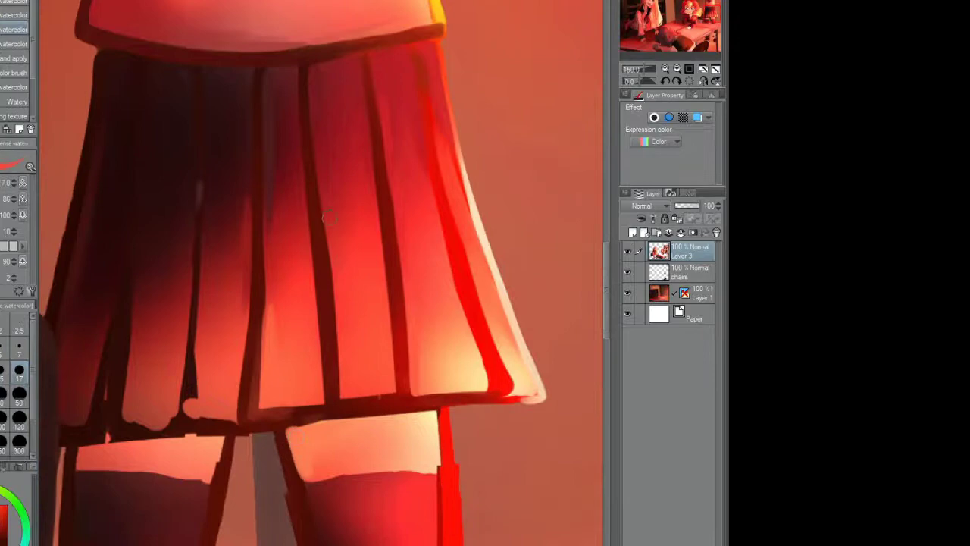
left_click_drag(331, 202, 329, 327)
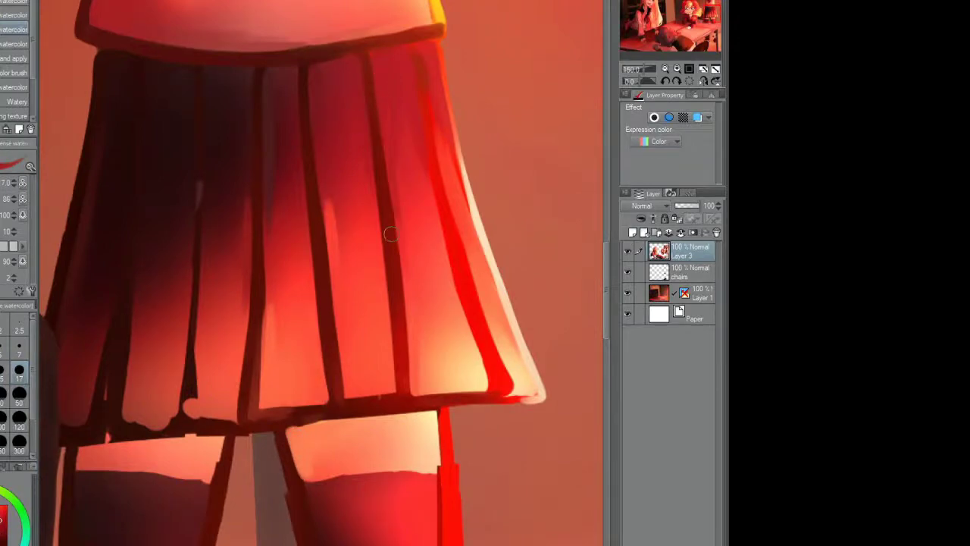
Step: Smooth the bumpy skirt hem and tidy the lower ends of the pleat lines where they meet it
scroll(382, 246, "down", 2)
scroll(382, 246, "up", 3)
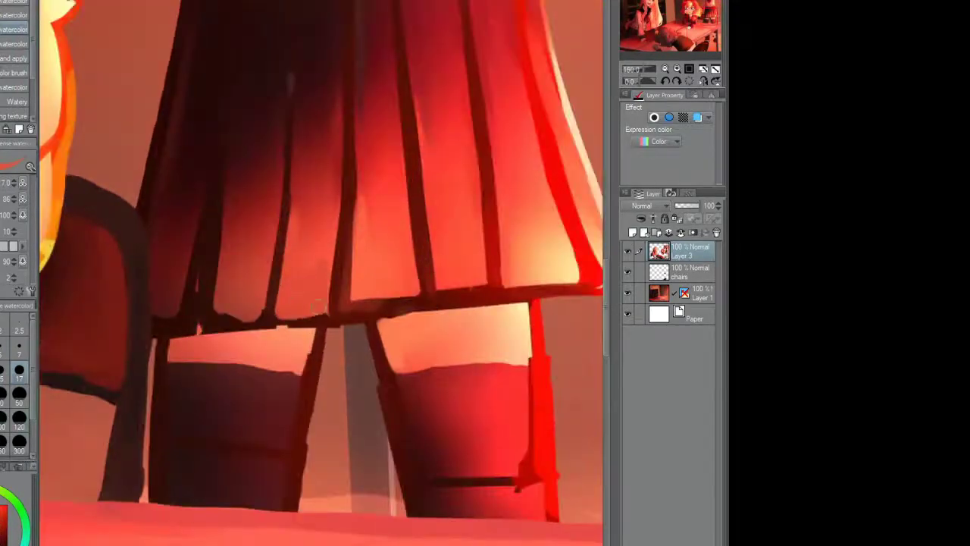
scroll(288, 311, "down", 1)
scroll(359, 270, "up", 2)
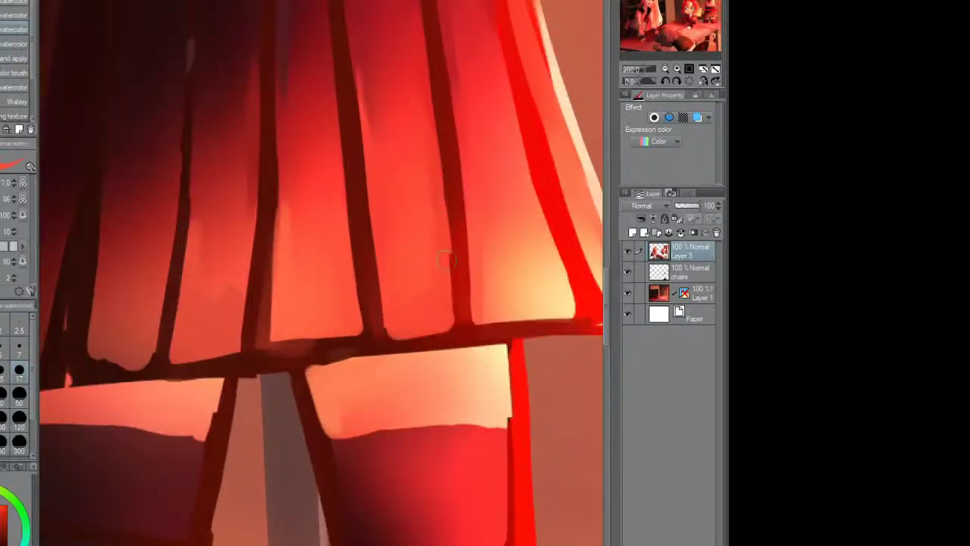
scroll(360, 270, "down", 2)
Step: Blend the knot of the standing girl's bow and clean up the inner lines and outline of its tails
scroll(360, 270, "down", 2)
scroll(291, 212, "up", 4)
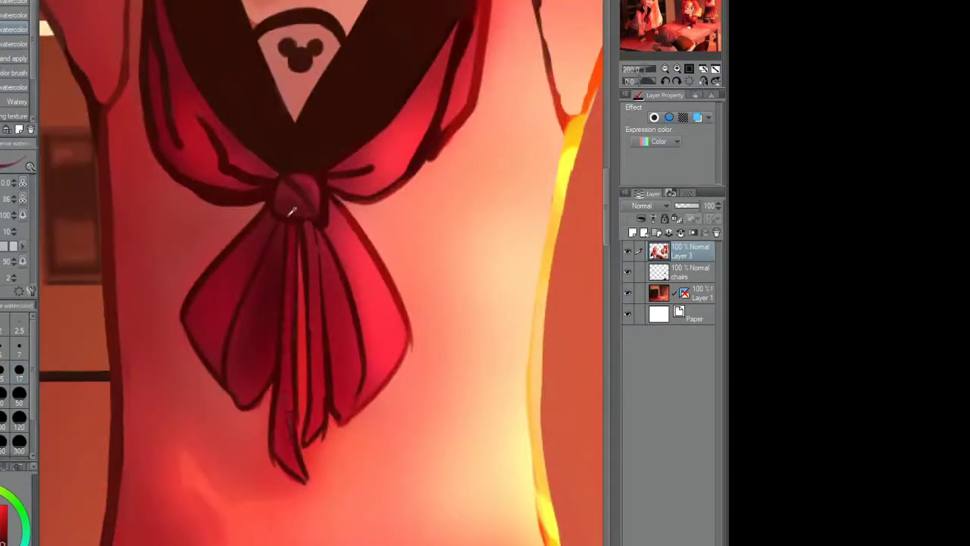
scroll(284, 478, "down", 1)
scroll(318, 279, "up", 1)
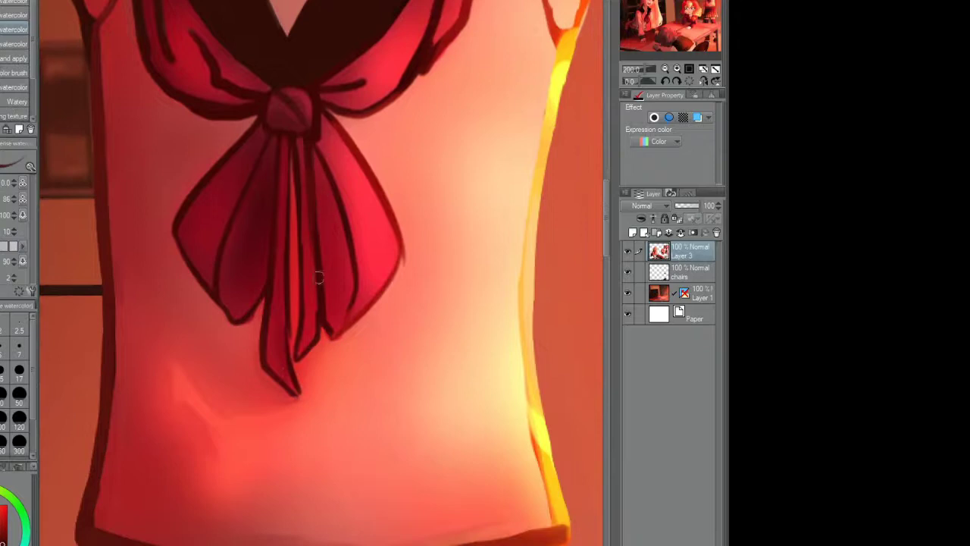
left_click_drag(330, 224, 338, 313)
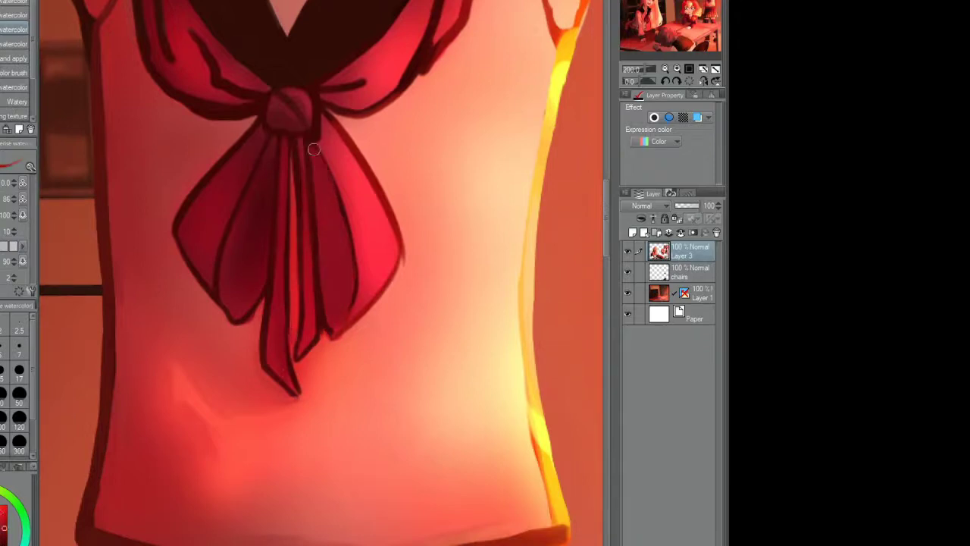
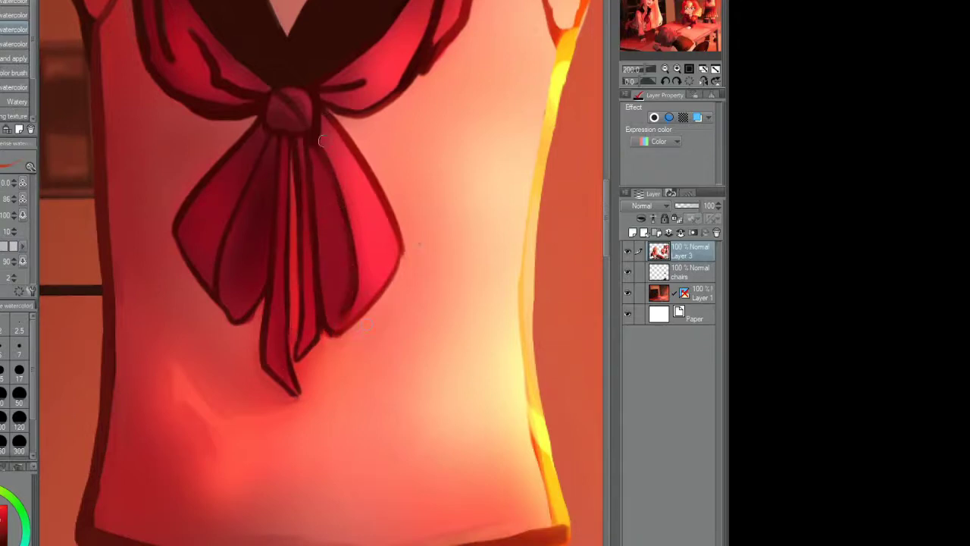
scroll(372, 271, "up", 2)
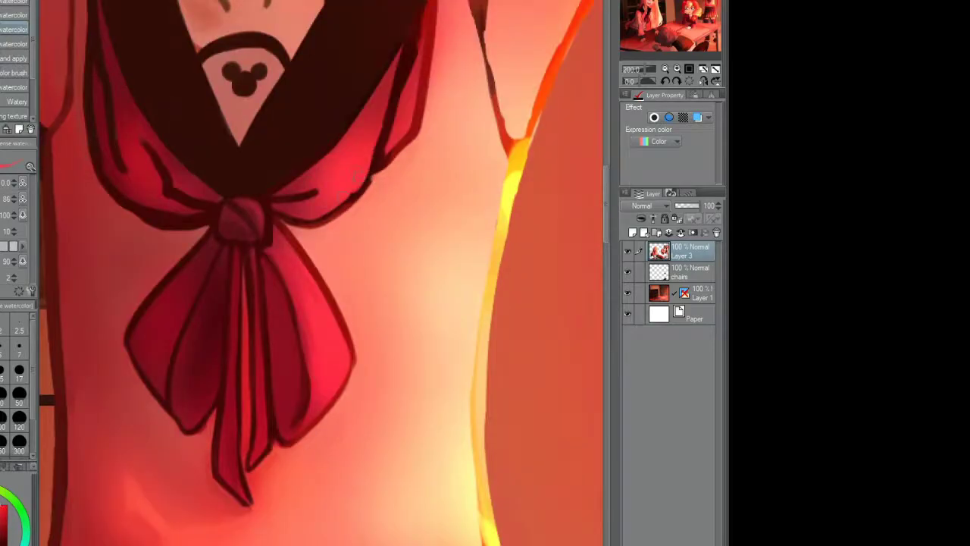
Step: Darken the cuff outlines of the long-haired girl's sleeves and trim their rough edges with the Rough eraser
scroll(318, 273, "down", 5)
scroll(129, 358, "up", 5)
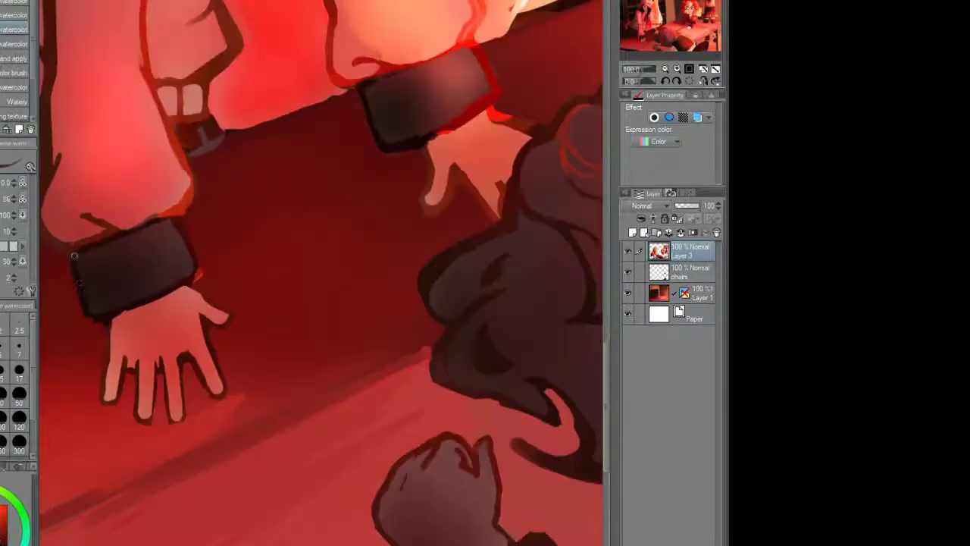
scroll(302, 198, "down", 2)
scroll(302, 197, "up", 3)
scroll(302, 198, "up", 1)
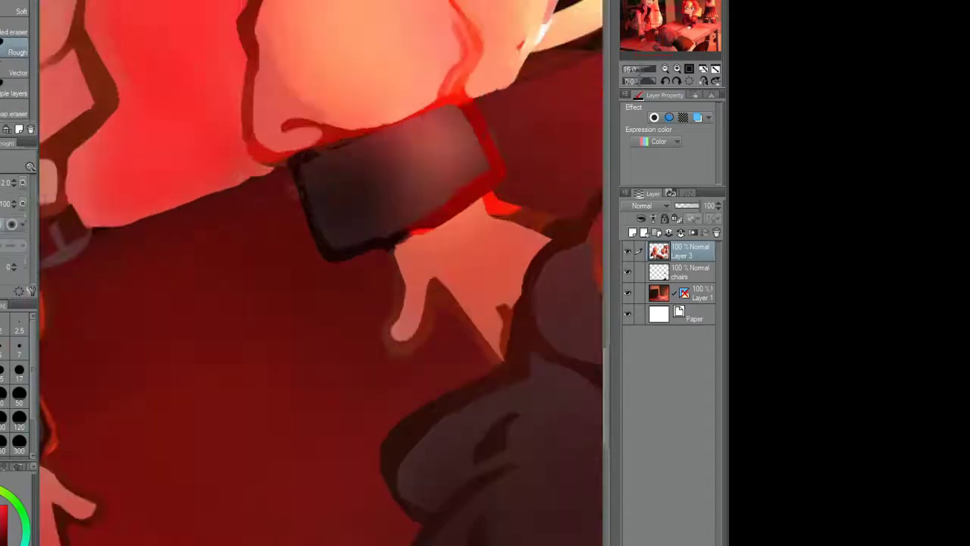
scroll(302, 198, "down", 3)
scroll(113, 280, "up", 3)
scroll(203, 150, "down", 2)
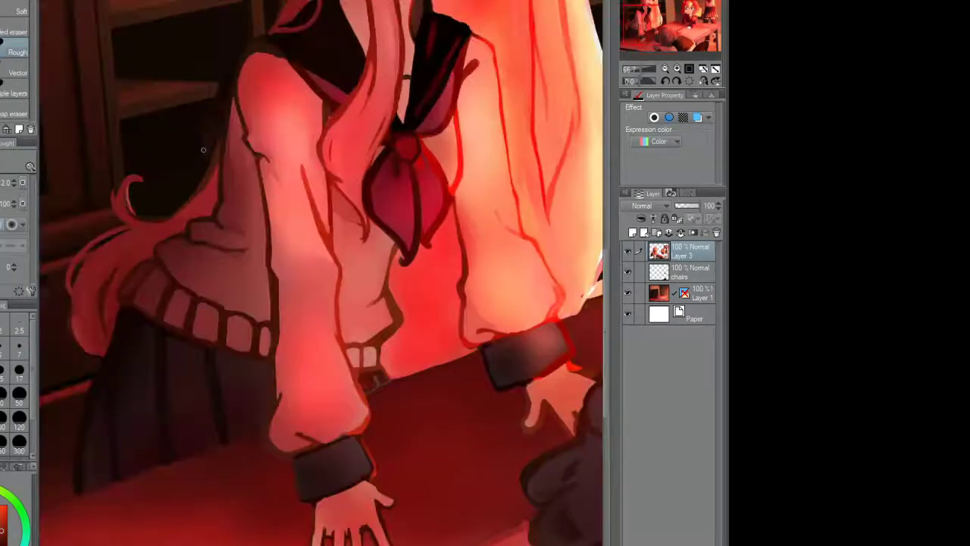
Step: Reshape the long-haired girl's bow knot and paint over the stray dark strokes on the tails beneath it
key("b")
scroll(438, 165, "up", 4)
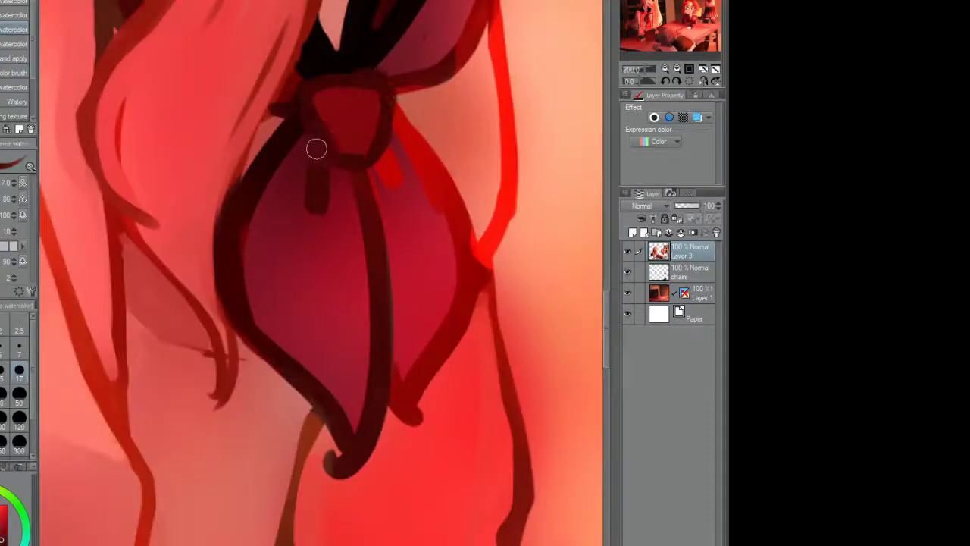
scroll(422, 197, "down", 1)
scroll(375, 135, "up", 1)
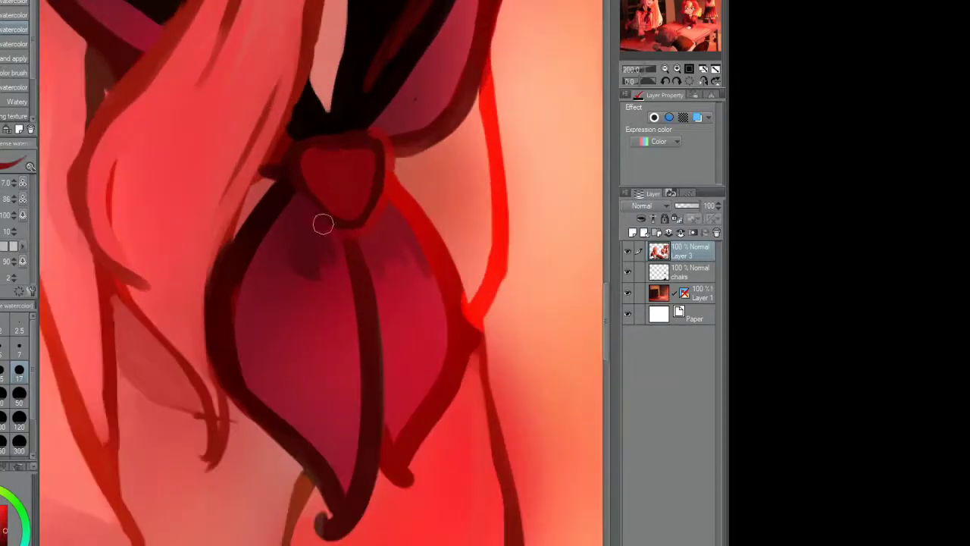
left_click_drag(277, 132, 221, 318)
left_click_drag(227, 235, 204, 432)
scroll(255, 239, "down", 6)
scroll(252, 256, "up", 1)
scroll(292, 269, "up", 3)
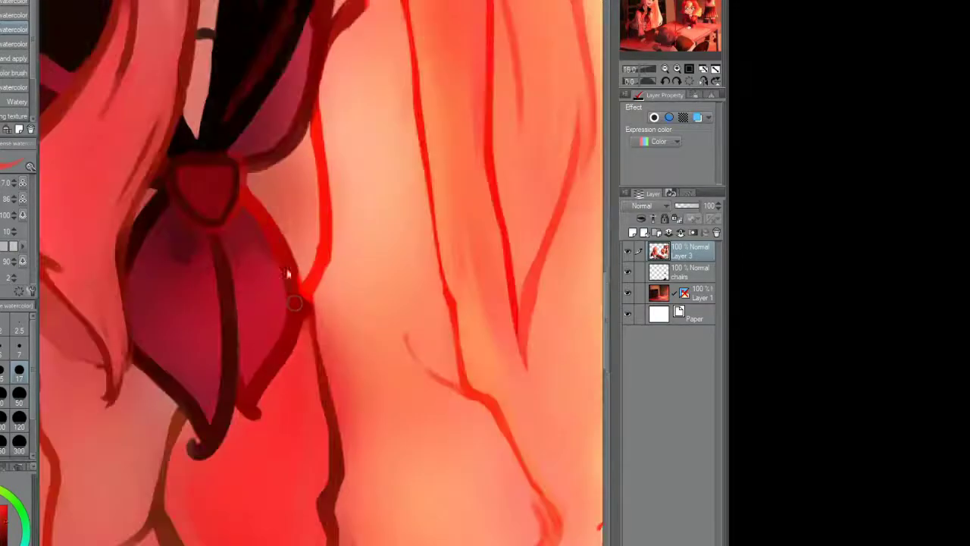
Step: Add red fold lines inside the bow knot and paint a thin crease on the shoulder beside the collar
scroll(317, 281, "down", 2)
scroll(173, 241, "up", 3)
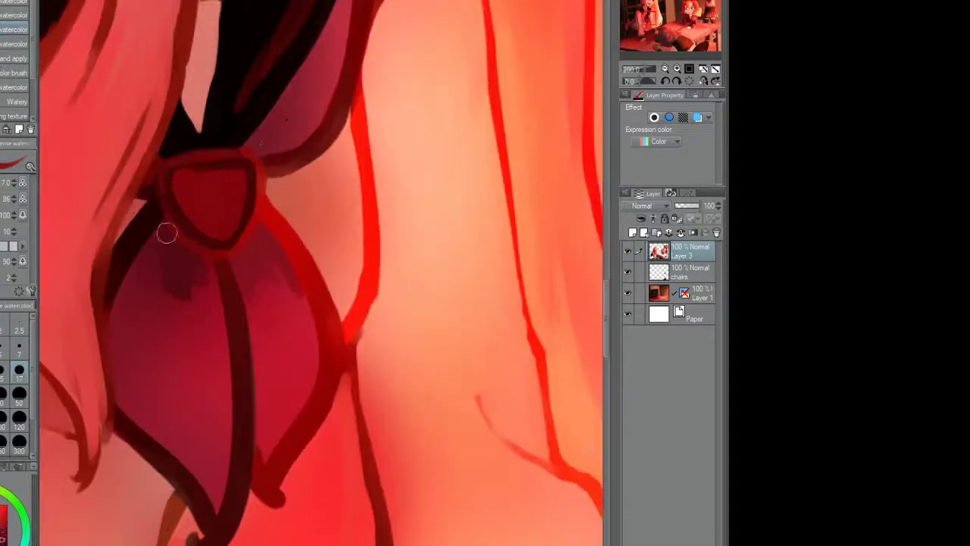
scroll(171, 186, "down", 1)
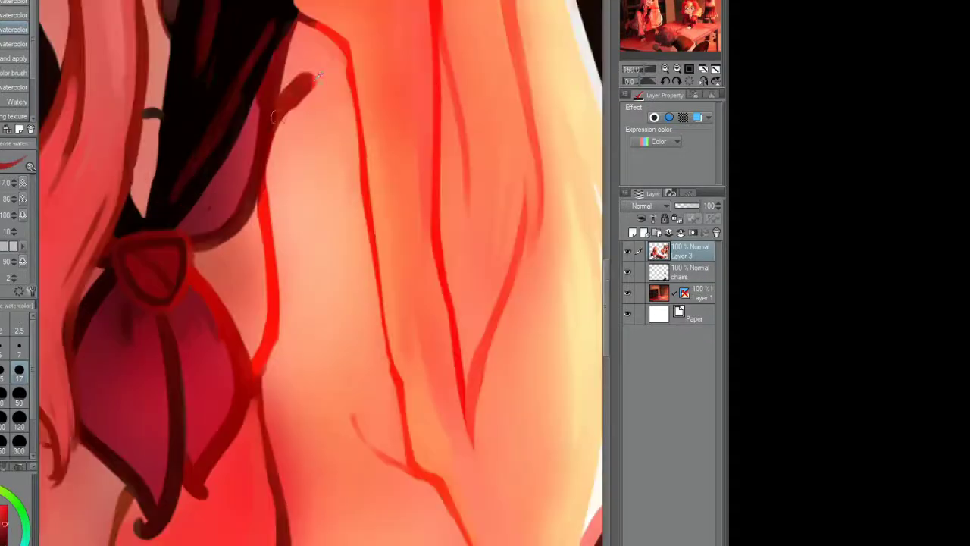
scroll(279, 129, "down", 2)
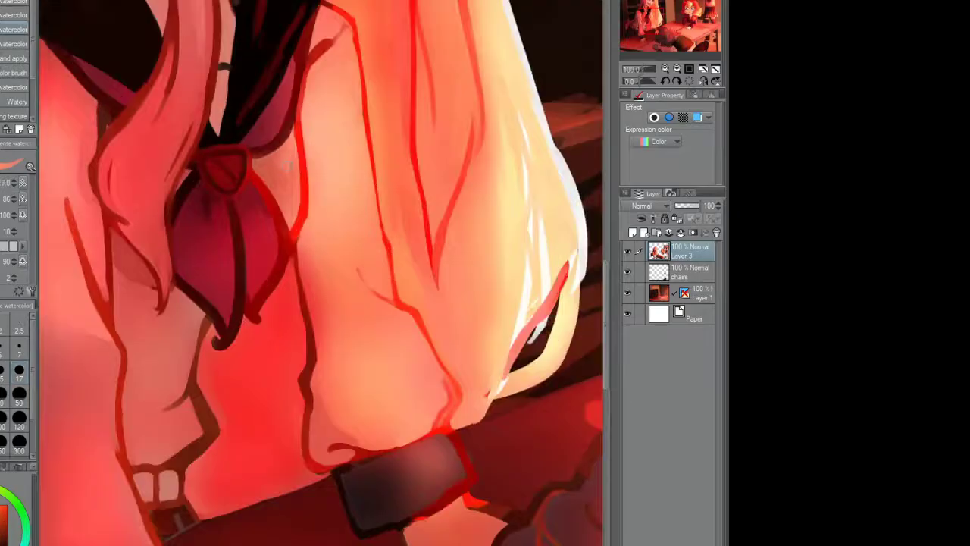
scroll(280, 152, "up", 2)
scroll(319, 240, "down", 2)
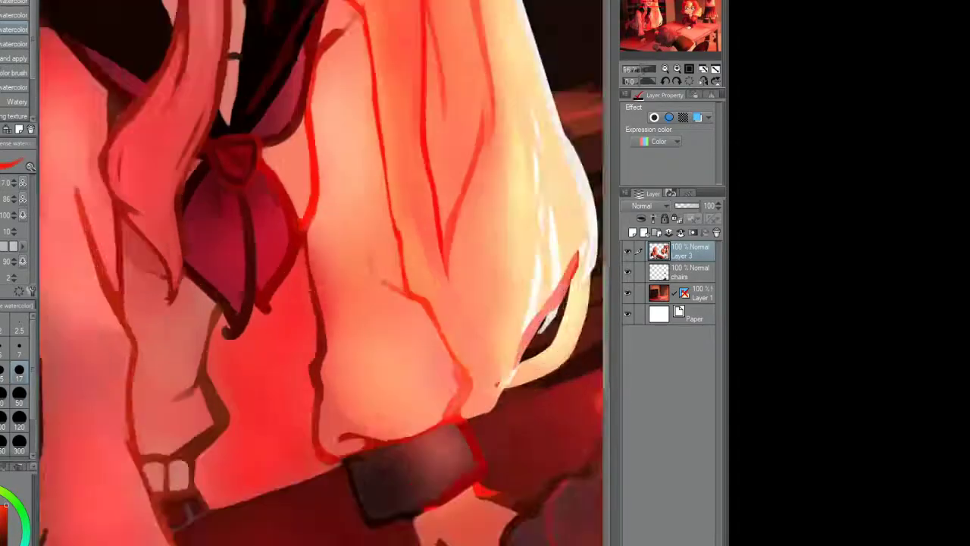
Step: Rework the outline of the sleeve beside the long-haired girl's bow in warmer red tones
scroll(326, 388, "up", 2)
scroll(337, 456, "down", 2)
scroll(316, 266, "up", 2)
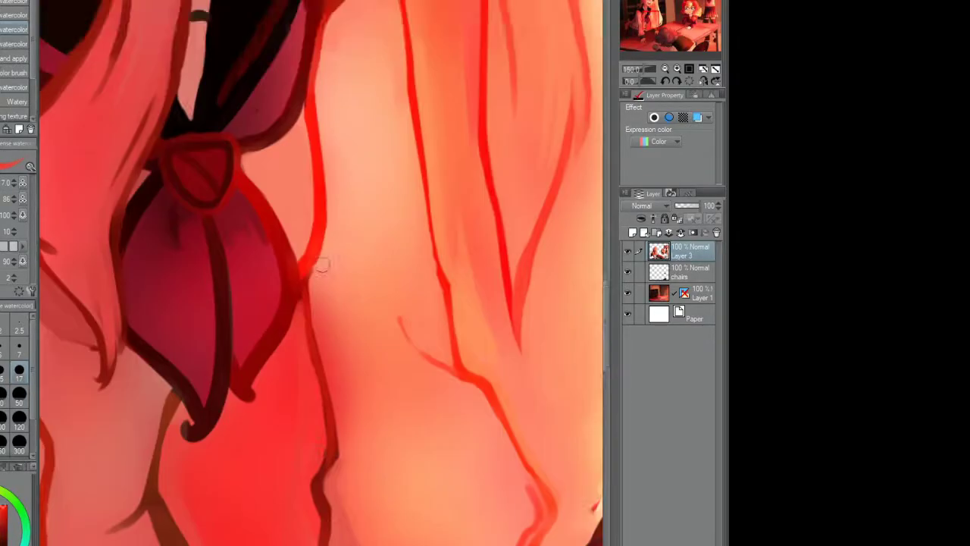
scroll(325, 277, "down", 2)
scroll(312, 130, "up", 2)
Step: Check the long-haired girl's face mirrored, then shade her upper eye whites pale pink and refine the outer eye corners
key("h")
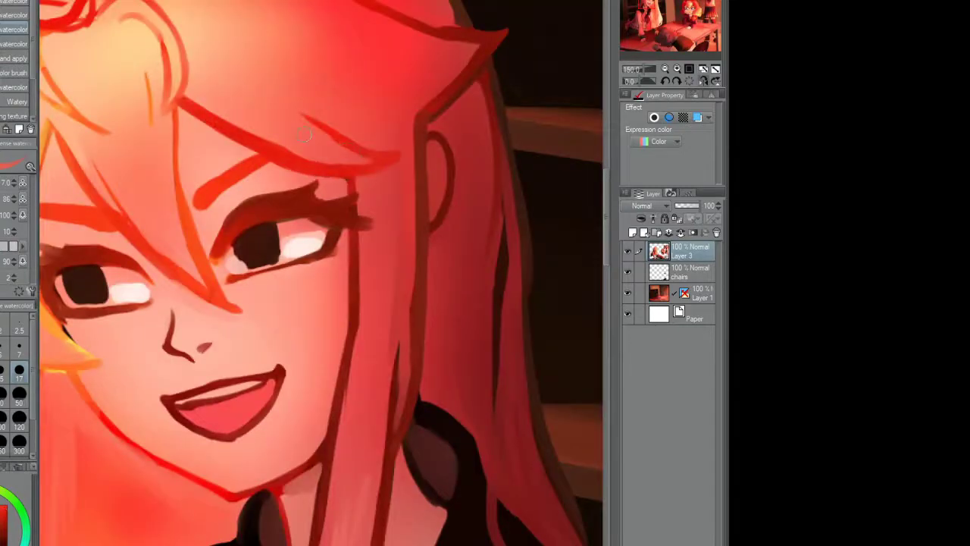
scroll(252, 133, "up", 1)
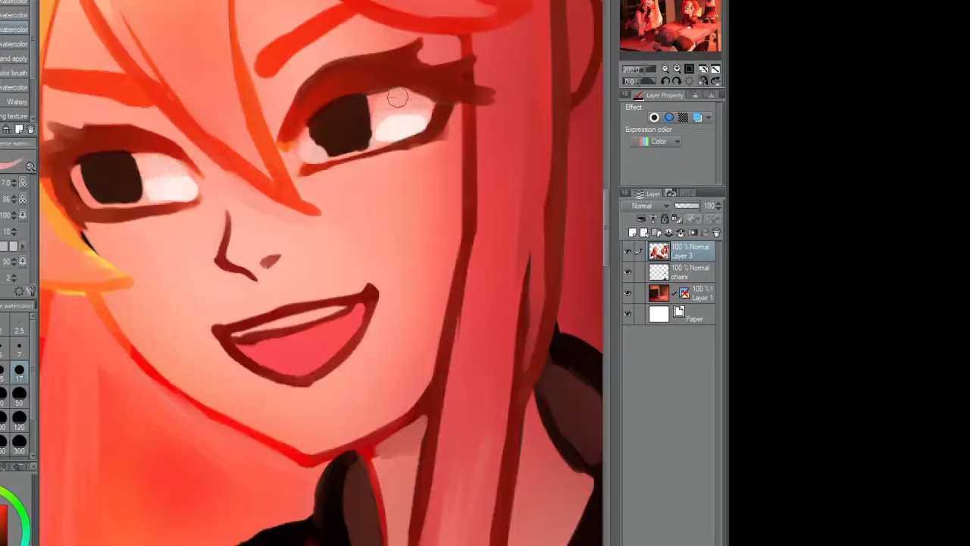
key("h")
scroll(141, 85, "up", 2)
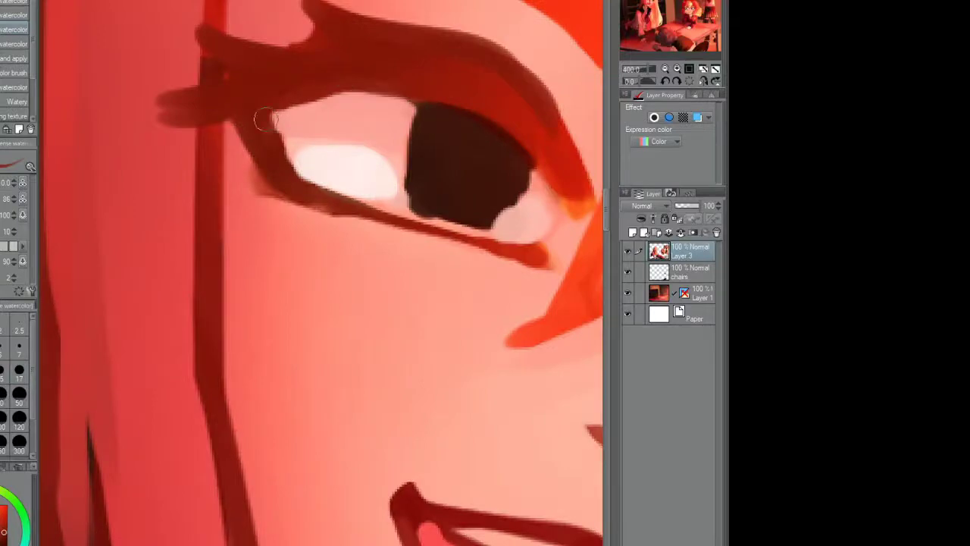
scroll(361, 210, "down", 2)
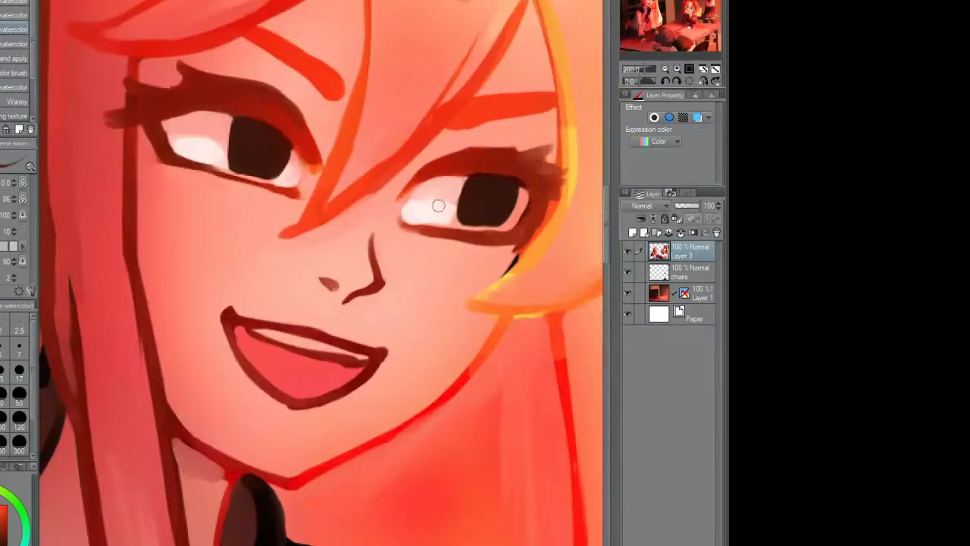
scroll(332, 318, "up", 2)
scroll(332, 318, "down", 2)
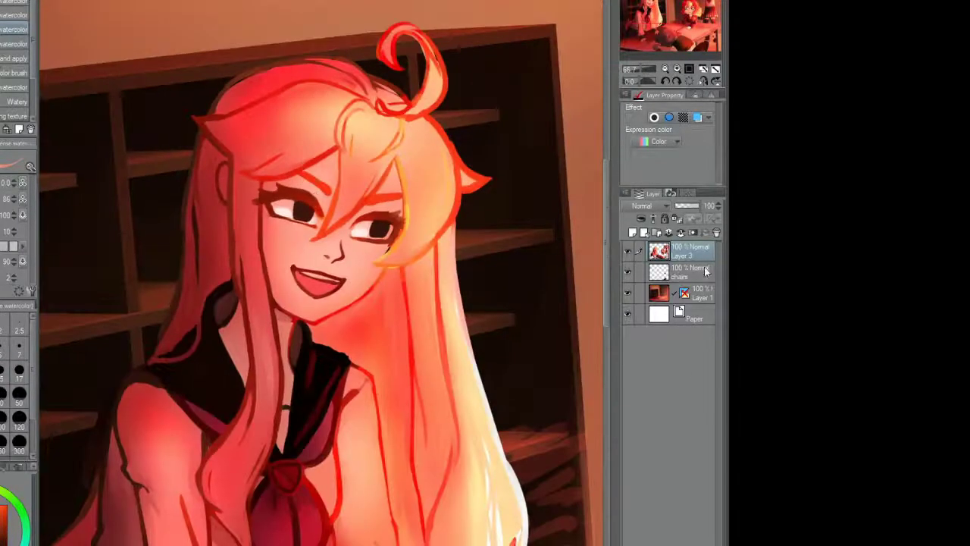
Step: Clean up the hair lines at the base of the long-haired girl's curled strand and blend them into the orange hair
scroll(348, 103, "up", 2)
scroll(347, 104, "down", 2)
scroll(338, 125, "up", 2)
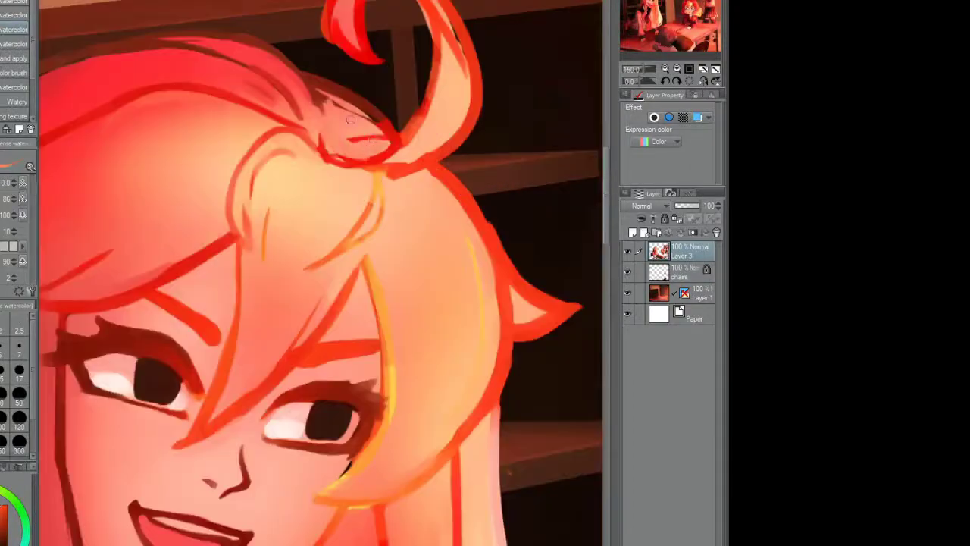
mouse_move(443, 111)
left_mouse_down()
mouse_move(367, 158)
mouse_move(417, 180)
mouse_move(385, 179)
left_mouse_up()
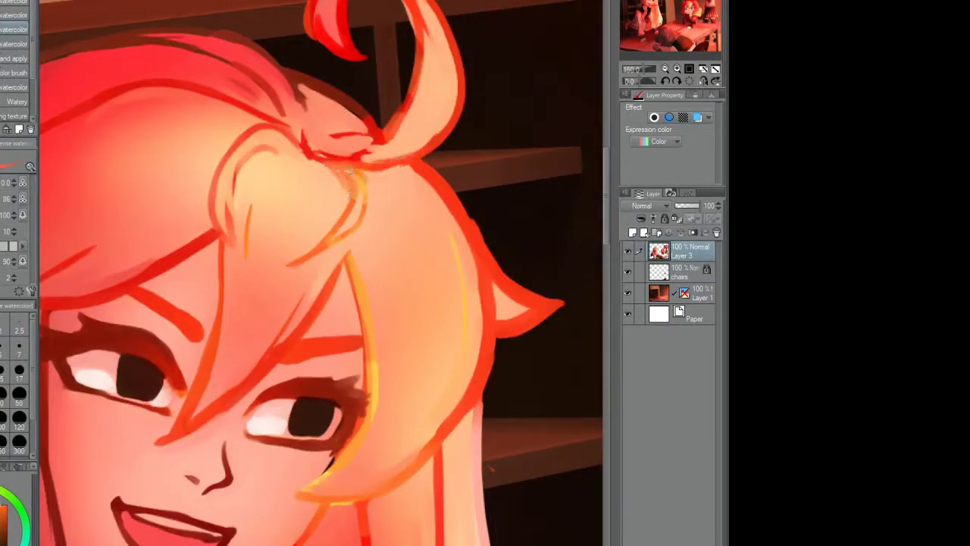
scroll(328, 174, "down", 3)
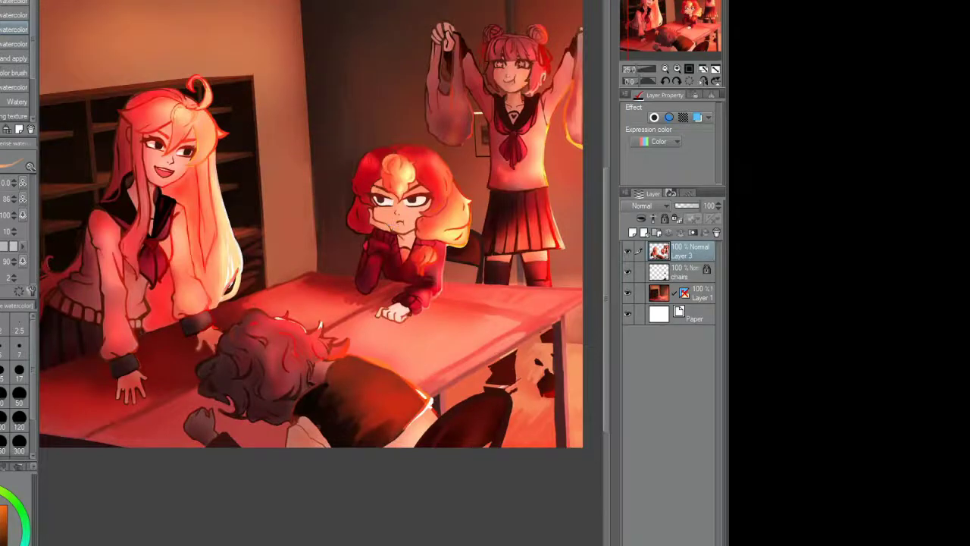
Step: Tidy the skirt hem next to the chair and erase rough edges around the chair back with the Rough eraser
scroll(418, 256, "up", 3)
mouse_move(417, 255)
left_mouse_down()
mouse_move(386, 281)
mouse_move(454, 272)
mouse_move(400, 174)
mouse_move(414, 121)
mouse_move(363, 191)
mouse_move(356, 249)
left_mouse_up()
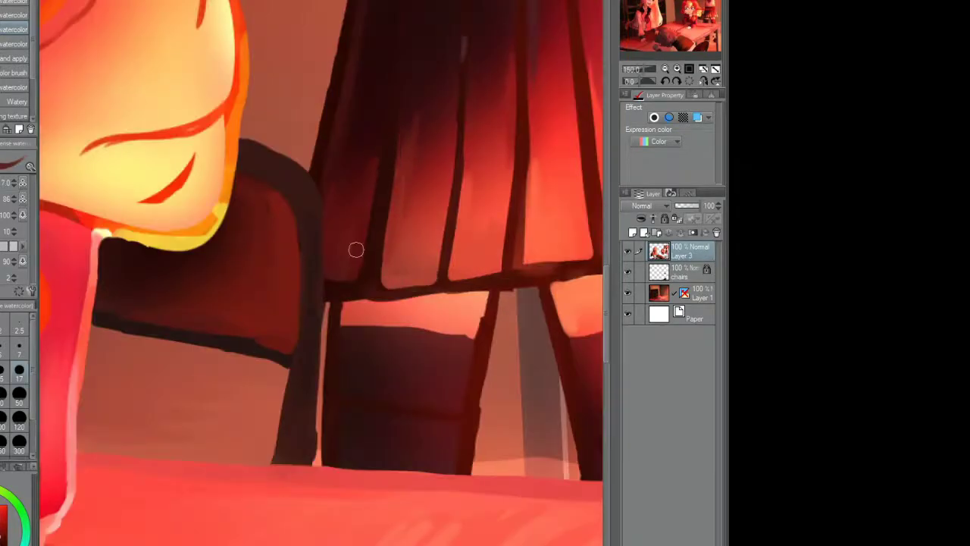
scroll(357, 249, "down", 3)
scroll(371, 250, "up", 3)
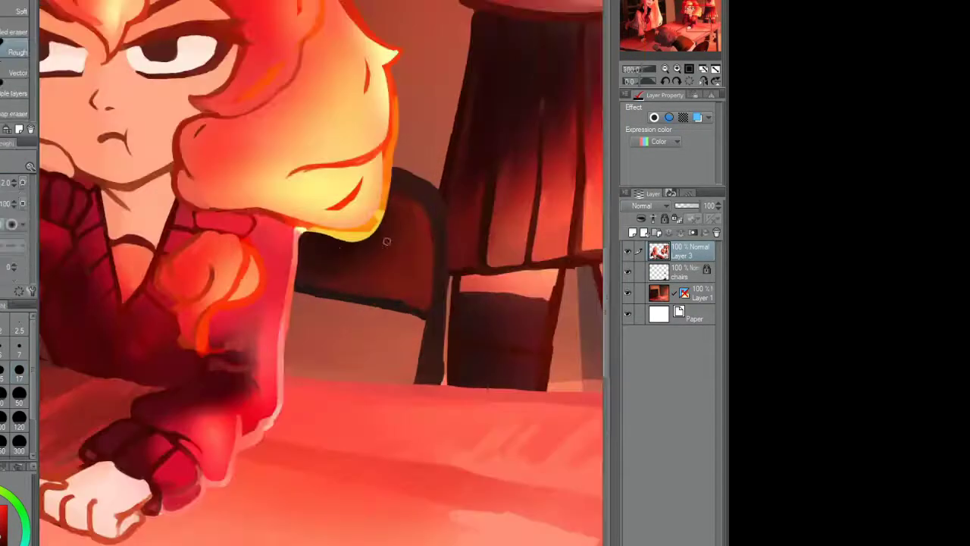
scroll(318, 273, "down", 2)
Step: Add a new layer beneath the character layer for the purple table shadow and lower its opacity to 60%
key("ctrl+shift+n")
scroll(531, 288, "down", 2)
left_click_drag(751, 206, 739, 205)
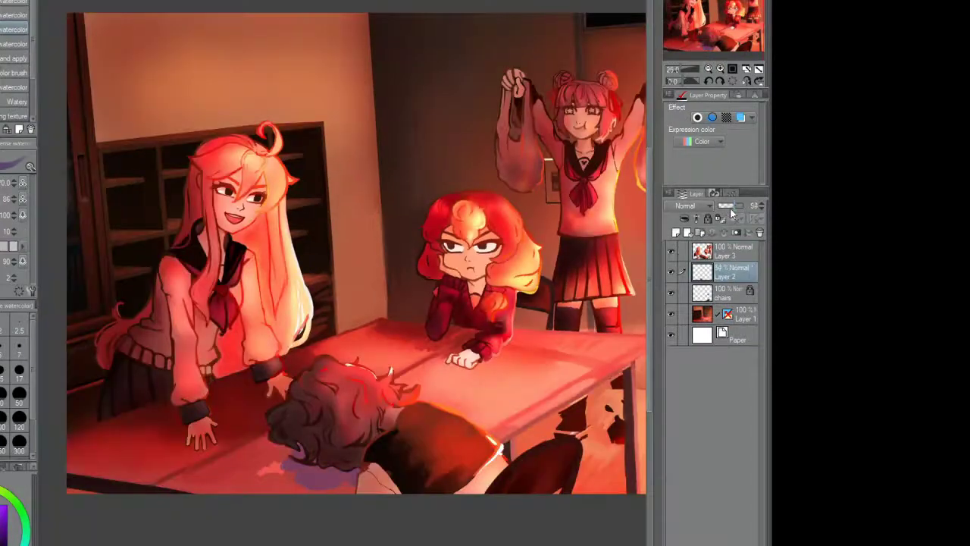
Step: On Layer 3, repaint the standing girl's stockings and leg outlines, covering the horizontal lines across the stockings
left_click(724, 251)
scroll(460, 340, "up", 4)
left_click_drag(414, 185, 448, 368)
left_click_drag(482, 338, 534, 335)
mouse_move(564, 220)
left_mouse_down()
mouse_move(561, 347)
mouse_move(556, 339)
left_mouse_up()
left_click_drag(565, 152, 578, 370)
left_click_drag(560, 220, 554, 146)
scroll(378, 178, "up", 2)
left_click_drag(379, 177, 366, 388)
left_click_drag(182, 219, 174, 401)
mouse_move(179, 248)
left_mouse_down()
mouse_move(177, 296)
mouse_move(303, 307)
left_mouse_up()
Step: Refine the thigh and inner leg outlines of the standing girl just below the skirt hem
scroll(281, 240, "up", 3)
scroll(279, 289, "down", 3)
scroll(303, 307, "down", 2)
scroll(322, 173, "up", 2)
scroll(322, 173, "up", 2)
left_click_drag(424, 186, 356, 280)
left_click_drag(357, 197, 364, 341)
scroll(364, 341, "down", 4)
scroll(461, 414, "up", 3)
scroll(419, 316, "up", 2)
Step: Erase the rough inner edge of the leg outline and touch up the stocking tops and shading with the brush
key("e")
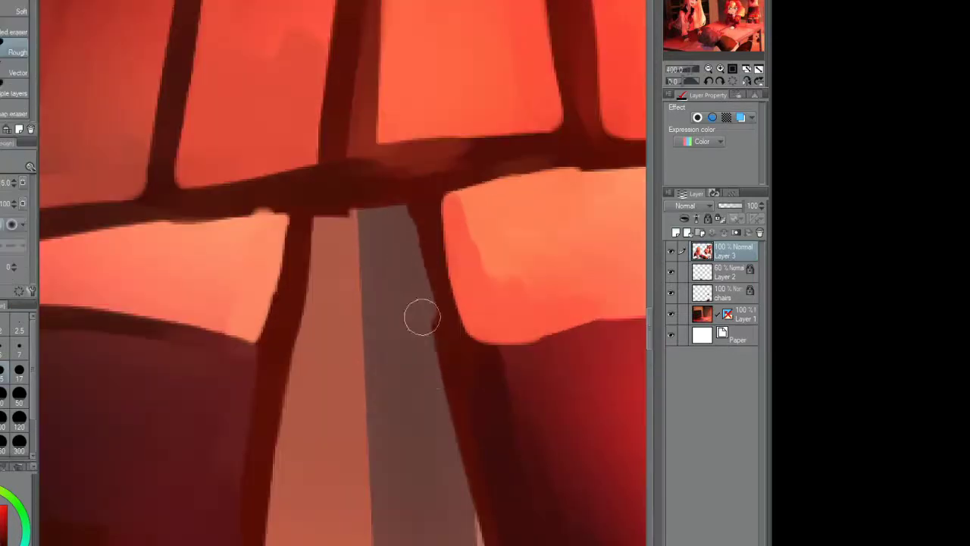
scroll(420, 316, "down", 5)
scroll(390, 362, "up", 3)
key("b")
left_click_drag(375, 355, 540, 343)
left_click_drag(519, 494, 494, 472)
scroll(373, 410, "down", 4)
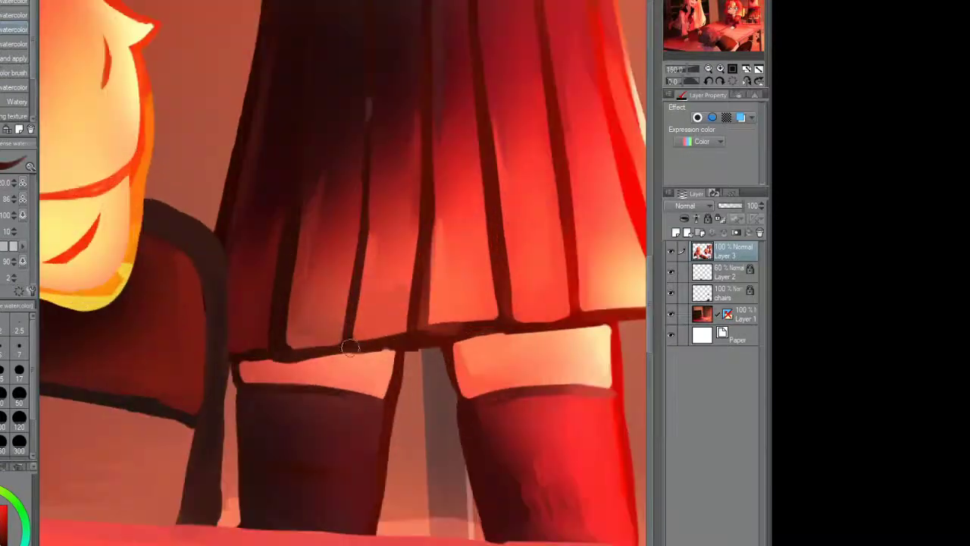
Step: Touch up the pleat lines and the lit hem corner of the standing girl's skirt
scroll(278, 351, "up", 3)
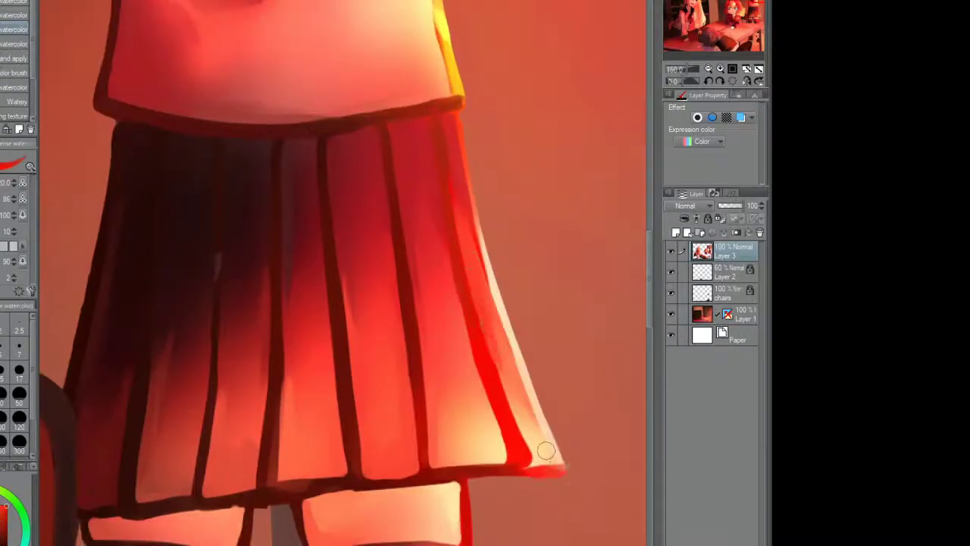
scroll(322, 396, "down", 3)
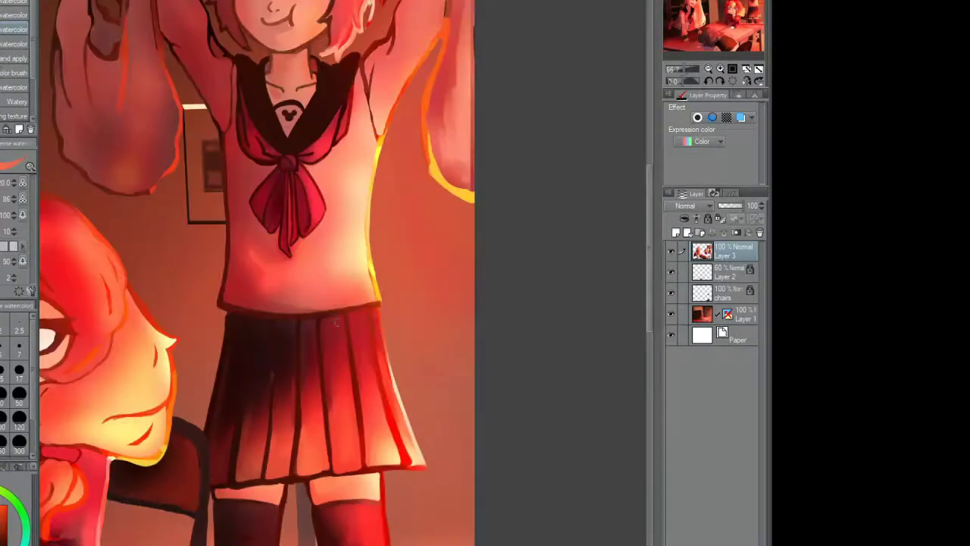
scroll(350, 269, "up", 3)
scroll(273, 330, "down", 3)
Step: Repaint the seated red-haired girl's pupils and eye highlights and refine the edges of her eyes
scroll(228, 242, "up", 3)
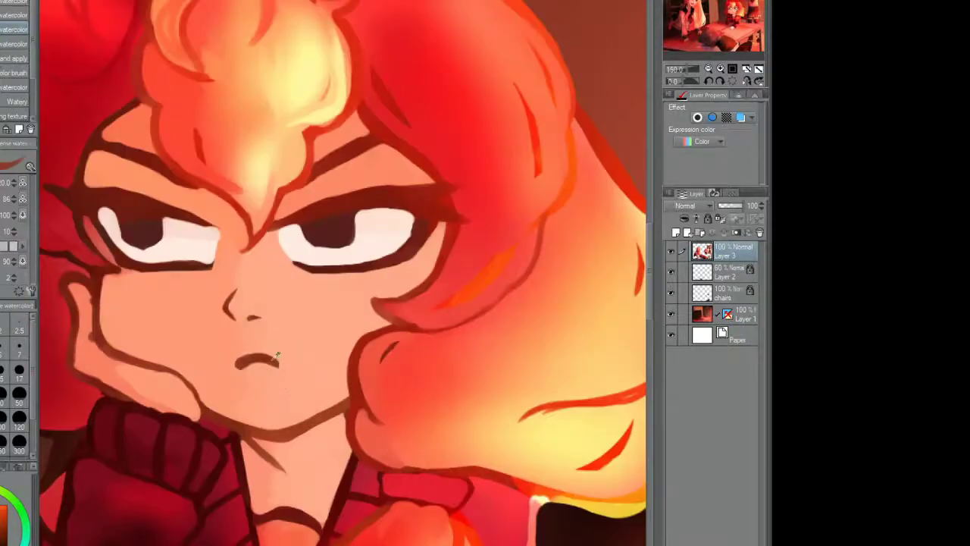
mouse_move(352, 231)
left_mouse_down()
mouse_move(322, 242)
mouse_move(349, 246)
left_mouse_up()
mouse_move(178, 220)
left_mouse_down()
mouse_move(185, 241)
mouse_move(167, 215)
left_mouse_up()
mouse_move(380, 198)
left_mouse_down()
mouse_move(382, 231)
mouse_move(390, 224)
left_mouse_up()
scroll(379, 227, "down", 3)
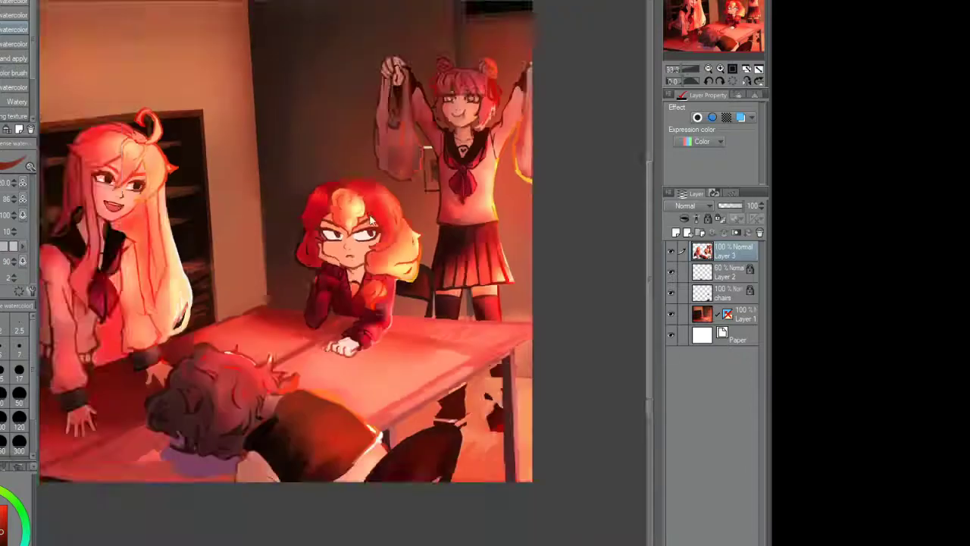
Step: Clean up the shadowed side of the seated girl's hair, adding a small outward flick and repainting its outline and strands
scroll(341, 189, "up", 4)
left_click_drag(308, 163, 344, 106)
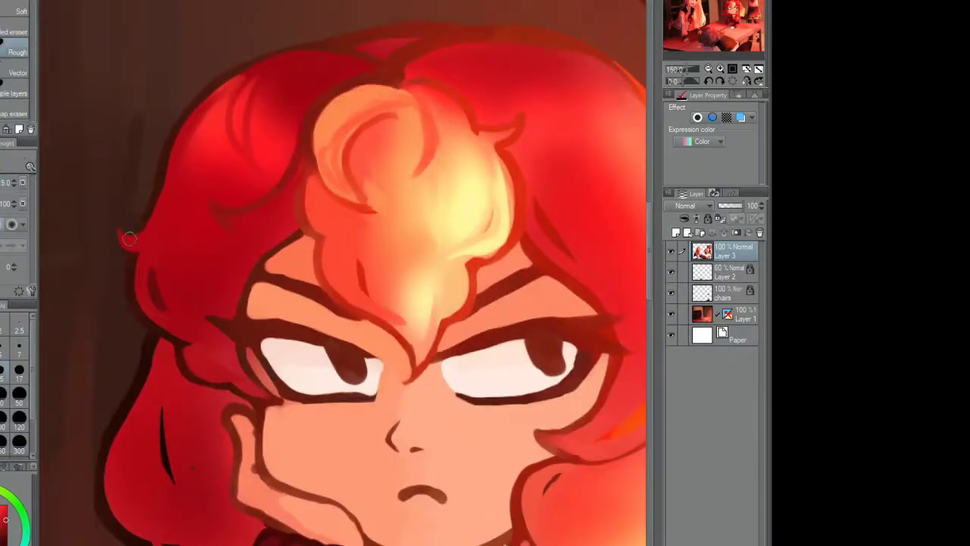
scroll(129, 223, "down", 3)
scroll(237, 177, "up", 3)
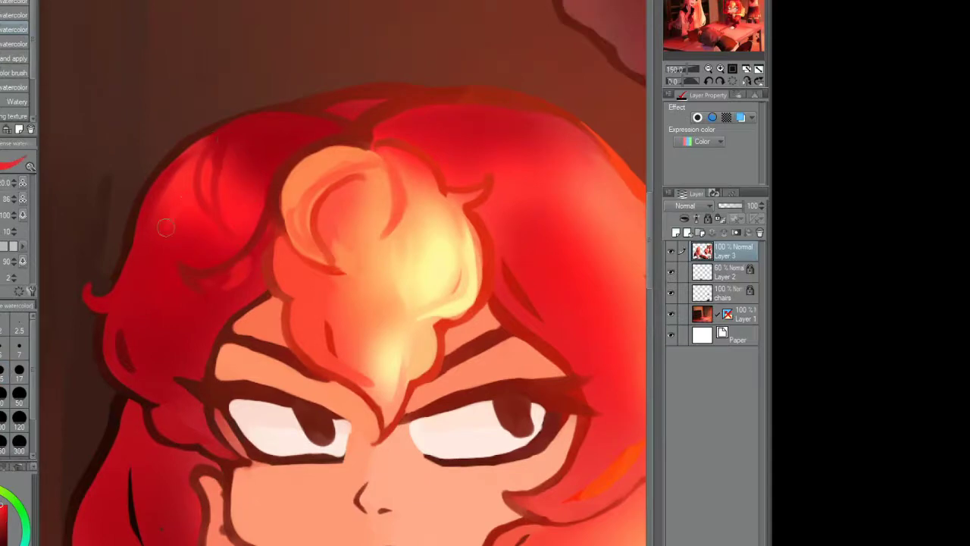
scroll(172, 219, "down", 3)
scroll(287, 164, "up", 3)
mouse_move(280, 163)
left_mouse_down()
mouse_move(288, 197)
mouse_move(308, 216)
mouse_move(299, 214)
left_mouse_up()
left_click_drag(205, 224, 178, 364)
scroll(182, 304, "down", 3)
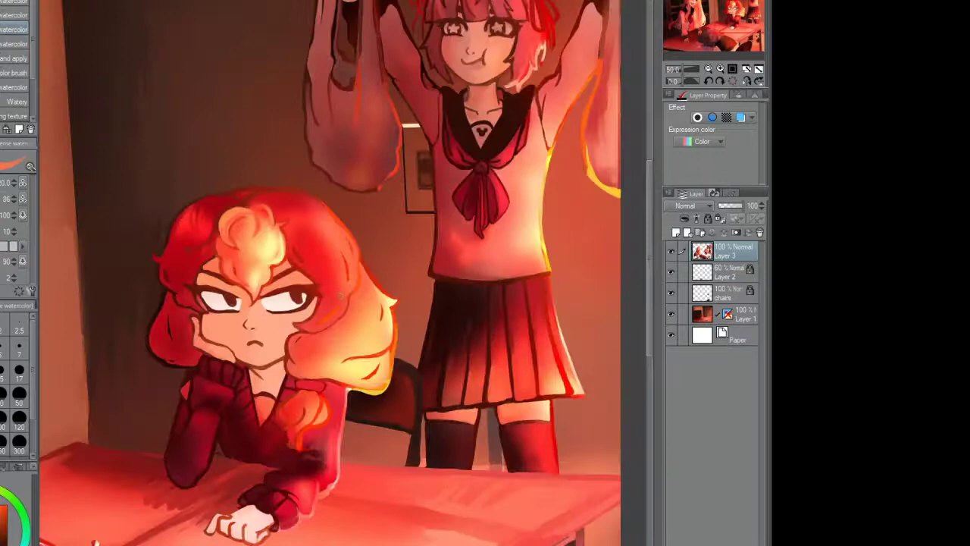
Step: Paint pale orange-yellow streaks into the lit lower lock of the seated girl's hair
scroll(179, 175, "up", 3)
scroll(179, 175, "down", 3)
scroll(332, 231, "up", 3)
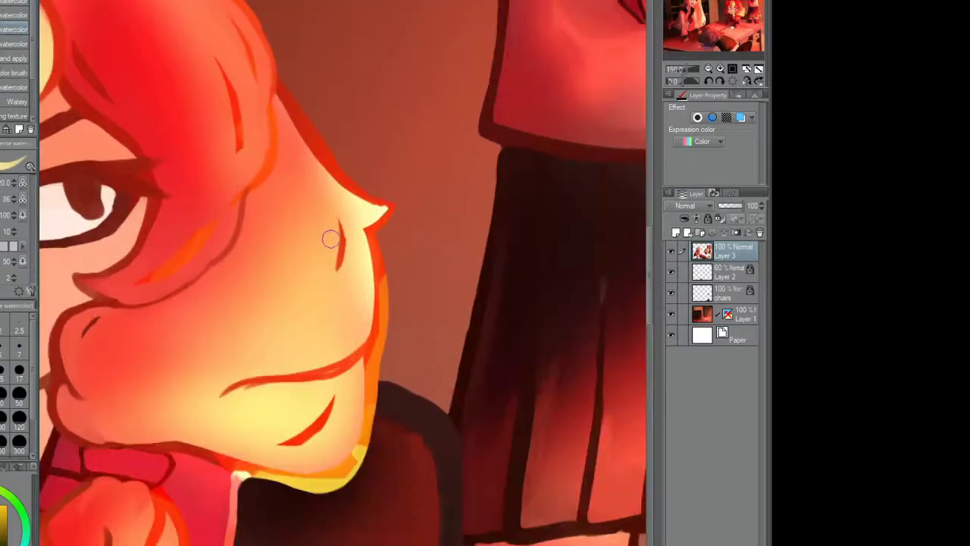
mouse_move(285, 319)
left_mouse_down()
mouse_move(227, 321)
mouse_move(264, 236)
left_mouse_up()
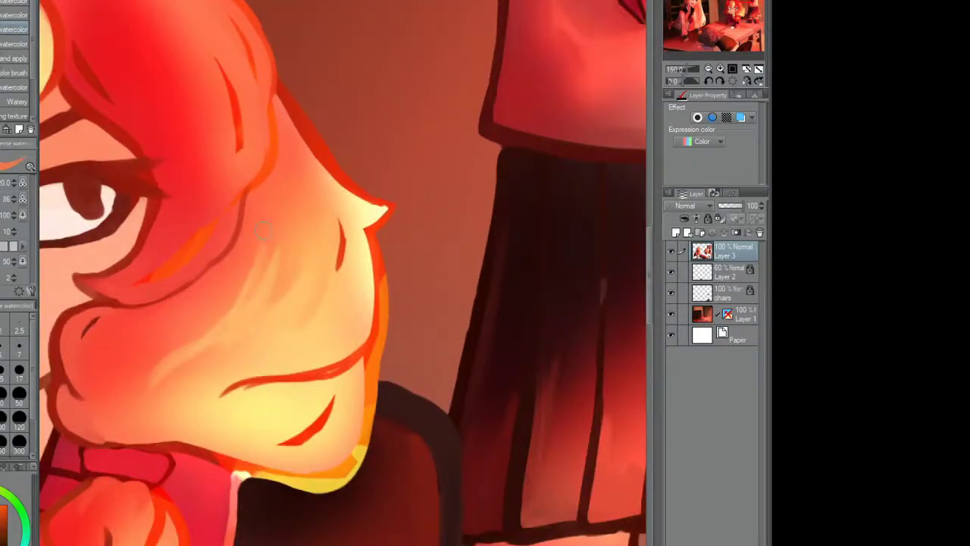
Step: Refine the outline around the pointed flick of the lit hair lock and round out the curve beneath it
key("e")
scroll(316, 181, "up", 2)
key("b")
left_click_drag(372, 275, 337, 264)
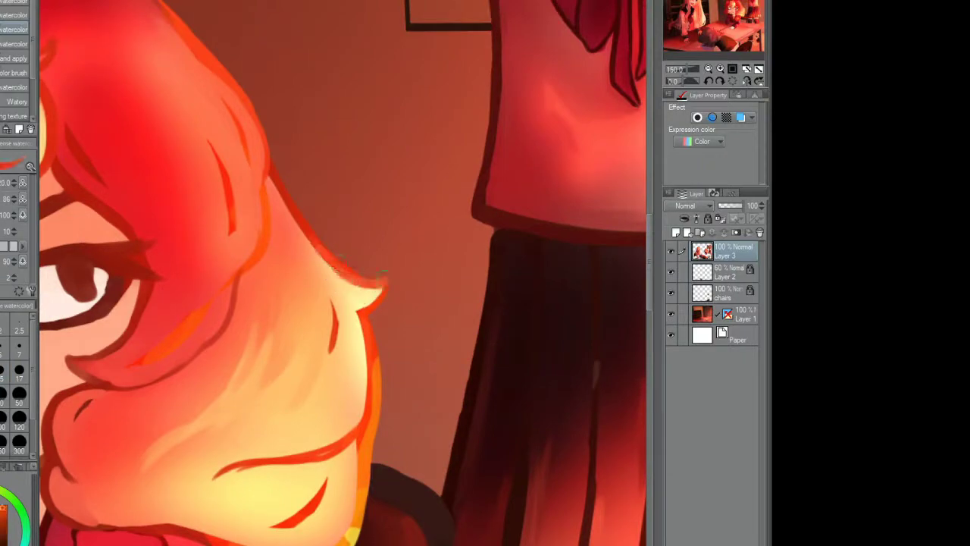
left_click_drag(374, 356, 357, 318)
scroll(364, 341, "down", 4)
scroll(243, 454, "up", 4)
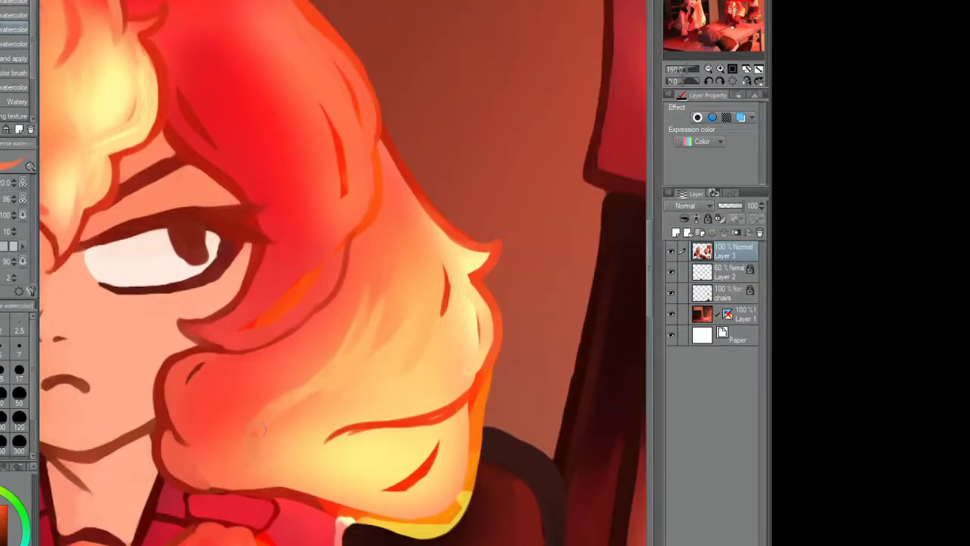
scroll(374, 368, "down", 4)
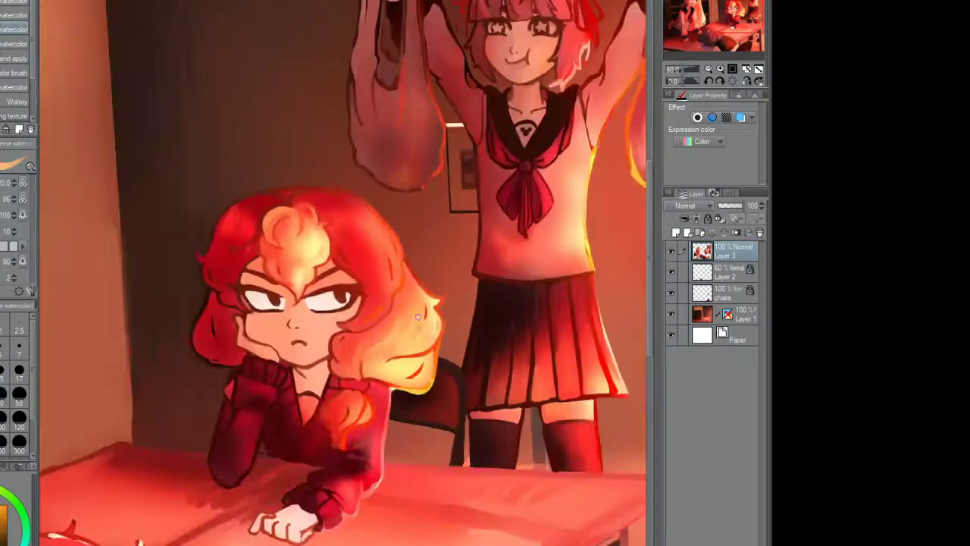
Step: Paint extra strands on the crown of the seated girl's hair and touch up the side of the standing girl's sweater
scroll(372, 305, "up", 3)
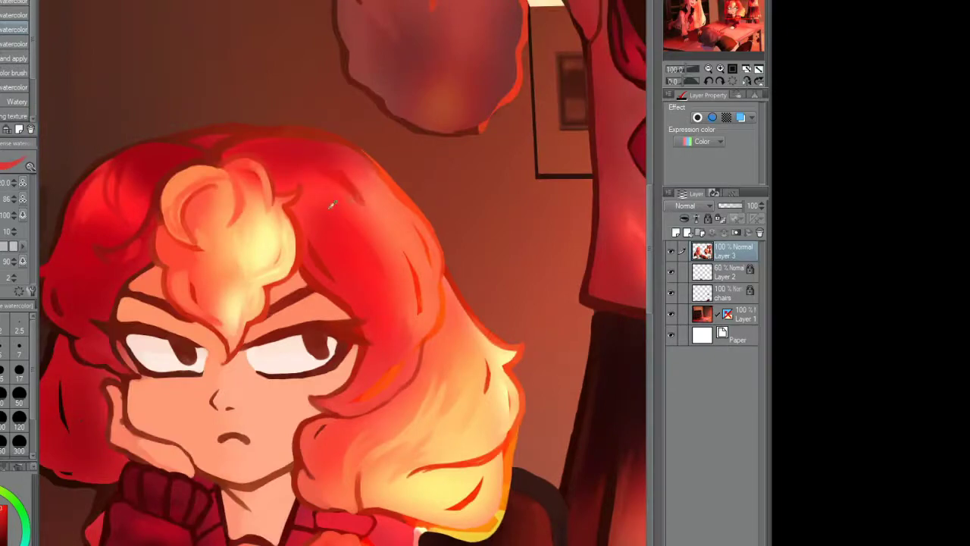
scroll(314, 200, "down", 4)
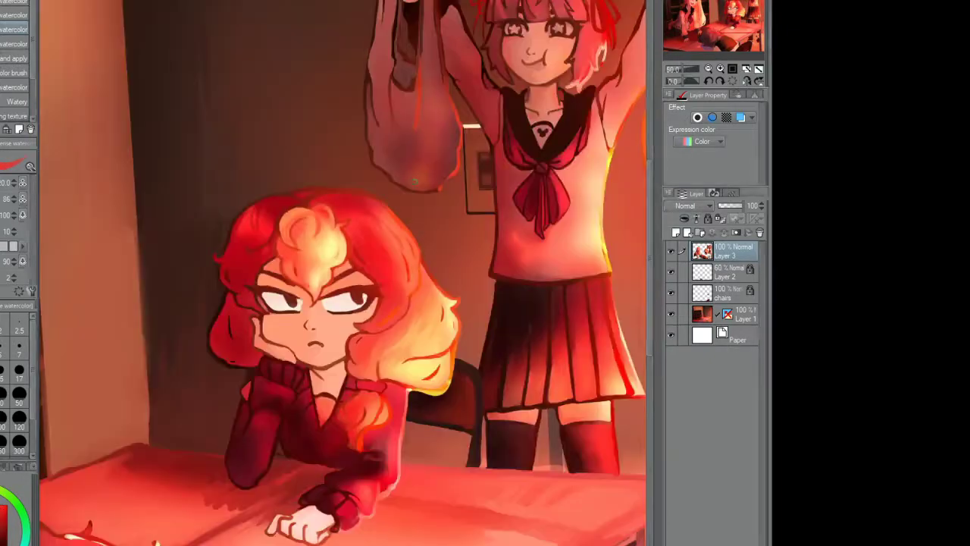
scroll(468, 196, "up", 4)
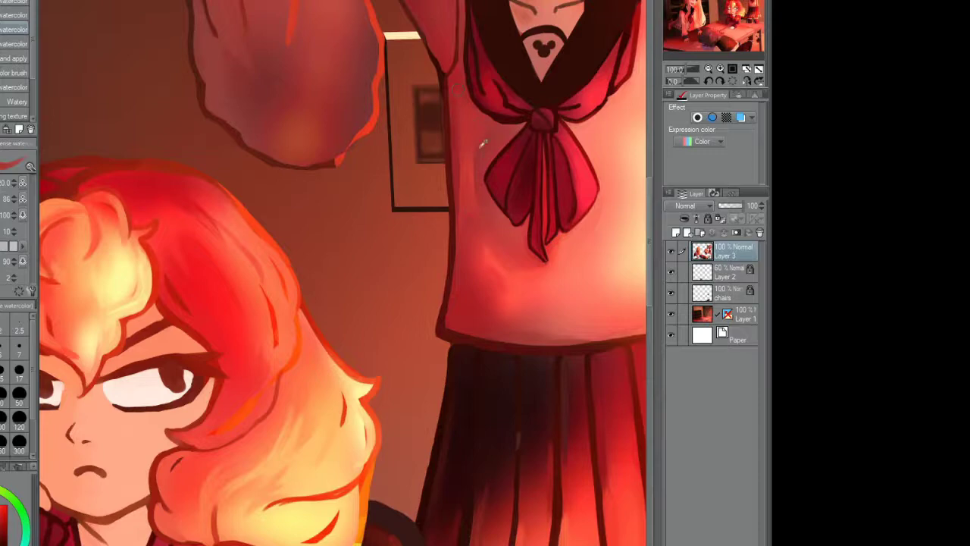
scroll(478, 174, "down", 4)
Step: Paint over the standing girl's mouth and cheek shading with smooth, warm skin tones
scroll(533, 110, "up", 4)
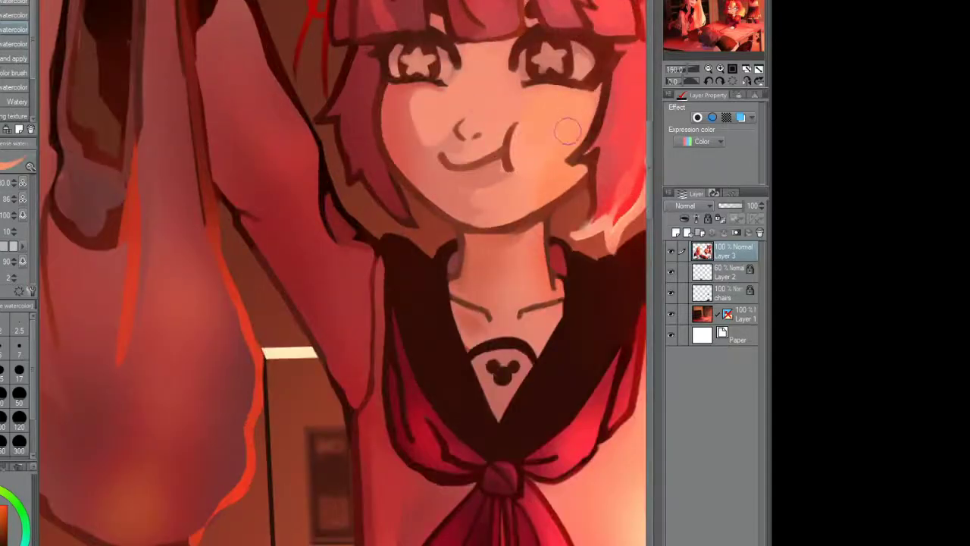
mouse_move(528, 192)
left_mouse_down()
mouse_move(488, 178)
mouse_move(442, 121)
mouse_move(478, 201)
mouse_move(494, 175)
mouse_move(422, 139)
mouse_move(487, 162)
left_mouse_up()
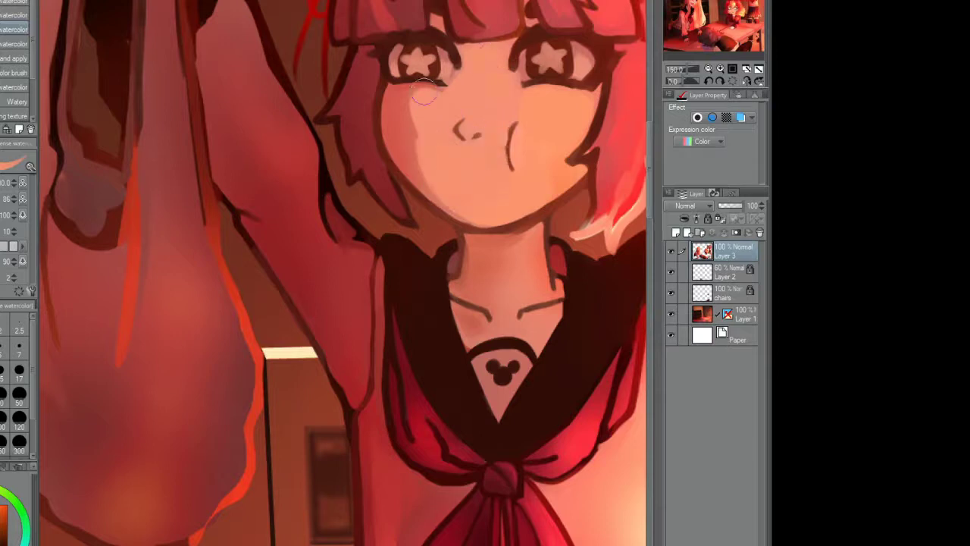
mouse_move(424, 93)
left_mouse_down()
mouse_move(386, 94)
mouse_move(409, 166)
left_mouse_up()
left_click_drag(517, 106, 468, 144)
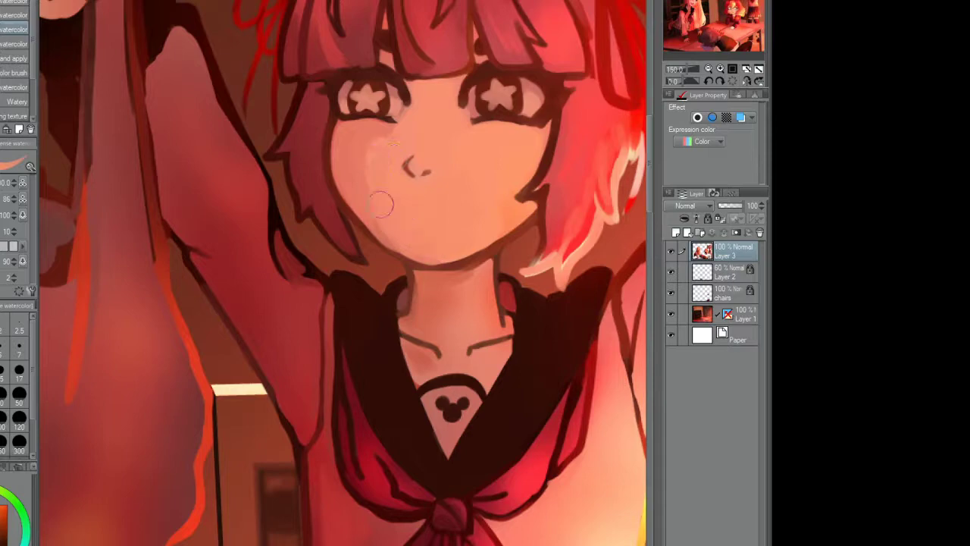
left_click_drag(381, 203, 364, 199)
Step: Refine the standing girl's nose and jawline and blend the skin of her lower face
scroll(363, 199, "up", 2)
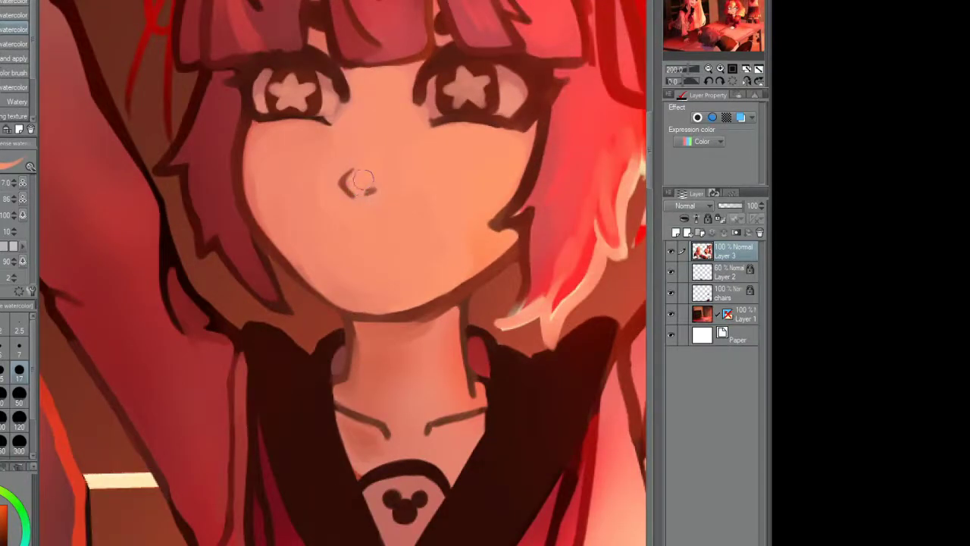
scroll(381, 143, "down", 2)
scroll(317, 213, "up", 2)
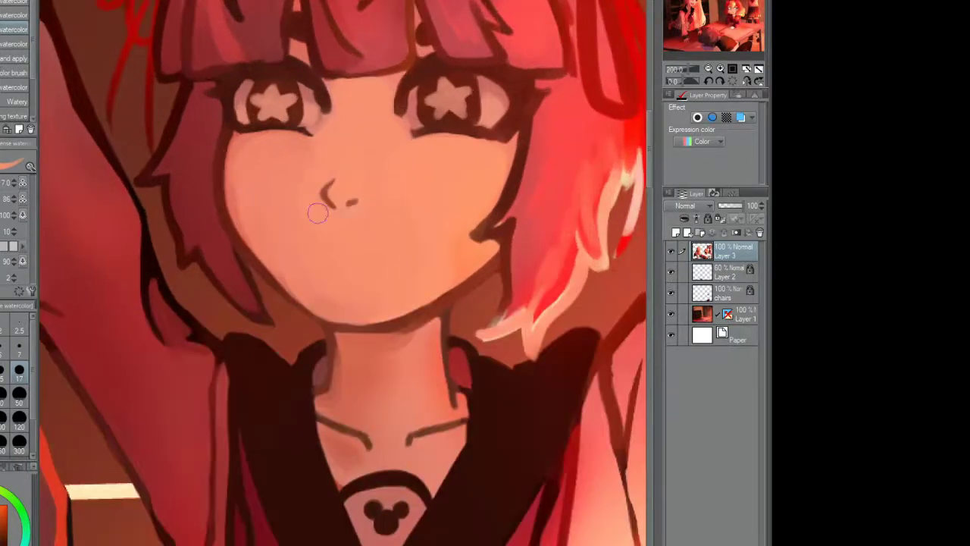
scroll(353, 206, "down", 1)
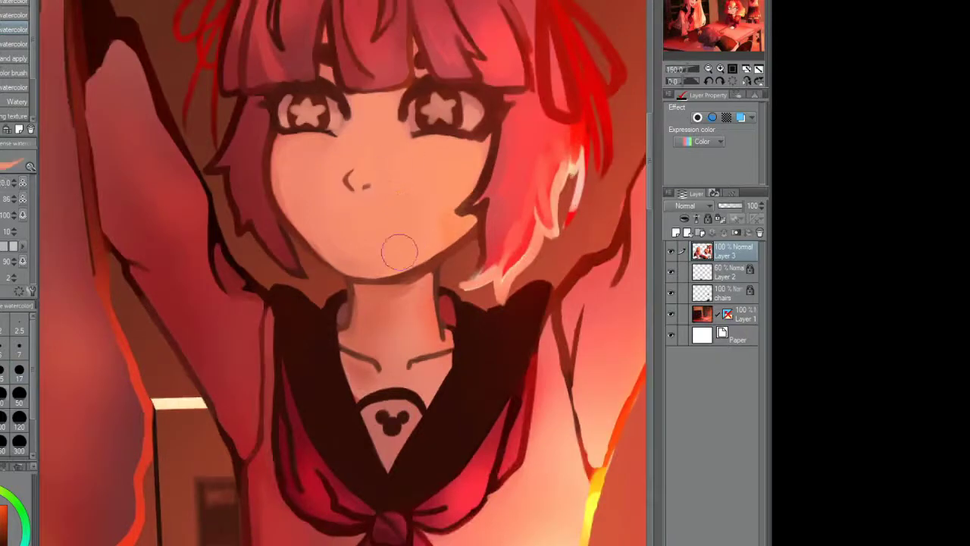
scroll(377, 199, "down", 3)
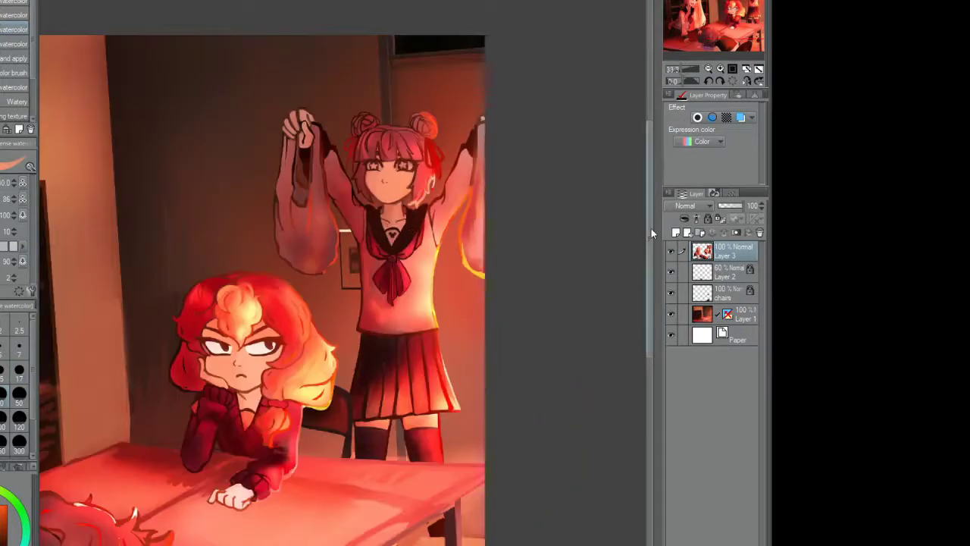
Step: Repaint the lit side of the standing girl's bangs beside the red ribbon, blending the strands and shading
scroll(374, 110, "up", 4)
left_click_drag(375, 111, 408, 188)
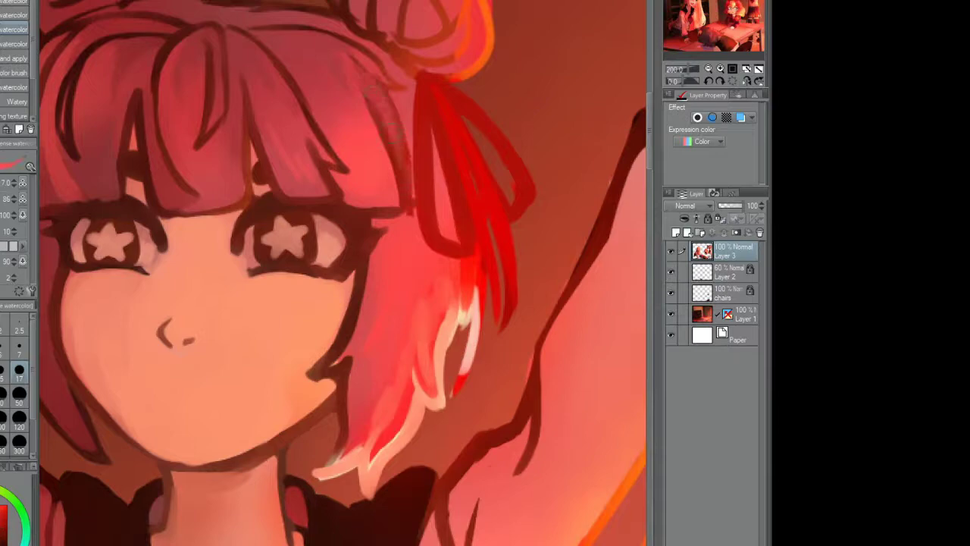
scroll(361, 114, "down", 3)
scroll(331, 116, "up", 3)
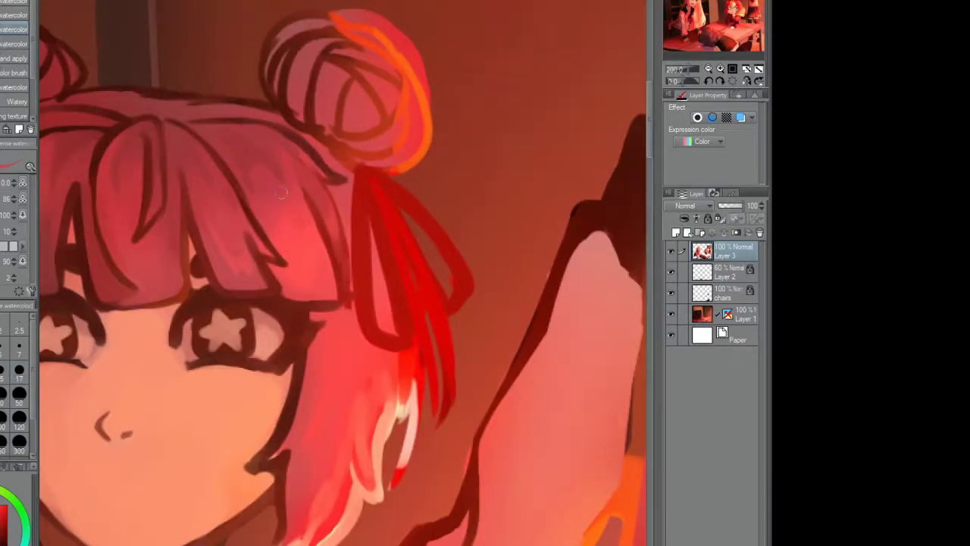
left_click_drag(280, 193, 243, 234)
Step: Paint over the inner line art of both hair buns with flat pink and red shading
mouse_move(250, 160)
left_mouse_down()
mouse_move(243, 106)
mouse_move(295, 76)
left_mouse_up()
mouse_move(348, 189)
left_mouse_down()
mouse_move(298, 167)
mouse_move(346, 137)
mouse_move(326, 100)
left_mouse_up()
left_click_drag(228, 96, 265, 163)
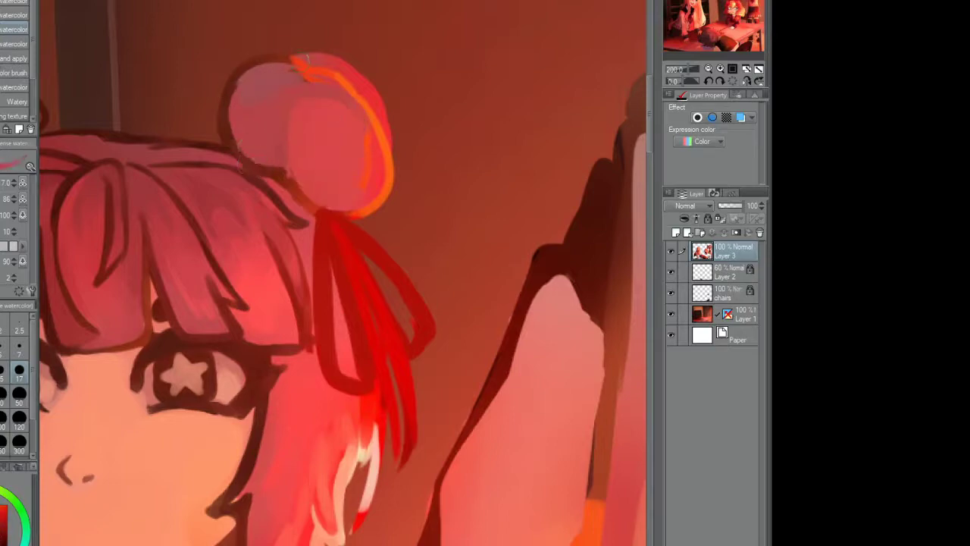
left_click_drag(315, 145, 592, 114)
left_click_drag(288, 83, 235, 99)
left_click_drag(198, 68, 205, 152)
left_click_drag(266, 53, 227, 91)
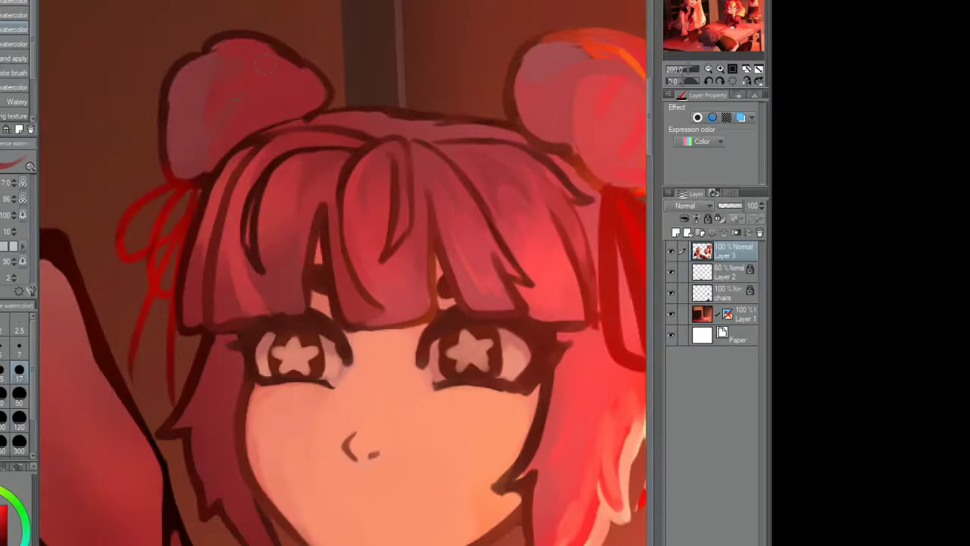
Step: Repaint the standing girl's neck shading and redraw her collarbones and chin outline
key("ctrl+minus")
key("ctrl+minus")
key("ctrl+plus")
key("ctrl+minus")
key("ctrl+plus")
key("ctrl+plus")
left_click_drag(347, 220, 357, 319)
left_click_drag(227, 288, 235, 341)
mouse_move(221, 328)
left_mouse_down()
mouse_move(273, 357)
mouse_move(261, 351)
left_mouse_up()
left_click_drag(368, 326, 281, 368)
key("ctrl+minus")
key("ctrl+plus")
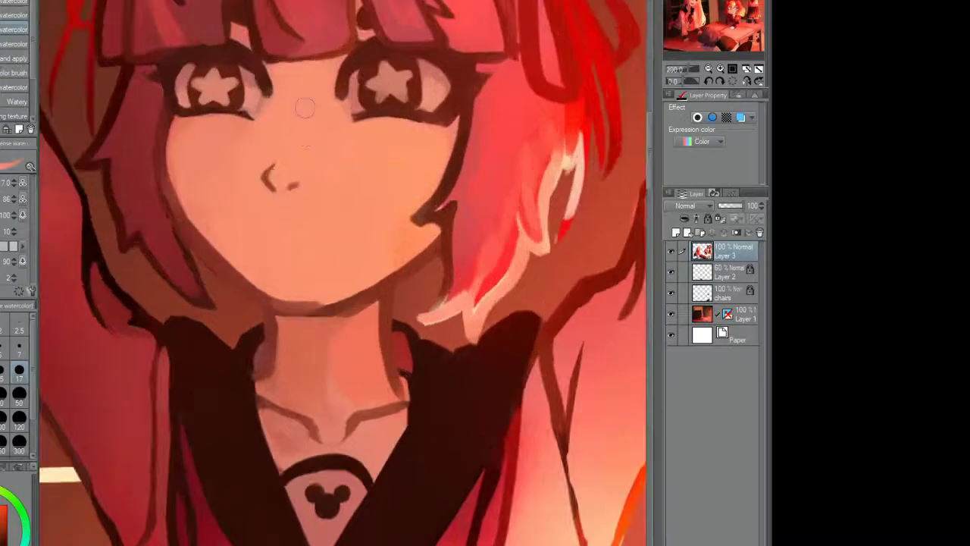
Step: Smooth the skin around the standing girl's nose and lower face with a larger brush
key("]")
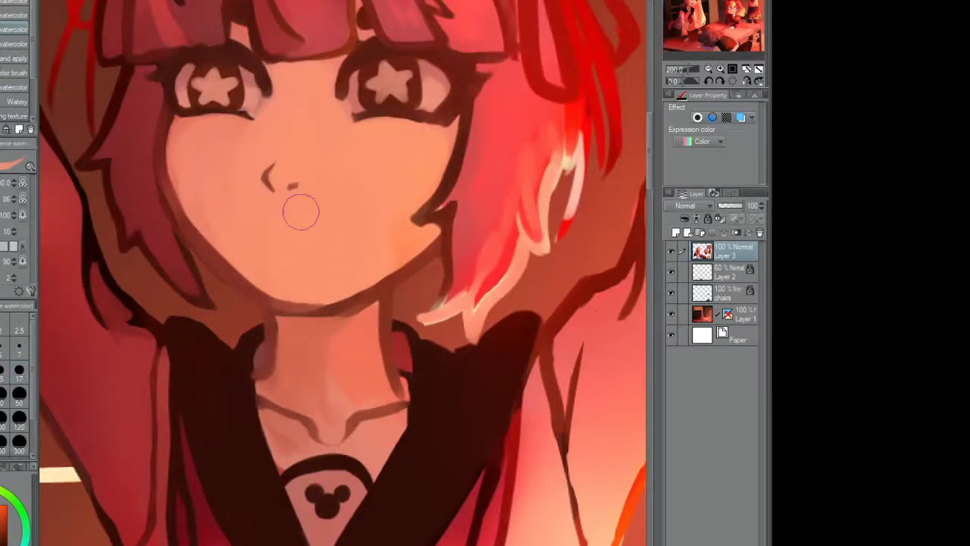
key("ctrl+minus")
key("ctrl+plus")
key("ctrl+minus")
Step: Erase rough edges around the standing girl's raised hand and sleeve
key("e")
key("ctrl+minus")
key("ctrl+minus")
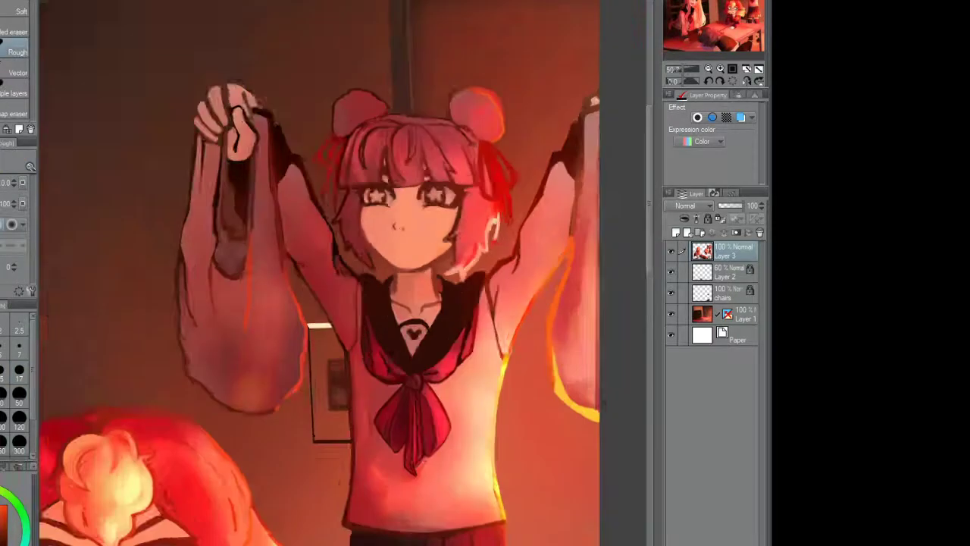
Step: Paint reddish-brown highlight strokes into the dark sailor collar of the standing girl's uniform
key("ctrl+plus")
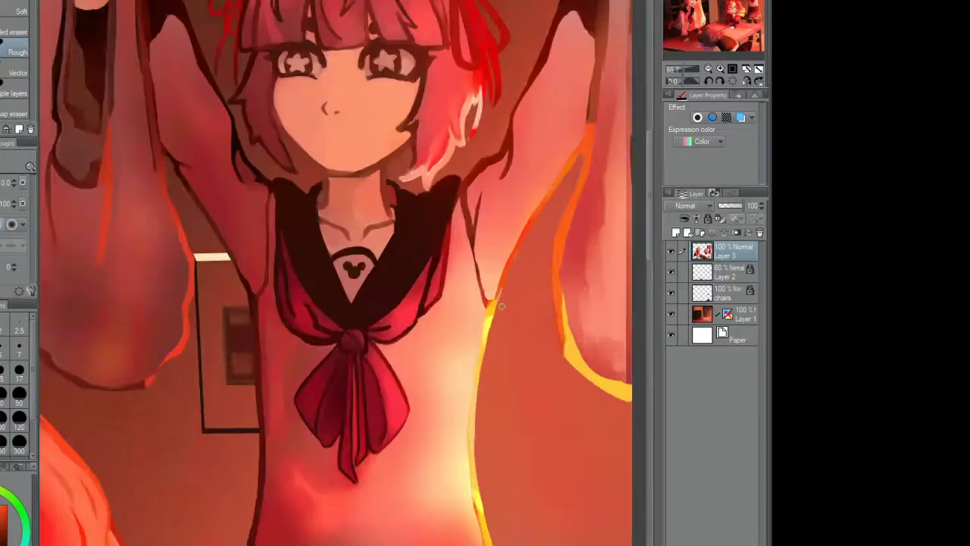
key("ctrl+plus")
key("b")
key("ctrl+plus")
mouse_move(394, 170)
left_mouse_down()
mouse_move(298, 324)
mouse_move(206, 397)
mouse_move(215, 383)
left_mouse_up()
mouse_move(470, 114)
left_mouse_down()
mouse_move(434, 161)
mouse_move(438, 231)
left_mouse_up()
left_click_drag(458, 163, 455, 204)
mouse_move(519, 60)
left_mouse_down()
mouse_move(504, 113)
mouse_move(494, 86)
left_mouse_up()
mouse_move(437, 217)
left_mouse_down()
mouse_move(433, 250)
mouse_move(450, 303)
mouse_move(460, 273)
mouse_move(454, 280)
left_mouse_up()
scroll(470, 205, "down", 3)
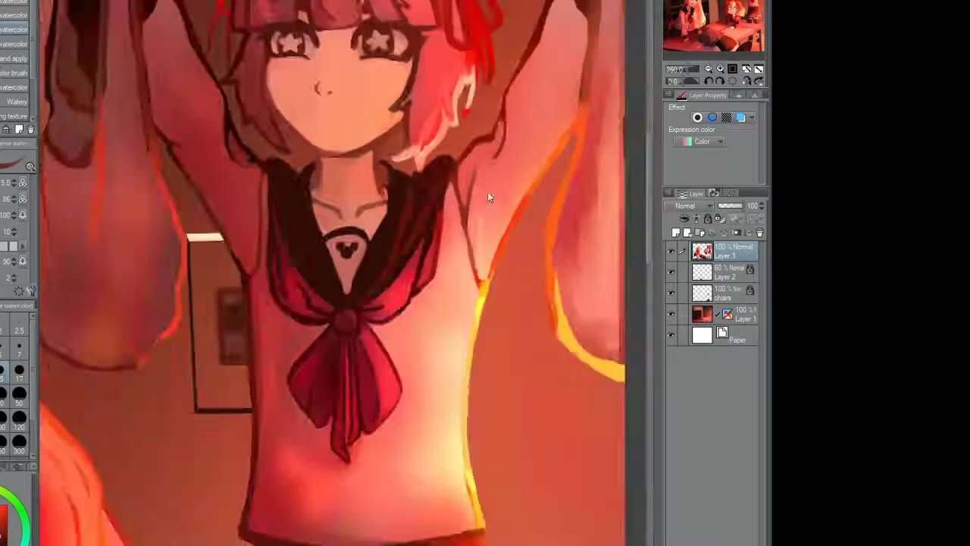
Step: Paint soft fold shading at the shoulder and underarm of the standing girl's raised sleeve beside her hair
scroll(485, 197, "up", 3)
left_click_drag(444, 208, 424, 296)
mouse_move(441, 242)
left_mouse_down()
mouse_move(437, 274)
mouse_move(421, 337)
left_mouse_up()
scroll(424, 319, "down", 2)
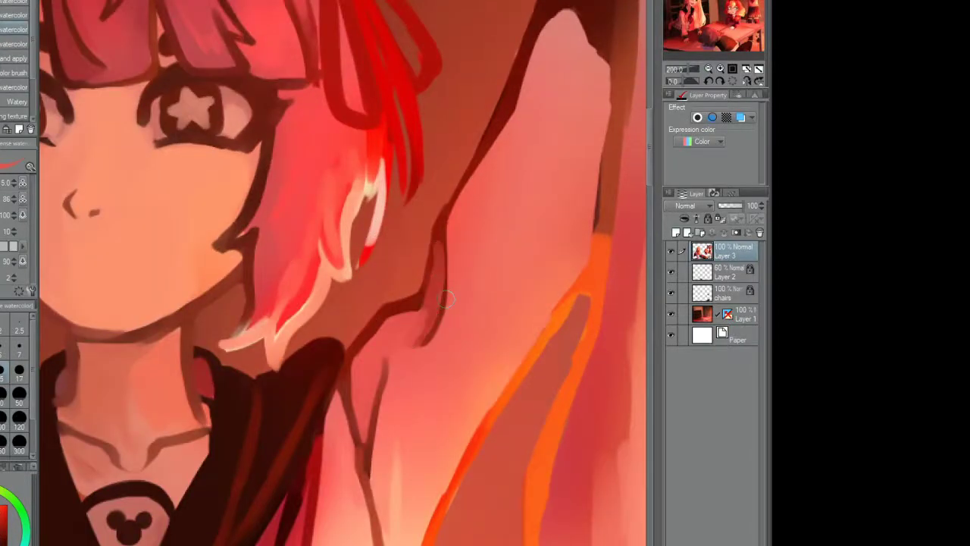
scroll(476, 157, "up", 2)
left_click_drag(455, 168, 413, 304)
mouse_move(485, 167)
left_mouse_down()
mouse_move(464, 203)
mouse_move(527, 227)
mouse_move(522, 269)
left_mouse_up()
scroll(476, 166, "down", 3)
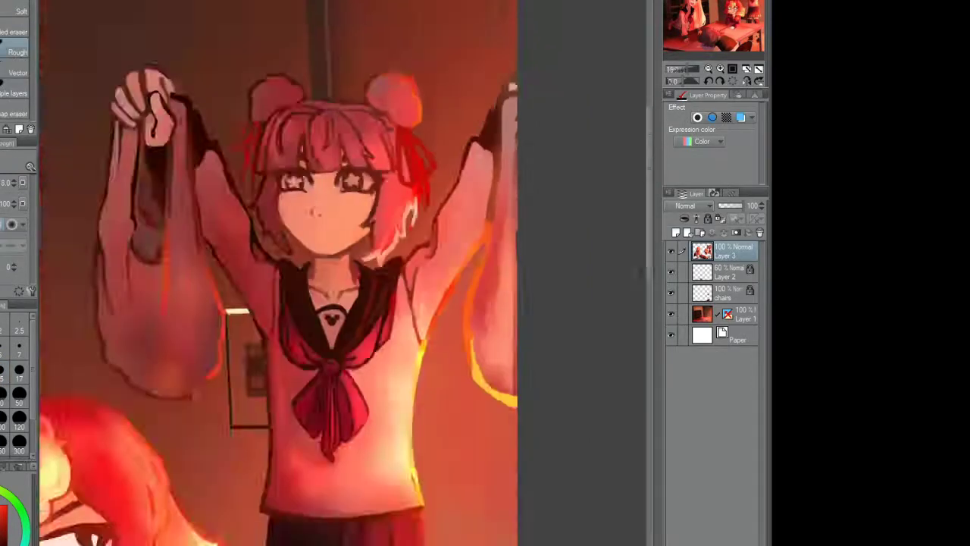
Step: Blend the orange and yellow rim light along the raised arm's outline and the edge of the hanging sleeve
scroll(472, 182, "up", 2)
mouse_move(470, 142)
left_mouse_down()
mouse_move(446, 247)
mouse_move(412, 317)
mouse_move(416, 453)
mouse_move(445, 485)
left_mouse_up()
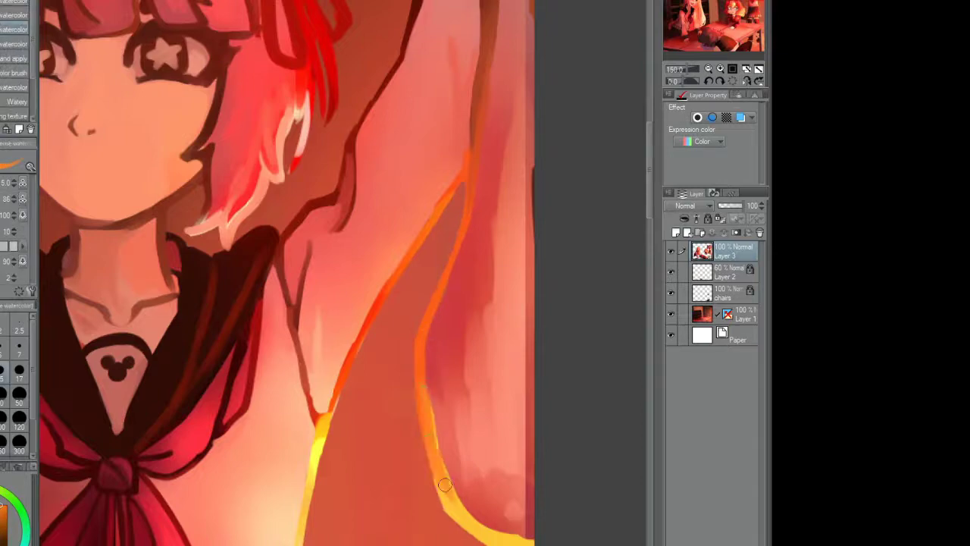
left_click_drag(395, 276, 347, 321)
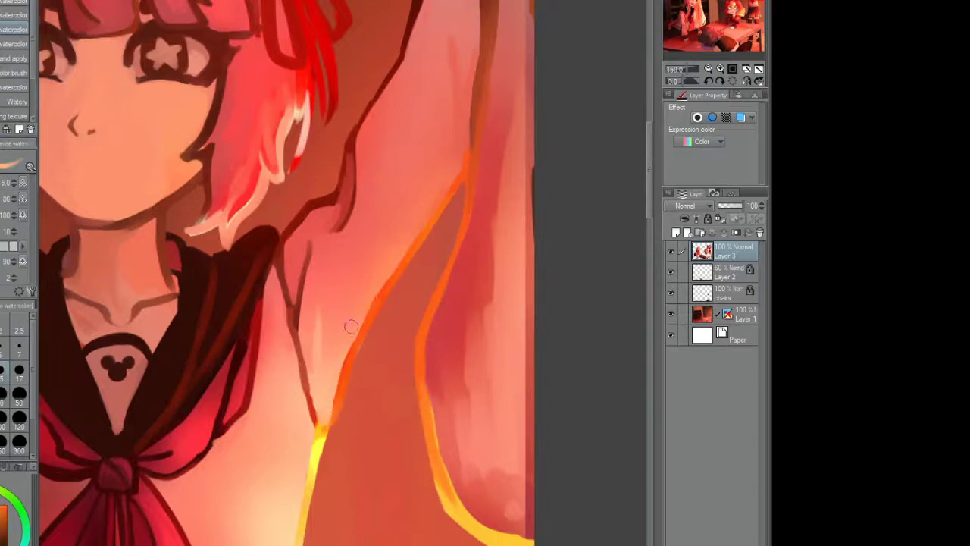
Step: Add a pale fold highlight to the shirt's lit side and soften the yellow rim light along its edge
scroll(346, 320, "down", 3)
scroll(352, 270, "up", 3)
scroll(352, 270, "down", 3)
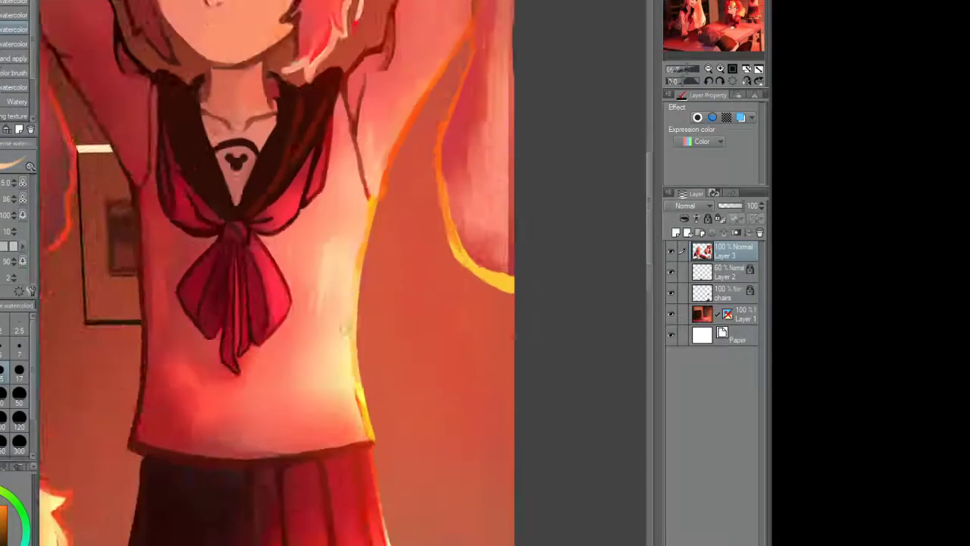
scroll(353, 271, "up", 2)
left_click_drag(342, 293, 348, 341)
scroll(350, 334, "up", 2)
scroll(351, 318, "down", 3)
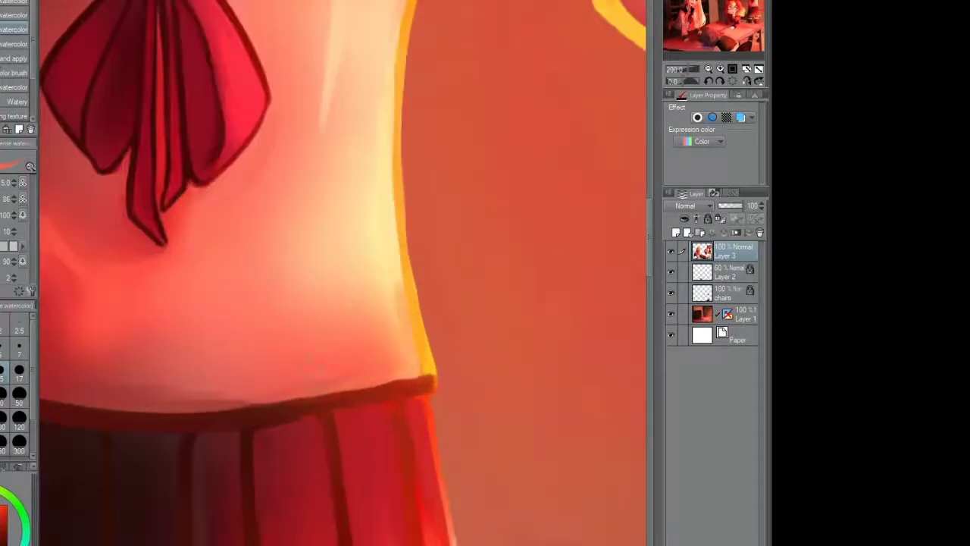
scroll(352, 319, "up", 2)
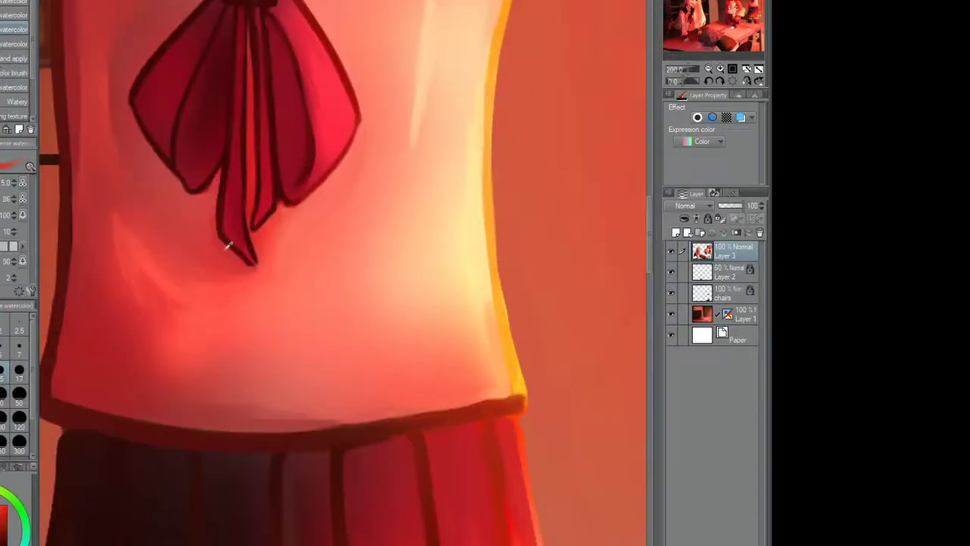
scroll(317, 275, "down", 2)
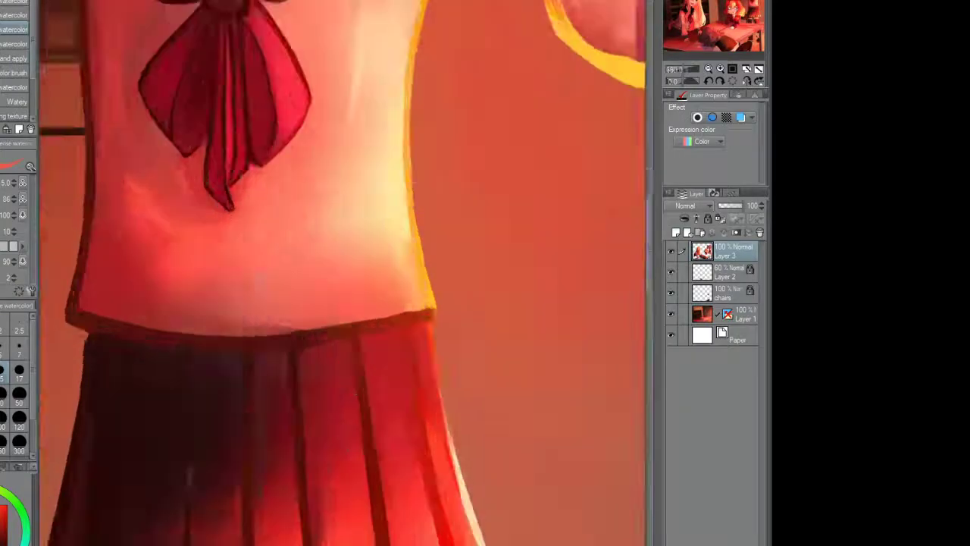
Step: Blend lighter red and orange streaks into the skirt pleats from the waistband down to the hem
scroll(316, 275, "up", 3)
scroll(382, 412, "down", 1)
scroll(392, 287, "up", 1)
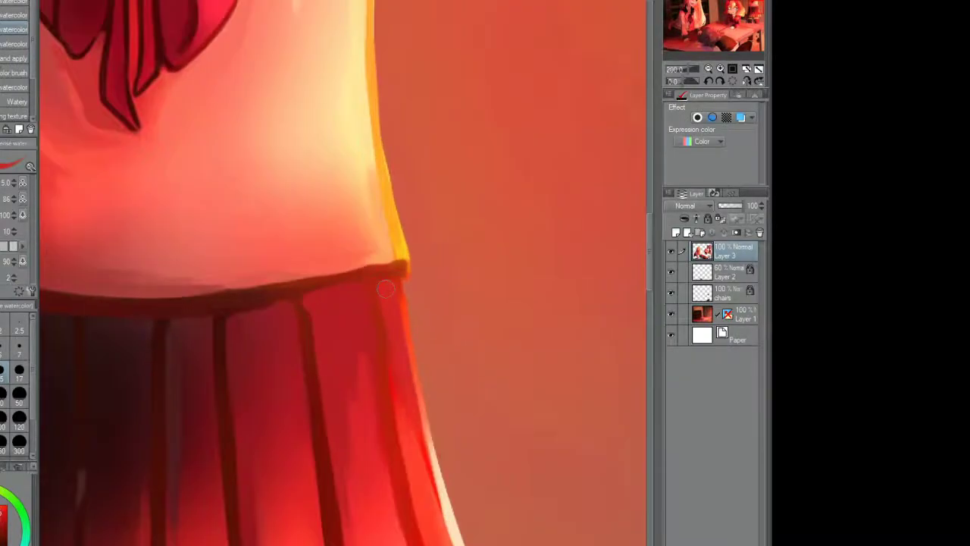
scroll(385, 288, "down", 3)
scroll(338, 195, "up", 2)
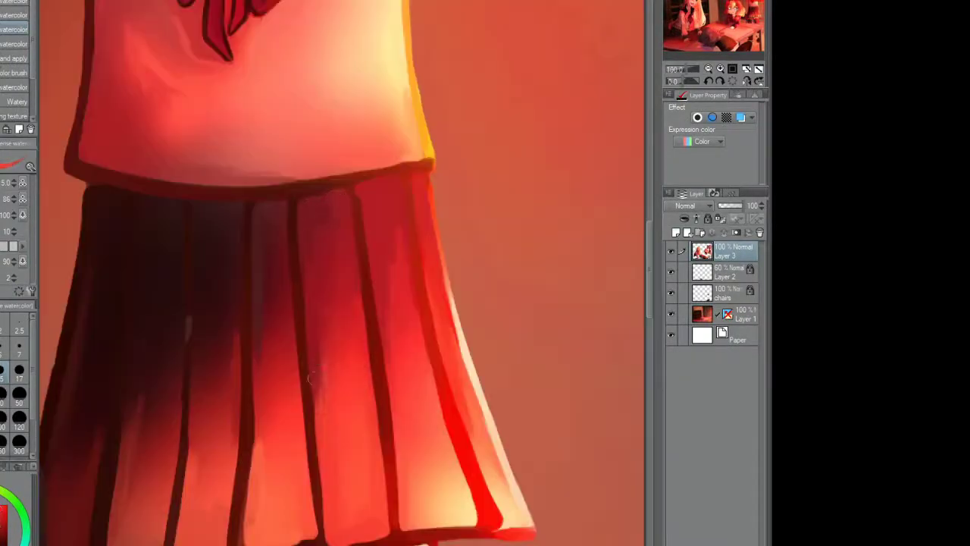
scroll(310, 378, "down", 3)
scroll(325, 347, "up", 4)
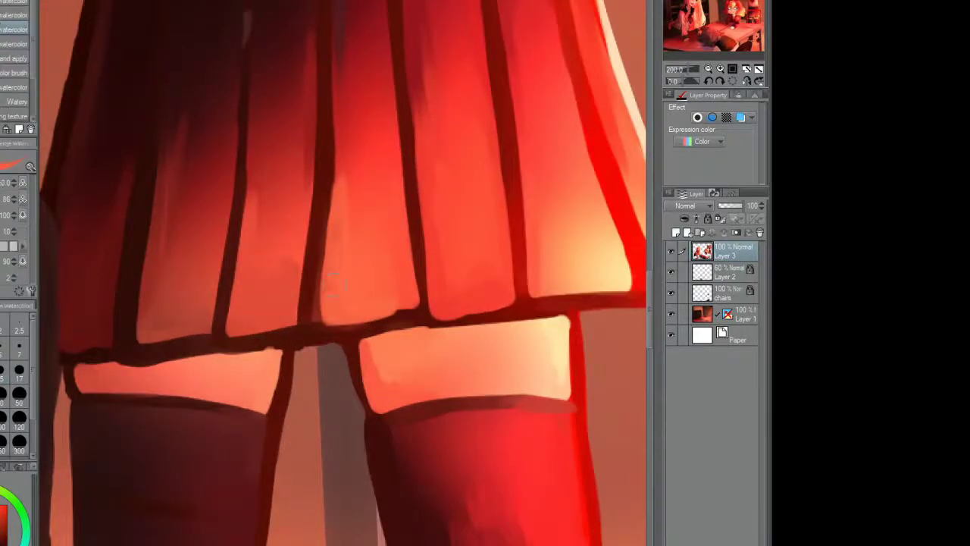
left_click_drag(303, 325, 340, 332)
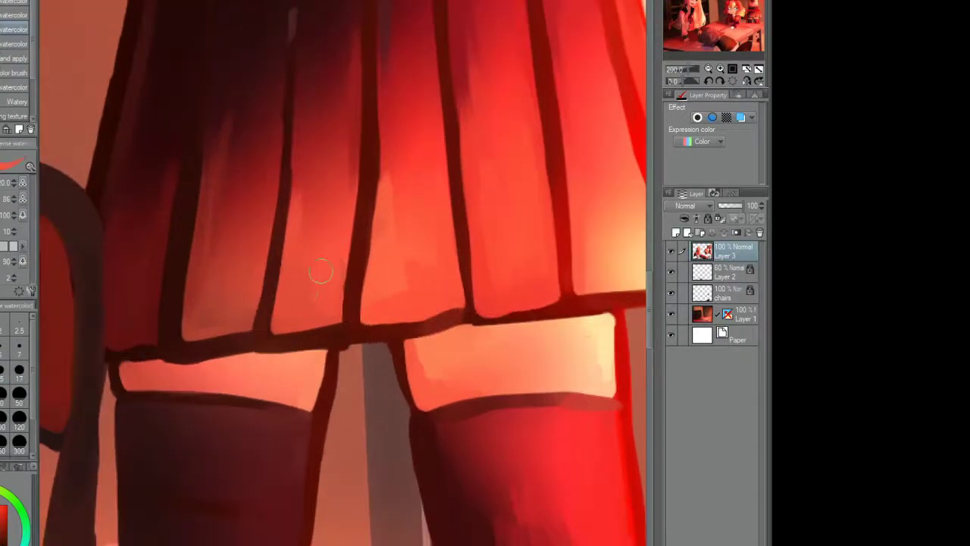
scroll(284, 227, "down", 2)
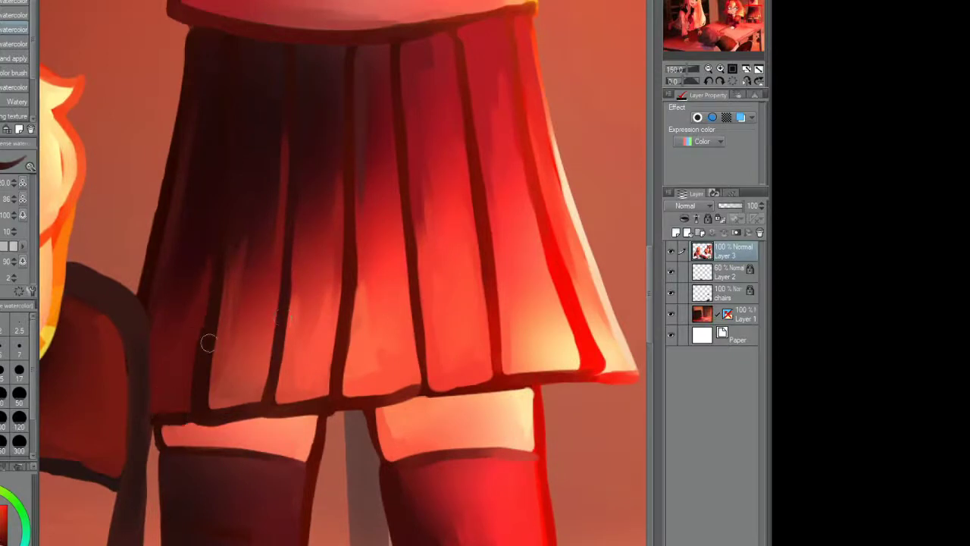
Step: Darken the shadowed pleats and the lit side's upper pleat of the skirt, and soften the bright outer outline
left_click_drag(193, 237, 198, 271)
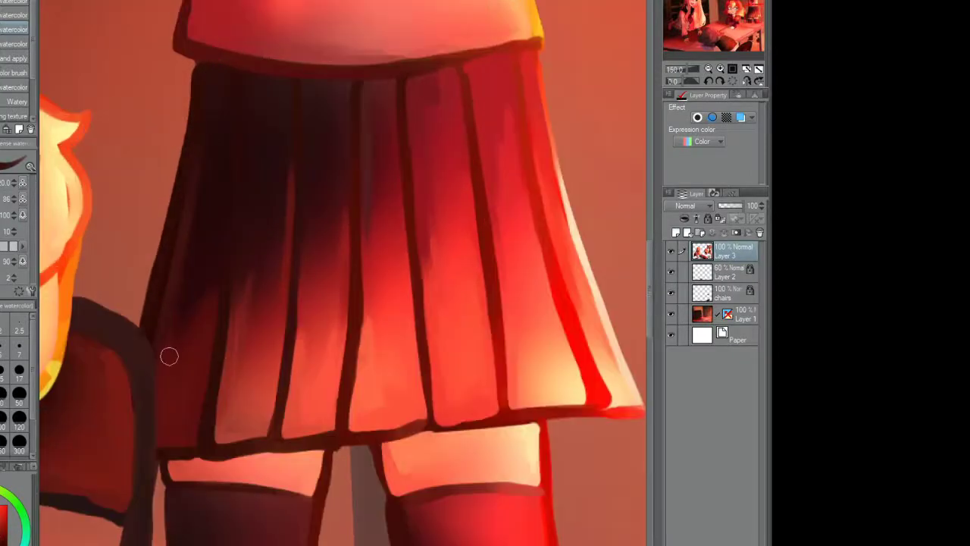
left_click_drag(482, 85, 505, 96)
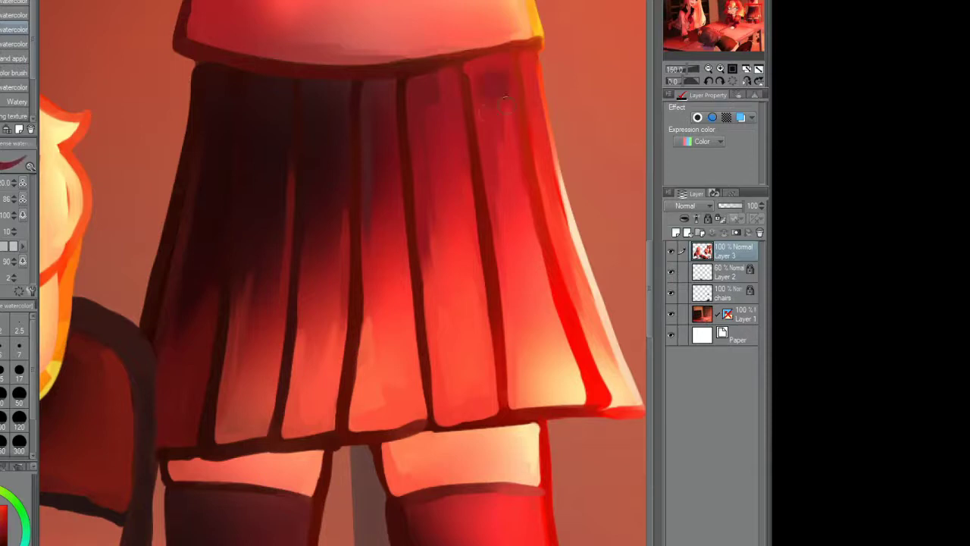
left_click_drag(479, 136, 514, 294)
mouse_move(528, 139)
left_mouse_down()
mouse_move(573, 227)
mouse_move(629, 396)
mouse_move(600, 409)
left_mouse_up()
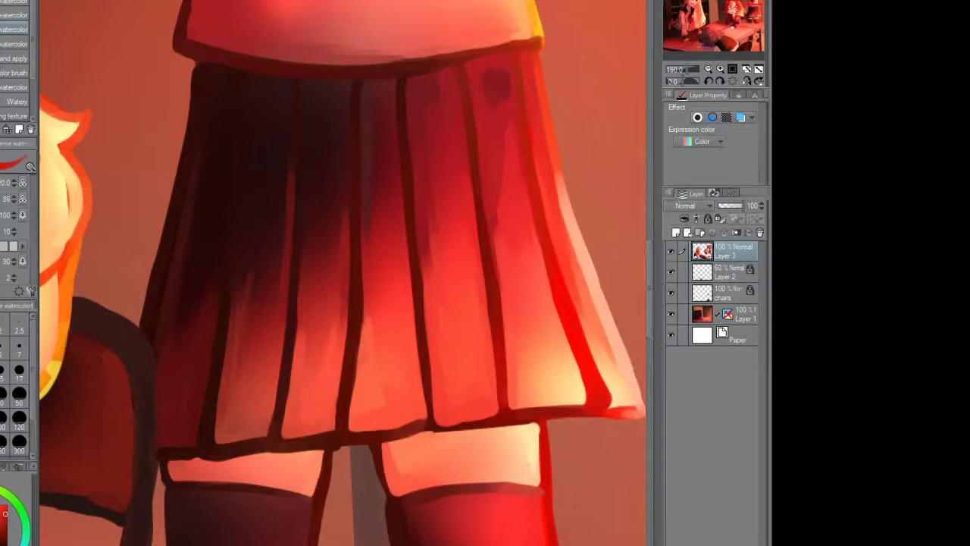
Step: Smooth the shading on both stockings and extend the dark shadow across the more brightly lit one
key("ctrl+minus")
key("ctrl+minus")
scroll(519, 313, "up", 3)
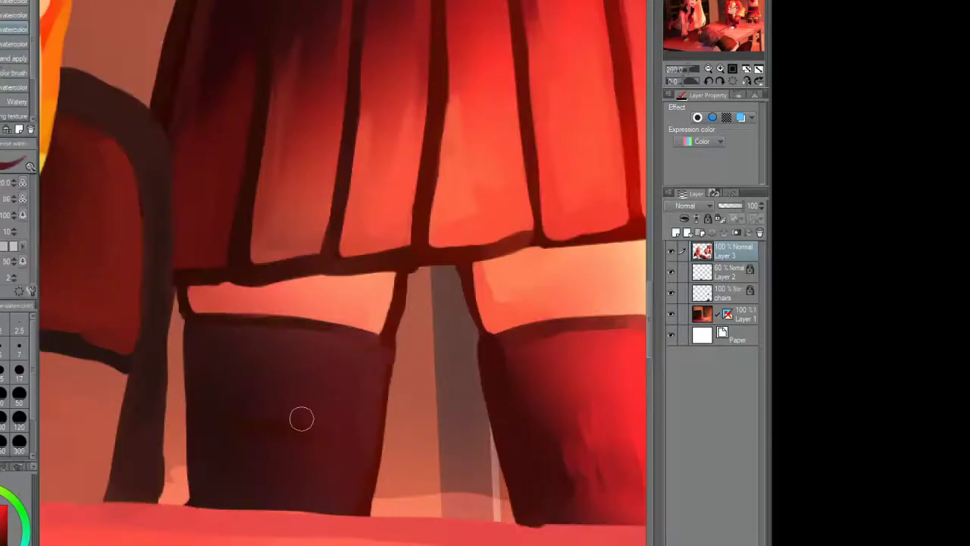
scroll(301, 416, "down", 4)
scroll(409, 373, "up", 4)
scroll(487, 362, "down", 4)
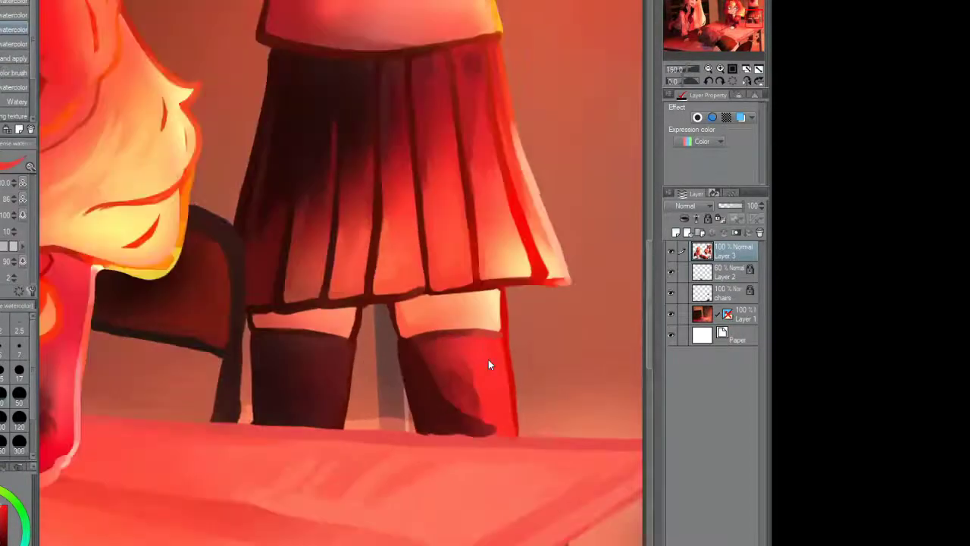
Step: Repaint the standing girl's legs and shoes beneath the table in dark brown shadow with cleaner shapes
mouse_move(444, 379)
left_mouse_down()
mouse_move(461, 458)
mouse_move(433, 453)
mouse_move(462, 464)
mouse_move(465, 517)
left_mouse_up()
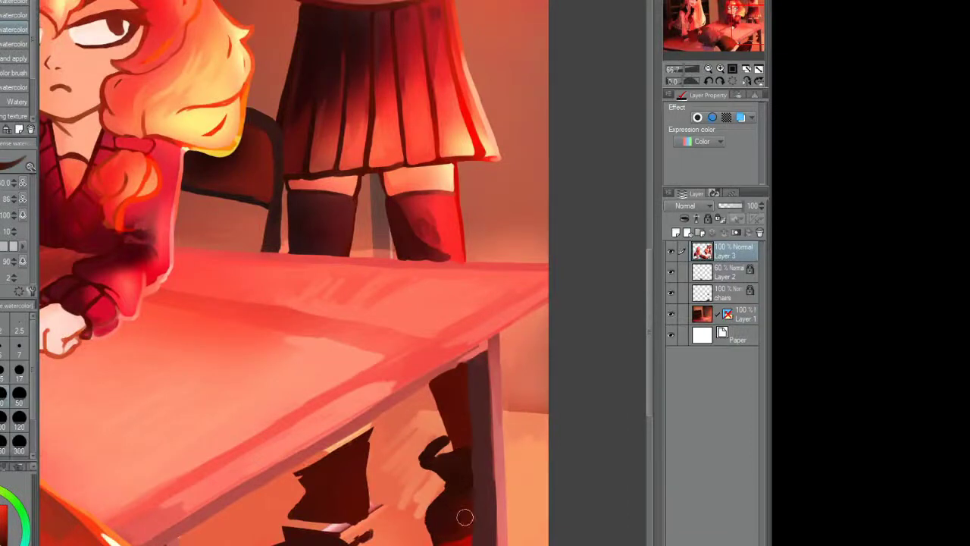
scroll(440, 530, "down", 3)
scroll(348, 448, "up", 3)
mouse_move(341, 444)
left_mouse_down()
mouse_move(398, 485)
mouse_move(341, 501)
mouse_move(379, 479)
left_mouse_up()
scroll(348, 436, "down", 2)
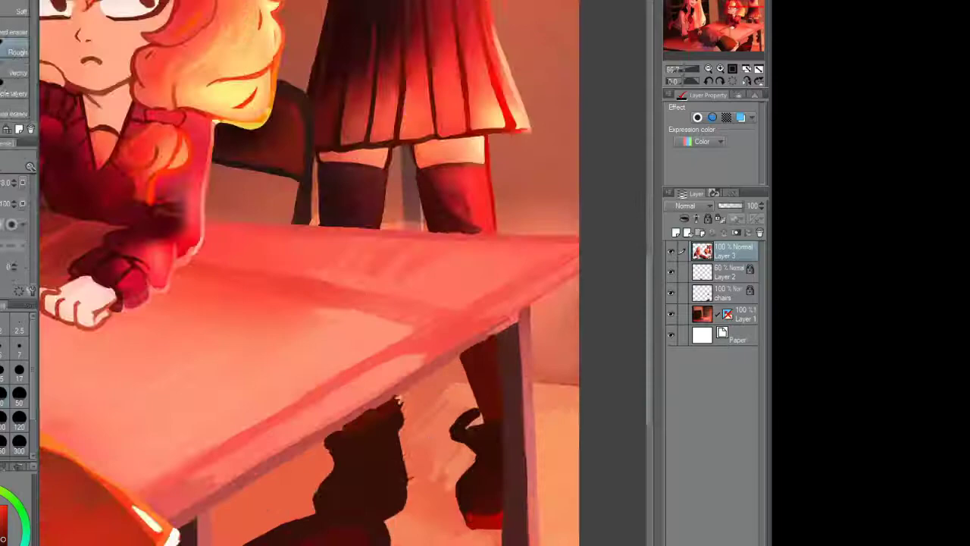
Step: Paint dark red fold shadows at the wrist and elbow of the seated girl's propped sleeve
scroll(370, 434, "up", 2)
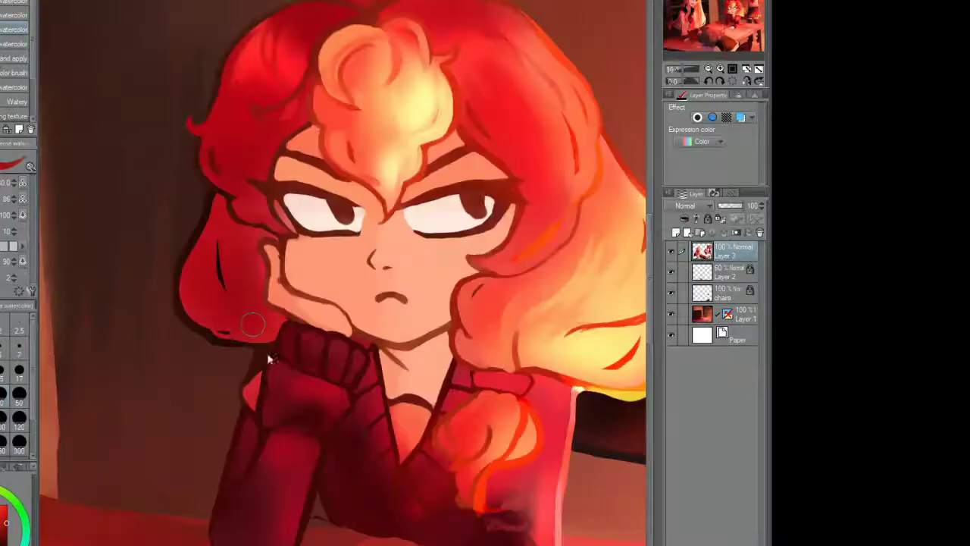
scroll(238, 366, "up", 2)
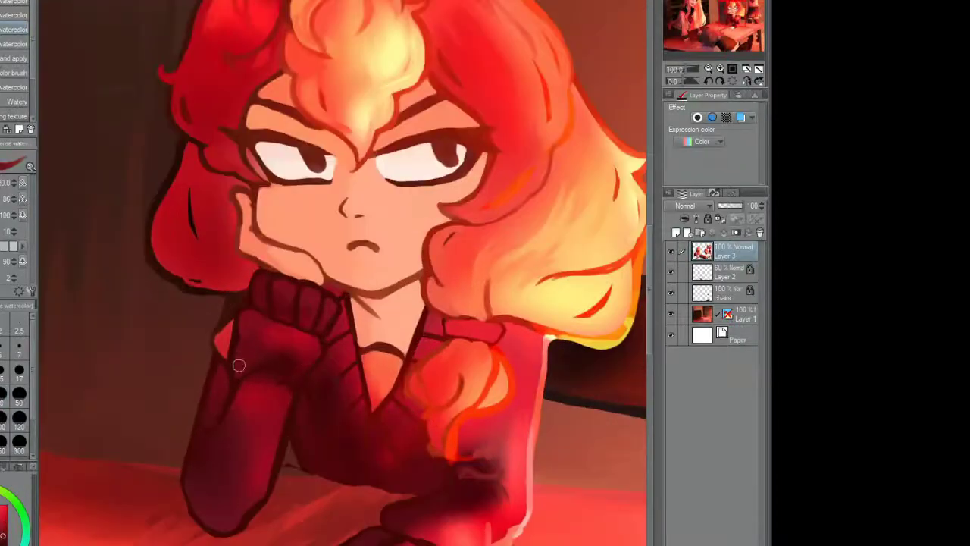
scroll(294, 366, "up", 1)
scroll(275, 290, "down", 2)
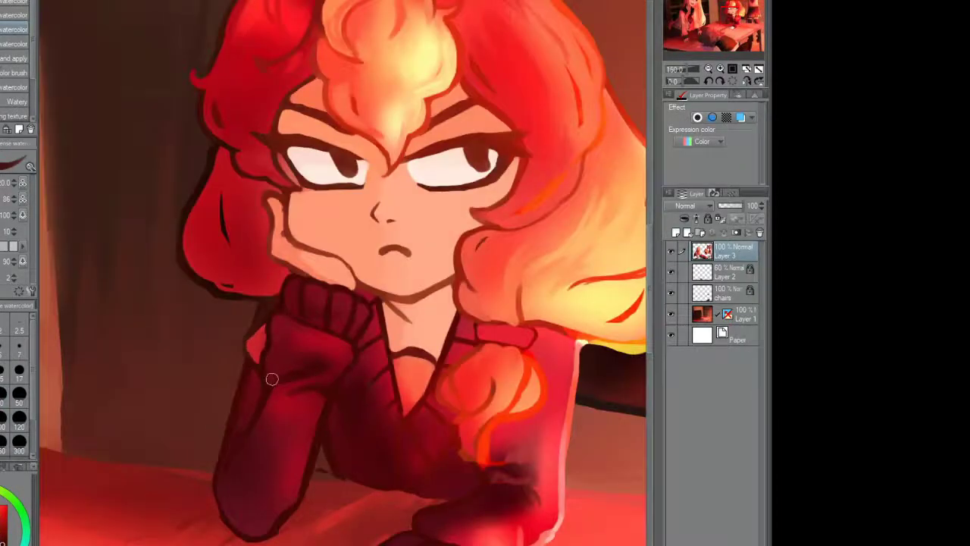
Step: Shade the seated girl's lower hair lock behind her propping hand with deep red
scroll(257, 341, "up", 3)
scroll(243, 390, "down", 1)
scroll(243, 227, "down", 1)
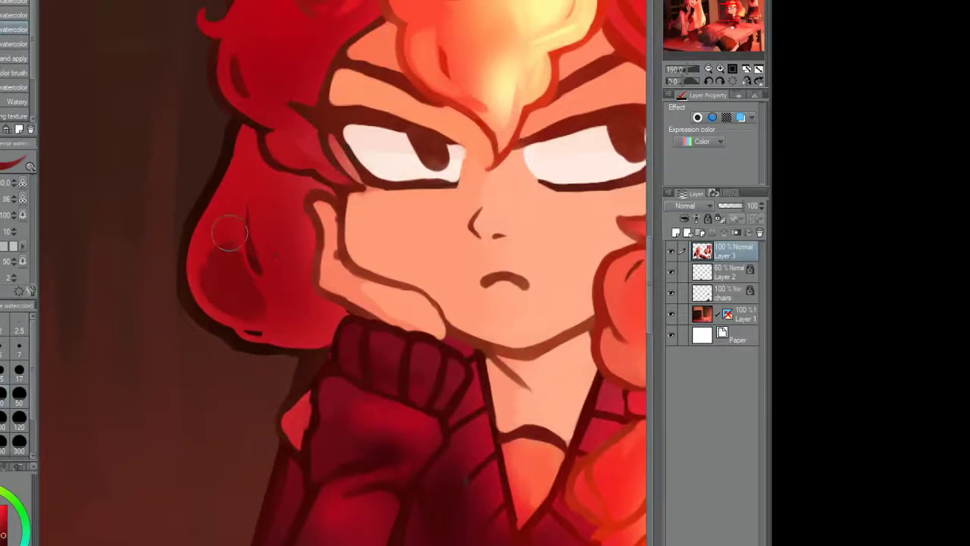
scroll(263, 288, "down", 2)
scroll(426, 288, "up", 2)
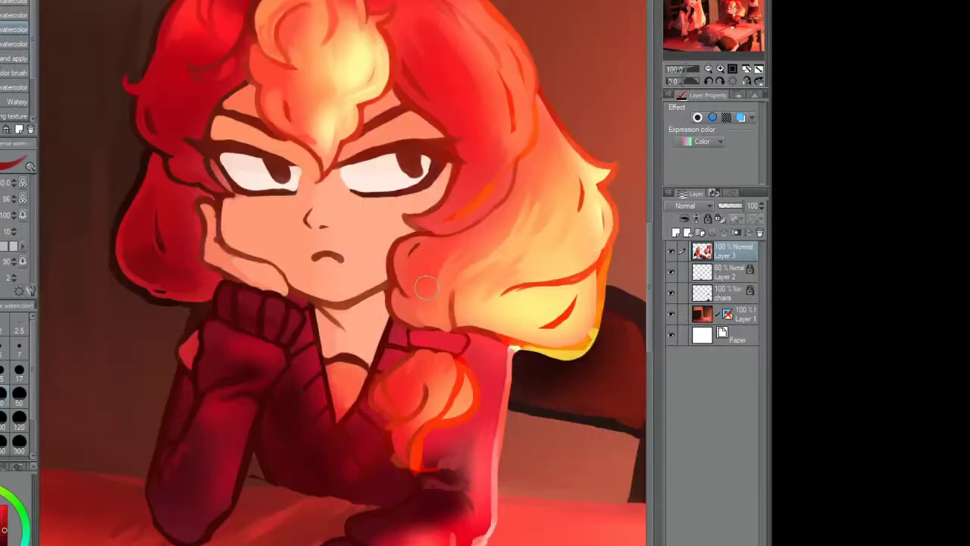
Step: Paint curved strands in the seated girl's glowing side curls and a light orange streak in the red hair above
scroll(427, 265, "up", 1)
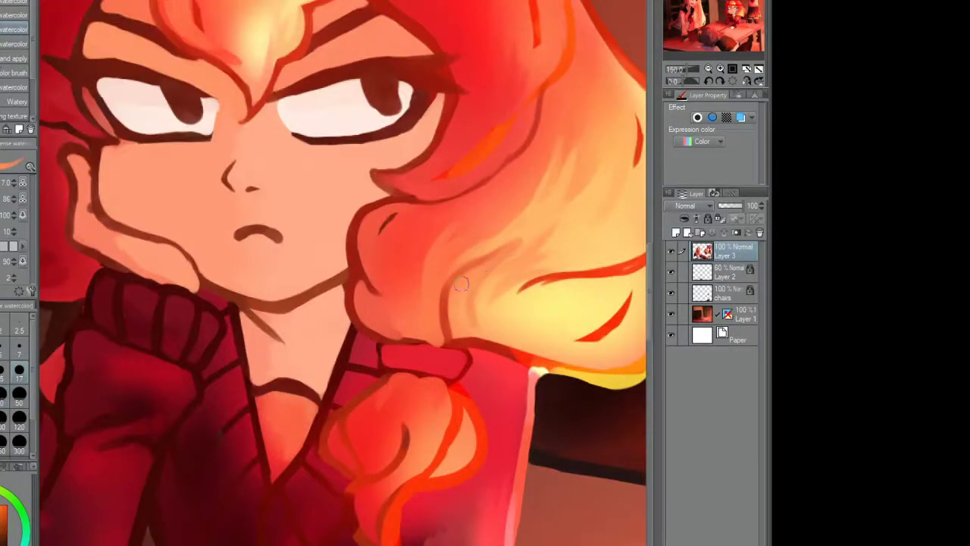
scroll(379, 288, "down", 1)
scroll(439, 91, "up", 1)
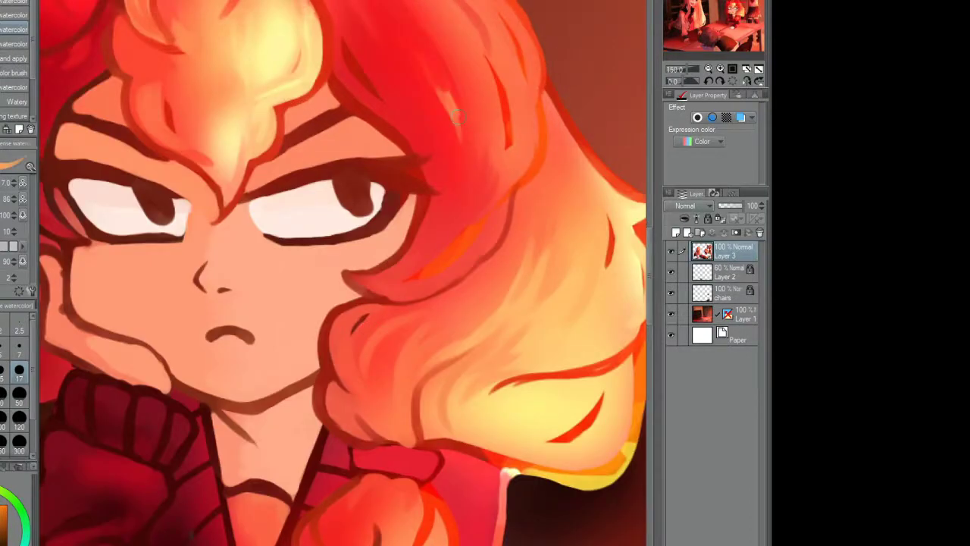
left_click_drag(504, 156, 439, 216)
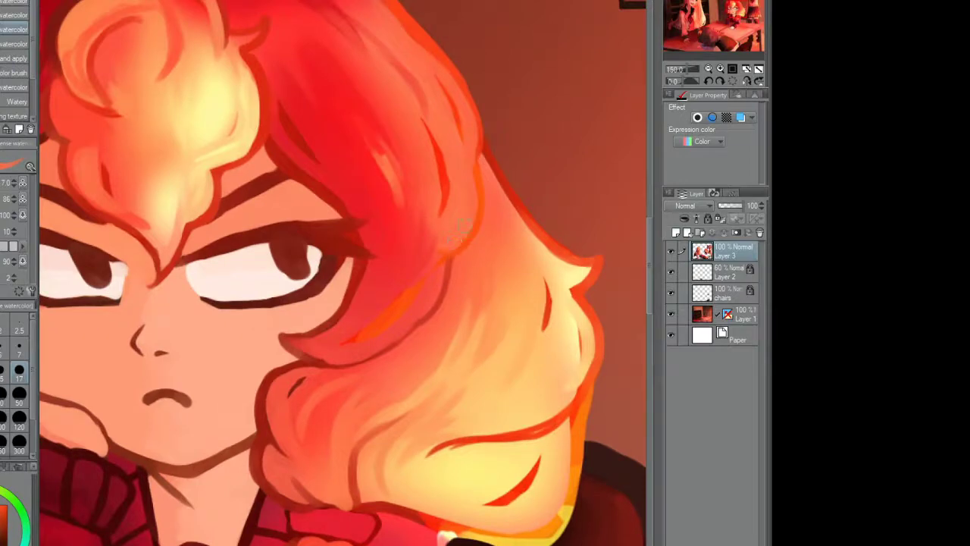
left_click_drag(371, 313, 401, 256)
Step: Refine the orange-red strands along the seated girl's outer hair and blend the shading of her forelock
scroll(336, 85, "down", 2)
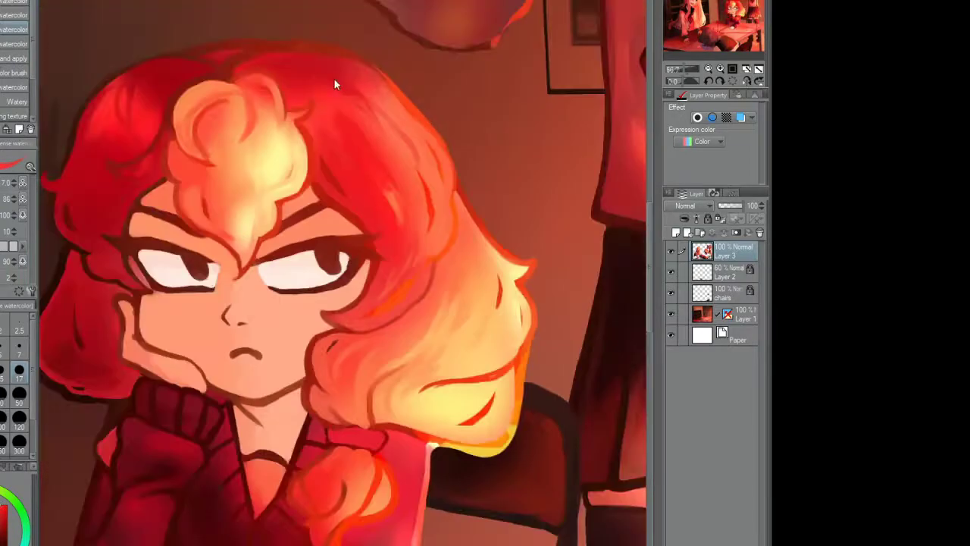
scroll(417, 183, "up", 2)
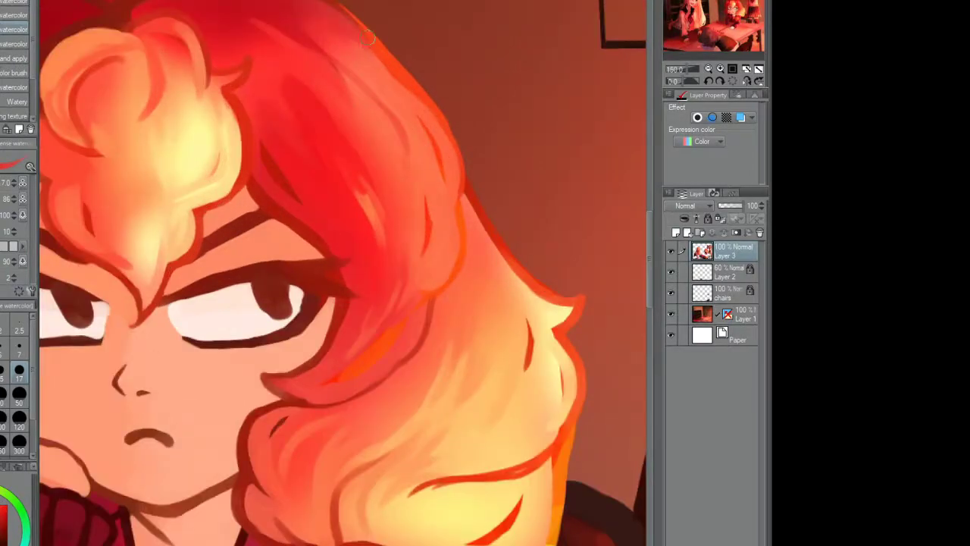
scroll(369, 36, "up", 2)
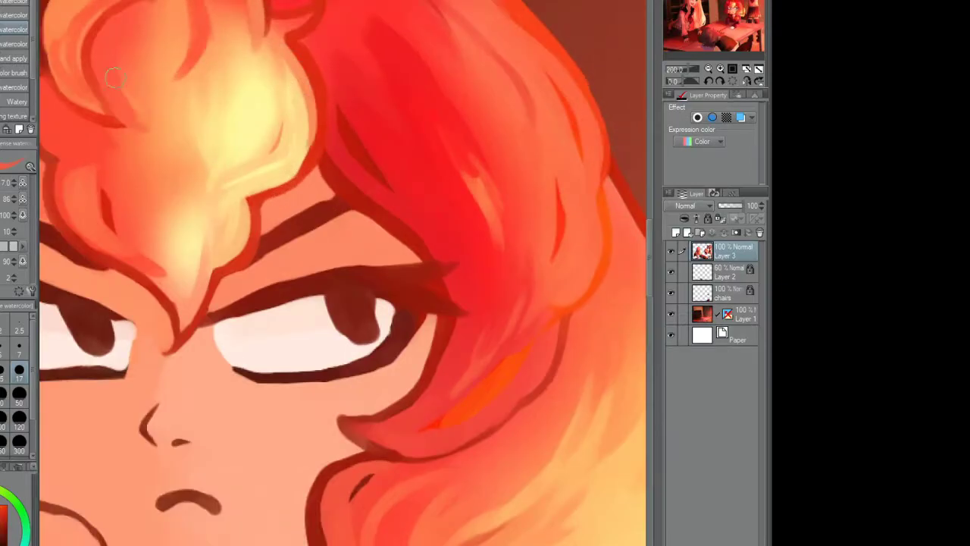
Step: Add thin dark red strand lines to the seated girl's shadowed hair lock beside her propping hand
scroll(113, 78, "down", 3)
scroll(202, 102, "up", 3)
scroll(202, 101, "down", 3)
scroll(142, 240, "up", 3)
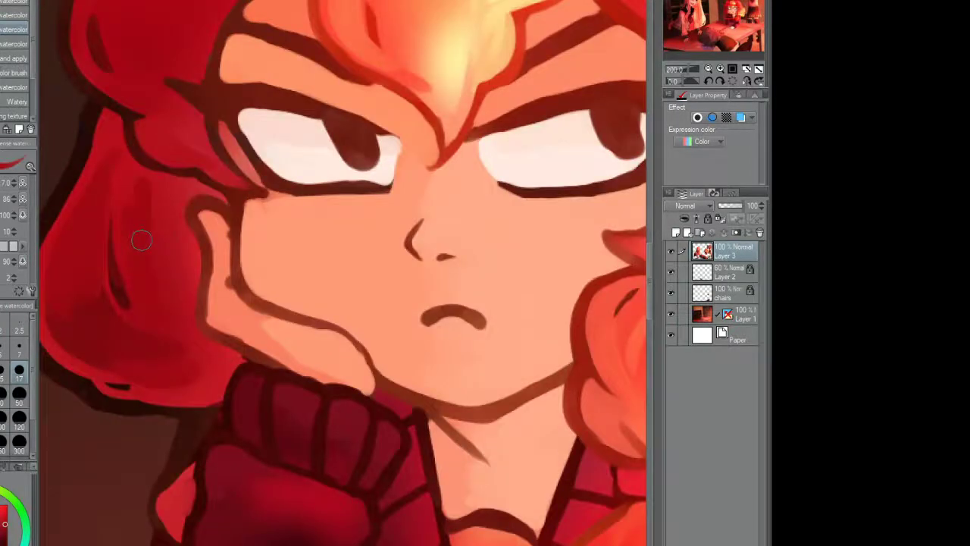
Step: Extend the seated girl's frowning mouth with an upturned corner and touch up the dark lines around her neck and cardigan collar
scroll(142, 241, "down", 3)
scroll(250, 224, "up", 3)
mouse_move(210, 222)
left_mouse_down()
mouse_move(274, 232)
mouse_move(273, 221)
left_mouse_up()
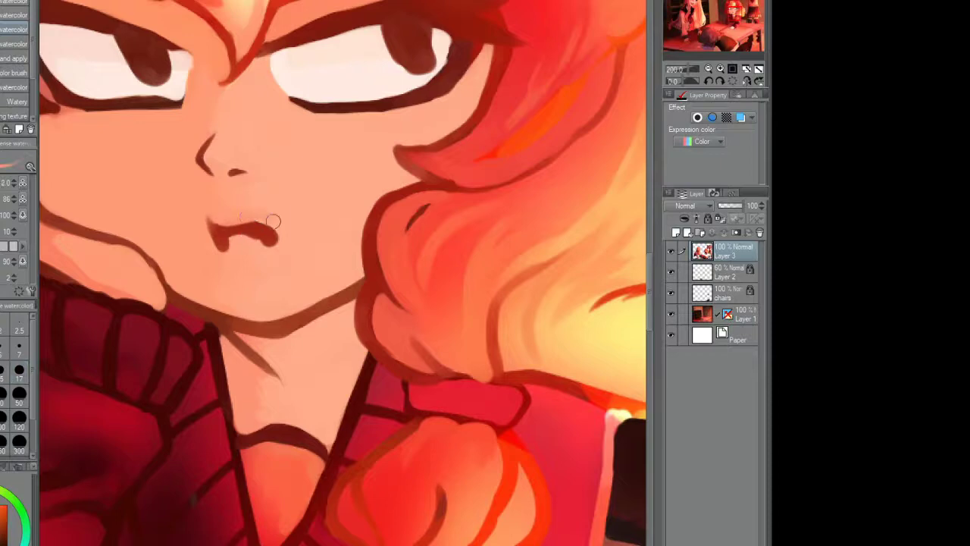
scroll(273, 220, "down", 3)
scroll(228, 288, "up", 3)
left_click_drag(196, 273, 250, 329)
mouse_move(212, 372)
left_mouse_down()
mouse_move(266, 363)
mouse_move(250, 417)
left_mouse_up()
scroll(265, 424, "down", 3)
scroll(219, 407, "up", 3)
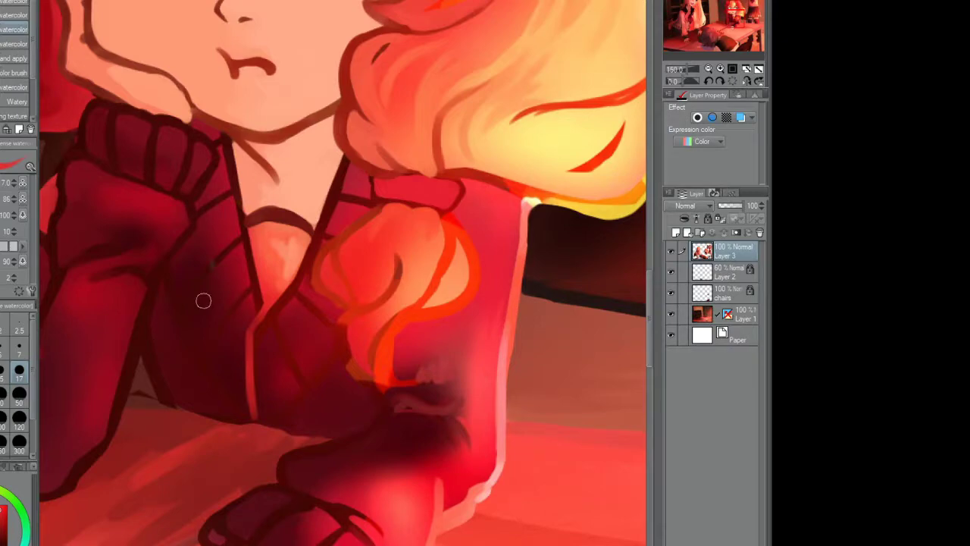
Step: Paint curved warm strand lines in the seated girl's glowing curl beside her cheek
scroll(203, 301, "up", 2)
left_click_drag(334, 84, 341, 159)
left_click_drag(318, 103, 345, 176)
left_click_drag(402, 199, 440, 261)
scroll(439, 262, "down", 3)
scroll(541, 157, "up", 3)
Step: Outline the seated girl's lower yellow curl with an orange-red strand and blend pale yellow along its outer edge
mouse_move(558, 146)
left_mouse_down()
mouse_move(503, 191)
mouse_move(488, 169)
left_mouse_up()
scroll(569, 156, "down", 3)
scroll(568, 71, "up", 3)
left_click_drag(572, 161, 394, 257)
mouse_move(565, 218)
left_mouse_down()
mouse_move(570, 260)
mouse_move(545, 256)
left_mouse_up()
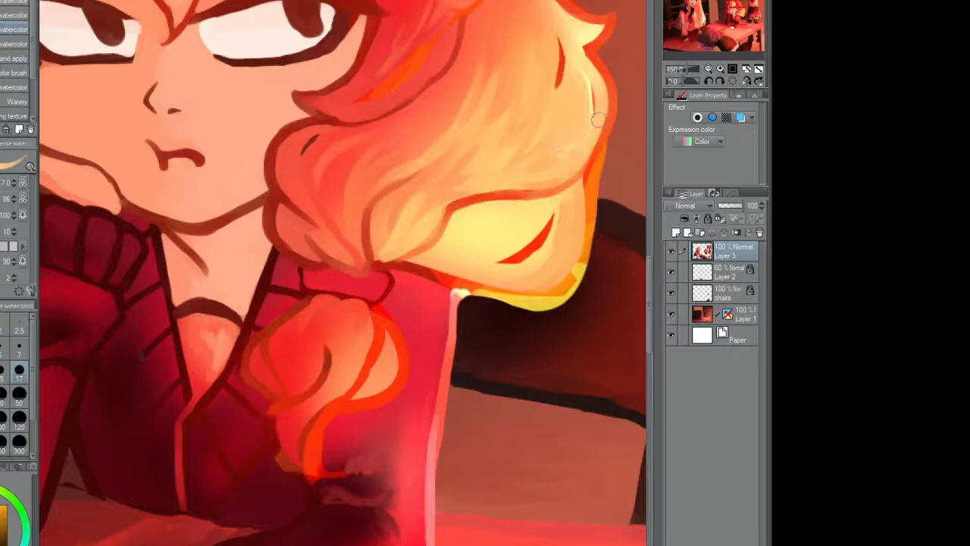
Step: Smooth the red shading of the seated girl's shadowed lower lock and add bright red strands to the hair above it
scroll(493, 153, "up", 1)
scroll(493, 153, "down", 2)
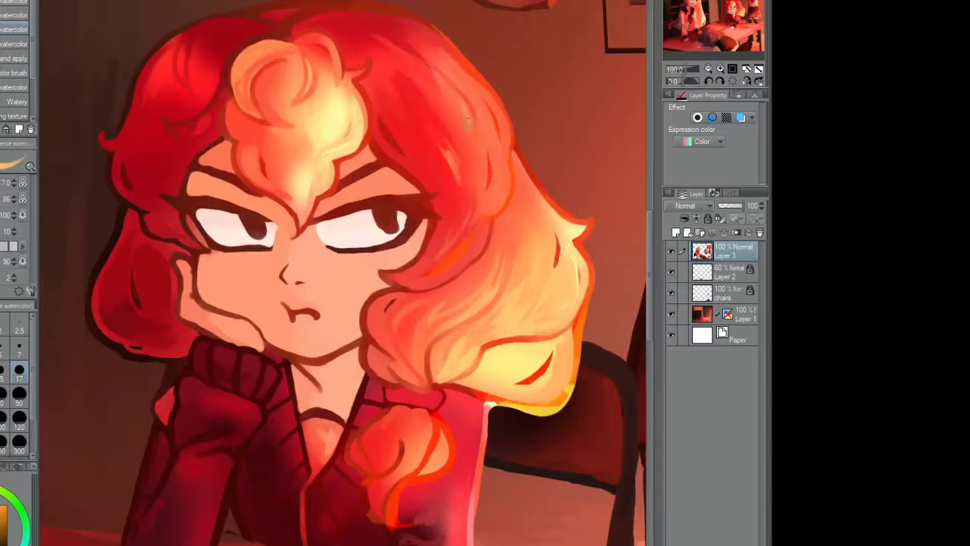
scroll(446, 114, "down", 2)
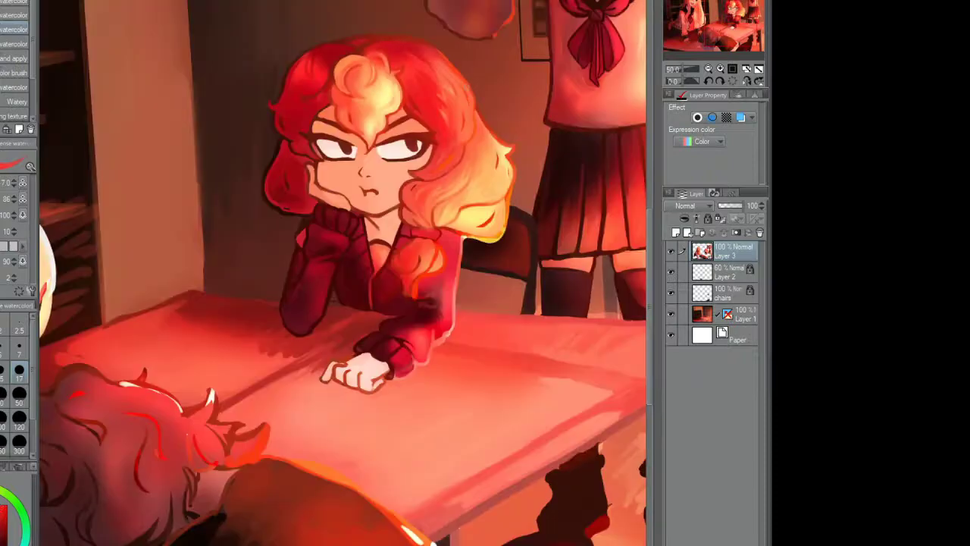
scroll(259, 193, "up", 3)
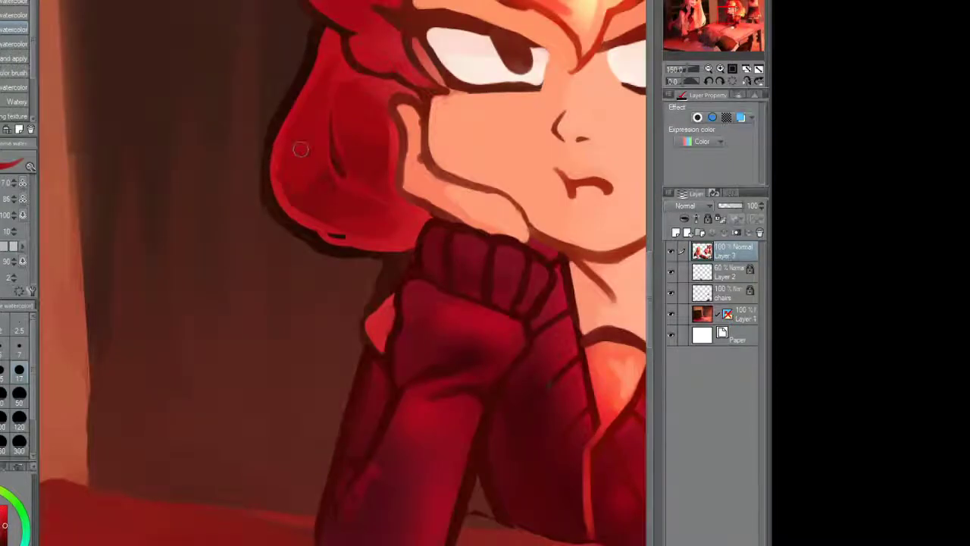
scroll(303, 147, "up", 1)
scroll(350, 64, "down", 3)
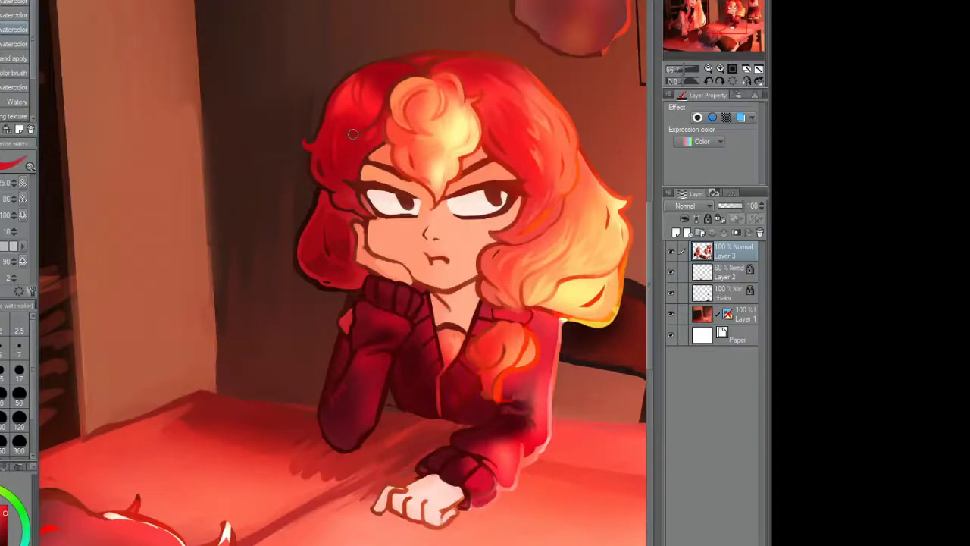
scroll(312, 241, "up", 3)
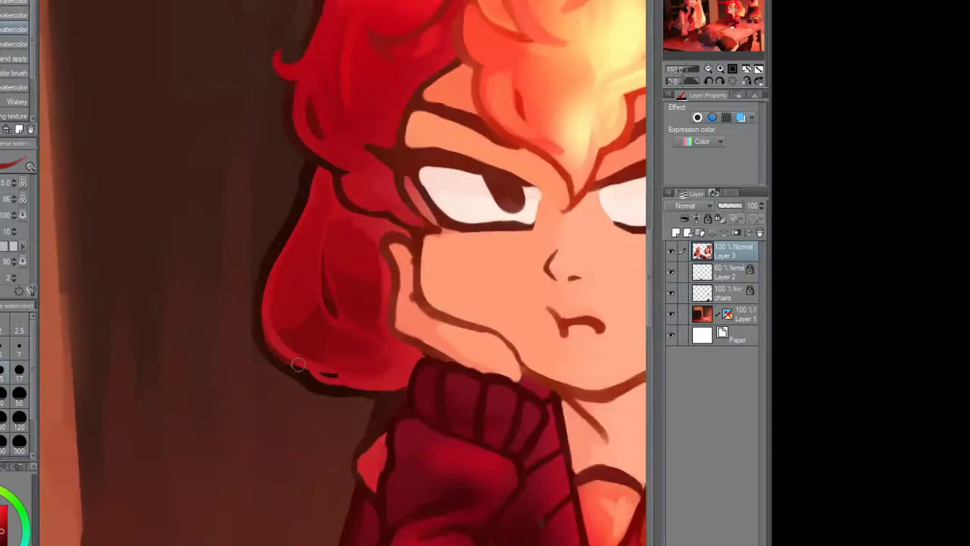
scroll(313, 241, "up", 2)
left_click_drag(401, 84, 397, 129)
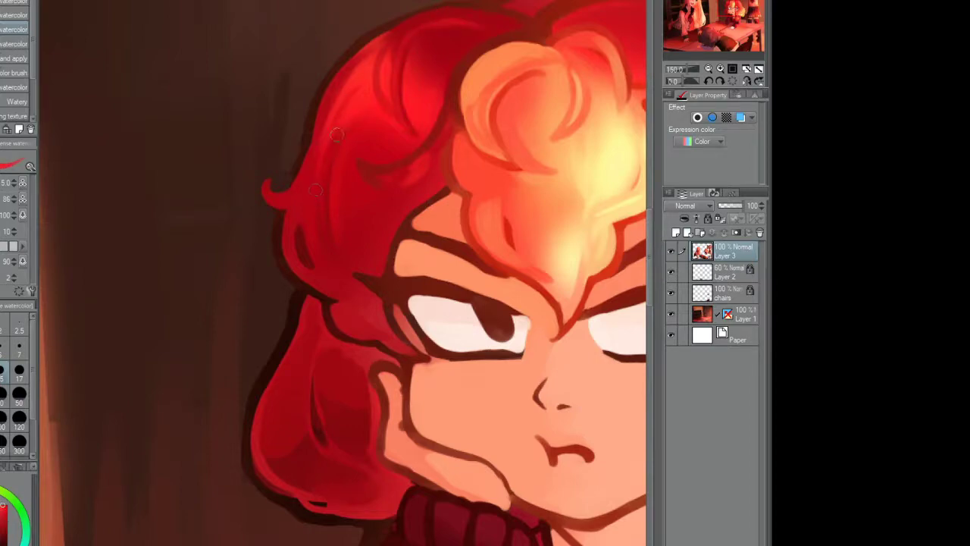
Step: Repaint the seated girl's irises deep red with dark rims, add a small white highlight, and mirror the canvas view
scroll(337, 134, "down", 2)
scroll(336, 134, "up", 1)
left_click_drag(530, 171, 547, 215)
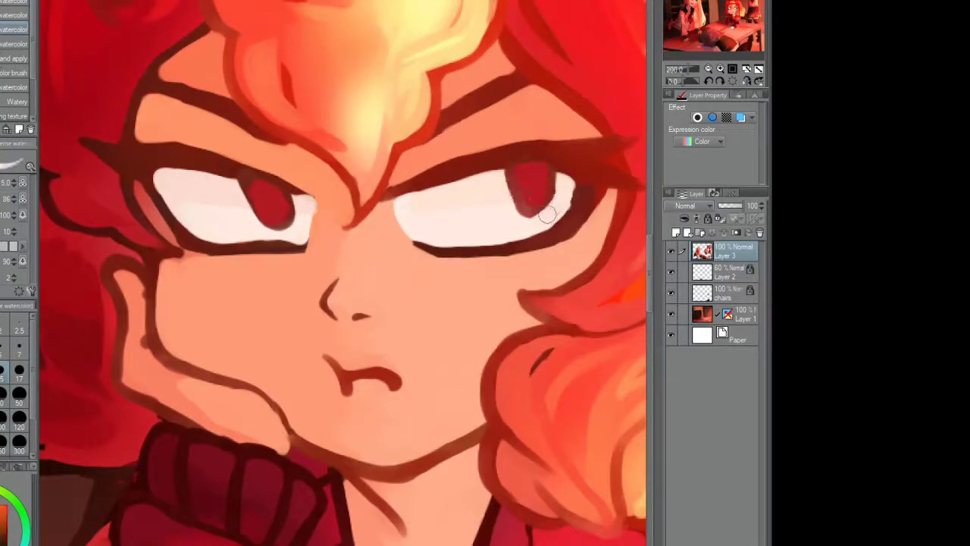
mouse_move(258, 191)
left_mouse_down()
mouse_move(269, 224)
mouse_move(299, 216)
mouse_move(261, 227)
left_mouse_up()
mouse_move(511, 171)
left_mouse_down()
mouse_move(519, 204)
mouse_move(542, 197)
left_mouse_up()
scroll(542, 197, "down", 2)
key("h")
scroll(265, 221, "up", 1)
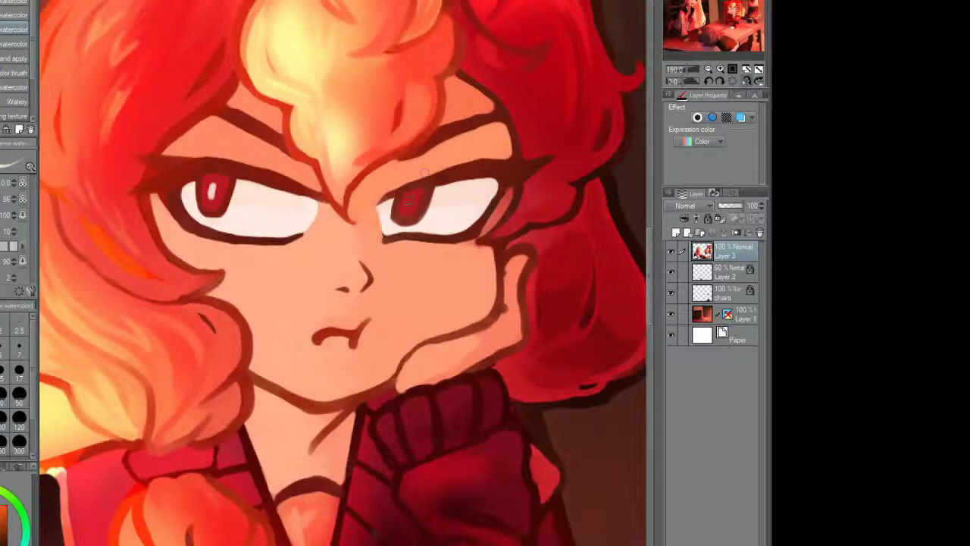
Step: Clean up the dark outlines of the standing girl's jaw and the shadowed hair lock beside her face
scroll(341, 273, "down", 4)
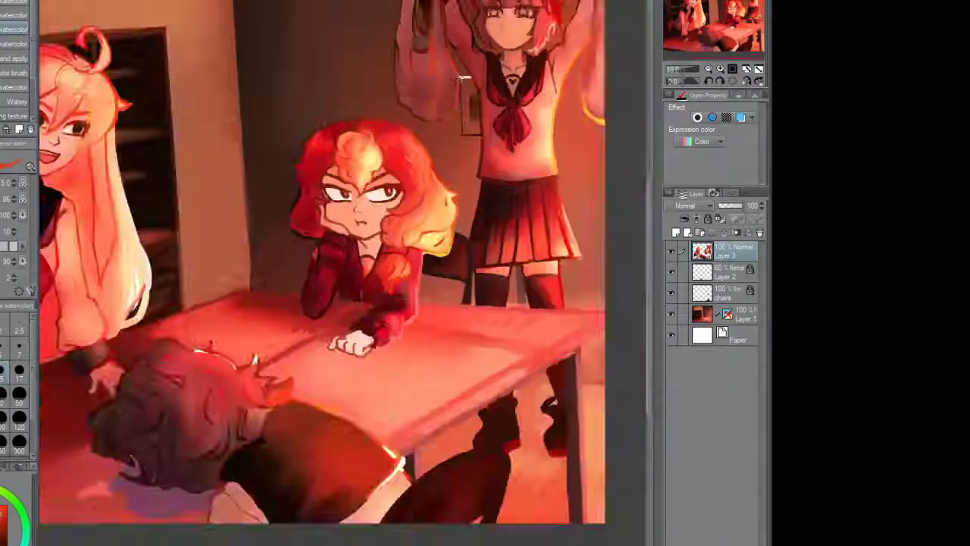
scroll(347, 36, "up", 4)
mouse_move(347, 36)
left_mouse_down()
mouse_move(351, 102)
mouse_move(408, 163)
left_mouse_up()
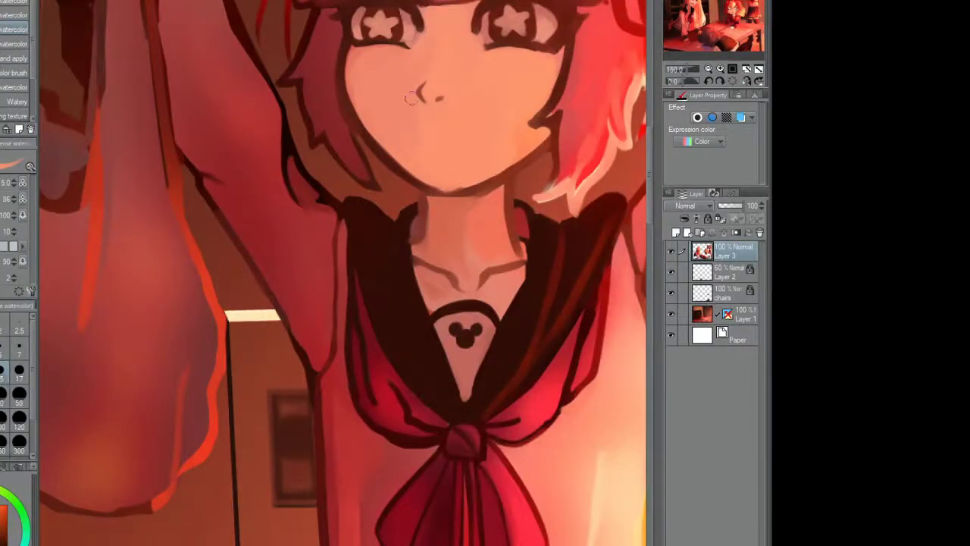
scroll(432, 108, "up", 1)
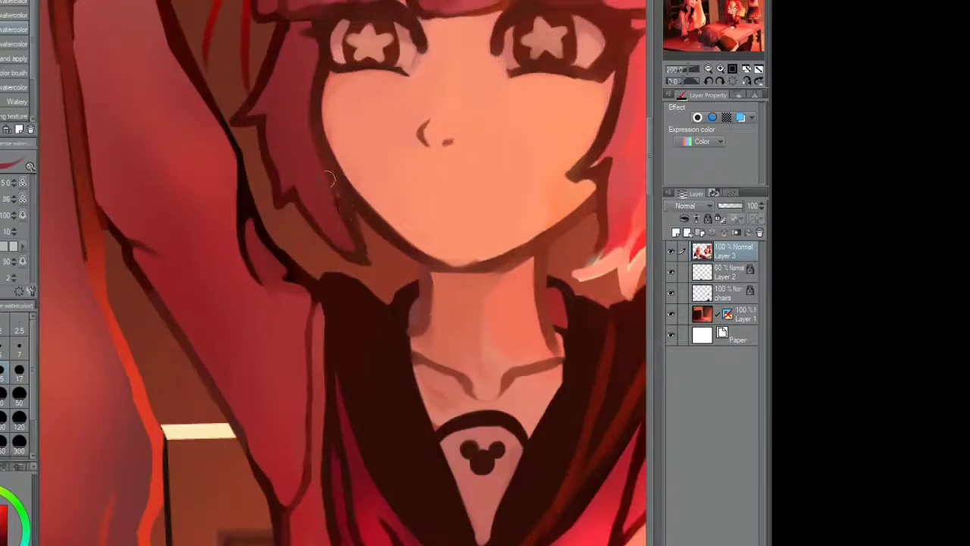
scroll(217, 108, "up", 1)
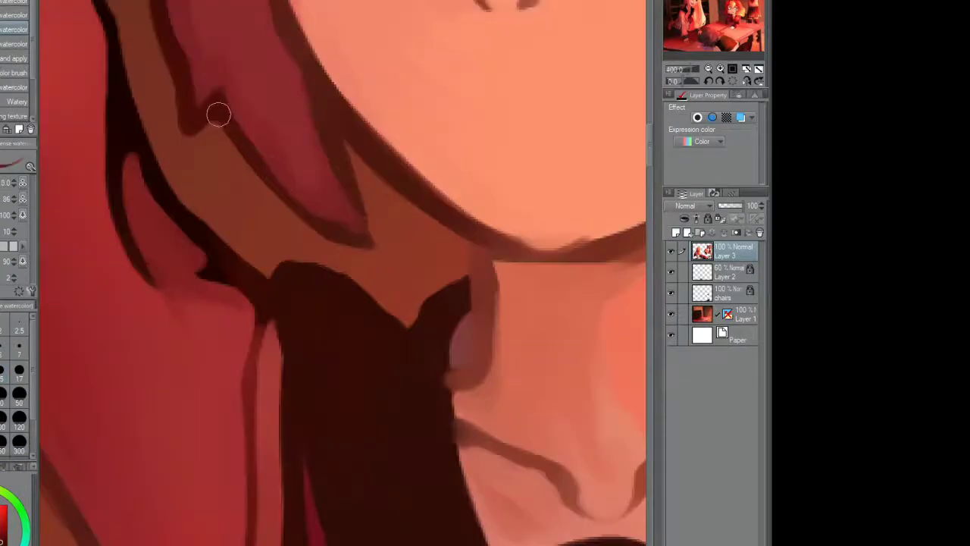
scroll(407, 271, "down", 1)
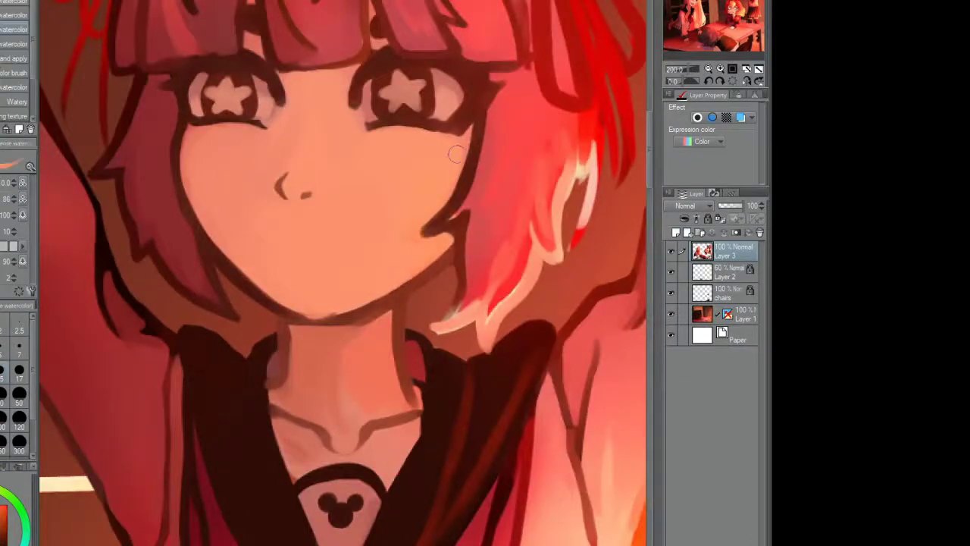
Step: Blend the standing girl's cheek shading, paint out the dot beside her nose and tidy her neck outline
key("]")
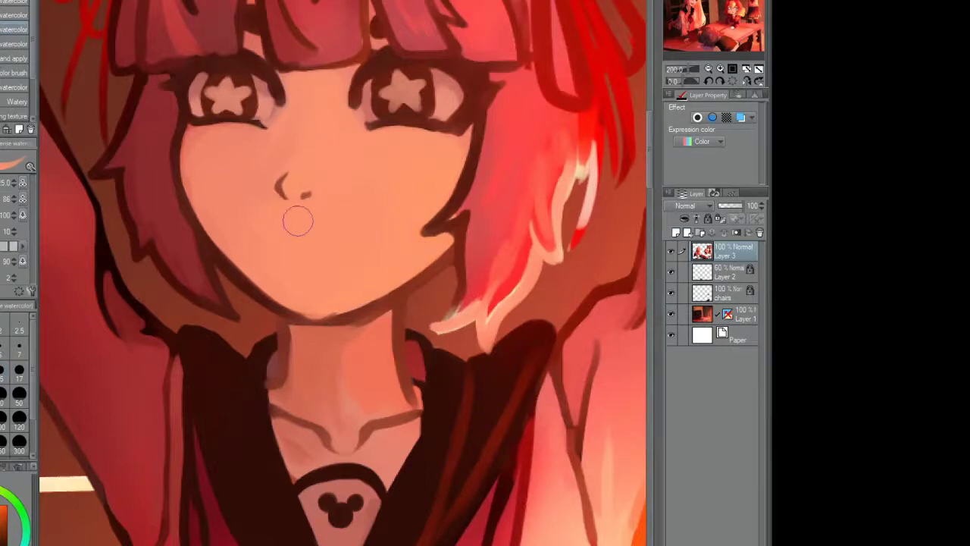
scroll(297, 221, "down", 1)
scroll(347, 289, "up", 1)
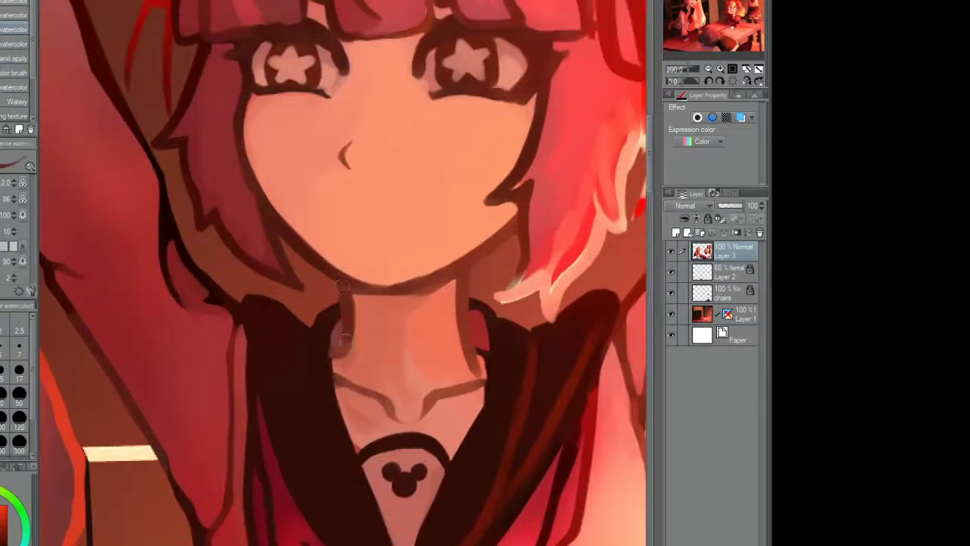
scroll(295, 326, "down", 2)
scroll(514, 265, "up", 3)
scroll(500, 182, "down", 2)
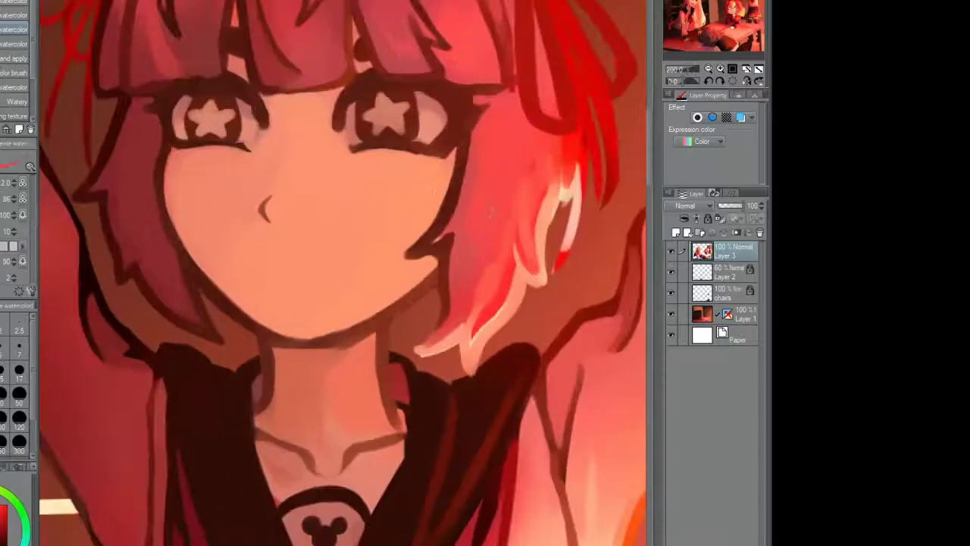
Step: Rework the red and white highlight strands at the tips of the standing girl's brightly lit side hair
left_click_drag(567, 162, 570, 206)
mouse_move(580, 151)
left_mouse_down()
mouse_move(555, 263)
mouse_move(476, 337)
left_mouse_up()
scroll(514, 165, "down", 4)
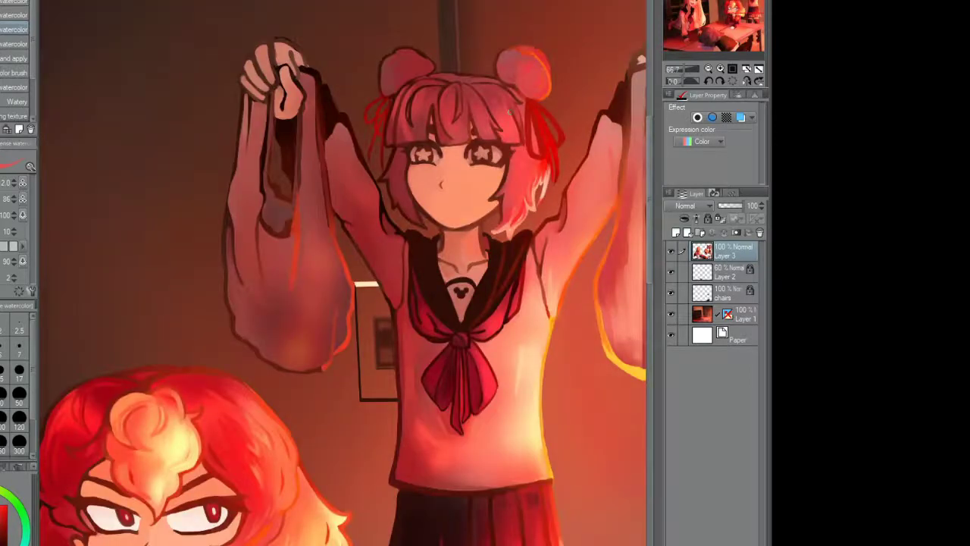
Step: Paint streaks and a dark red curl line in the standing girl's lit hair bun and refine the bang strands below it
scroll(447, 167, "up", 5)
scroll(447, 167, "down", 6)
scroll(447, 167, "up", 4)
scroll(447, 166, "down", 2)
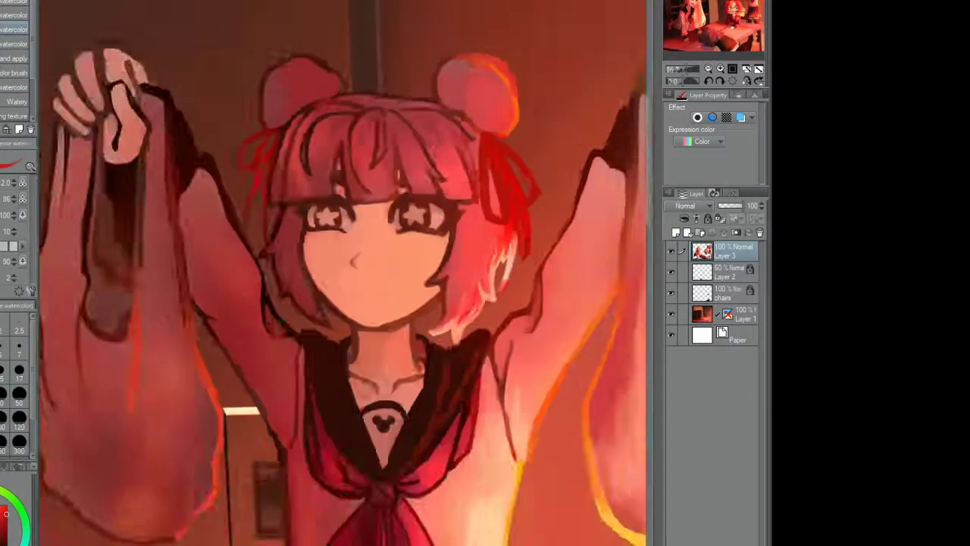
scroll(438, 140, "up", 2)
left_click_drag(446, 77, 446, 43)
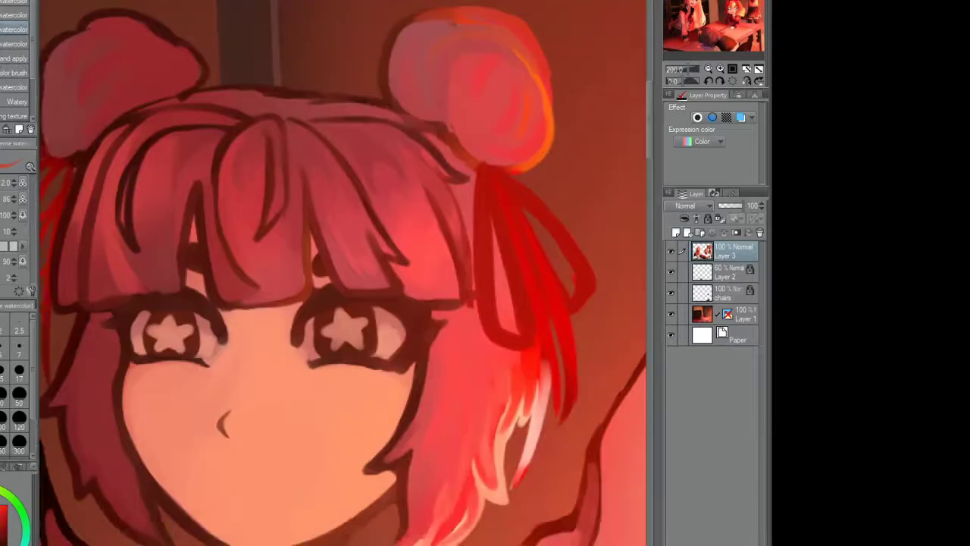
left_click_drag(456, 121, 480, 129)
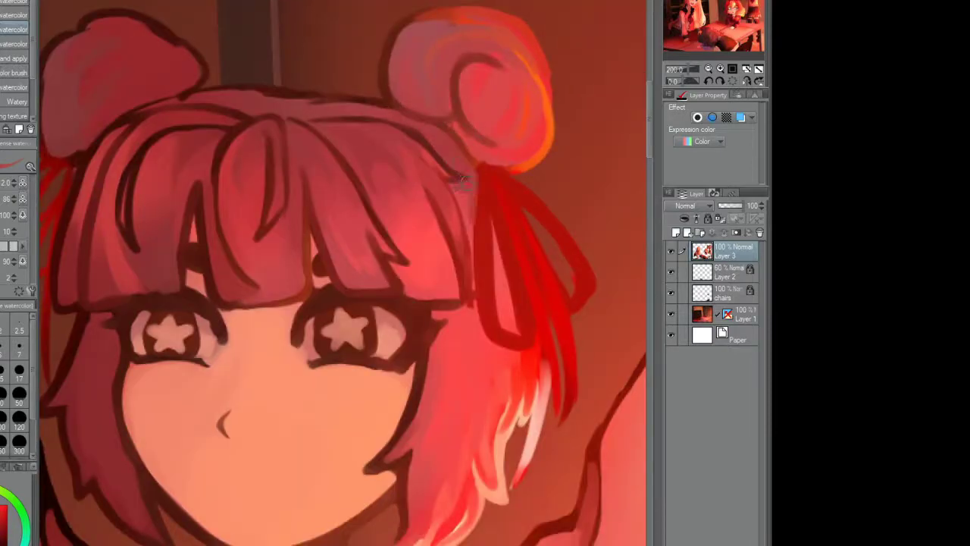
left_click_drag(446, 172, 474, 287)
scroll(444, 282, "down", 4)
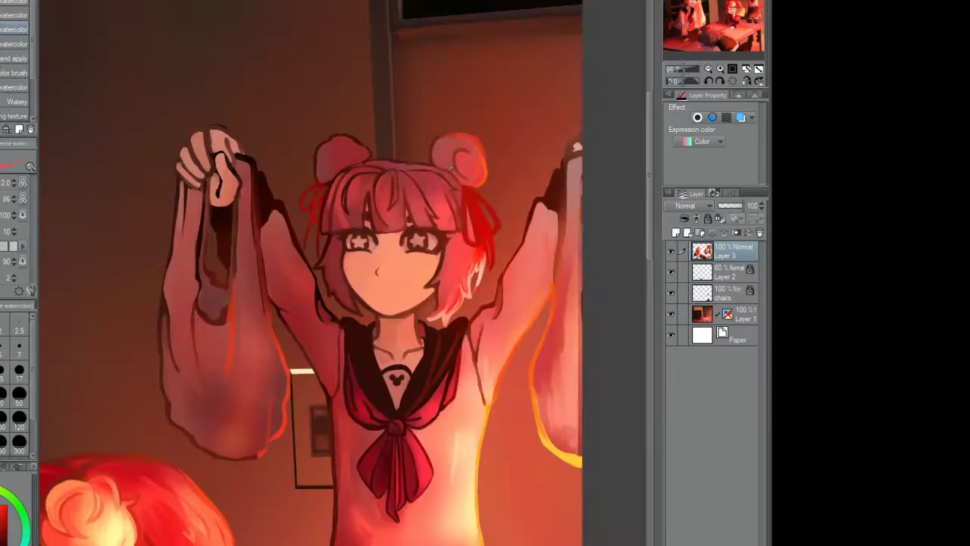
Step: Soften the skin shading between the standing girl's eye and nose with a large brush
scroll(394, 295, "up", 4)
scroll(379, 303, "down", 4)
scroll(346, 308, "up", 6)
scroll(346, 309, "down", 2)
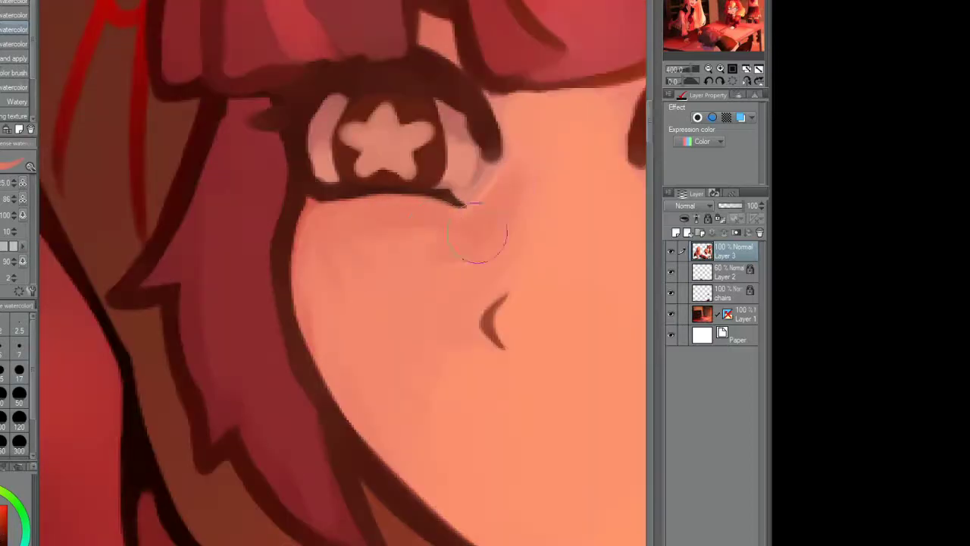
scroll(412, 271, "down", 4)
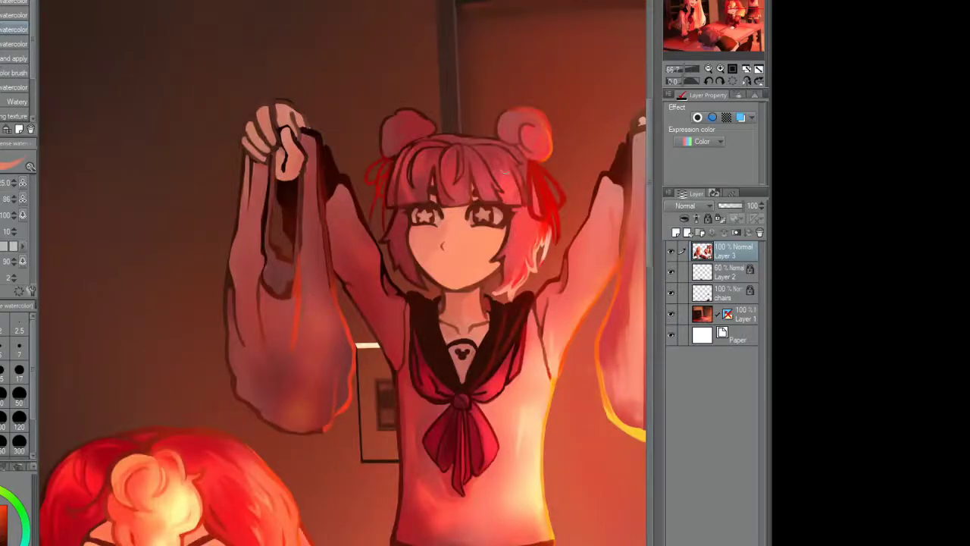
Step: Darken the ribbed cuff under the seated girl's chin and shape the red folds of the sleeve just below it
scroll(262, 189, "down", 1)
scroll(262, 188, "up", 5)
left_click_drag(282, 121, 256, 156)
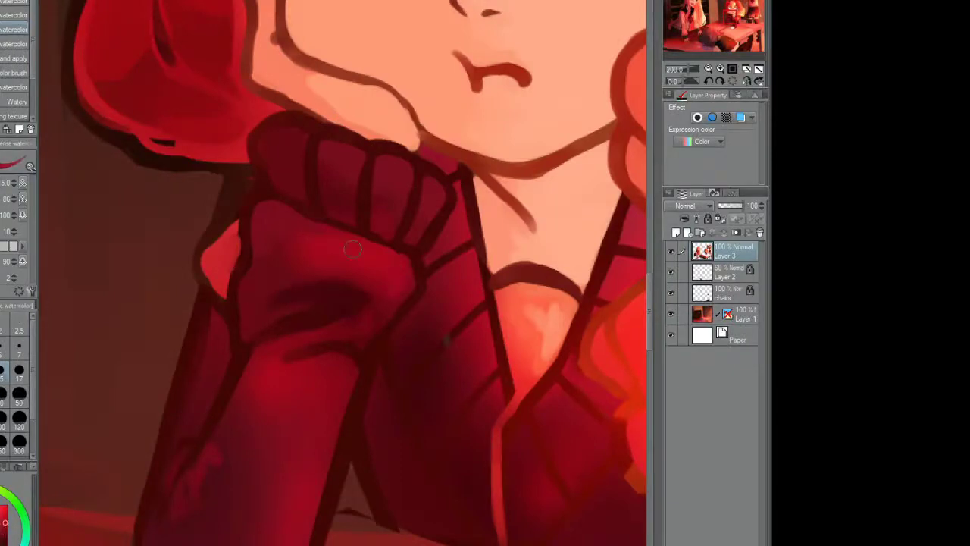
scroll(326, 189, "down", 3)
scroll(357, 222, "up", 3)
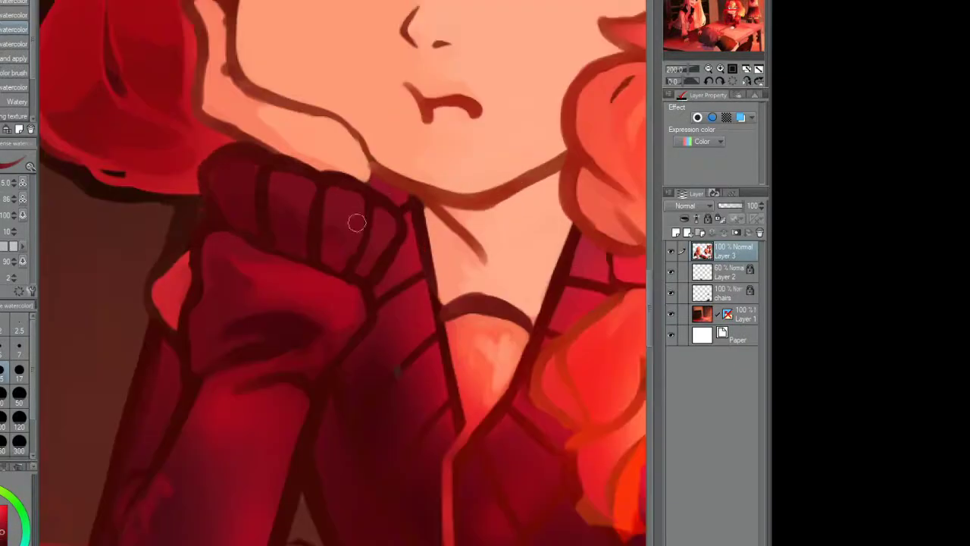
scroll(301, 170, "down", 1)
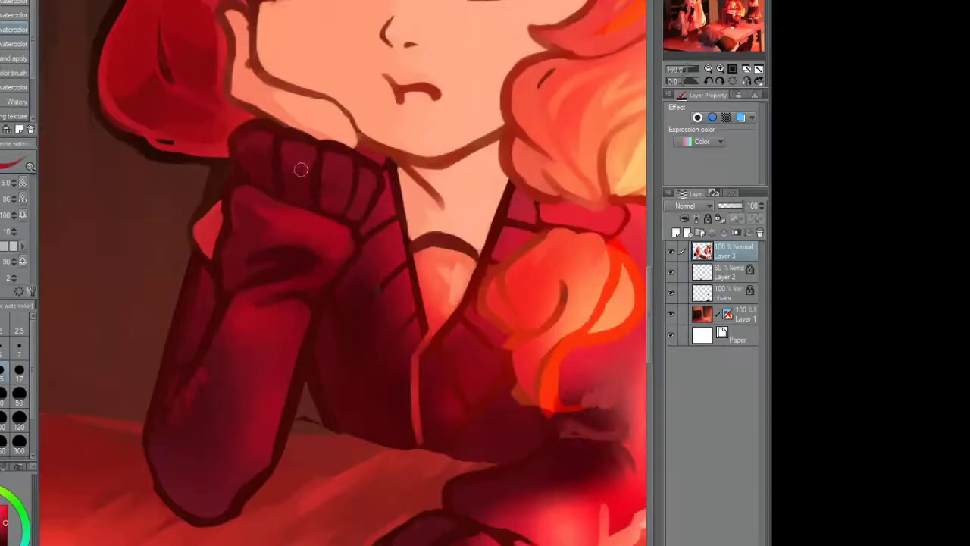
scroll(366, 184, "up", 1)
Step: Repaint the seated girl's propped sleeve over the light elbow patch, redefine its outline and add seam lines to the cardigan front
left_click_drag(508, 148, 441, 312)
mouse_move(368, 173)
left_mouse_down()
mouse_move(394, 311)
mouse_move(347, 113)
left_mouse_up()
left_click_drag(222, 196, 260, 202)
left_click_drag(239, 283, 269, 177)
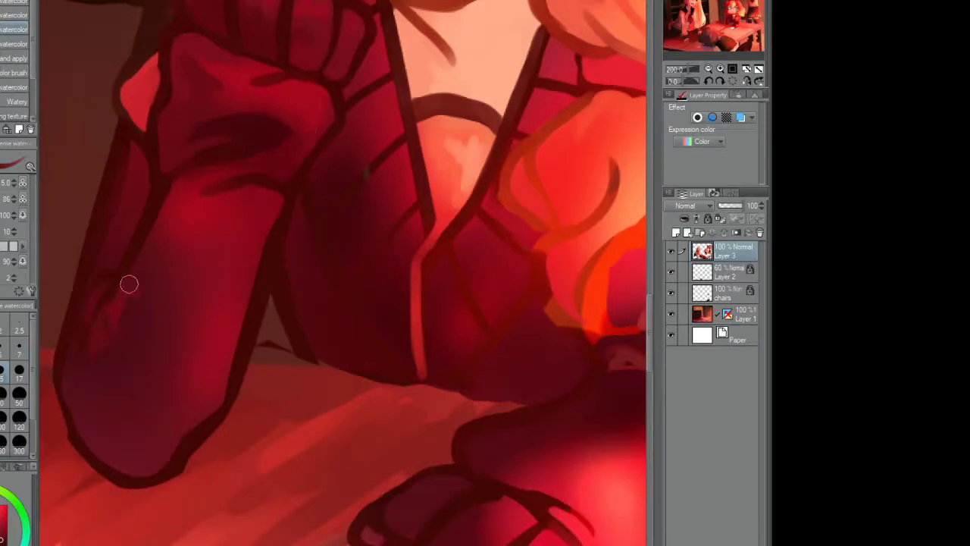
left_click_drag(130, 272, 160, 189)
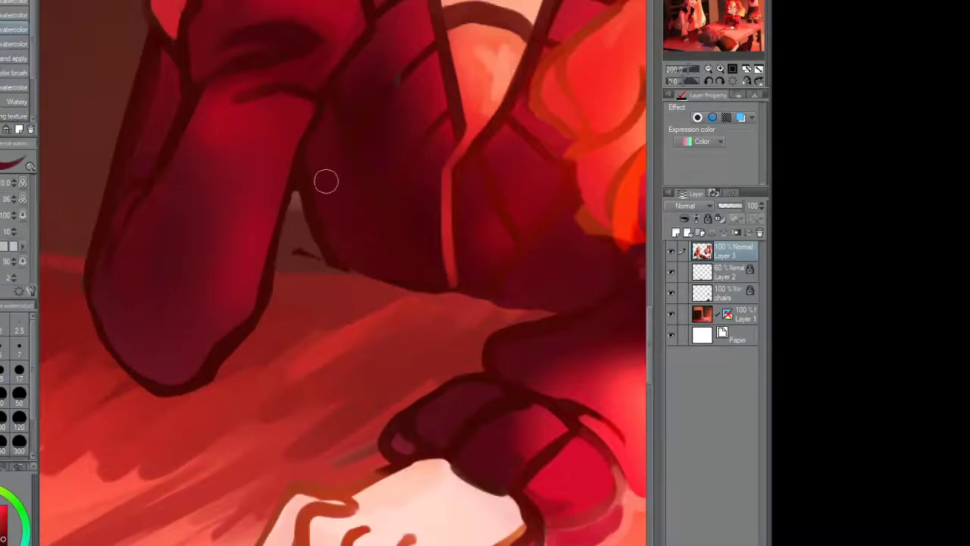
scroll(326, 181, "down", 3)
left_click_drag(359, 243, 397, 230)
Step: Outline the seated girl's cuff resting on the table in dark red, repaint its lit edge and erase the stray rim
scroll(404, 174, "up", 3)
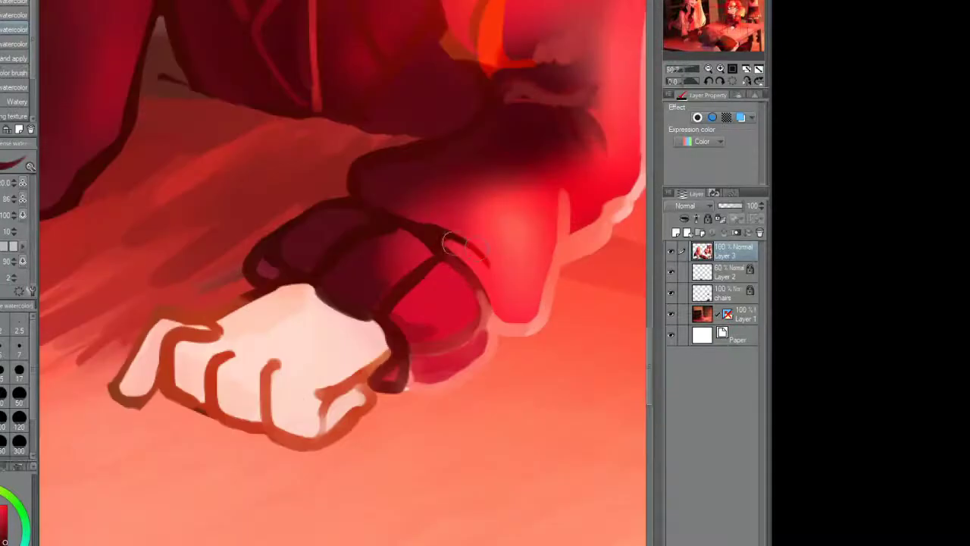
mouse_move(402, 388)
left_mouse_down()
mouse_move(447, 391)
mouse_move(479, 343)
left_mouse_up()
left_click_drag(478, 322, 436, 394)
key("e")
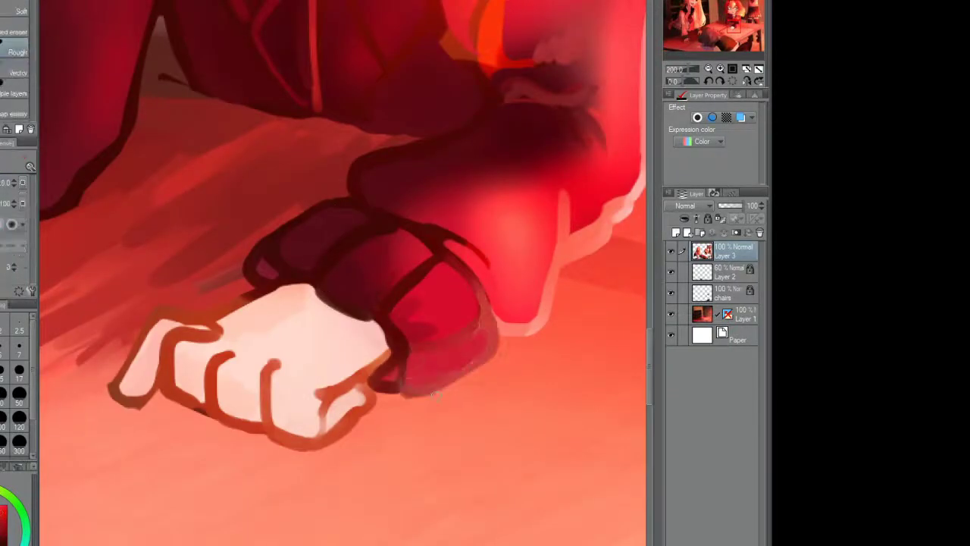
key("b")
Step: Paint dark folds on the seated girl's sleeve below her chest lock and refine that lock's orange strands
mouse_move(410, 202)
left_mouse_down()
mouse_move(254, 274)
mouse_move(237, 241)
left_mouse_up()
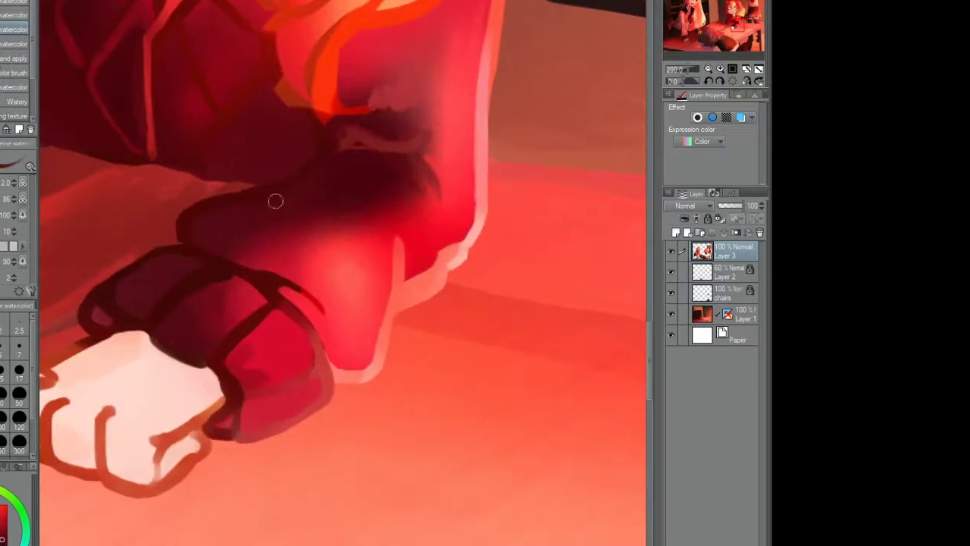
mouse_move(436, 110)
left_mouse_down()
mouse_move(383, 87)
mouse_move(409, 106)
left_mouse_up()
left_click_drag(280, 72, 345, 121)
left_click_drag(366, 163, 409, 76)
mouse_move(424, 121)
left_mouse_down()
mouse_move(379, 174)
mouse_move(299, 106)
left_mouse_up()
left_click_drag(394, 19, 352, 91)
left_click_drag(419, 91, 417, 36)
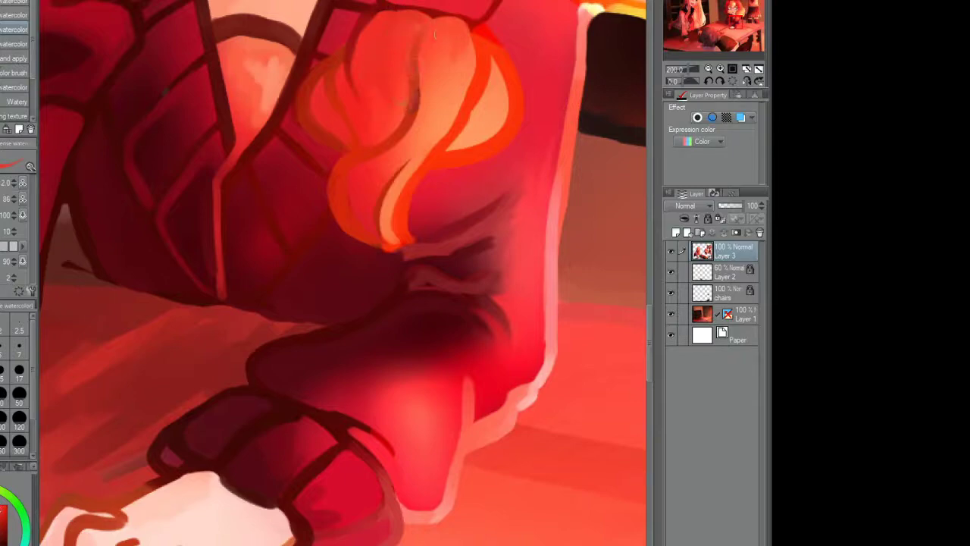
Step: Repaint the outline along the lower edge of the seated girl's orange chest lock in darker red-brown
mouse_move(326, 47)
left_mouse_down()
mouse_move(317, 129)
mouse_move(402, 247)
left_mouse_up()
scroll(368, 260, "up", 3)
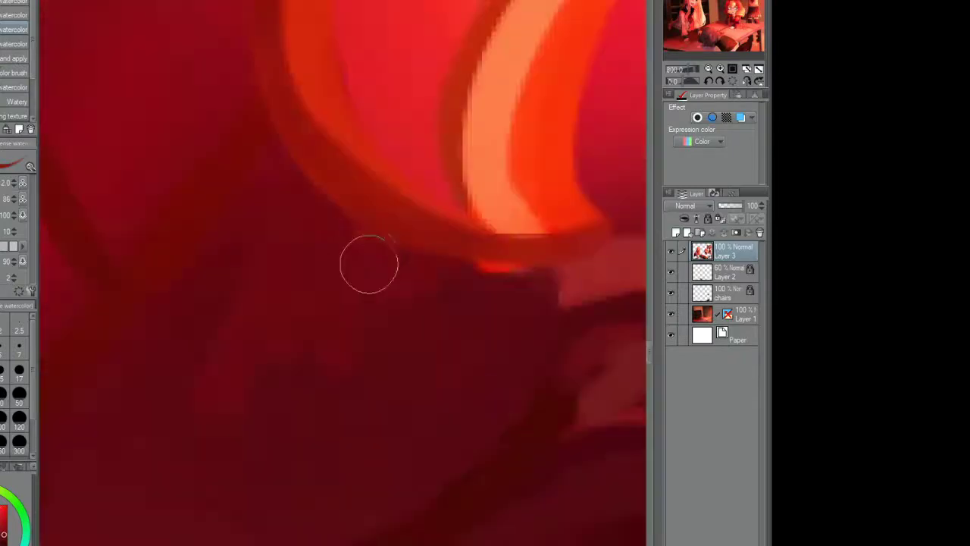
scroll(401, 258, "down", 3)
scroll(400, 258, "down", 5)
scroll(364, 196, "up", 5)
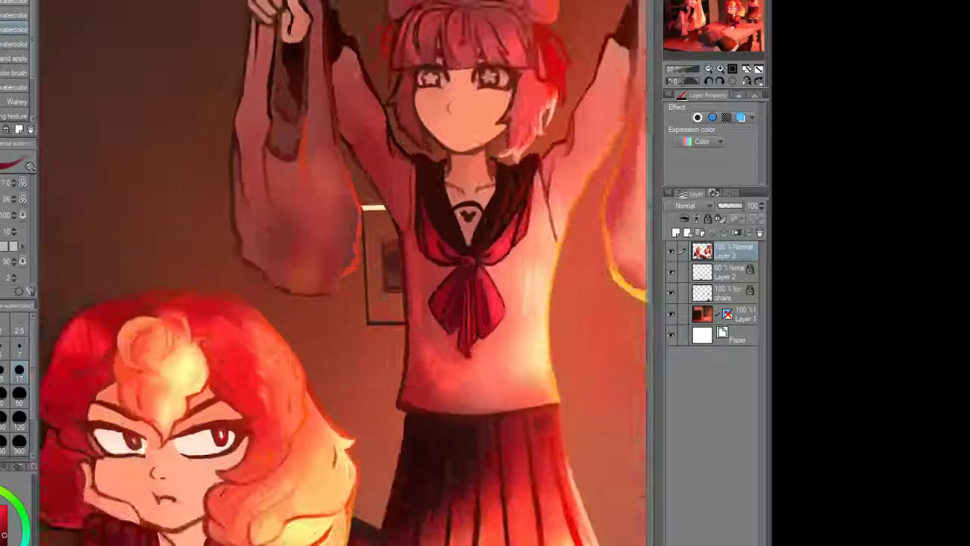
Step: Sample the skin tone beneath the raised-arm girl's eye and refine the shading of her face, jaw and neck
scroll(360, 194, "down", 4)
scroll(410, 57, "up", 6)
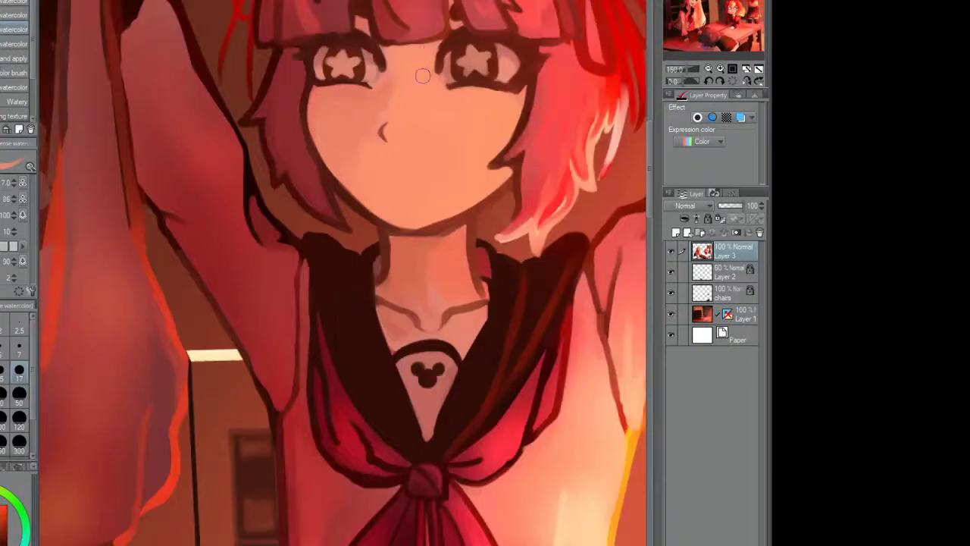
scroll(423, 76, "down", 2)
scroll(565, 173, "up", 3)
left_click(256, 115, "alt")
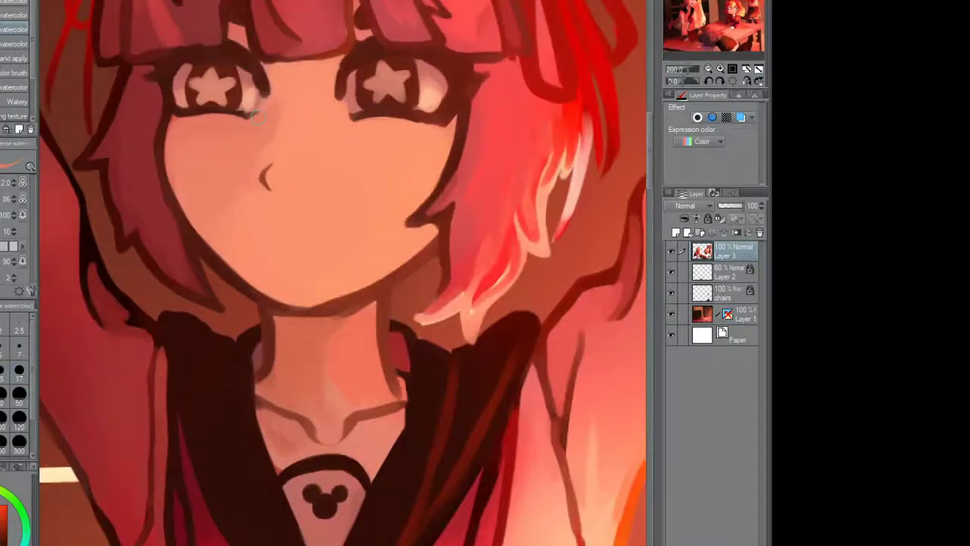
scroll(375, 260, "up", 5)
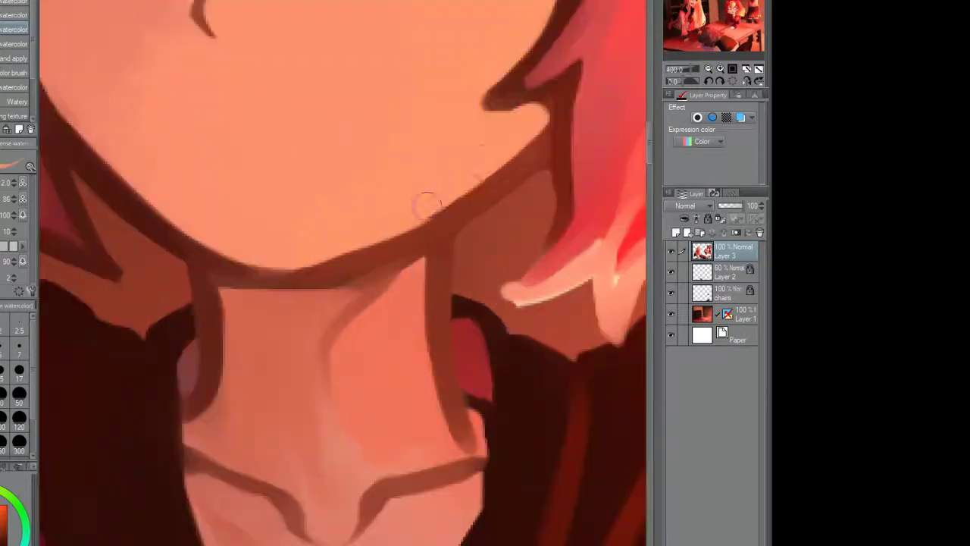
scroll(411, 200, "down", 3)
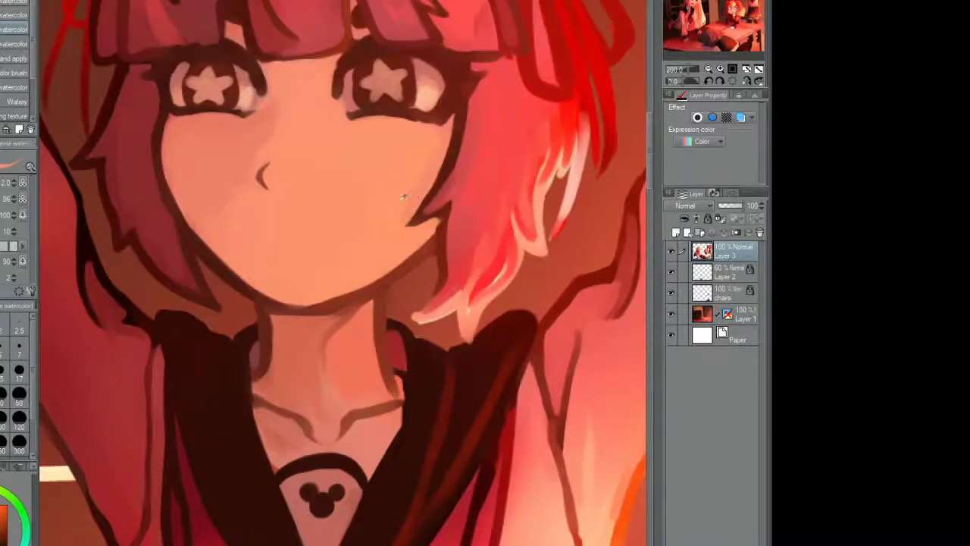
Step: Try to paint a small mouth on the raised-arm girl's face
scroll(404, 197, "down", 3)
mouse_move(326, 182)
left_mouse_down()
mouse_move(379, 199)
mouse_move(368, 189)
left_mouse_up()
key("ctrl+z")
key("ctrl+z")
scroll(302, 231, "up", 3)
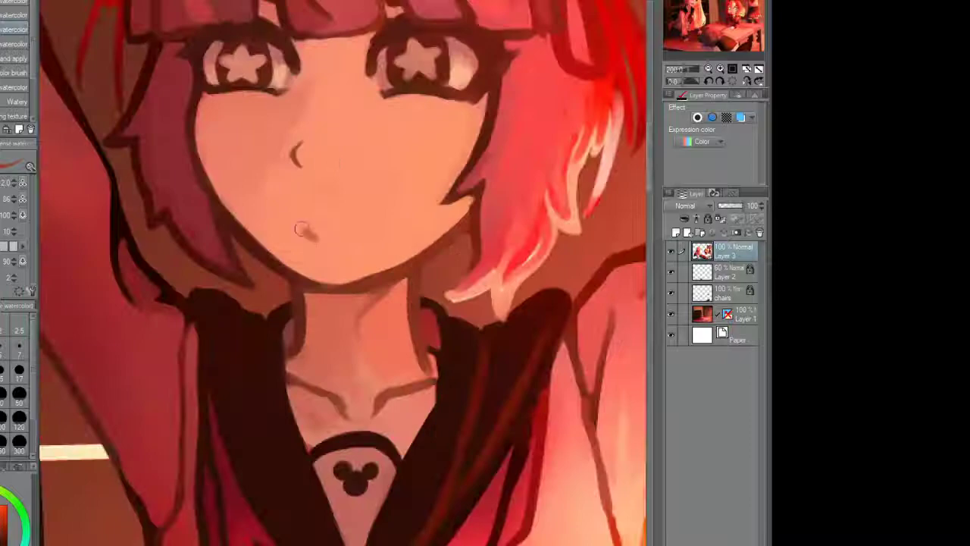
scroll(302, 231, "down", 3)
scroll(398, 436, "up", 3)
scroll(442, 377, "down", 3)
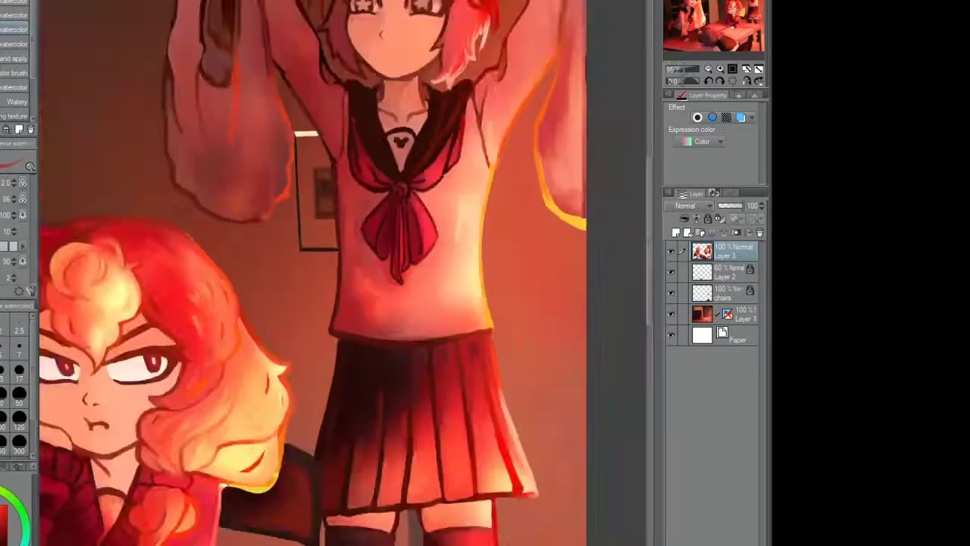
Step: Clean the edge of the raised-arm girl's lit armpit with the rough eraser and touch up its orange rim
scroll(509, 136, "up", 3)
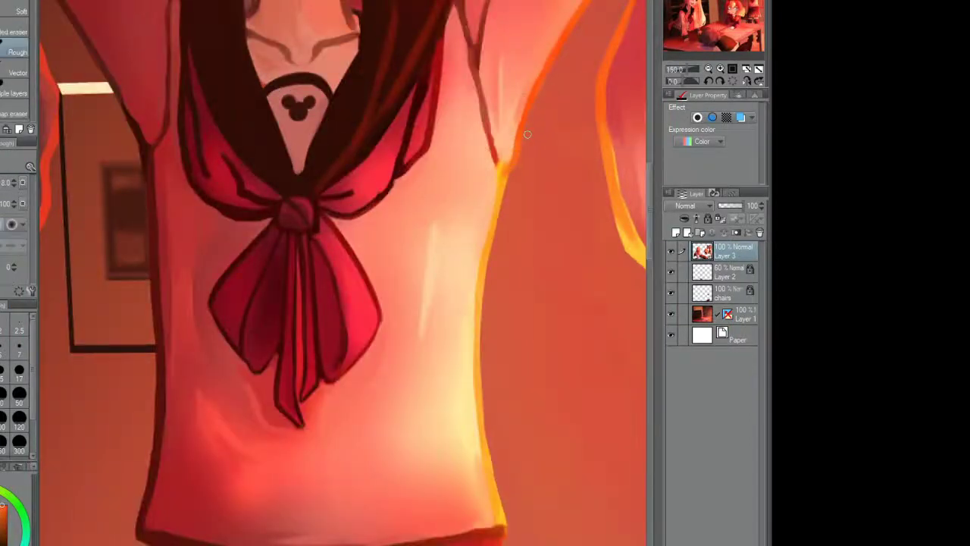
scroll(509, 136, "up", 1)
scroll(351, 215, "down", 1)
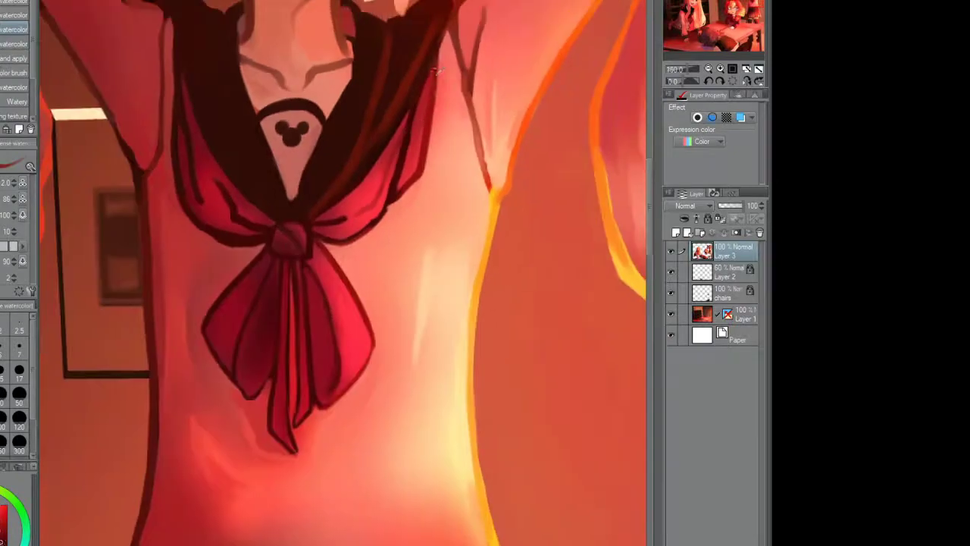
Step: Repaint the red folds and dark outlines of the raised-arm girl's neckerchief on both sides of her collar
scroll(409, 113, "up", 1)
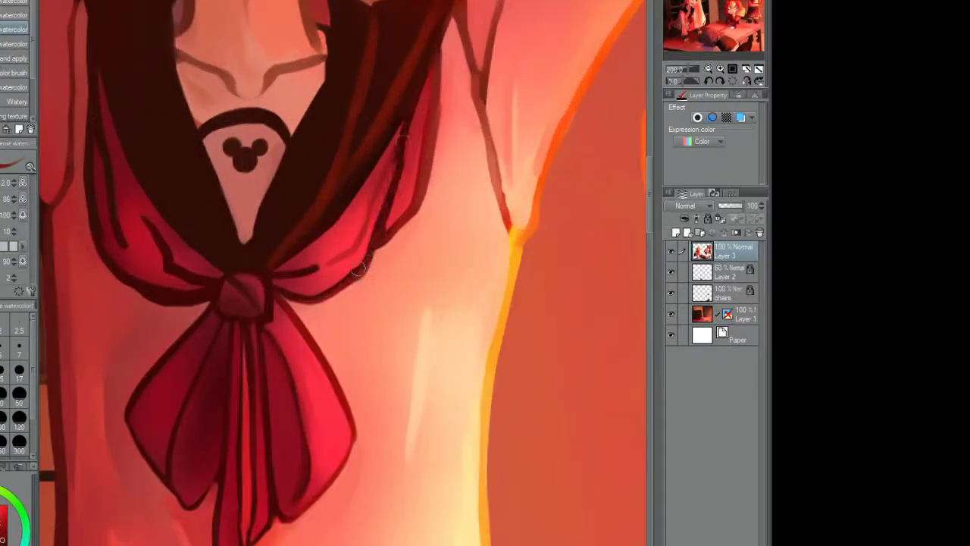
left_click_drag(278, 282, 351, 346)
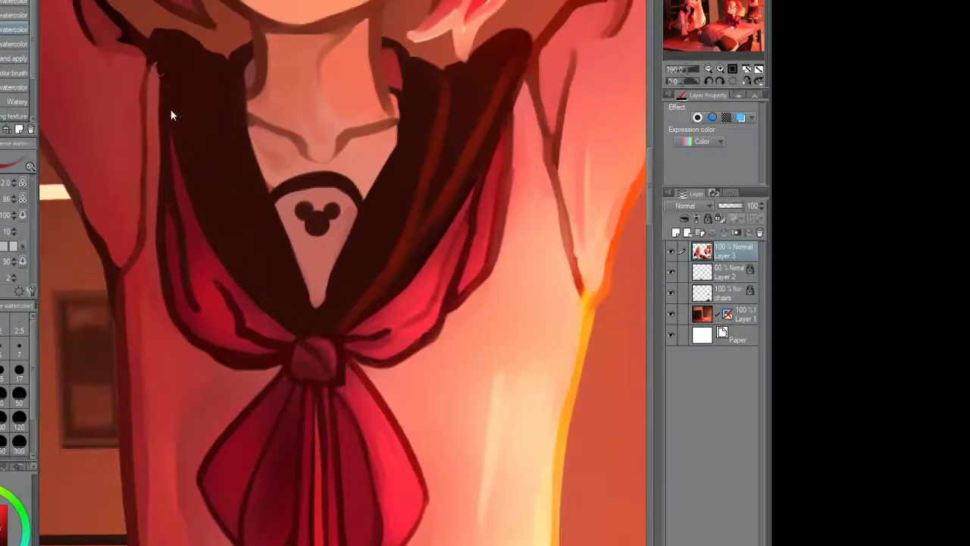
left_click_drag(206, 264, 239, 339)
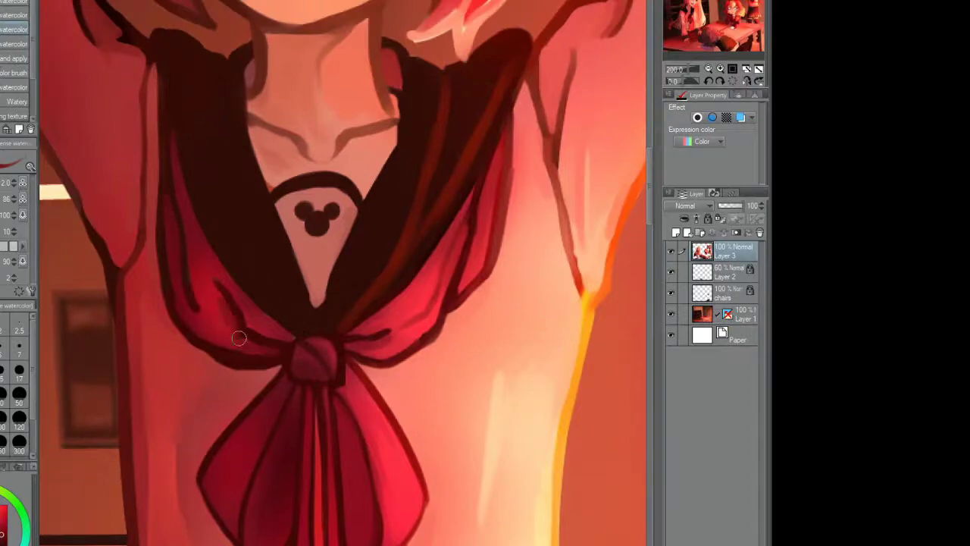
left_click_drag(157, 210, 201, 351)
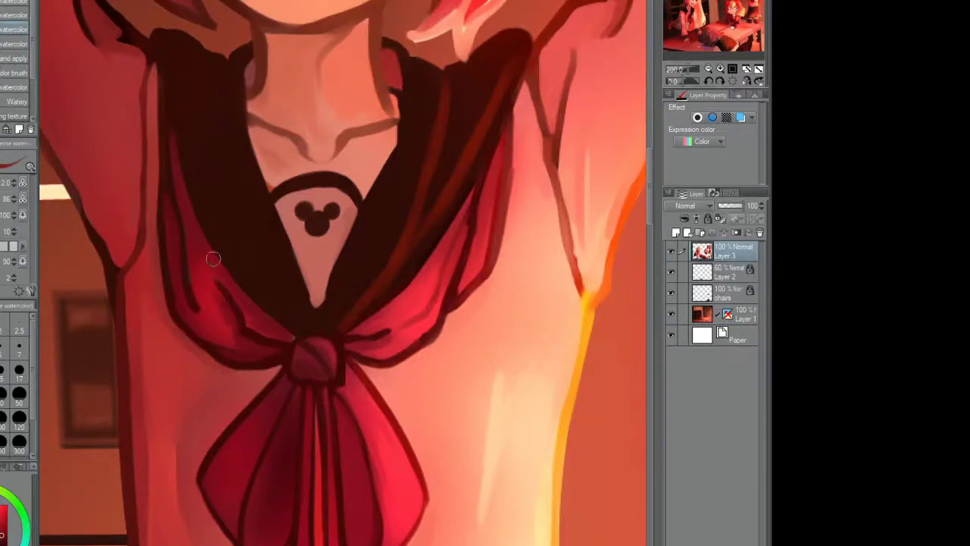
Step: Clean up around the raised-arm girl's light hair tips and refine the dark outline around the upper end of her sleeve
key("e")
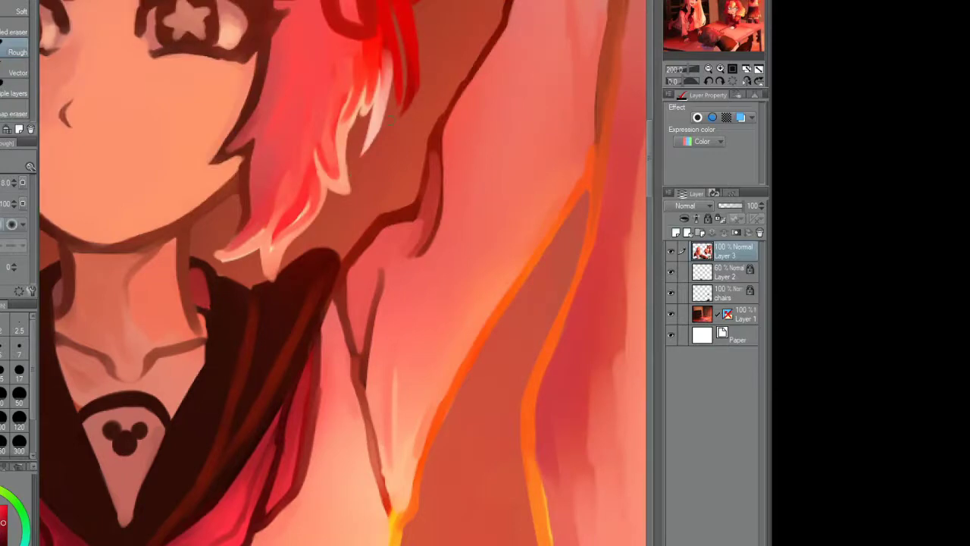
scroll(341, 273, "down", 5)
scroll(227, 227, "up", 6)
key("b")
left_click_drag(428, 76, 481, 46)
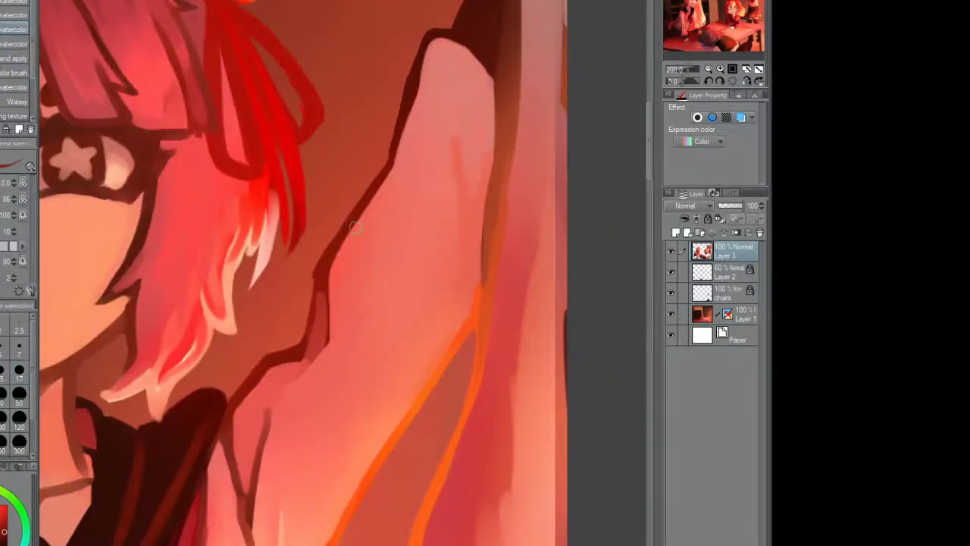
scroll(361, 238, "down", 4)
scroll(299, 246, "up", 3)
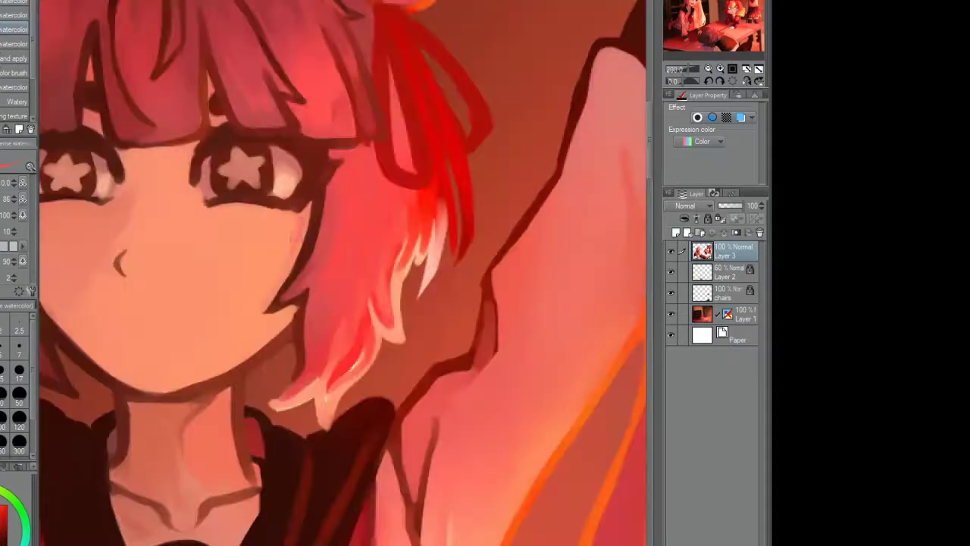
Step: Refine the orange strand lines on the long-haired girl's glowing bangs and parting
scroll(281, 319, "down", 5)
scroll(303, 303, "up", 1)
scroll(181, 129, "up", 5)
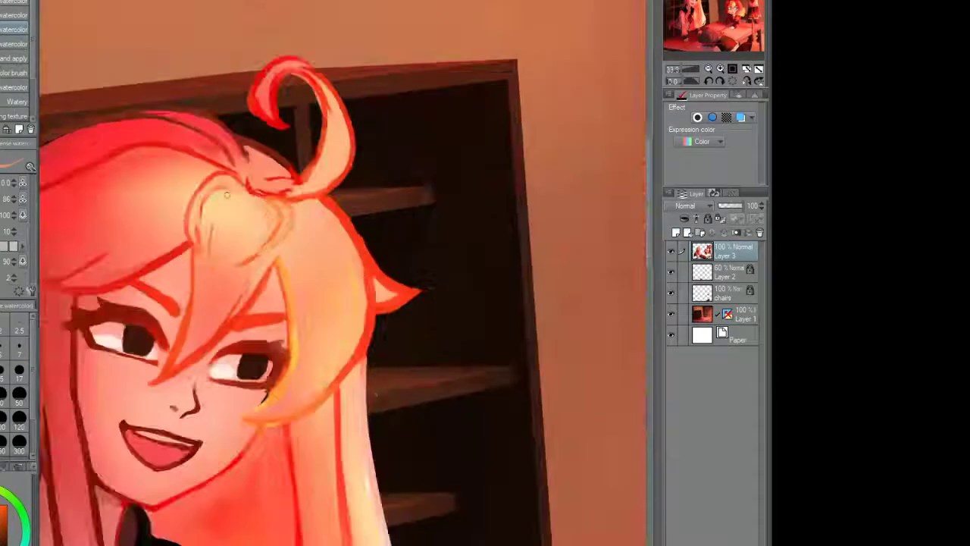
scroll(241, 168, "down", 3)
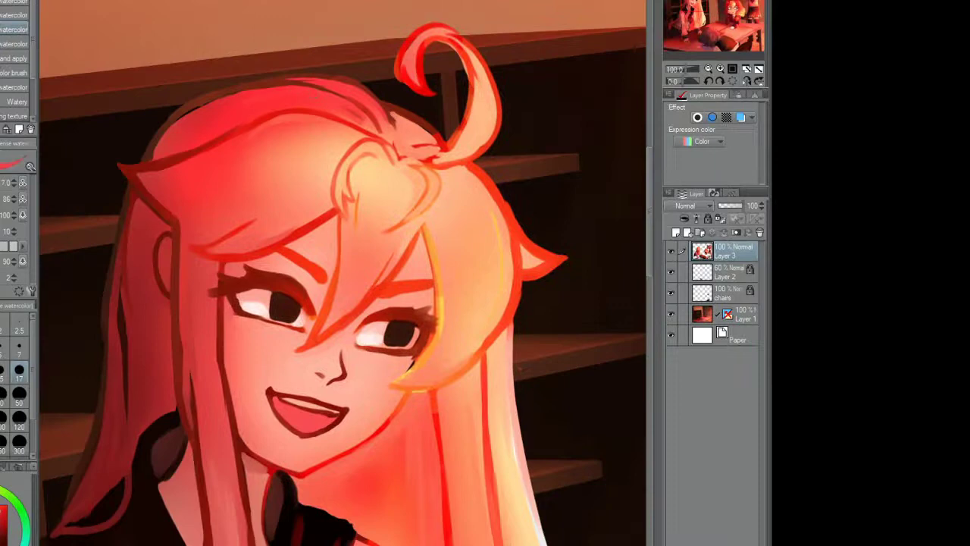
scroll(257, 87, "up", 4)
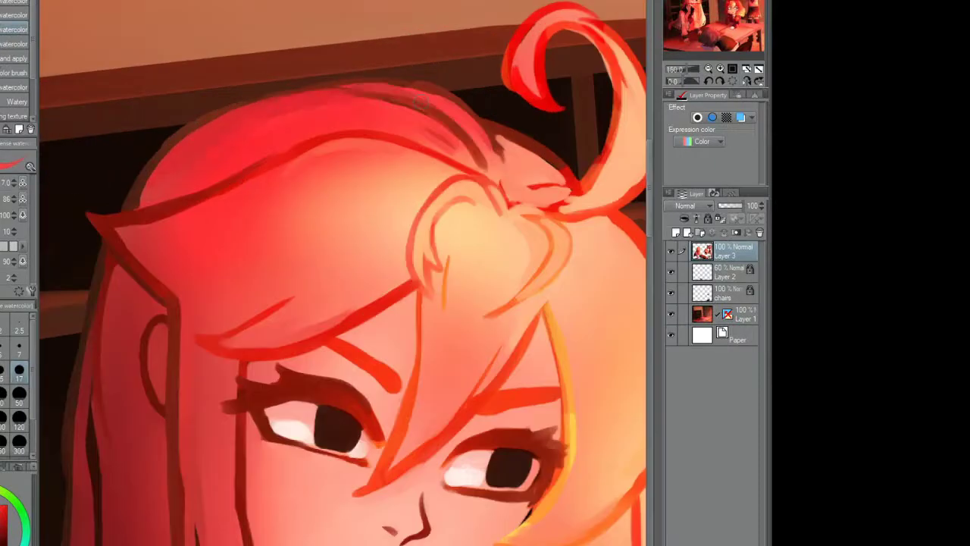
scroll(535, 130, "down", 4)
scroll(455, 219, "up", 3)
scroll(384, 373, "down", 1)
scroll(377, 323, "down", 1)
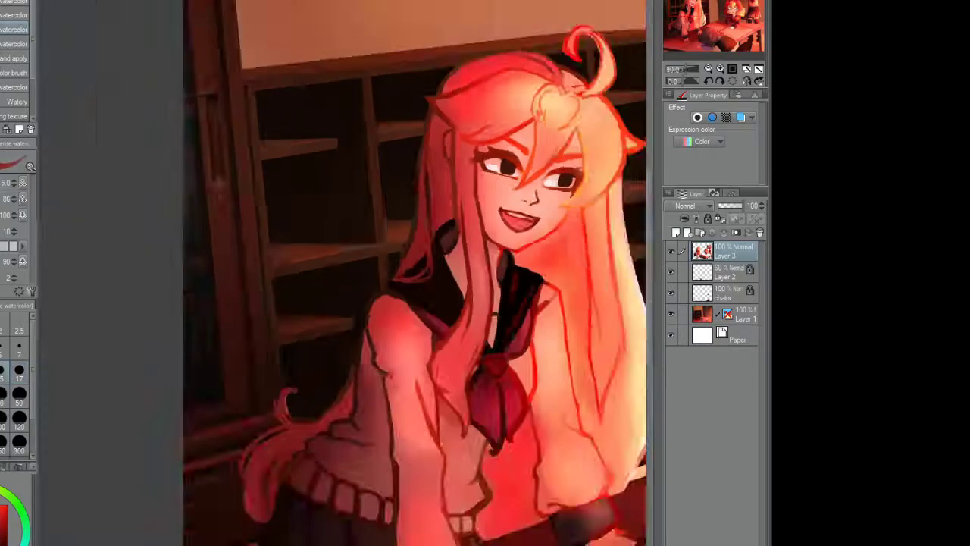
Step: Select the long-haired girl's ear outline and move it slightly lower and farther out from her face
scroll(455, 189, "up", 1)
key("m")
mouse_move(297, 105)
left_mouse_down()
mouse_move(287, 156)
mouse_move(298, 167)
left_mouse_up()
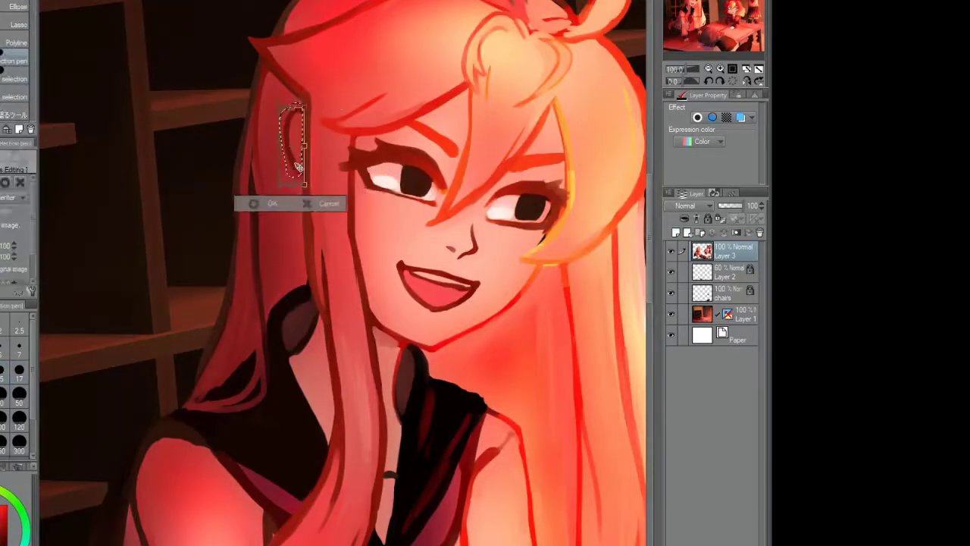
key("Return")
Step: Paint dark red strand lines in the long-haired girl's lock running from her ear and lashes along her cheek
key("b")
mouse_move(292, 114)
left_mouse_down()
mouse_move(355, 235)
mouse_move(361, 356)
left_mouse_up()
scroll(379, 256, "up", 1)
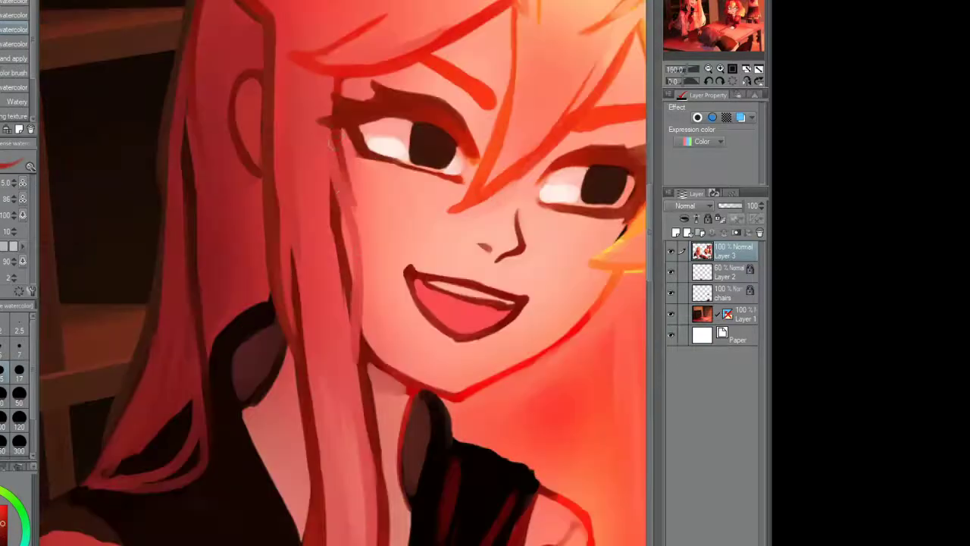
left_click_drag(334, 144, 337, 204)
scroll(337, 203, "down", 3)
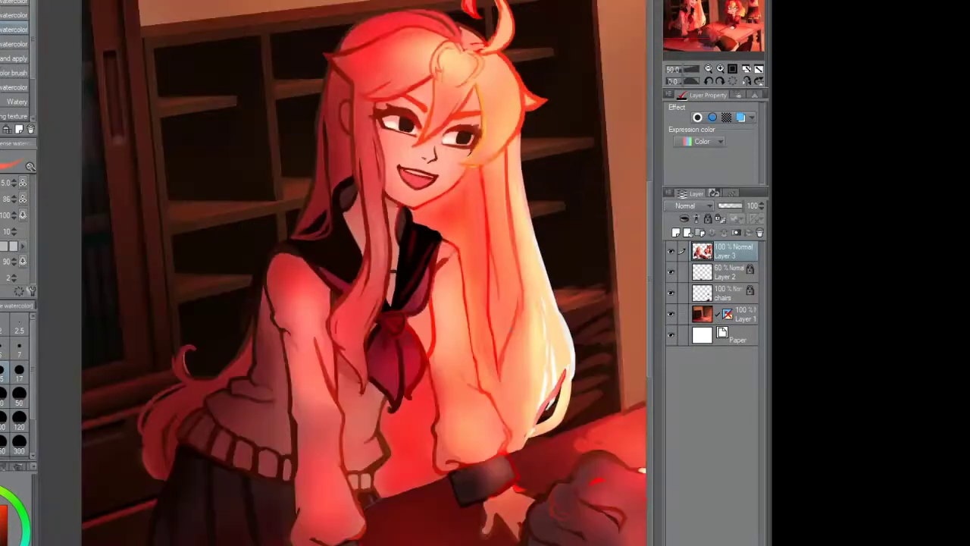
Step: Redefine the dark outer edge and pleat lines of the long-haired girl's skirt below the ribbed sweater hem
scroll(437, 233, "up", 1)
scroll(157, 397, "up", 2)
scroll(157, 397, "down", 2)
scroll(157, 398, "up", 2)
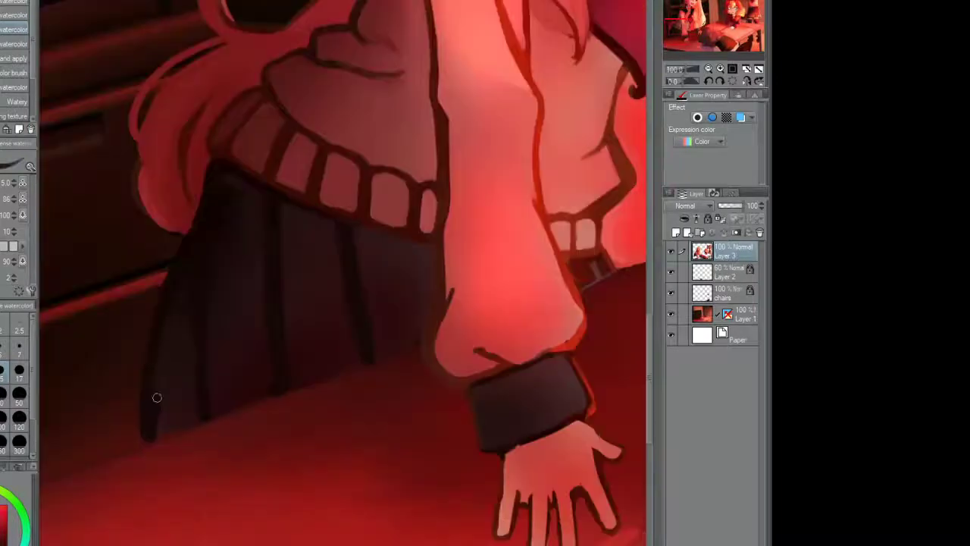
Step: Add red strand lines to the hair tuft behind the long-haired girl's waist and trim its curled tip with the eraser
scroll(201, 152, "up", 1)
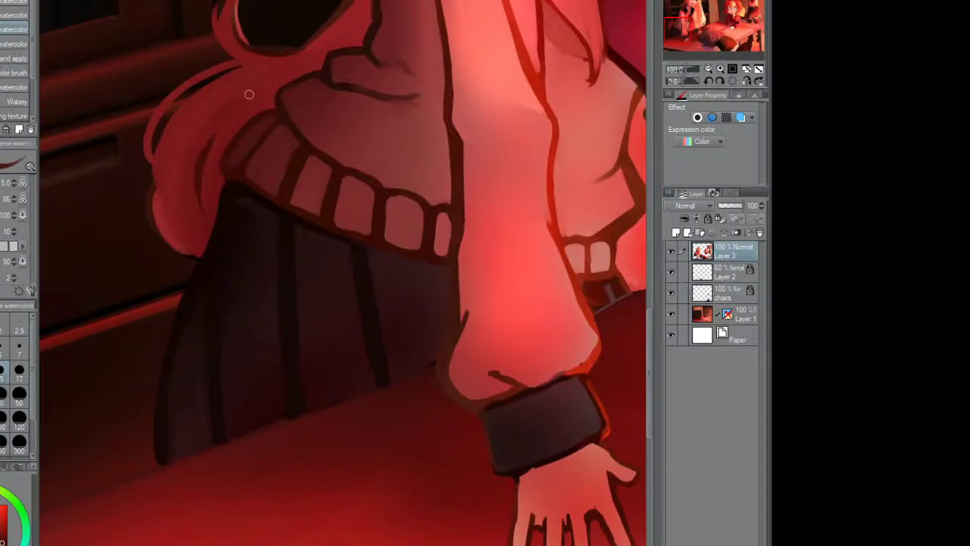
scroll(170, 201, "down", 3)
scroll(170, 200, "up", 3)
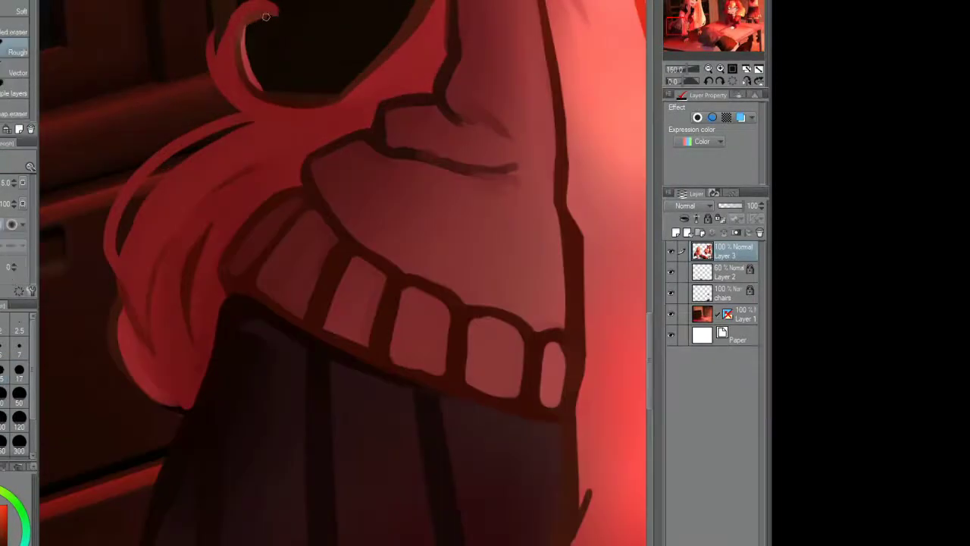
scroll(169, 201, "down", 3)
scroll(169, 201, "down", 1)
key("b")
Step: Refine the red-orange outlines of the long-haired girl's brightly lit sleeve and add a short fold line above its cuff
scroll(384, 152, "up", 4)
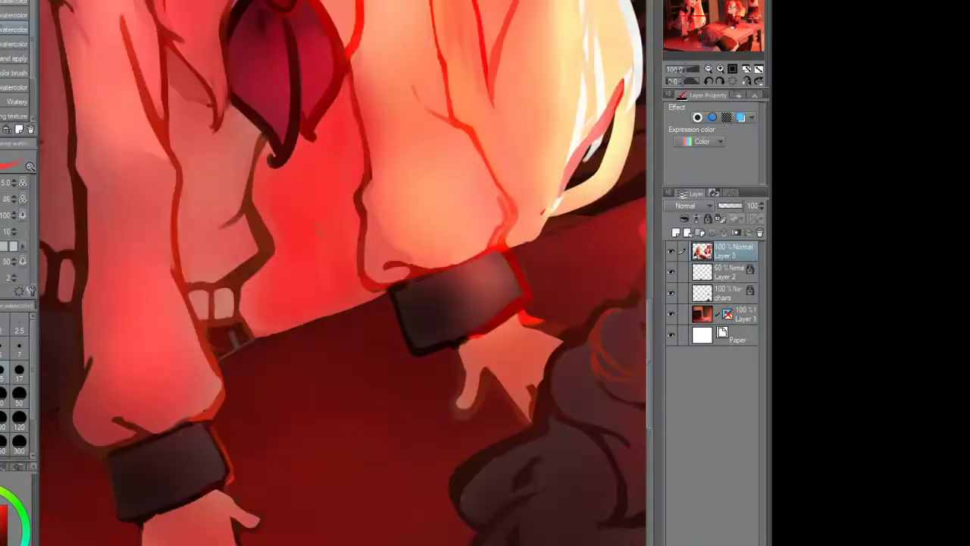
scroll(219, 169, "down", 3)
scroll(220, 169, "up", 3)
scroll(231, 205, "down", 3)
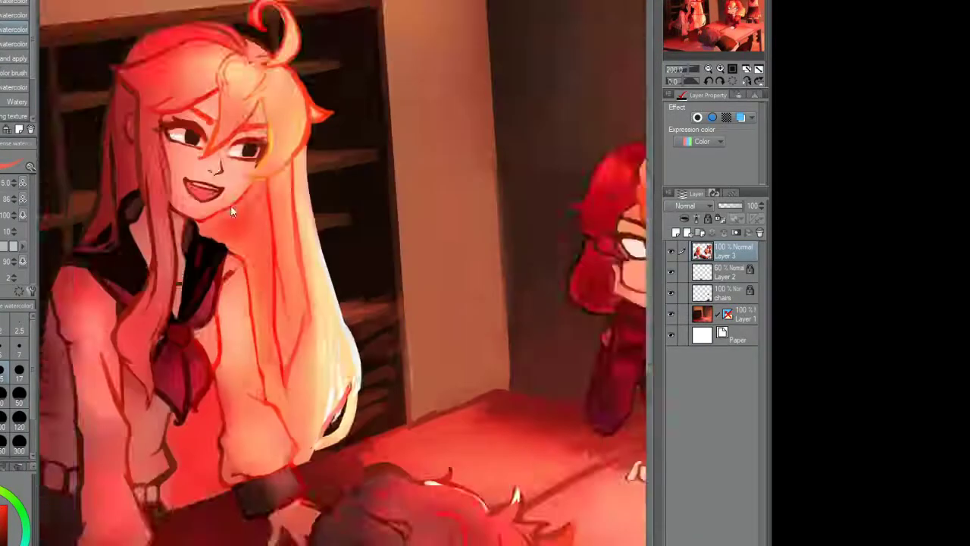
Step: Strengthen the dark red outlines of the long-haired girl's front lock over her sailor collar
scroll(220, 169, "up", 3)
left_click_drag(249, 214, 220, 303)
left_click_drag(258, 190, 201, 341)
left_click_drag(145, 360, 167, 432)
scroll(199, 394, "down", 3)
scroll(209, 232, "up", 3)
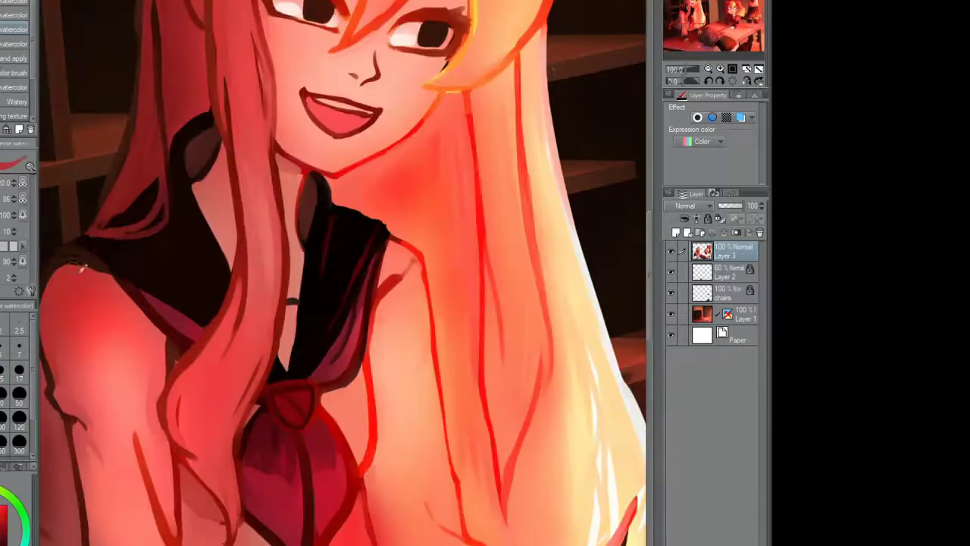
Step: Build up long red strands and shading in the long-haired girl's front lock from her cheek down to the neckerchief
scroll(209, 232, "down", 3)
scroll(251, 227, "up", 3)
left_click_drag(252, 220, 246, 402)
left_click_drag(250, 273, 241, 443)
left_click_drag(258, 296, 254, 368)
mouse_move(246, 379)
left_mouse_down()
mouse_move(229, 470)
mouse_move(238, 459)
left_mouse_up()
left_click_drag(246, 398, 223, 504)
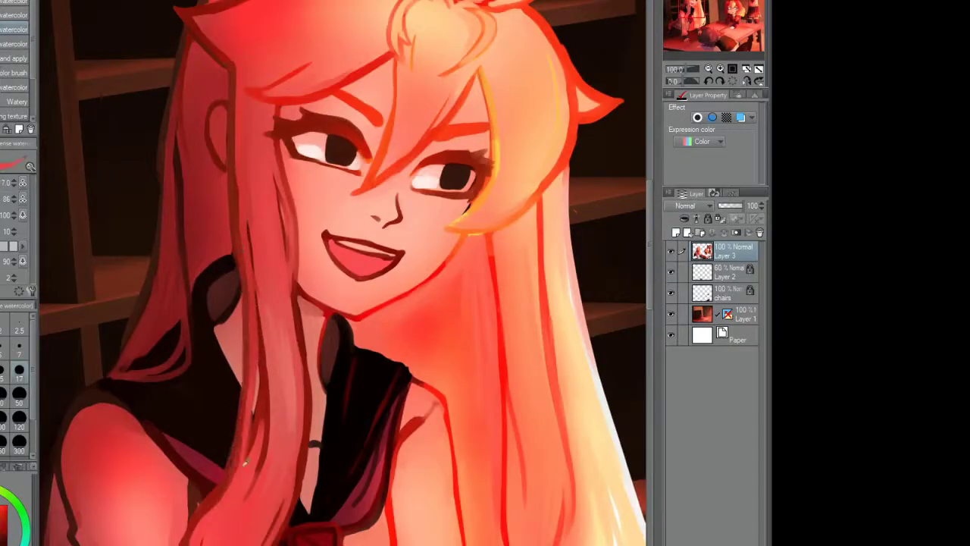
left_click_drag(269, 159, 254, 250)
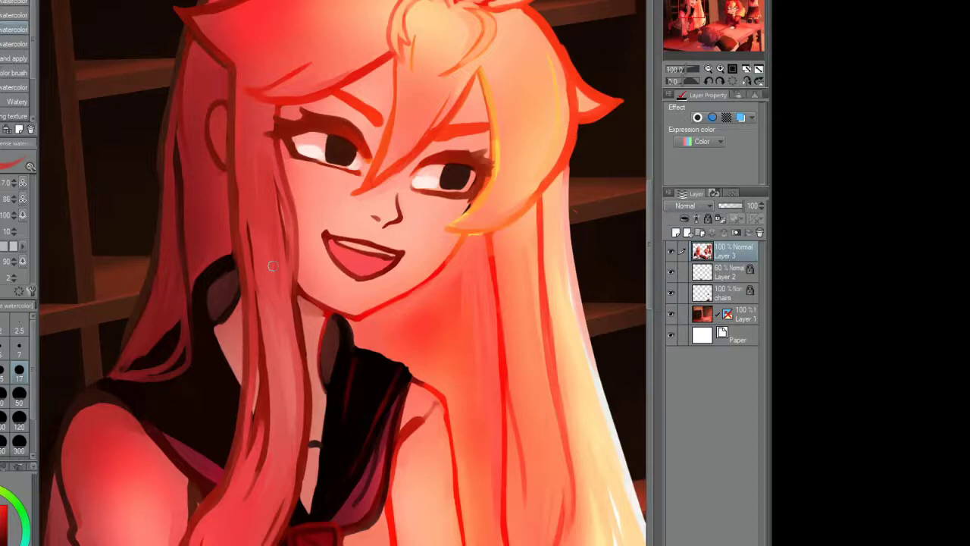
Step: Shade the hair beside the long-haired girl's temple and refine the dark red edges around her eyes
scroll(289, 264, "down", 3)
scroll(211, 289, "up", 4)
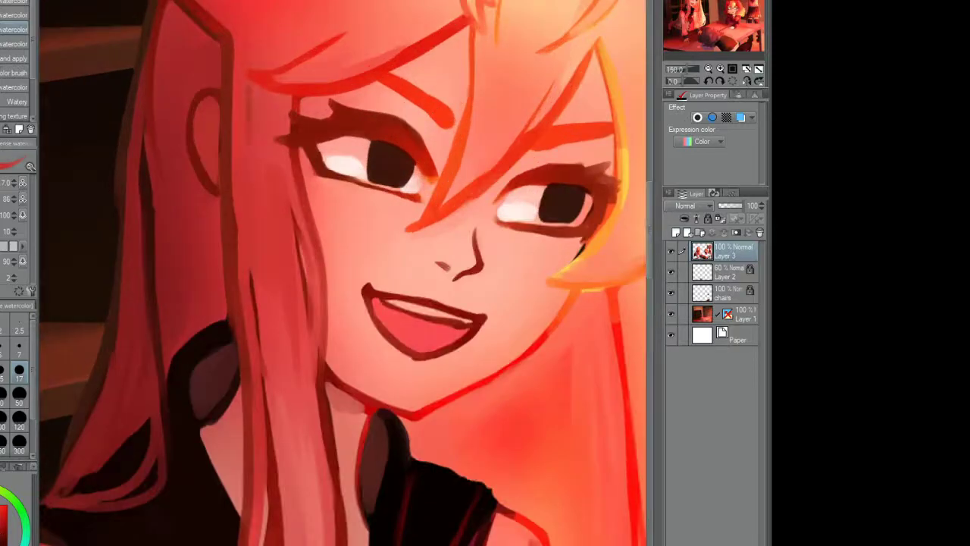
left_click_drag(277, 162, 428, 165)
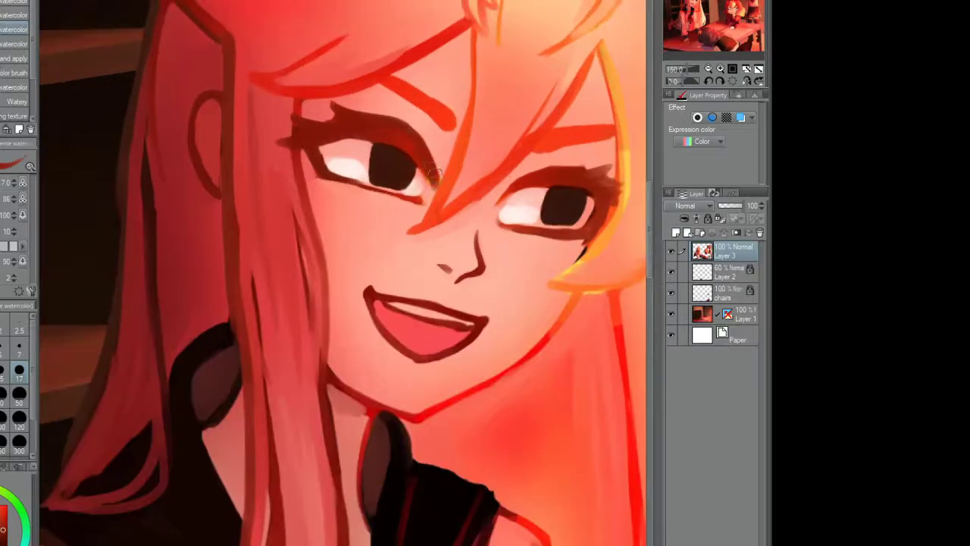
scroll(305, 142, "down", 3)
scroll(306, 143, "up", 4)
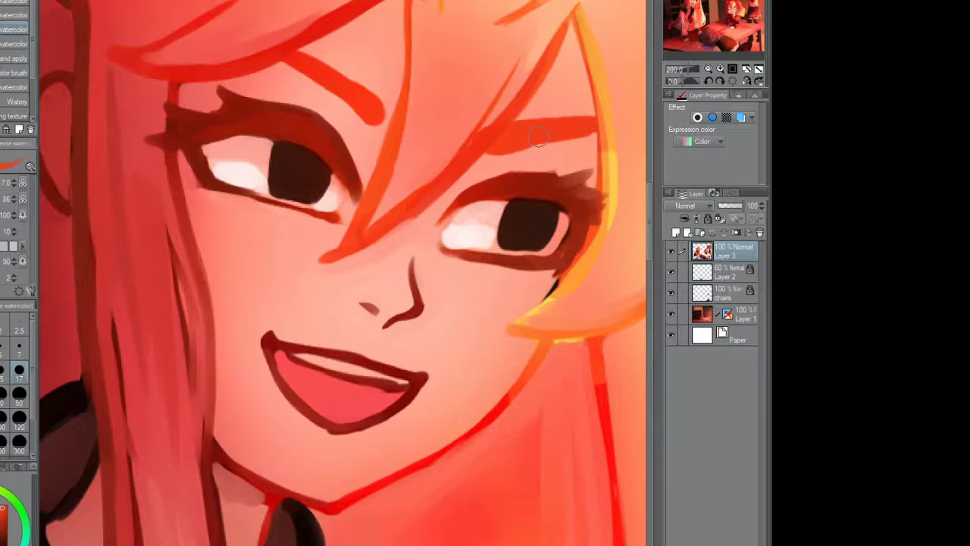
Step: Refine the red-orange outlines of the long-haired girl's pointed bang falling between her eyes
mouse_move(447, 199)
left_mouse_down()
mouse_move(393, 203)
mouse_move(416, 83)
mouse_move(325, 249)
left_mouse_up()
left_click_drag(413, 4, 401, 122)
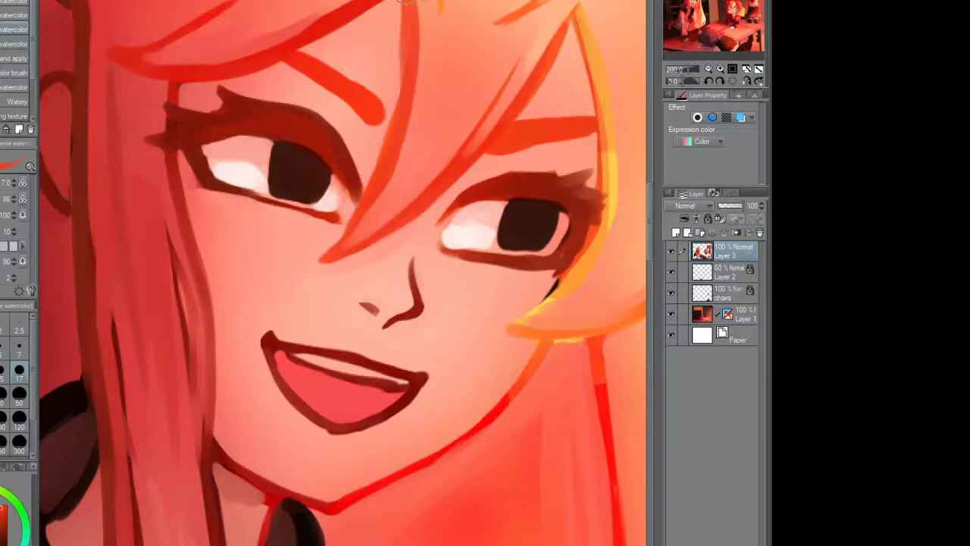
left_click(678, 26)
left_click_drag(275, 152, 322, 193)
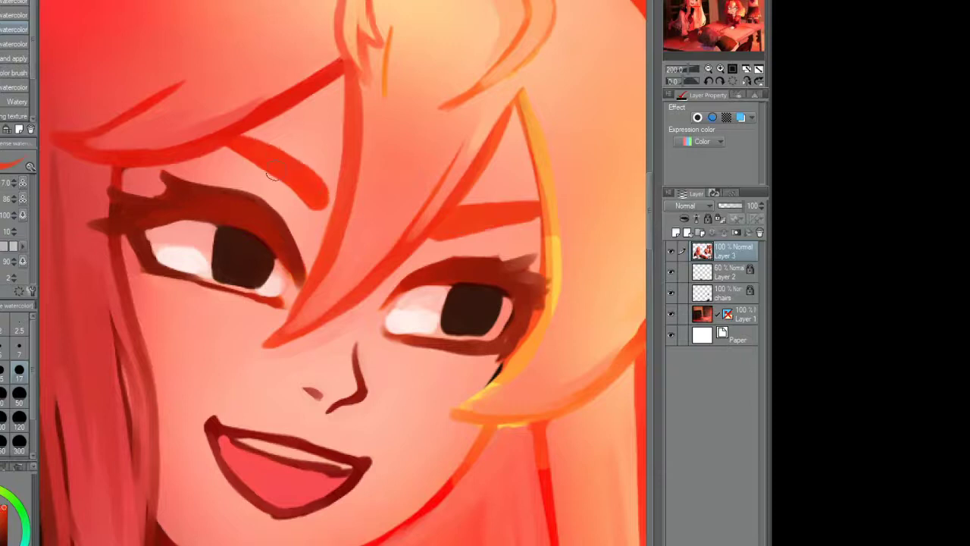
left_click_drag(343, 112, 260, 169)
left_click_drag(348, 206, 320, 134)
Step: Paint soft pale-orange highlight streaks curving across the long-haired girl's side-swept bangs
mouse_move(288, 77)
left_mouse_down()
mouse_move(382, 47)
mouse_move(352, 44)
left_mouse_up()
left_click_drag(274, 97, 220, 109)
left_click_drag(272, 38, 133, 112)
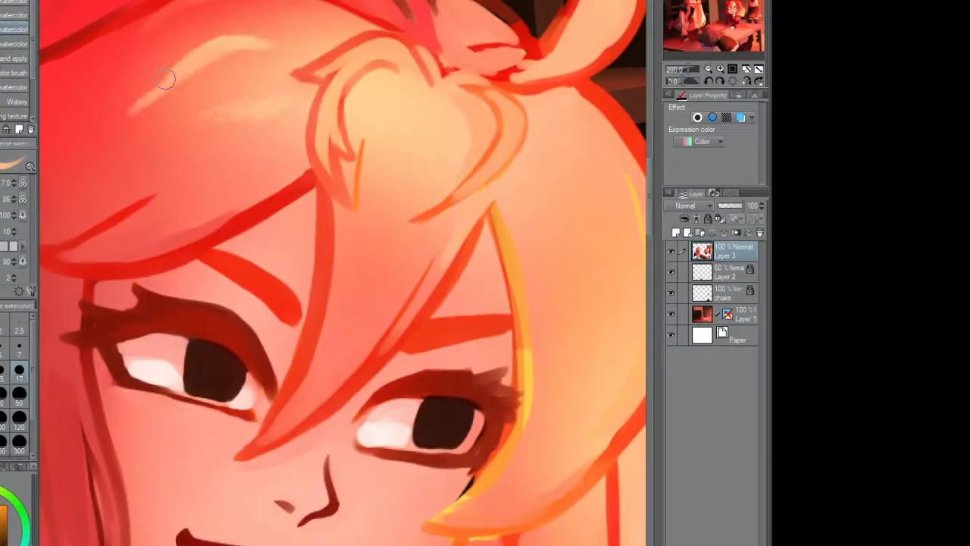
mouse_move(201, 67)
left_mouse_down()
mouse_move(140, 110)
mouse_move(106, 155)
left_mouse_up()
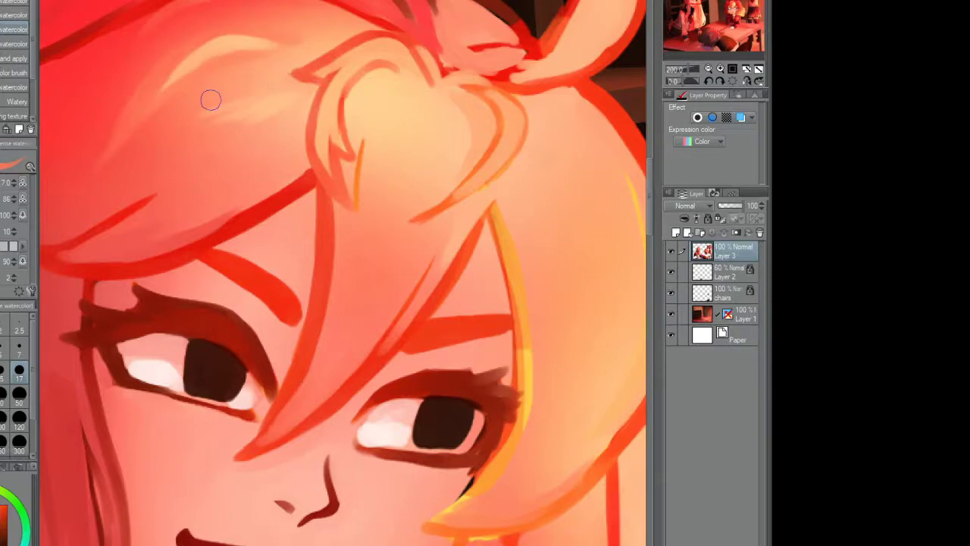
Step: Reshape the upper teeth in the long-haired girl's open mouth, adding a small pointed fang
key("ctrl+minus")
left_click_drag(412, 169, 428, 228)
left_click_drag(431, 151, 454, 212)
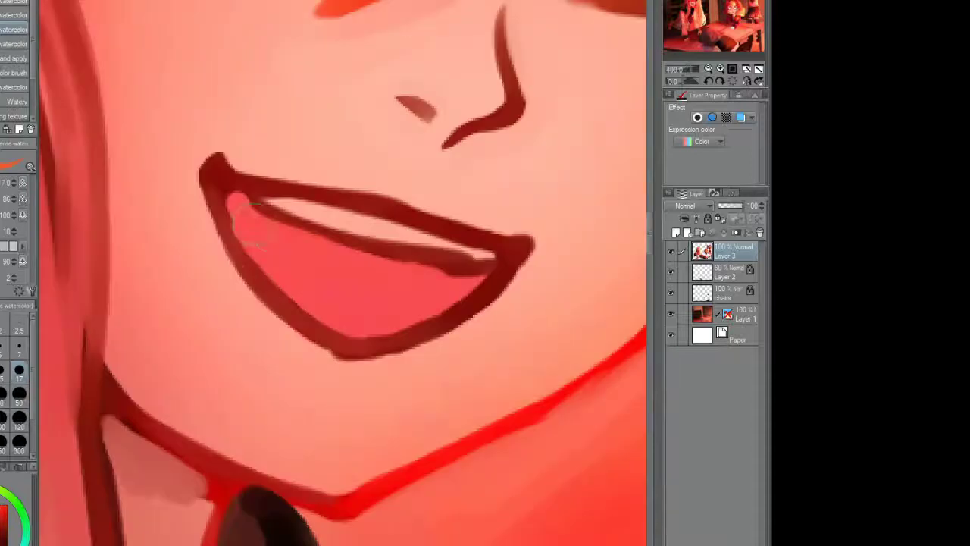
mouse_move(243, 201)
left_mouse_down()
mouse_move(307, 267)
mouse_move(392, 286)
mouse_move(374, 224)
mouse_move(471, 258)
mouse_move(342, 233)
mouse_move(433, 256)
left_mouse_up()
left_click_drag(292, 205, 348, 239)
left_click_drag(326, 228, 355, 190)
key("ctrl+minus")
key("ctrl+minus")
key("ctrl+minus")
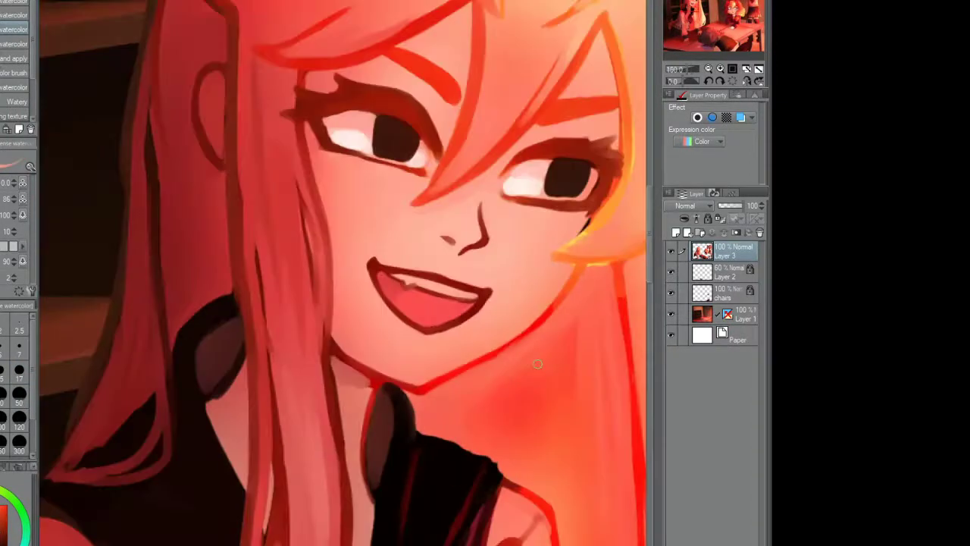
Step: Add a soft pink shading stroke on the long-haired girl's face beneath the tip of her central bang
key("ctrl+plus")
key("ctrl+plus")
key("ctrl+plus")
mouse_move(299, 206)
left_mouse_down()
mouse_move(314, 219)
mouse_move(463, 258)
mouse_move(426, 372)
mouse_move(329, 405)
mouse_move(443, 426)
left_mouse_up()
key("ctrl+minus")
key("ctrl+minus")
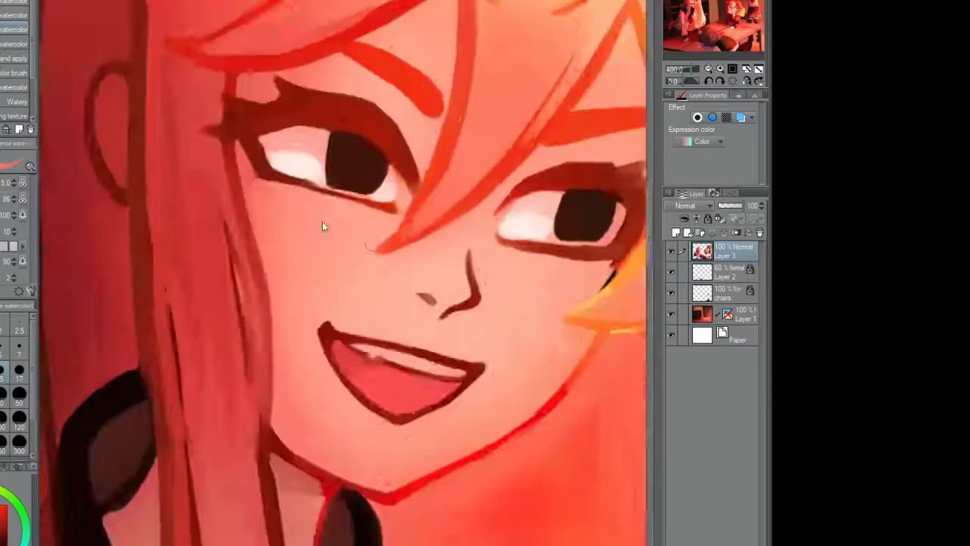
key("ctrl+minus")
key("ctrl+minus")
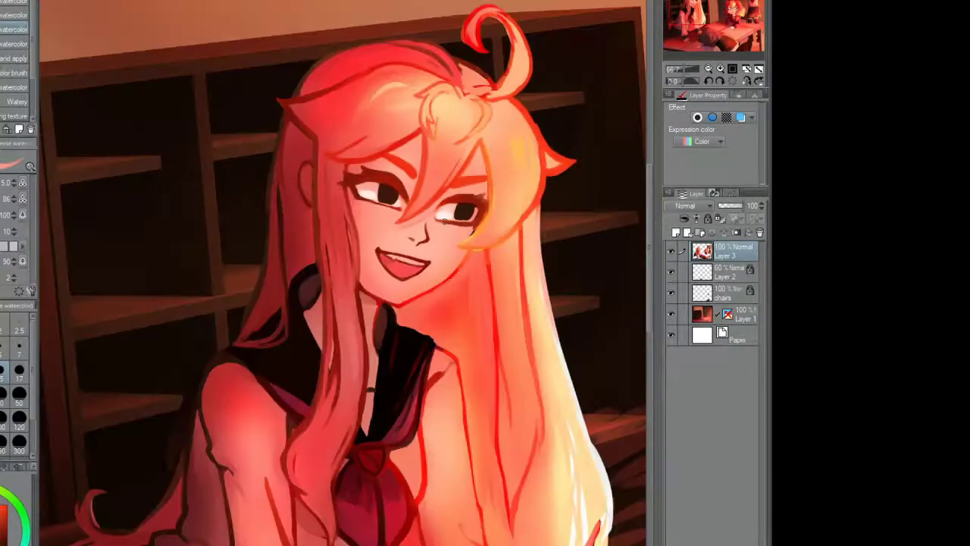
key("ctrl+plus")
key("ctrl+plus")
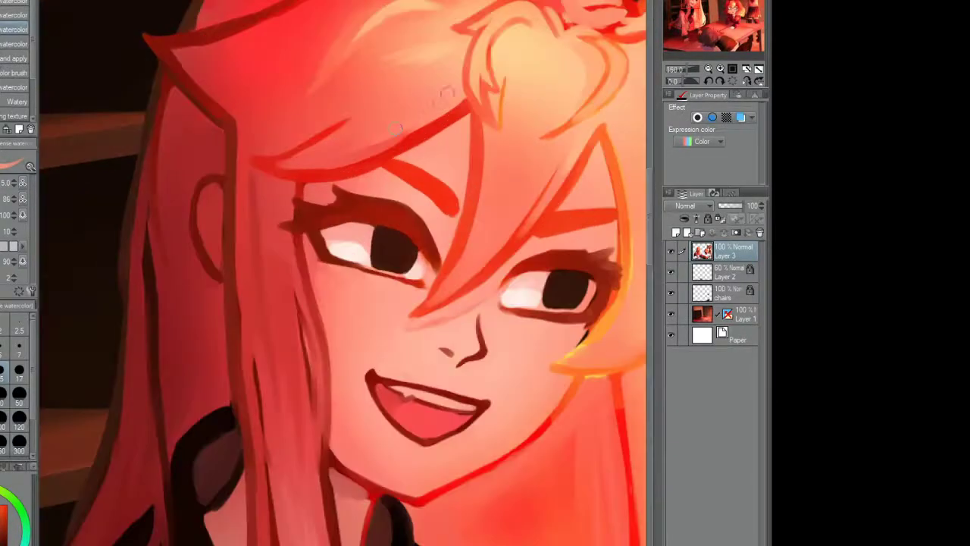
Step: Paint short pale strands along the lower edge of the long-haired girl's side-swept bangs
key("ctrl+minus")
key("ctrl+minus")
key("ctrl+plus")
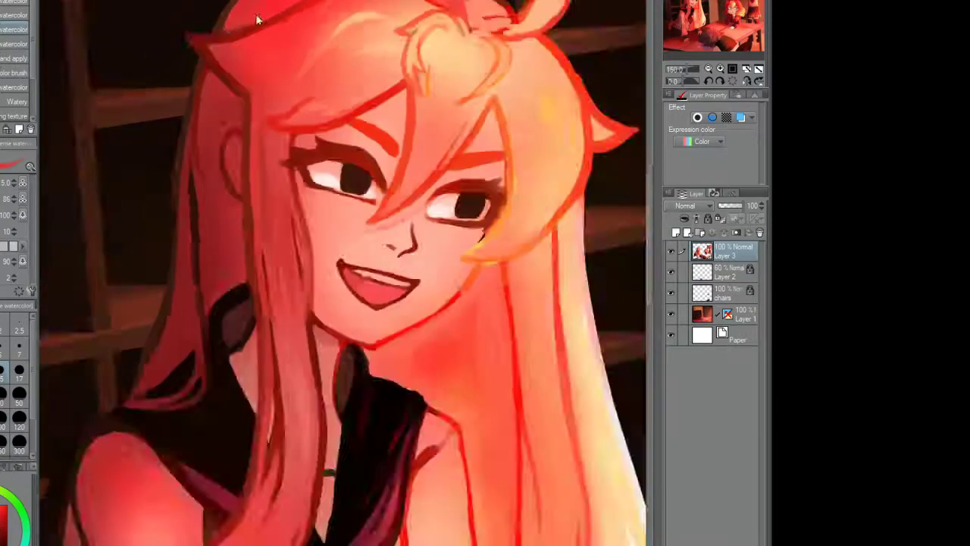
key("ctrl+plus")
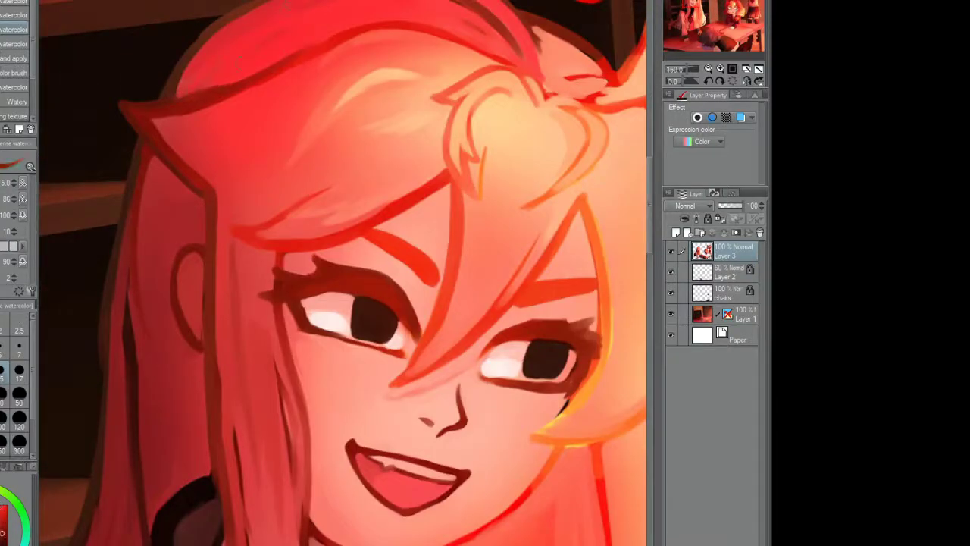
Step: Clean up the edge below the long-haired girl's pointed side tuft, notch its dark outline, and redden the hair line beside her eye
scroll(178, 91, "up", 5)
scroll(207, 174, "down", 4)
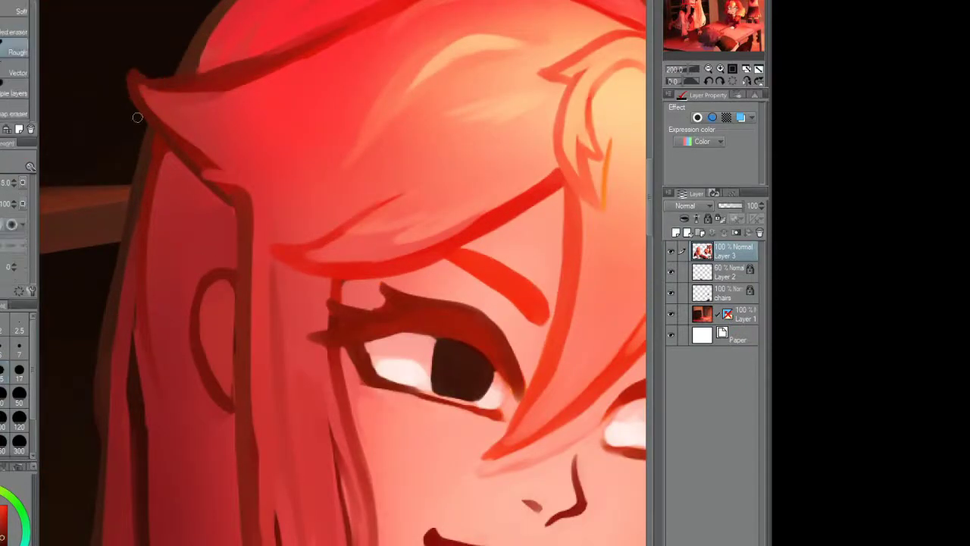
left_click_drag(210, 175, 232, 152)
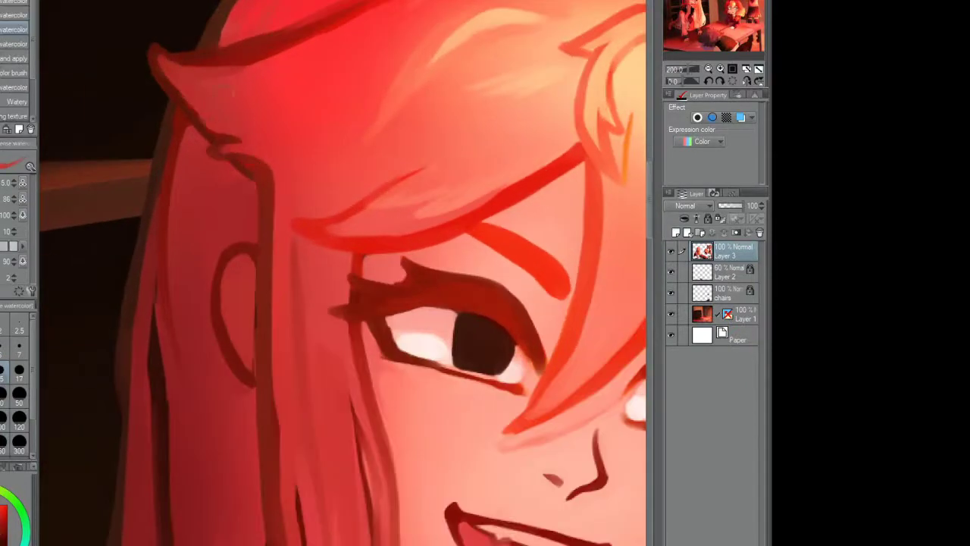
scroll(345, 273, "up", 3)
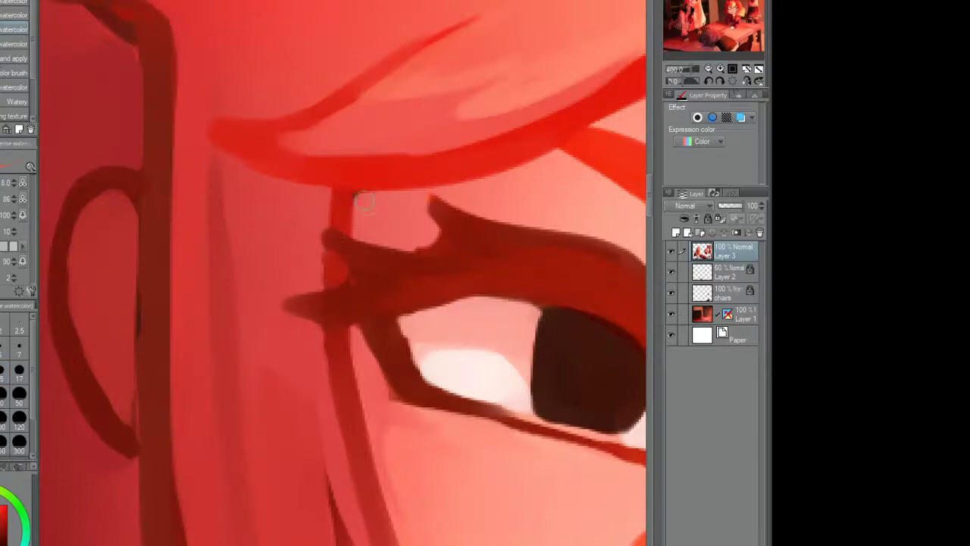
scroll(408, 209, "down", 4)
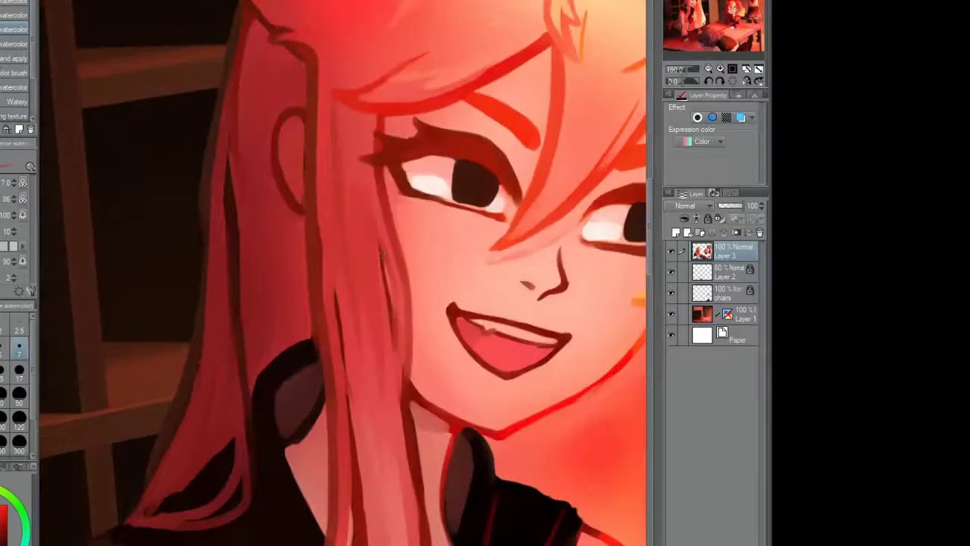
Step: Refine the long-haired girl's dark irises with deep reddish-brown strokes
scroll(400, 295, "up", 5)
mouse_move(345, 227)
left_mouse_down()
mouse_move(357, 216)
mouse_move(288, 205)
mouse_move(307, 216)
left_mouse_up()
scroll(303, 212, "down", 4)
scroll(359, 89, "up", 3)
scroll(360, 89, "up", 2)
mouse_move(353, 191)
left_mouse_down()
mouse_move(302, 161)
mouse_move(366, 157)
mouse_move(314, 152)
mouse_move(303, 212)
left_mouse_up()
scroll(303, 213, "down", 2)
scroll(503, 180, "up", 2)
mouse_move(508, 231)
left_mouse_down()
mouse_move(502, 180)
mouse_move(498, 190)
left_mouse_up()
scroll(498, 190, "down", 3)
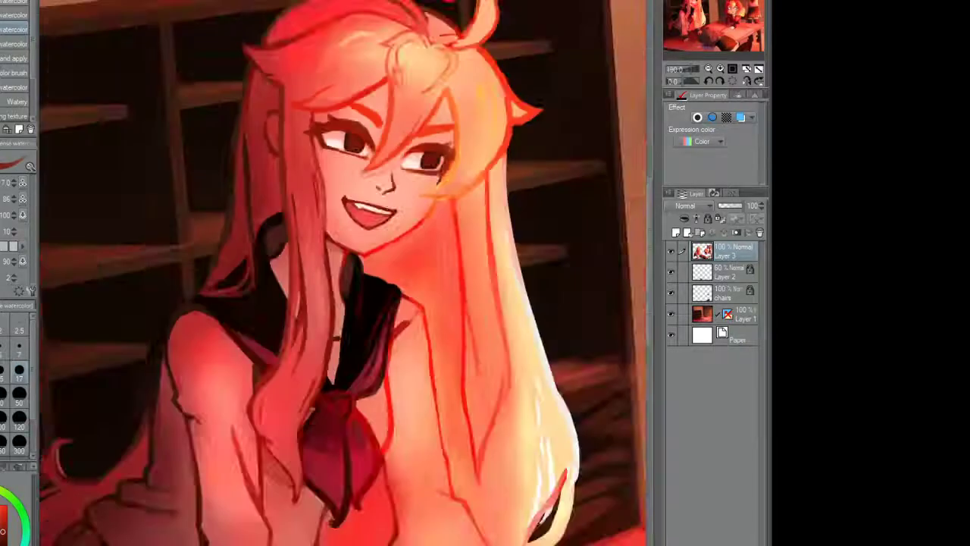
Step: Add light accents around narrow dark pupils in the long-haired girl's eyes
scroll(307, 159, "up", 3)
left_click_drag(308, 158, 300, 193)
scroll(299, 194, "down", 4)
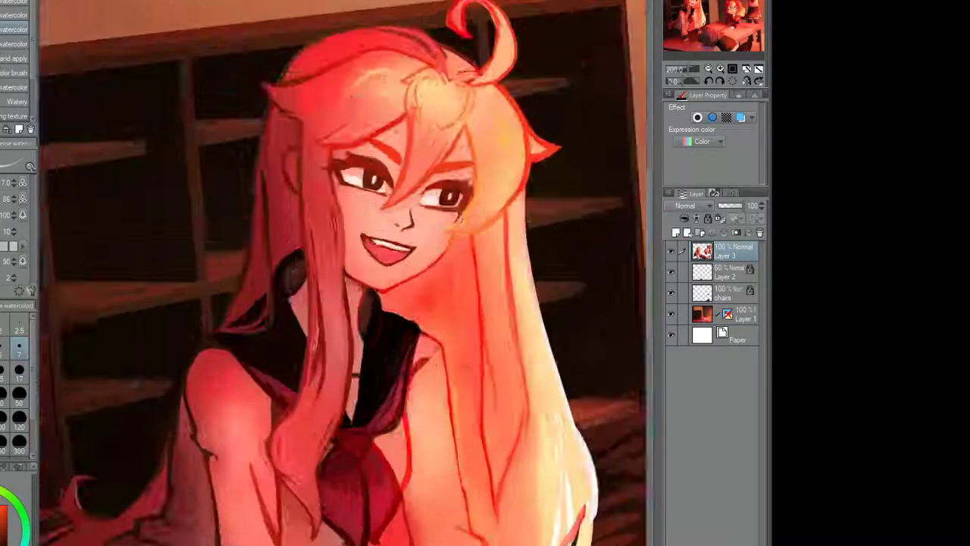
scroll(424, 227, "up", 4)
scroll(560, 216, "up", 2)
left_click_drag(561, 199, 565, 231)
scroll(565, 231, "down", 4)
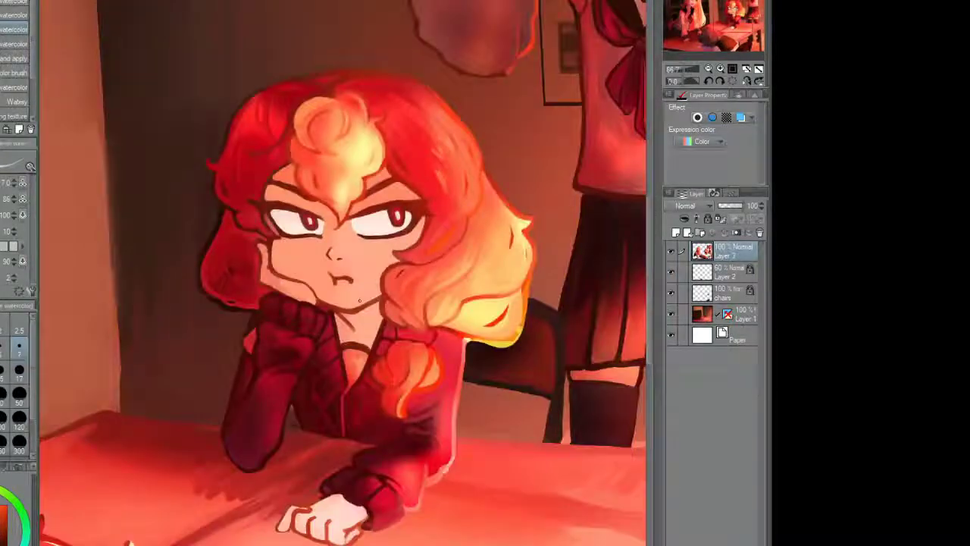
Step: Detail the eyes of the standing girl with hair buns, painting white star shapes in her dark irises
scroll(424, 152, "up", 3)
scroll(334, 114, "up", 2)
mouse_move(350, 140)
left_mouse_down()
mouse_move(334, 112)
mouse_move(310, 140)
left_mouse_up()
left_click_drag(356, 94, 311, 140)
scroll(325, 136, "down", 2)
scroll(497, 151, "up", 2)
mouse_move(492, 113)
left_mouse_down()
mouse_move(500, 151)
mouse_move(493, 137)
mouse_move(470, 159)
mouse_move(523, 171)
mouse_move(517, 136)
left_mouse_up()
scroll(517, 135, "down", 2)
scroll(326, 137, "up", 2)
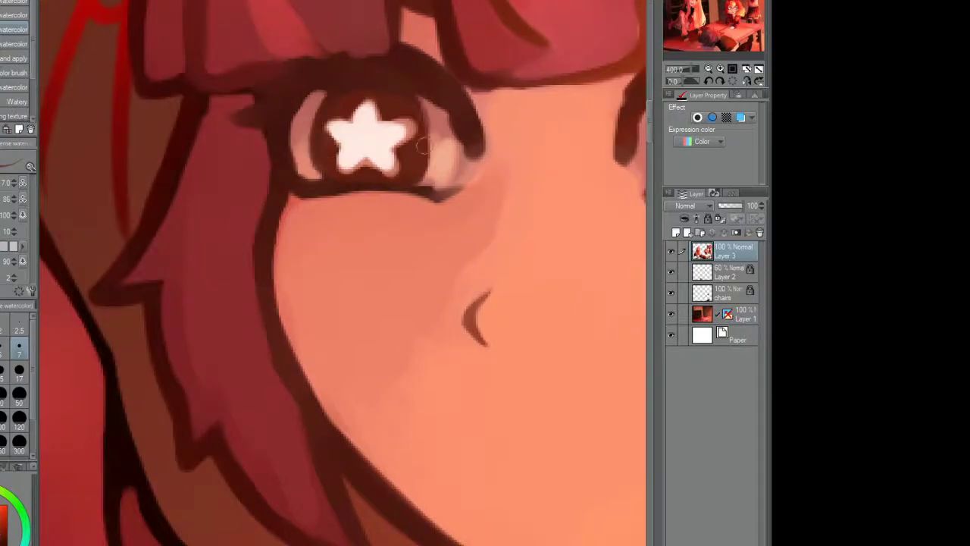
scroll(326, 137, "down", 2)
scroll(447, 181, "up", 2)
Step: Paint muted red fold lines across the sleeve hanging from the standing girl's raised arm, using a small brush
scroll(446, 182, "down", 6)
scroll(334, 326, "down", 2)
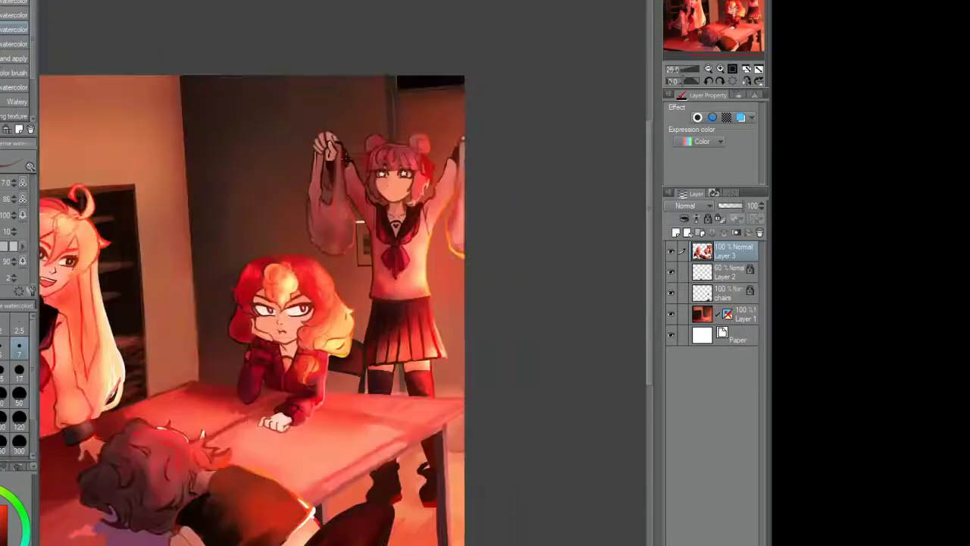
scroll(334, 326, "up", 2)
scroll(334, 326, "down", 1)
scroll(334, 326, "up", 3)
key("bracketleft")
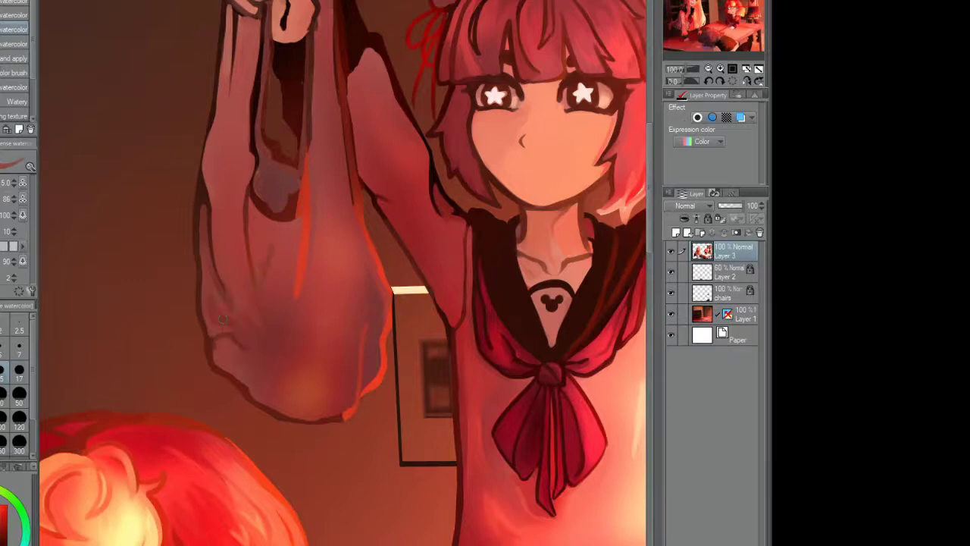
scroll(223, 319, "down", 2)
scroll(223, 319, "up", 4)
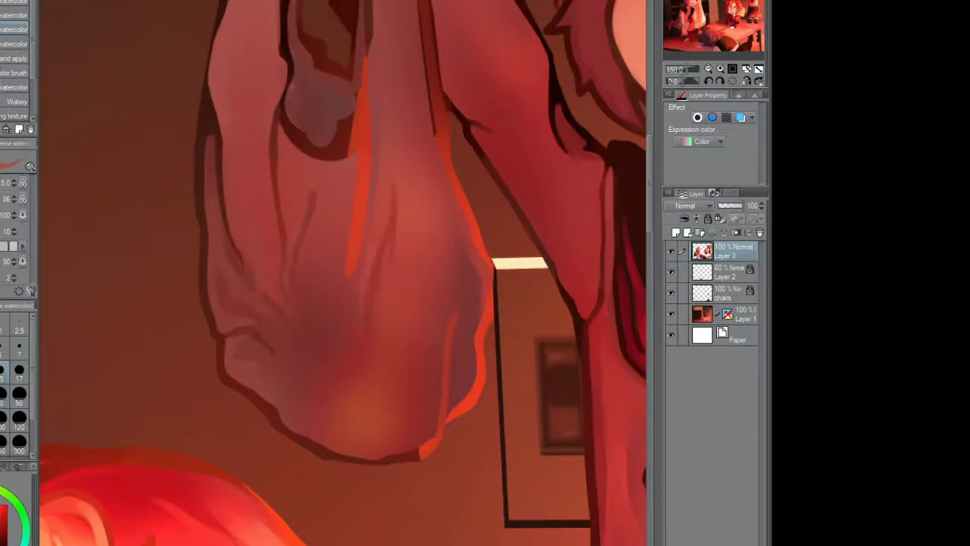
Step: Extend the folds in the lower half of the hanging sleeve and soften its bottom outline with red
left_click_drag(399, 341, 320, 258)
left_click_drag(394, 310, 368, 341)
key("bracketright")
left_click_drag(345, 282, 314, 374)
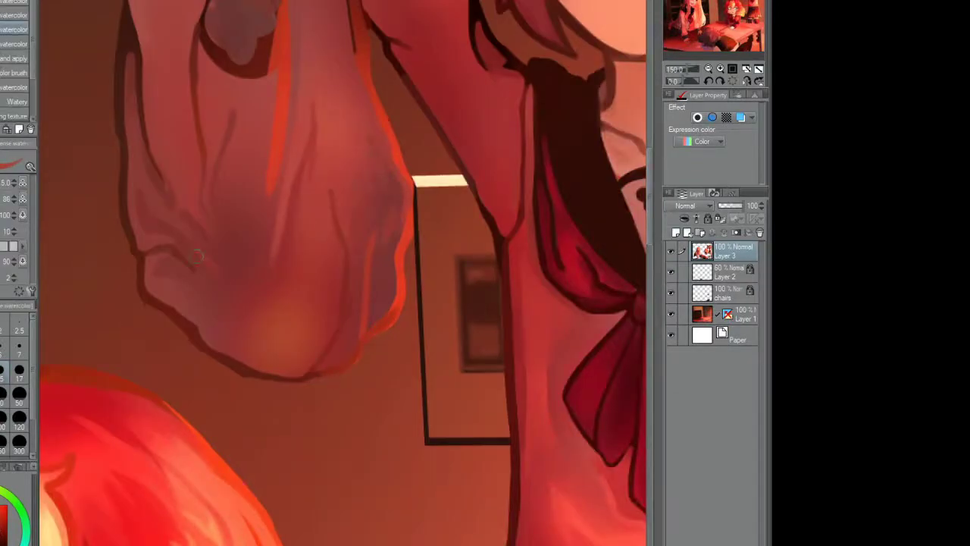
Step: Blend red and mauve strands into the upper hair of the character slumped on the table
scroll(195, 258, "down", 4)
scroll(353, 347, "up", 3)
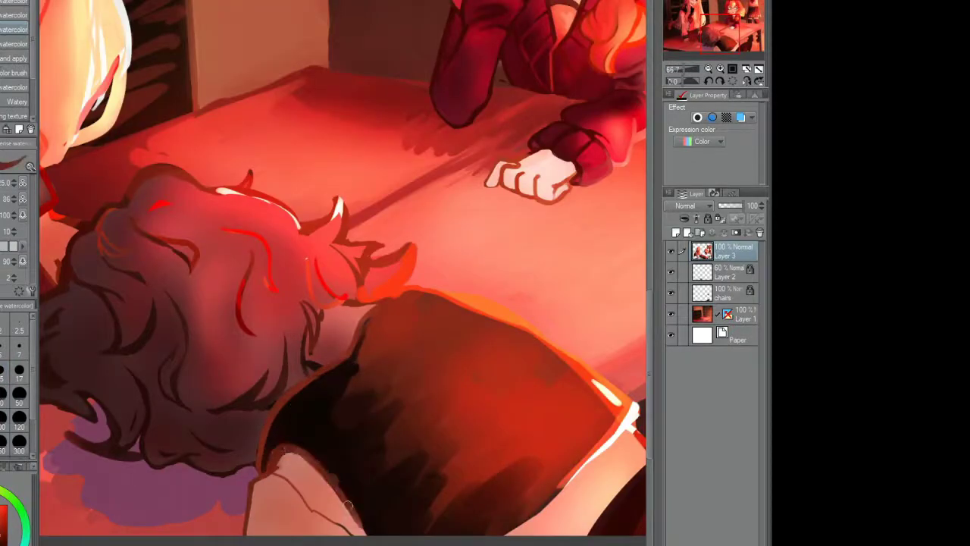
scroll(367, 327, "up", 2)
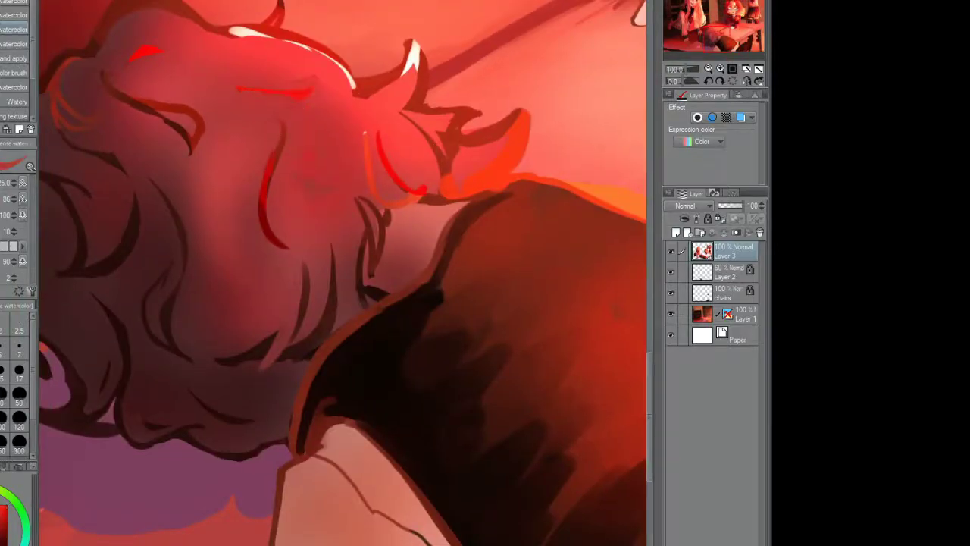
scroll(202, 114, "up", 2)
left_click_drag(202, 148, 337, 128)
left_click_drag(250, 198, 201, 163)
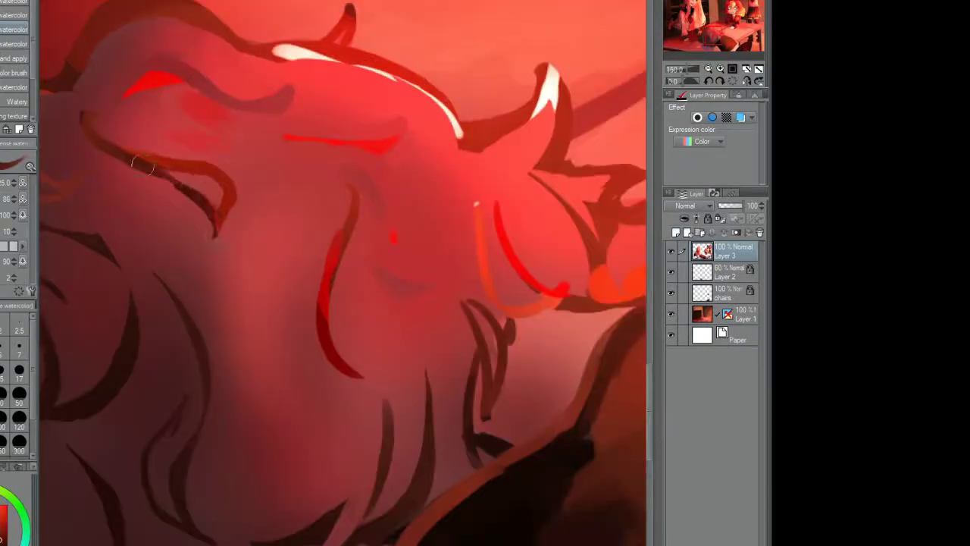
mouse_move(31, 122)
left_mouse_down()
mouse_move(134, 130)
mouse_move(206, 113)
left_mouse_up()
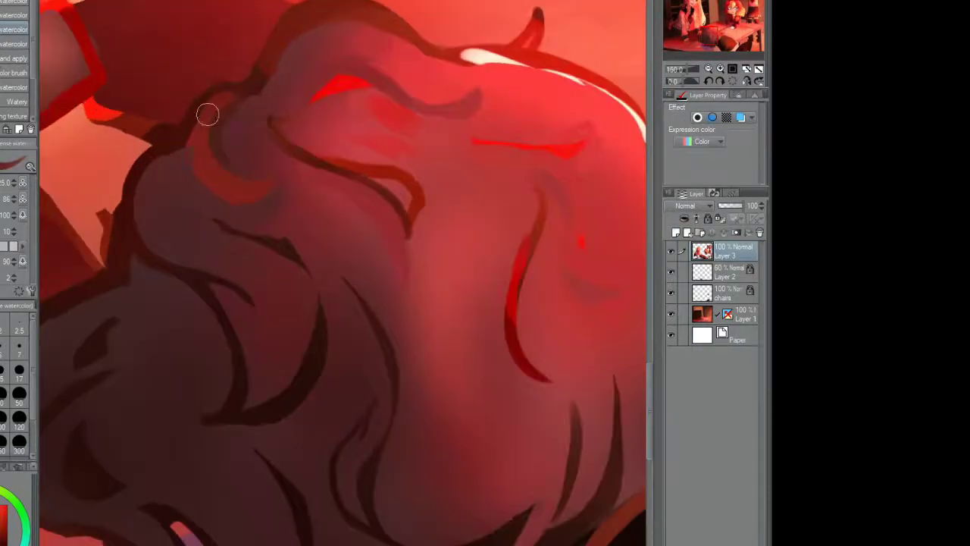
Step: Add bright red accent strands to the slumped character's lit hair and tone down its white rim highlight
scroll(374, 64, "down", 4)
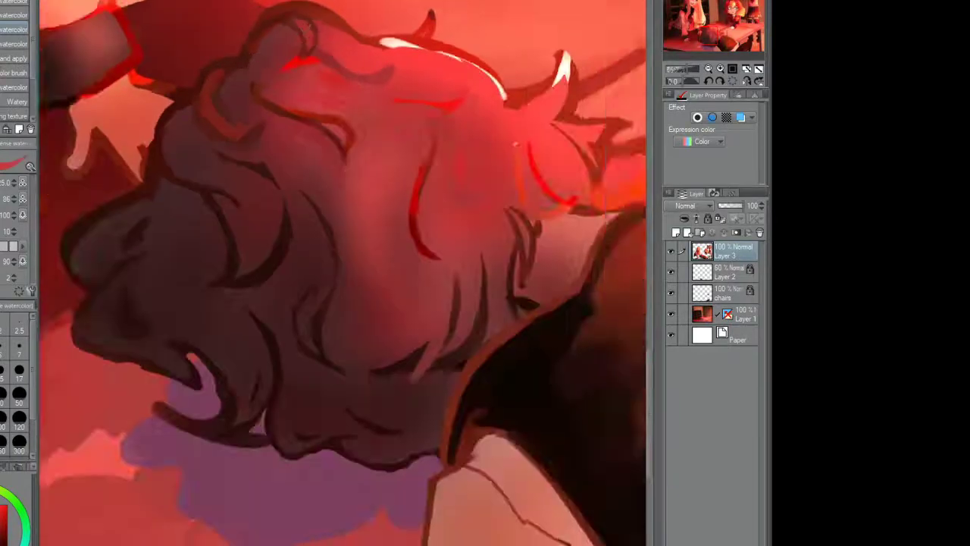
scroll(374, 156, "up", 4)
left_click_drag(410, 155, 326, 189)
mouse_move(429, 226)
left_mouse_down()
mouse_move(454, 253)
mouse_move(411, 185)
left_mouse_up()
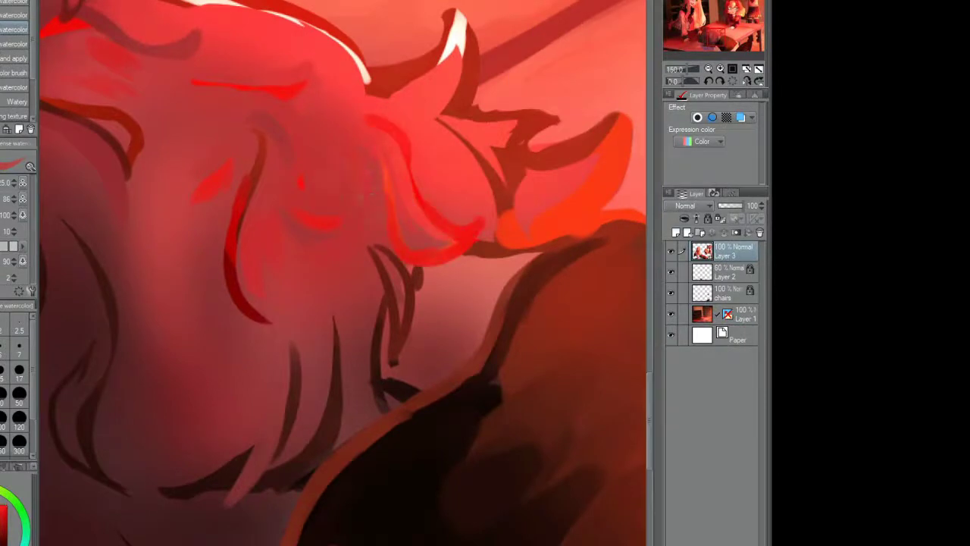
left_click_drag(334, 27, 375, 90)
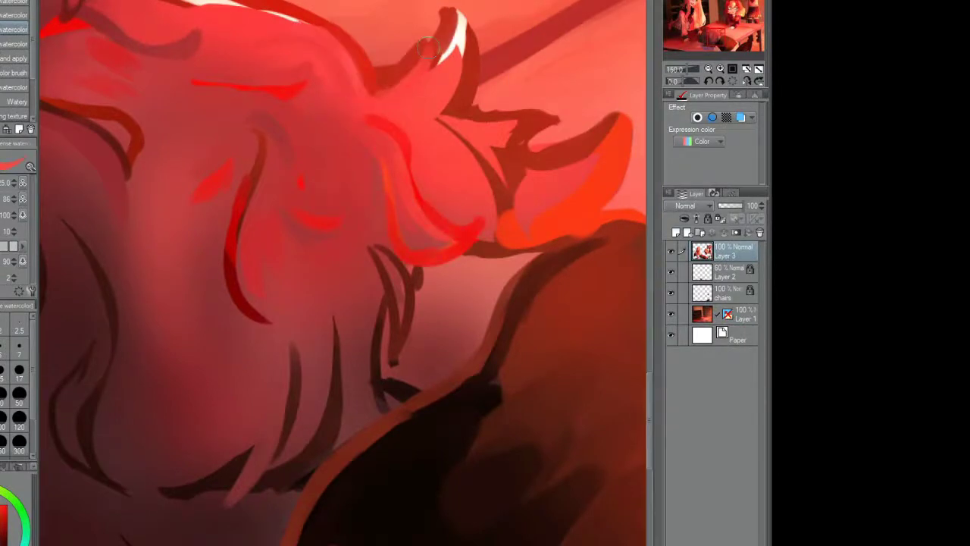
Step: Build up reddish strands near the slumped character's nape and add small curls in the shadowed hair
scroll(350, 260, "down", 3)
scroll(350, 260, "up", 3)
left_click_drag(365, 231, 370, 163)
left_click_drag(334, 228, 335, 152)
scroll(282, 220, "down", 1)
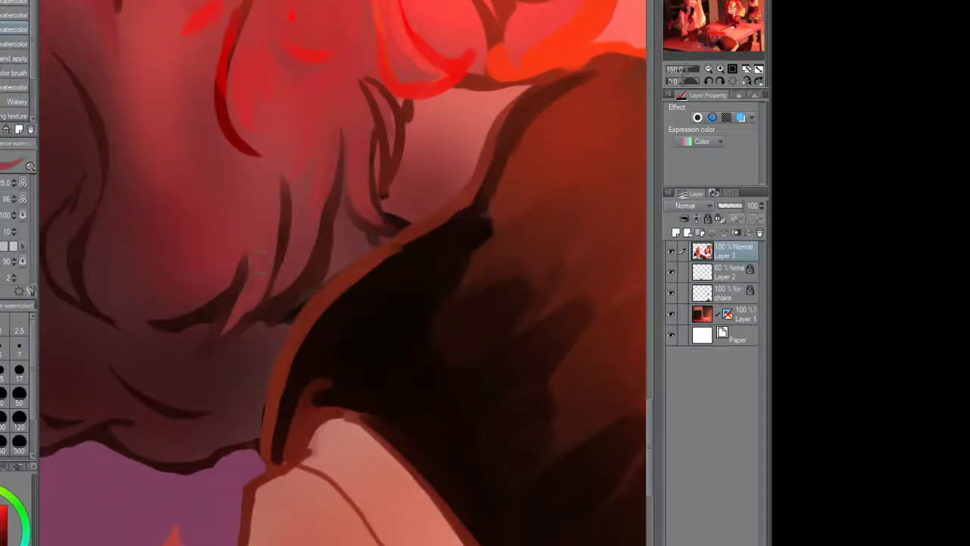
scroll(227, 250, "down", 2)
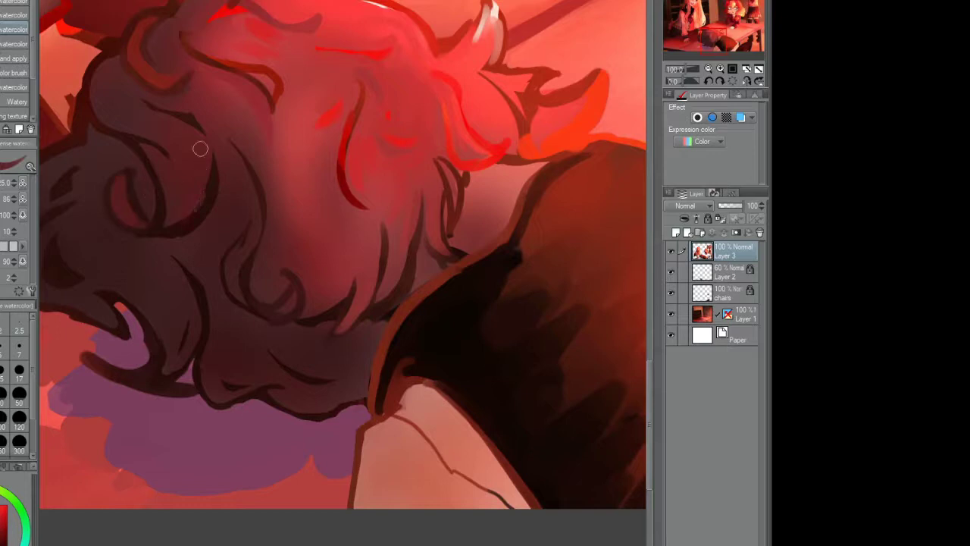
left_click_drag(217, 206, 176, 229)
scroll(107, 90, "down", 5)
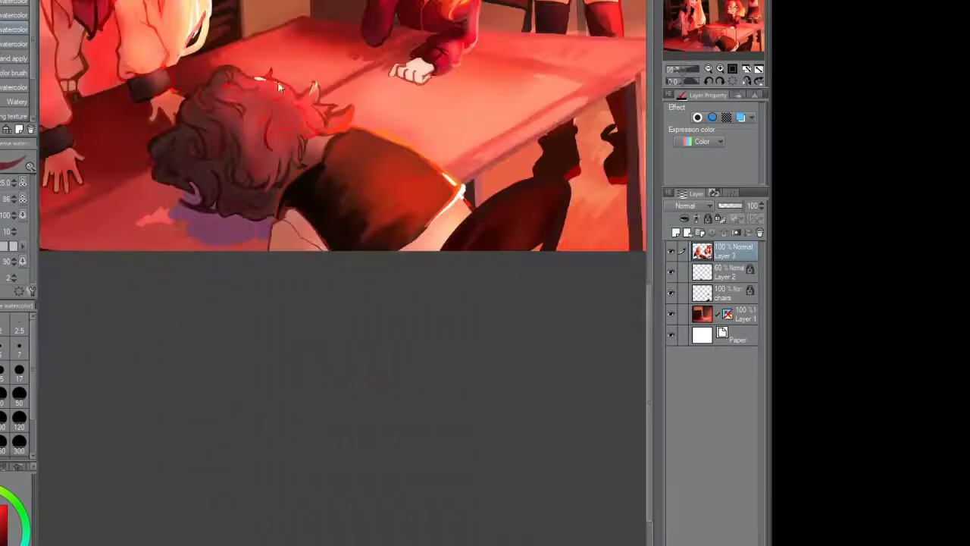
Step: Refine the dark red shading and folds of the seated curly-haired girl's sleeve around her resting forearm
scroll(402, 87, "up", 7)
mouse_move(425, 110)
left_mouse_down()
mouse_move(380, 108)
mouse_move(327, 248)
left_mouse_up()
scroll(299, 250, "down", 4)
scroll(307, 220, "up", 5)
mouse_move(334, 178)
left_mouse_down()
mouse_move(314, 148)
mouse_move(315, 102)
left_mouse_up()
left_click_drag(386, 163, 375, 142)
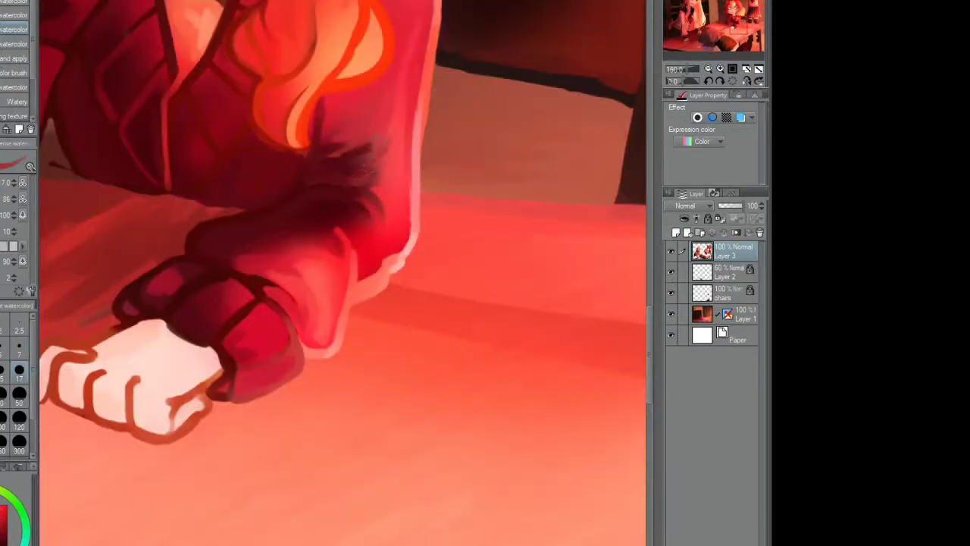
scroll(367, 221, "down", 4)
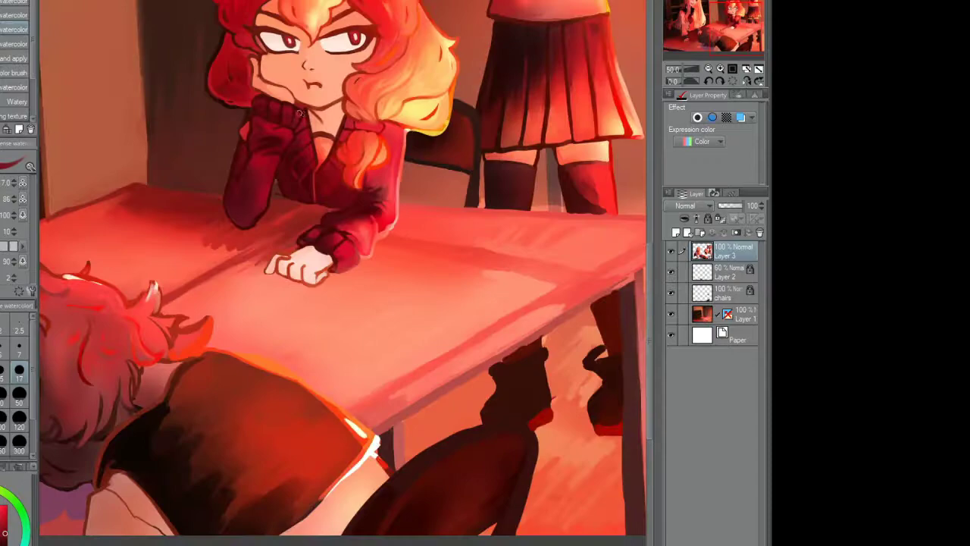
Step: Sample warm hair and skin tones and touch up the seated curly-haired girl's forelock and the area around her eyes
scroll(429, 133, "down", 1)
scroll(367, 103, "up", 6)
scroll(367, 103, "down", 3)
scroll(367, 152, "up", 1)
left_click(388, 143, "alt")
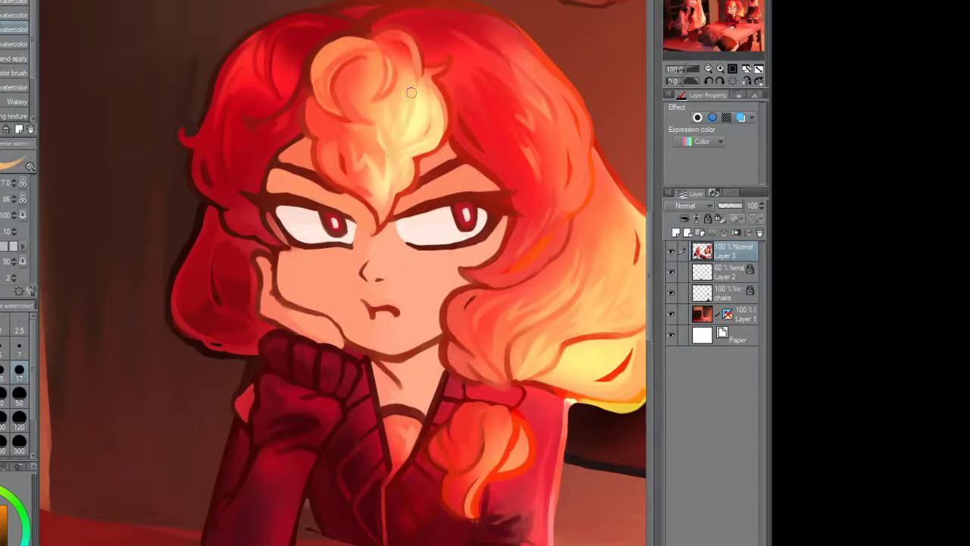
scroll(411, 92, "up", 1)
left_click(400, 153, "alt")
left_click(445, 254, "alt")
left_click_drag(455, 273, 502, 250)
left_click(379, 248, "alt")
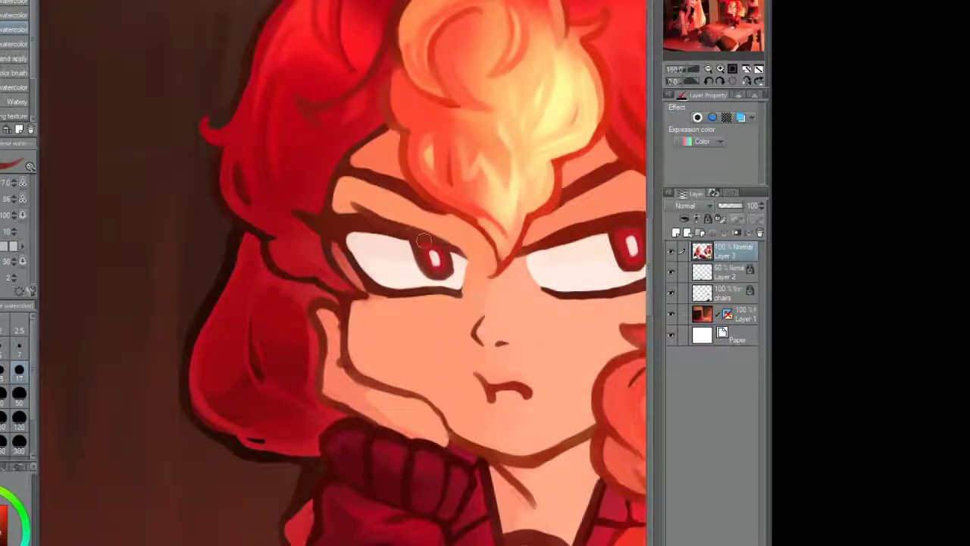
scroll(423, 241, "down", 4)
scroll(423, 241, "up", 4)
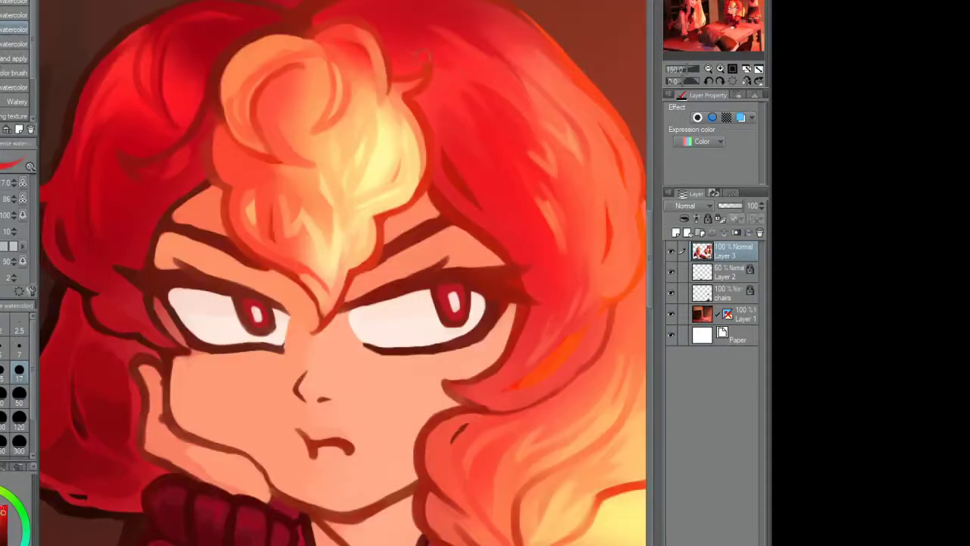
Step: Paint pale highlight strands along the lit ends of the long-haired girl's hair
scroll(489, 23, "down", 4)
scroll(222, 191, "up", 4)
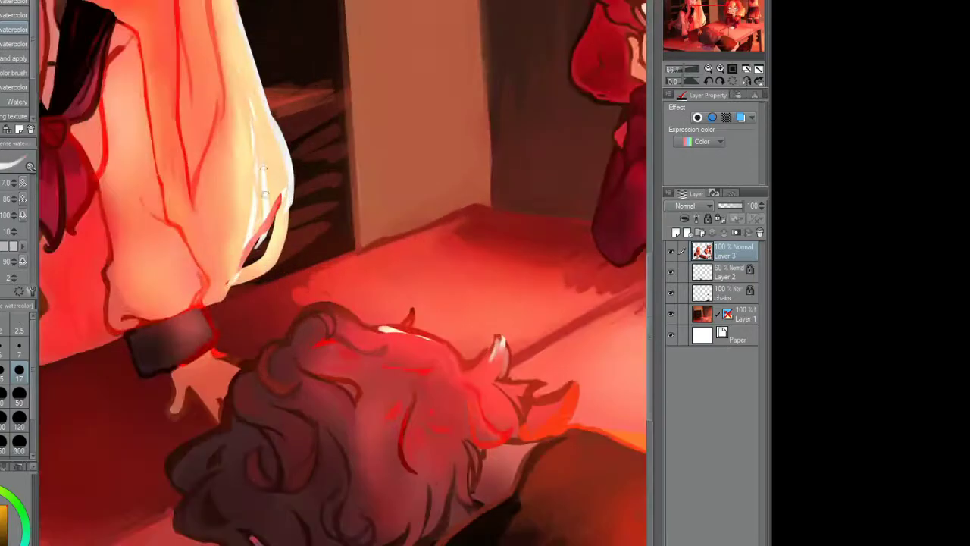
left_click_drag(222, 191, 221, 287)
left_click_drag(266, 191, 280, 235)
left_click_drag(292, 172, 222, 297)
scroll(225, 292, "down", 3)
Step: Paint a white open smile with a dark red outline on the standing girl's face, using a new layer
scroll(553, 34, "up", 6)
key("ctrl+shift+n")
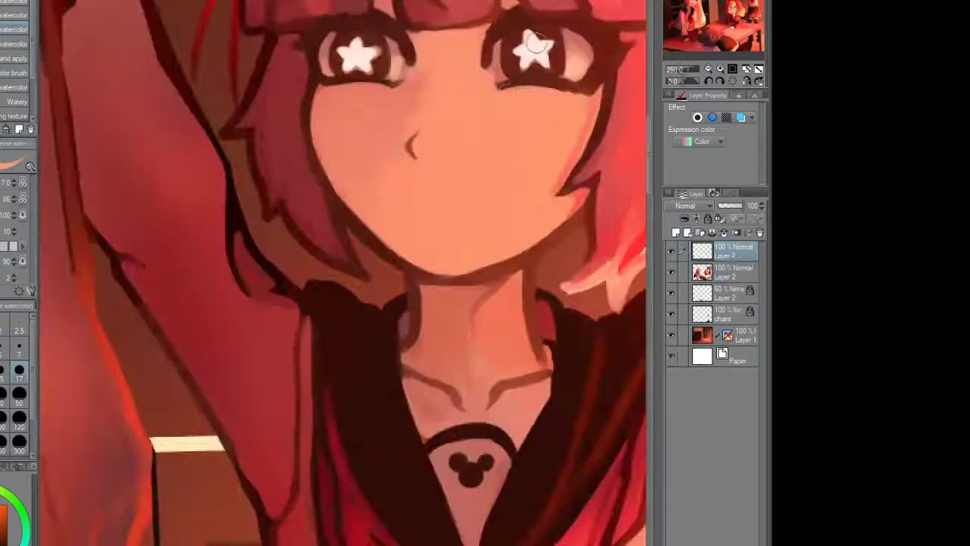
left_click_drag(400, 196, 465, 199)
scroll(465, 200, "up", 3)
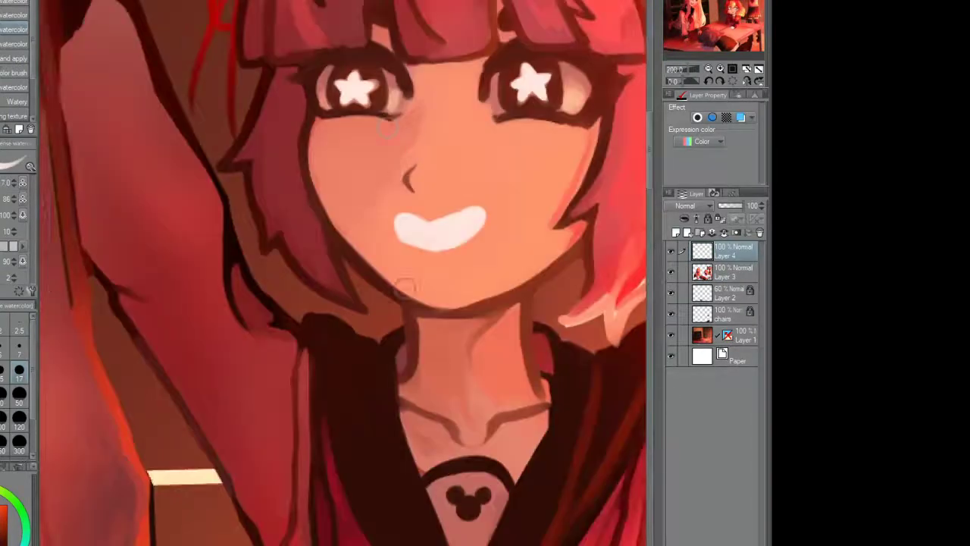
mouse_move(386, 265)
left_mouse_down()
mouse_move(487, 260)
mouse_move(545, 211)
mouse_move(514, 278)
left_mouse_up()
left_click_drag(423, 231, 527, 221)
mouse_move(368, 250)
left_mouse_down()
mouse_move(472, 245)
mouse_move(331, 264)
mouse_move(391, 315)
left_mouse_up()
scroll(391, 315, "down", 2)
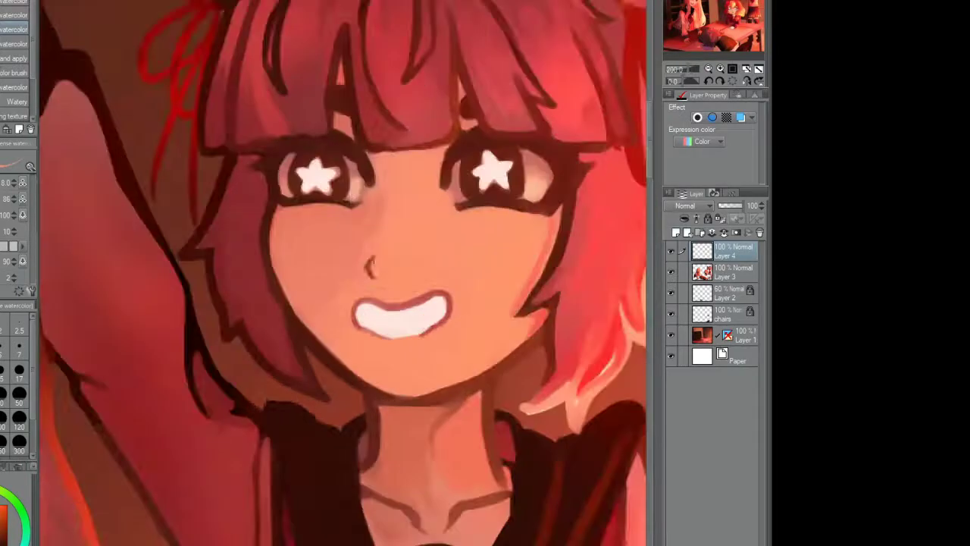
Step: Fill the lower part of the standing girl's mouth with a coral tongue and refine the mouth outline and nose
scroll(367, 252, "down", 2)
scroll(425, 258, "up", 3)
mouse_move(345, 269)
left_mouse_down()
mouse_move(433, 251)
mouse_move(327, 262)
mouse_move(462, 239)
left_mouse_up()
mouse_move(303, 250)
left_mouse_down()
mouse_move(470, 216)
mouse_move(273, 205)
mouse_move(341, 190)
mouse_move(397, 271)
left_mouse_up()
scroll(424, 228, "down", 2)
scroll(442, 220, "up", 3)
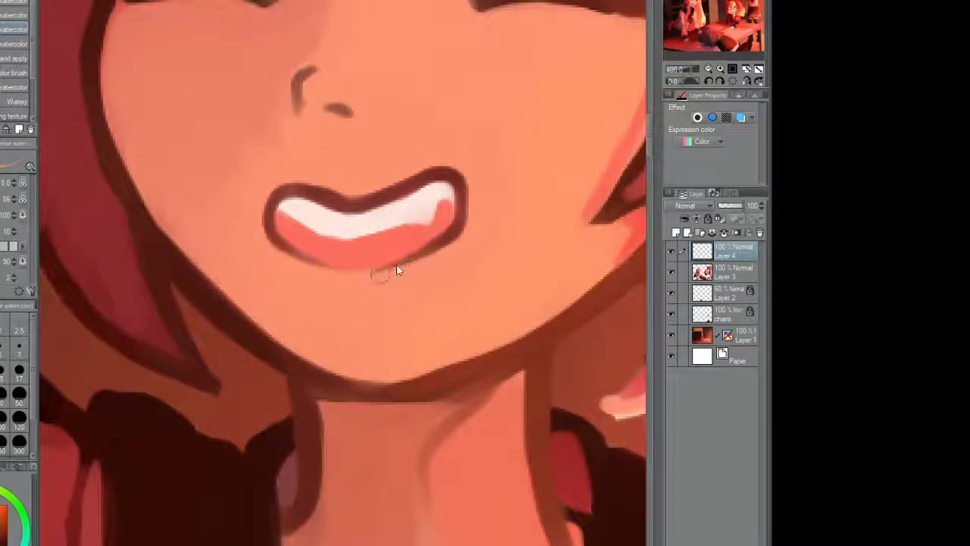
scroll(397, 270, "down", 2)
mouse_move(344, 182)
left_mouse_down()
mouse_move(356, 198)
mouse_move(288, 205)
left_mouse_up()
Step: Merge the mouth layer down into the character layer, Layer 3
scroll(303, 213, "down", 3)
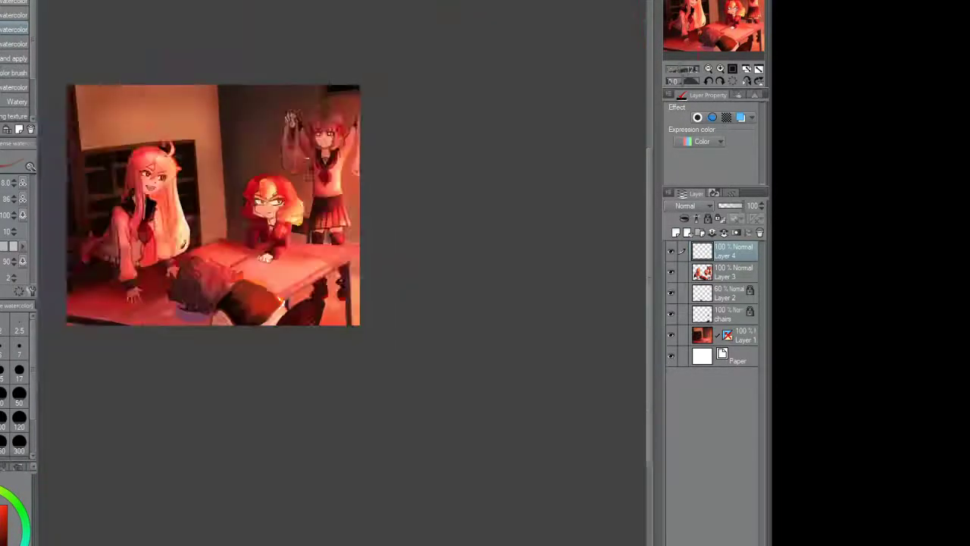
scroll(303, 213, "up", 1)
scroll(402, 189, "up", 1)
scroll(402, 189, "down", 1)
scroll(425, 114, "up", 4)
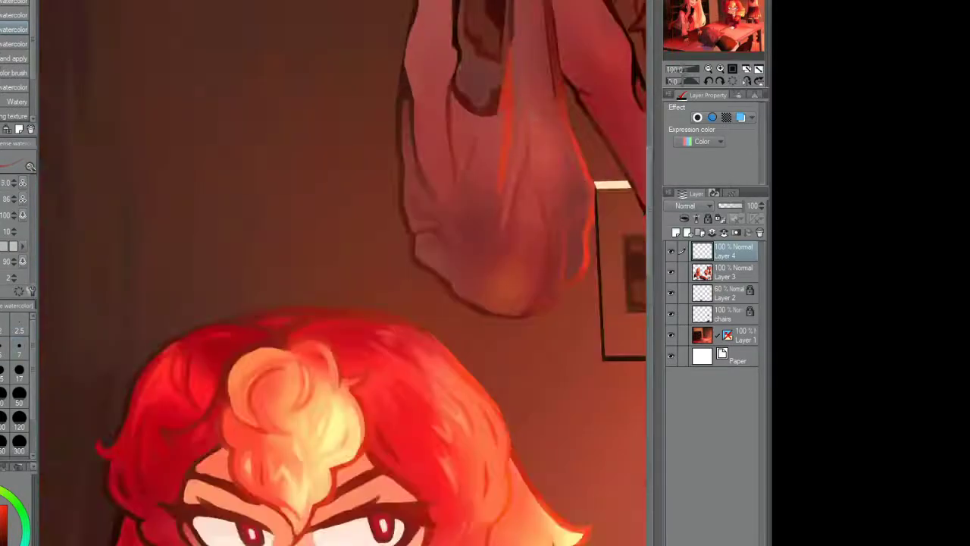
key("ctrl+e")
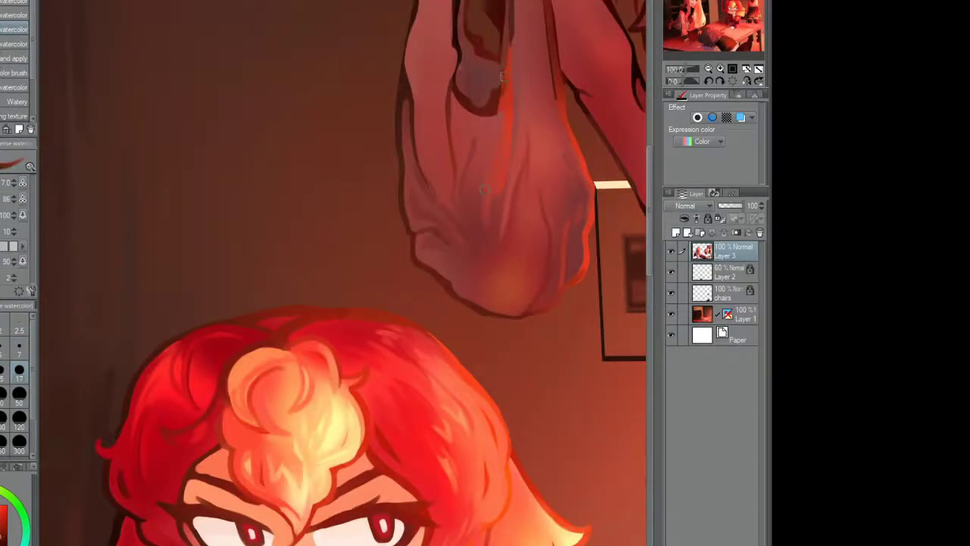
Step: Blend reddish folds into the standing girl's hanging sleeve and soft creases into the lower part of her shirt
scroll(457, 98, "down", 2)
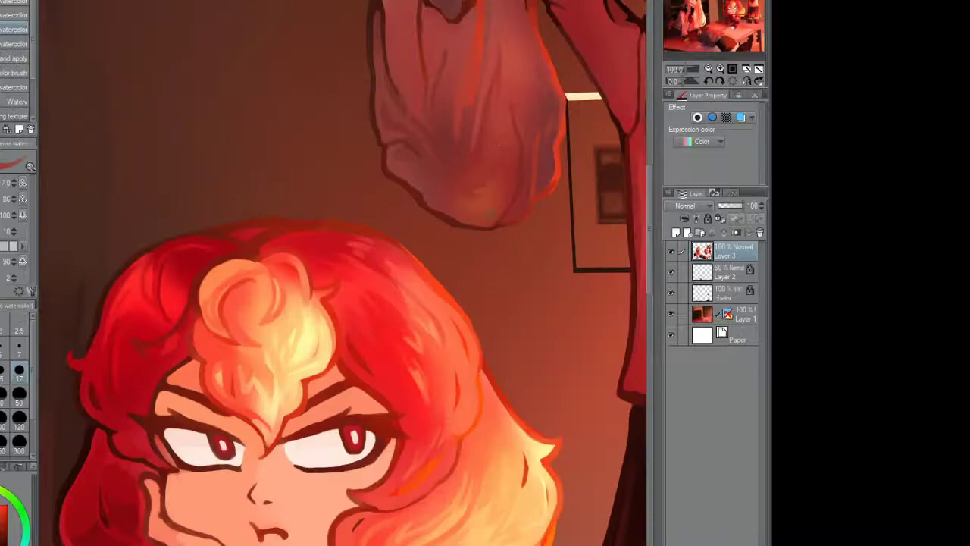
scroll(544, 151, "down", 3)
scroll(488, 237, "up", 4)
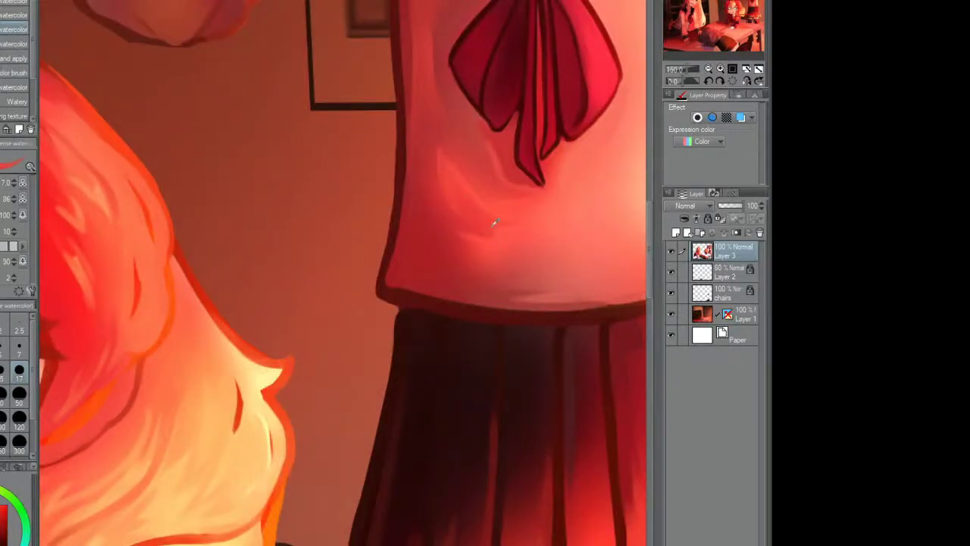
scroll(491, 231, "down", 3)
scroll(577, 195, "up", 3)
Step: Refine the standing girl's ribbon with a smaller brush, darkening its folds and outline and adding pink highlights to its loops
left_click(469, 186, "alt")
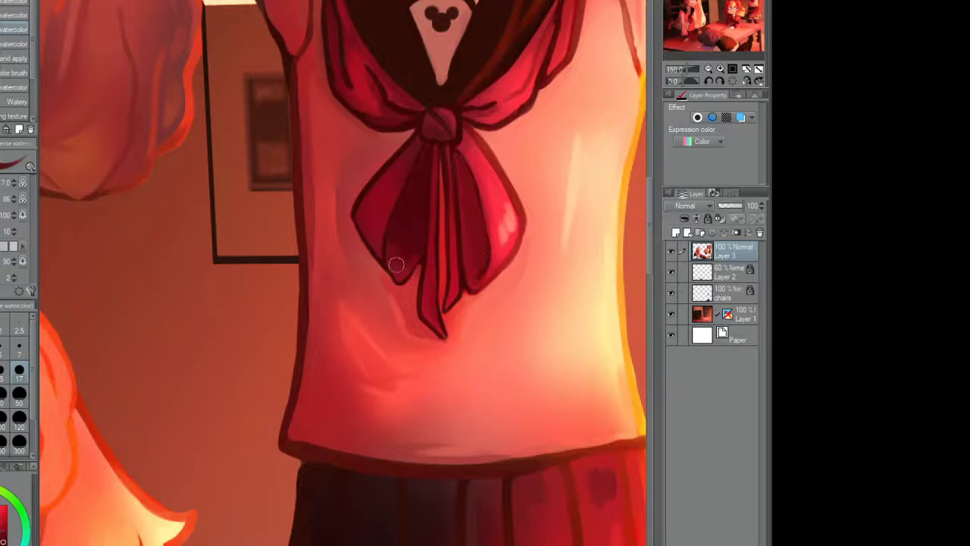
key("bracketleft")
key("bracketleft")
key("bracketleft")
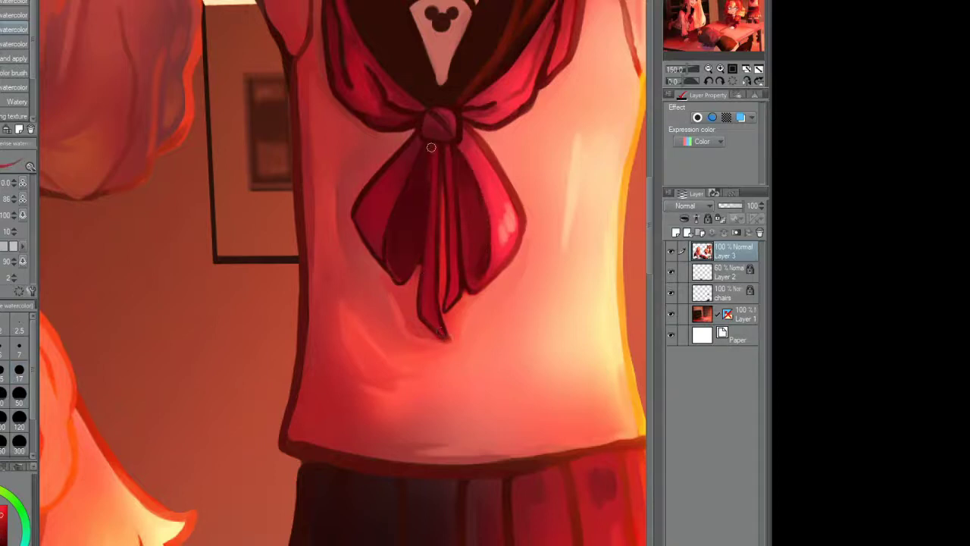
left_click_drag(419, 134, 359, 203)
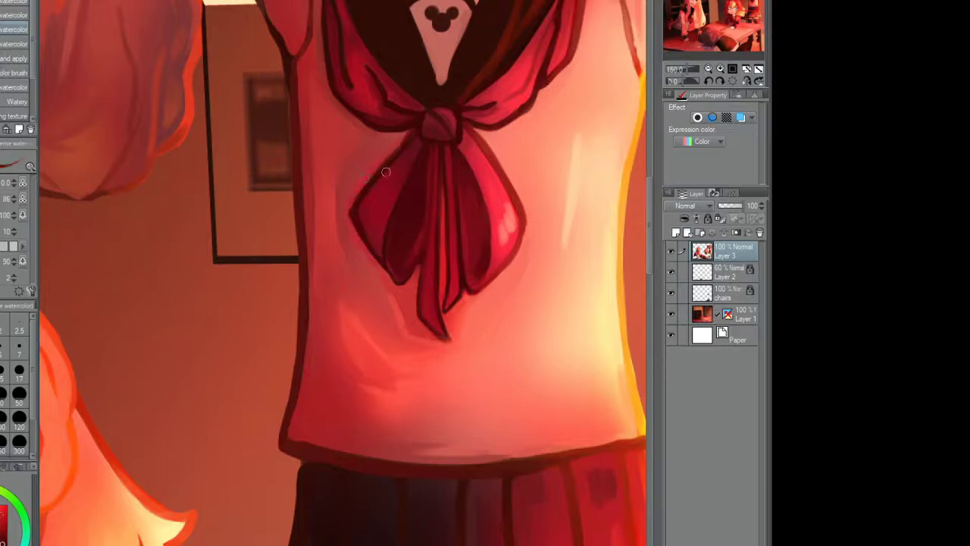
scroll(467, 128, "down", 5)
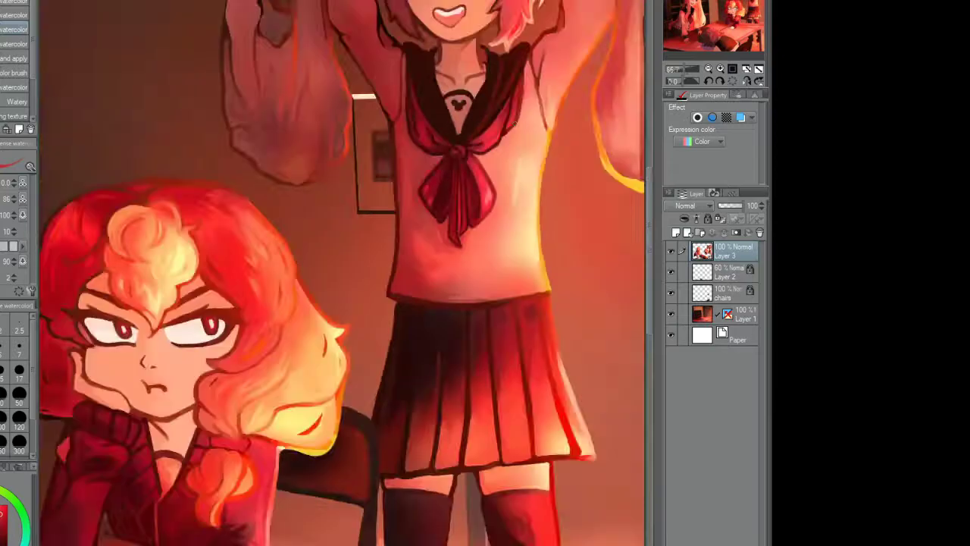
scroll(277, 91, "up", 6)
scroll(239, 197, "down", 2)
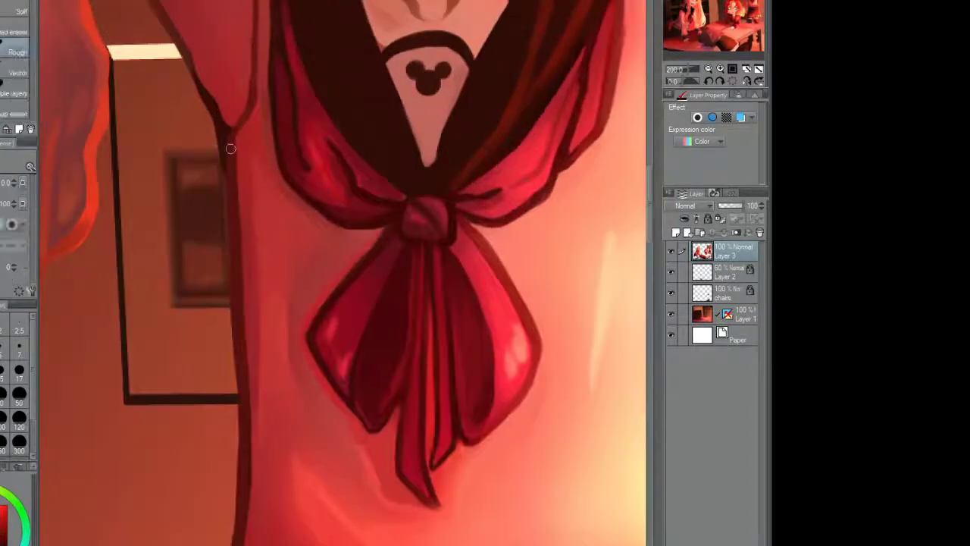
Step: Clean up the outlines and shading around the standing girl's underarm and the lit side of her shirt
scroll(341, 273, "down", 2)
scroll(369, 190, "up", 3)
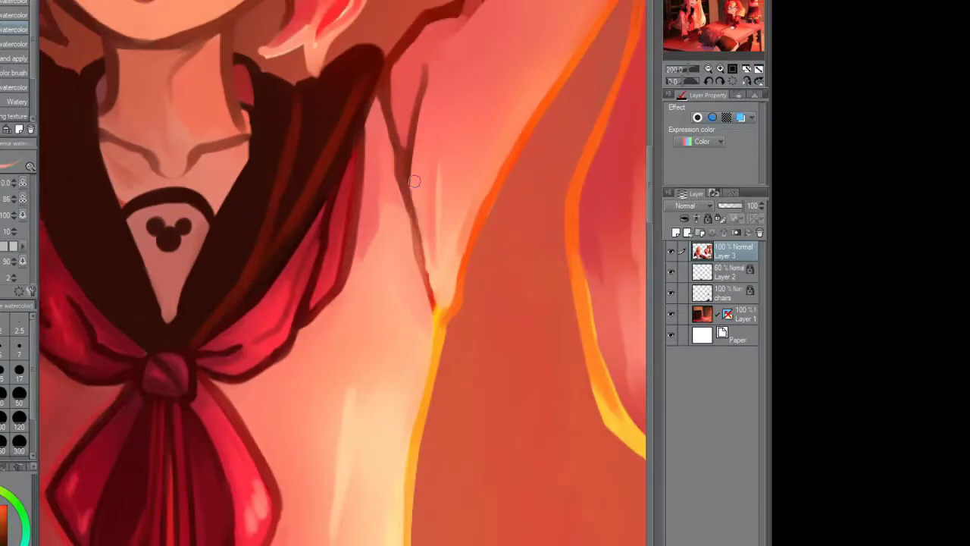
scroll(303, 379, "down", 3)
Step: Rework the seated girl's large blonde lock with an orange rim and extra yellow highlight strands
scroll(178, 515, "up", 3)
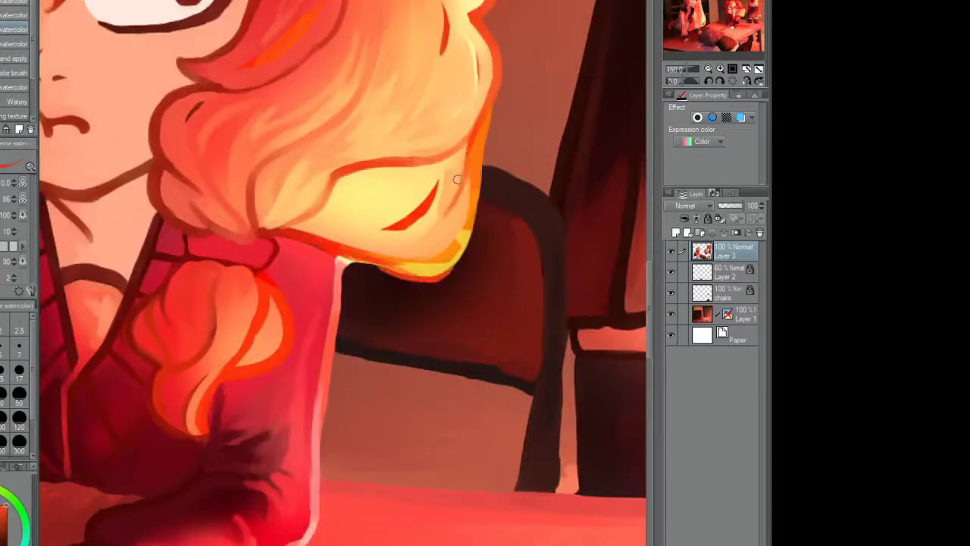
key("e")
key("b")
mouse_move(496, 174)
left_mouse_down()
mouse_move(471, 189)
mouse_move(450, 245)
mouse_move(430, 256)
mouse_move(455, 258)
mouse_move(367, 203)
mouse_move(423, 175)
mouse_move(320, 219)
left_mouse_up()
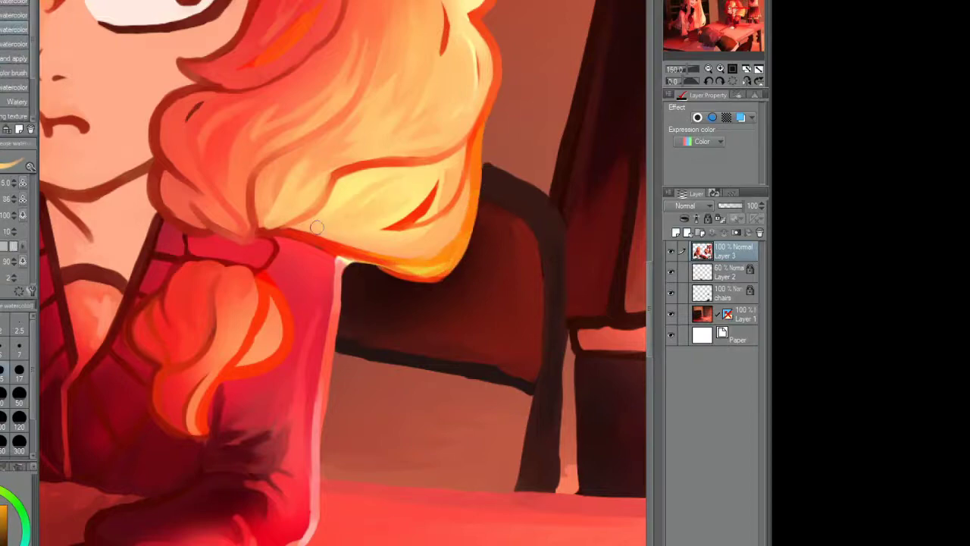
scroll(340, 223, "up", 3)
scroll(439, 114, "down", 5)
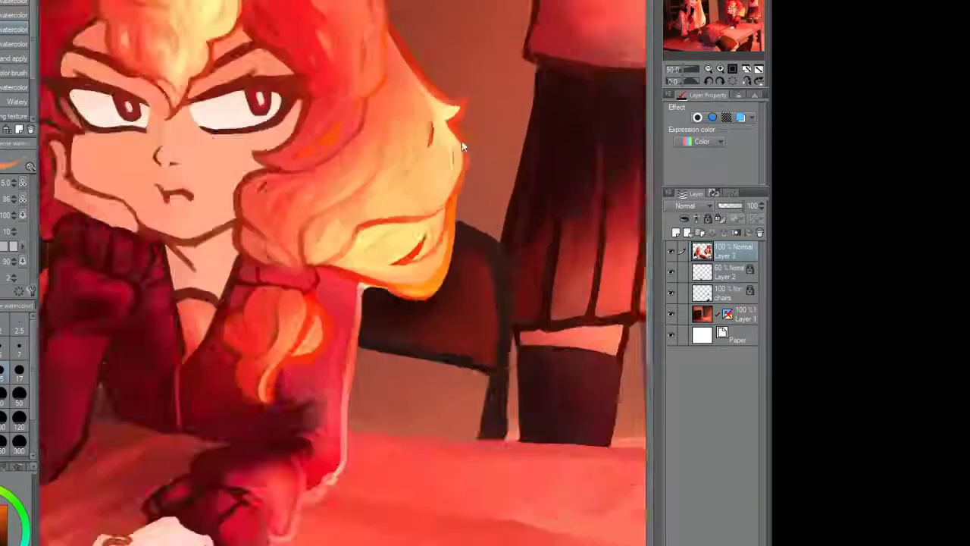
scroll(440, 113, "up", 5)
left_click_drag(343, 97, 348, 124)
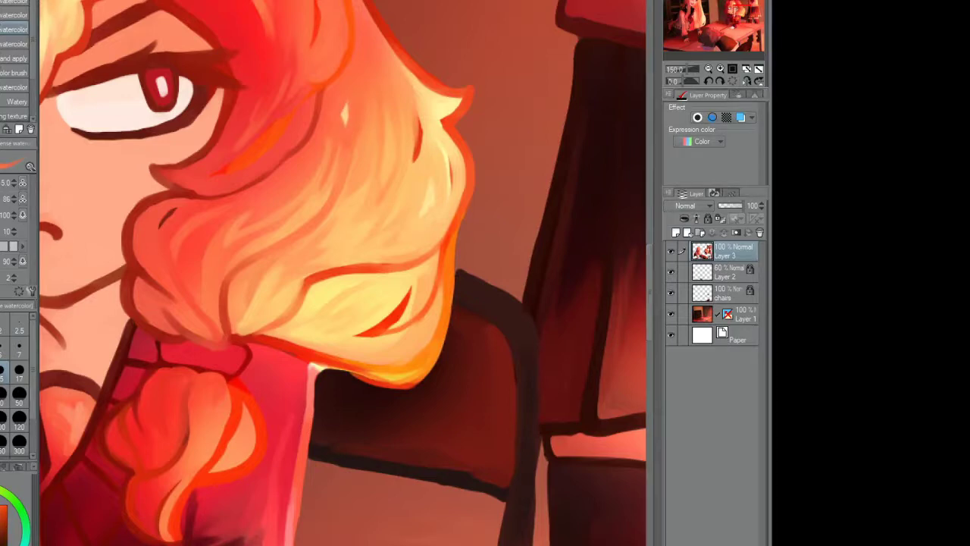
Step: Add bright red highlights to the seated girl's shadowed curls beside her eye and below her propped hand
left_click_drag(503, 228, 902, 322)
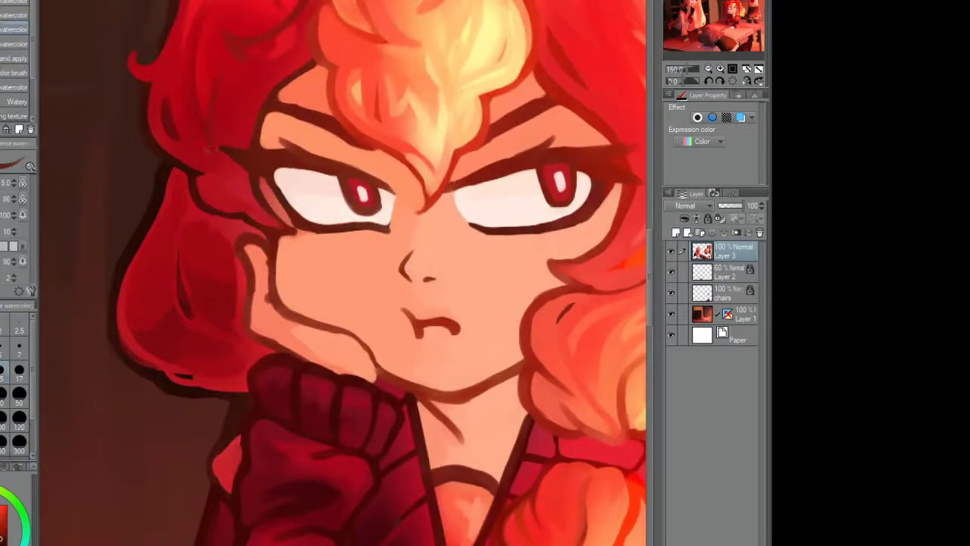
scroll(240, 158, "down", 3)
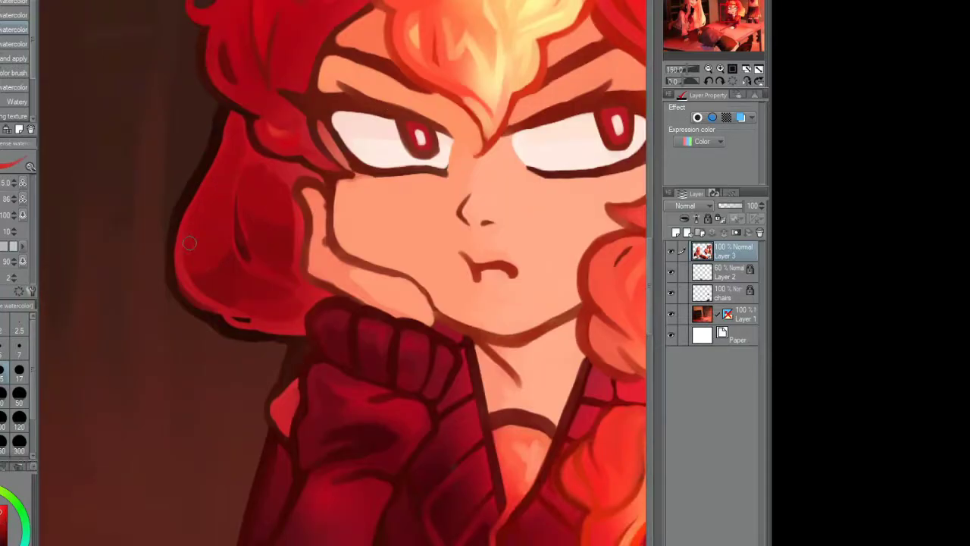
scroll(218, 170, "up", 3)
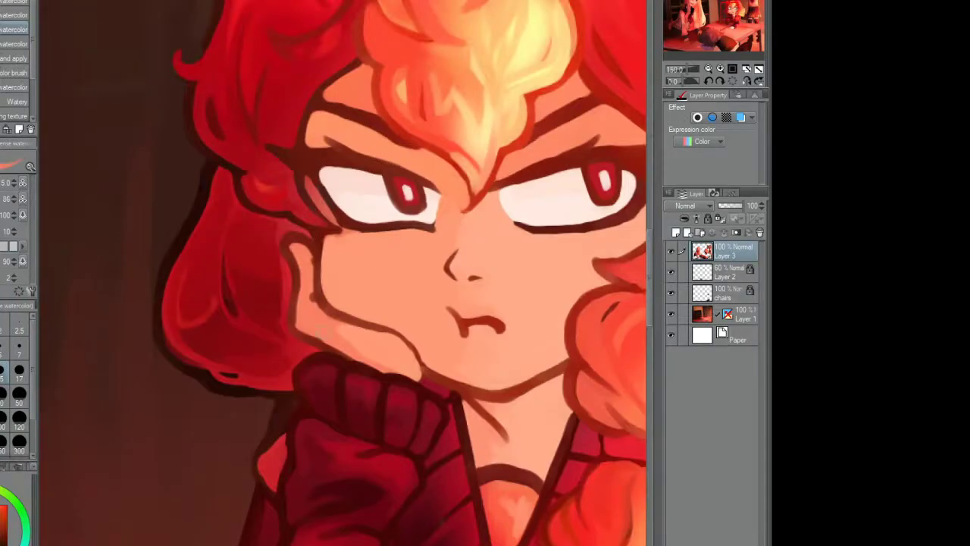
scroll(391, 331, "down", 3)
Step: Refine the seated girl's skin shading on the neck and chin and add a reddish-orange shade beneath her eye
scroll(391, 331, "up", 3)
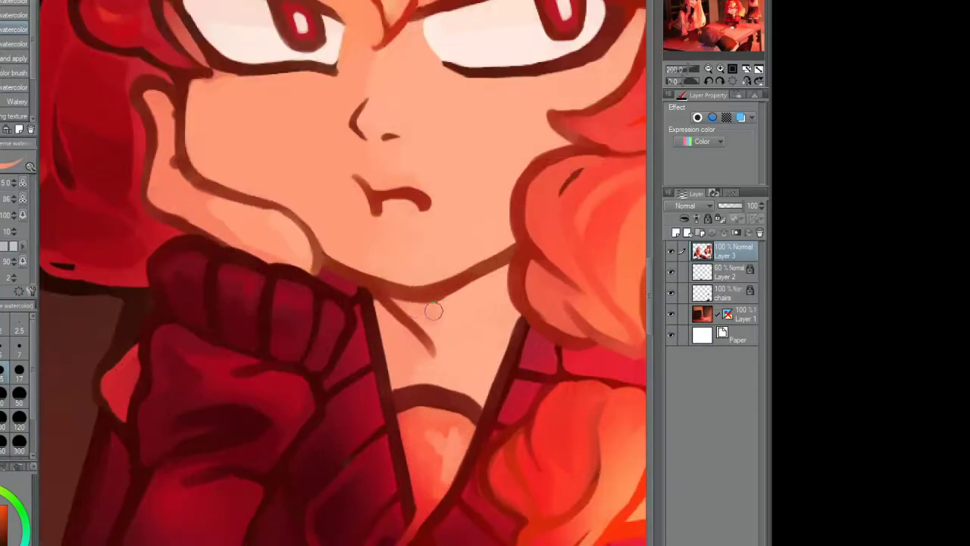
scroll(303, 227, "down", 3)
scroll(262, 131, "up", 4)
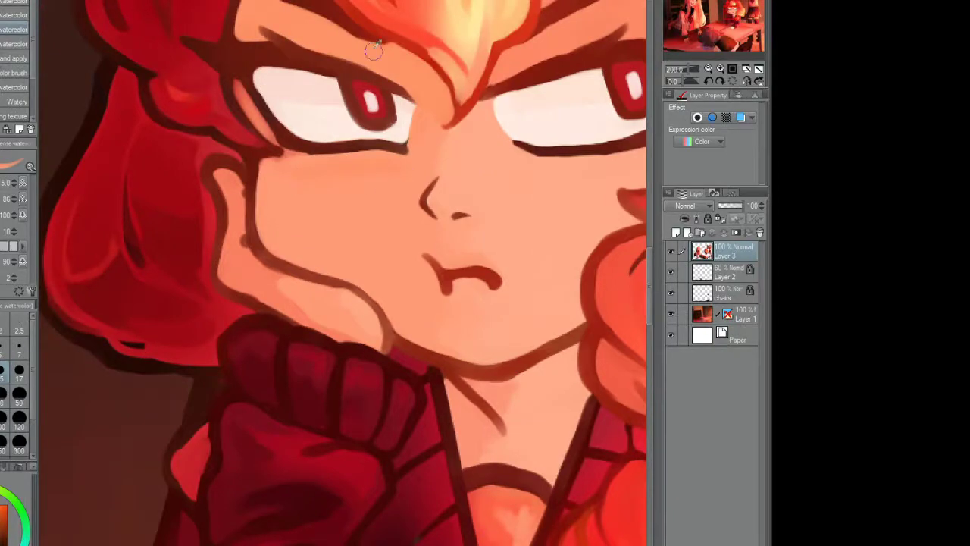
scroll(346, 182, "down", 3)
scroll(302, 155, "up", 3)
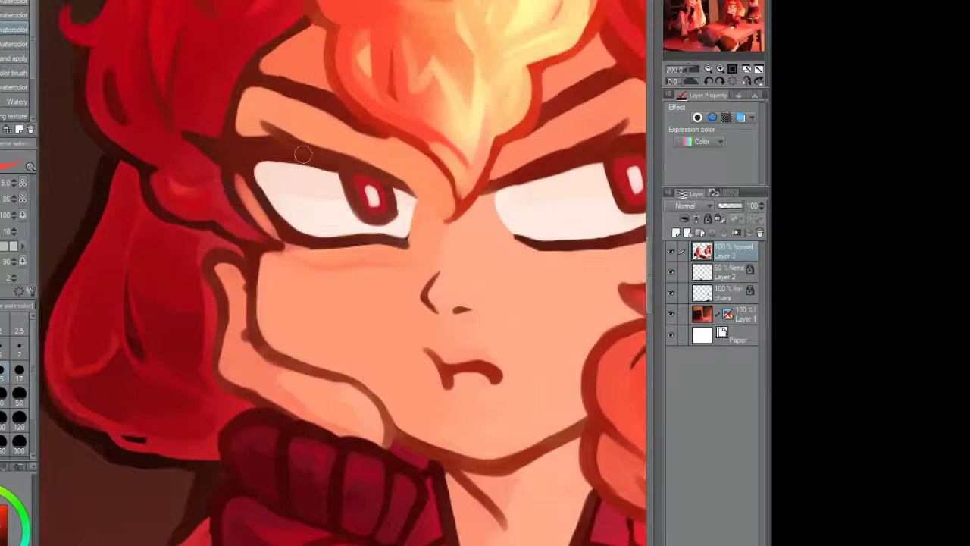
Step: Tint the seated girl's upper eyelids and lash lines dark red and add small lashes at the outer eye corner
scroll(223, 145, "down", 3)
scroll(455, 163, "up", 3)
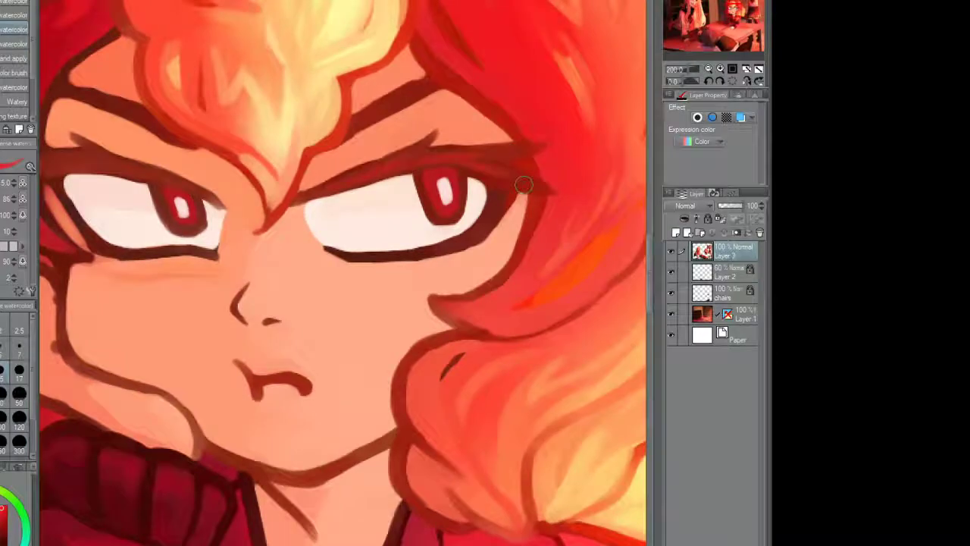
scroll(524, 185, "down", 3)
scroll(338, 185, "up", 3)
scroll(201, 148, "down", 2)
scroll(207, 176, "up", 1)
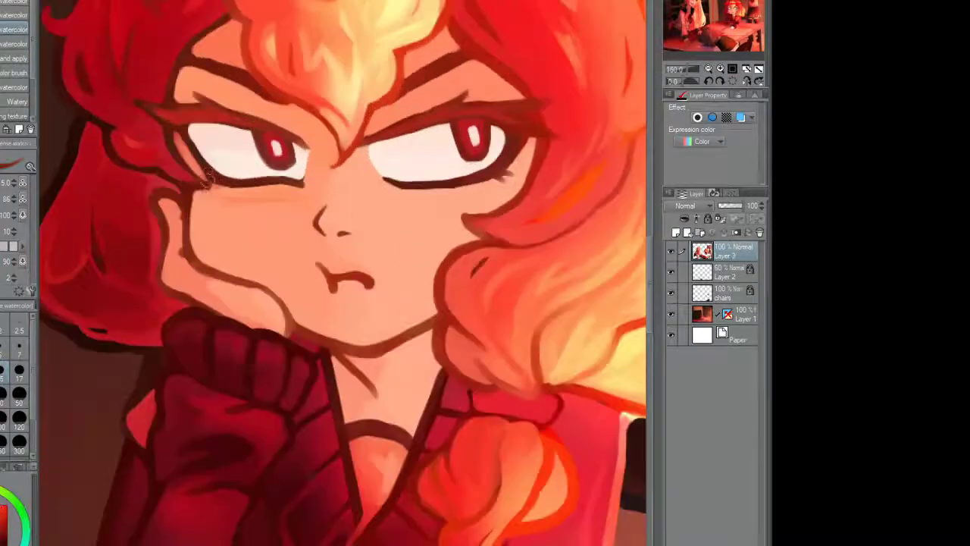
scroll(154, 97, "up", 1)
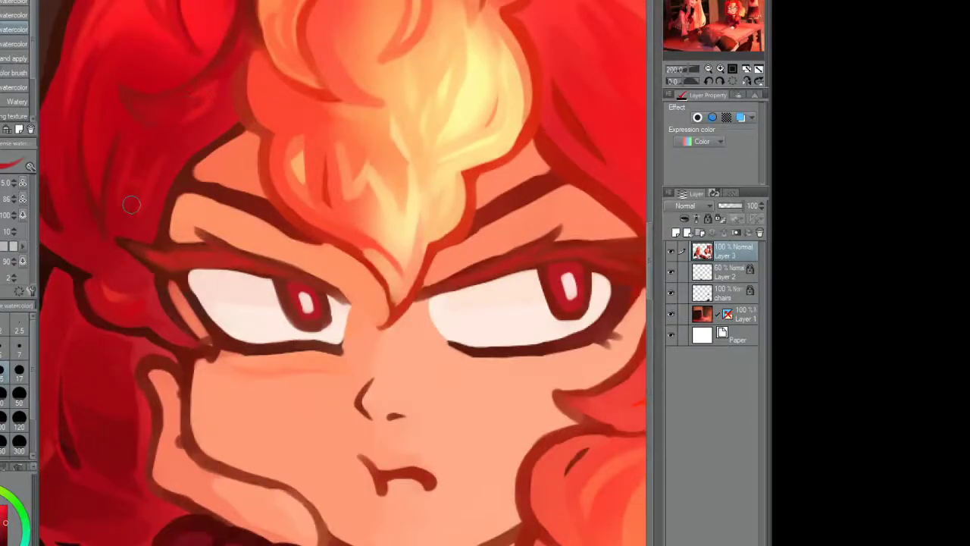
Step: Refine the red strands and outlines around the seated girl's forelock and crown
scroll(125, 205, "down", 1)
scroll(186, 72, "up", 1)
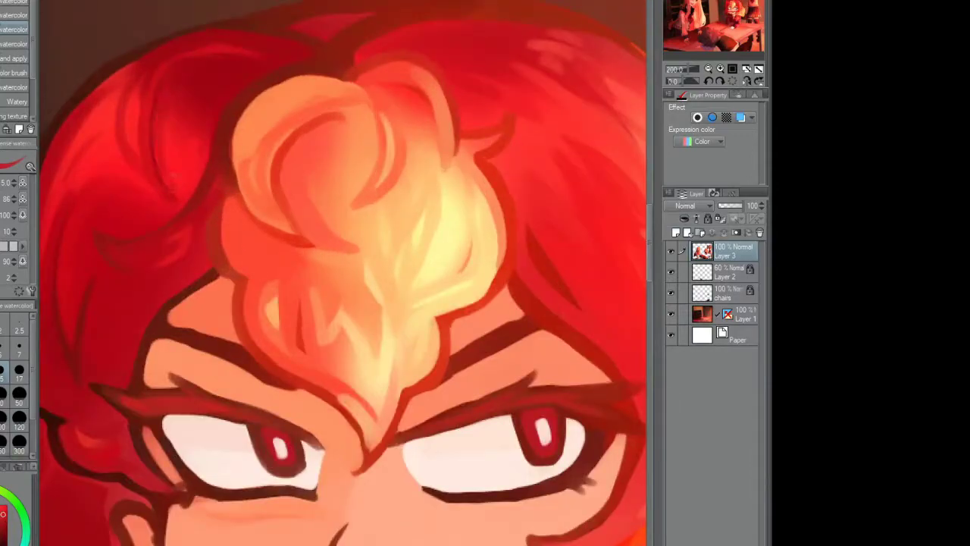
scroll(156, 101, "down", 1)
scroll(147, 43, "down", 3)
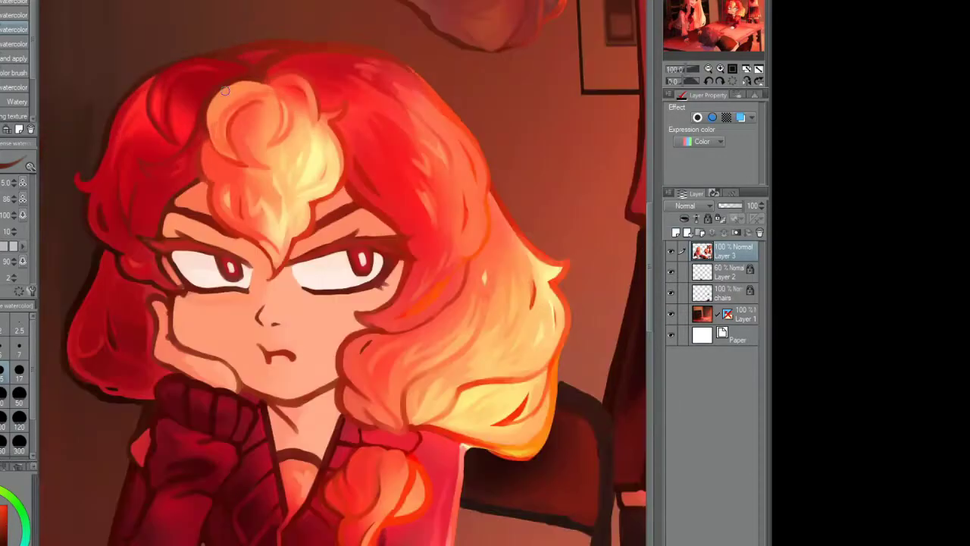
Step: Refine the slumped character's dark shirt shading and redraw the dark outlines of the upturned hair tips near the collar
scroll(160, 367, "up", 3)
left_click_drag(248, 353, 343, 371)
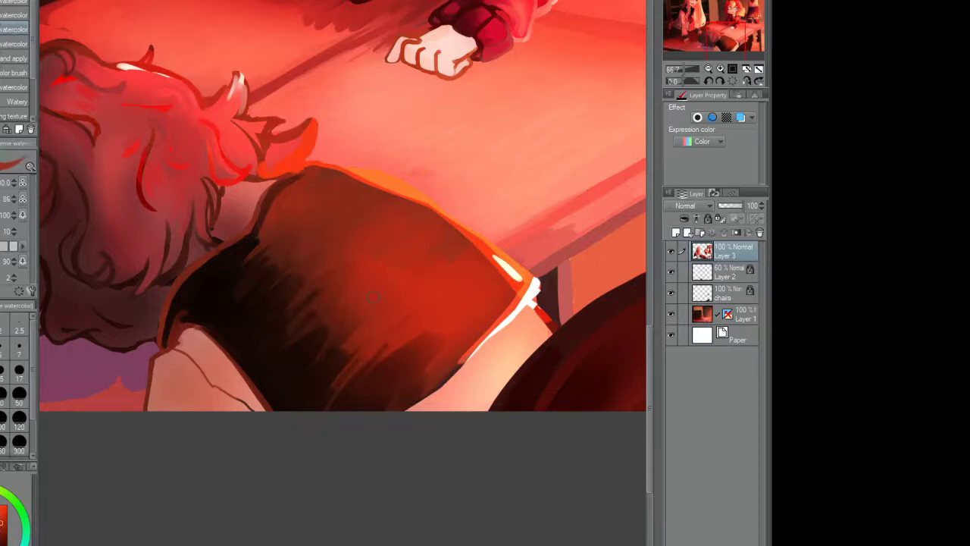
left_click_drag(428, 377, 453, 366)
scroll(464, 373, "down", 3)
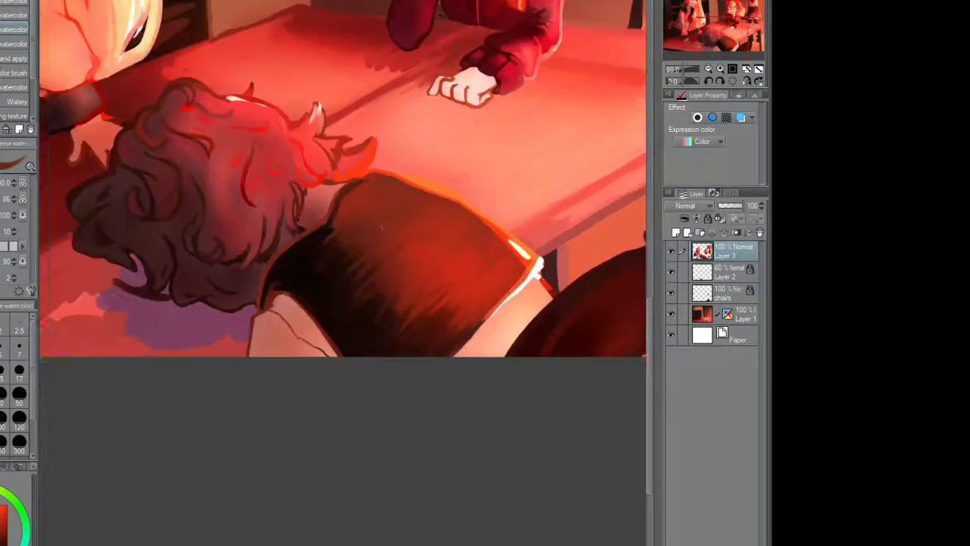
scroll(341, 167, "up", 3)
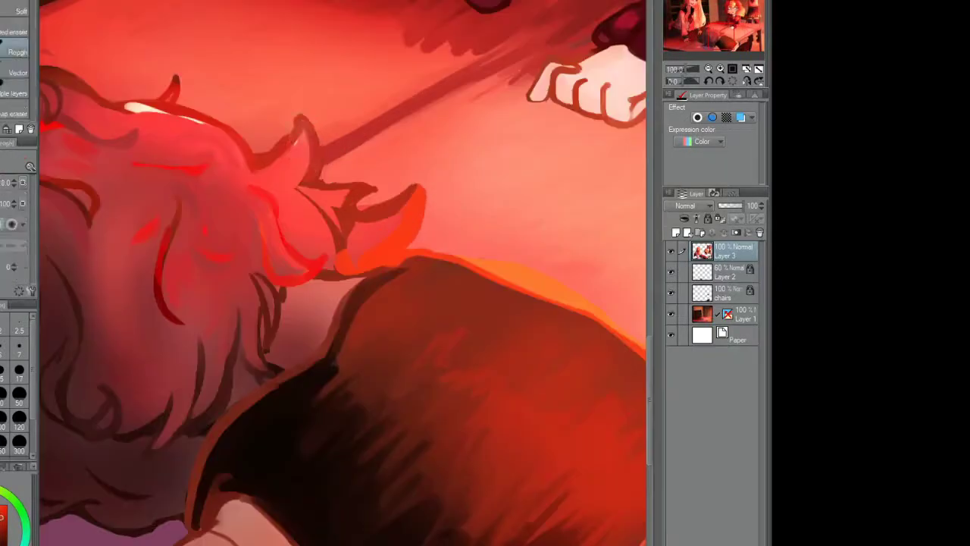
scroll(341, 167, "down", 2)
scroll(341, 167, "up", 2)
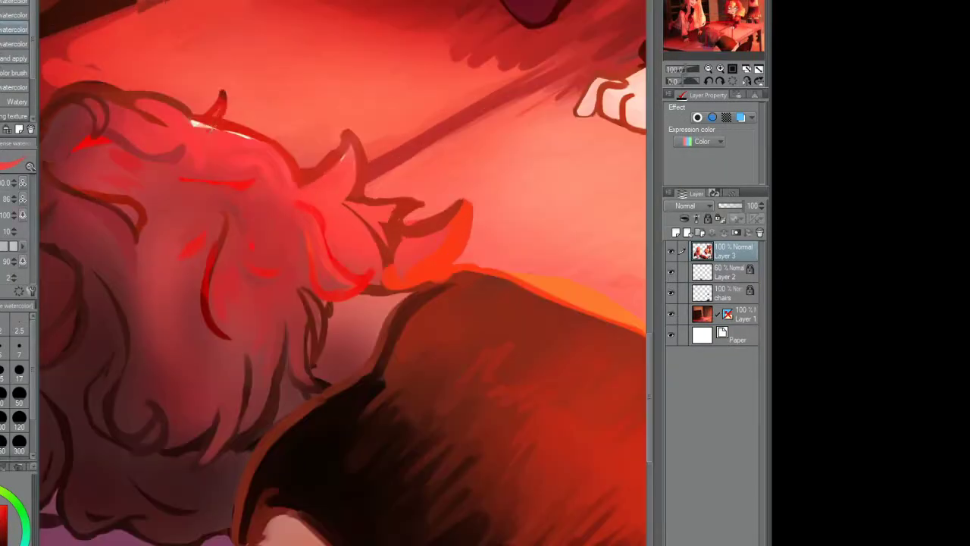
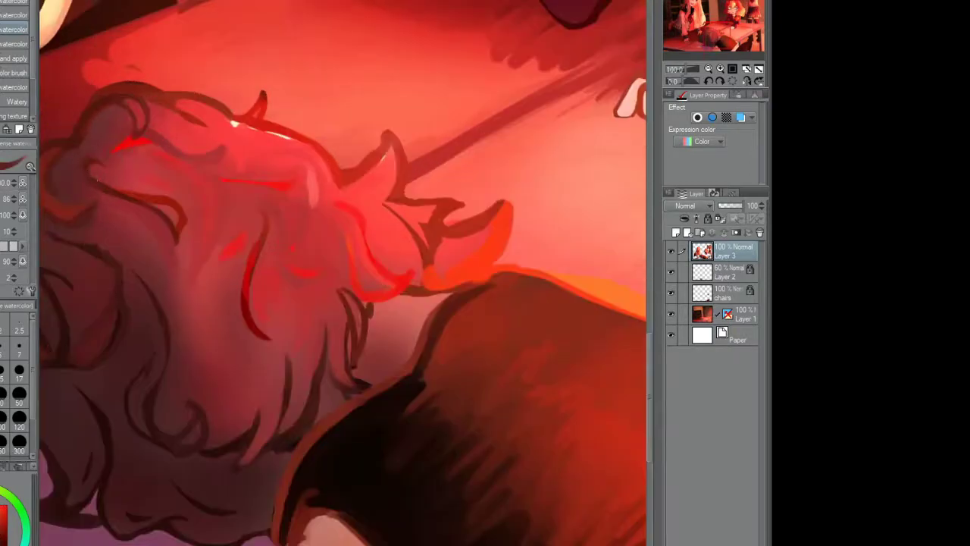
Step: Paint dark strand lines and soft red strands through the slumped character's curls, tapering the lower tips
left_click_drag(127, 199, 115, 141)
left_click_drag(274, 326, 267, 379)
left_click_drag(244, 348, 238, 382)
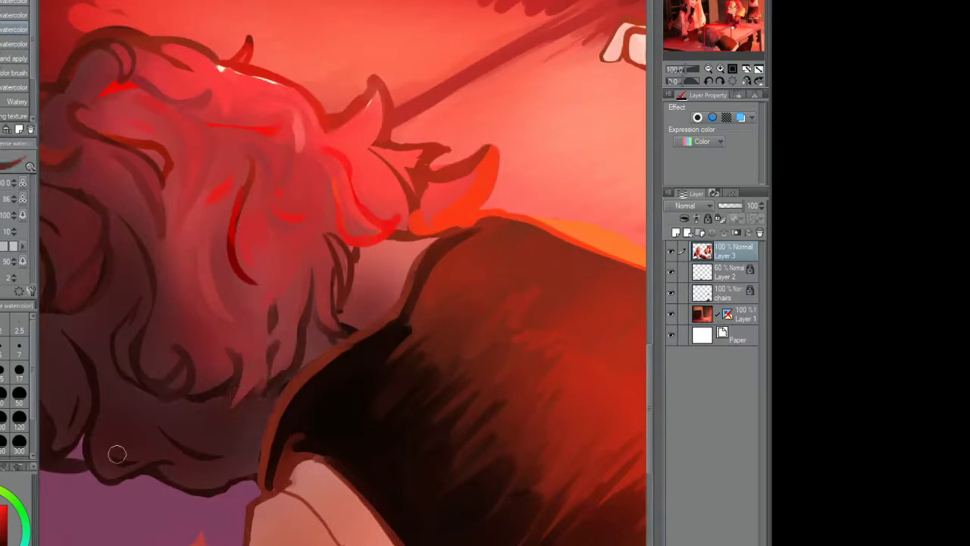
left_click_drag(106, 474, 177, 200)
left_click_drag(182, 137, 179, 175)
mouse_move(249, 379)
left_mouse_down()
mouse_move(217, 387)
mouse_move(188, 400)
mouse_move(219, 419)
left_mouse_up()
mouse_move(252, 349)
left_mouse_down()
mouse_move(200, 328)
mouse_move(272, 320)
mouse_move(263, 356)
mouse_move(208, 283)
mouse_move(246, 348)
mouse_move(246, 384)
mouse_move(315, 375)
mouse_move(273, 398)
left_mouse_up()
left_click_drag(309, 353, 275, 401)
left_click_drag(385, 428, 333, 424)
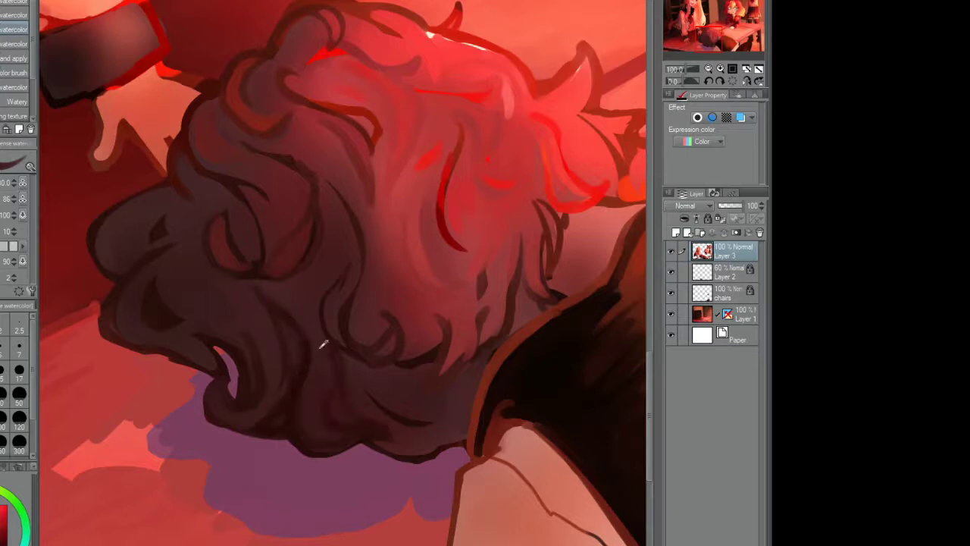
Step: Deepen the shadowed lower curls with dark brown strands and add muted purple reflected light along their bottom edge
left_click_drag(293, 284, 313, 202)
left_click_drag(308, 414, 295, 292)
left_click_drag(251, 234, 252, 278)
left_click_drag(306, 308, 320, 259)
left_click_drag(358, 338, 436, 310)
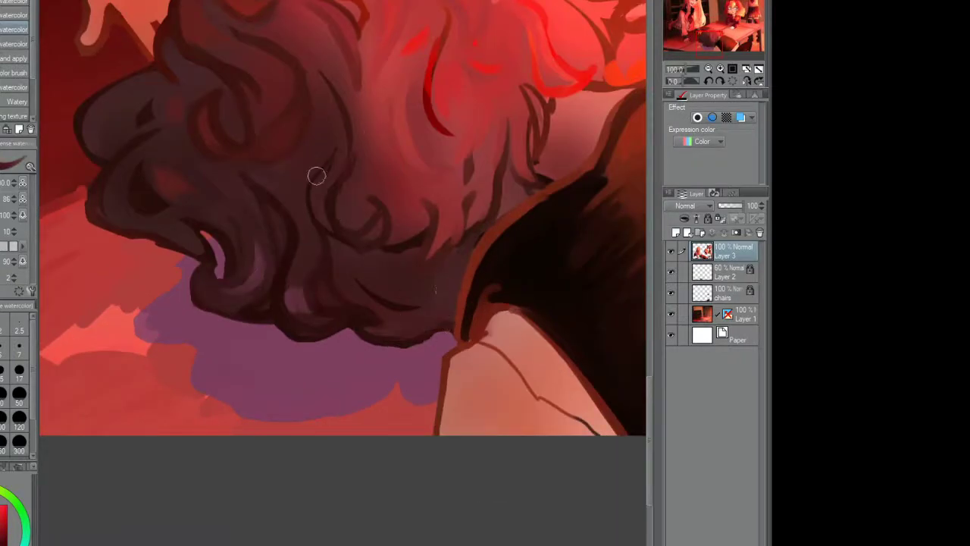
left_click_drag(403, 265, 409, 229)
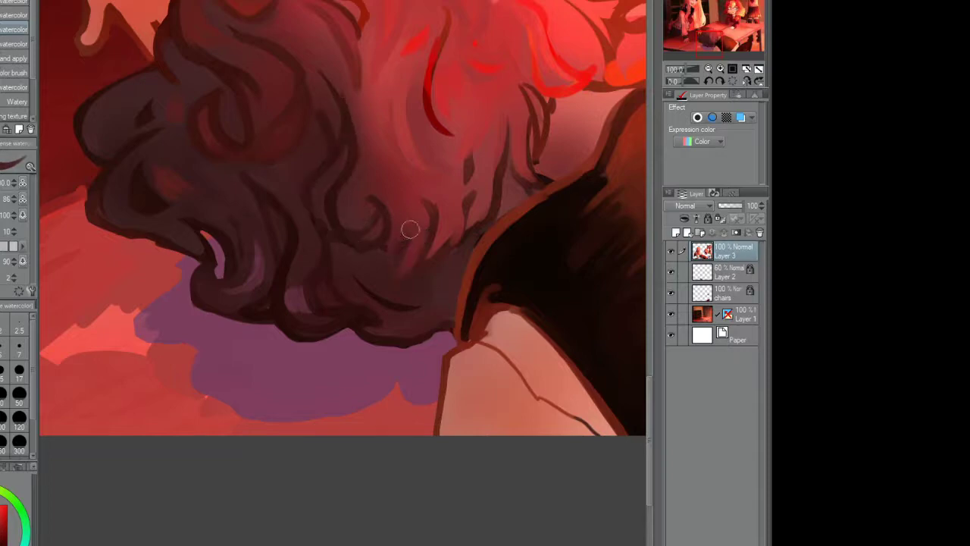
Step: Add bright red accents to the shadowed curls and pale pink highlights to the upper curls and upturned tip
scroll(268, 162, "up", 2)
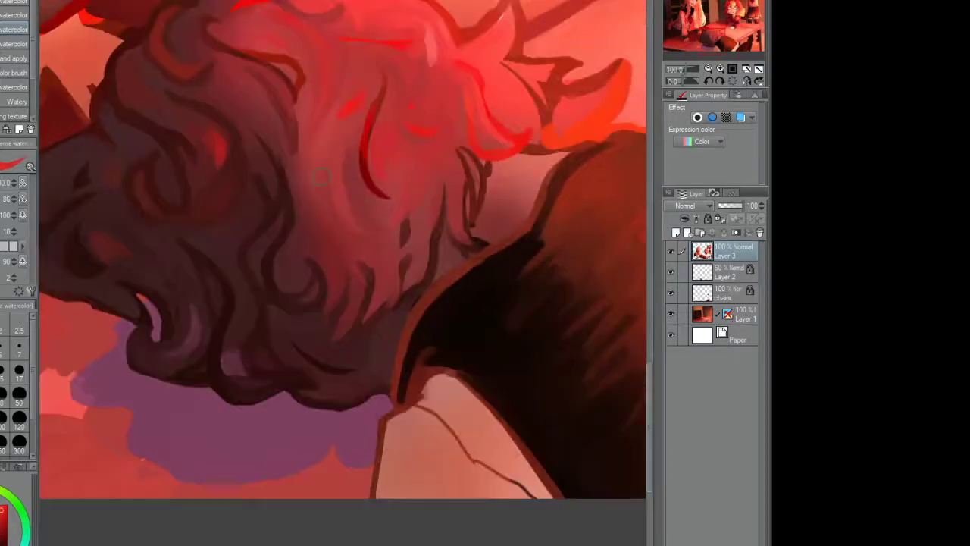
scroll(409, 146, "up", 2)
left_click_drag(409, 146, 436, 106)
left_click_drag(436, 182, 478, 280)
left_click_drag(401, 170, 357, 166)
scroll(357, 166, "down", 4)
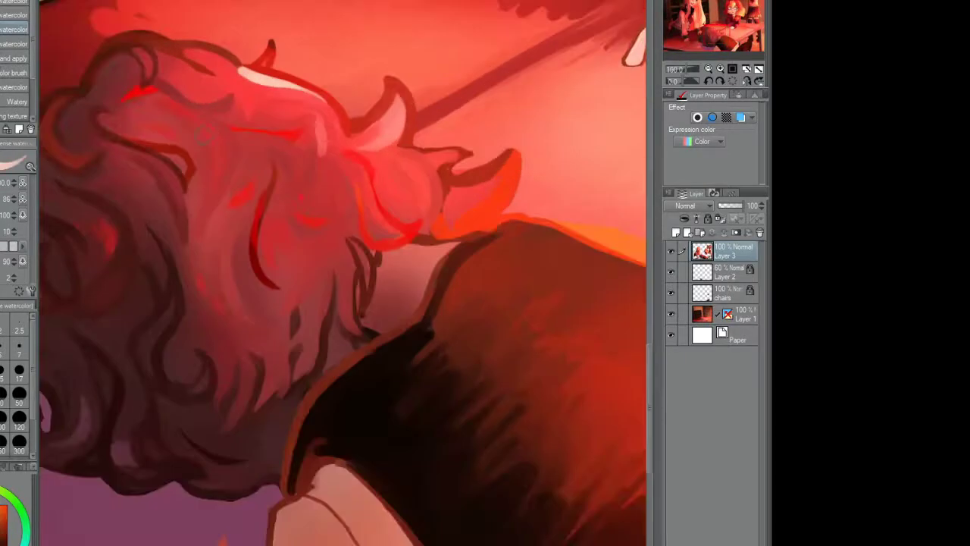
Step: Refine the hair tips against the neck and add a pale pink glint to a curl near the crown
scroll(357, 166, "up", 4)
left_click_drag(227, 228, 249, 314)
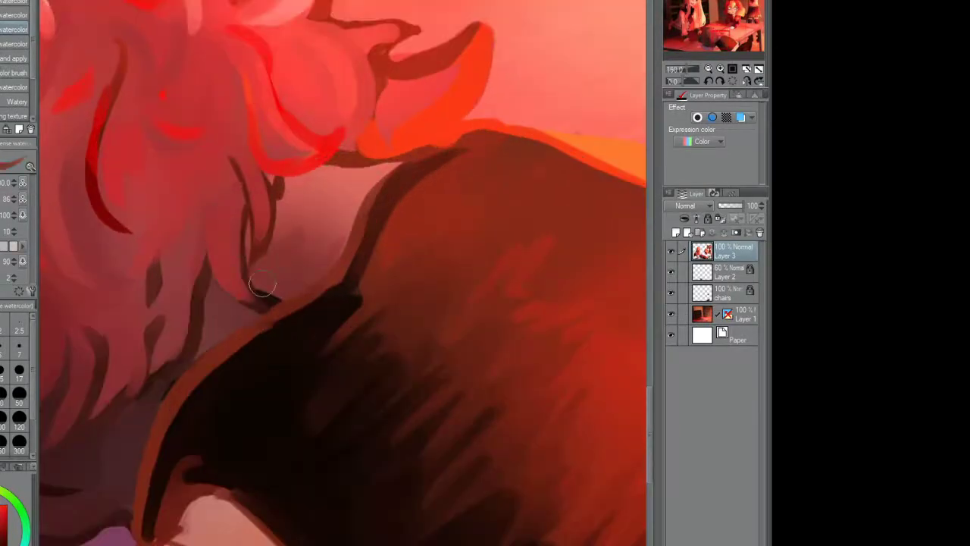
scroll(249, 313, "down", 4)
scroll(227, 174, "up", 5)
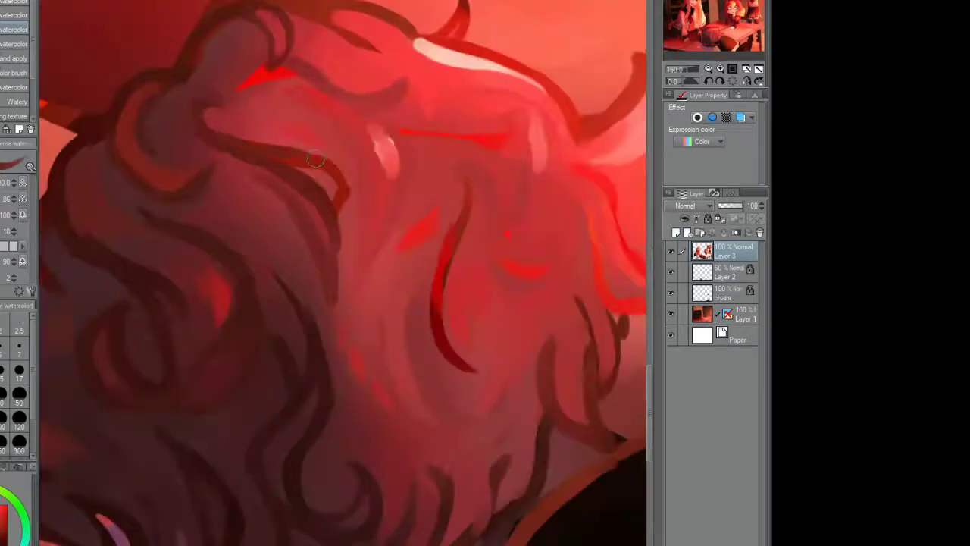
scroll(224, 104, "down", 4)
scroll(224, 105, "up", 4)
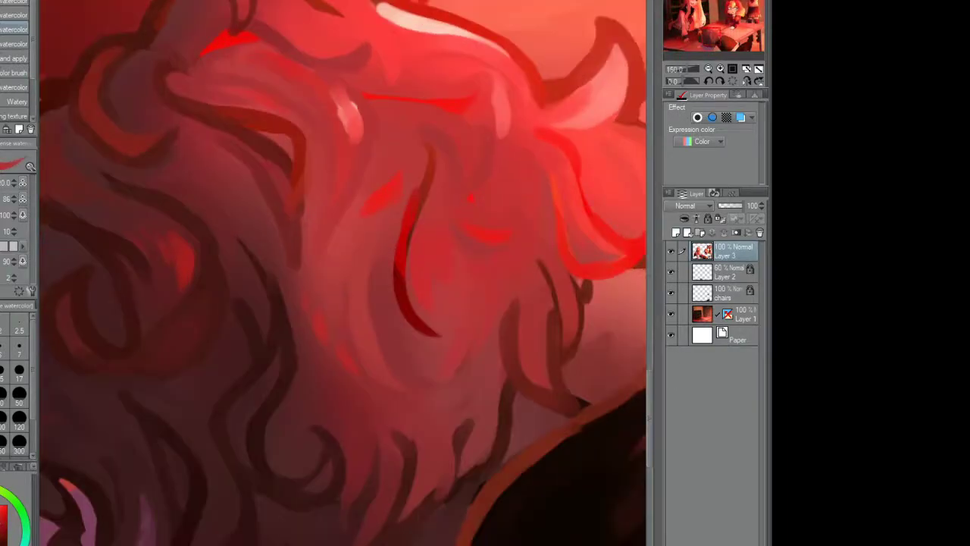
Step: Blend red and pink strands across the slumped character's crown and refine the dark curls at the hair's outer edge
scroll(303, 151, "down", 4)
scroll(388, 190, "up", 5)
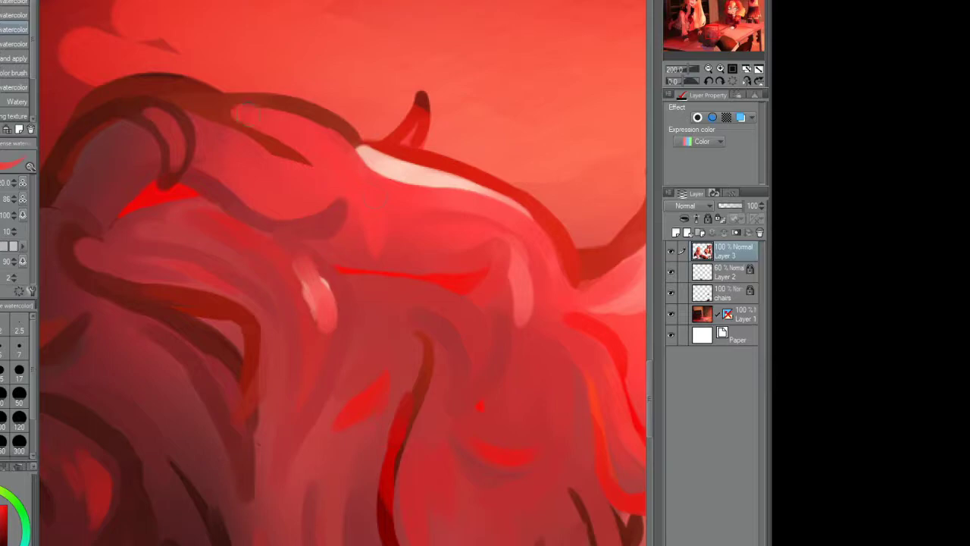
scroll(379, 186, "down", 4)
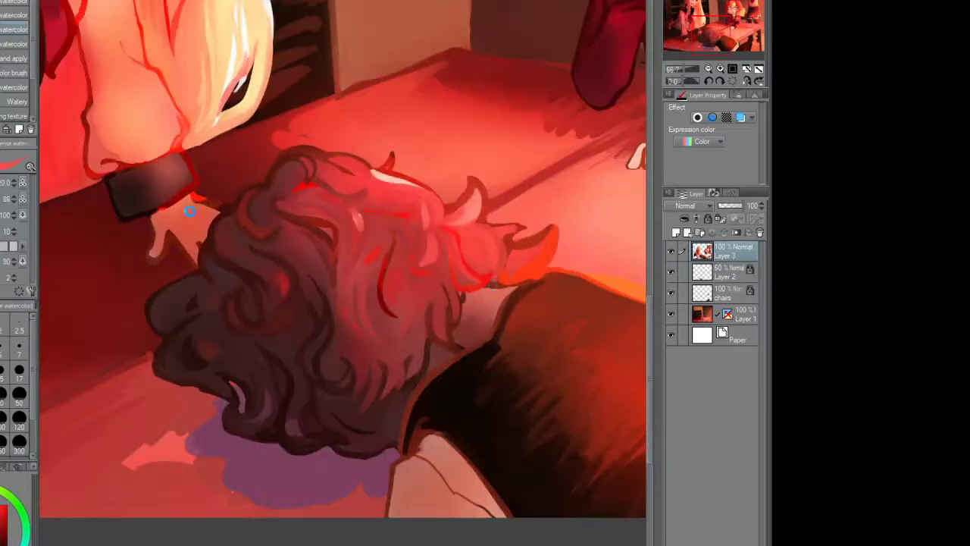
scroll(191, 303, "up", 3)
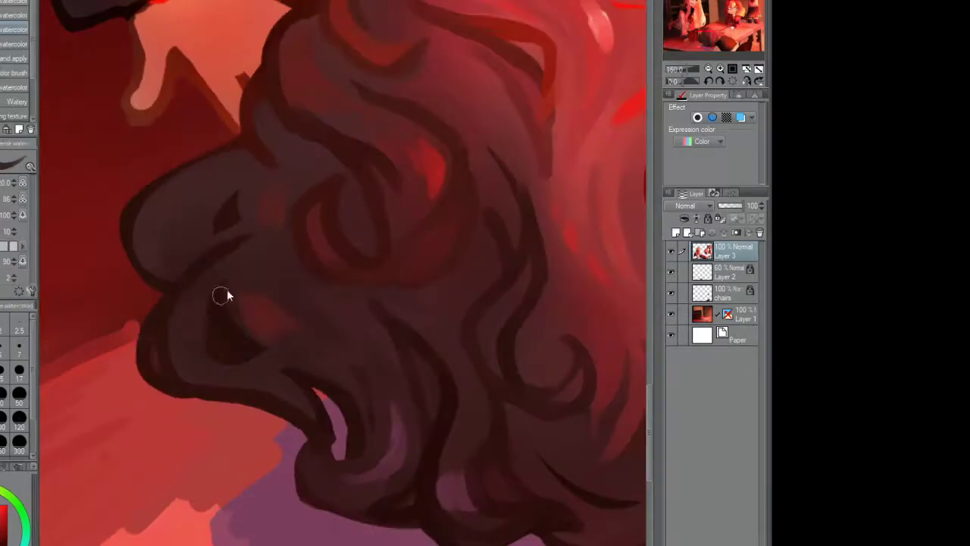
scroll(221, 295, "down", 4)
scroll(548, 330, "up", 5)
Step: Blend the white highlights along the slumped character's shirt hem into orange-red and refine the glowing orange edge
mouse_move(459, 221)
left_mouse_down()
mouse_move(496, 254)
mouse_move(518, 314)
left_mouse_up()
left_click_drag(371, 417, 503, 298)
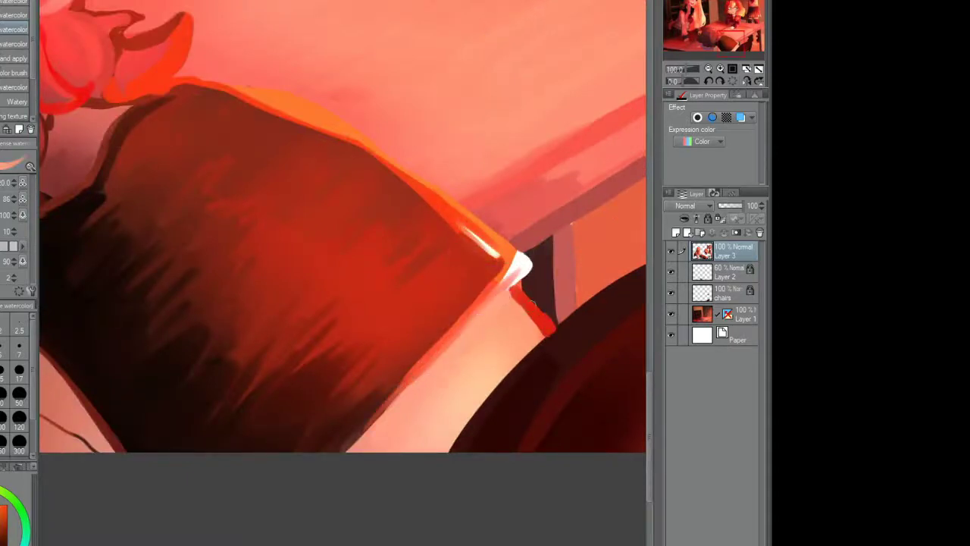
left_click_drag(531, 260, 519, 326)
left_click_drag(425, 199, 496, 258)
left_click_drag(468, 227, 512, 276)
left_click_drag(455, 251, 599, 297)
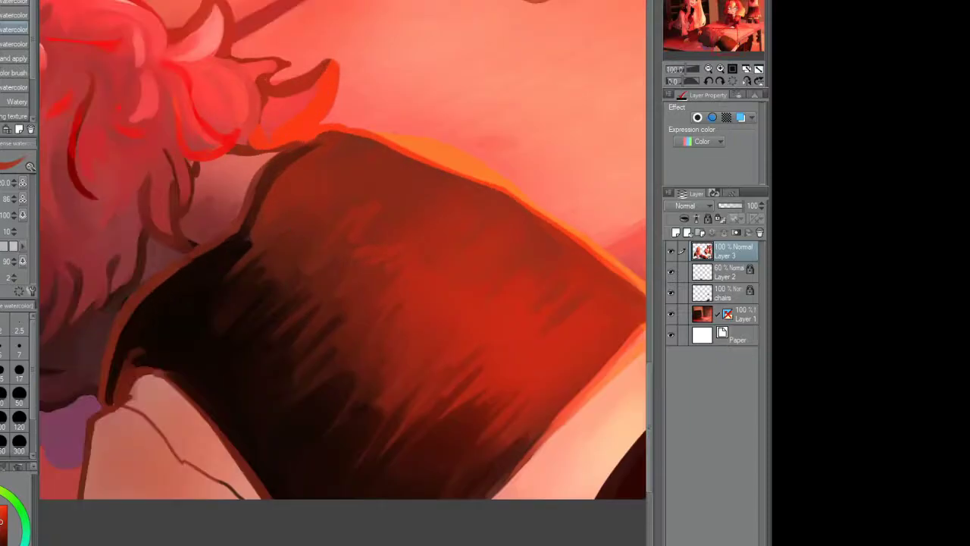
Step: Recolour the outline of the standing girl's side bangs soft orange and clean up the edge beside her eye
scroll(279, 160, "down", 4)
scroll(249, 184, "up", 5)
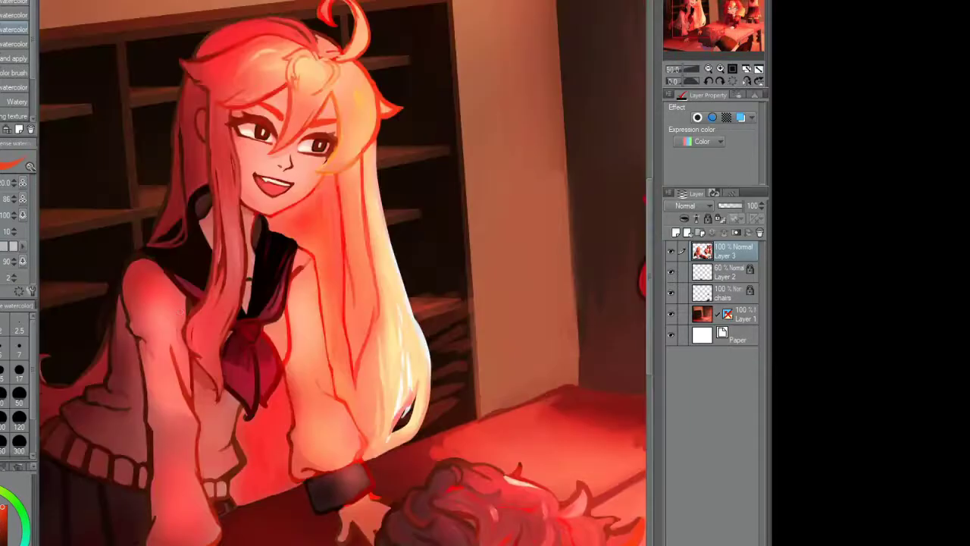
left_click_drag(249, 183, 356, 160)
mouse_move(421, 144)
left_mouse_down()
mouse_move(416, 72)
mouse_move(485, 102)
left_mouse_up()
left_click_drag(460, 148, 449, 200)
scroll(449, 199, "down", 4)
scroll(470, 91, "up", 4)
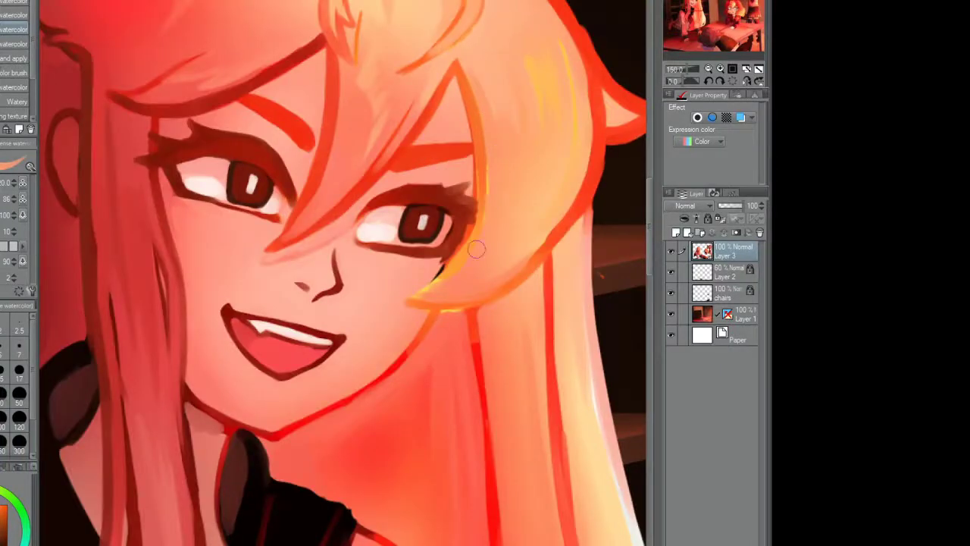
left_click_drag(476, 236, 418, 297)
scroll(494, 225, "down", 1)
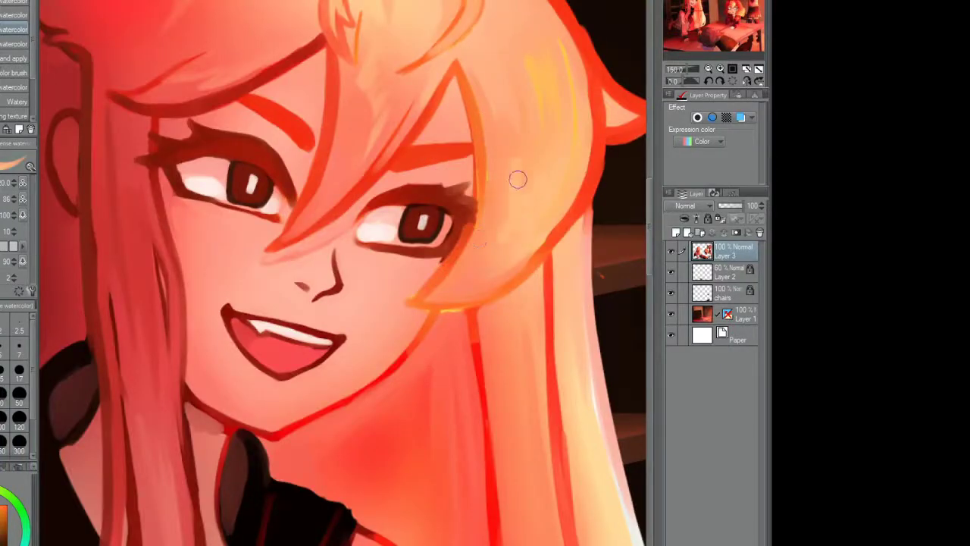
Step: Blend the red and peach shading on the standing girl's swept bangs and refine the red outlines around her crown
scroll(486, 147, "down", 3)
scroll(487, 147, "up", 4)
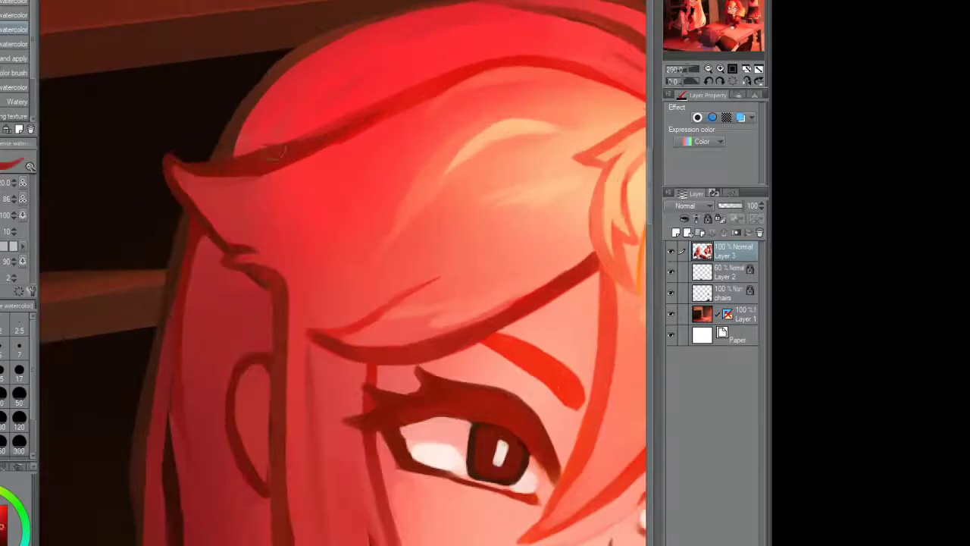
scroll(290, 139, "down", 1)
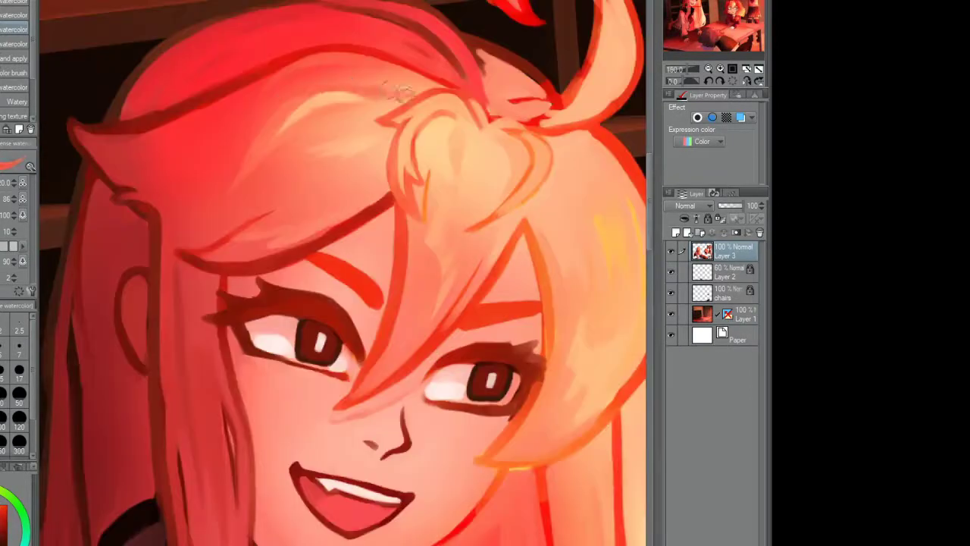
left_click_drag(247, 144, 280, 128)
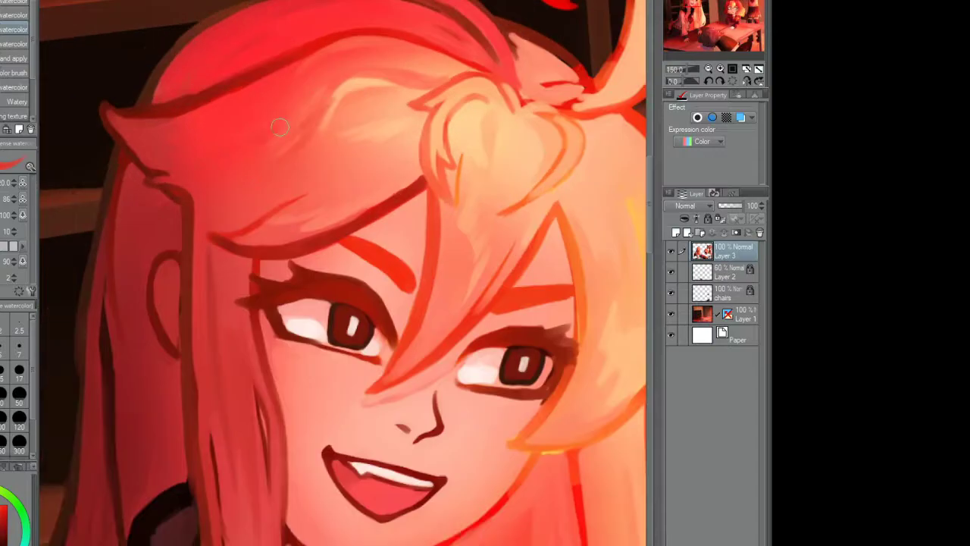
scroll(195, 146, "down", 2)
scroll(195, 146, "up", 2)
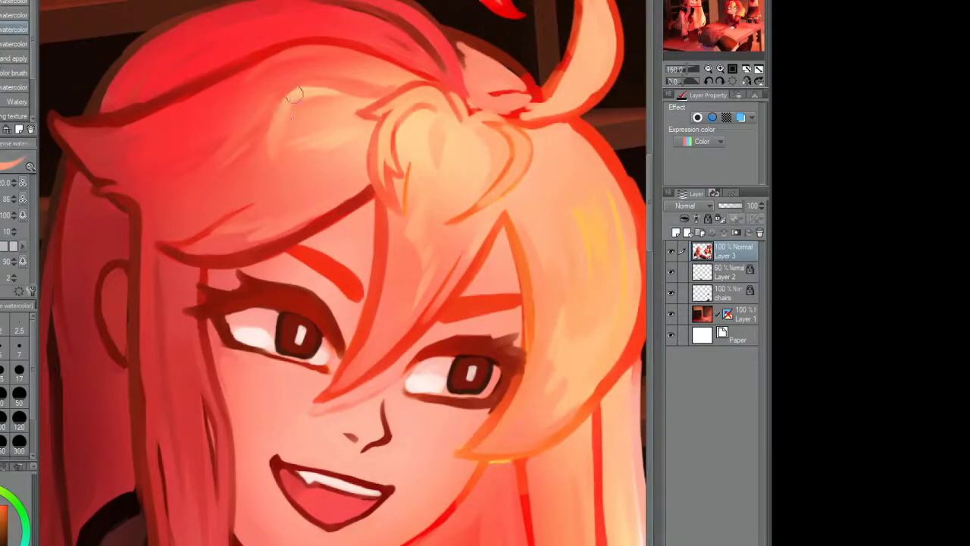
scroll(218, 236, "down", 2)
scroll(358, 192, "up", 2)
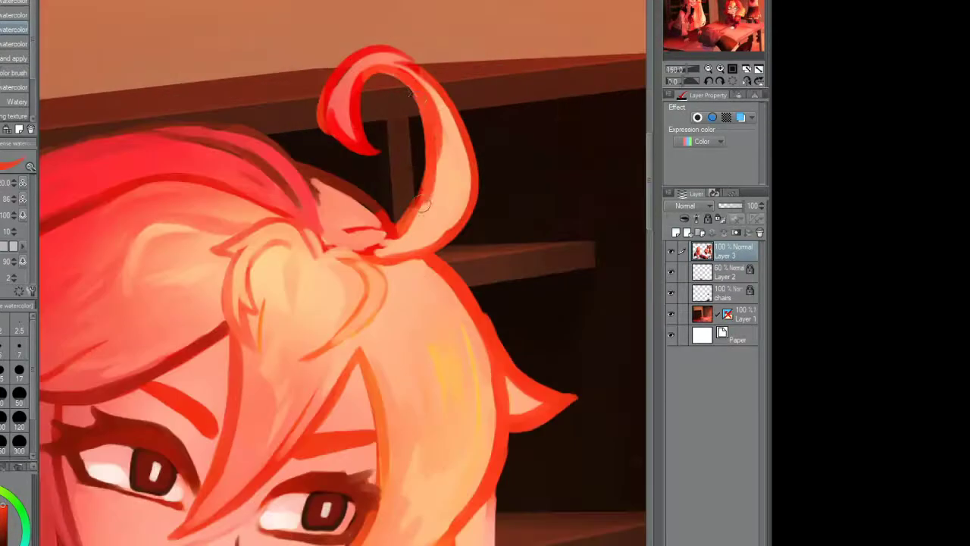
Step: Redraw the standing girl's curled upright hair strand and the tuft at its base with bright red outlines
left_click_drag(354, 200, 373, 250)
left_click_drag(410, 64, 459, 171)
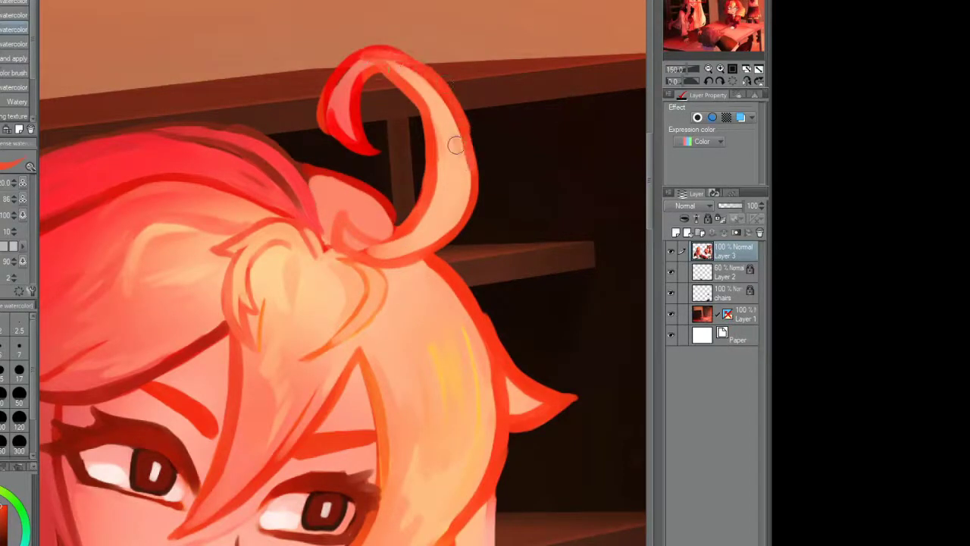
left_click_drag(455, 125, 447, 213)
left_click_drag(356, 60, 371, 144)
left_click_drag(326, 84, 395, 148)
scroll(375, 43, "down", 2)
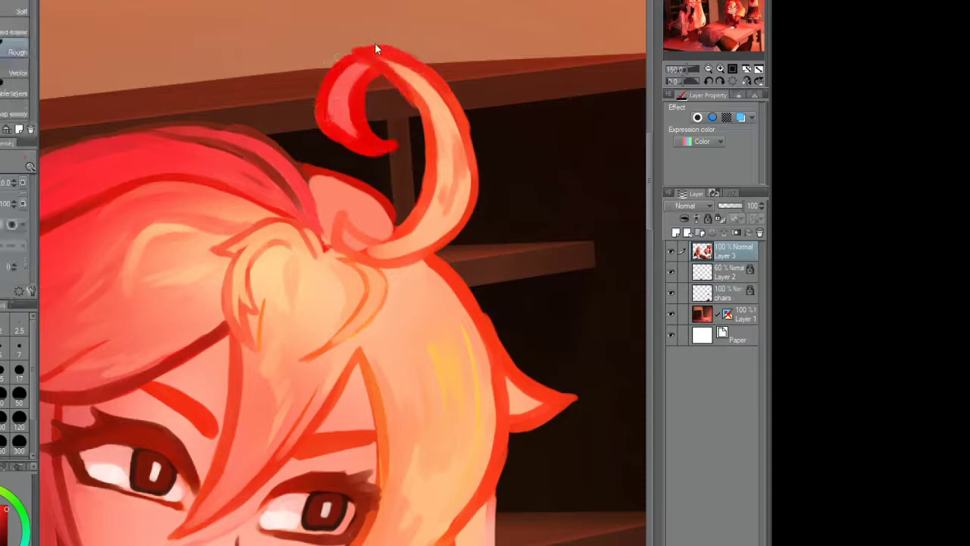
Step: Add an orange-red strand below the standing girl's side hair flick and refine the orange edge of her bangs
scroll(440, 127, "down", 2)
scroll(440, 129, "up", 4)
left_click_drag(453, 214, 459, 246)
key("e")
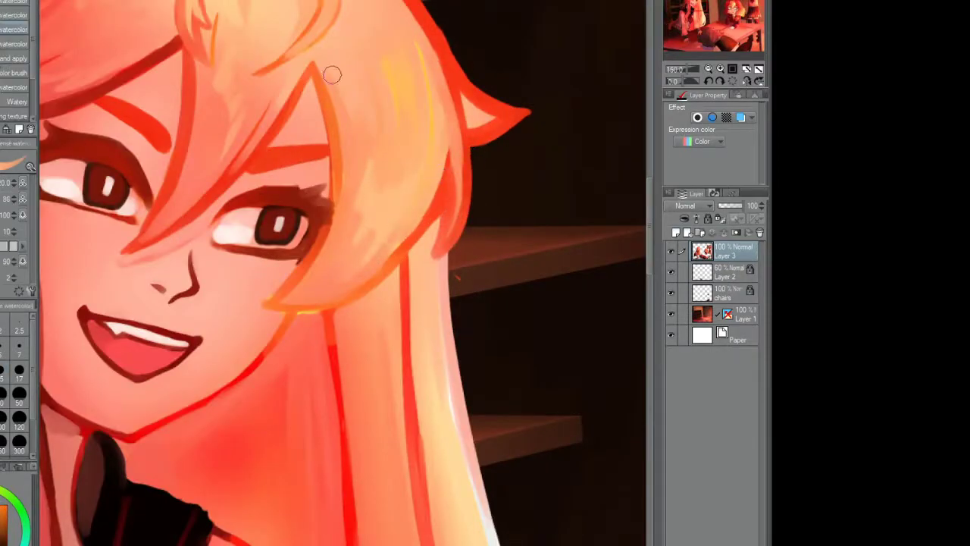
left_click_drag(331, 71, 322, 98)
Step: Refine the standing girl's nose and cheek shading, and recolour the jawline bright red where it meets the neck
scroll(227, 125, "down", 5)
scroll(307, 180, "up", 6)
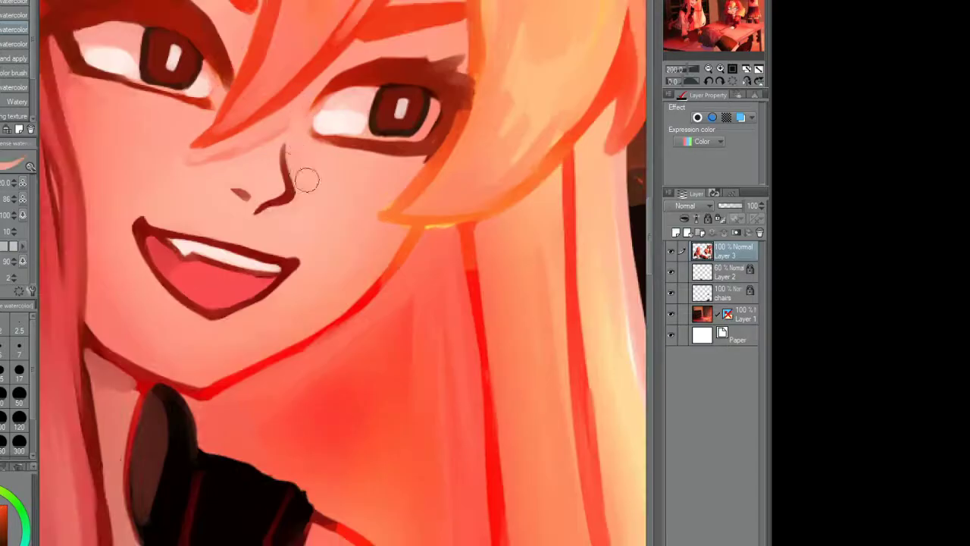
scroll(342, 206, "down", 2)
left_click_drag(352, 186, 380, 110)
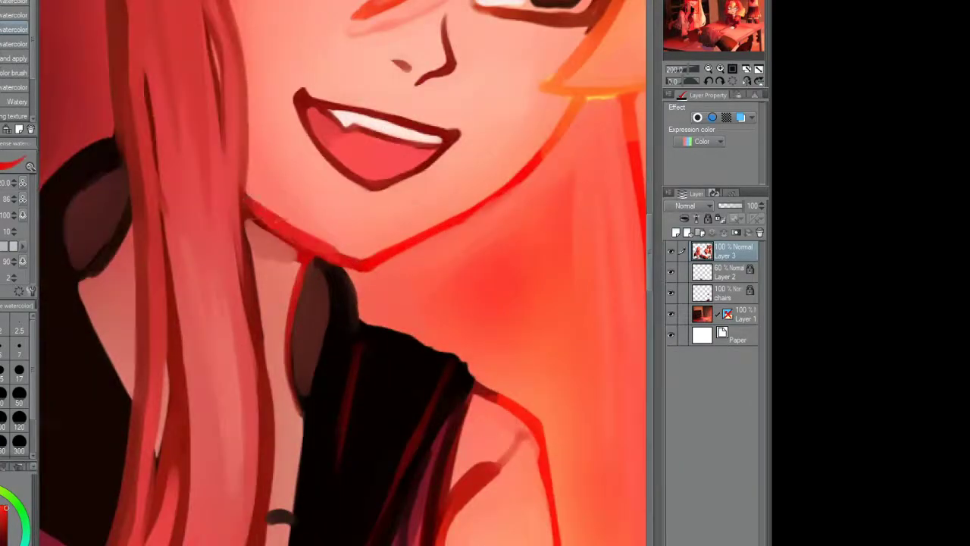
left_click_drag(282, 223, 327, 193)
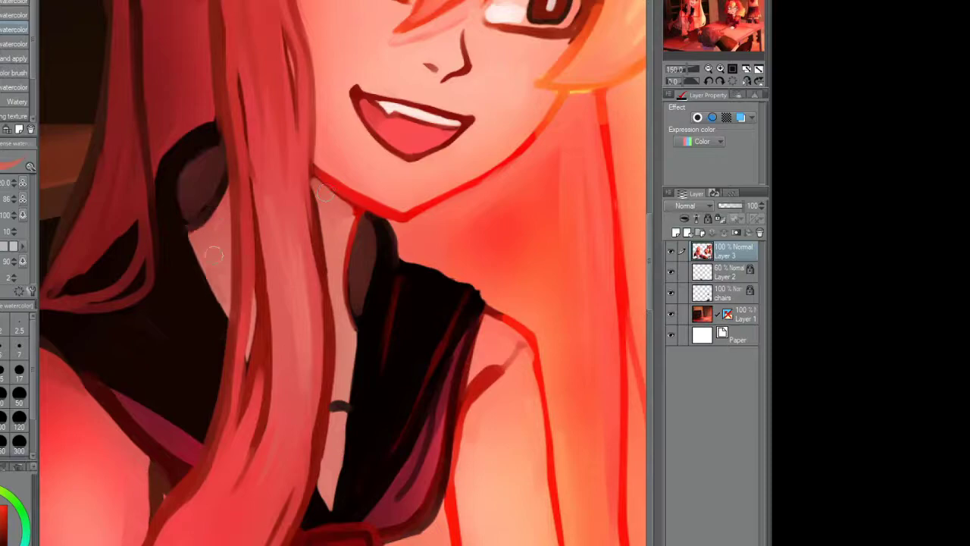
scroll(209, 296, "down", 4)
scroll(174, 303, "up", 4)
scroll(185, 332, "down", 1)
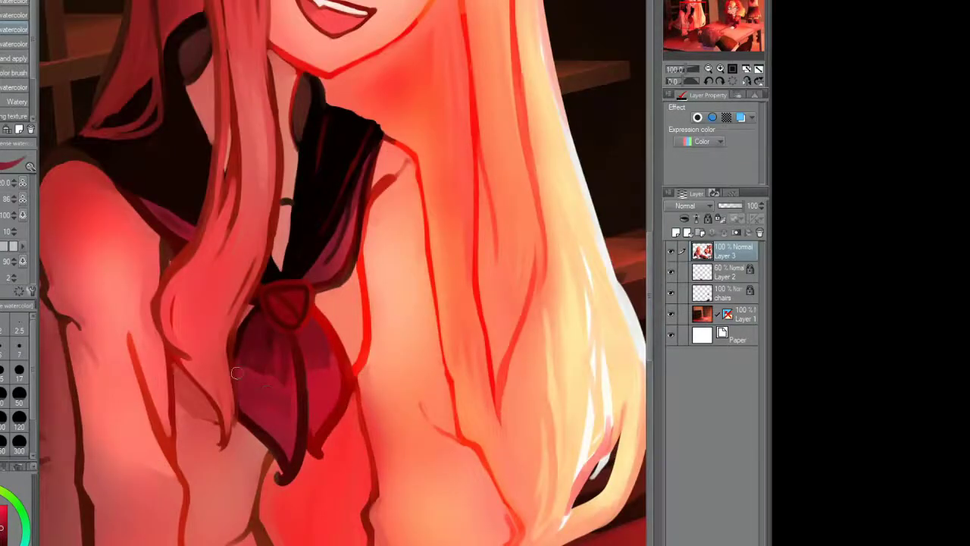
Step: Add red light to the standing girl's purple neckerchief and refine the top's fold lines below it
scroll(242, 375, "down", 1)
scroll(304, 318, "up", 1)
scroll(320, 266, "down", 2)
scroll(321, 267, "up", 2)
left_click_drag(327, 256, 274, 345)
mouse_move(307, 310)
left_mouse_down()
mouse_move(318, 341)
mouse_move(310, 390)
mouse_move(343, 351)
left_mouse_up()
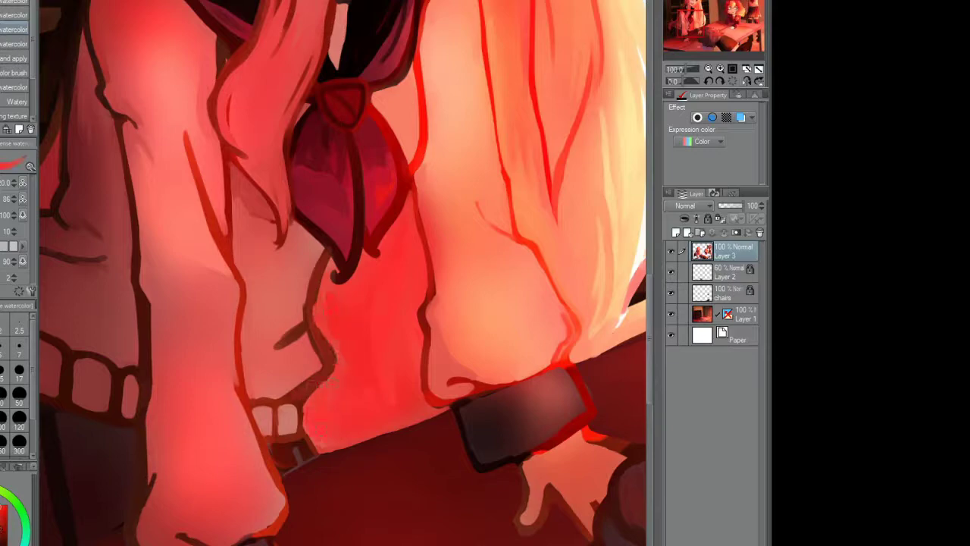
Step: Redraw the sweater's hem fold below the standing girl's neckerchief and define the knit ribbing underneath it
scroll(193, 466, "up", 1)
scroll(196, 342, "down", 2)
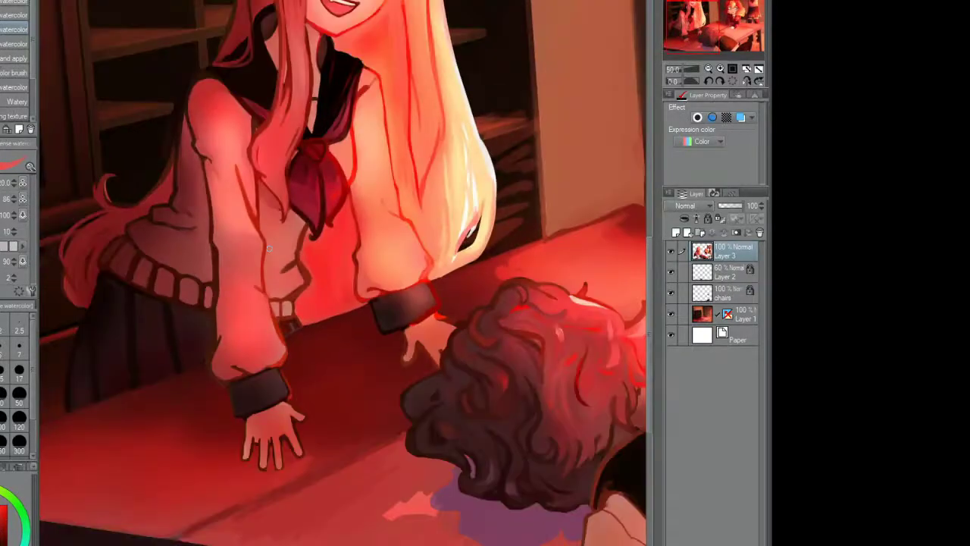
scroll(273, 273, "up", 1)
scroll(312, 279, "up", 1)
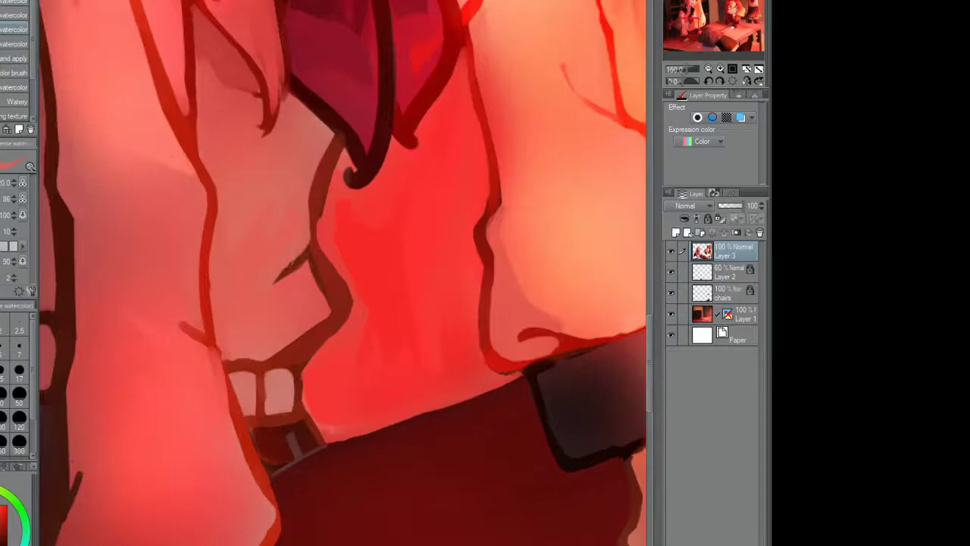
left_click_drag(288, 349, 275, 368)
mouse_move(326, 328)
left_mouse_down()
mouse_move(295, 403)
mouse_move(266, 416)
left_mouse_up()
left_click_drag(231, 358, 258, 421)
scroll(341, 304, "down", 1)
scroll(341, 303, "down", 1)
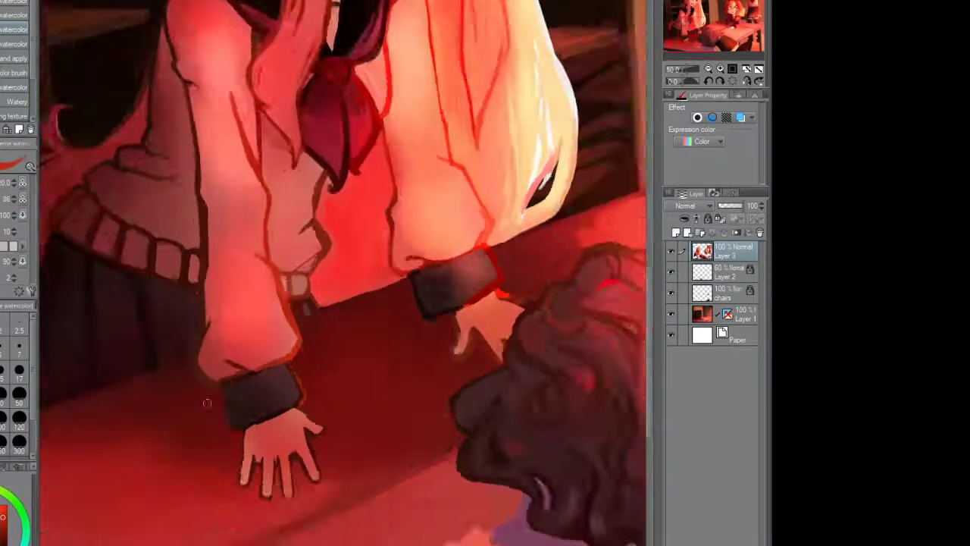
Step: Shade the gathered folds at the end of the standing girl's lowered sleeve and refine the red rim of its dark cuff
scroll(363, 328, "up", 2)
mouse_move(245, 311)
left_mouse_down()
mouse_move(174, 333)
mouse_move(251, 339)
mouse_move(256, 318)
left_mouse_up()
left_click_drag(345, 286, 322, 276)
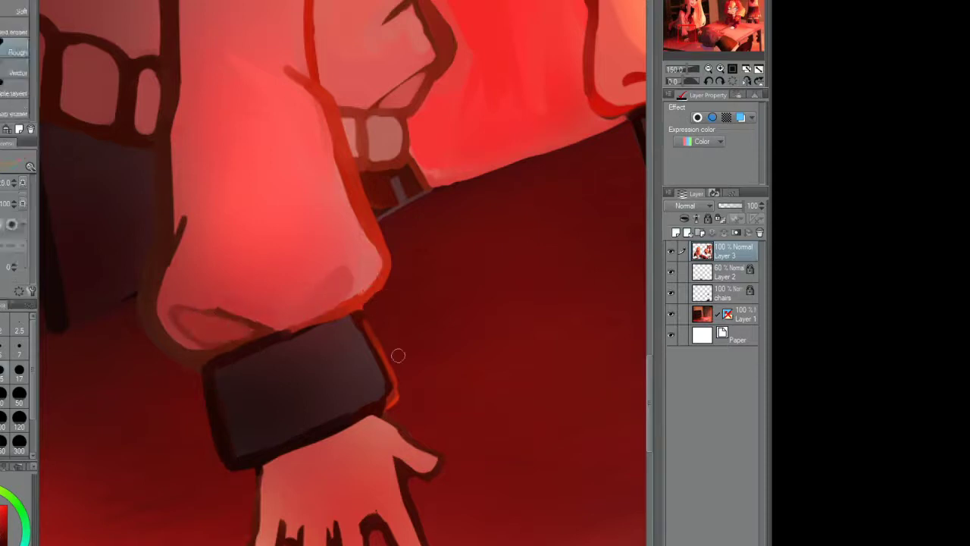
left_click(222, 376, "alt")
left_click_drag(218, 297, 350, 286)
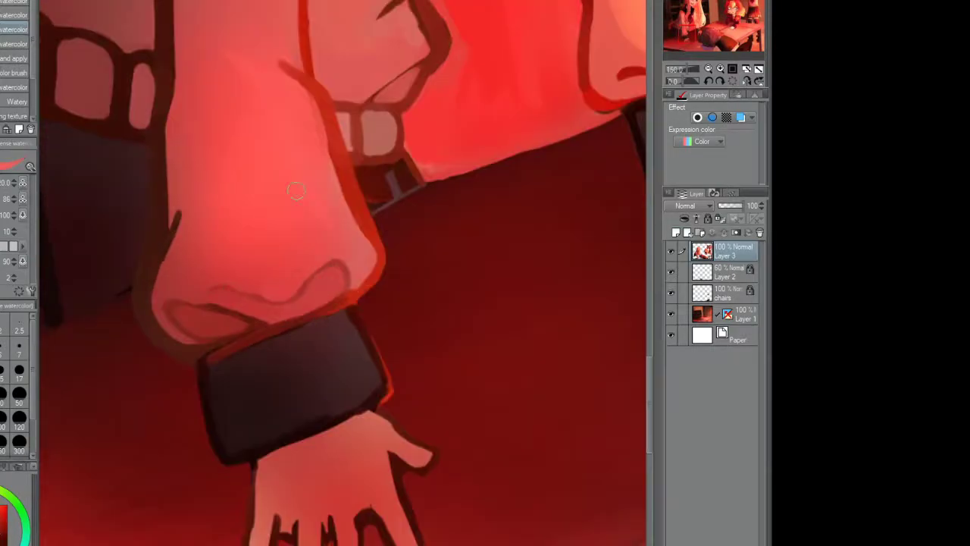
left_click_drag(492, 257, 621, 360)
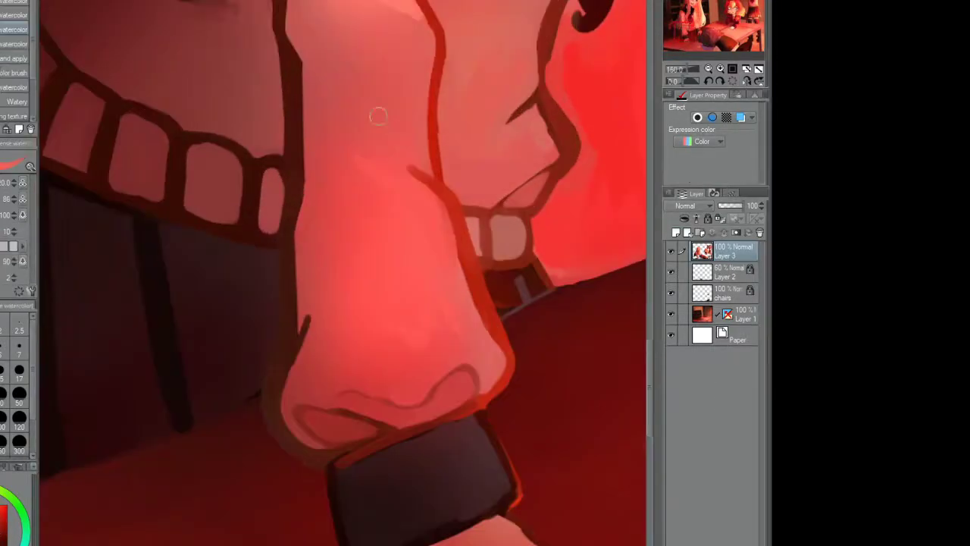
Step: Paint soft fold shading along the middle of the lowered sleeve and add pinkish-red strokes beside its upper fold line
scroll(382, 73, "down", 4)
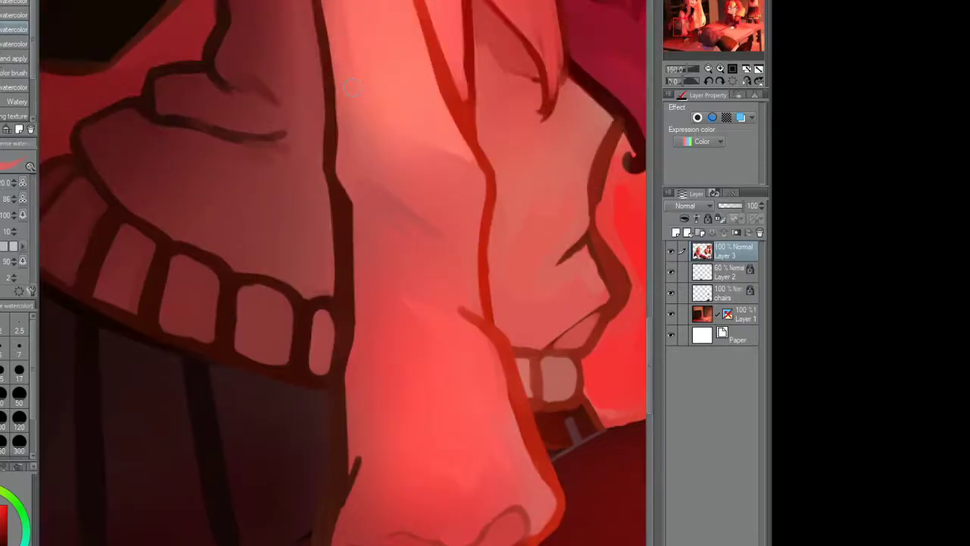
scroll(421, 67, "up", 3)
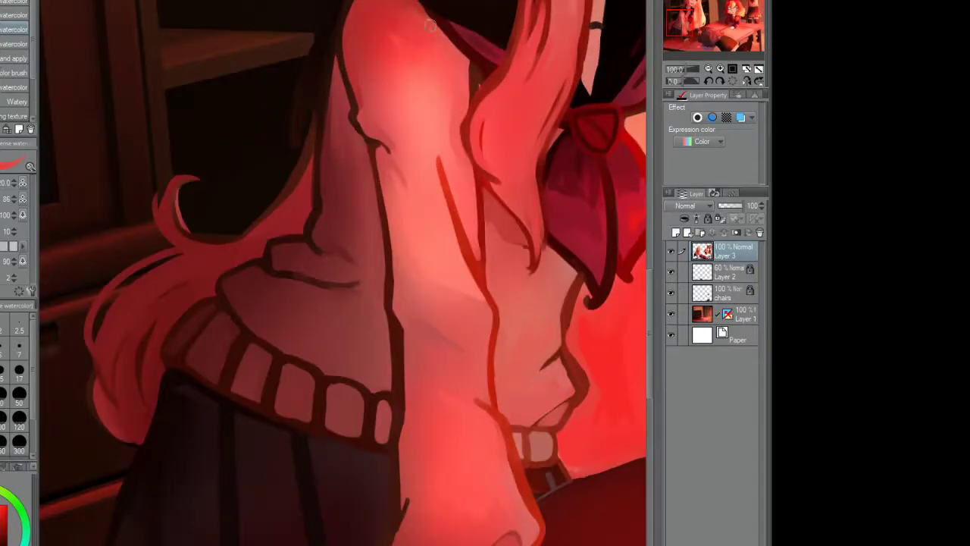
left_click_drag(460, 155, 462, 55)
mouse_move(475, 250)
left_mouse_down()
mouse_move(481, 196)
mouse_move(452, 198)
left_mouse_up()
scroll(480, 343, "down", 3)
scroll(529, 222, "up", 4)
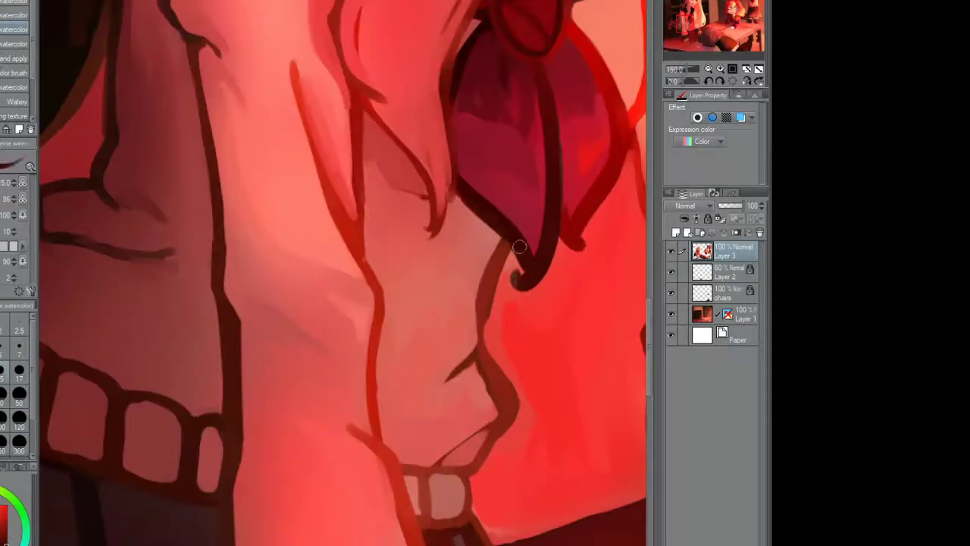
Step: Clean up the curled tip of the standing girl's neckerchief and add dark crease strokes beneath its knot
scroll(528, 222, "up", 1)
scroll(528, 222, "down", 3)
scroll(525, 327, "up", 3)
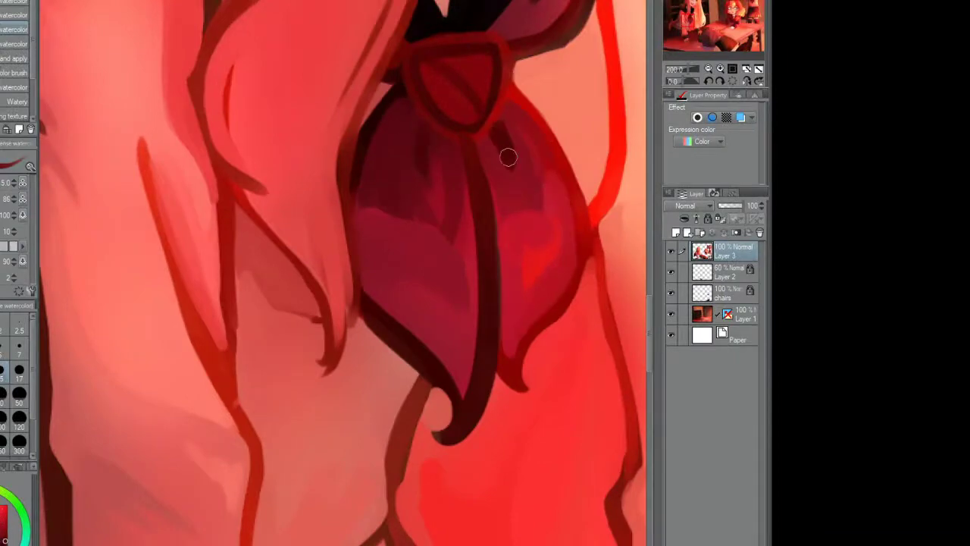
scroll(496, 134, "down", 3)
scroll(485, 337, "up", 2)
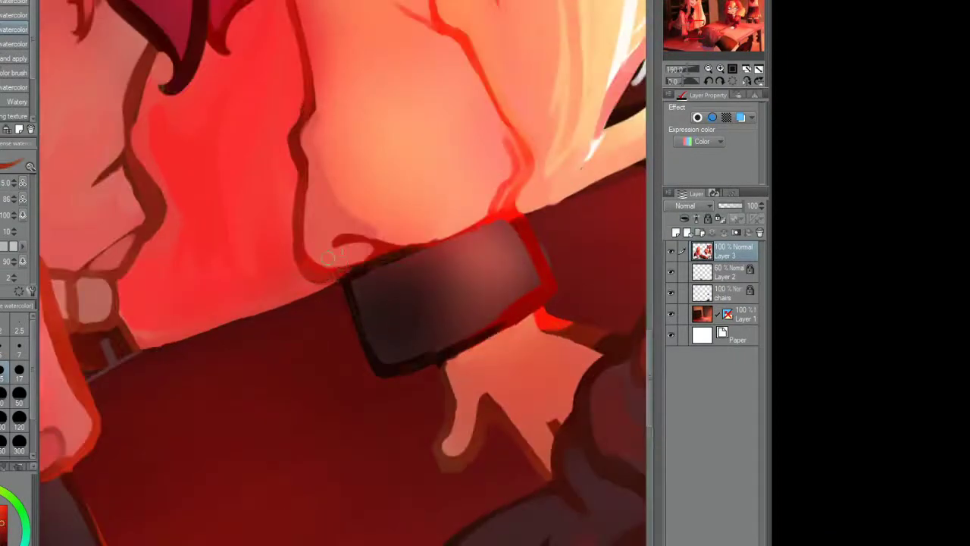
Step: Refine the folds where the standing girl's other sleeve meets its cuff and outline the cuff's lit edge in bright red
left_click_drag(371, 250, 318, 260)
scroll(317, 260, "up", 1)
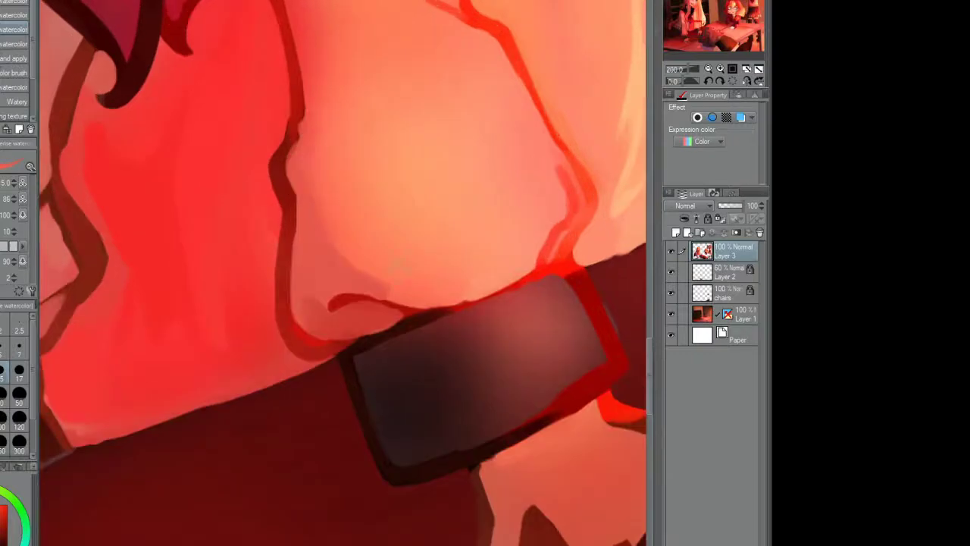
left_click_drag(567, 171, 560, 250)
left_click_drag(473, 282, 502, 297)
left_click_drag(570, 274, 605, 356)
left_click_drag(587, 301, 395, 267)
key("e")
key("b")
mouse_move(410, 341)
left_mouse_down()
mouse_move(372, 368)
mouse_move(379, 360)
left_mouse_up()
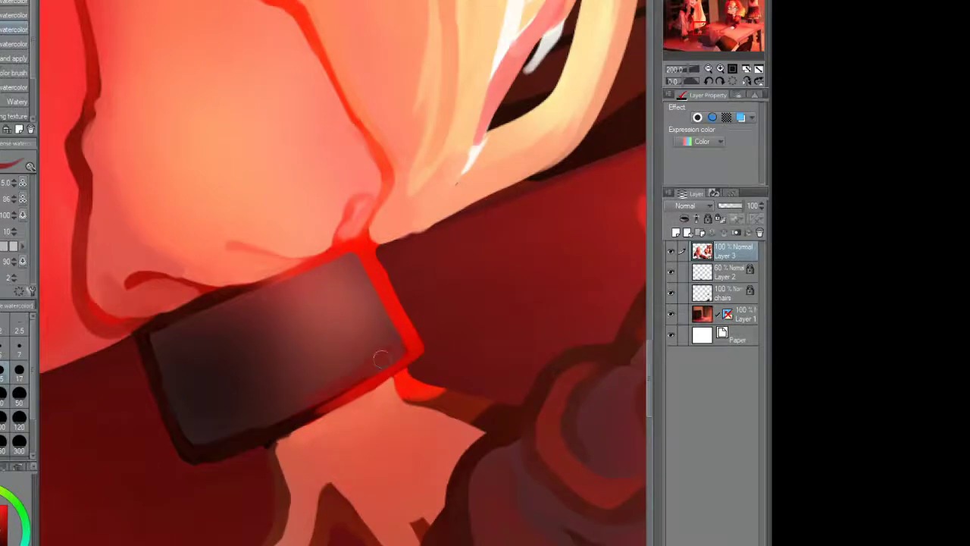
Step: Add soft pink fold shading to the upper part of that sleeve beside the neckerchief and darken the fold line near the collar
scroll(228, 89, "down", 1)
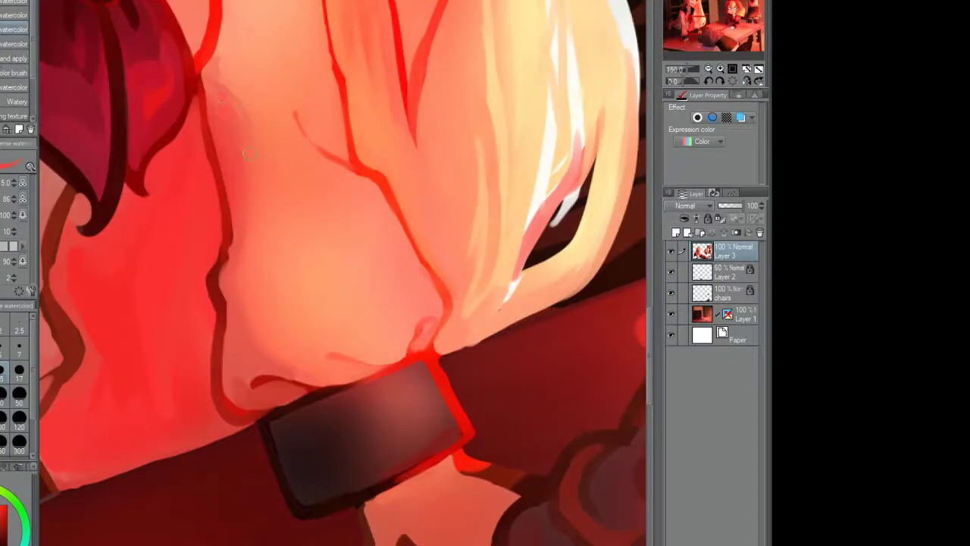
scroll(256, 208, "down", 1)
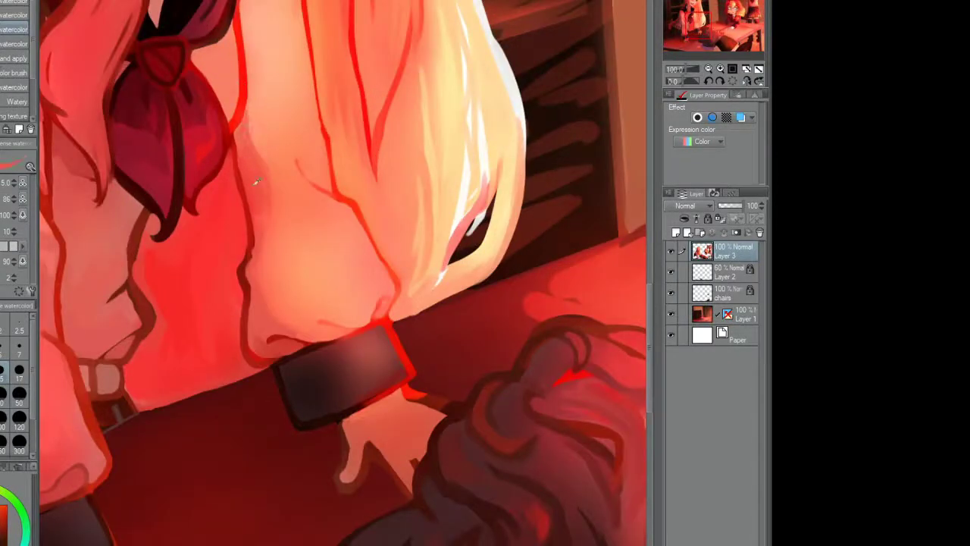
scroll(272, 48, "up", 2)
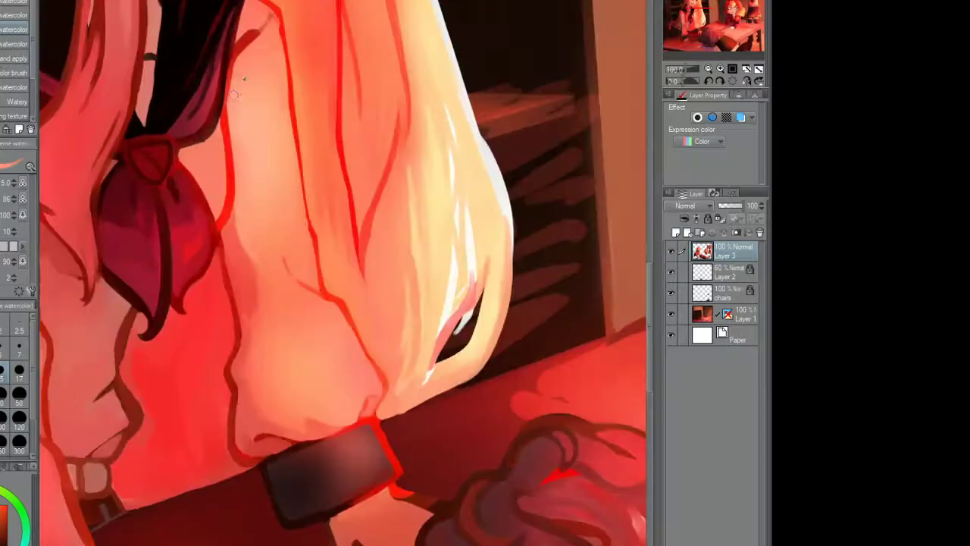
scroll(276, 68, "up", 1)
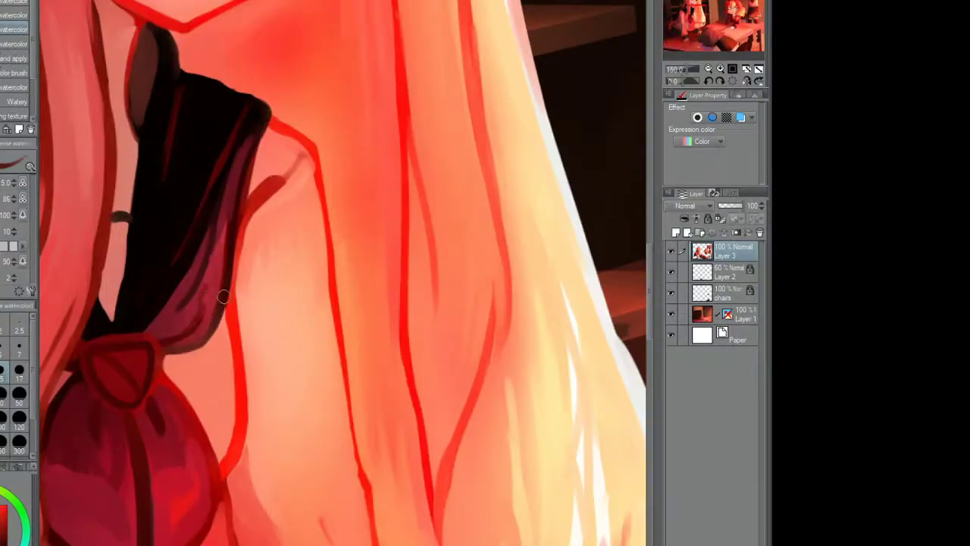
scroll(223, 297, "down", 1)
scroll(156, 173, "down", 3)
Step: Paint cream and pale orange strands through the standing girl's long lit side hair, covering part of the white streaks
scroll(263, 226, "up", 3)
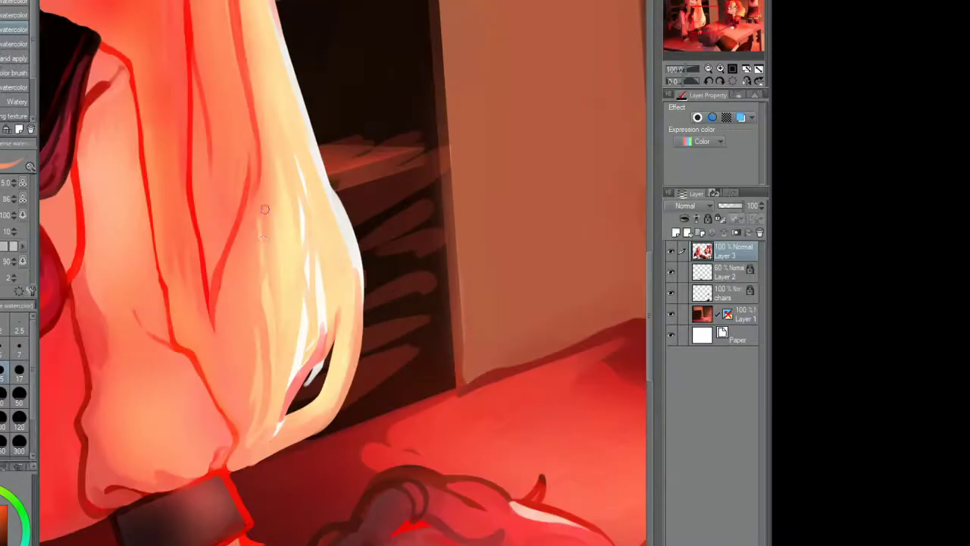
scroll(272, 159, "down", 2)
scroll(265, 76, "up", 2)
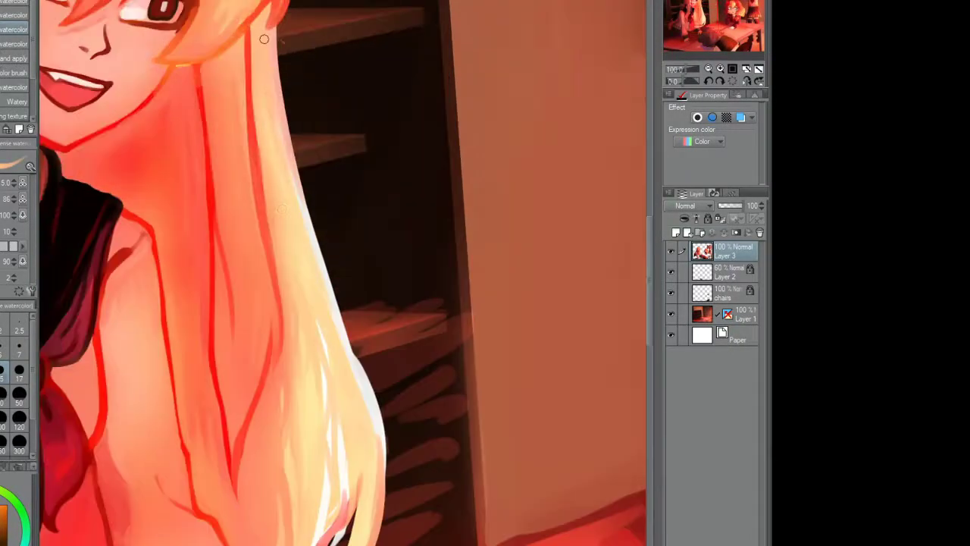
scroll(285, 187, "down", 2)
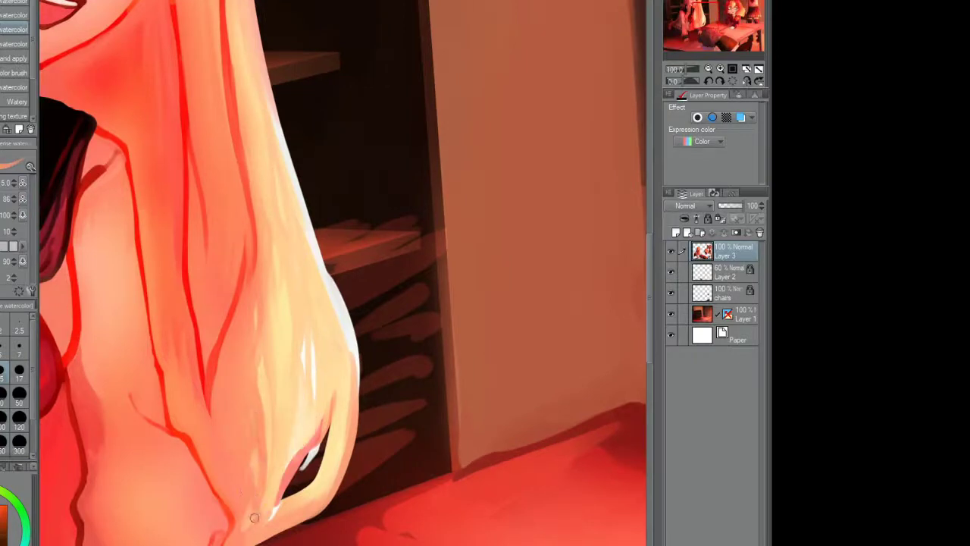
scroll(285, 406, "down", 1)
mouse_move(285, 406)
left_mouse_down()
mouse_move(282, 438)
mouse_move(272, 322)
left_mouse_up()
left_click_drag(291, 274, 308, 365)
left_click_drag(297, 338, 313, 444)
scroll(312, 425, "down", 2)
left_click_drag(261, 111, 258, 182)
mouse_move(278, 238)
left_mouse_down()
mouse_move(285, 299)
mouse_move(332, 444)
left_mouse_up()
scroll(331, 275, "down", 2)
scroll(331, 274, "up", 2)
left_click_drag(305, 315, 314, 244)
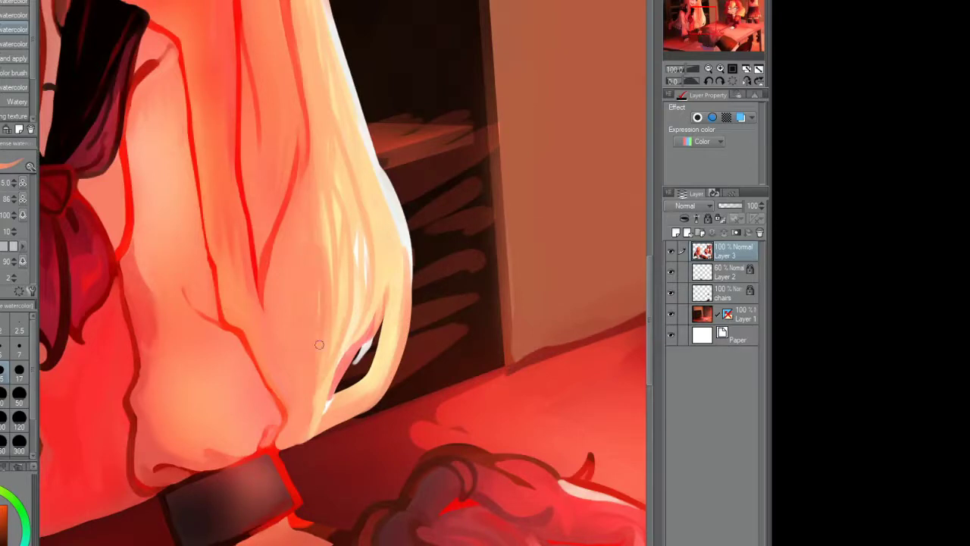
Step: Repaint the looped tip of the lit side hair in cream, covering the pink and white strokes around the dark gap
left_click_drag(311, 338, 318, 249)
key("e")
key("b")
left_click_drag(373, 334, 325, 418)
left_click_drag(388, 306, 336, 391)
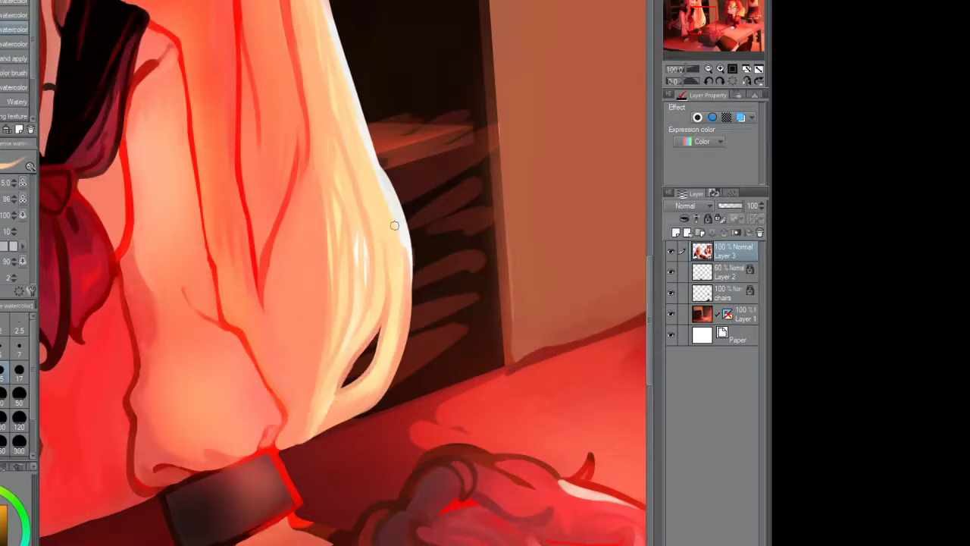
Step: Tone the white outer edge of the side hair down to cream and blend the neighbouring inner strands
scroll(381, 217, "up", 1)
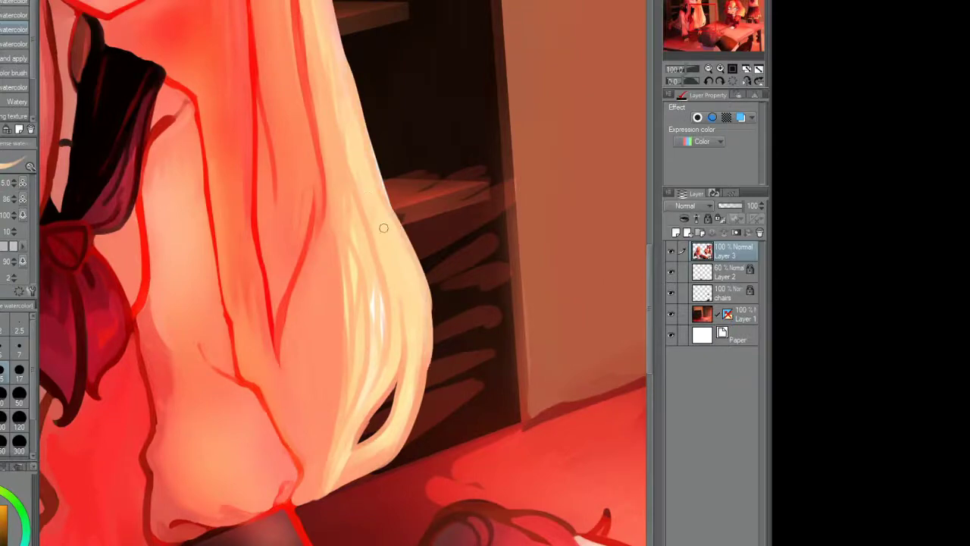
scroll(383, 228, "down", 4)
scroll(379, 250, "up", 4)
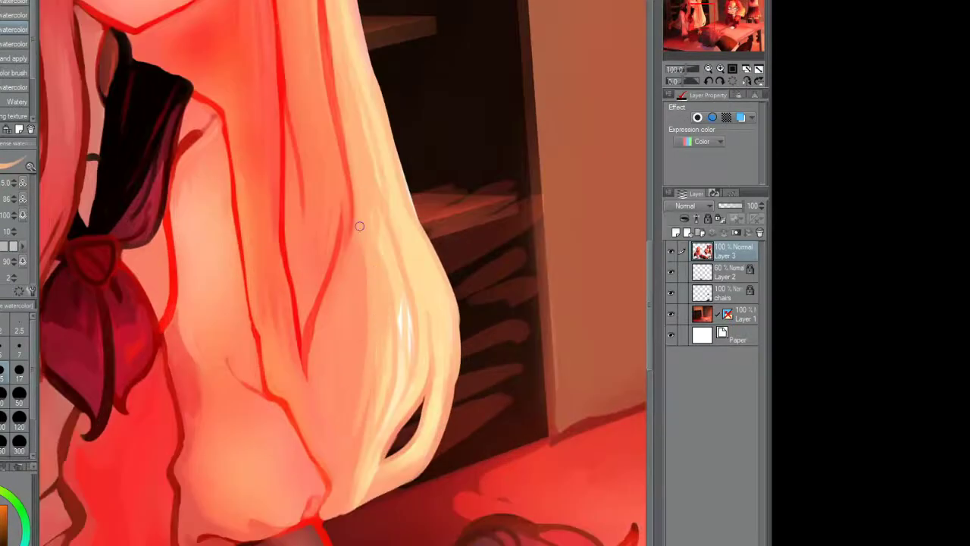
scroll(353, 262, "down", 2)
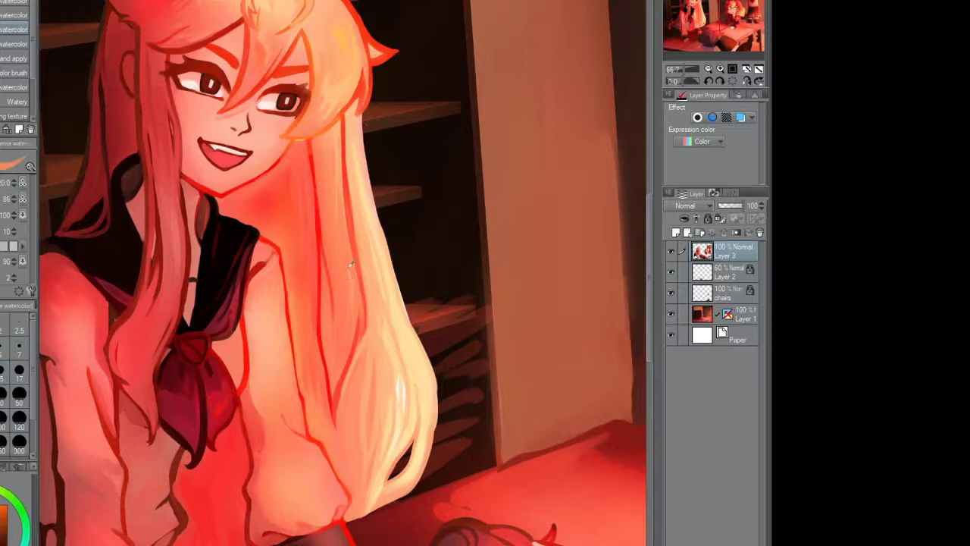
scroll(330, 205, "down", 4)
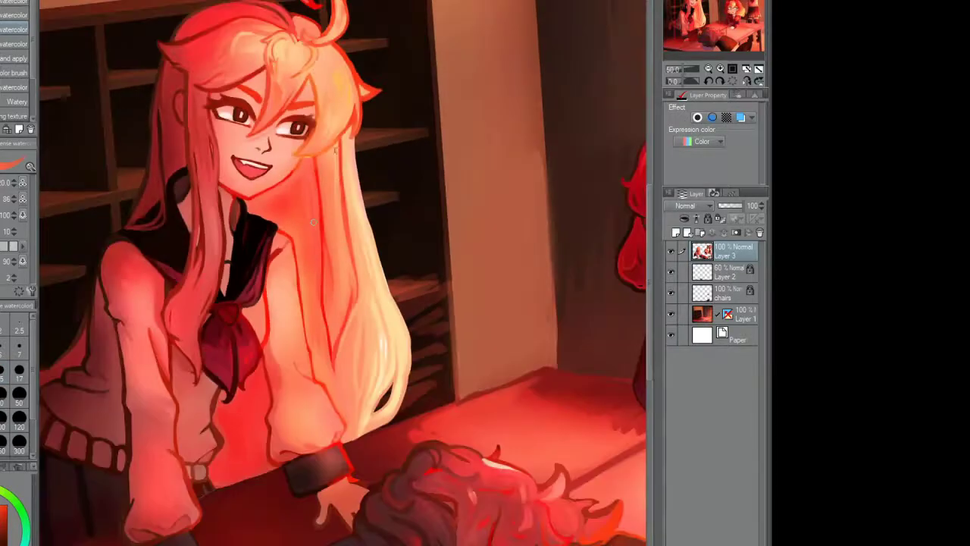
Step: Fill in red behind the handle gap of the raised-arm girl's hanging bag and add a fold line to the adjacent raised sleeve
scroll(454, 187, "up", 5)
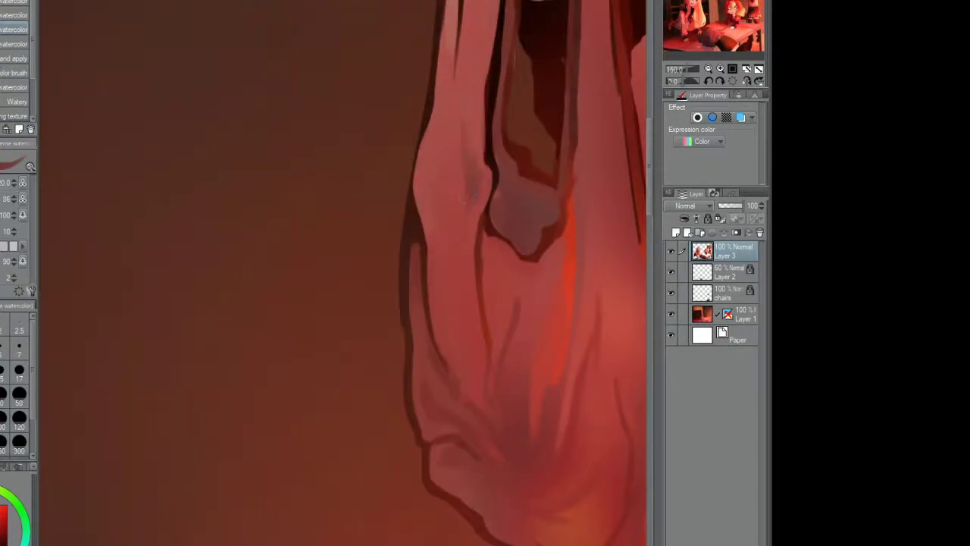
left_click_drag(518, 179, 321, 271)
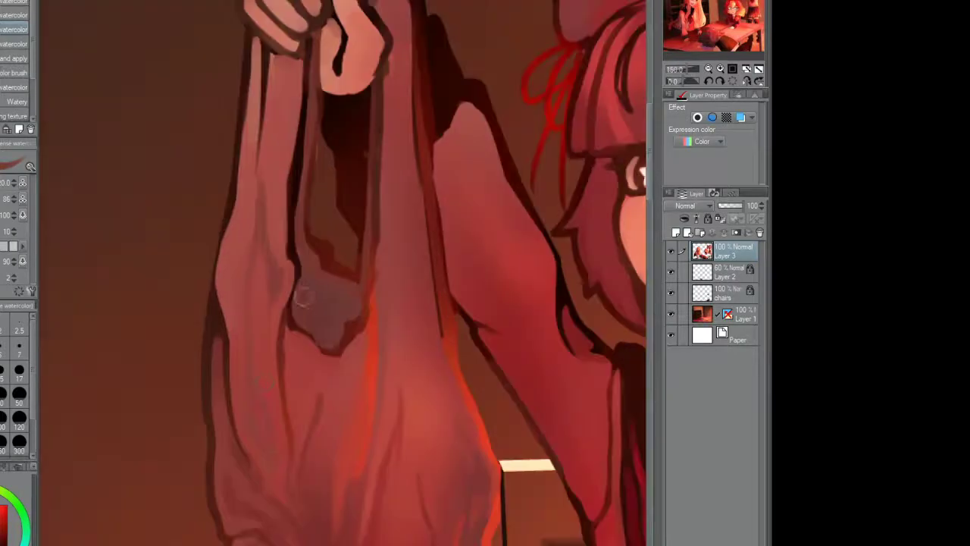
left_click_drag(359, 214, 362, 163)
mouse_move(469, 107)
left_mouse_down()
mouse_move(444, 163)
mouse_move(506, 182)
left_mouse_up()
left_click_drag(494, 134, 502, 190)
mouse_move(471, 79)
left_mouse_down()
mouse_move(500, 129)
mouse_move(491, 130)
left_mouse_up()
left_click_drag(489, 330, 435, 239)
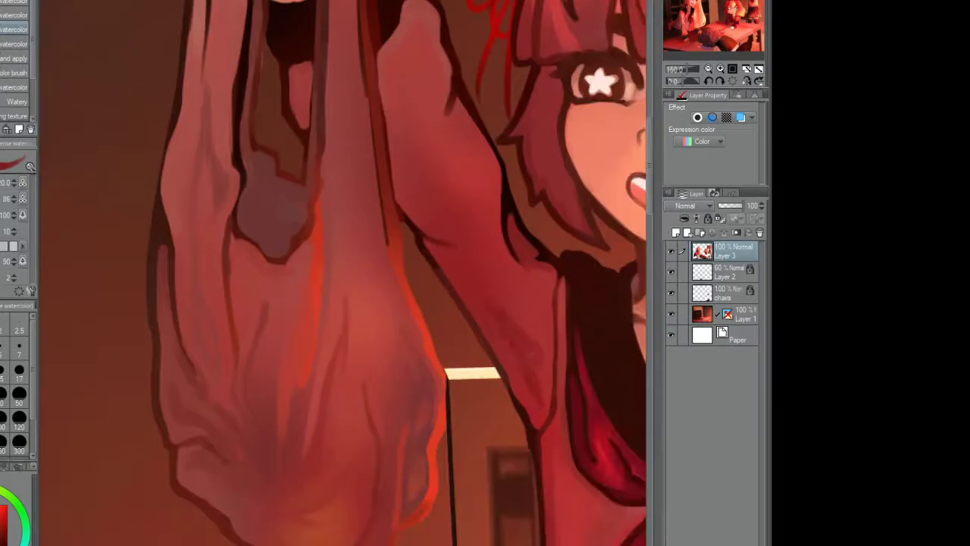
scroll(510, 282, "down", 5)
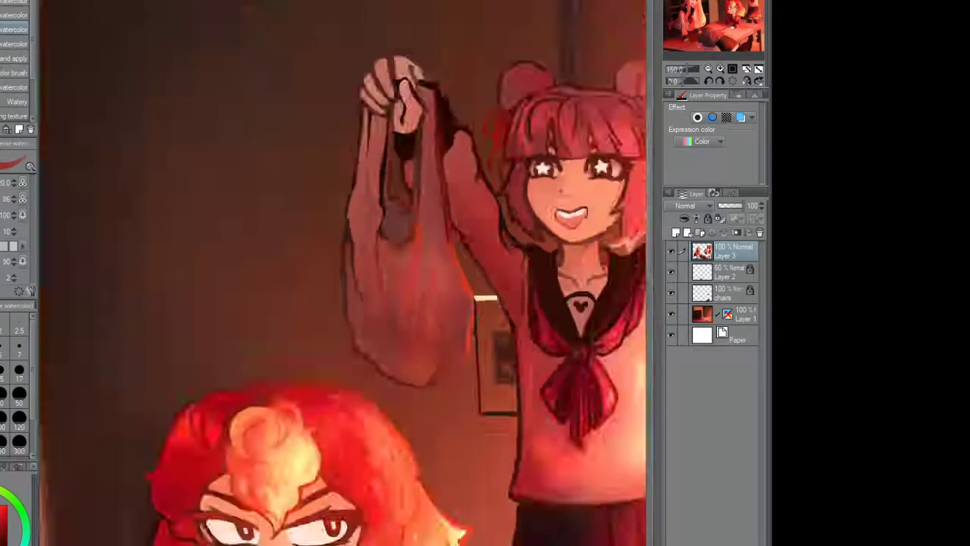
Step: Refine the light fold strokes on the raised-arm girl's sweater around her neckerchief
scroll(516, 329, "up", 5)
scroll(458, 295, "down", 5)
scroll(540, 304, "up", 4)
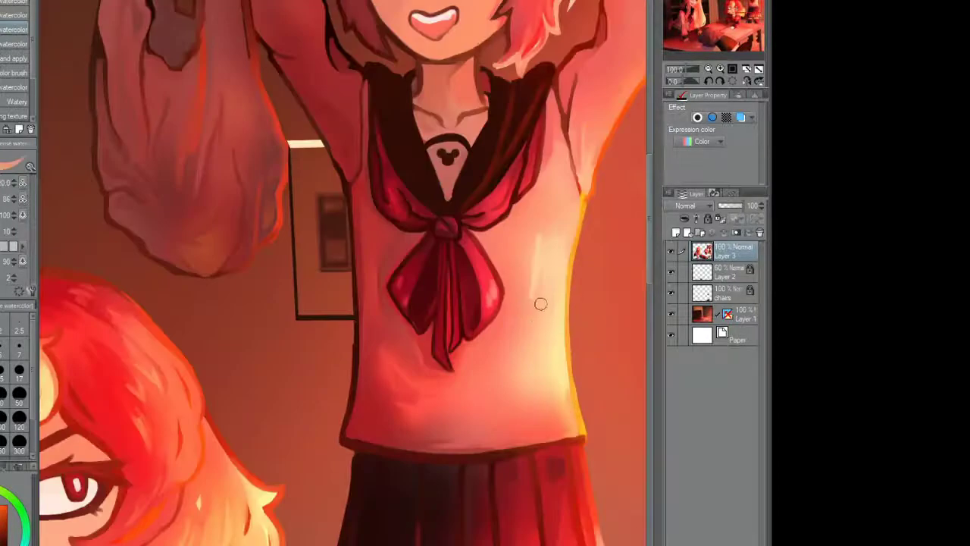
scroll(550, 238, "down", 5)
Step: Deepen the dark red shading on the raised-arm girl's thigh-high stockings below the skirt
scroll(511, 382, "up", 5)
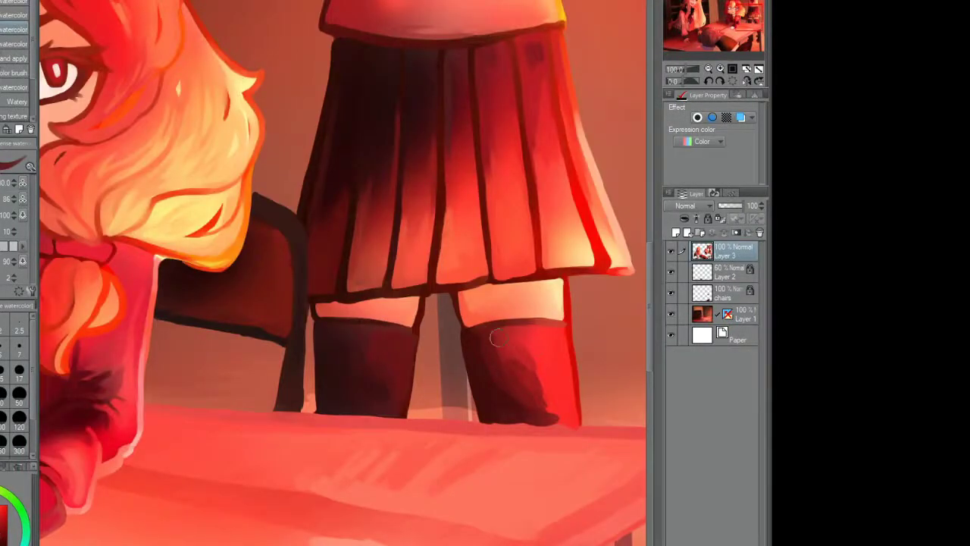
scroll(494, 338, "up", 2)
mouse_move(445, 368)
left_mouse_down()
mouse_move(485, 338)
mouse_move(509, 369)
mouse_move(467, 367)
mouse_move(446, 332)
mouse_move(469, 332)
mouse_move(405, 336)
mouse_move(447, 401)
mouse_move(421, 407)
mouse_move(473, 444)
mouse_move(456, 400)
mouse_move(415, 369)
mouse_move(433, 339)
mouse_move(447, 345)
mouse_move(469, 394)
mouse_move(431, 335)
mouse_move(509, 433)
mouse_move(442, 327)
mouse_move(463, 340)
mouse_move(494, 414)
mouse_move(470, 303)
mouse_move(475, 344)
mouse_move(509, 326)
mouse_move(525, 434)
mouse_move(499, 457)
mouse_move(501, 312)
mouse_move(480, 341)
mouse_move(507, 340)
mouse_move(457, 402)
mouse_move(510, 337)
mouse_move(524, 423)
mouse_move(516, 323)
left_mouse_up()
mouse_move(507, 403)
left_mouse_down()
mouse_move(557, 321)
mouse_move(552, 377)
mouse_move(532, 342)
mouse_move(517, 399)
mouse_move(520, 325)
mouse_move(498, 350)
mouse_move(524, 395)
mouse_move(527, 359)
mouse_move(492, 336)
mouse_move(477, 425)
left_mouse_up()
scroll(456, 391, "down", 5)
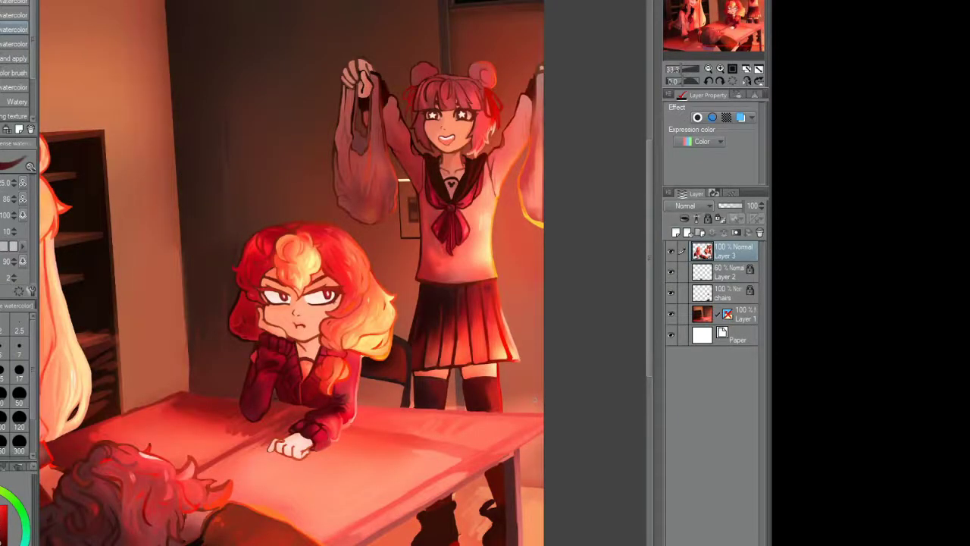
Step: Paint soft fold strokes on the bag hanging from the raised-arm girl's lit-side hand at the canvas edge
scroll(482, 264, "up", 3)
left_click_drag(528, 176, 519, 241)
left_click_drag(505, 196, 517, 212)
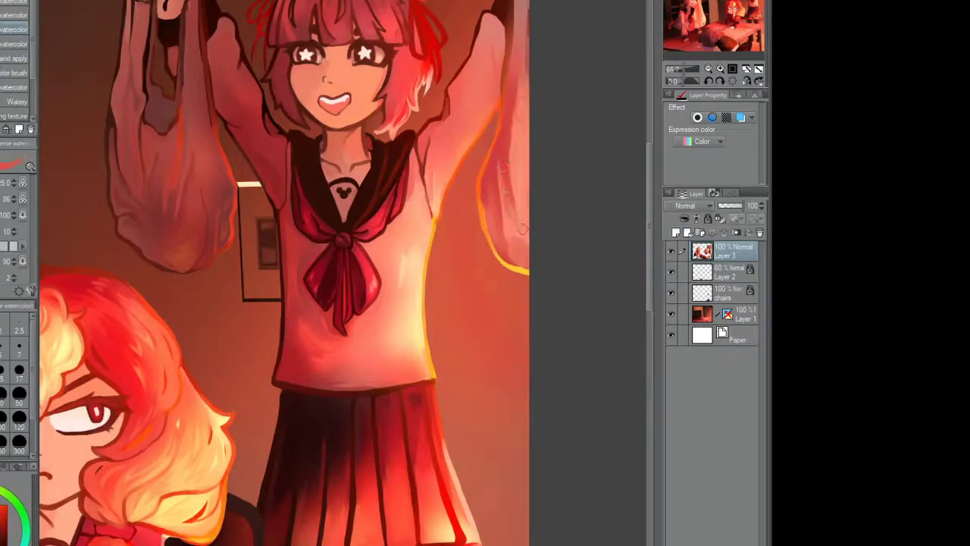
mouse_move(500, 165)
left_mouse_down()
mouse_move(490, 206)
mouse_move(512, 76)
left_mouse_up()
Step: Darken the outline of the raised-arm girl's lit-side sleeve below the cuff and add a short fold line there
key("ctrl+plus")
key("ctrl+plus")
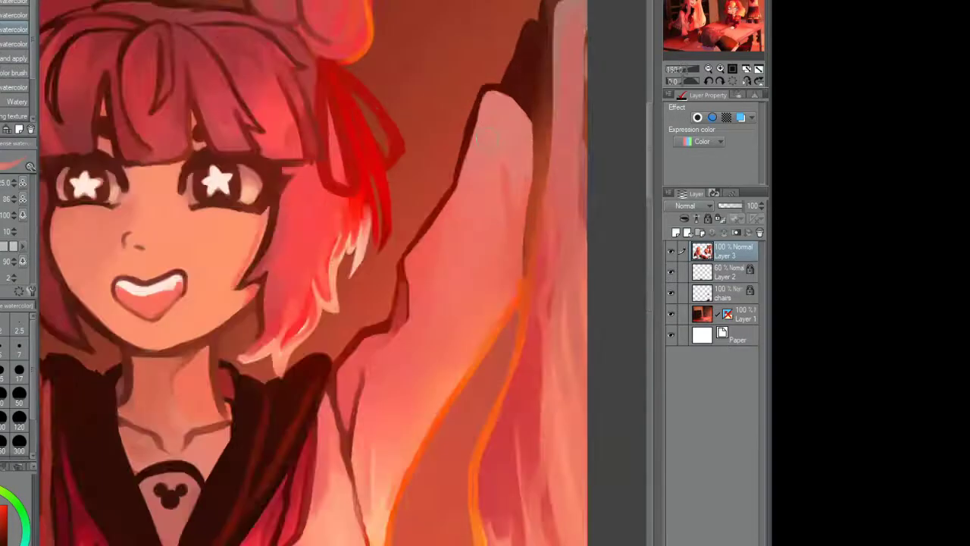
key("e")
key("b")
left_click_drag(464, 150, 451, 199)
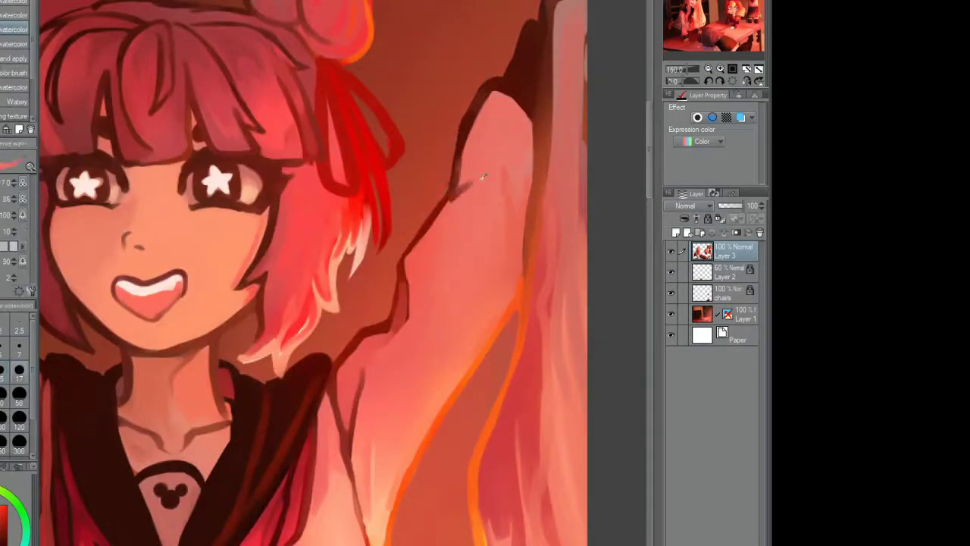
key("ctrl+minus")
key("ctrl+minus")
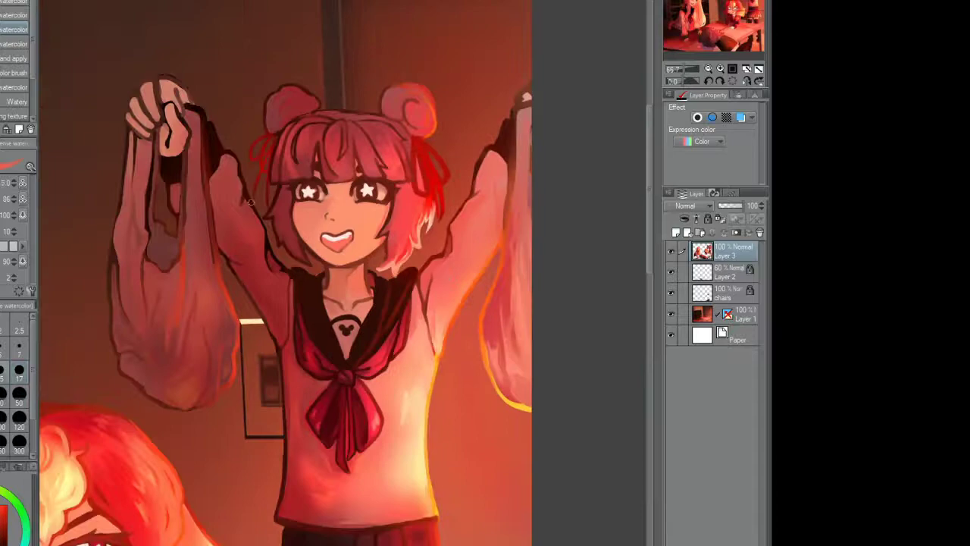
key("ctrl+plus")
key("ctrl+plus")
key("ctrl+minus")
key("ctrl+minus")
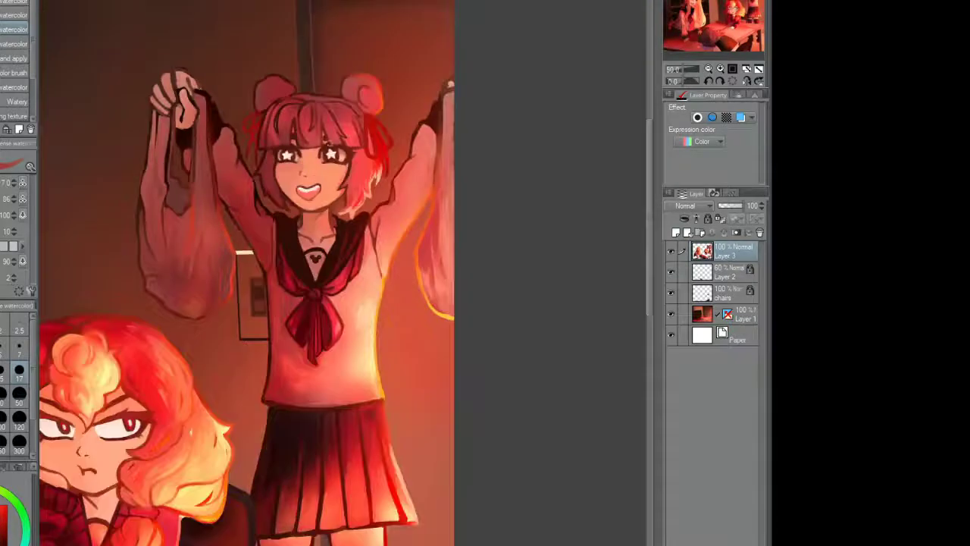
Step: Brush lighter and darker strands through the middle of the raised-arm girl's fringe and redefine its lower edge
key("ctrl+plus")
key("ctrl+plus")
key("ctrl+plus")
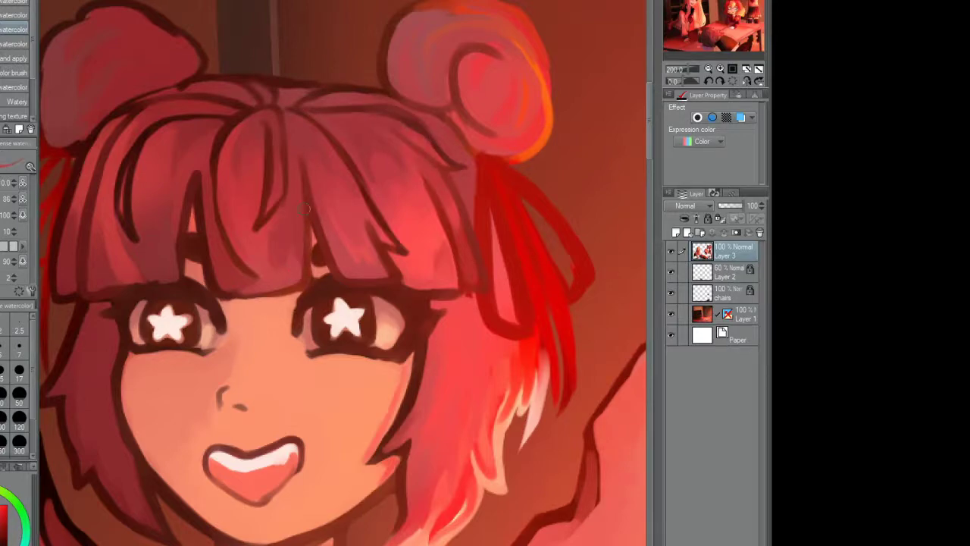
left_click_drag(331, 176, 431, 172)
mouse_move(339, 113)
left_mouse_down()
mouse_move(325, 163)
mouse_move(365, 101)
mouse_move(344, 144)
left_mouse_up()
left_click_drag(357, 181, 360, 167)
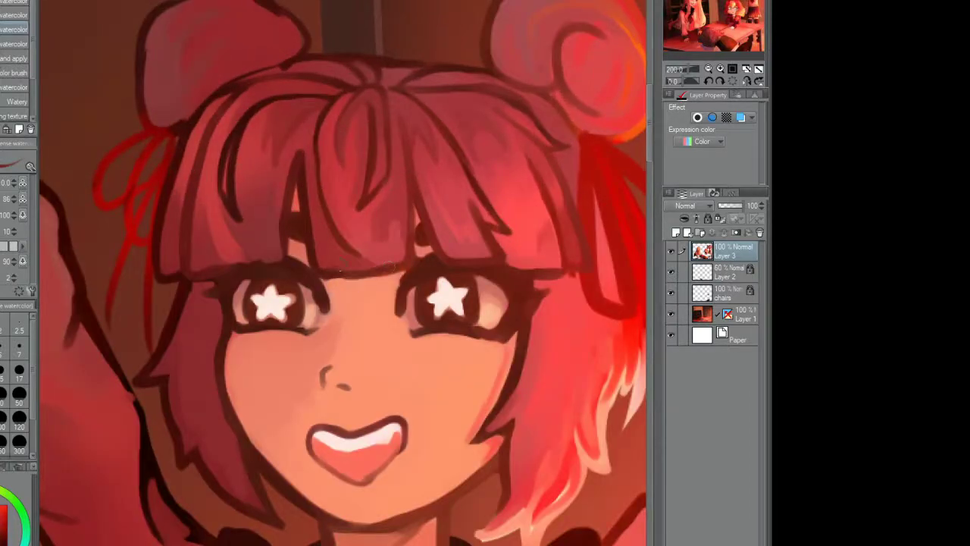
left_click_drag(333, 273, 385, 288)
scroll(291, 147, "down", 4)
scroll(258, 162, "up", 4)
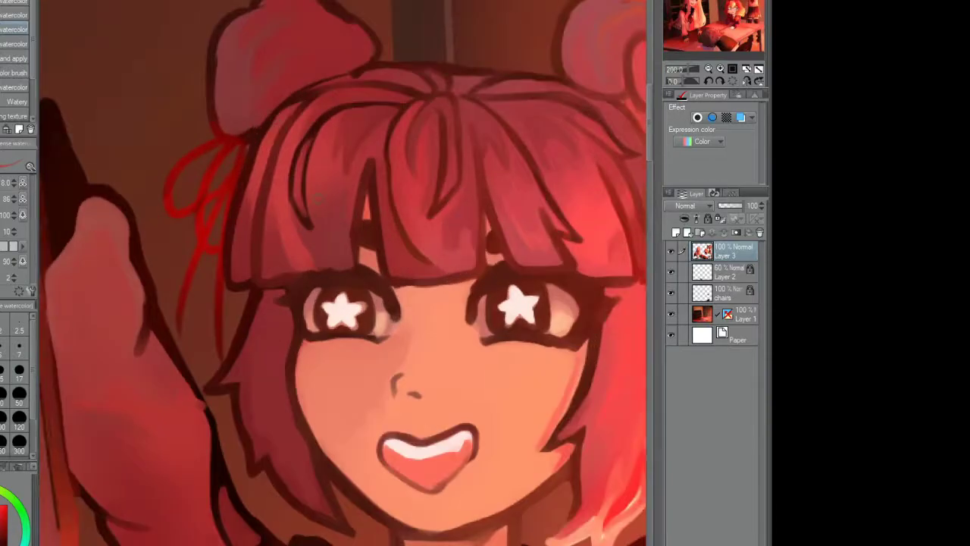
Step: Extend the shaded outer edge of the fringe outward over the thin red hair ribbon
left_click_drag(236, 220, 216, 285)
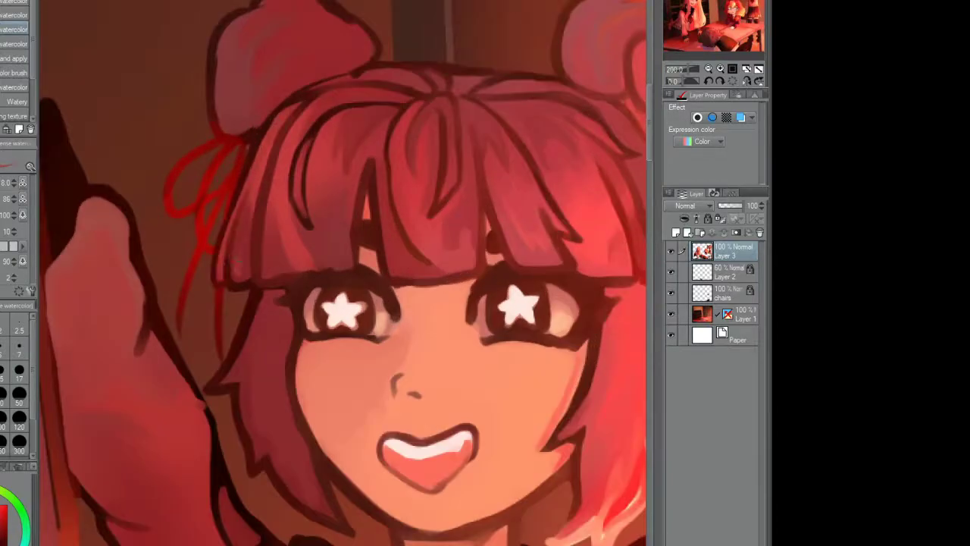
scroll(342, 273, "down", 6)
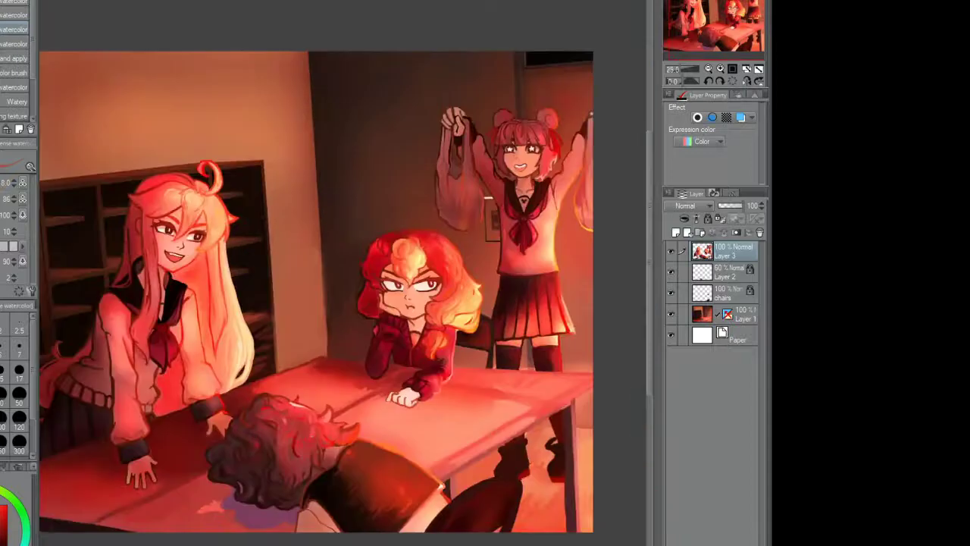
scroll(225, 291, "up", 2)
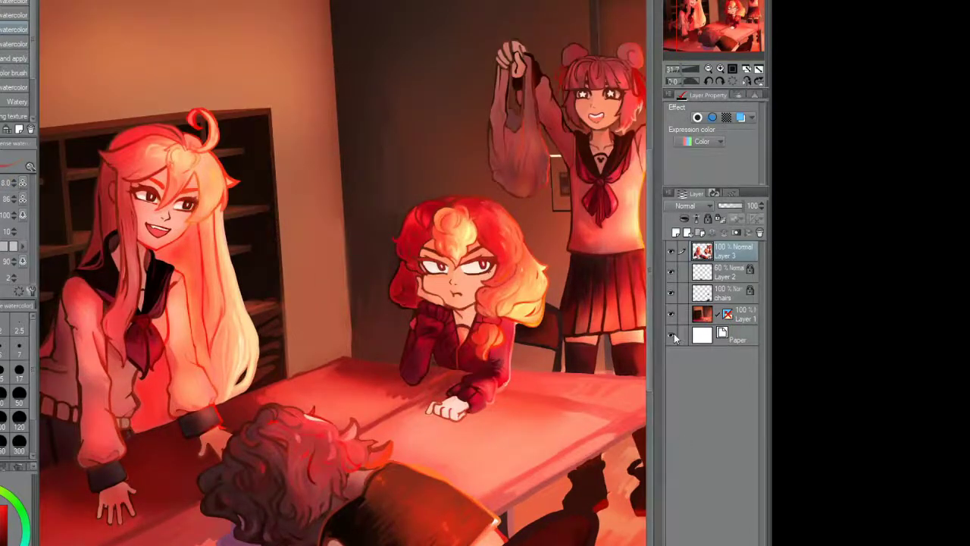
Step: Soften the near-black strand lines on the shaded side of the fringe into dark red and blend the surrounding hair
scroll(554, 136, "up", 5)
scroll(561, 75, "up", 2)
left_click_drag(371, 70, 342, 77)
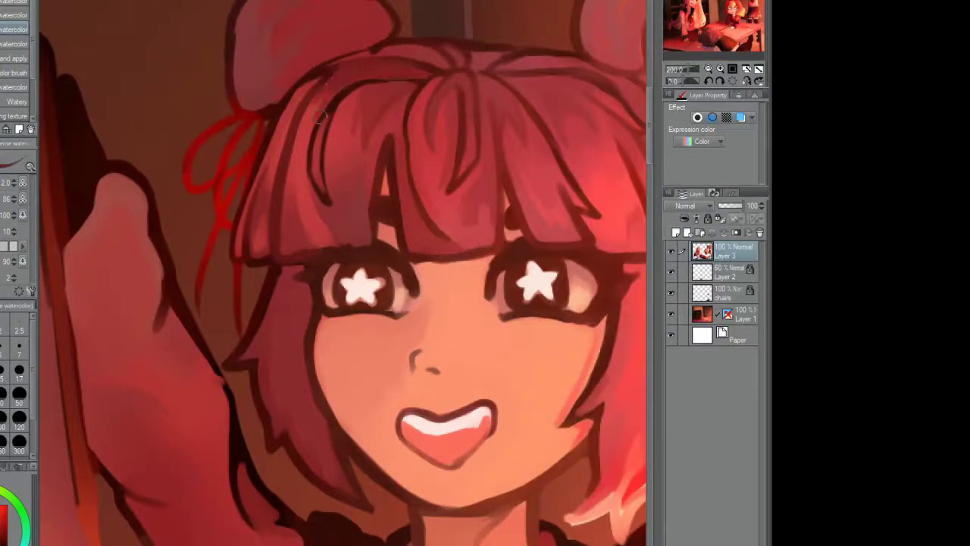
left_click_drag(346, 216, 341, 194)
mouse_move(337, 98)
left_mouse_down()
mouse_move(311, 168)
mouse_move(333, 106)
mouse_move(316, 144)
left_mouse_up()
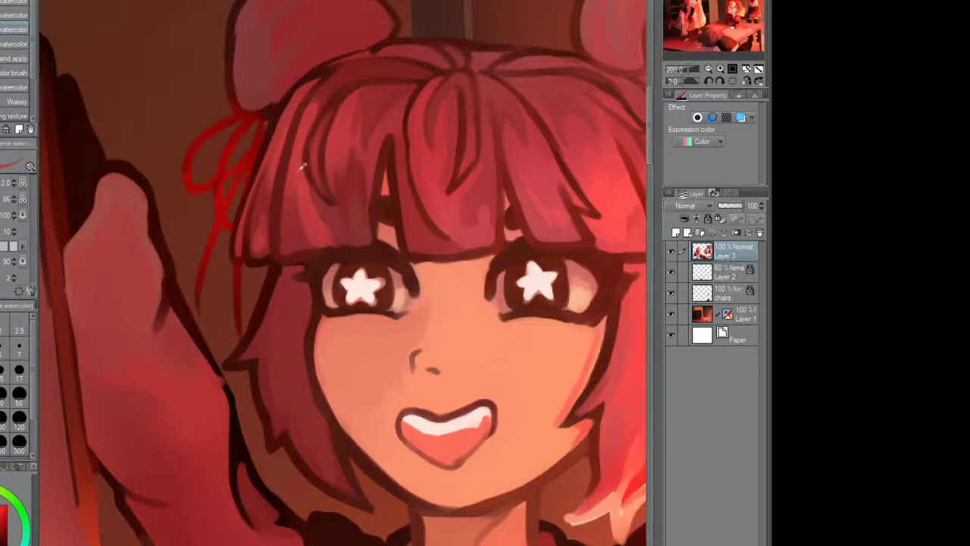
Step: Blend mid-red strokes into the shaded fringe strands and darken the crown around the parting
scroll(304, 155, "down", 5)
scroll(322, 131, "up", 5)
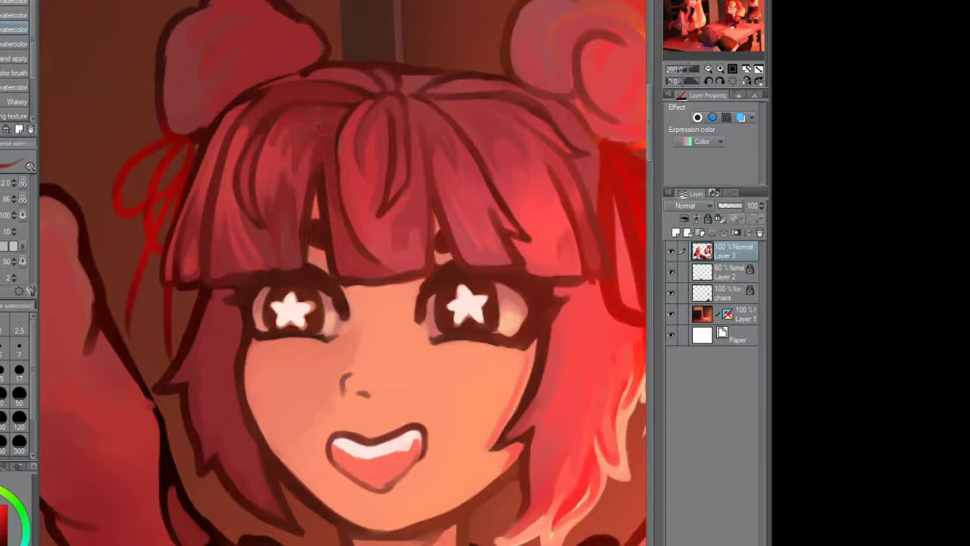
left_click_drag(301, 155, 267, 162)
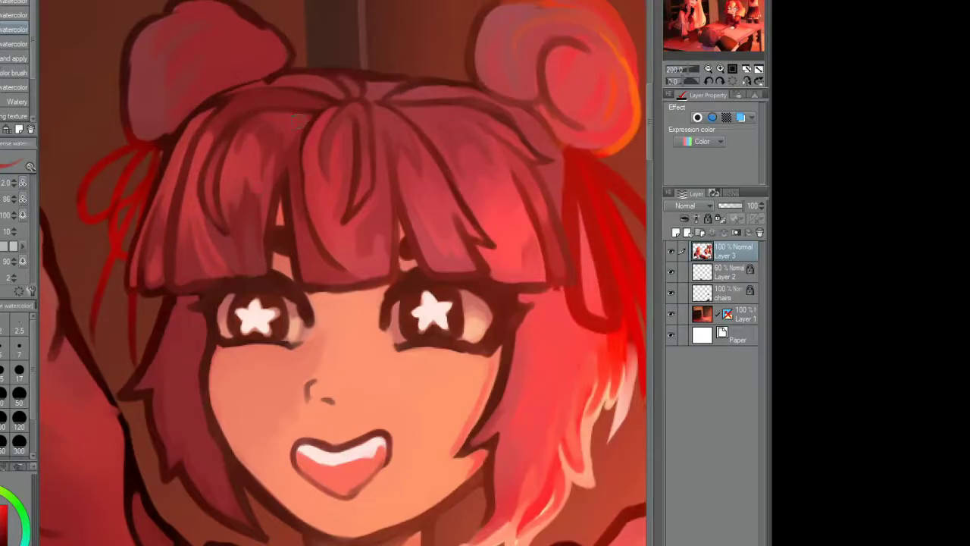
mouse_move(339, 93)
left_mouse_down()
mouse_move(385, 82)
mouse_move(355, 92)
left_mouse_up()
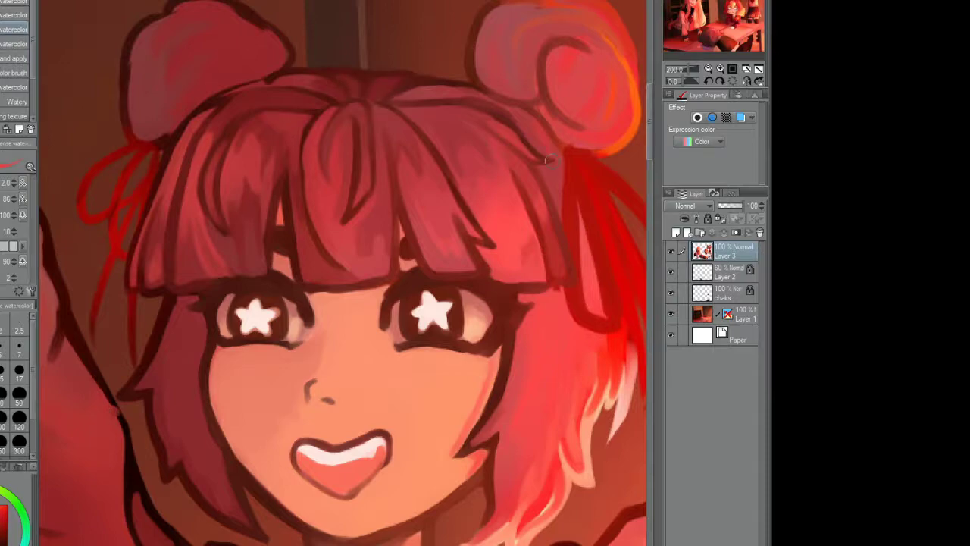
Step: Add an orange glow to the lit side of the fringe and deepen the strand ends on the shaded side
scroll(523, 229, "down", 1)
scroll(291, 218, "up", 1)
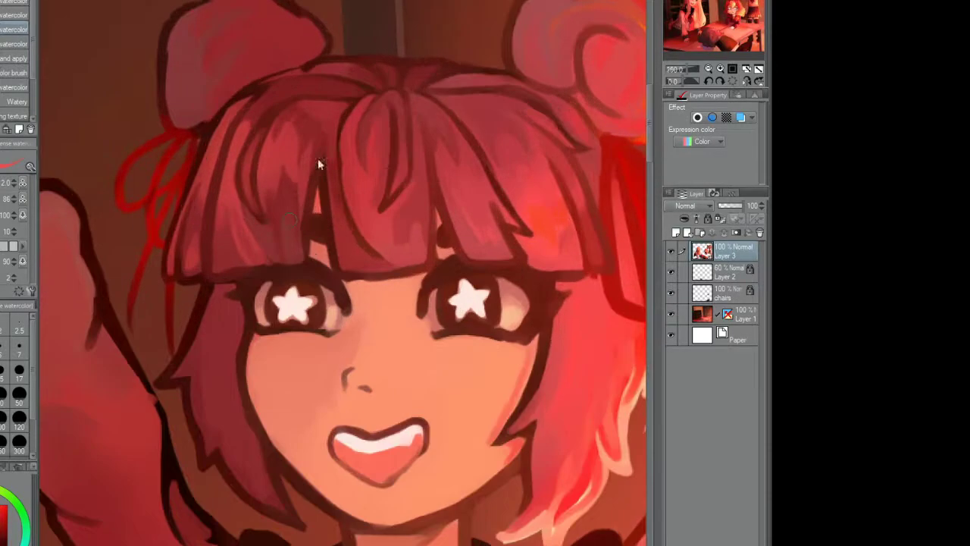
left_click_drag(329, 205, 271, 164)
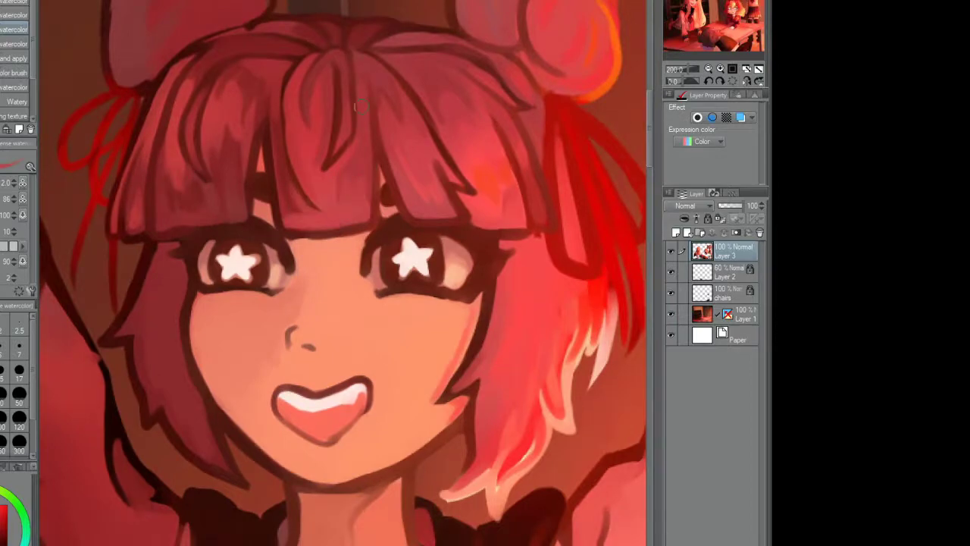
scroll(417, 76, "down", 3)
scroll(424, 46, "up", 3)
Step: Rework the swirl lines of the lit hair bun and blend orange-red light along its upper edge
key("ctrl+z")
left_click_drag(481, 157, 515, 79)
key("ctrl+z")
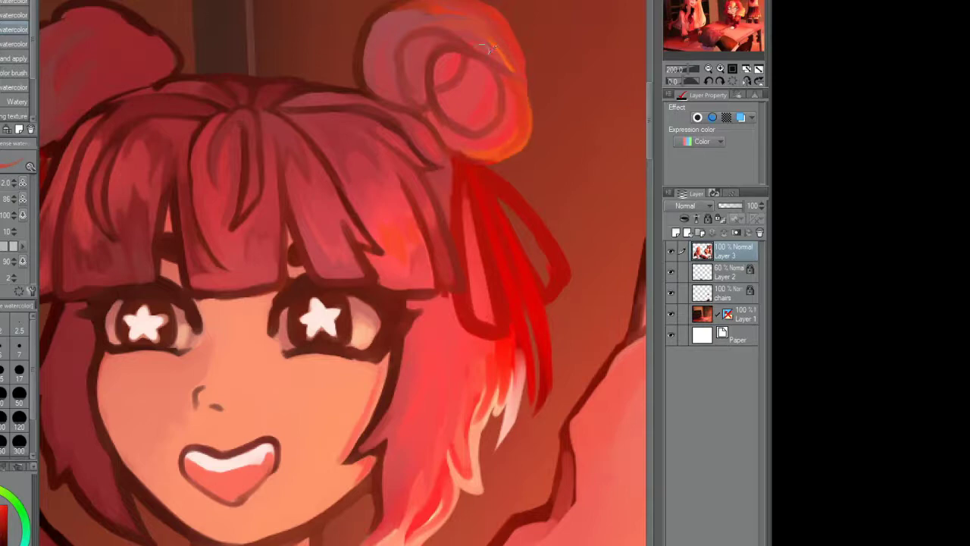
left_click_drag(394, 11, 490, 52)
scroll(453, 14, "down", 3)
scroll(305, 187, "up", 3)
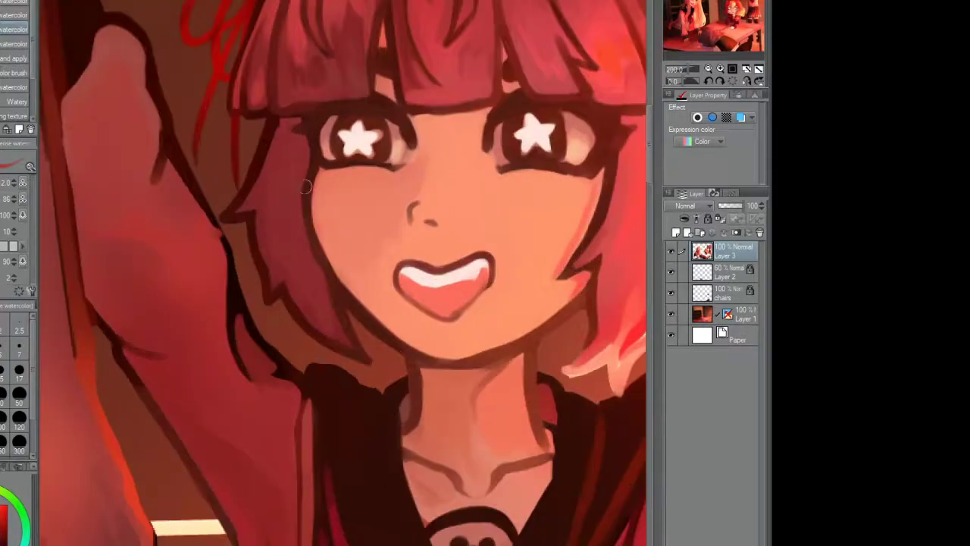
Step: Refine the outline between the shaded cheek and side hair, and redraw the nose with a bolder dark red line
left_click_drag(349, 345, 307, 239)
left_click_drag(311, 326, 282, 259)
left_click_drag(326, 216, 312, 168)
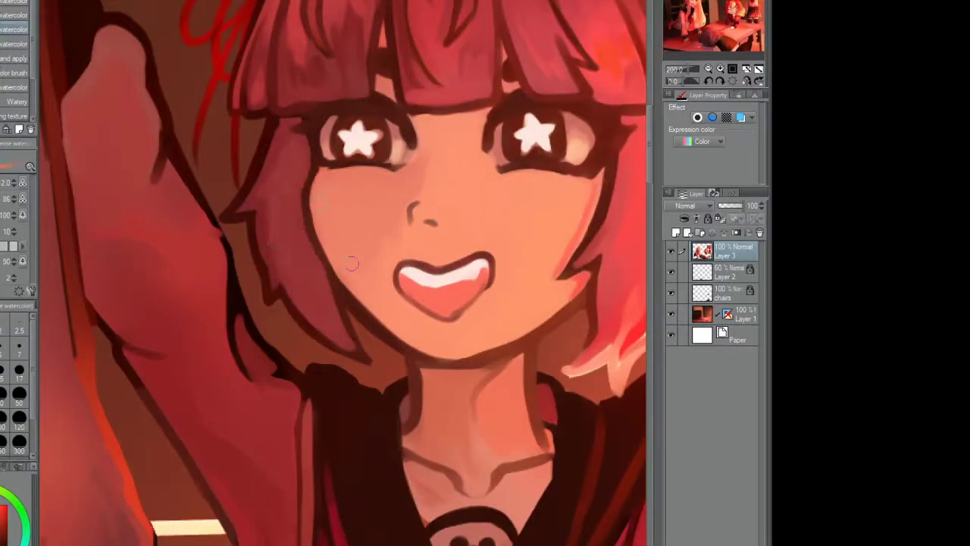
left_click_drag(417, 200, 409, 221)
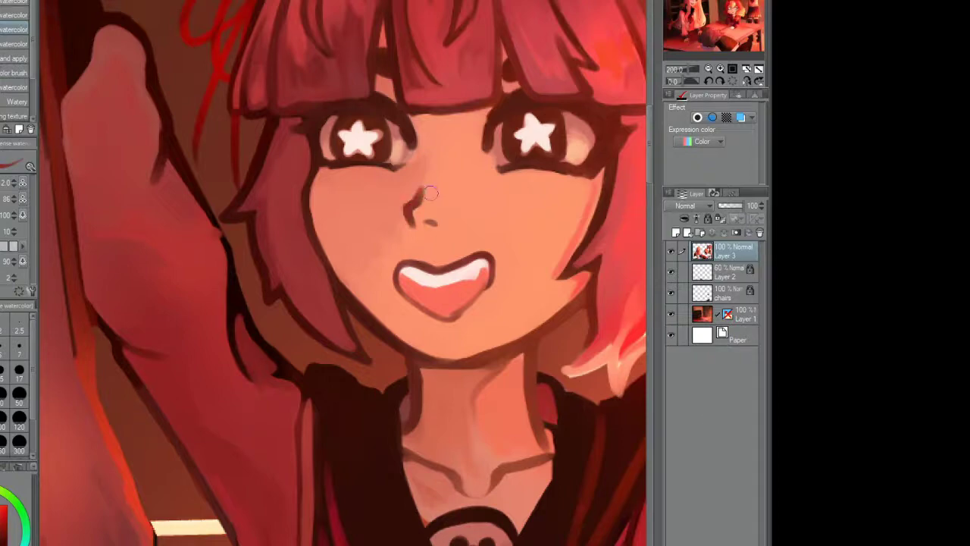
scroll(404, 231, "down", 2)
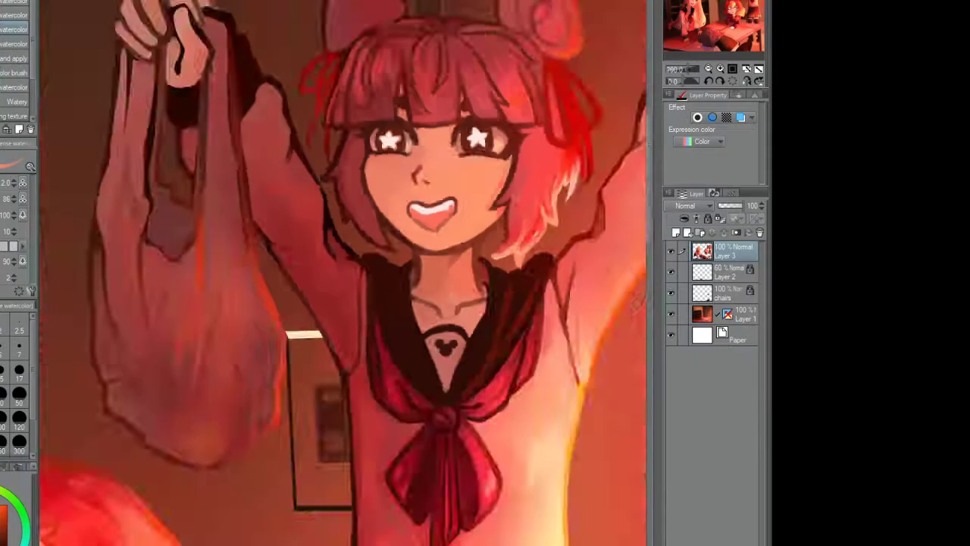
scroll(403, 230, "up", 2)
scroll(404, 231, "down", 2)
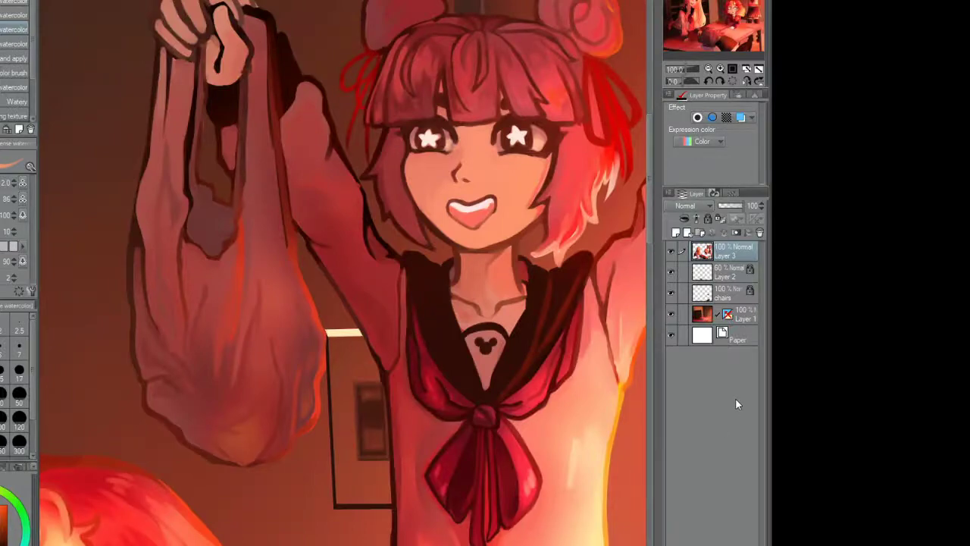
Step: Add curved strand lines to the hair bun on the shaded side of the raised-arm girl's head
scroll(345, 273, "up", 2)
left_click_drag(484, 29, 473, 76)
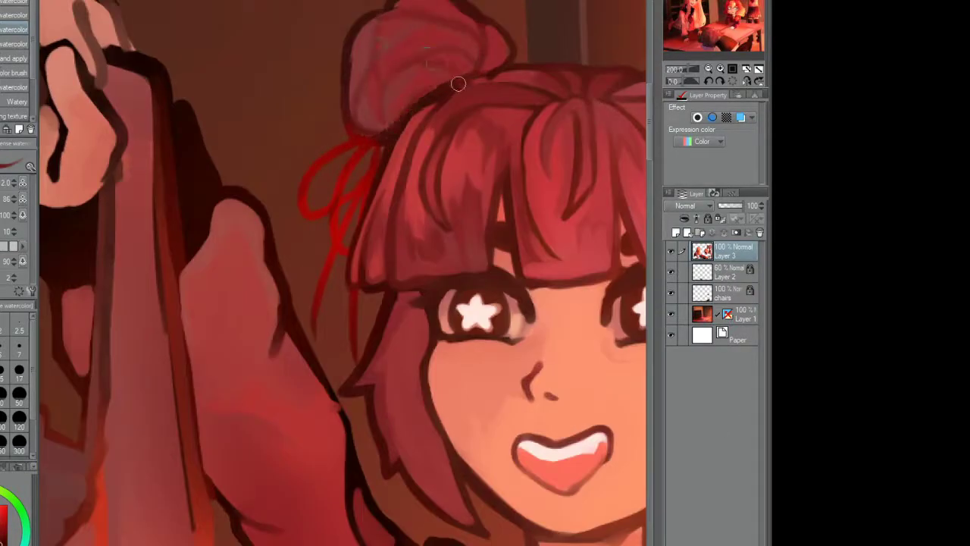
left_click_drag(497, 133, 491, 110)
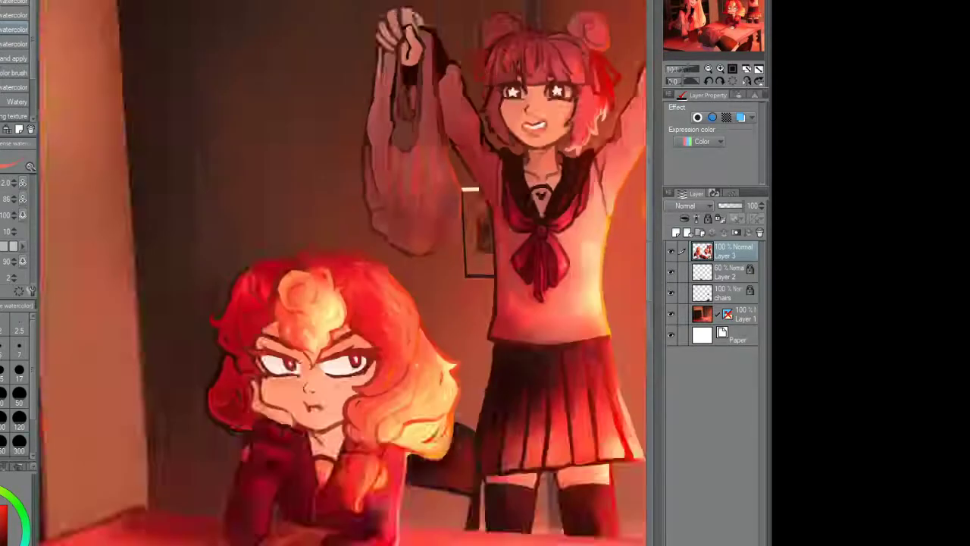
Step: Soften the lower edge of the raised-arm girl's open mouth with a muted pink tone
scroll(541, 126, "up", 5)
mouse_move(523, 155)
left_mouse_down()
mouse_move(489, 148)
mouse_move(530, 160)
left_mouse_up()
left_click_drag(470, 151, 538, 156)
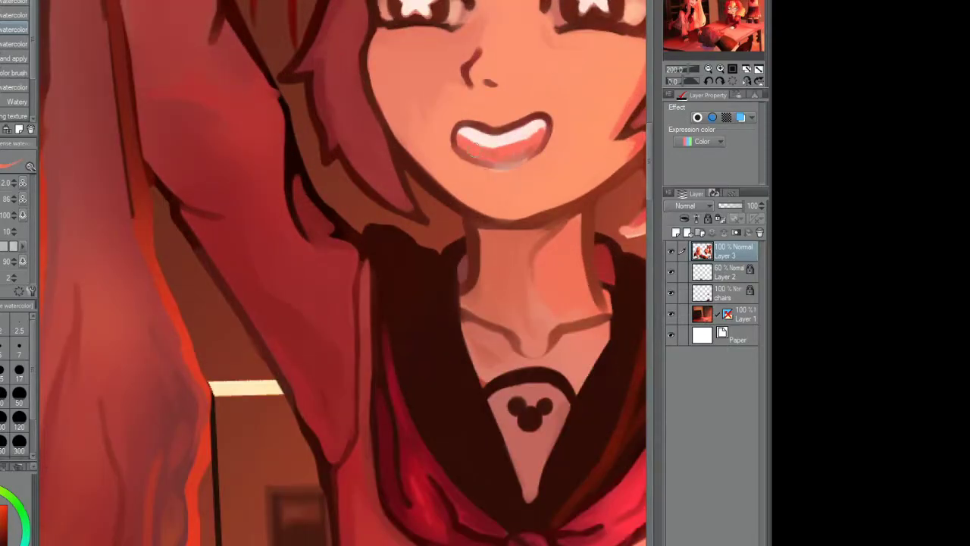
Step: Paint a pinkish-red edge along the neck shadow and blend it down to the collarbones
scroll(506, 178, "up", 2)
scroll(506, 178, "down", 4)
scroll(507, 178, "up", 1)
scroll(507, 183, "down", 2)
scroll(507, 182, "up", 1)
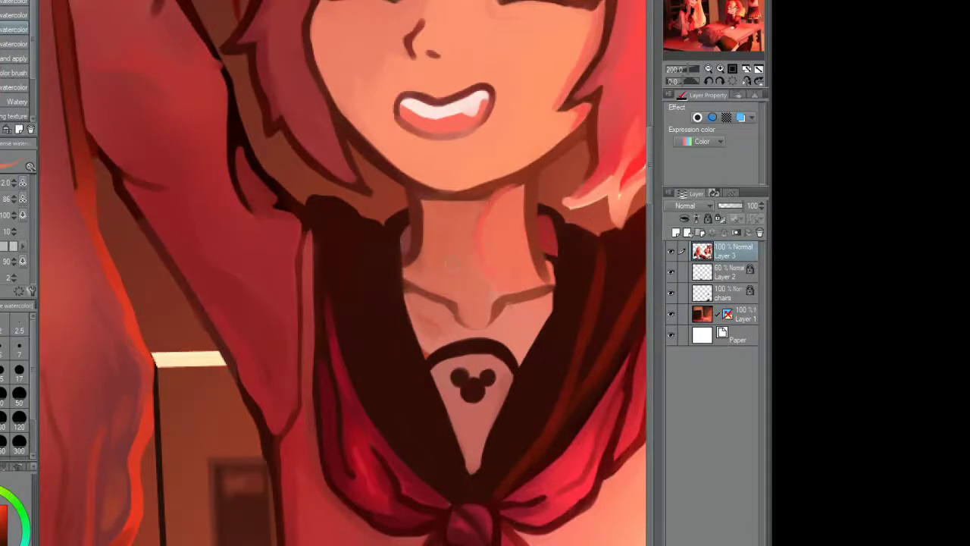
key("e")
scroll(419, 195, "down", 1)
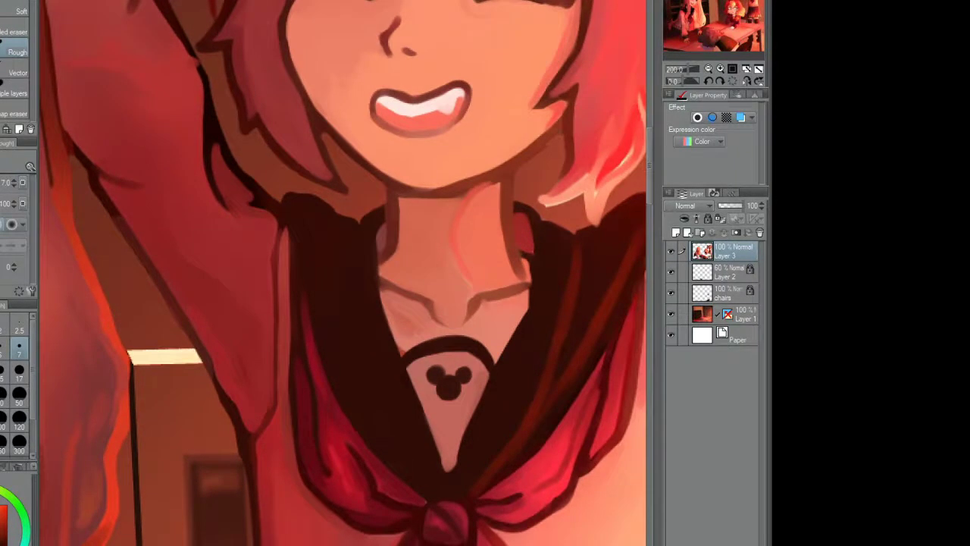
scroll(419, 194, "down", 3)
Step: Refine the strand lines around the parting and centre of the raised-arm girl's fringe
key("b")
scroll(341, 273, "up", 3)
scroll(341, 273, "down", 1)
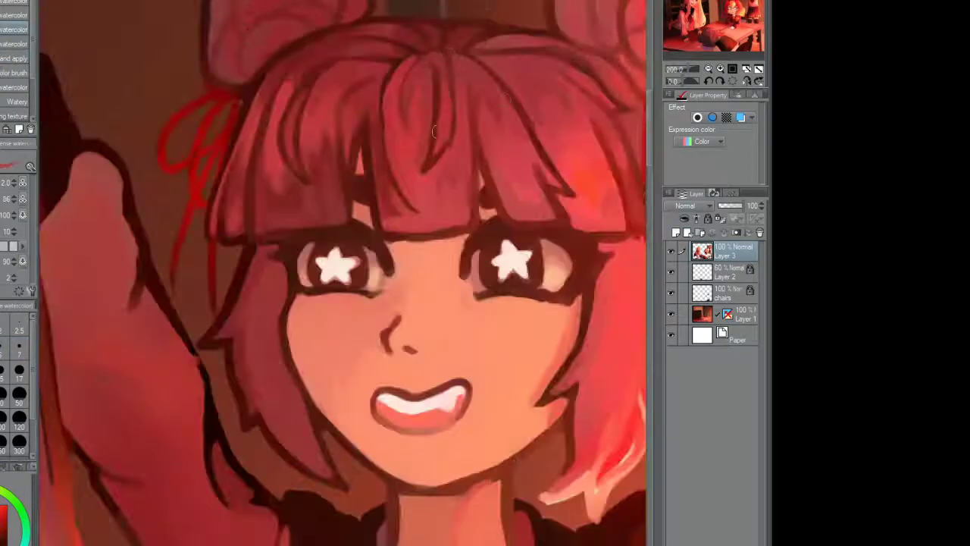
left_click_drag(446, 70, 381, 63)
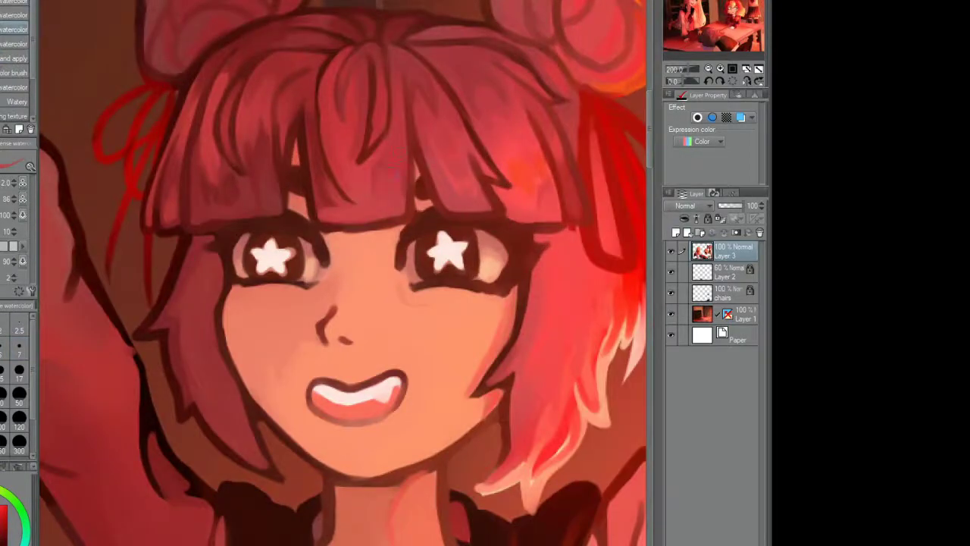
left_click_drag(426, 31, 427, 141)
Step: Add cream and orange highlights along the lower outer curve of the lit hair bun
scroll(468, 116, "down", 4)
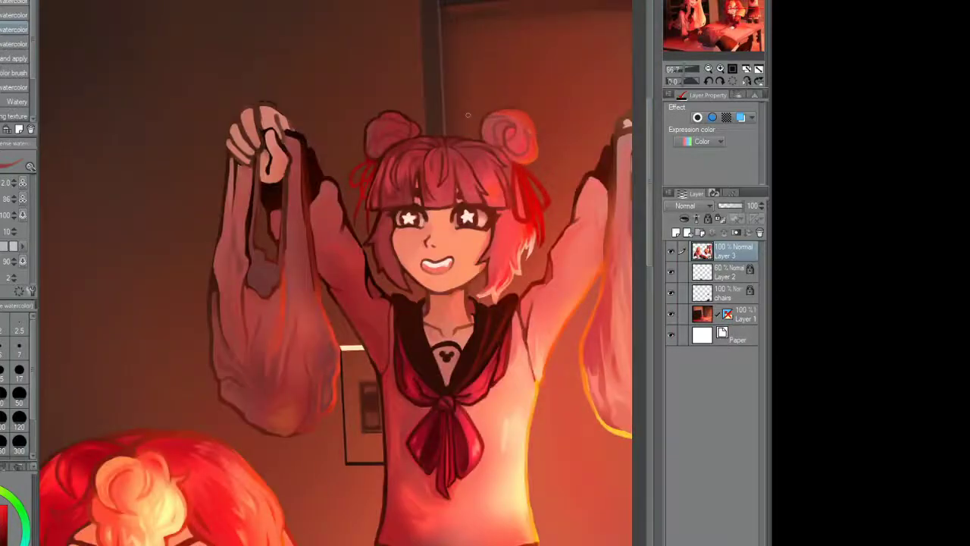
scroll(468, 115, "up", 4)
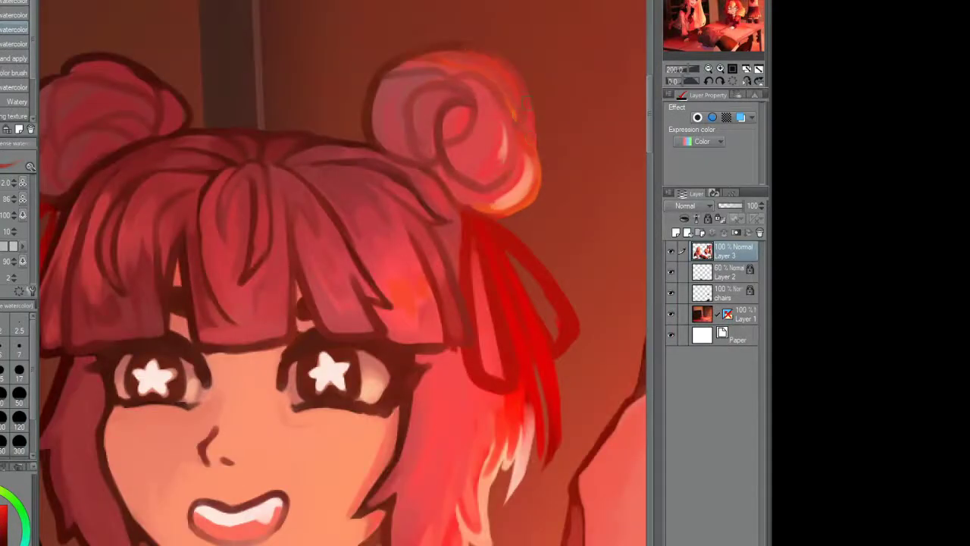
key("h")
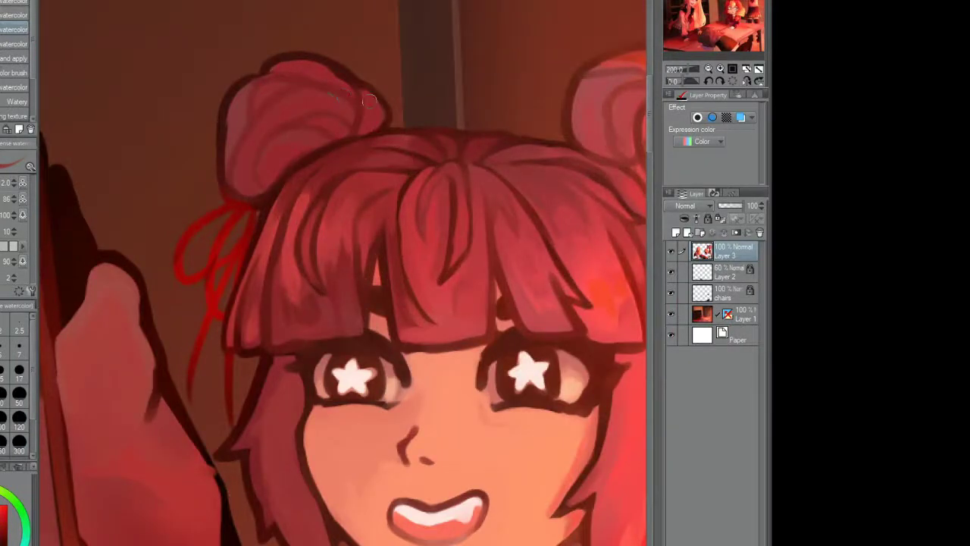
scroll(369, 100, "down", 8)
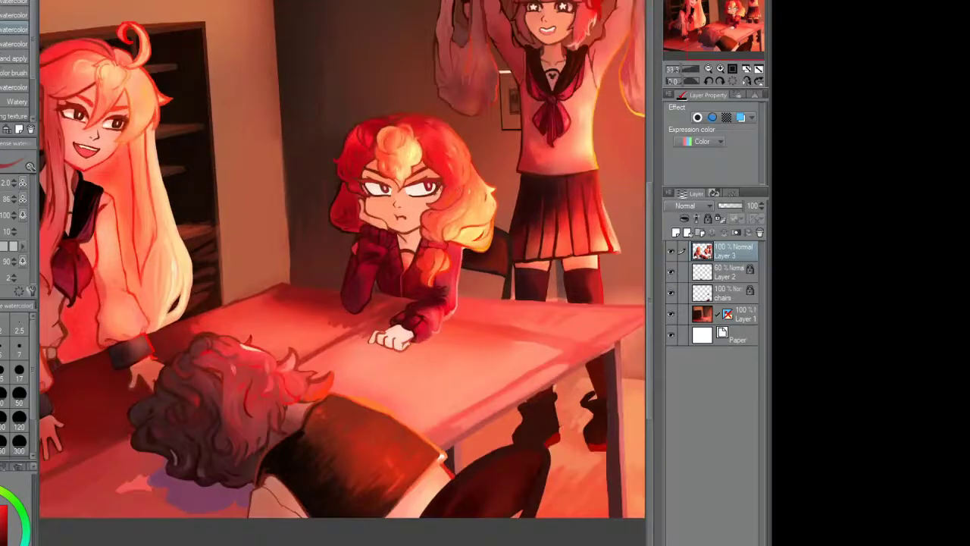
Step: Select around the seated girl's hair and refine the strands and outline around the tie of her low ponytail
scroll(439, 186, "up", 2)
key("m")
mouse_move(493, 197)
left_mouse_down()
mouse_move(425, 228)
mouse_move(303, 151)
mouse_move(386, 258)
left_mouse_up()
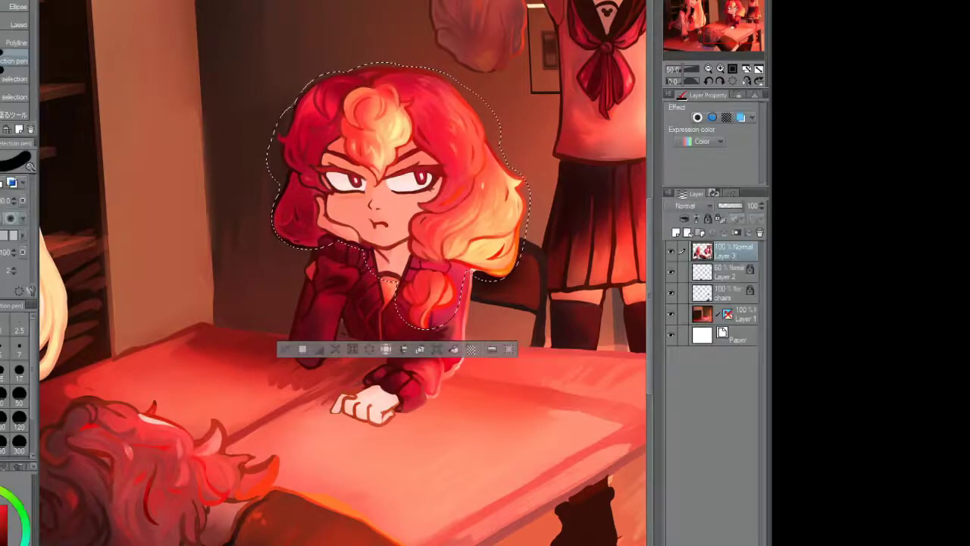
key("b")
scroll(402, 265, "up", 2)
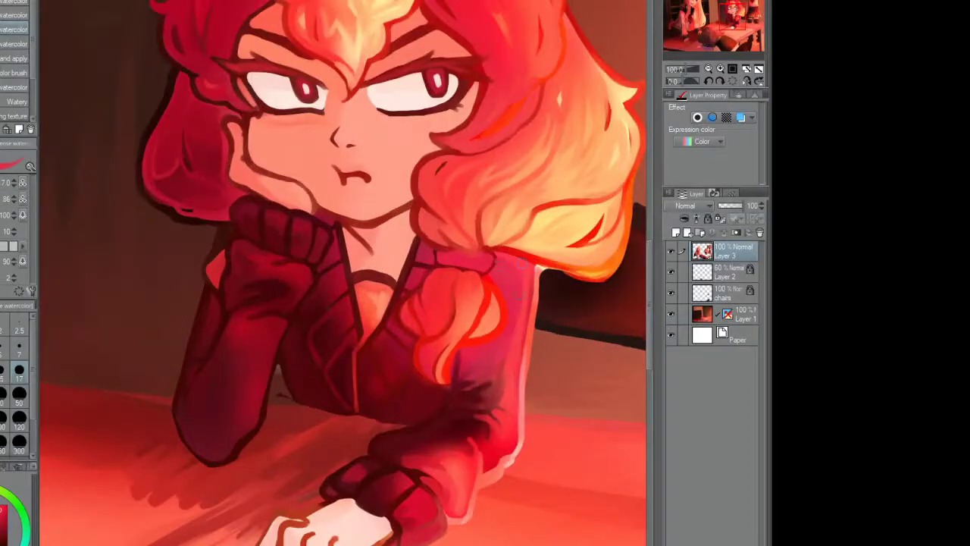
scroll(563, 326, "up", 2)
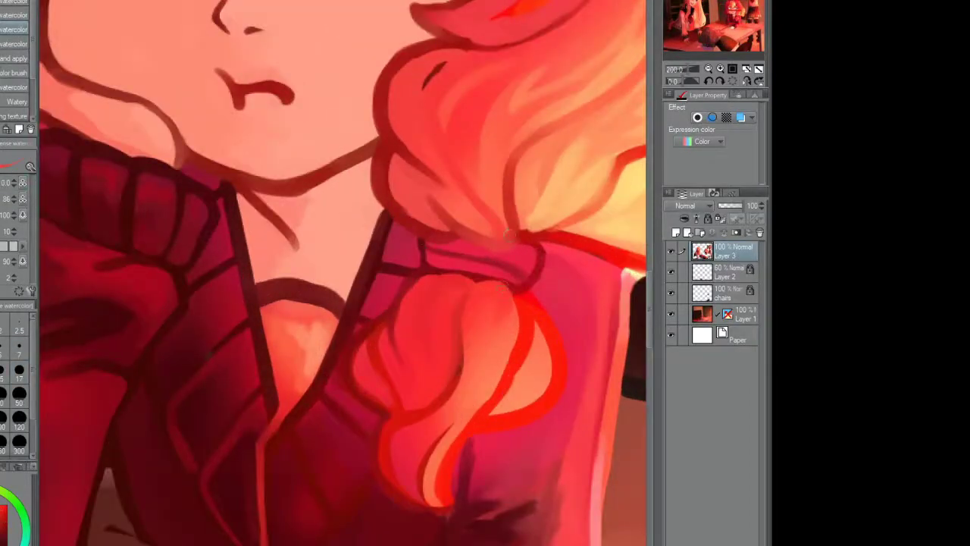
left_click_drag(488, 223, 398, 190)
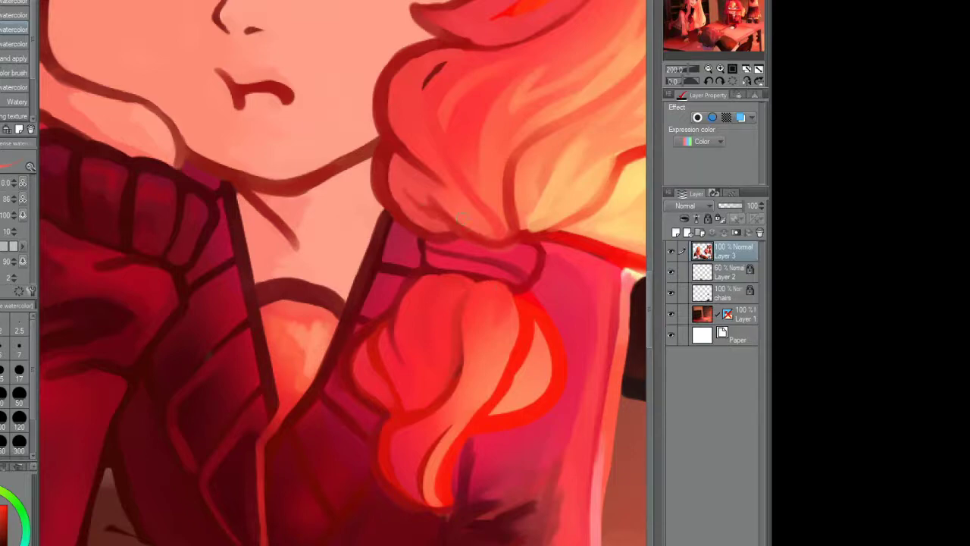
left_click_drag(555, 246, 536, 236)
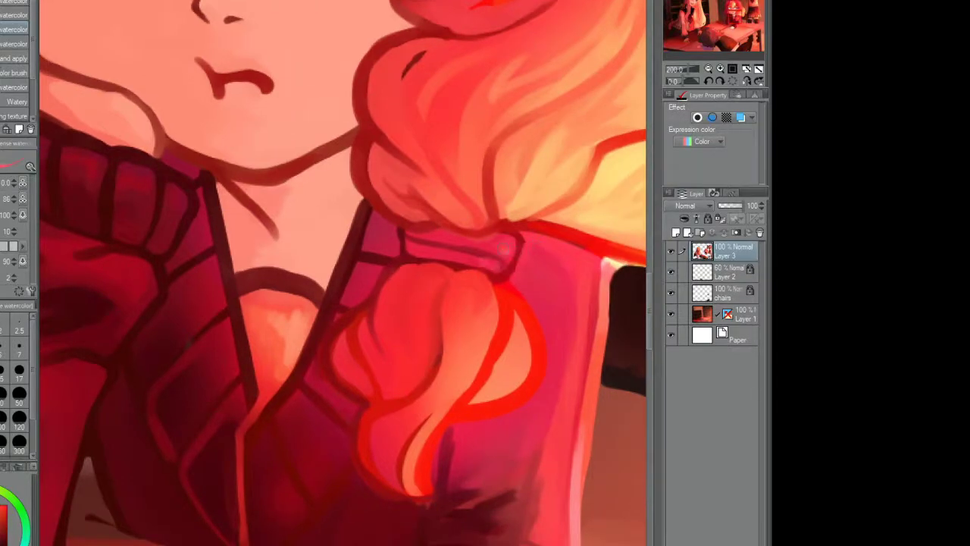
Step: Define the dark fold lines at the seated girl's elbow and brighten the orange tip of her hanging curl
scroll(402, 370, "down", 4)
scroll(401, 370, "up", 3)
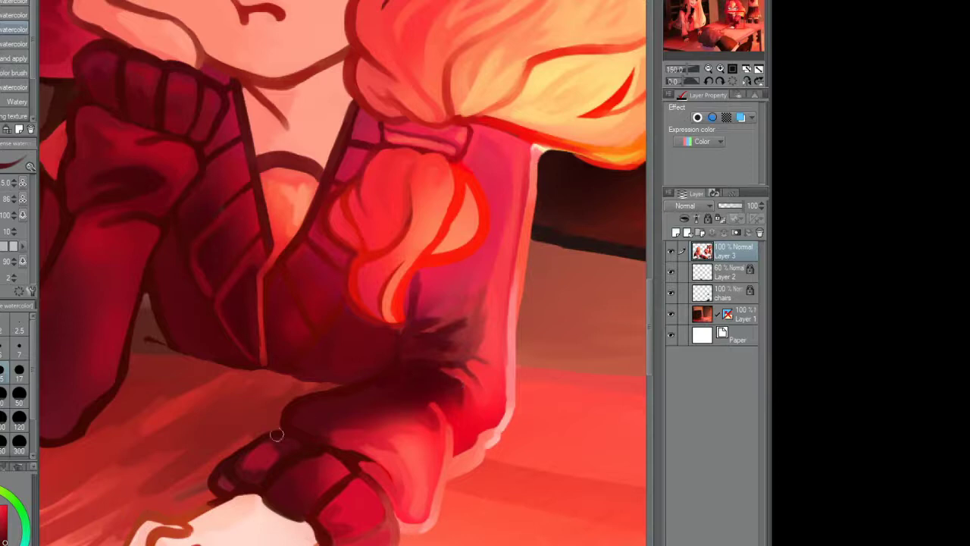
left_click_drag(404, 367, 396, 383)
mouse_move(444, 334)
left_mouse_down()
mouse_move(407, 370)
mouse_move(454, 368)
mouse_move(415, 367)
left_mouse_up()
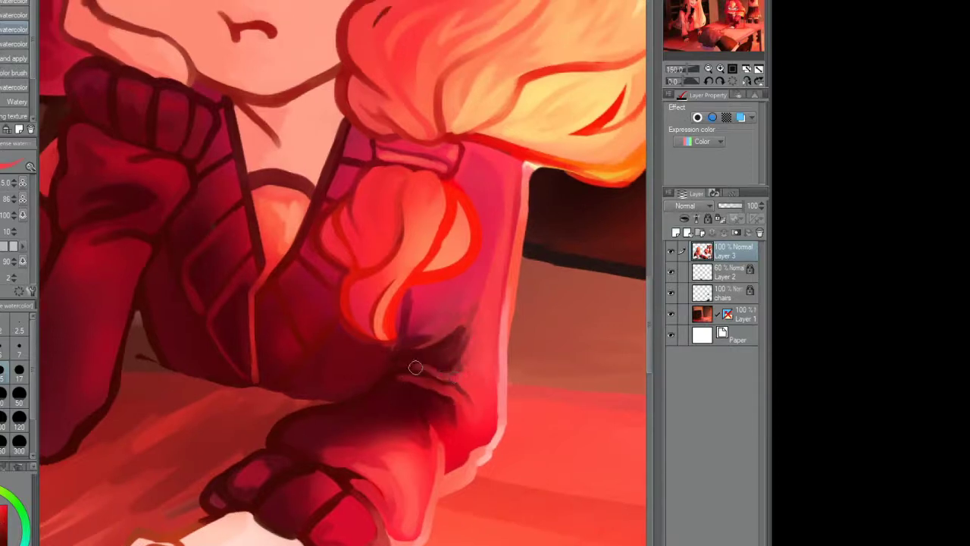
scroll(400, 341, "down", 3)
scroll(400, 341, "up", 3)
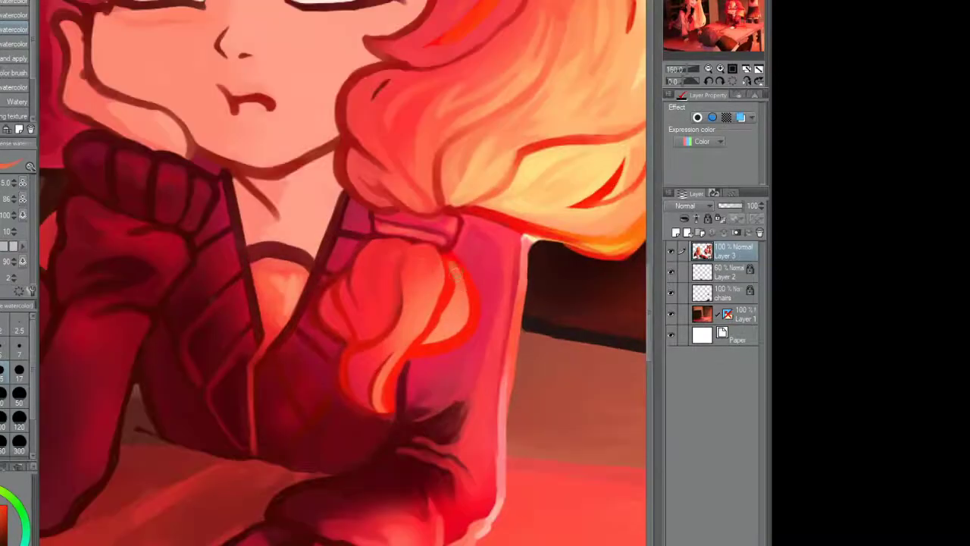
scroll(402, 412, "down", 3)
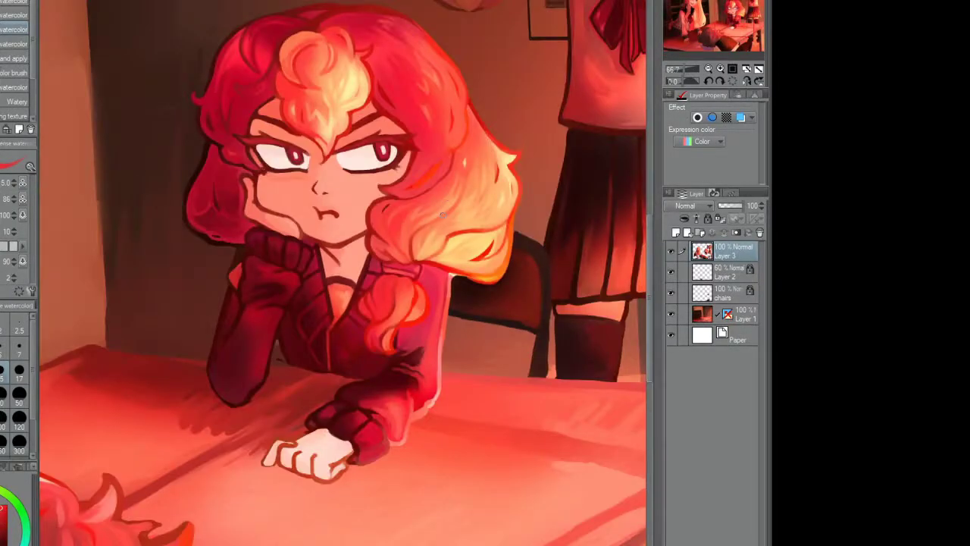
scroll(455, 296, "up", 3)
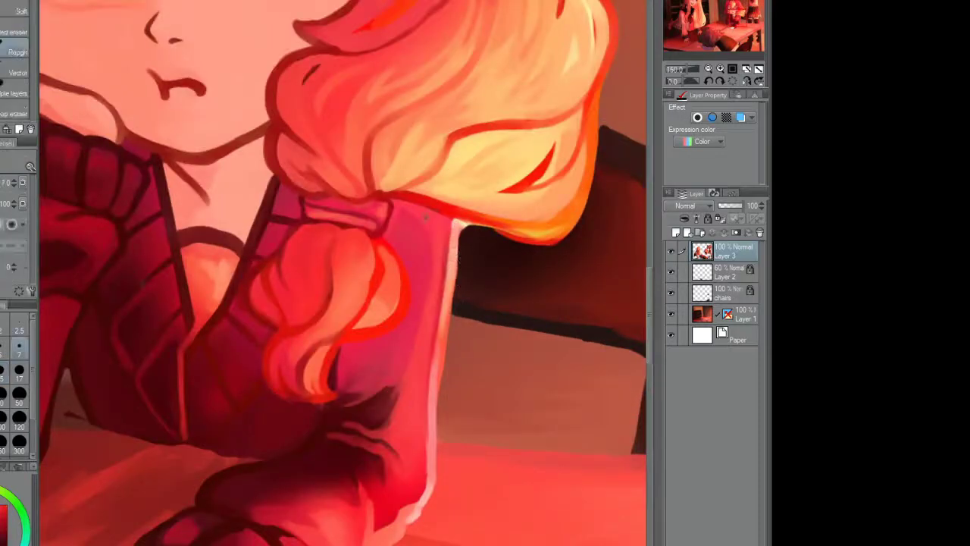
Step: Paint the seated girl's upper sleeve beside the curl in pinkish red and slim down the dark elbow fold
key("b")
left_click_drag(351, 346, 350, 400)
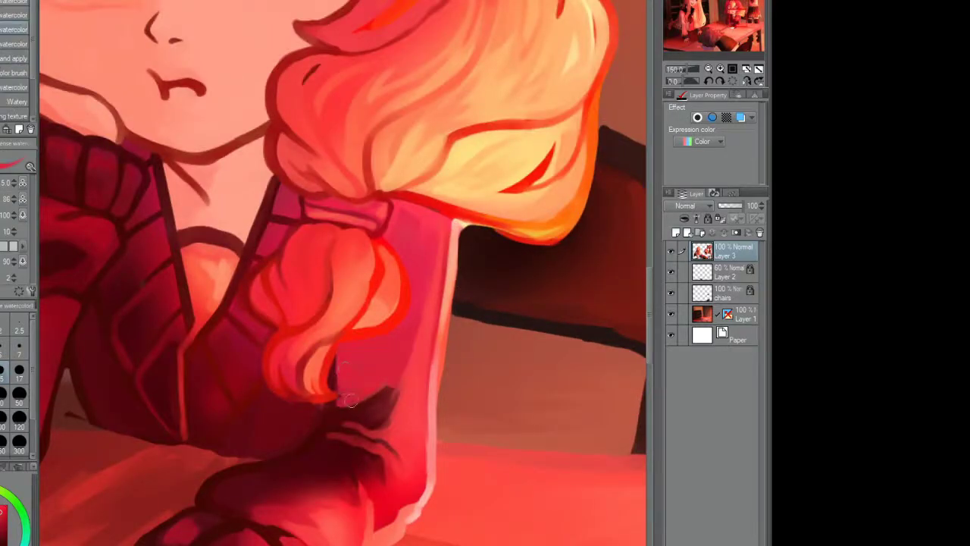
left_click_drag(410, 369, 396, 401)
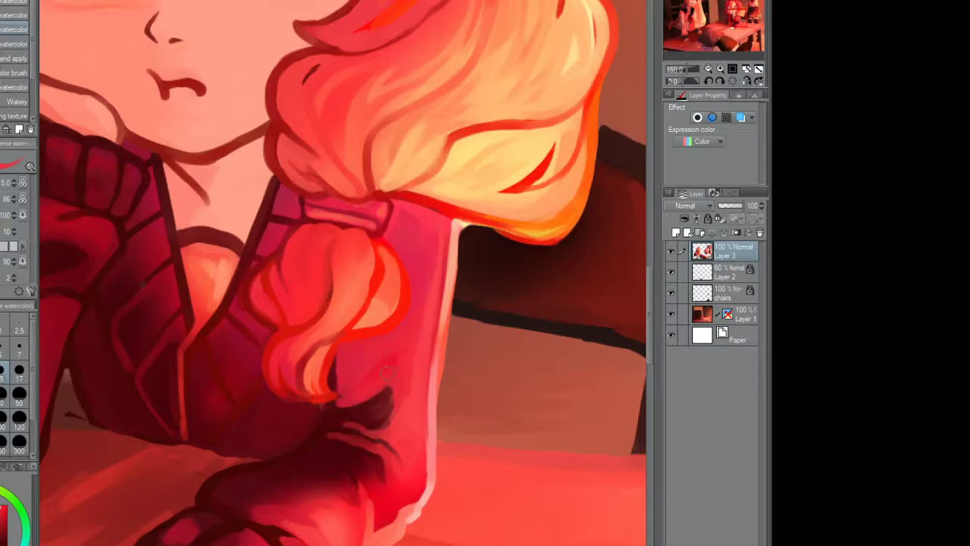
scroll(387, 371, "down", 2)
scroll(379, 364, "down", 3)
scroll(332, 299, "up", 4)
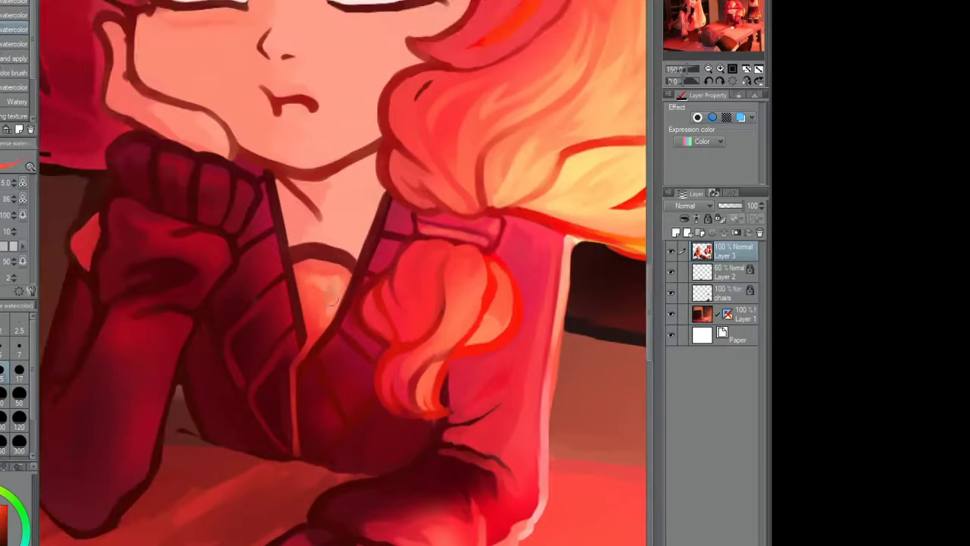
Step: Smooth the orange patch inside the seated girl's neckline and add a small dark emblem on it
mouse_move(307, 311)
left_mouse_down()
mouse_move(334, 280)
mouse_move(330, 254)
mouse_move(334, 311)
mouse_move(333, 269)
mouse_move(311, 303)
left_mouse_up()
scroll(311, 292, "up", 3)
left_click(275, 261)
left_click(335, 266)
left_click(298, 296)
scroll(298, 291, "down", 3)
scroll(372, 270, "up", 2)
scroll(364, 268, "down", 4)
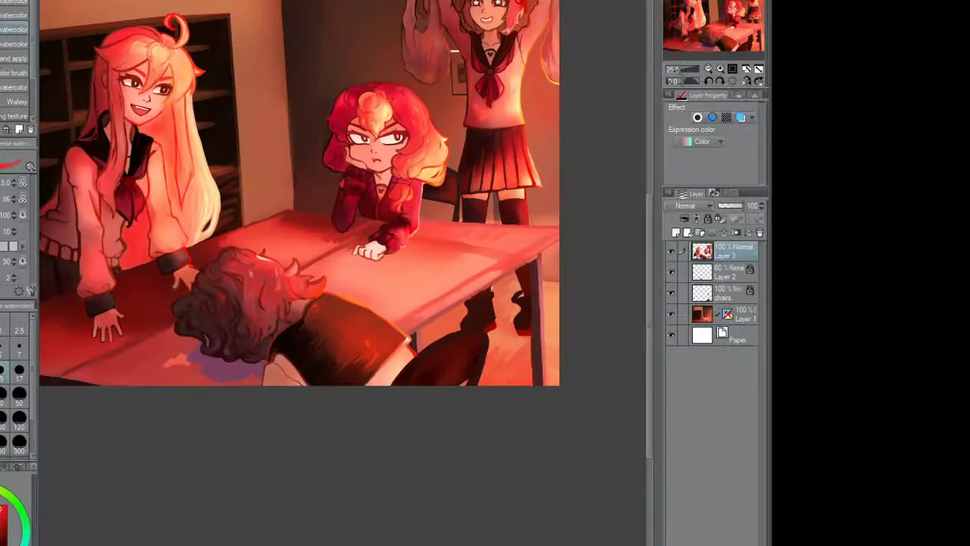
Step: Try airbrushing a stronger red tint over the room on a new Overlay layer above Layer 1
left_click(677, 317)
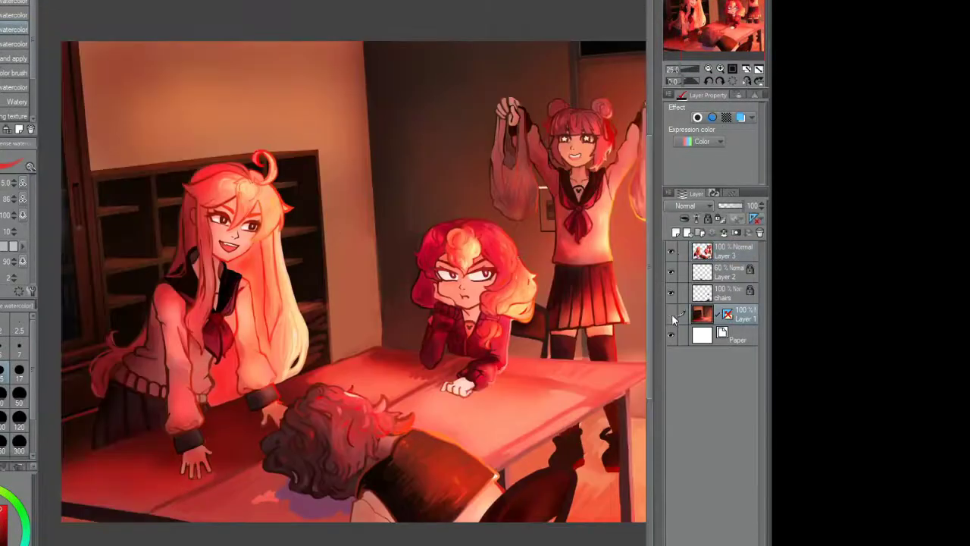
left_click(677, 234)
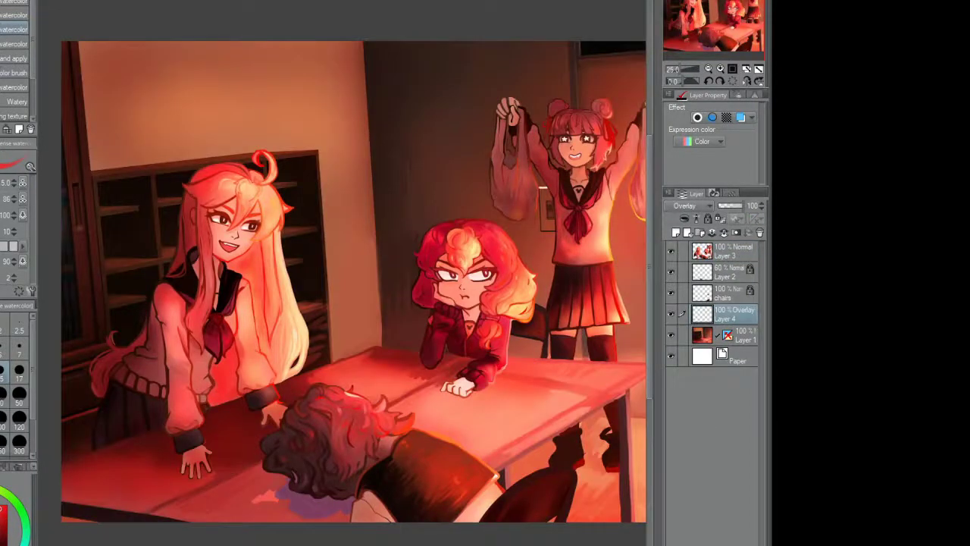
scroll(354, 280, "down", 3)
scroll(303, 91, "up", 3)
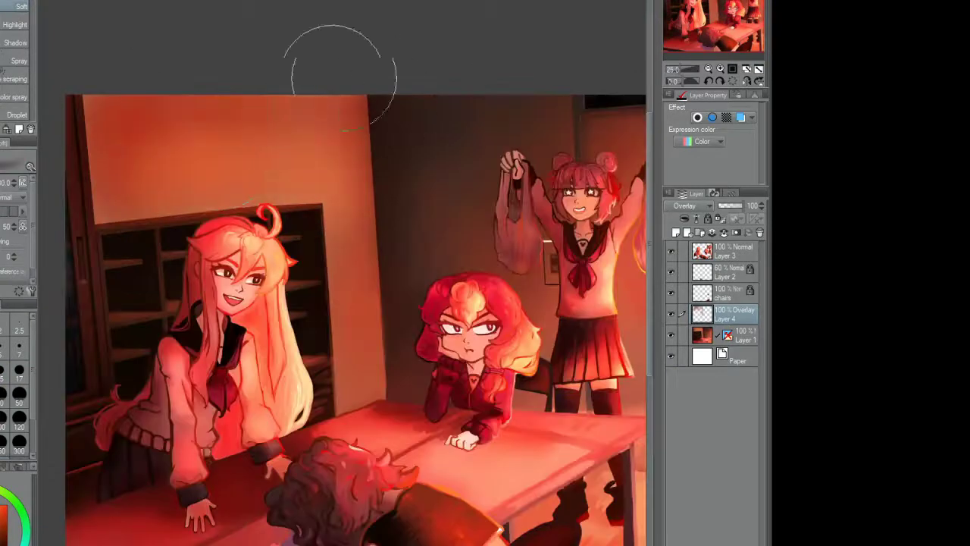
scroll(554, 310, "down", 5)
scroll(239, 368, "left", 3)
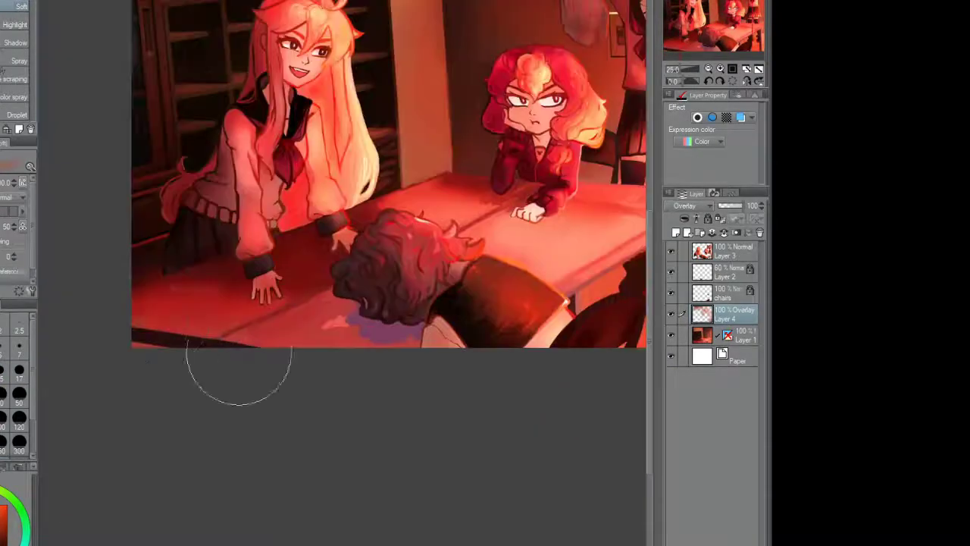
scroll(357, 264, "up", 3)
scroll(357, 264, "right", 2)
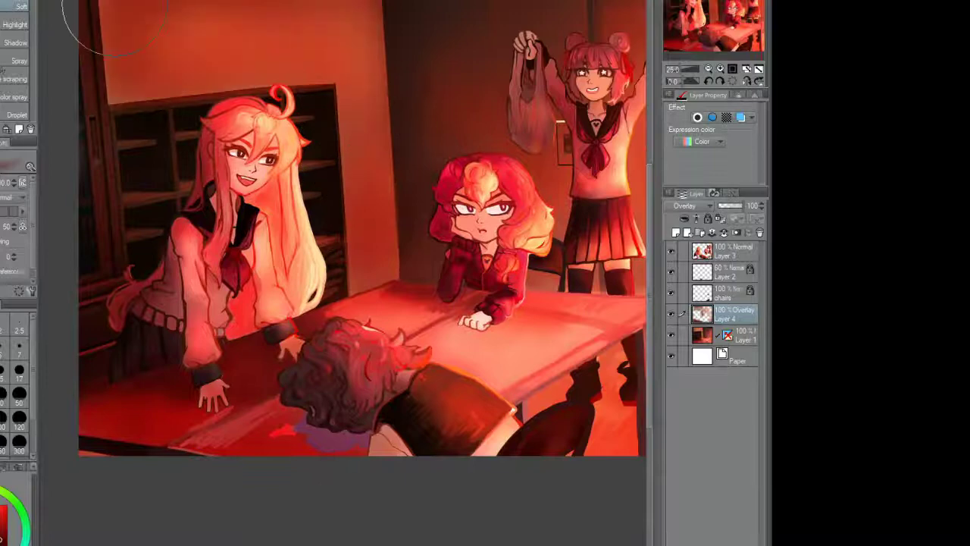
scroll(97, 217, "down", 2)
scroll(342, 265, "up", 3)
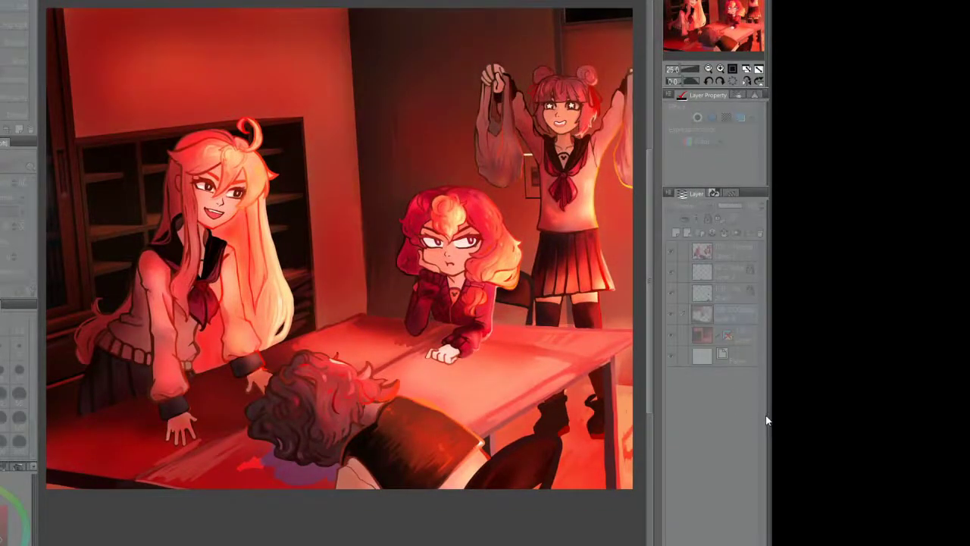
Step: Review the tinted picture and delete the Overlay layer
left_click_drag(717, 37, 721, 41)
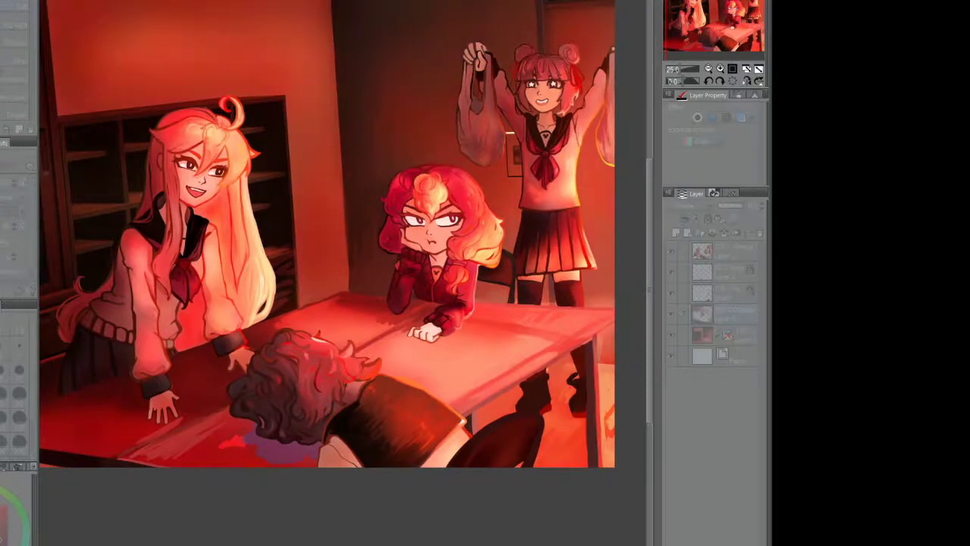
left_click(670, 323)
left_click_drag(717, 41, 722, 28)
left_click(712, 235)
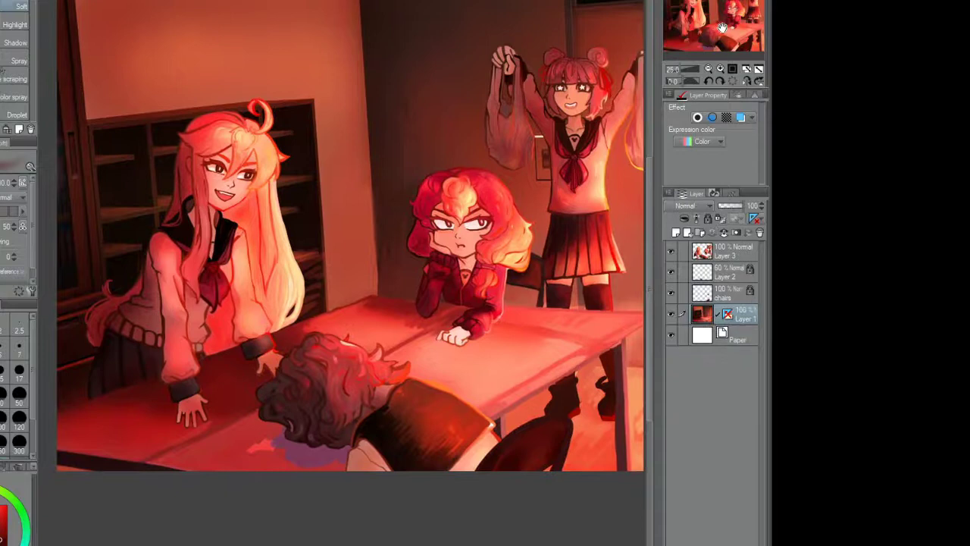
Step: Deepen the dark red-brown tones of the cupboard and the shadowed area beside the table on Layer 1
left_click_drag(704, 68, 701, 70)
key("b")
mouse_move(85, 59)
left_mouse_down()
mouse_move(100, 265)
mouse_move(89, 286)
mouse_move(115, 282)
mouse_move(101, 253)
mouse_move(107, 219)
left_mouse_up()
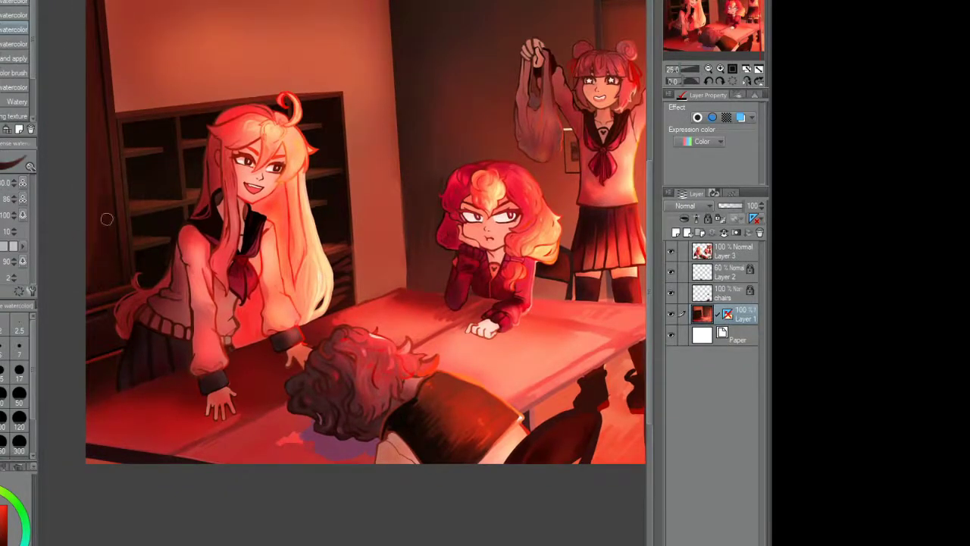
scroll(140, 173, "up", 1)
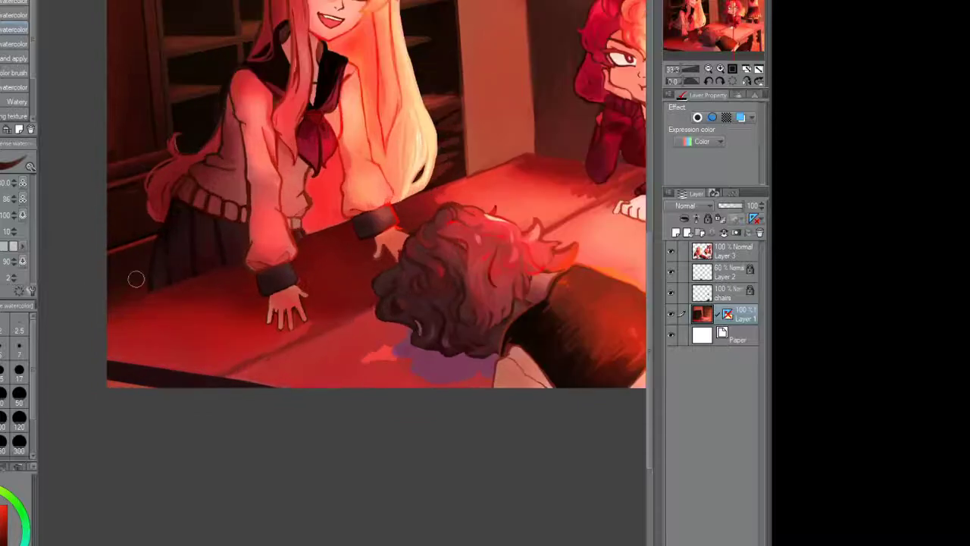
scroll(129, 95, "down", 1)
scroll(200, 114, "up", 1)
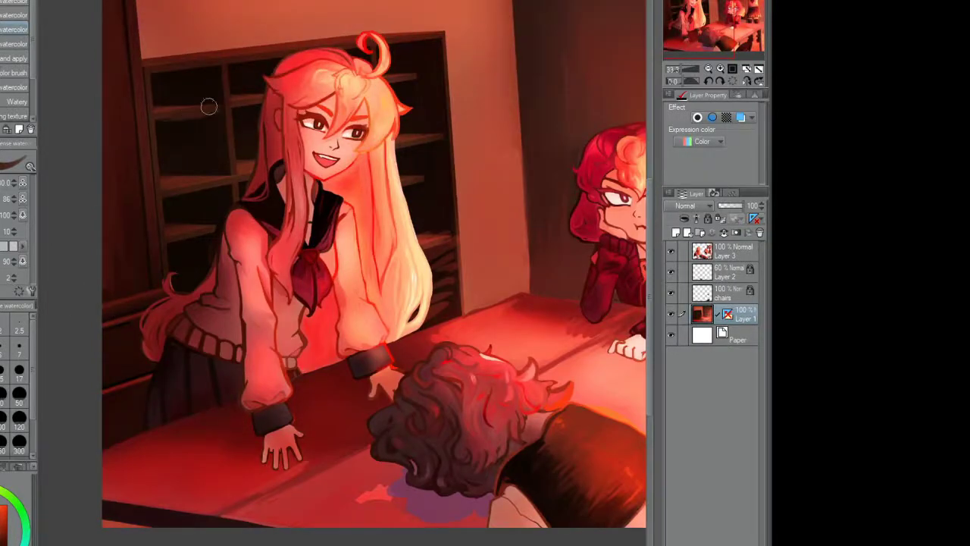
Step: Refine the shelf interior behind the long-haired girl and blend warm red tones into the wall strip beside it
scroll(368, 87, "up", 1)
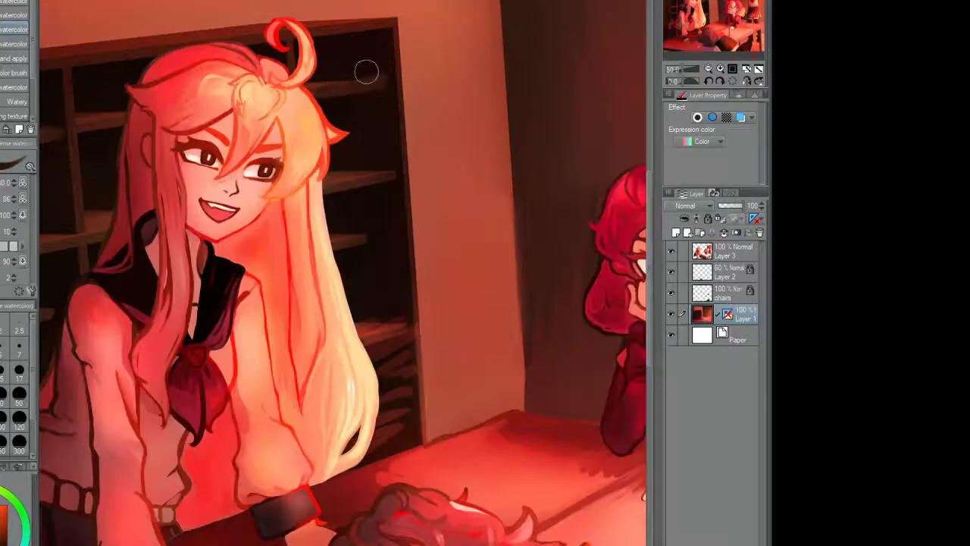
scroll(371, 151, "down", 1)
scroll(370, 225, "up", 1)
scroll(388, 162, "down", 1)
scroll(389, 163, "up", 1)
left_click_drag(424, 261, 438, 371)
left_click_drag(435, 284, 444, 370)
mouse_move(443, 314)
left_mouse_down()
mouse_move(418, 243)
mouse_move(433, 361)
mouse_move(392, 400)
mouse_move(423, 360)
mouse_move(416, 301)
left_mouse_up()
scroll(385, 285, "down", 3)
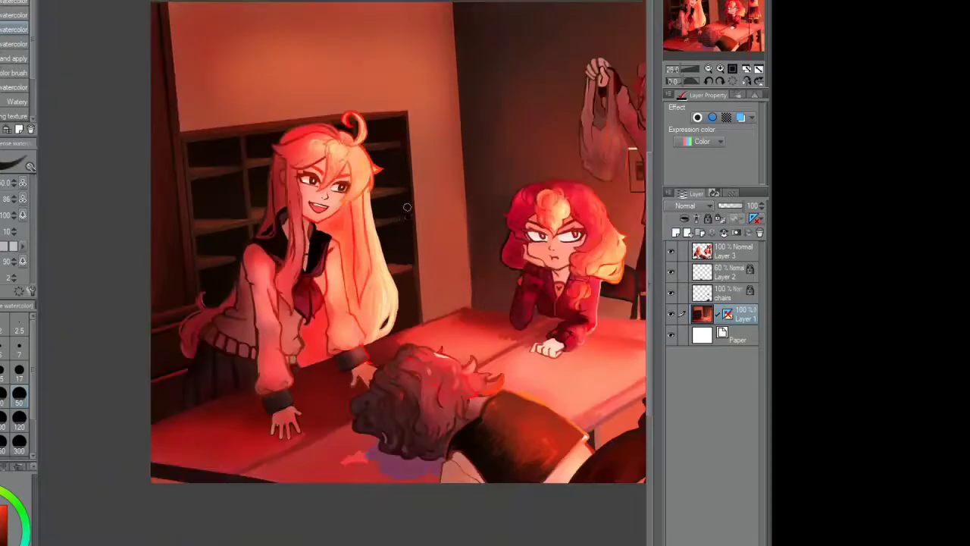
Step: Blend warm red-brown light into the back wall and door frame around the raised-arm girl
scroll(387, 273, "down", 1)
scroll(396, 240, "up", 4)
left_click_drag(480, 241, 471, 318)
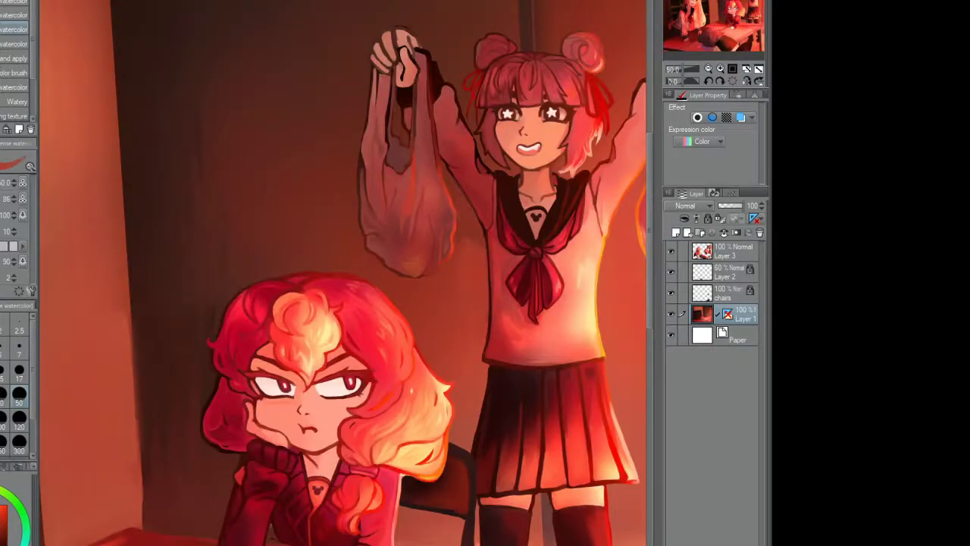
scroll(445, 351, "down", 2)
scroll(446, 350, "up", 2)
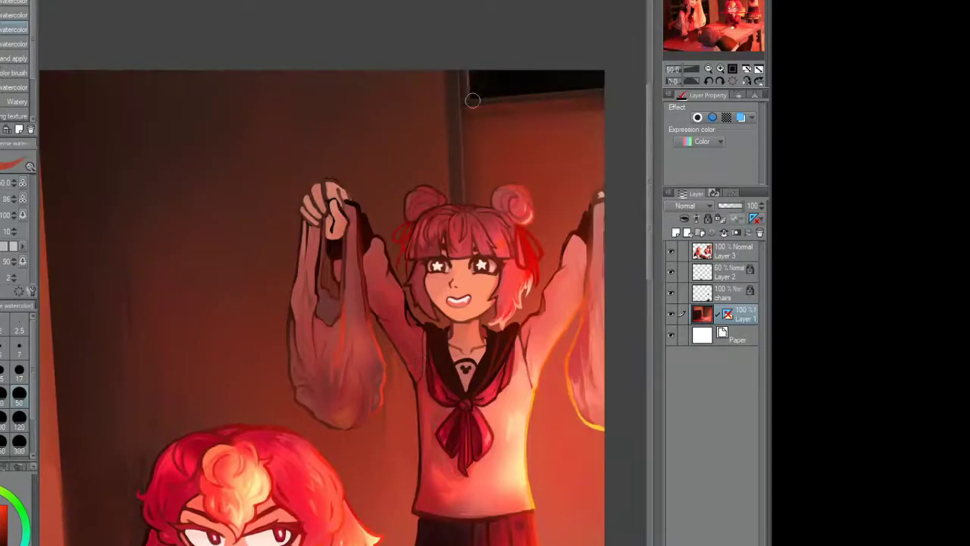
scroll(446, 351, "down", 2)
scroll(556, 331, "up", 1)
Step: Clean up the standing girl's dark boots and lower legs beneath the table on Layer 3
left_click(720, 251)
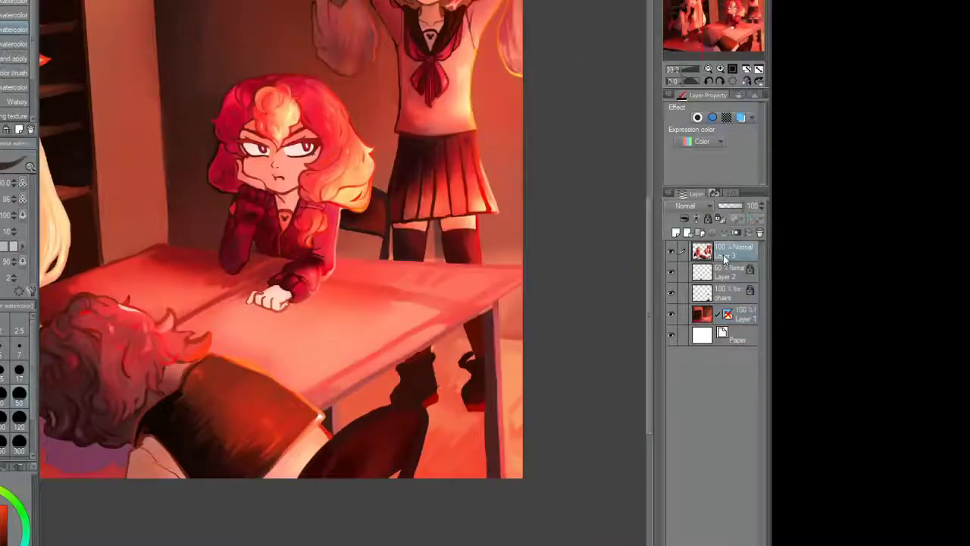
key("m")
scroll(448, 449, "up", 1)
mouse_move(426, 299)
left_mouse_down()
mouse_move(422, 376)
mouse_move(390, 370)
mouse_move(405, 371)
mouse_move(383, 355)
mouse_move(392, 330)
left_mouse_up()
key("ctrl+d")
key("b")
key("e")
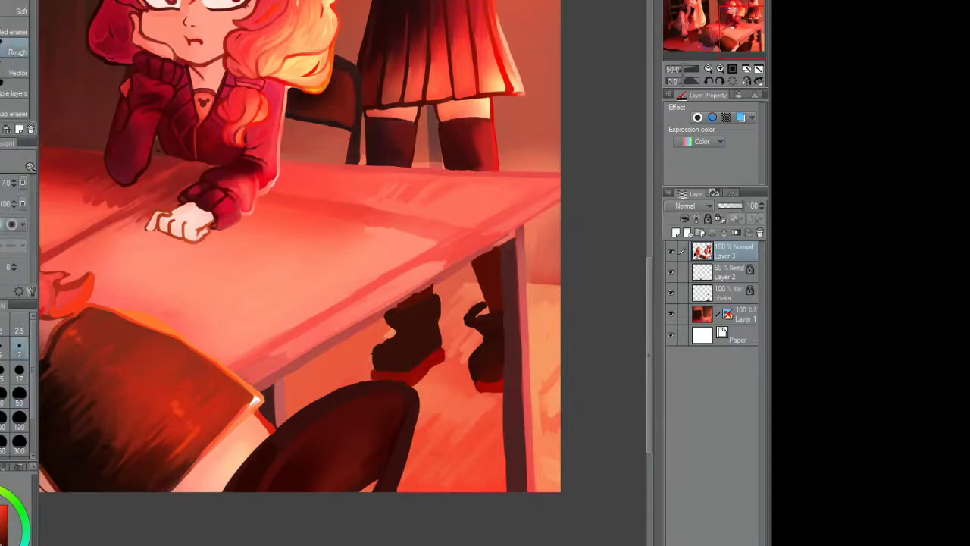
key("b")
scroll(497, 215, "down", 3)
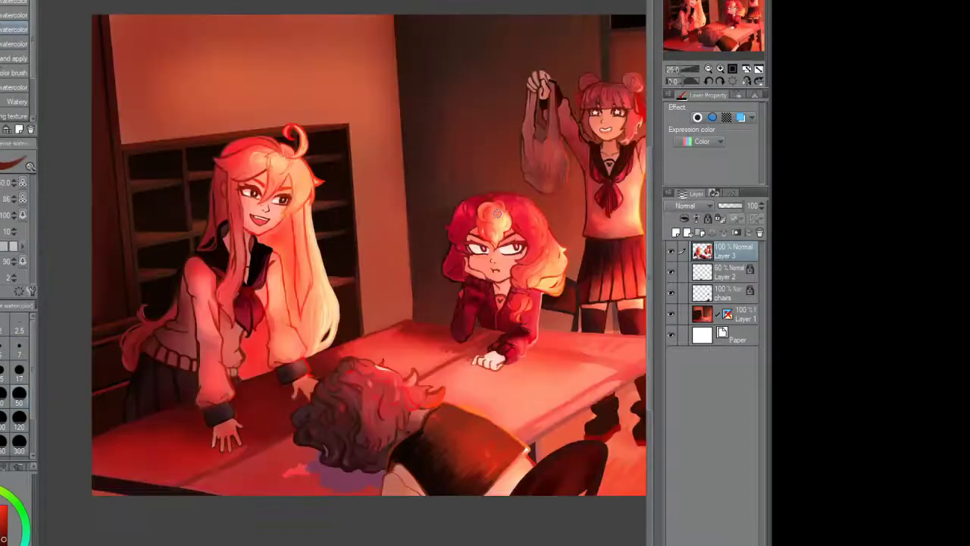
Step: Compare the whole illustration with Layer 3 hidden and shown
scroll(498, 219, "down", 2)
scroll(295, 137, "up", 4)
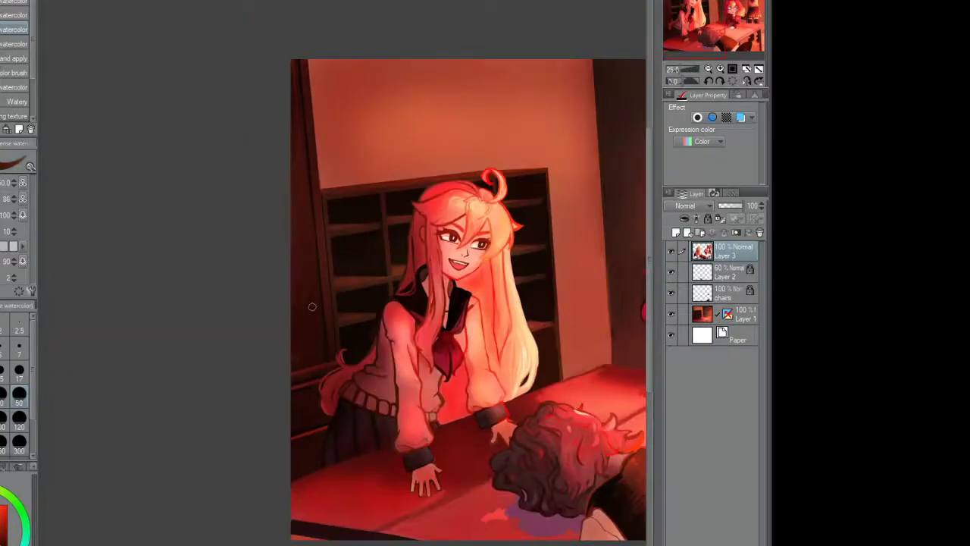
mouse_move(722, 33)
left_mouse_down()
mouse_move(733, 36)
mouse_move(711, 32)
left_mouse_up()
left_click(672, 251)
left_click(672, 252)
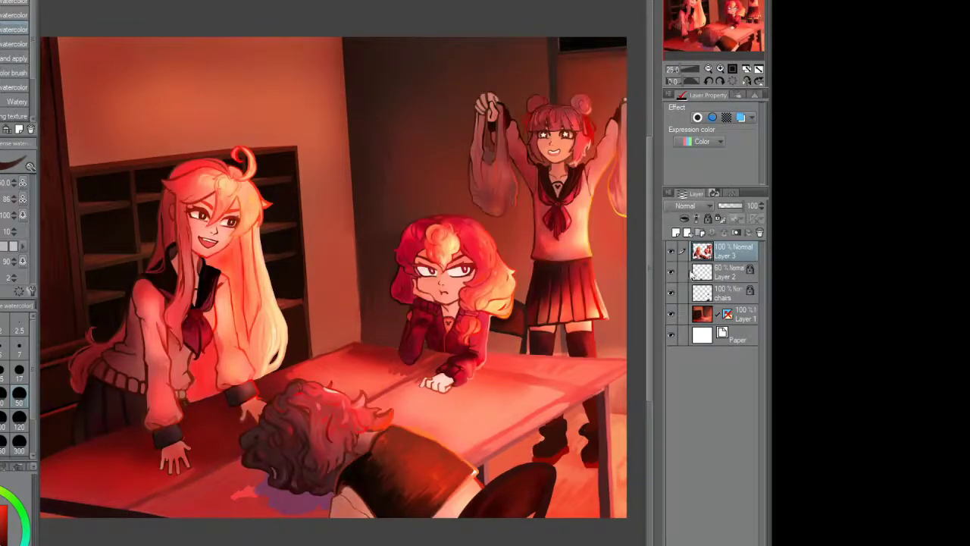
left_click(671, 252)
left_click(671, 251)
Step: Paint a thin pale rim light along the outer curls of the lying figure's dark hair with a size 7 brush
scroll(341, 304, "up", 3)
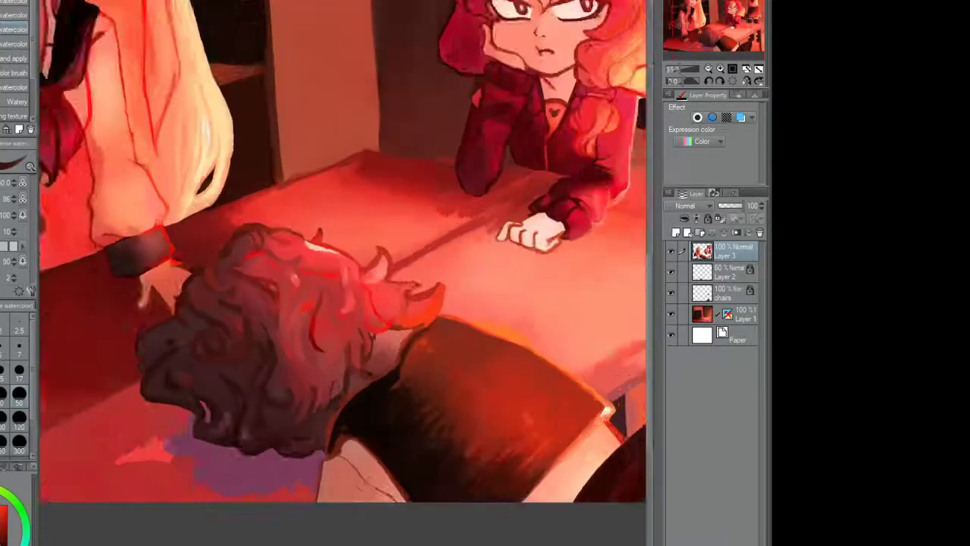
scroll(438, 281, "up", 2)
key("e")
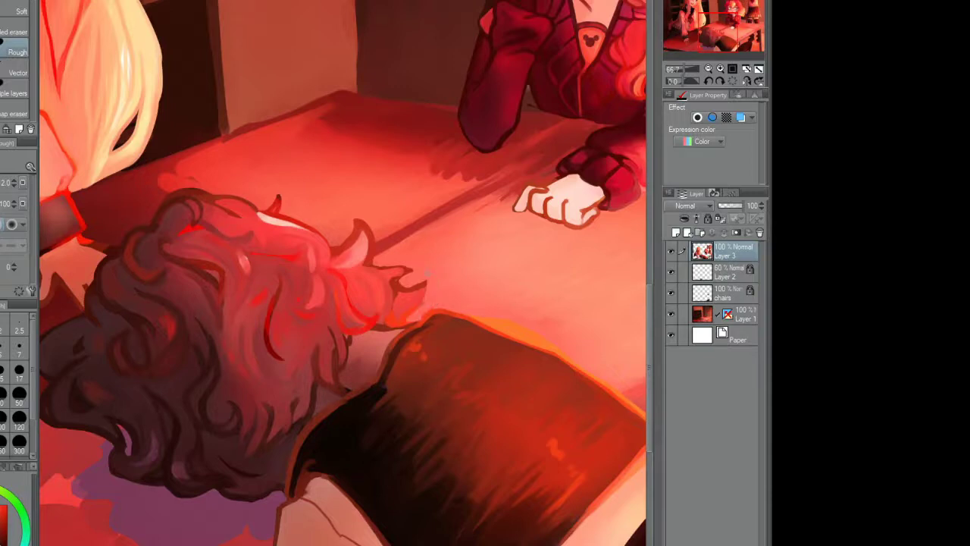
scroll(341, 273, "up", 2)
key("b")
mouse_move(385, 323)
left_mouse_down()
mouse_move(379, 235)
mouse_move(329, 231)
mouse_move(309, 168)
mouse_move(274, 211)
mouse_move(303, 203)
left_mouse_up()
mouse_move(300, 201)
left_mouse_down()
mouse_move(242, 163)
mouse_move(193, 152)
left_mouse_up()
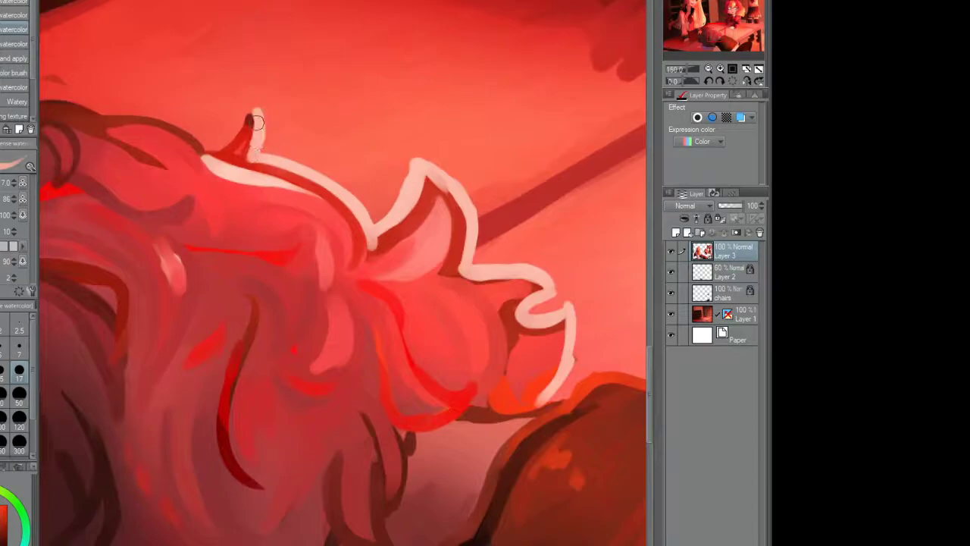
Step: Extend the pale rim light along the crown of the lying figure's hair and add small highlights on the inner locks
scroll(352, 173, "down", 3)
scroll(353, 173, "up", 3)
scroll(353, 173, "down", 3)
key("b")
scroll(352, 172, "up", 3)
key("b")
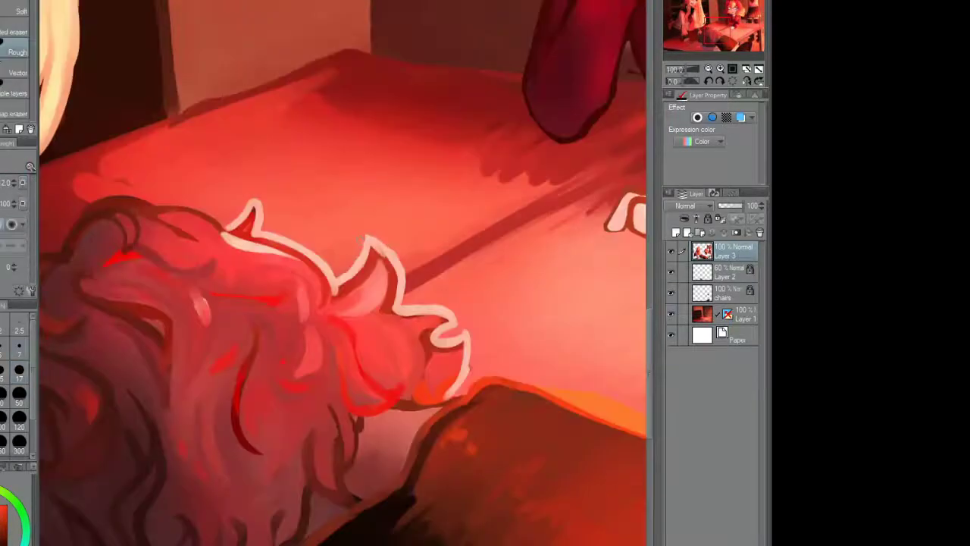
scroll(353, 173, "down", 1)
scroll(352, 173, "up", 2)
left_click_drag(253, 154, 235, 177)
left_click_drag(358, 226, 335, 271)
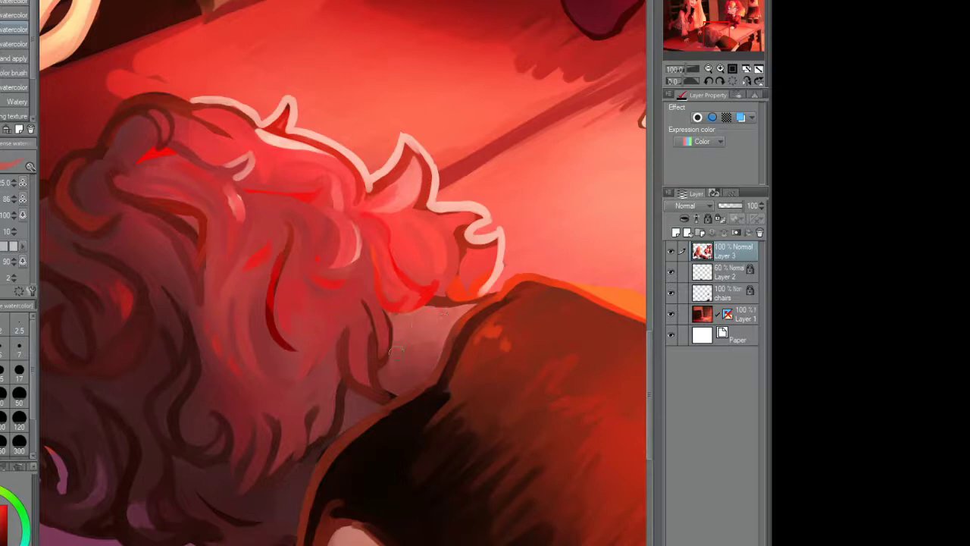
Step: Blend and define the red-lit strands of the lying figure's hair with the size 25 watercolor brush
scroll(406, 347, "up", 3)
left_click_drag(493, 297, 373, 318)
left_click_drag(447, 209, 420, 299)
scroll(364, 300, "down", 2)
mouse_move(250, 201)
left_mouse_down()
mouse_move(292, 280)
mouse_move(474, 341)
left_mouse_up()
left_click_drag(121, 212, 235, 224)
mouse_move(231, 224)
left_mouse_down()
mouse_move(273, 318)
mouse_move(235, 371)
left_mouse_up()
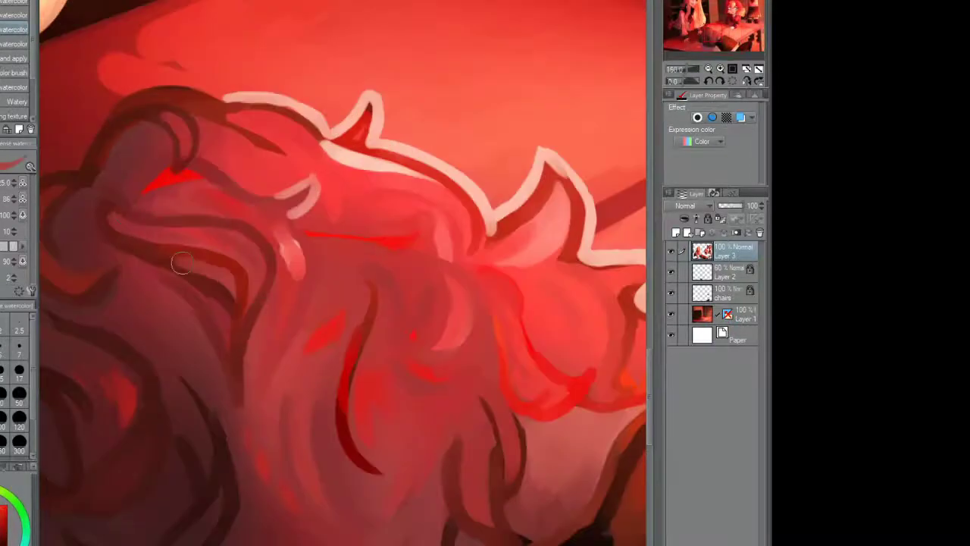
Step: Darken the shadowed curls of the lying figure's hair and outline the purple shape beneath it in dark brown
scroll(223, 276, "down", 3)
scroll(237, 277, "up", 2)
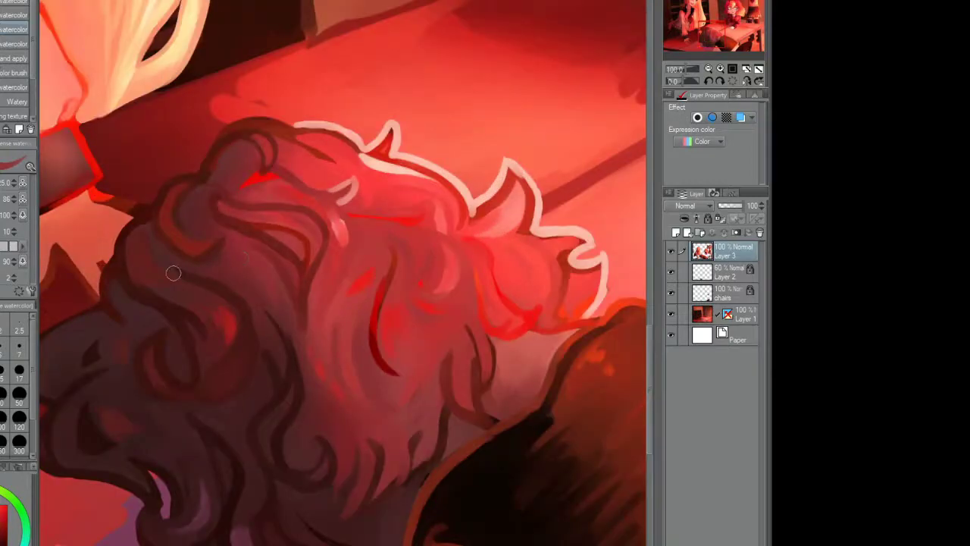
left_click_drag(279, 364, 281, 340)
scroll(282, 340, "down", 3)
scroll(250, 304, "up", 3)
mouse_move(273, 265)
left_mouse_down()
mouse_move(232, 329)
mouse_move(349, 425)
left_mouse_up()
left_click_drag(536, 390, 338, 426)
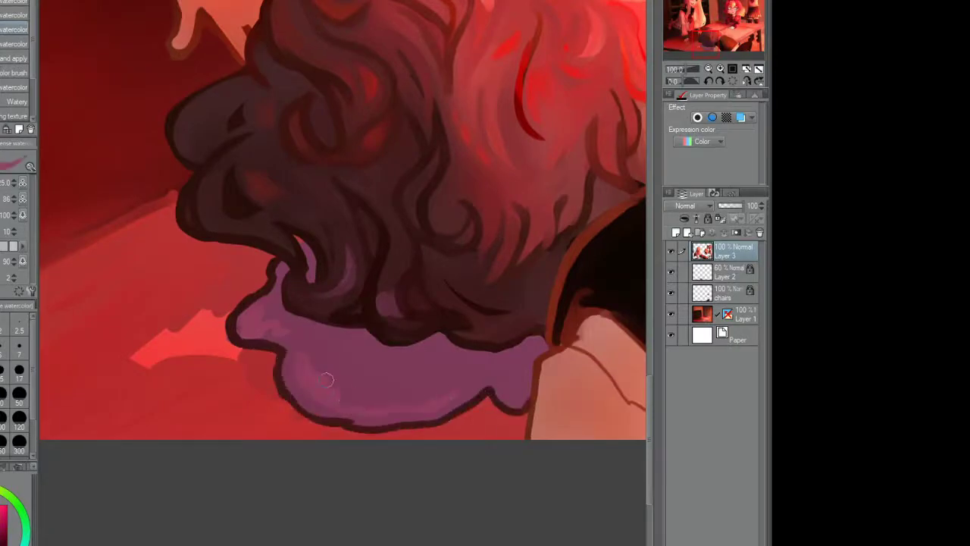
scroll(327, 379, "down", 4)
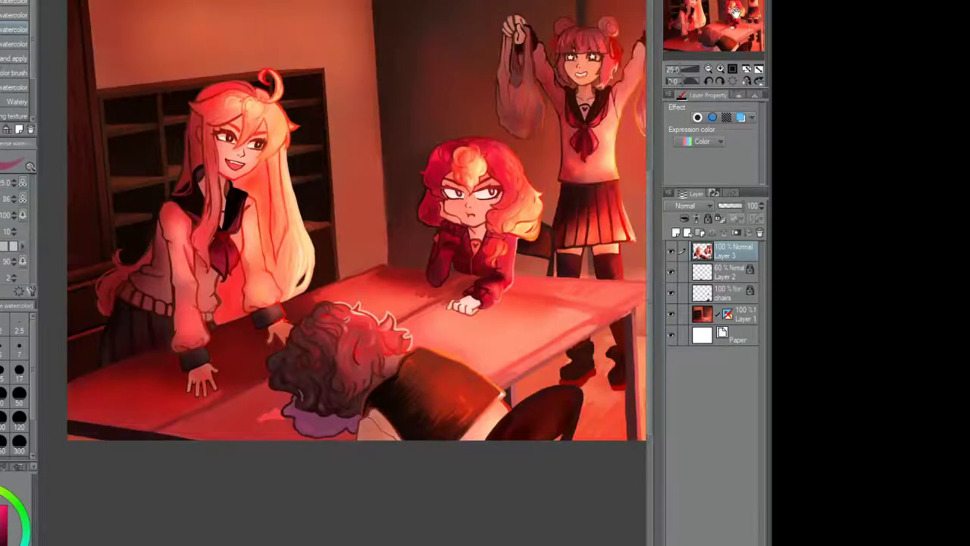
Step: Deepen the dark folds of the long-haired girl's skirt beside the table
scroll(137, 318, "up", 3)
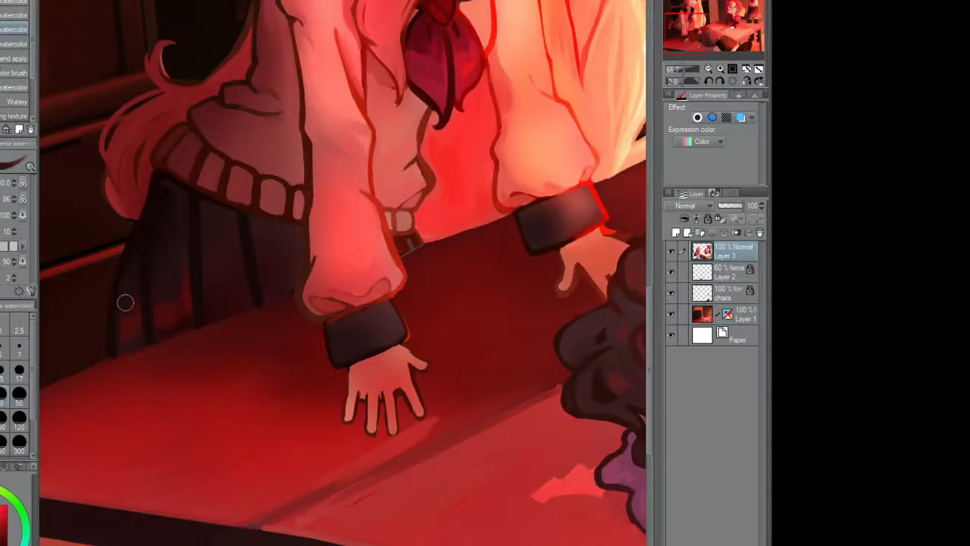
scroll(406, 239, "up", 1)
scroll(389, 256, "down", 3)
scroll(159, 227, "up", 3)
mouse_move(119, 258)
left_mouse_down()
mouse_move(144, 281)
mouse_move(131, 295)
left_mouse_up()
scroll(187, 170, "down", 3)
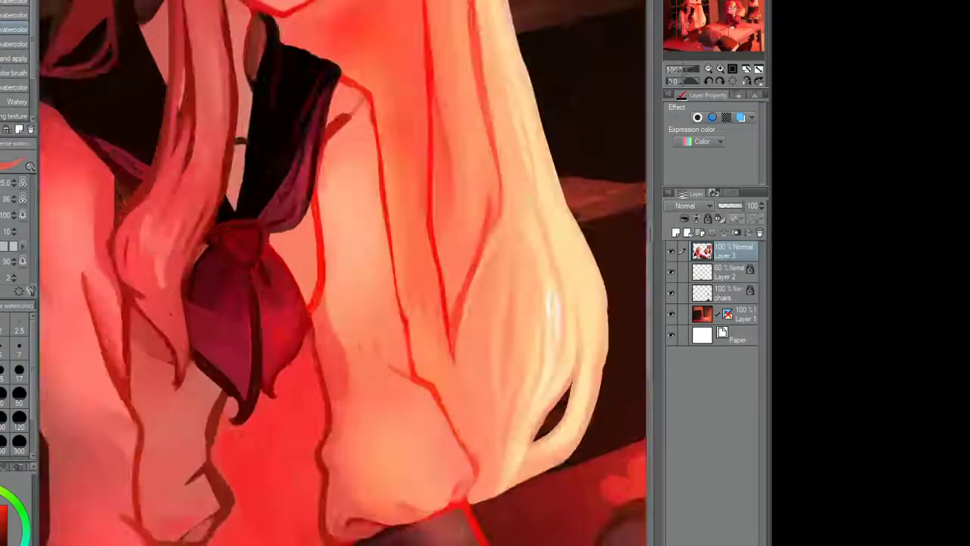
Step: Paint a small black mouse-head emblem and neckline on the long-haired girl's sailor collar insert
scroll(218, 224, "up", 3)
left_click(218, 222, "alt")
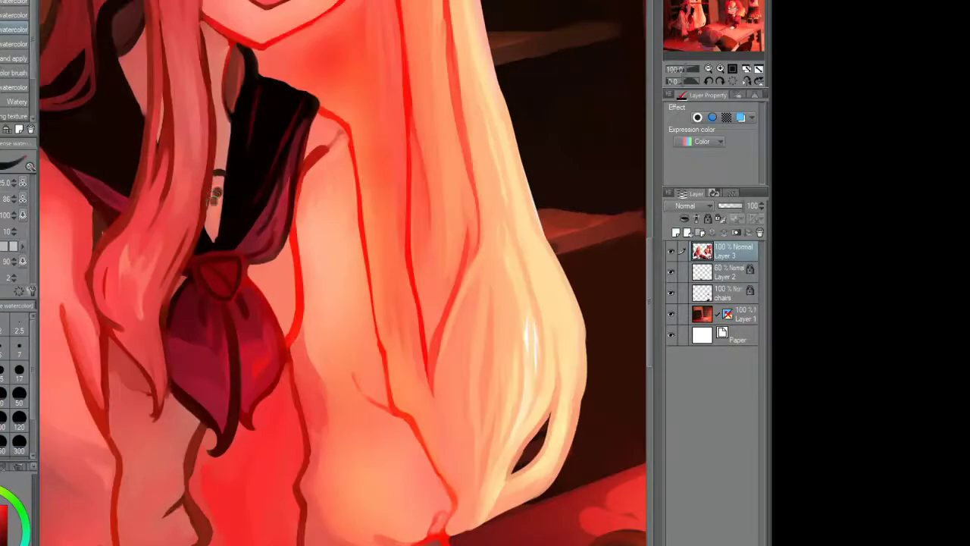
scroll(256, 169, "up", 3)
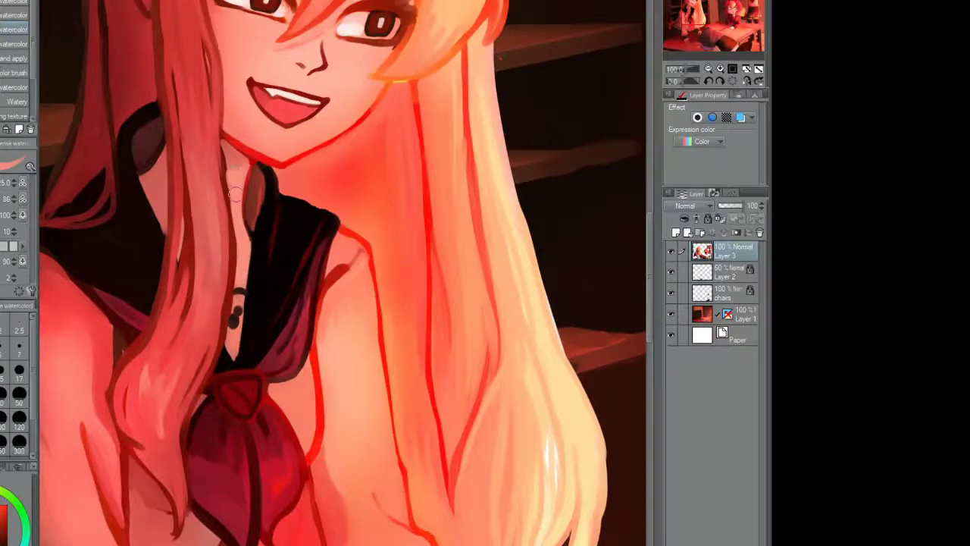
scroll(228, 220, "down", 2)
scroll(235, 319, "down", 2)
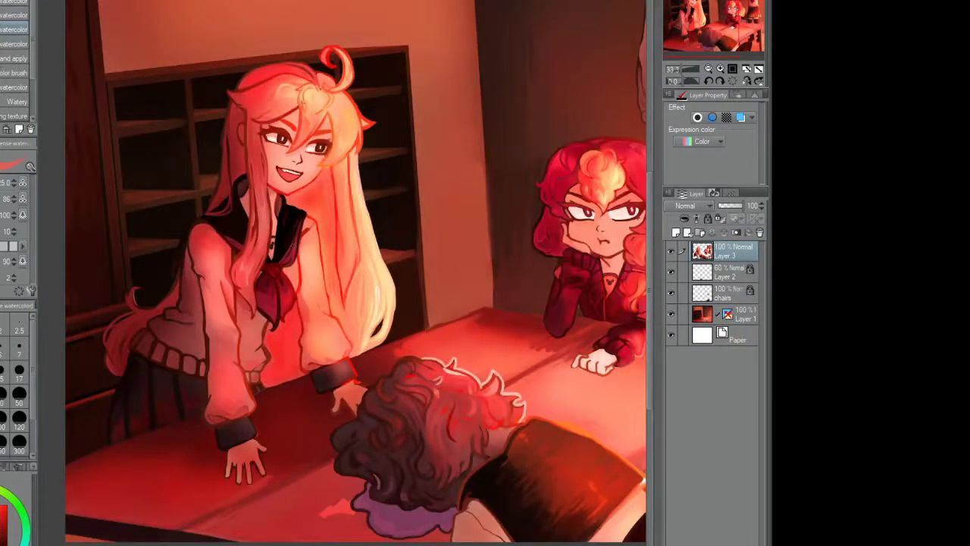
Step: Reduce the brush to size 7 and touch up the standing girl's neckline, collar insert and ribbon
scroll(467, 224, "up", 5)
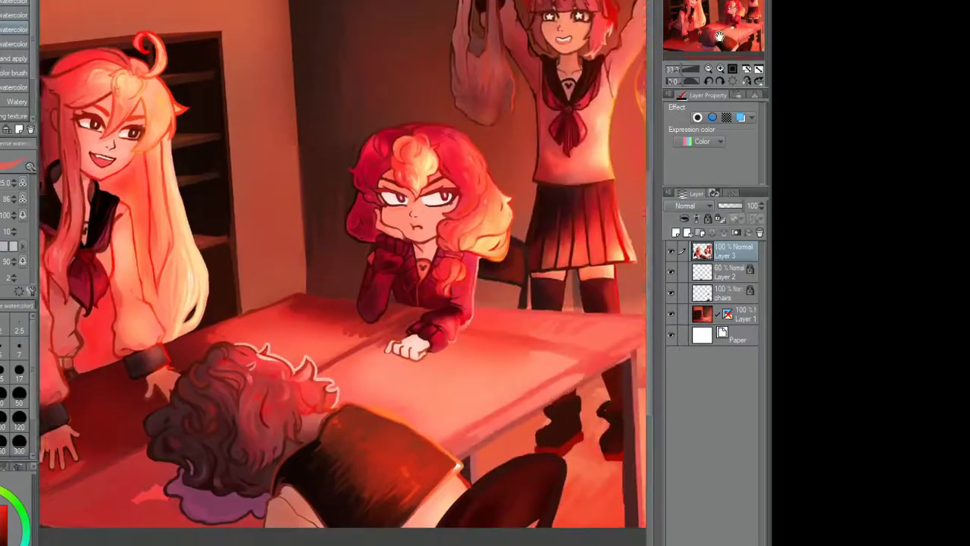
key("bracketleft")
key("bracketleft")
key("bracketleft")
key("bracketleft")
key("bracketleft")
key("bracketleft")
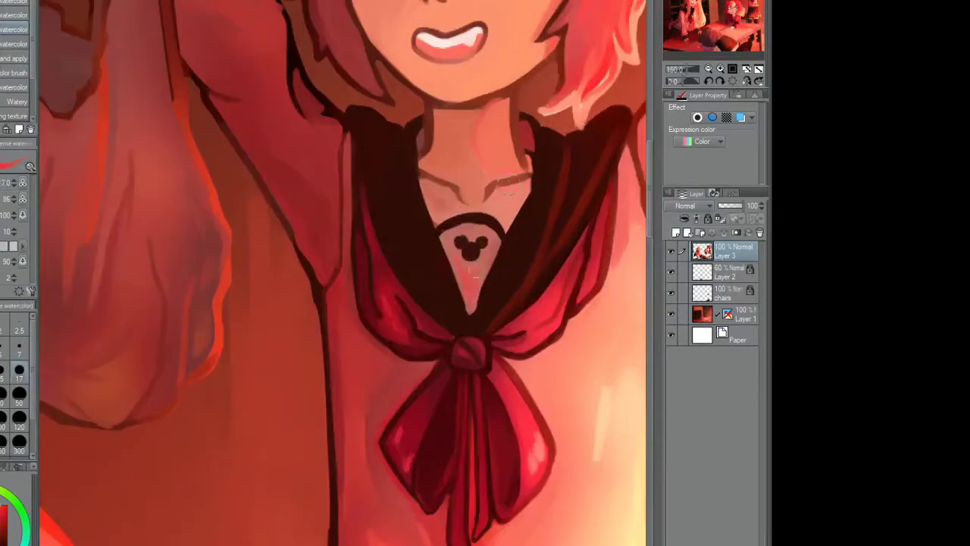
left_click_drag(382, 383, 451, 288)
Step: Shade the pleats of the standing girl's skirt with a size 25 brush, darkening the upper shadow side
scroll(454, 448, "down", 5)
scroll(393, 328, "up", 5)
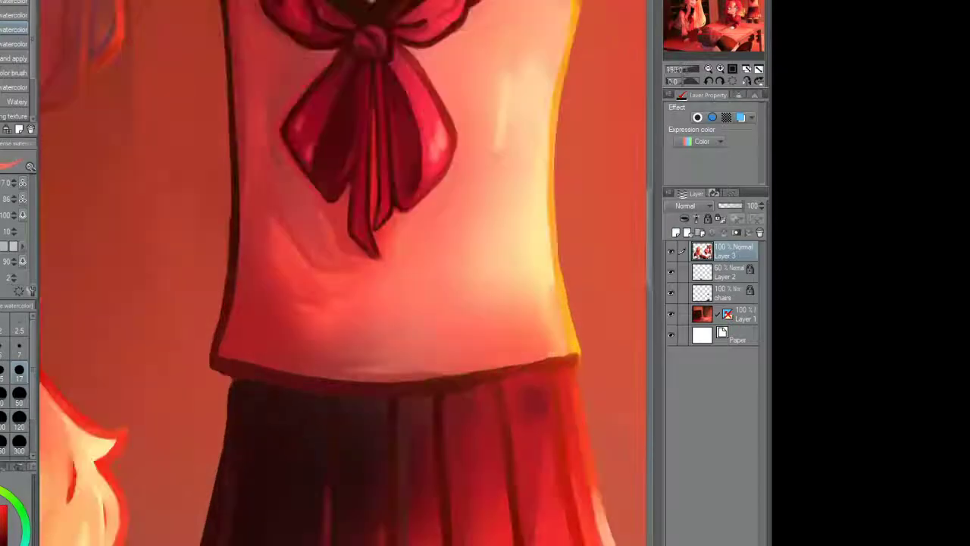
scroll(273, 334, "down", 3)
scroll(308, 317, "up", 3)
key("bracketright")
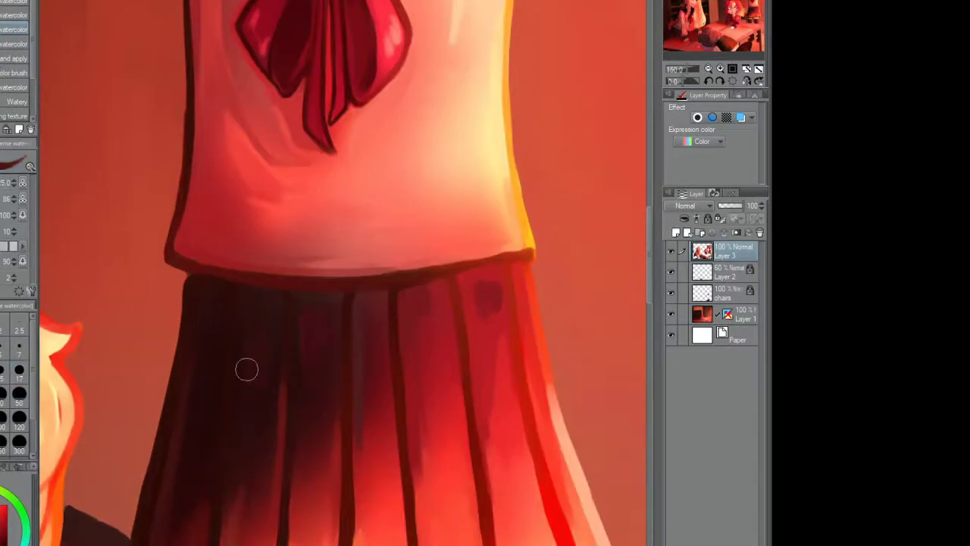
scroll(244, 429, "down", 3)
scroll(270, 432, "up", 4)
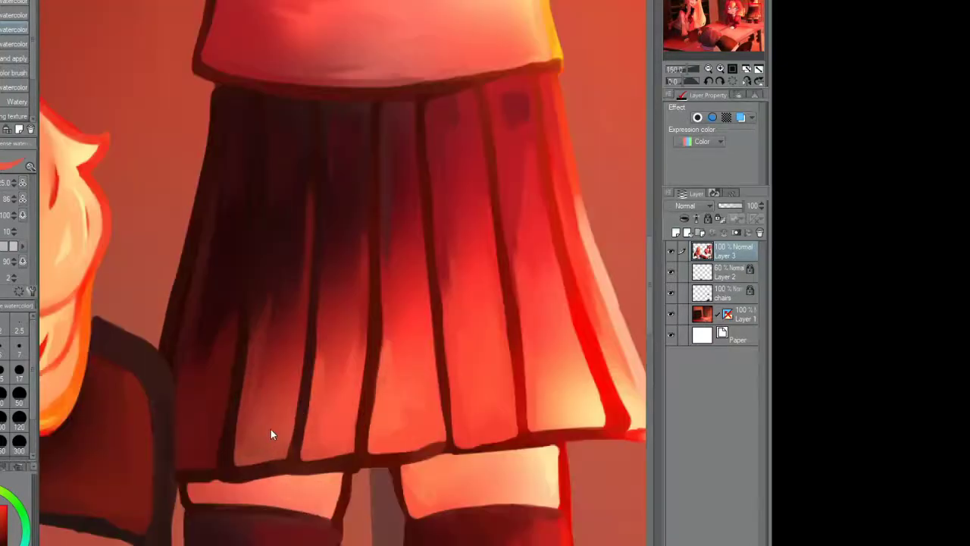
scroll(212, 435, "down", 3)
left_click_drag(151, 250, 553, 250)
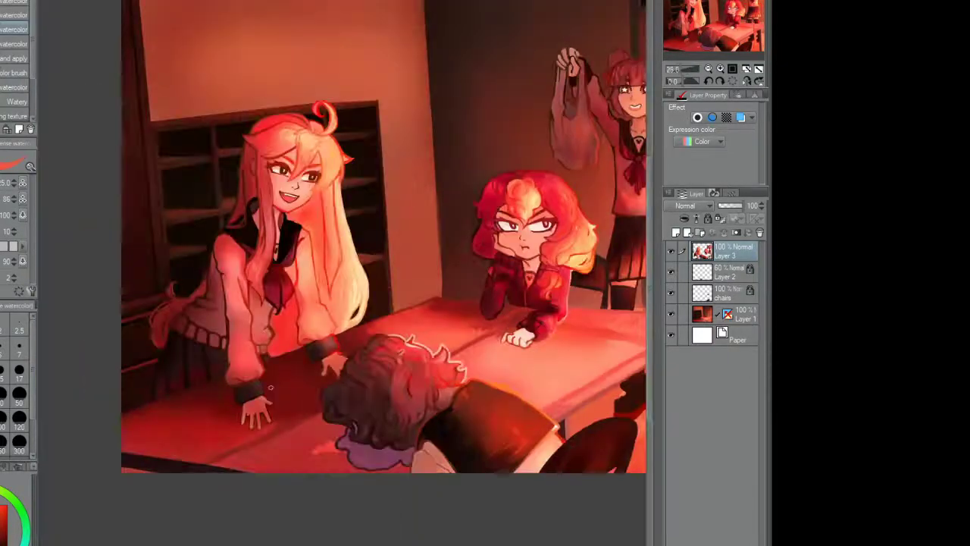
Step: Refine the long-haired girl's face with small strokes around the nose, eyes and lashes
scroll(182, 252, "up", 4)
scroll(182, 250, "down", 2)
scroll(250, 209, "down", 2)
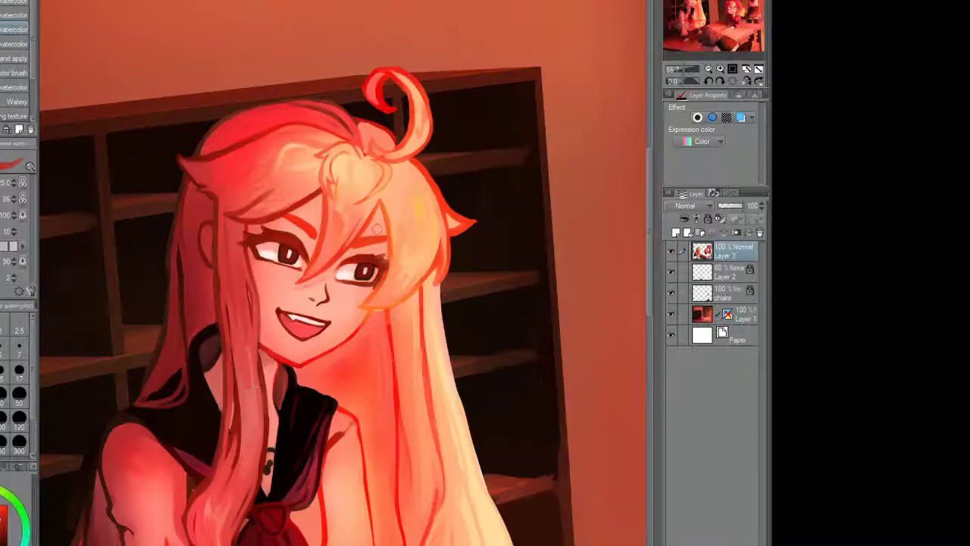
scroll(322, 248, "up", 4)
left_click_drag(348, 252, 329, 296)
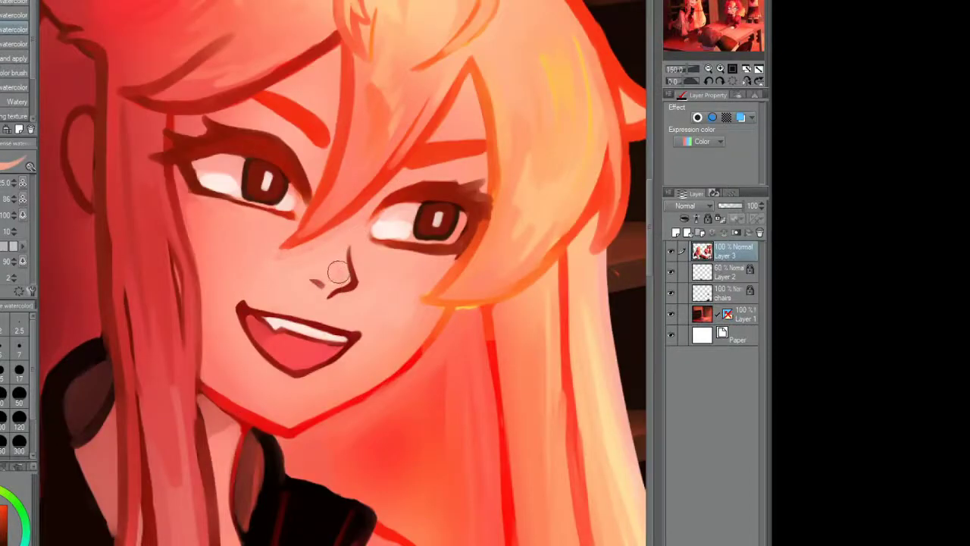
scroll(283, 119, "up", 3)
mouse_move(197, 186)
left_mouse_down()
mouse_move(265, 182)
mouse_move(285, 191)
left_mouse_up()
left_click_drag(447, 250, 523, 255)
scroll(523, 256, "down", 5)
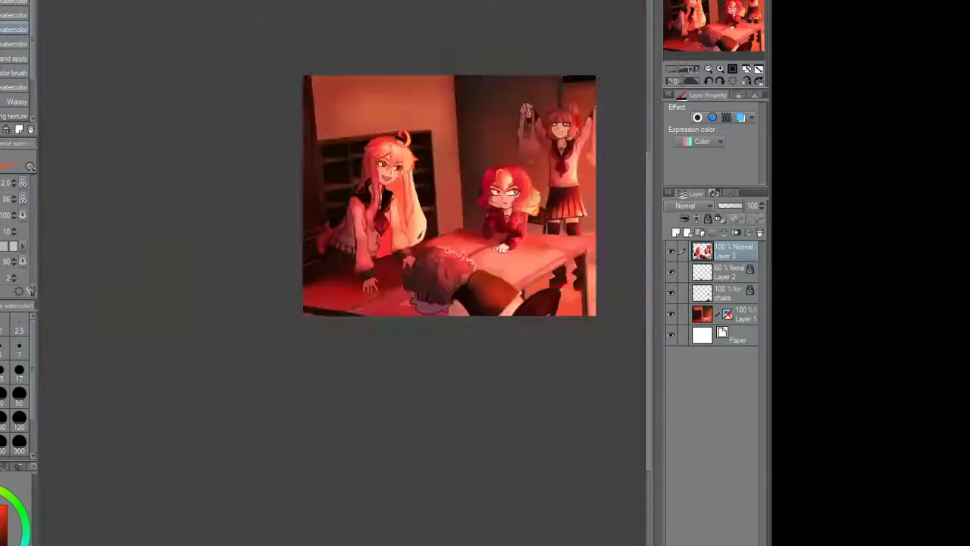
Step: Redraw the dark outline of the long-haired girl's hand beside the lying figure's hair with a size 2 brush
scroll(607, 239, "up", 4)
scroll(343, 189, "down", 4)
scroll(343, 189, "up", 3)
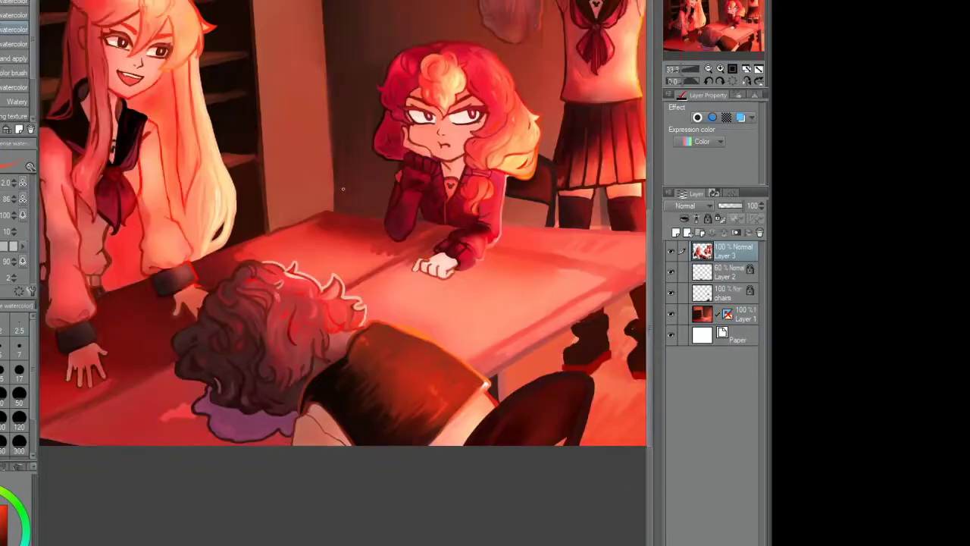
scroll(227, 296, "up", 5)
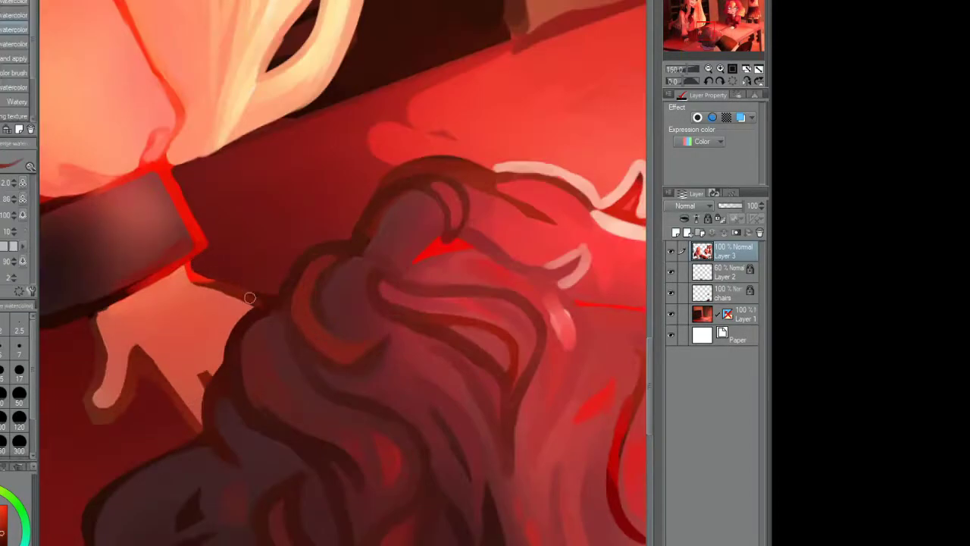
scroll(146, 345, "up", 1)
mouse_move(157, 325)
left_mouse_down()
mouse_move(220, 322)
mouse_move(235, 296)
left_mouse_up()
left_click_drag(172, 205, 177, 325)
mouse_move(232, 271)
left_mouse_down()
mouse_move(189, 328)
mouse_move(242, 269)
left_mouse_up()
mouse_move(181, 203)
left_mouse_down()
mouse_move(193, 278)
mouse_move(312, 354)
left_mouse_up()
mouse_move(250, 273)
left_mouse_down()
mouse_move(305, 311)
mouse_move(320, 290)
left_mouse_up()
key("e")
key("b")
left_click_drag(220, 417, 152, 523)
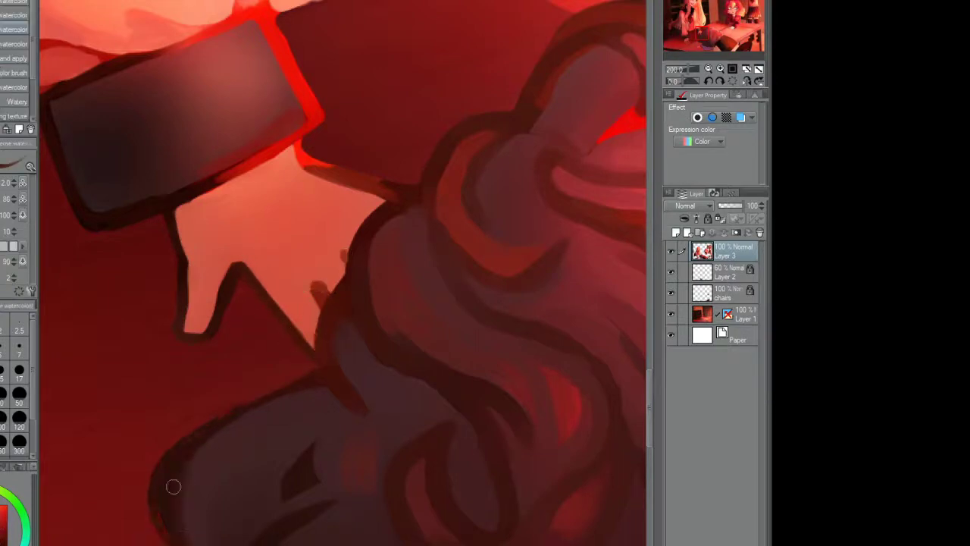
Step: Clean up the contour between thumb and fingers of the hand beside the dark hair and add small finger creases
key("ctrl+minus")
key("e")
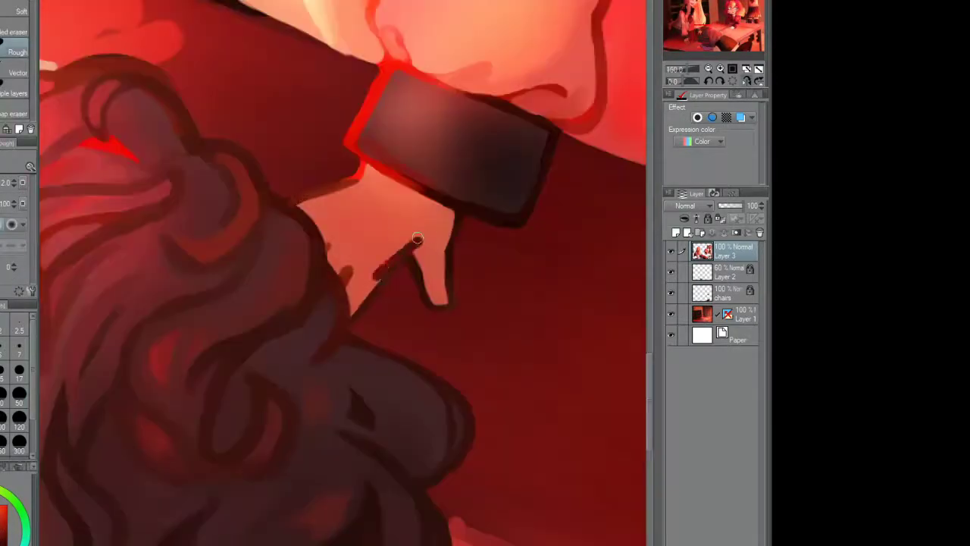
left_click_drag(417, 239, 354, 298)
key("b")
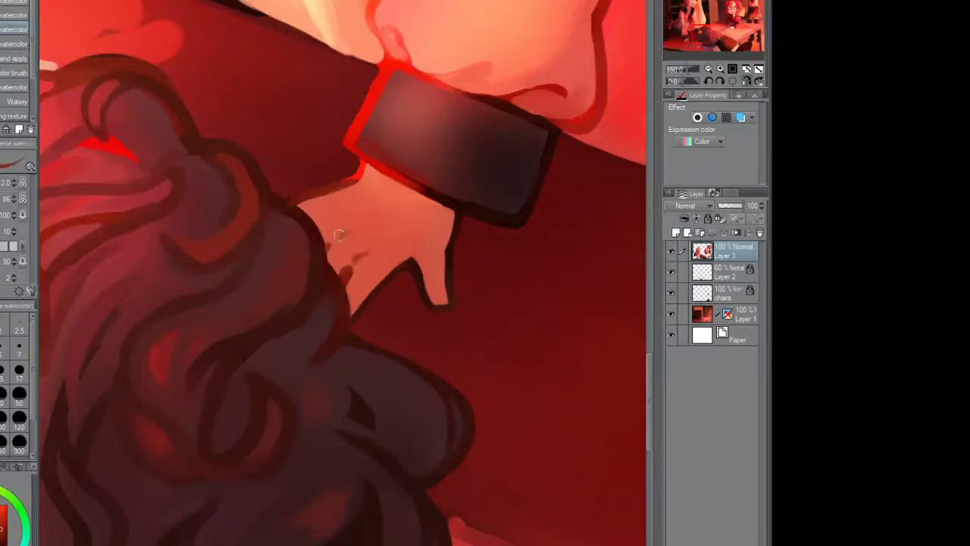
key("e")
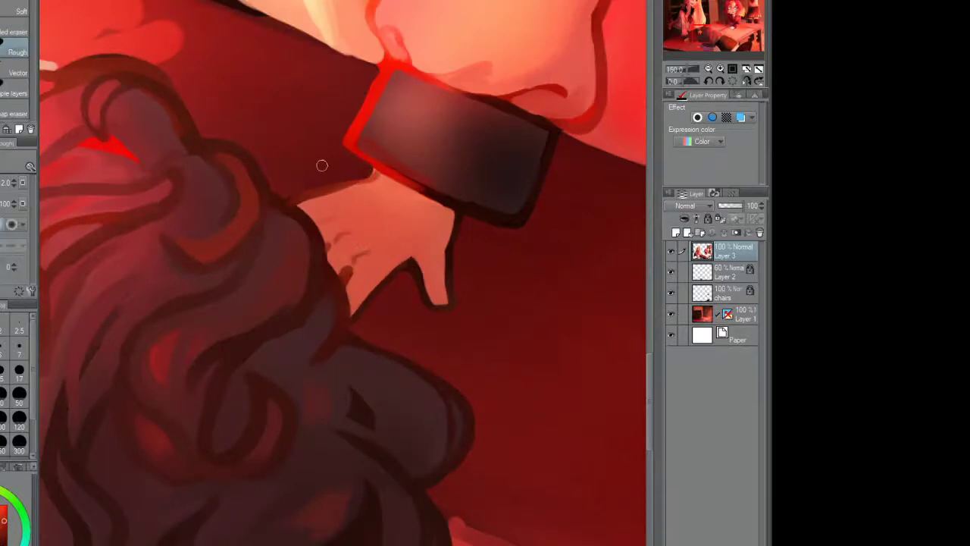
key("b")
Step: Redraw the dark outline around the thumb and outer finger of the long-haired girl's splayed hand and trim its edges
scroll(301, 205, "down", 2)
scroll(402, 260, "up", 3)
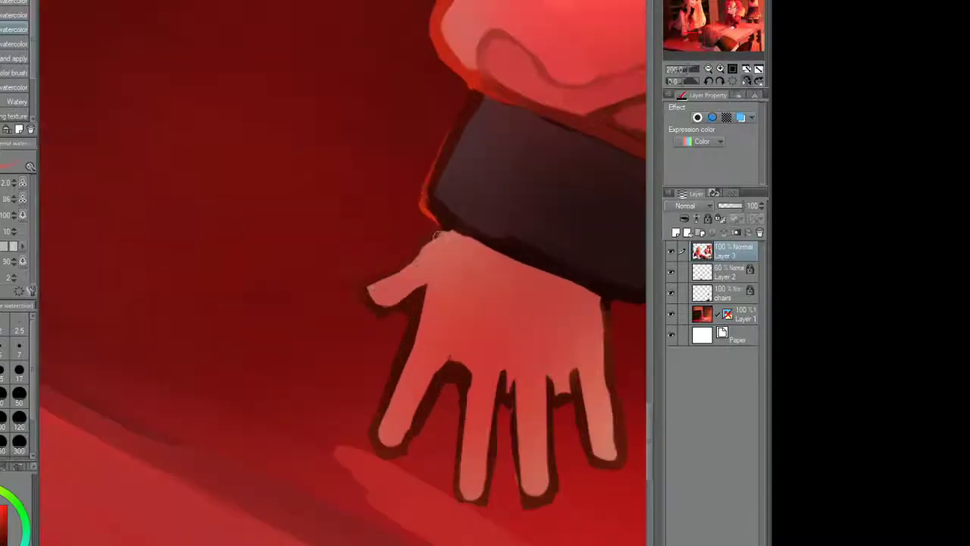
left_click_drag(403, 259, 394, 307)
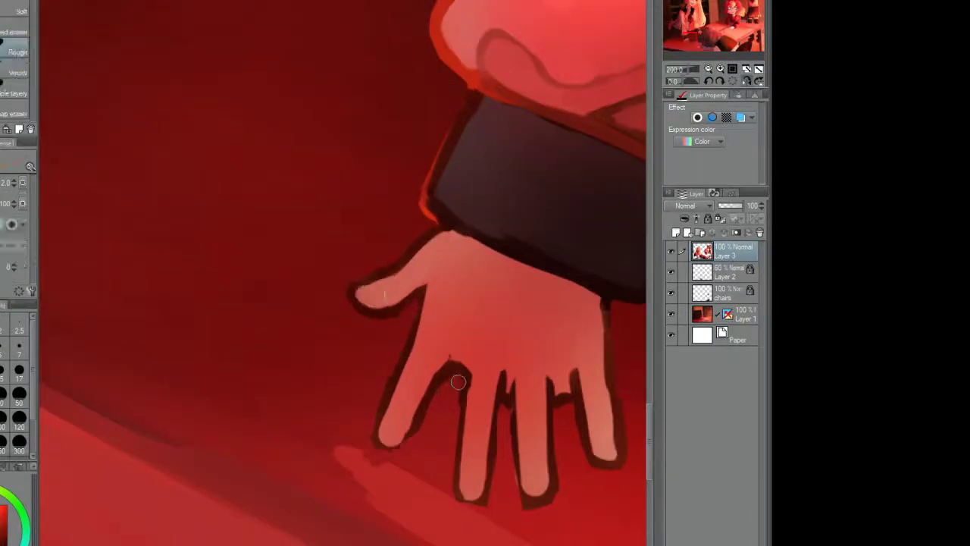
left_click_drag(379, 408, 444, 383)
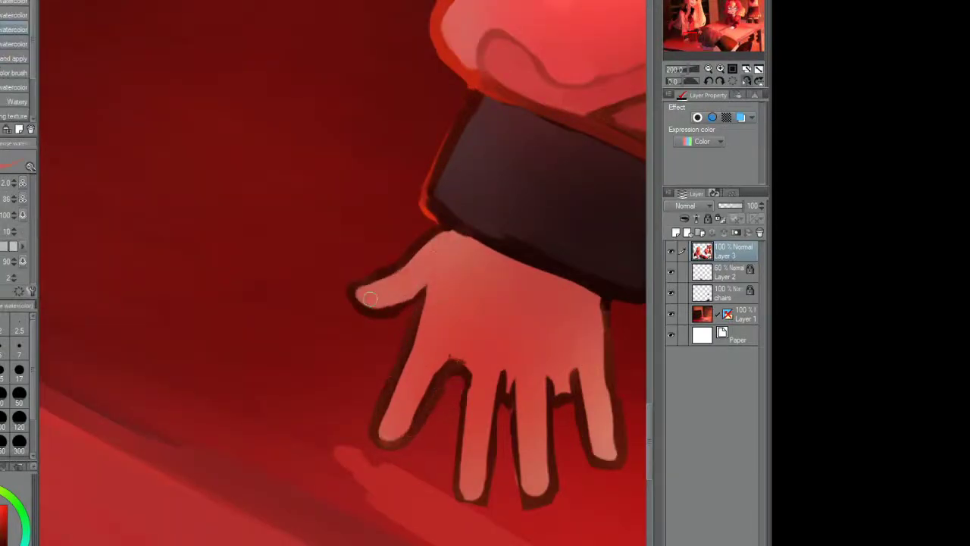
Step: Smooth and thicken the dark contours between the fingers and around the fingertips of the splayed hand
scroll(455, 303, "down", 3)
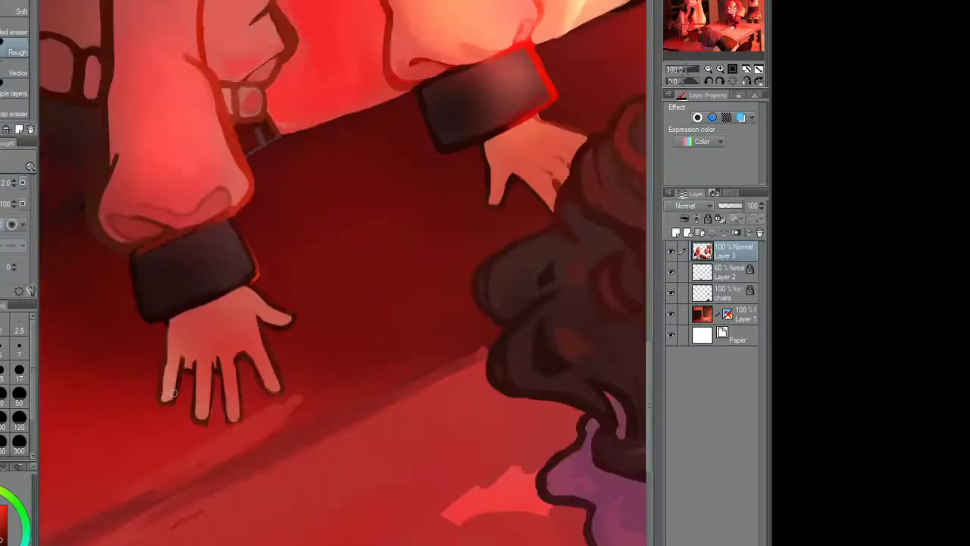
scroll(234, 240, "up", 3)
mouse_move(234, 241)
left_mouse_down()
mouse_move(220, 353)
mouse_move(247, 296)
mouse_move(284, 326)
mouse_move(300, 394)
mouse_move(336, 417)
left_mouse_up()
key("b")
left_click_drag(346, 379, 369, 281)
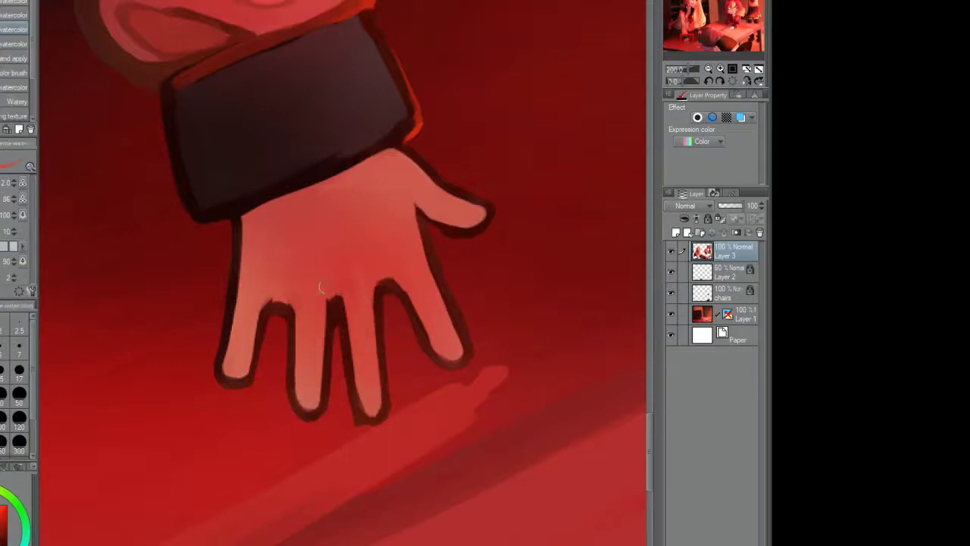
scroll(319, 285, "down", 2)
scroll(319, 285, "up", 1)
key("e")
Step: Paint thin light strands into the red-shaded hair beneath the long-haired girl's chin
scroll(319, 285, "down", 5)
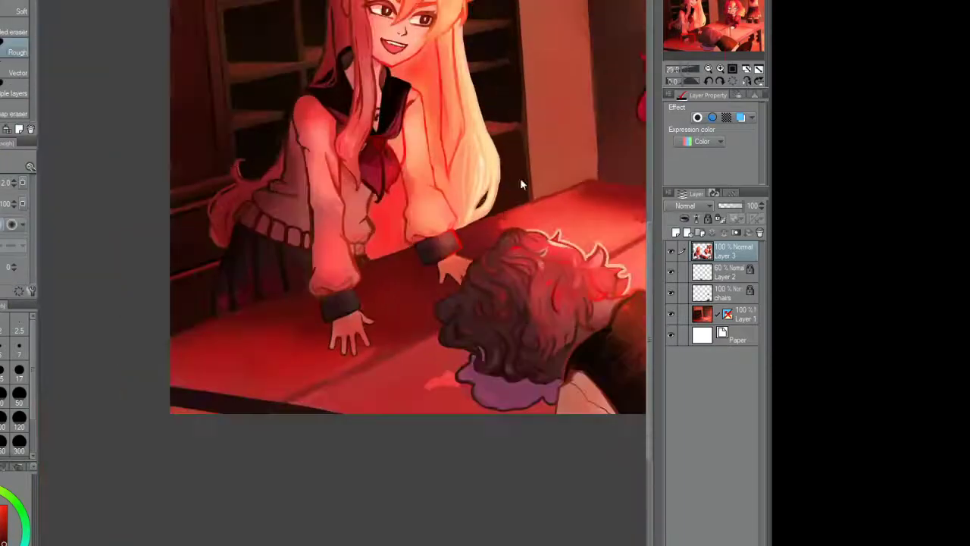
scroll(467, 137, "up", 4)
key("b")
scroll(277, 178, "up", 1)
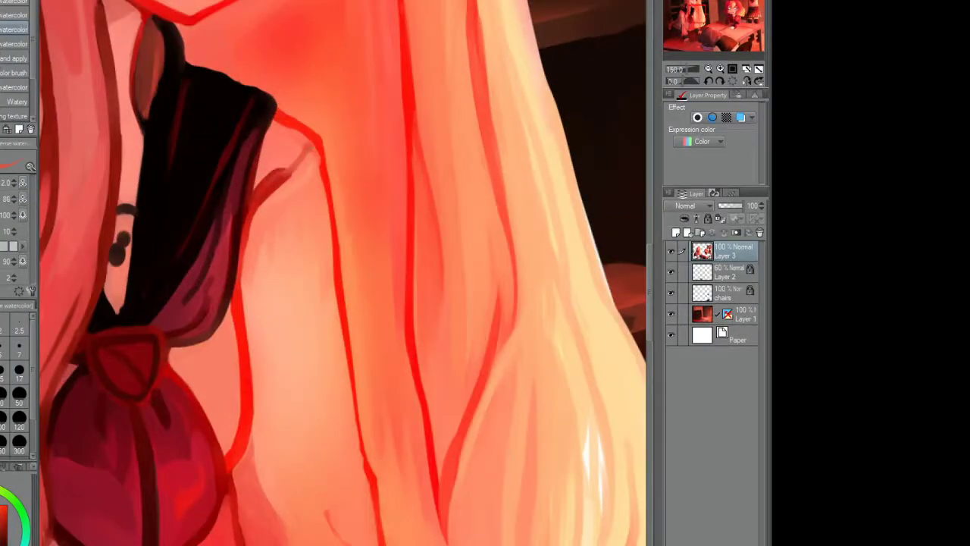
scroll(341, 273, "down", 3)
scroll(341, 272, "up", 3)
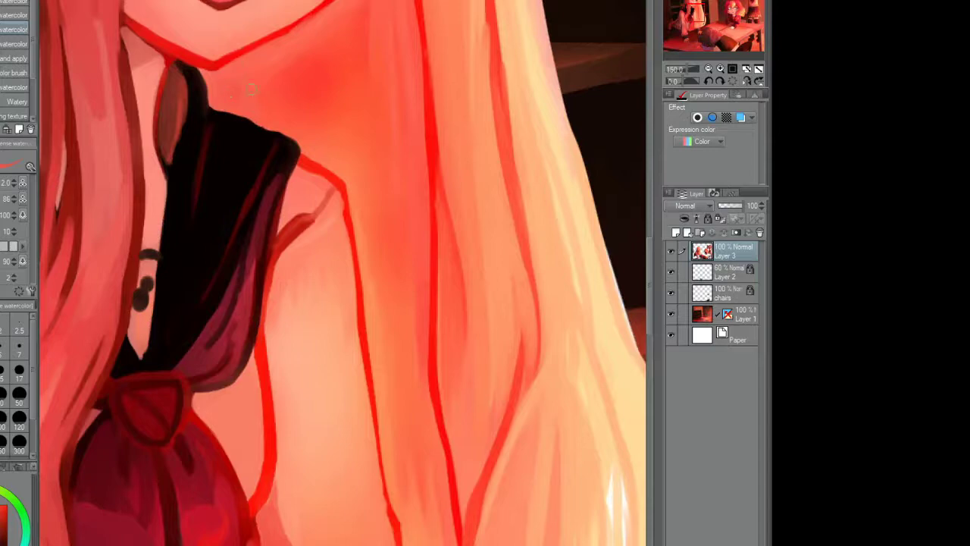
left_click_drag(318, 49, 328, 121)
left_click_drag(333, 45, 340, 98)
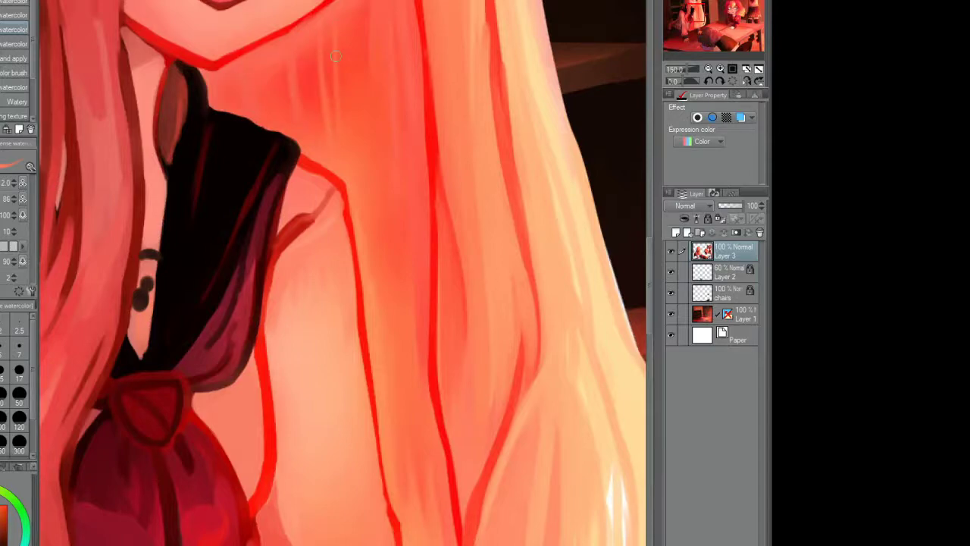
scroll(345, 134, "down", 3)
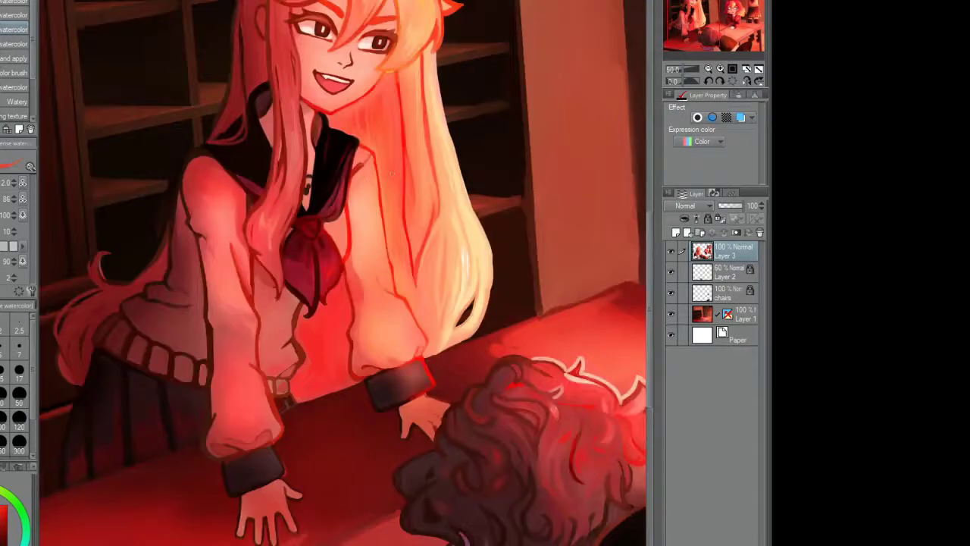
Step: Brush soft light folds onto the raised sleeve on the brightly lit side of the standing girl
scroll(341, 273, "down", 3)
scroll(454, 152, "up", 3)
scroll(455, 151, "down", 2)
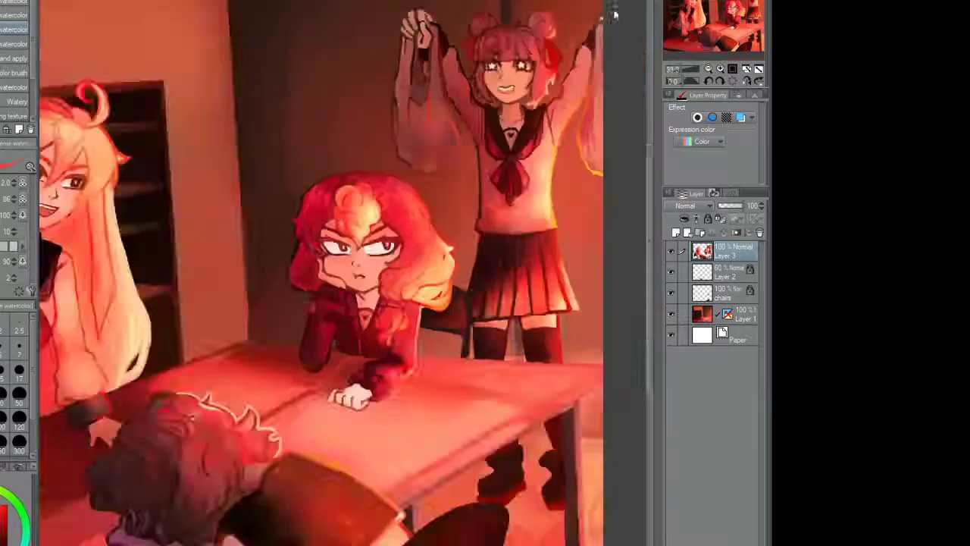
scroll(589, 68, "up", 5)
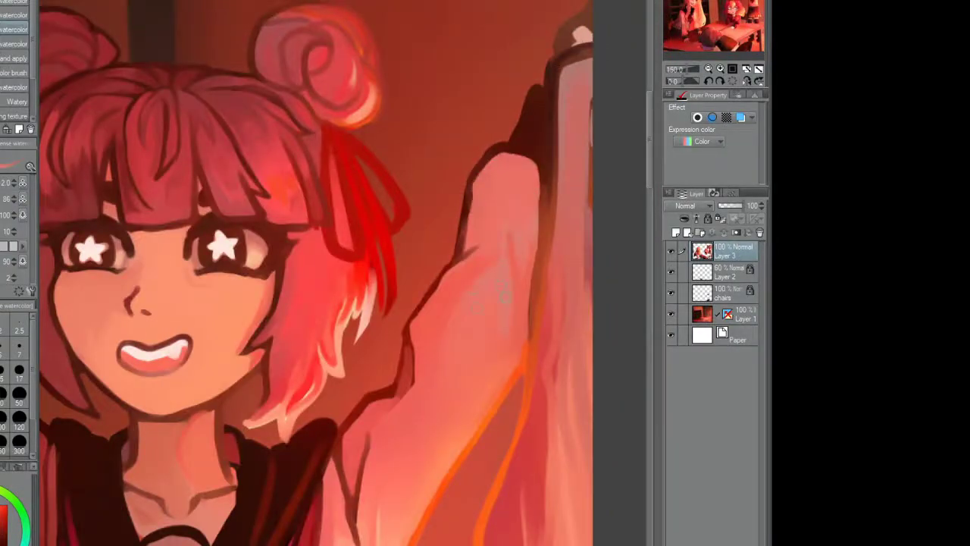
scroll(549, 86, "down", 2)
scroll(549, 85, "up", 2)
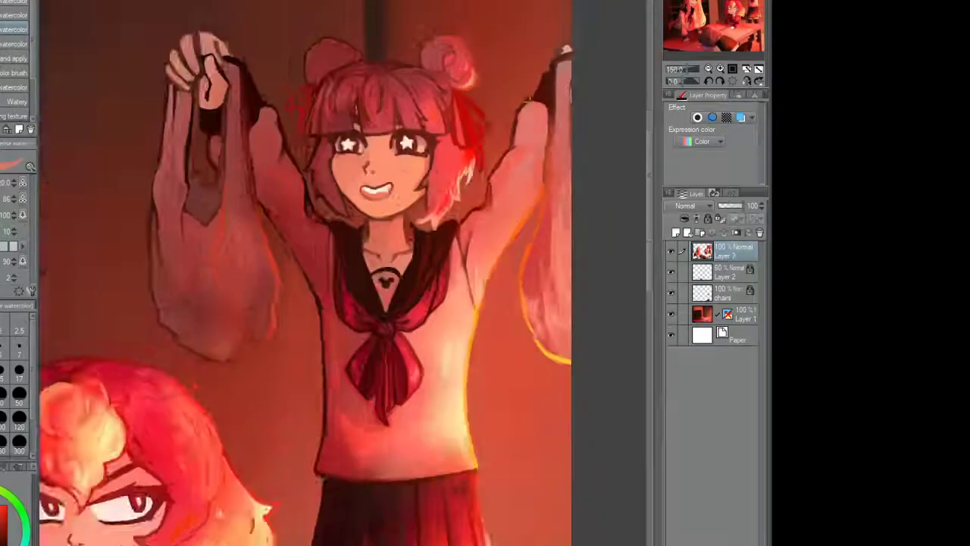
Step: Paint pale fold highlights down the lit side of the standing girl's sweater with a size 20 brush
scroll(341, 273, "down", 2)
scroll(341, 272, "up", 2)
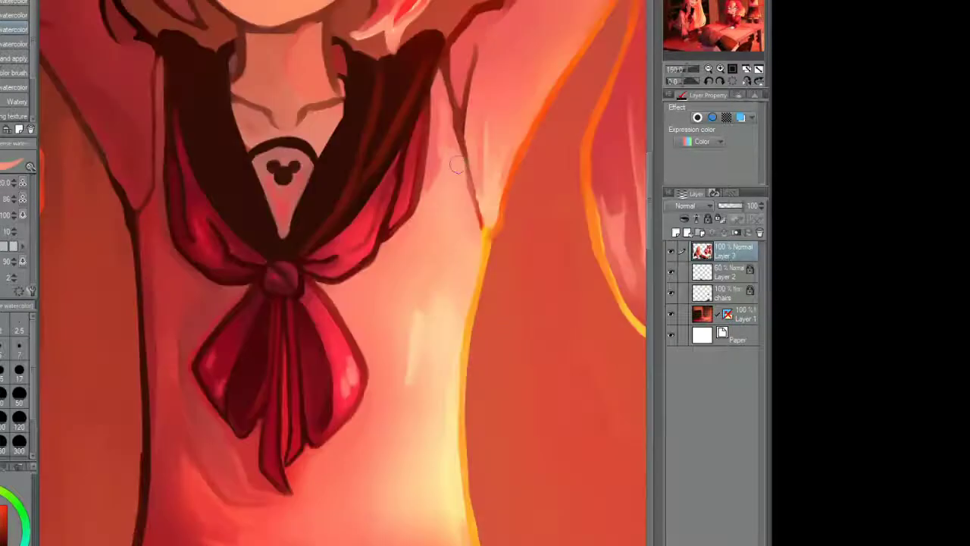
scroll(459, 220, "down", 1)
scroll(433, 201, "down", 1)
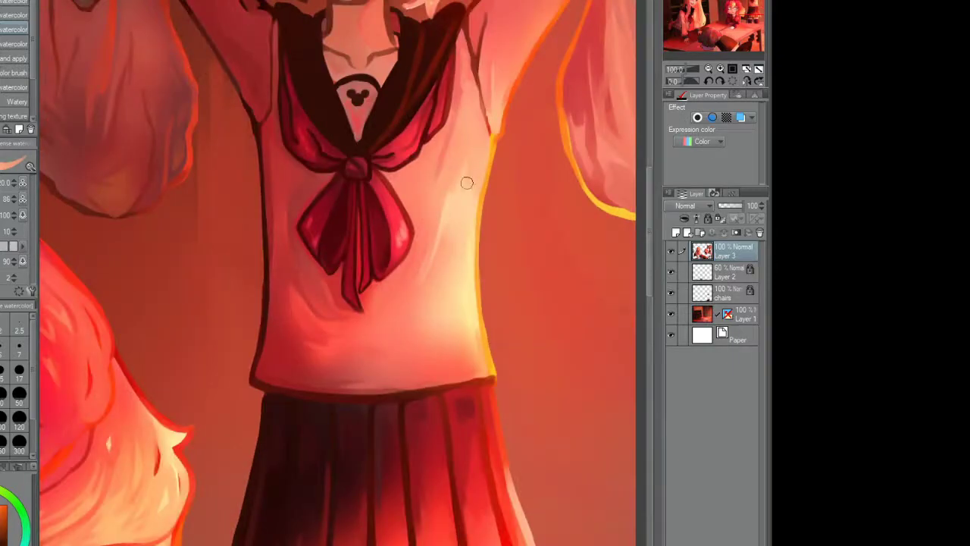
Step: Darken the outline and the gap beneath the standing girl's gripping hand on the shadow side with a size 5 brush
scroll(467, 155, "down", 3)
scroll(455, 60, "up", 4)
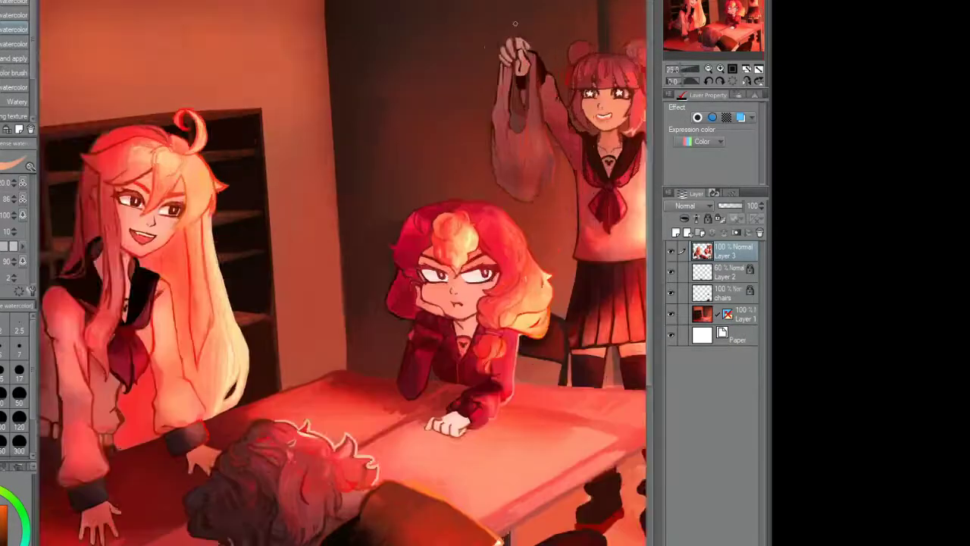
mouse_move(530, 50)
left_mouse_down()
mouse_move(513, 21)
mouse_move(510, 97)
mouse_move(523, 66)
mouse_move(497, 148)
mouse_move(514, 141)
mouse_move(522, 88)
left_mouse_up()
left_click_drag(522, 106, 504, 66)
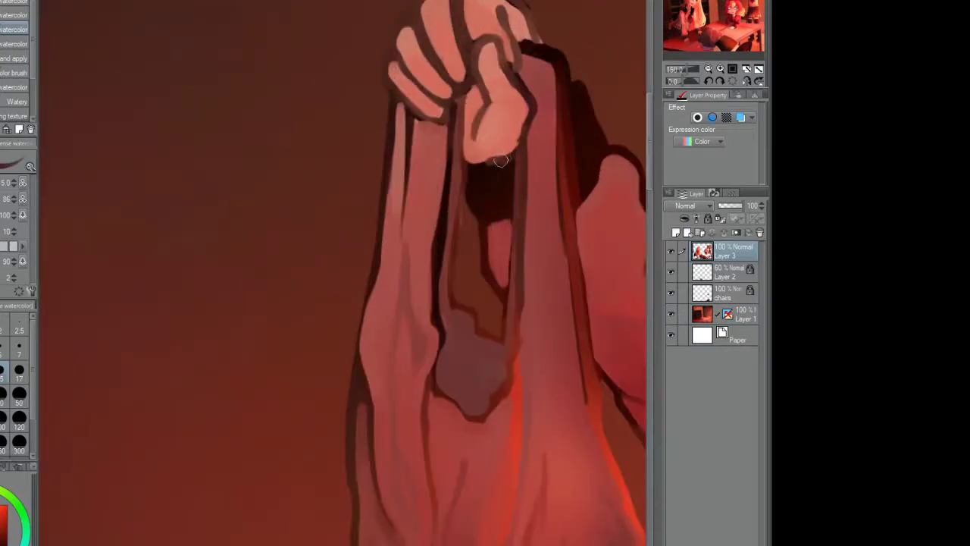
Step: Paint two parallel pink stripes across the dark cuff above the long-haired girl's splayed hand
scroll(500, 160, "down", 5)
scroll(250, 402, "up", 6)
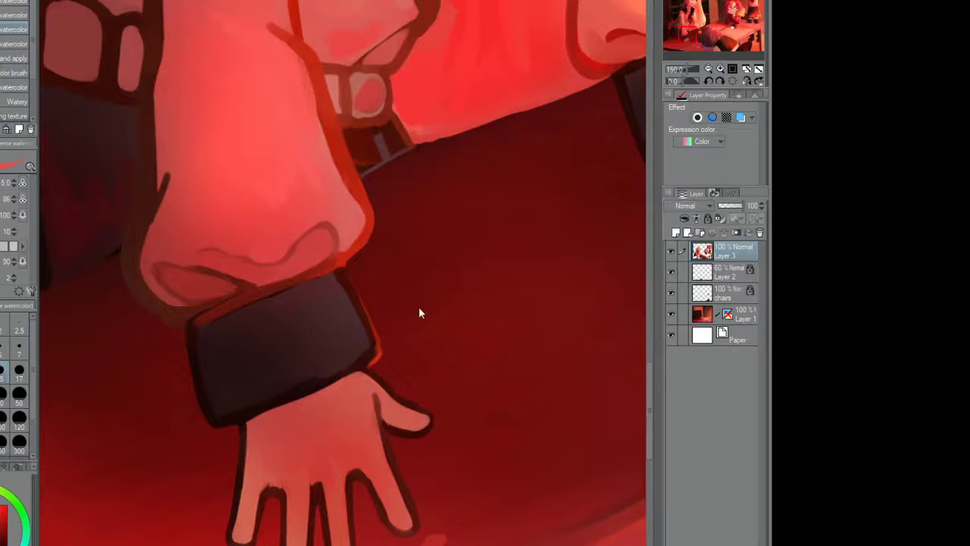
scroll(368, 281, "up", 2)
left_click_drag(403, 256, 260, 320)
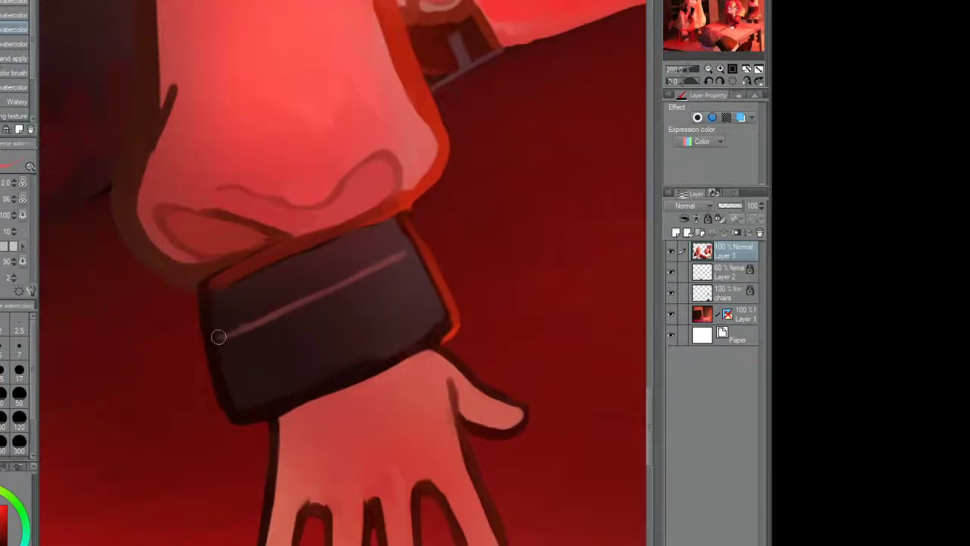
mouse_move(276, 250)
left_mouse_down()
mouse_move(412, 317)
mouse_move(440, 313)
mouse_move(464, 330)
left_mouse_up()
left_click_drag(356, 295, 469, 328)
left_click_drag(364, 356, 455, 387)
left_click_drag(343, 341, 447, 383)
left_click_drag(279, 244, 356, 277)
left_click_drag(253, 290, 427, 371)
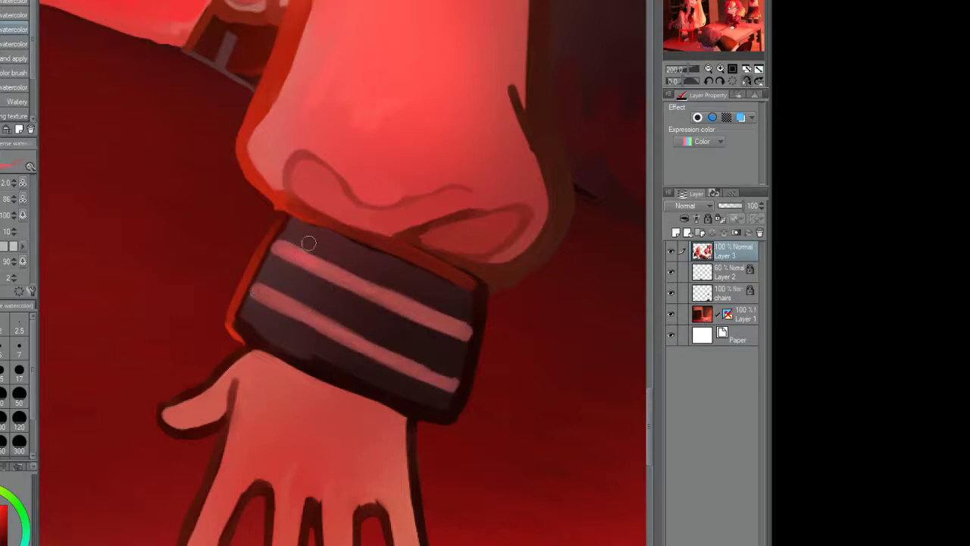
Step: Add two matching light stripes to the cuff beside the lying figure's hair and clean its edge with the eraser
scroll(309, 242, "down", 5)
scroll(378, 262, "up", 5)
mouse_move(503, 196)
left_mouse_down()
mouse_move(314, 283)
mouse_move(402, 250)
left_mouse_up()
left_click_drag(401, 251, 475, 205)
mouse_move(326, 318)
left_mouse_down()
mouse_move(509, 247)
mouse_move(314, 310)
mouse_move(500, 262)
mouse_move(464, 275)
left_mouse_up()
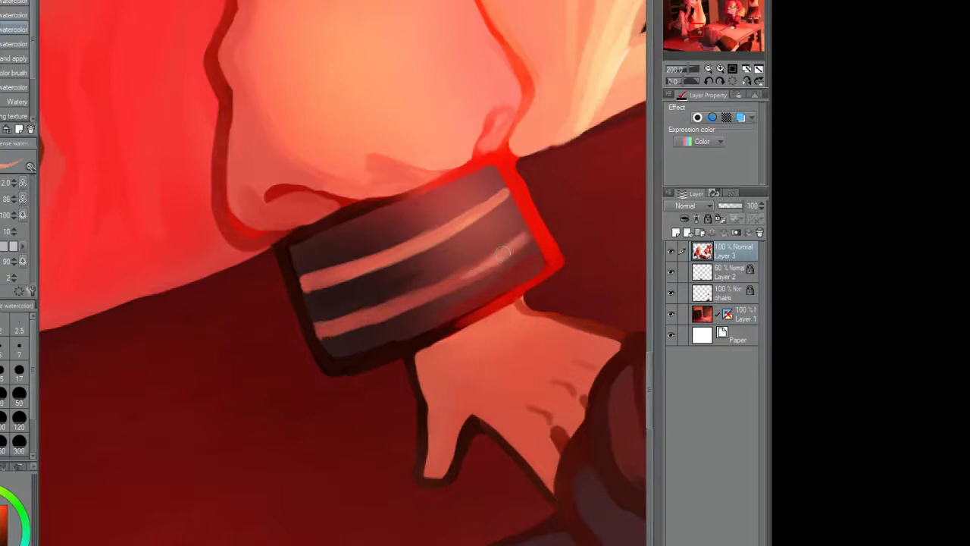
key("e")
left_click_drag(532, 304, 452, 280)
scroll(547, 303, "down", 5)
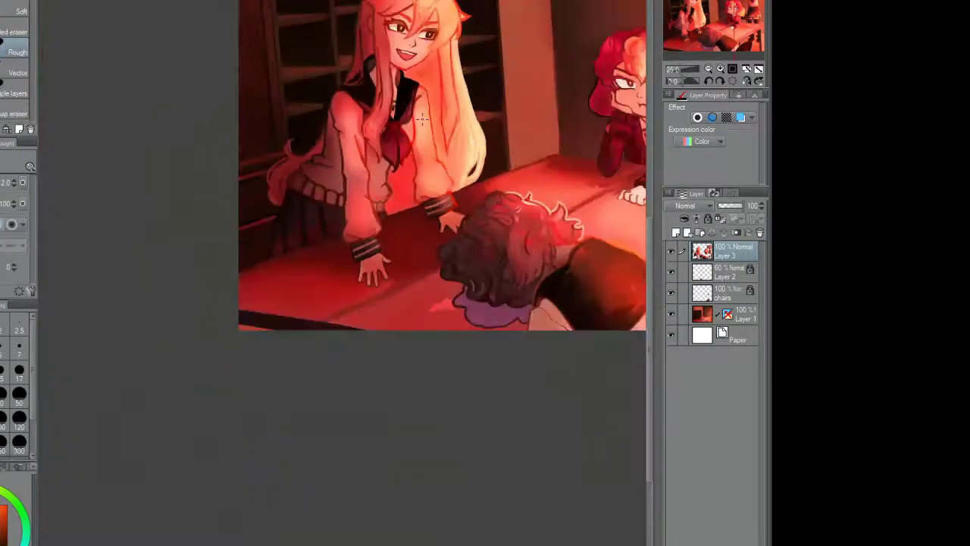
Step: Blend broader orange strands into the shaded hair between the long-haired girl's jaw and shoulder, sampling the surrounding color
scroll(394, 112, "up", 3)
key("b")
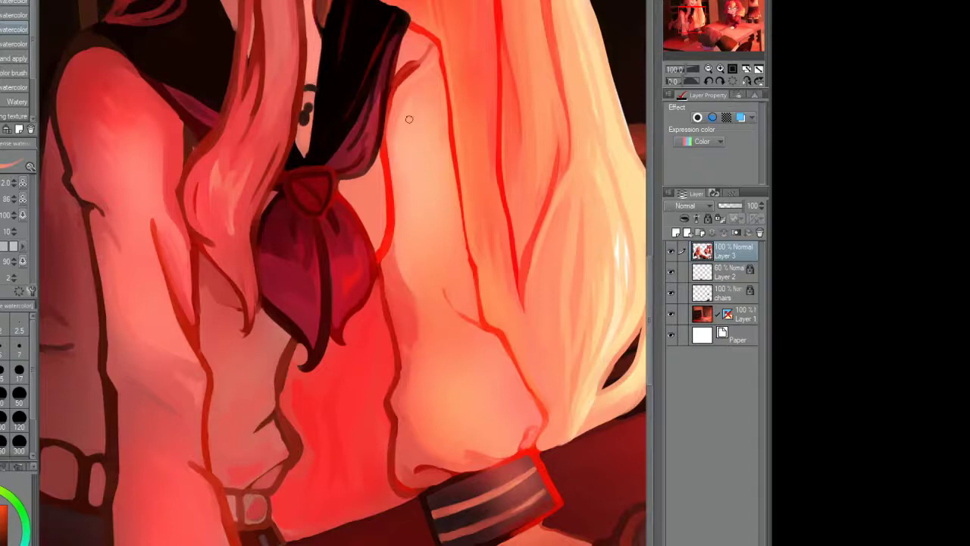
scroll(432, 86, "up", 2)
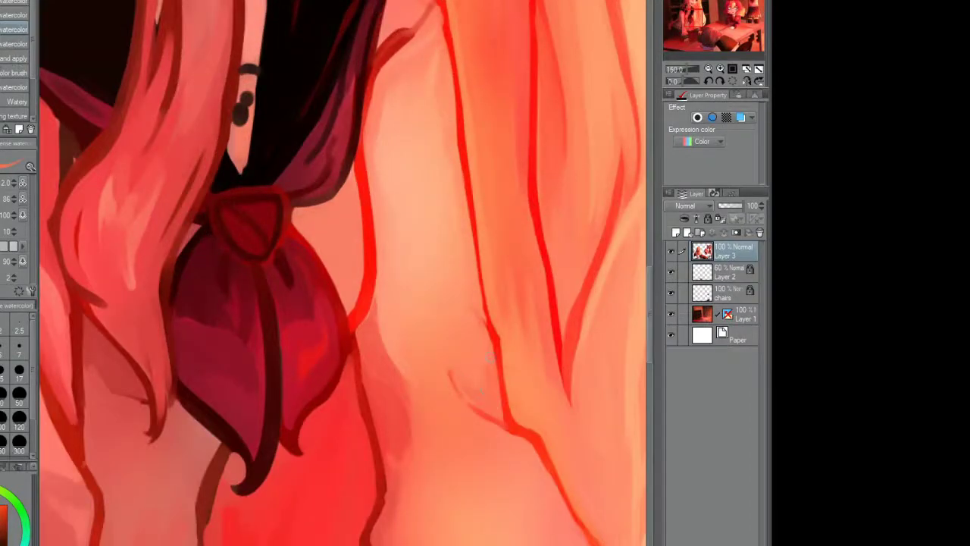
scroll(489, 337, "down", 4)
scroll(422, 370, "up", 4)
scroll(426, 341, "down", 4)
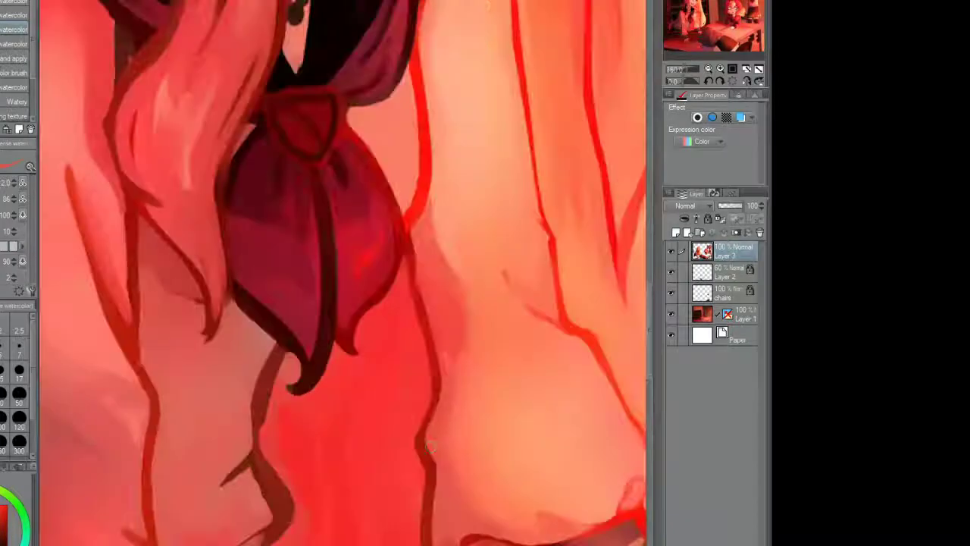
scroll(454, 365, "down", 2)
scroll(478, 108, "up", 3)
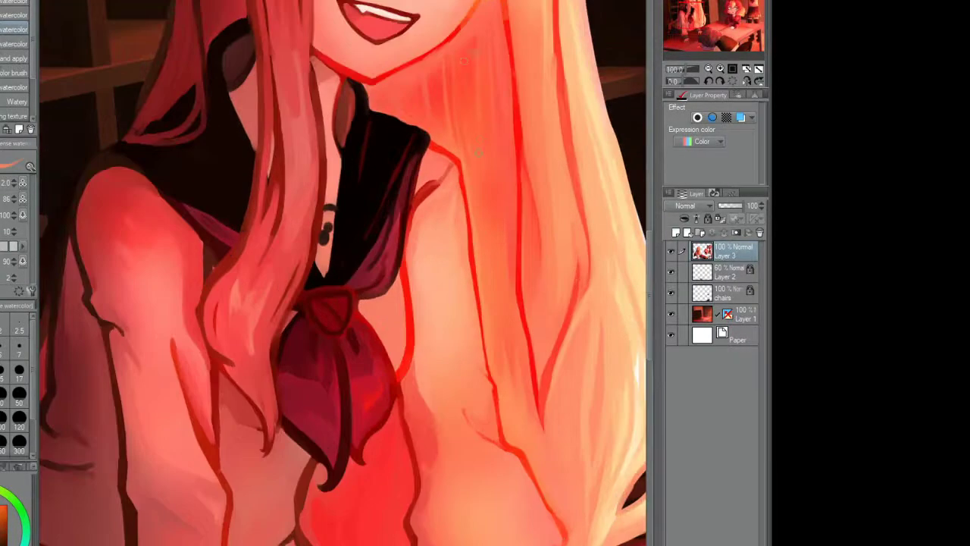
scroll(478, 108, "down", 3)
scroll(478, 116, "up", 3)
mouse_move(478, 115)
left_mouse_down()
mouse_move(491, 197)
mouse_move(477, 68)
left_mouse_up()
left_click(481, 114, "alt")
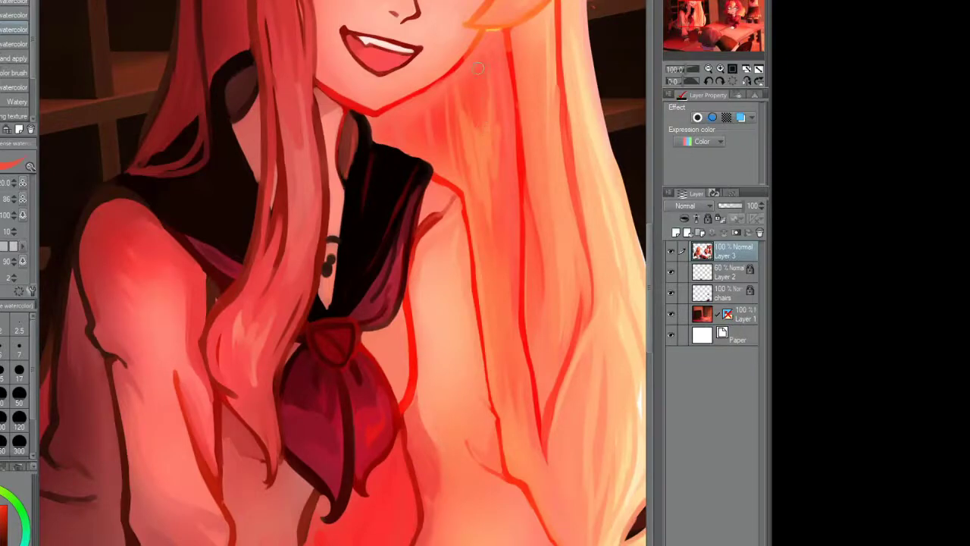
scroll(479, 238, "down", 3)
scroll(426, 300, "up", 3)
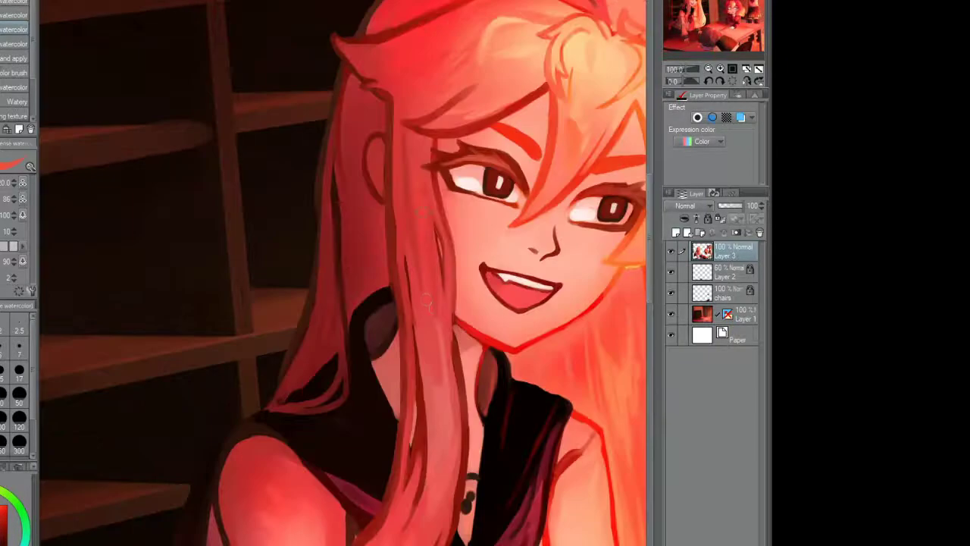
Step: Merge Layer 3 into Layer 2, check the layers' visibility, and add a new layer clipped to the merged character layer
scroll(422, 342, "down", 4)
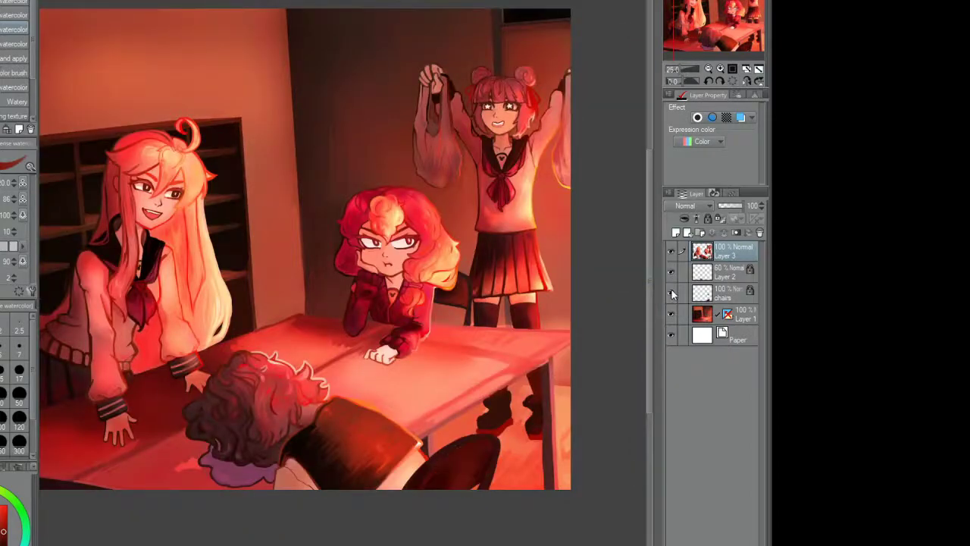
scroll(692, 37, "up", 2)
left_click(725, 233)
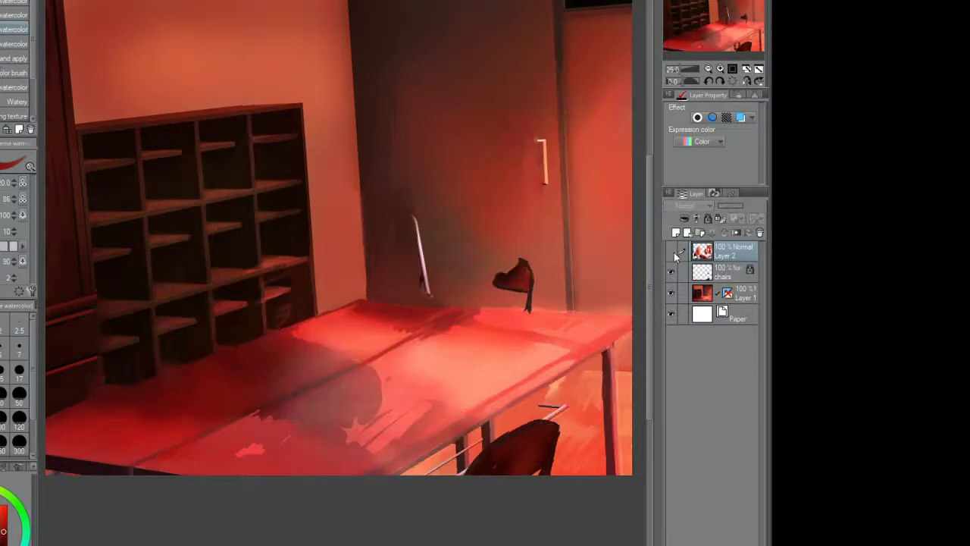
mouse_move(721, 31)
left_mouse_down()
mouse_move(735, 30)
mouse_move(724, 48)
mouse_move(702, 25)
mouse_move(704, 9)
mouse_move(724, 7)
left_mouse_up()
left_click(672, 292)
left_click(671, 291)
left_click(676, 232)
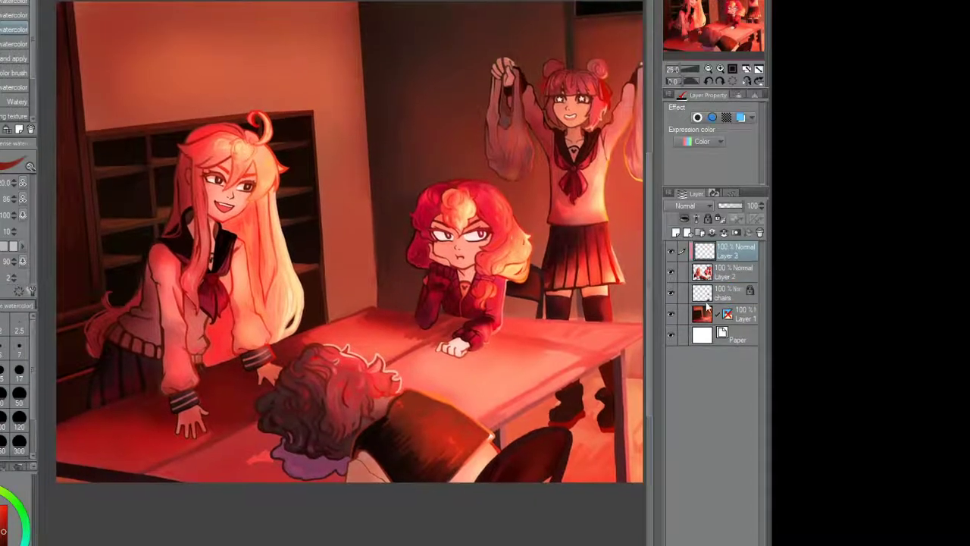
Step: Try soft airbrush strokes over the standing girl on the new layer in Overlay mode, and undo them
scroll(372, 129, "up", 5)
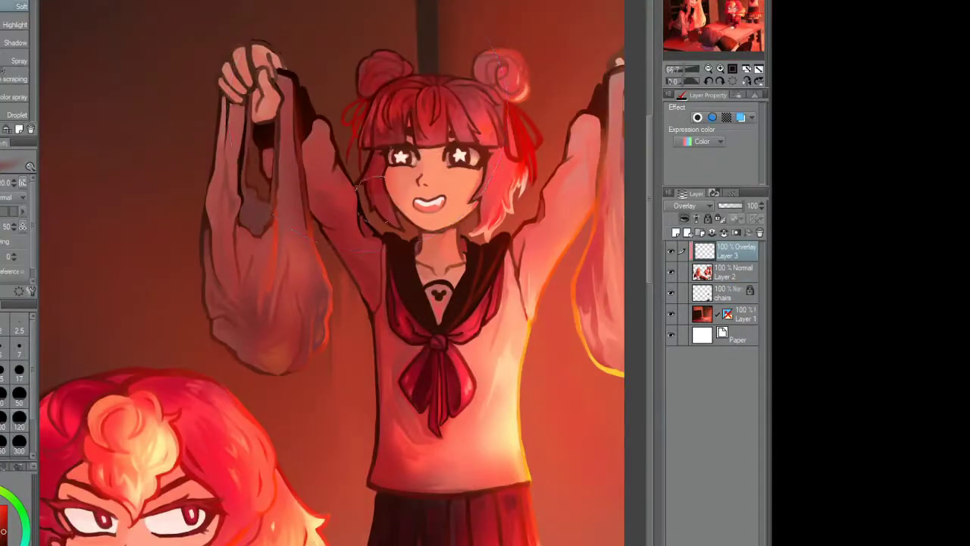
key("ctrl+z")
key("ctrl+y")
scroll(361, 79, "up", 3)
left_click_drag(379, 243, 417, 257)
left_click_drag(493, 232, 523, 250)
key("ctrl+z")
key("ctrl+z")
Step: Set the new layer to Multiply and shade the top of the standing girl's hair with the soft airbrush
left_click(691, 205)
left_click(701, 250)
mouse_move(390, 58)
left_mouse_down()
mouse_move(363, 145)
mouse_move(508, 117)
mouse_move(380, 180)
mouse_move(488, 91)
left_mouse_up()
scroll(564, 30, "down", 1)
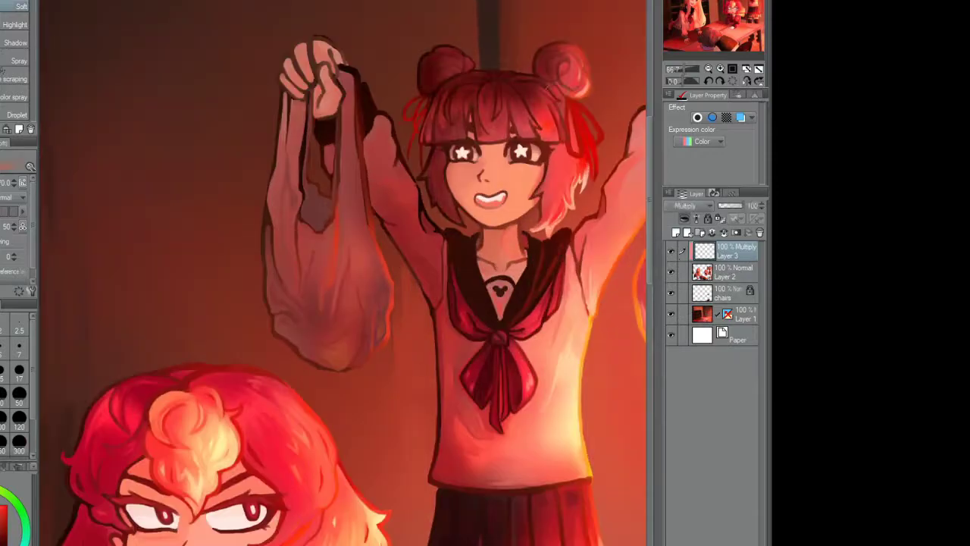
Step: Change the new shading layer's blending mode to Overlay
left_click(692, 206)
left_click(694, 356)
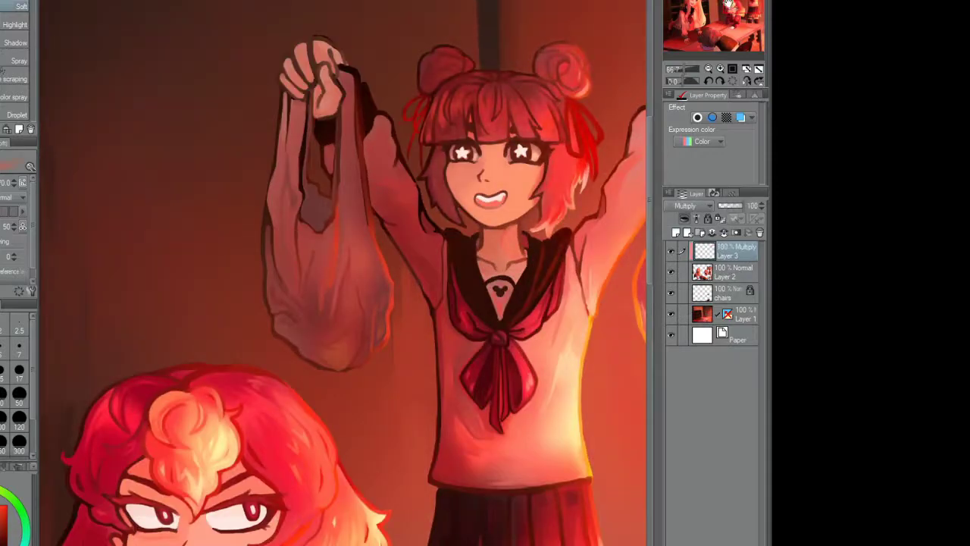
scroll(336, 46, "down", 2)
scroll(337, 45, "up", 1)
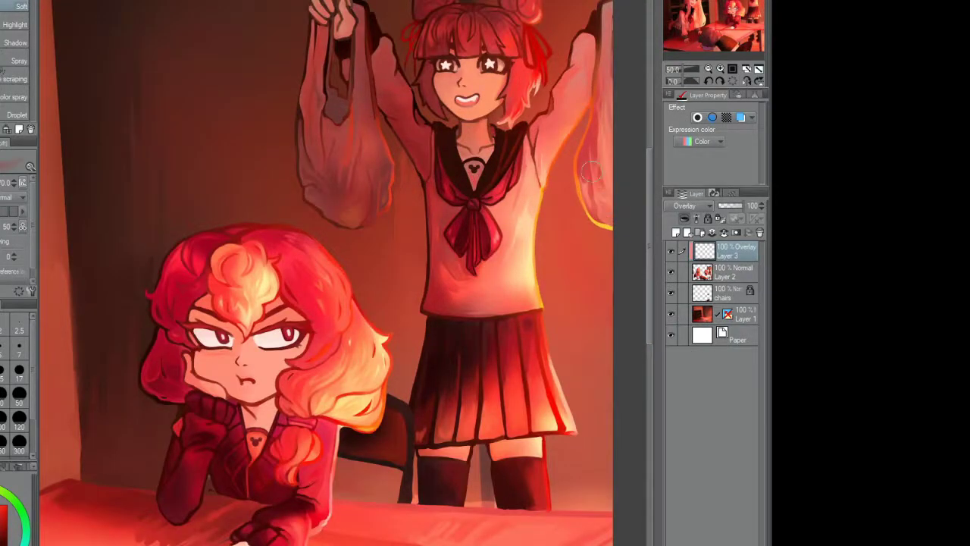
Step: Toggle the clipped Overlay layer's visibility to compare the standing girl with and without its shading
scroll(637, 96, "up", 1)
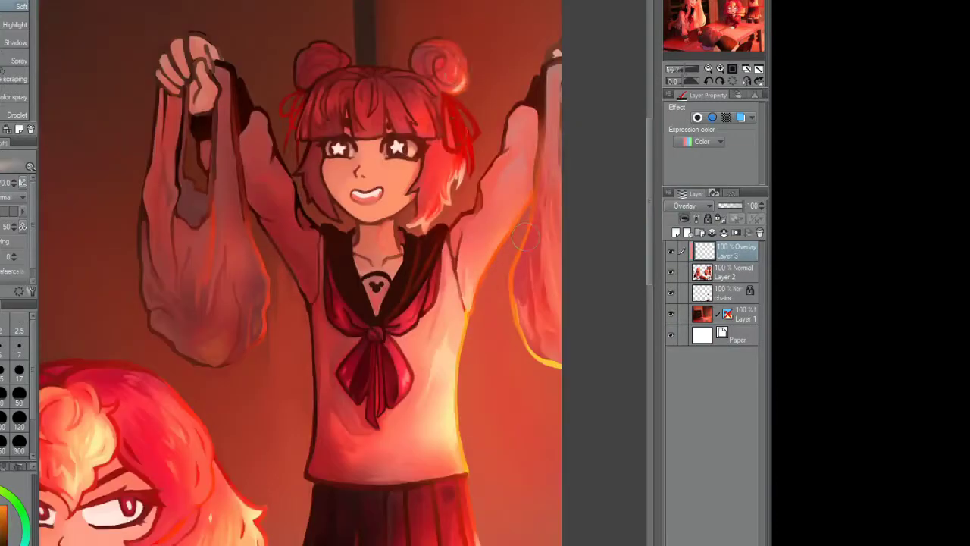
left_click(671, 251)
left_click(671, 251)
left_click(671, 251)
left_click(671, 251)
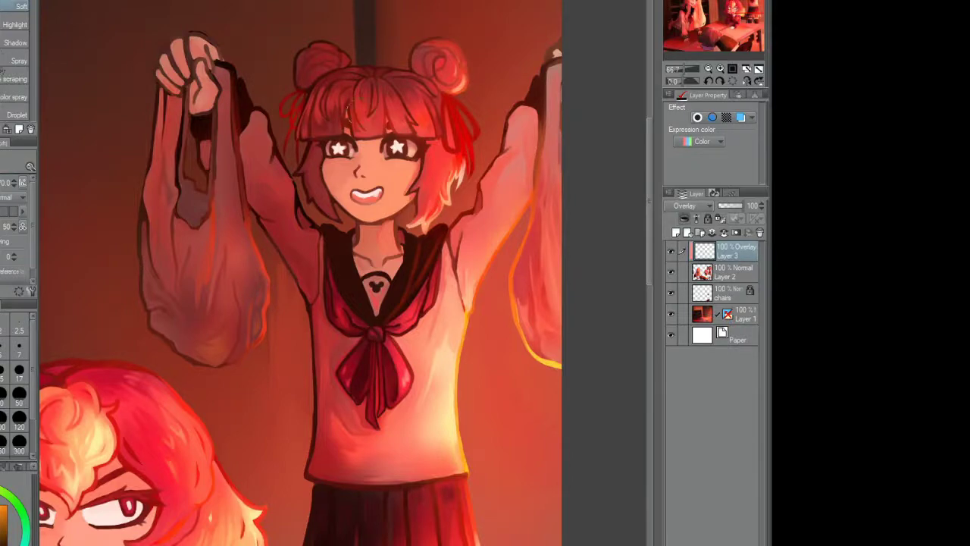
Step: Set the clipped shading layer to Darken at 71% opacity and merge it into Layer 2
left_click_drag(741, 8, 738, 25)
scroll(733, 15, "down", 1)
mouse_move(374, 411)
left_mouse_down()
mouse_move(318, 386)
mouse_move(338, 417)
mouse_move(345, 390)
left_mouse_up()
left_click_drag(741, 206, 734, 206)
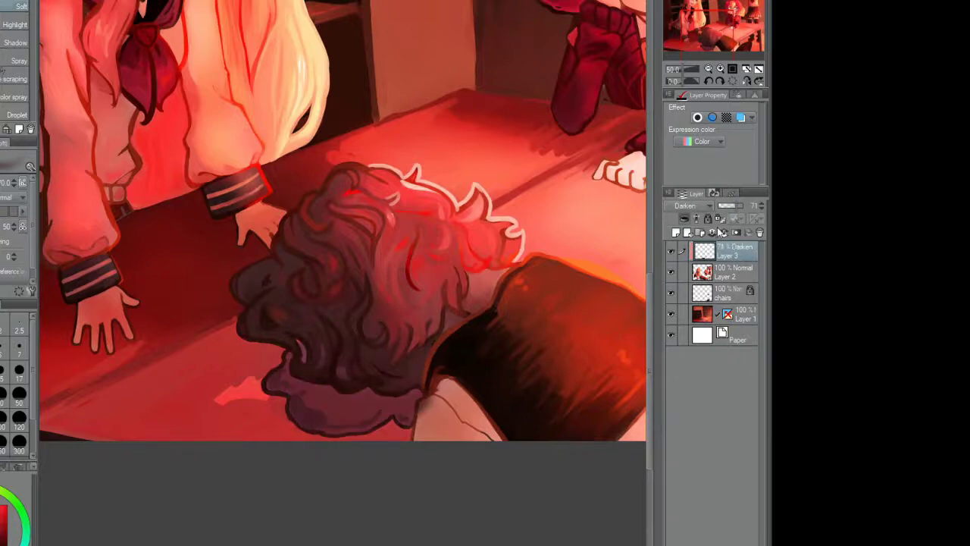
scroll(697, 49, "down", 2)
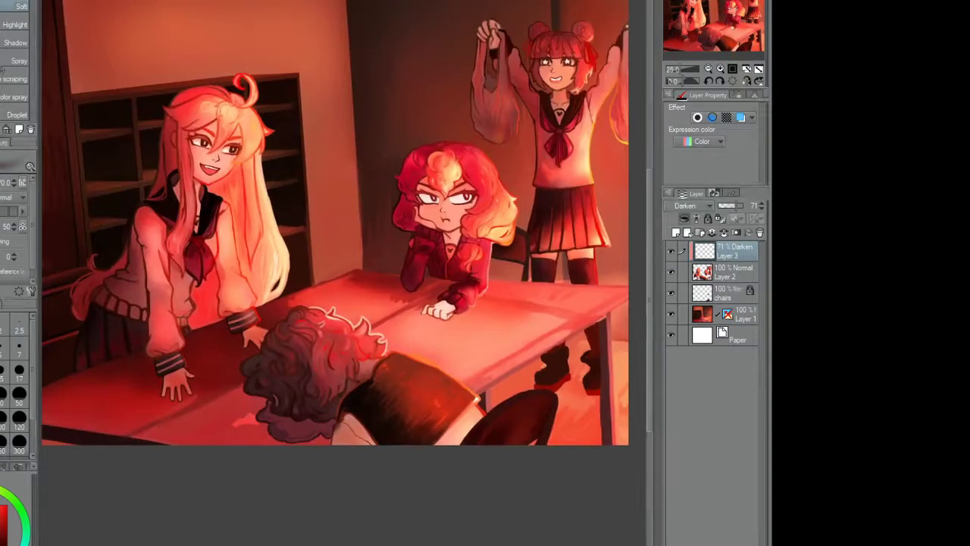
scroll(697, 49, "up", 2)
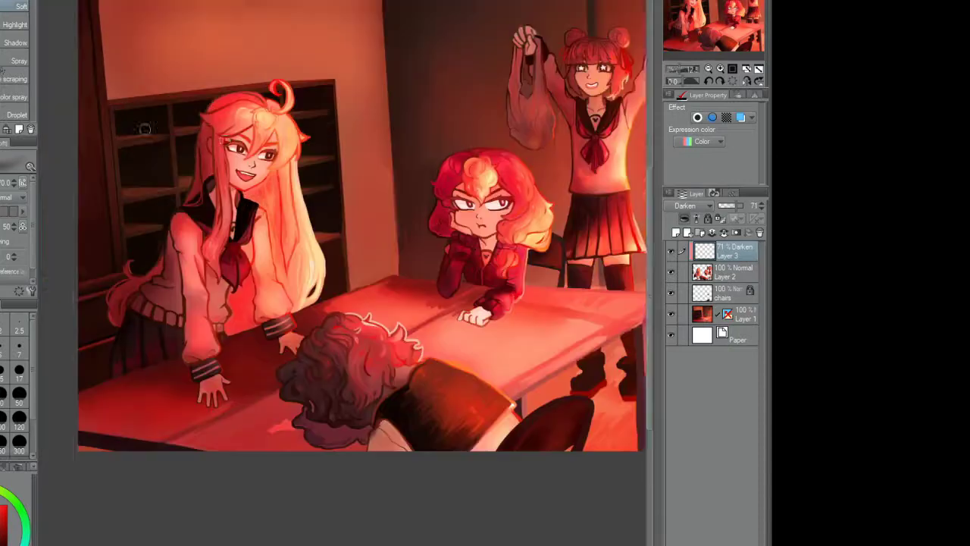
key("ctrl+e")
Step: Shade the ribbed hem sections of the long-haired girl's sweater with the watercolor brush
key("b")
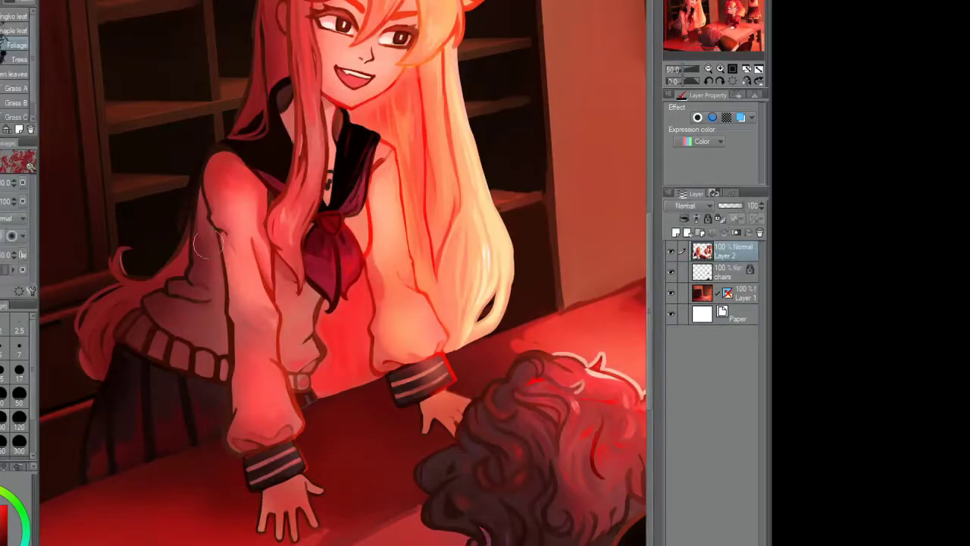
key("b")
scroll(183, 309, "up", 1)
scroll(180, 306, "up", 1)
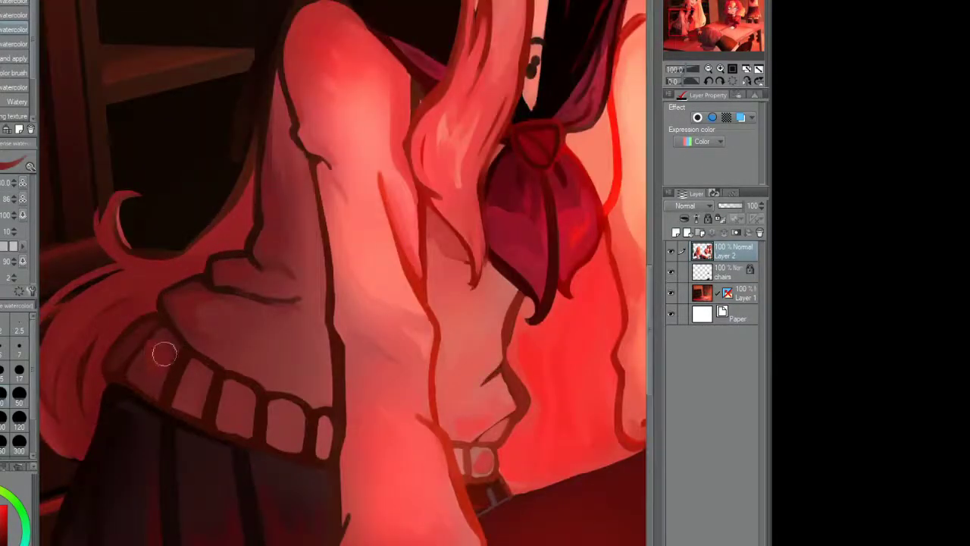
scroll(198, 383, "down", 1)
scroll(201, 349, "up", 2)
mouse_move(205, 357)
left_mouse_down()
mouse_move(209, 329)
mouse_move(248, 329)
mouse_move(272, 342)
mouse_move(174, 244)
left_mouse_up()
mouse_move(138, 363)
left_mouse_down()
mouse_move(297, 438)
mouse_move(266, 390)
left_mouse_up()
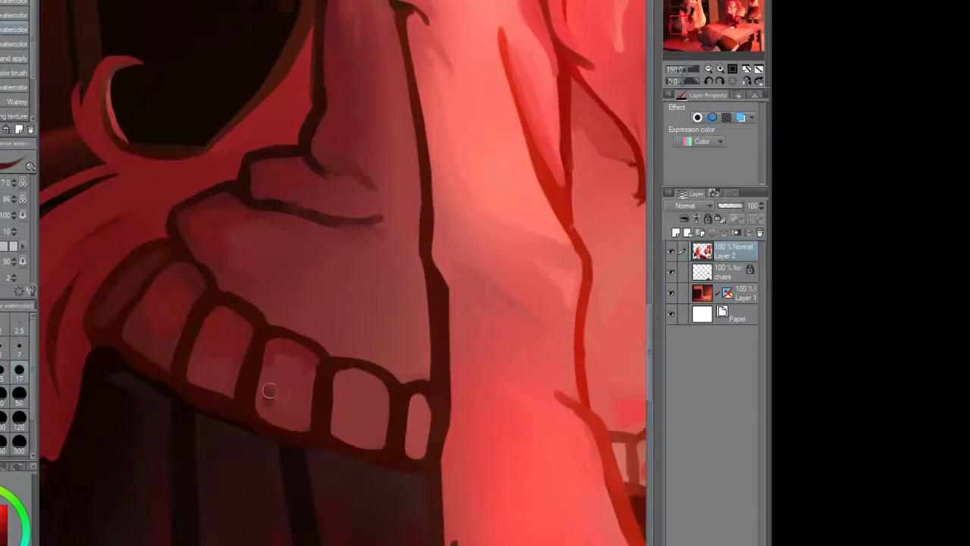
mouse_move(332, 363)
left_mouse_down()
mouse_move(351, 460)
mouse_move(340, 417)
mouse_move(351, 377)
mouse_move(383, 370)
mouse_move(421, 396)
mouse_move(406, 457)
mouse_move(375, 427)
mouse_move(343, 415)
mouse_move(378, 413)
left_mouse_up()
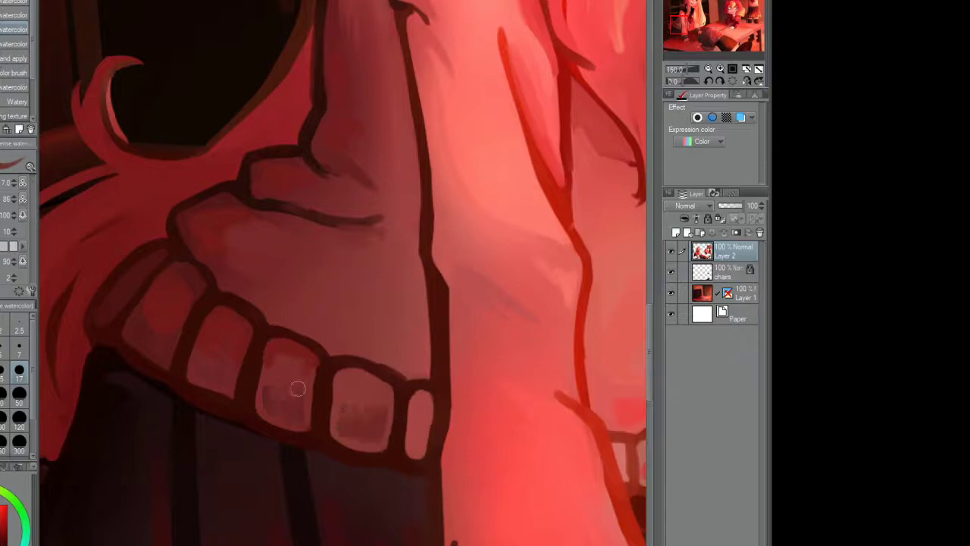
Step: Try a watercolor stroke along the long-haired girl's wrist below the cuff, and undo it
scroll(275, 395, "down", 8)
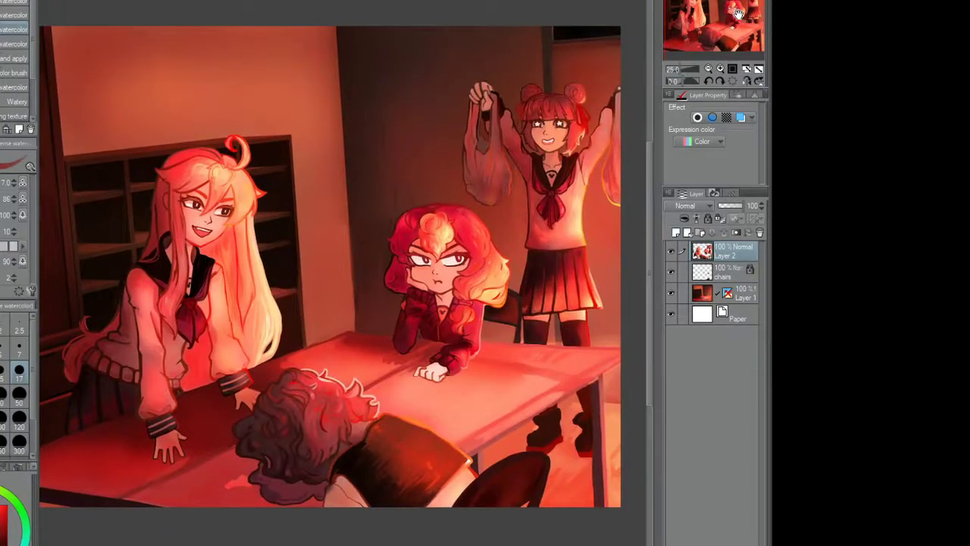
scroll(136, 447, "up", 1)
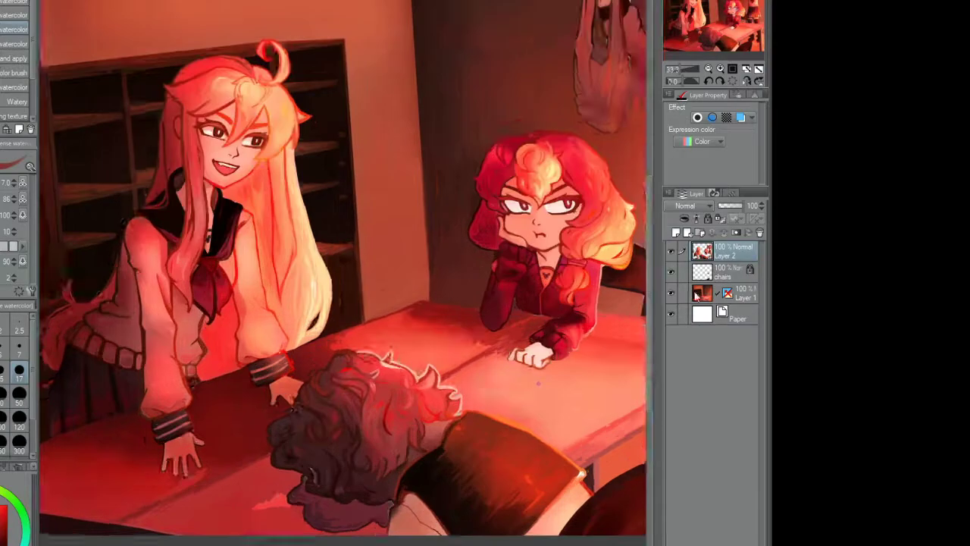
scroll(159, 458, "up", 5)
left_click_drag(213, 344, 276, 322)
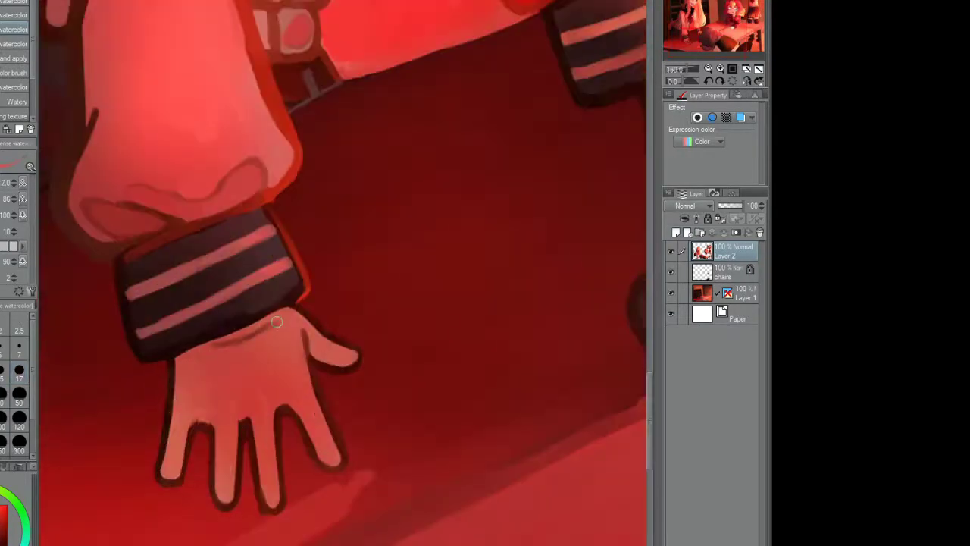
key("ctrl+z")
scroll(257, 339, "down", 8)
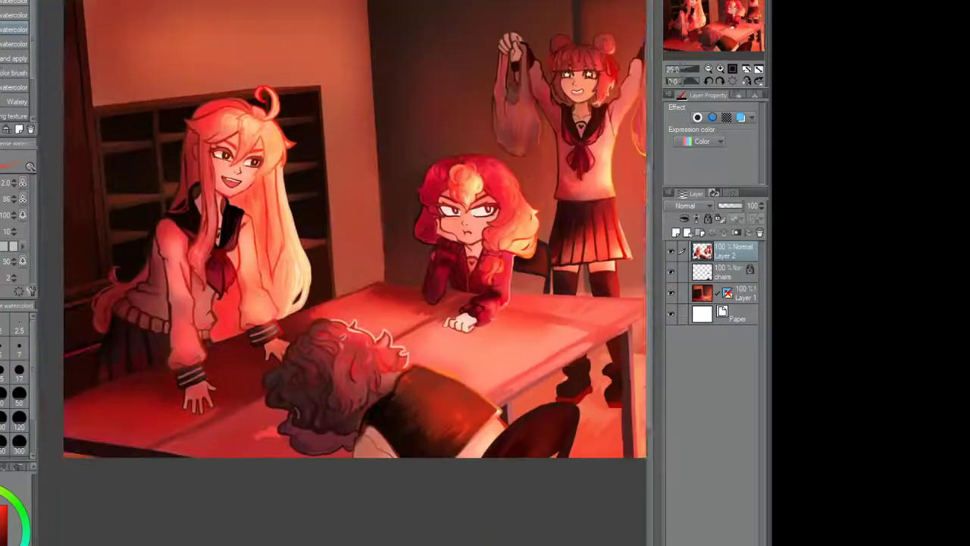
Step: Airbrush red light onto the lying girl's hair on a new clipped Overlay layer and merge it into Layer 2
left_click(674, 233)
key("b")
mouse_move(273, 424)
left_mouse_down()
mouse_move(324, 453)
mouse_move(286, 379)
mouse_move(293, 413)
left_mouse_up()
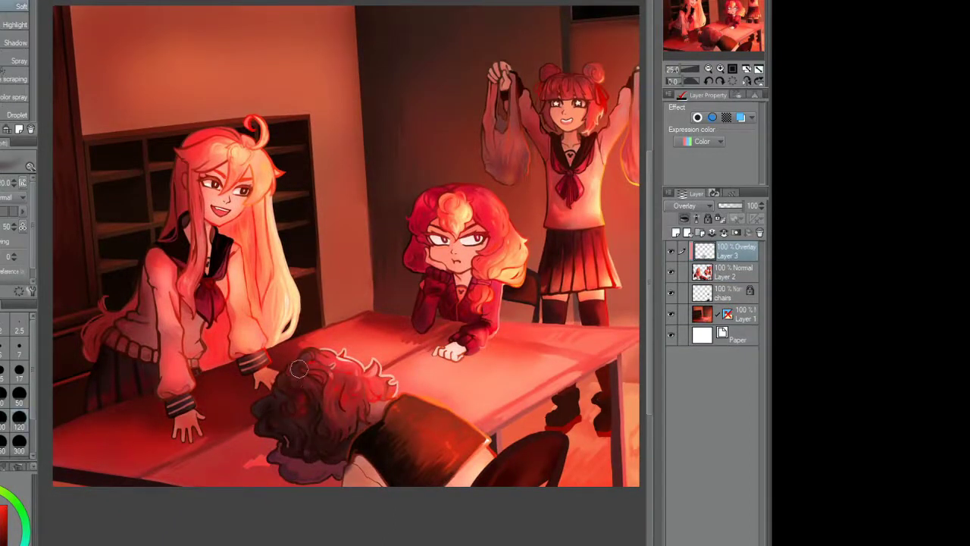
scroll(358, 390, "up", 2)
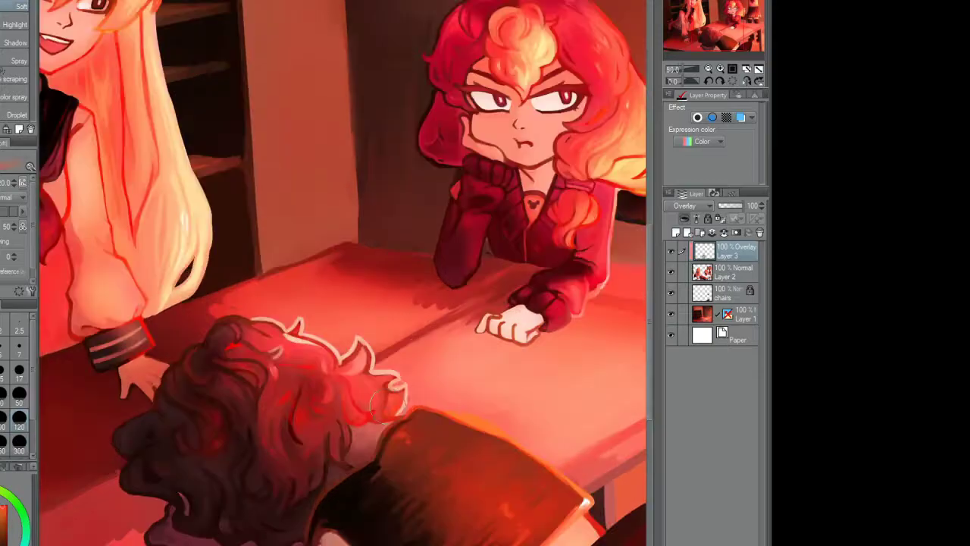
scroll(311, 391, "down", 3)
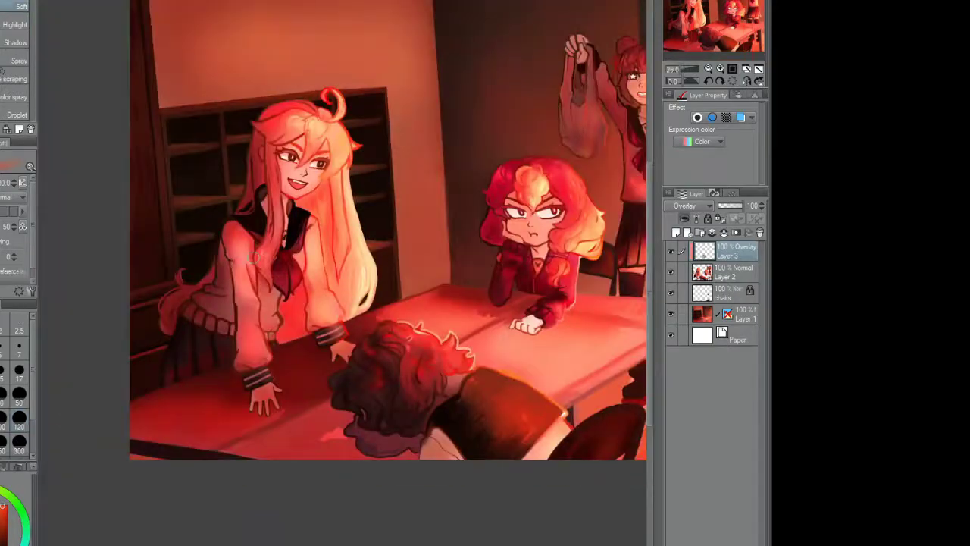
scroll(303, 387, "up", 2)
mouse_move(298, 385)
left_mouse_down()
mouse_move(246, 360)
mouse_move(319, 402)
mouse_move(293, 313)
left_mouse_up()
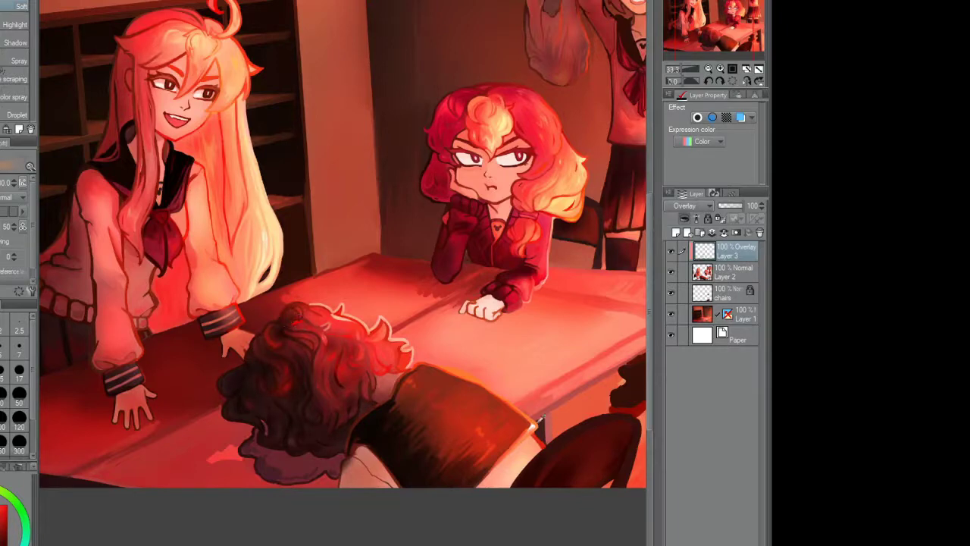
scroll(326, 344, "down", 1)
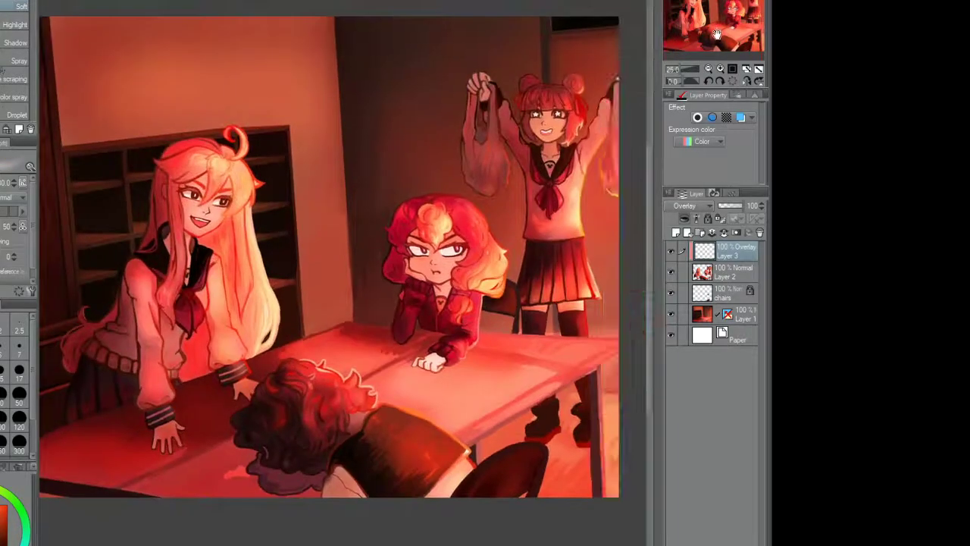
key("h")
key("h")
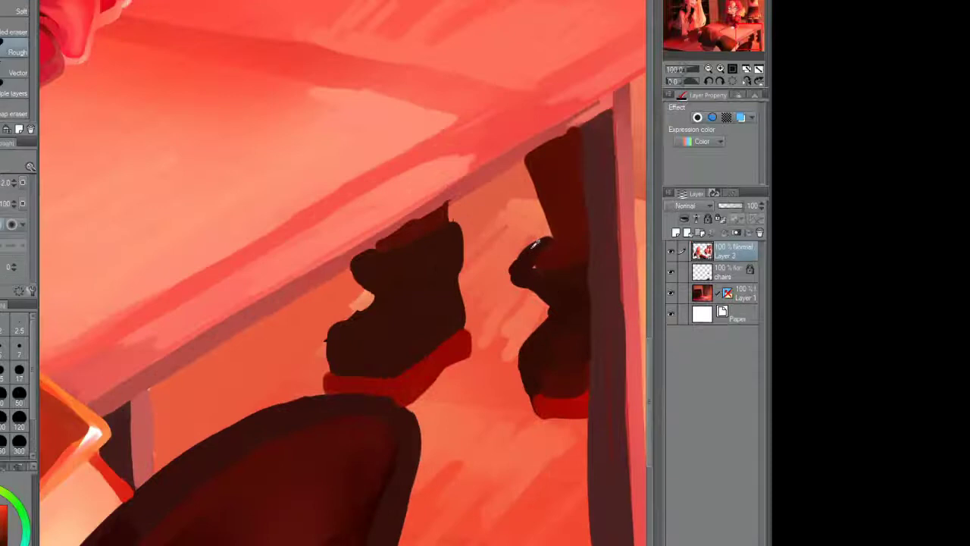
Step: Clean up the outlines of the standing girl's legs and boots under the table with the Rough eraser
mouse_move(546, 260)
left_mouse_down()
mouse_move(518, 275)
mouse_move(555, 320)
mouse_move(531, 407)
mouse_move(585, 415)
mouse_move(541, 418)
mouse_move(553, 313)
mouse_move(525, 368)
mouse_move(526, 403)
left_mouse_up()
mouse_move(526, 161)
left_mouse_down()
mouse_move(558, 251)
mouse_move(535, 183)
left_mouse_up()
left_click_drag(580, 125, 581, 348)
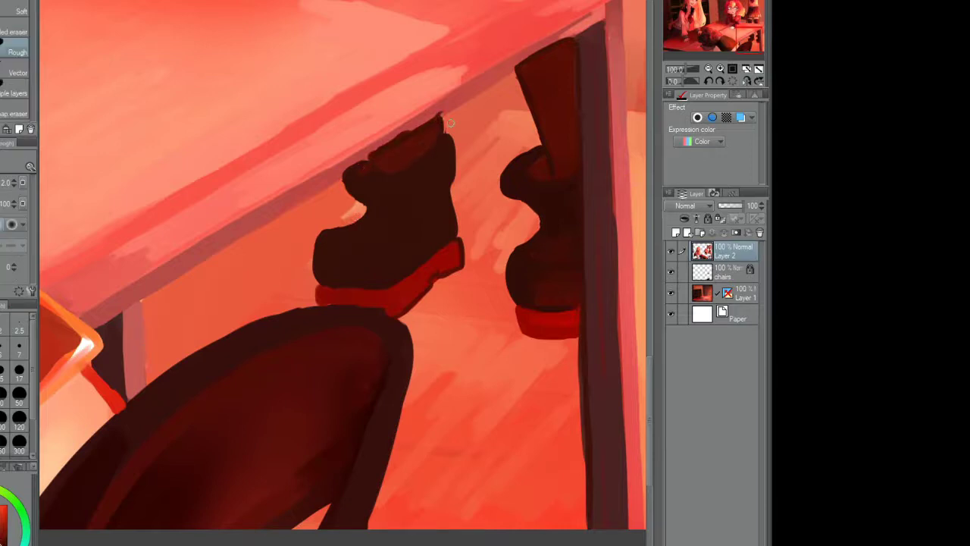
Step: Paint the standing girl's boots with the watercolor brush, adding dark red shading, sole outlines and light highlights on the red soles
key("b")
left_click_drag(317, 304, 377, 310)
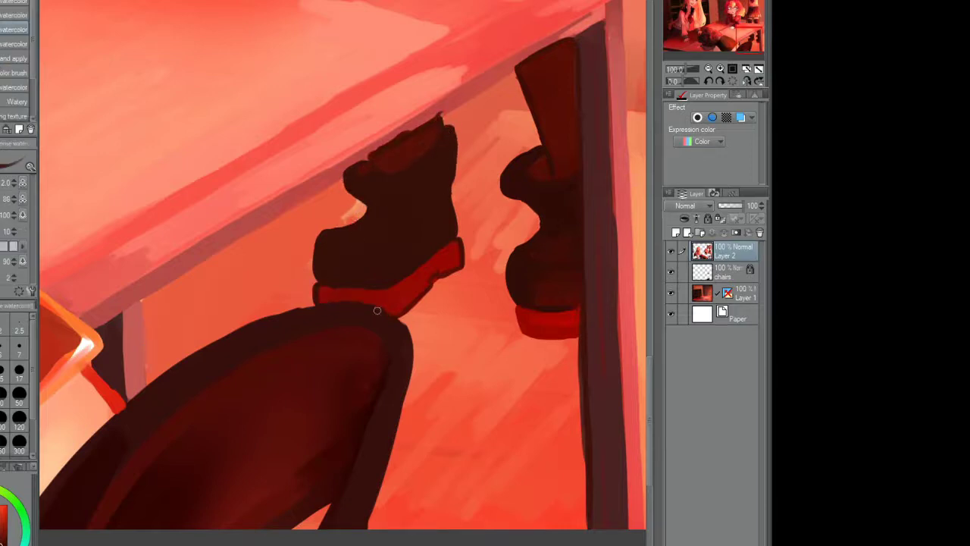
scroll(370, 232, "up", 2)
scroll(363, 236, "down", 2)
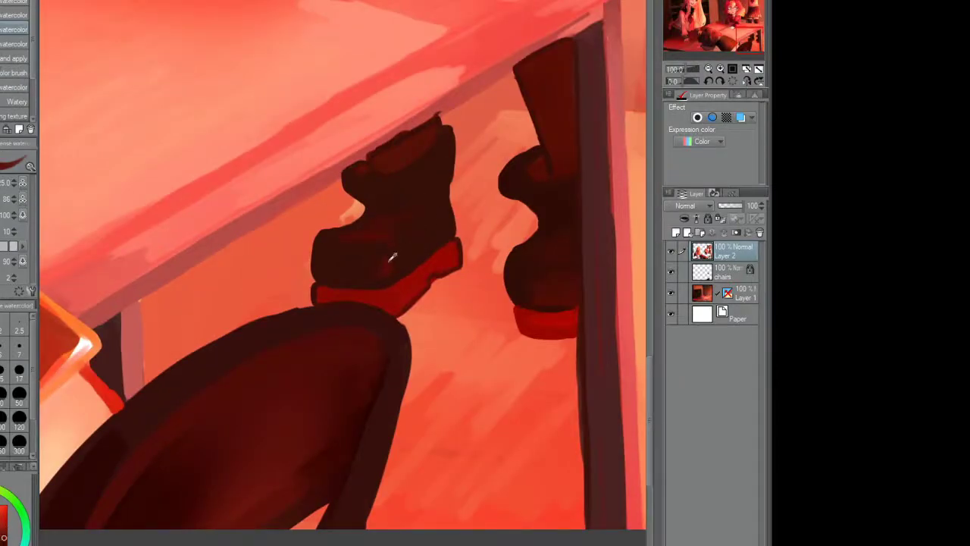
scroll(385, 295, "down", 3)
scroll(402, 296, "up", 3)
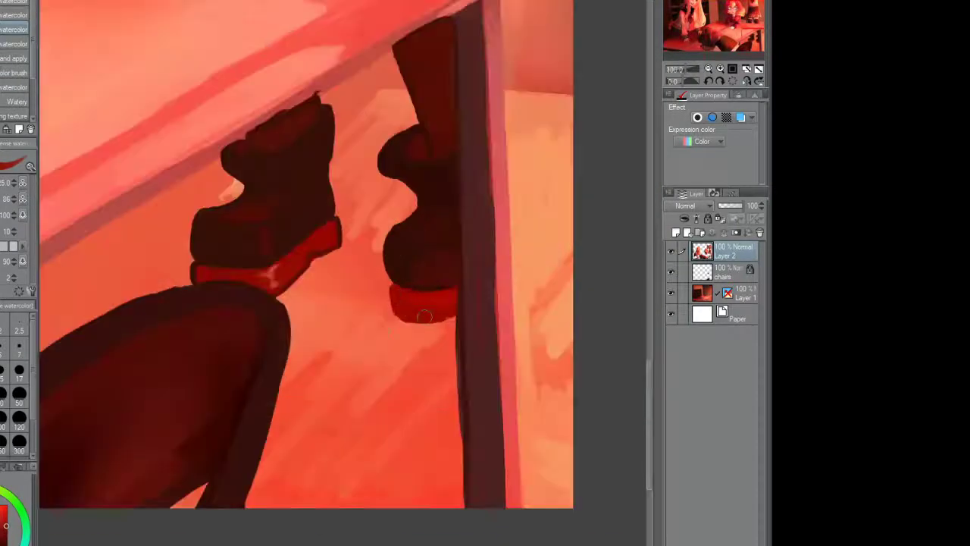
scroll(404, 316, "up", 2)
mouse_move(334, 280)
left_mouse_down()
mouse_move(435, 347)
mouse_move(449, 345)
mouse_move(402, 345)
left_mouse_up()
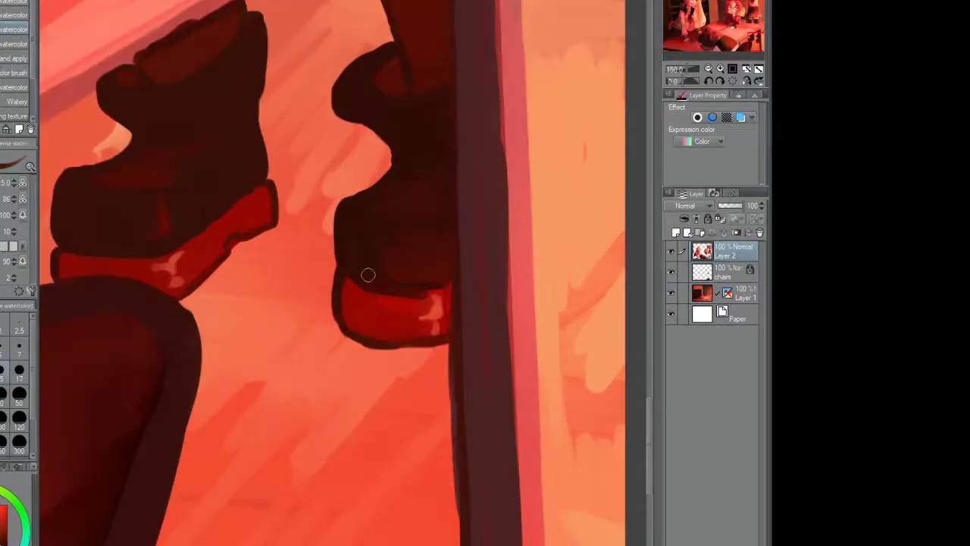
scroll(425, 275, "down", 5)
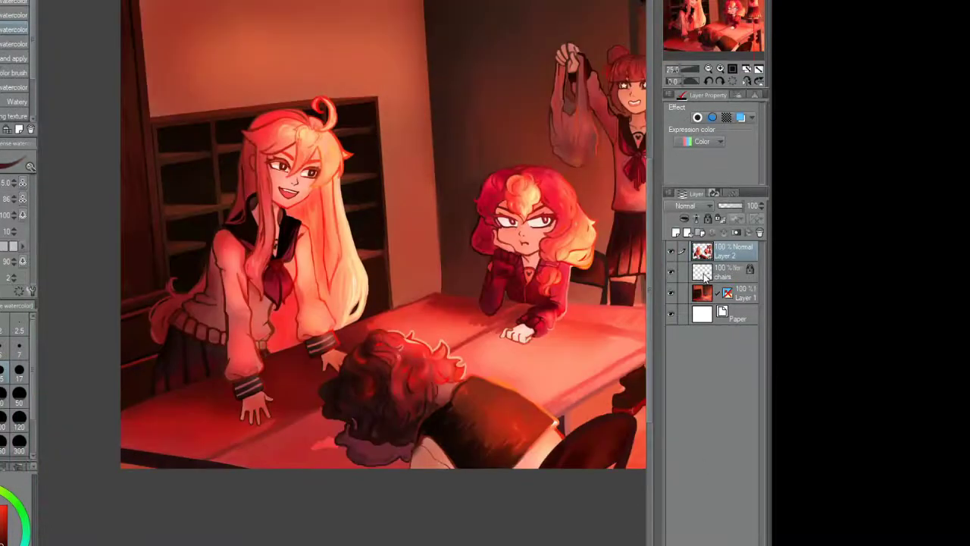
Step: Sketch a dark red oval saucer on the table on a new layer and transform it into place
key("ctrl+shift+n")
scroll(444, 341, "up", 2)
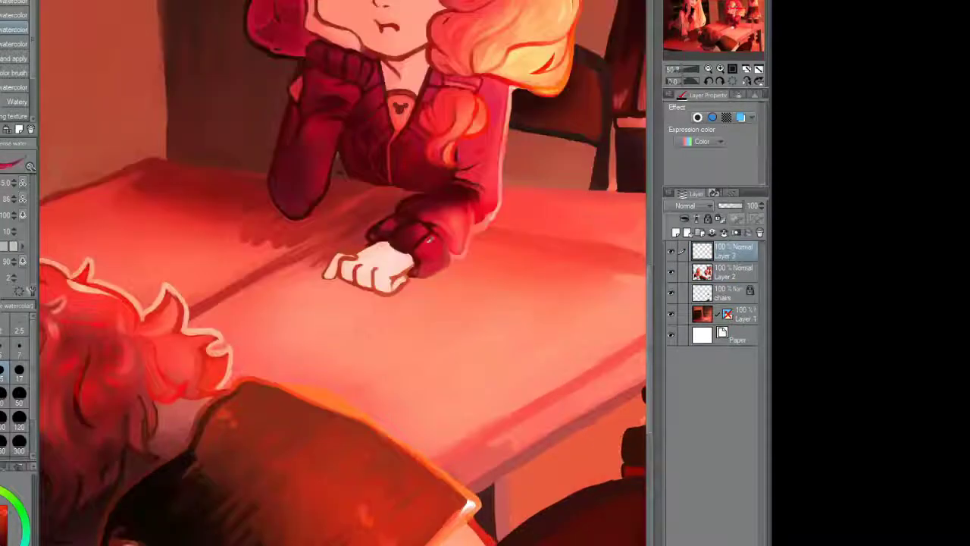
left_click_drag(443, 313, 448, 316)
left_click_drag(413, 352, 453, 336)
scroll(452, 336, "down", 2)
left_click(448, 347)
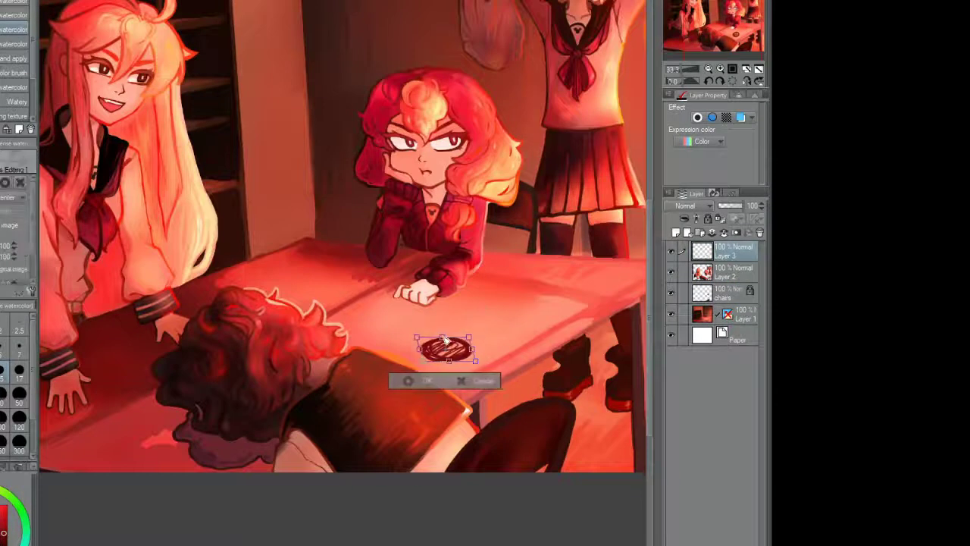
Step: Sketch a handled teacup above the saucer on another new layer and merge it with the saucer layer
key("ctrl+shift+n")
scroll(455, 345, "up", 2)
mouse_move(427, 315)
left_mouse_down()
mouse_move(436, 337)
mouse_move(494, 322)
left_mouse_up()
key("e")
key("ctrl+e")
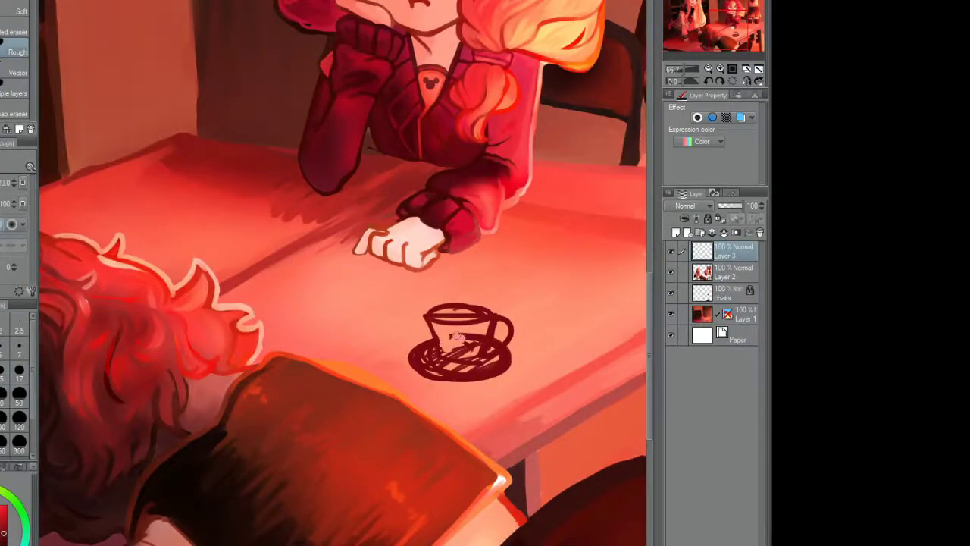
Step: Fill the saucer with solid dark red and erase the lines showing through the cup body
left_click_drag(444, 352, 474, 347)
mouse_move(431, 311)
left_mouse_down()
mouse_move(509, 311)
mouse_move(494, 351)
mouse_move(475, 352)
left_mouse_up()
key("b")
key("e")
key("b")
key("e")
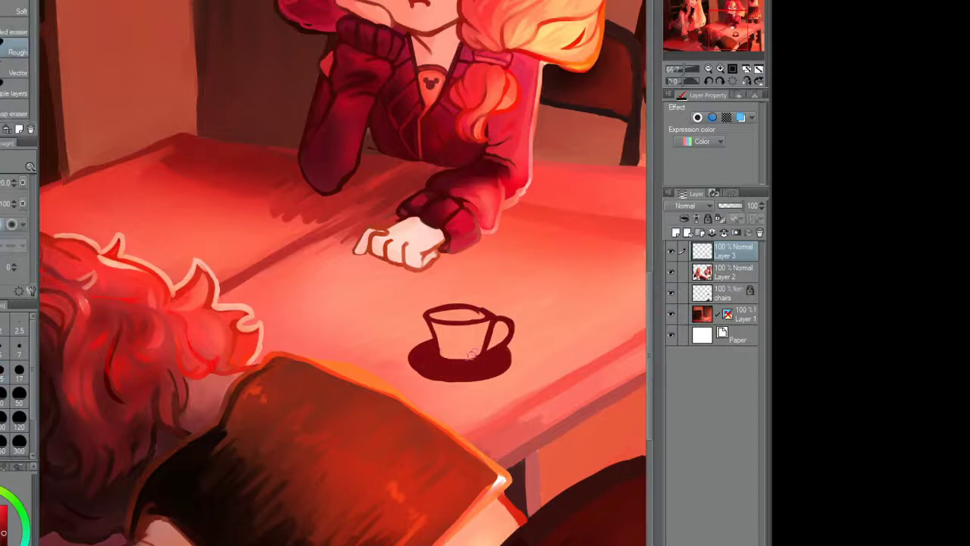
Step: Refine the cup's base, handle and saucer edges in the mirrored view, alternating between brush and eraser
scroll(474, 345, "up", 1)
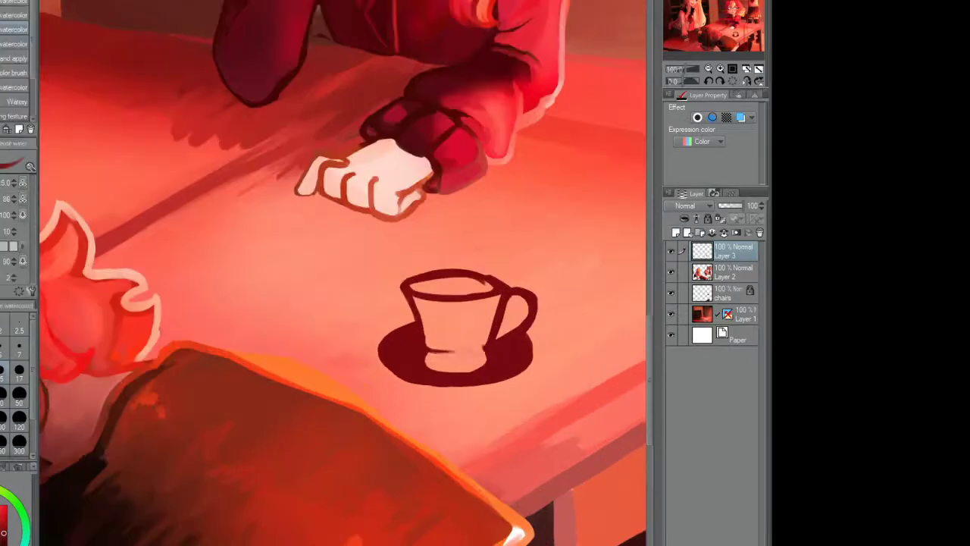
key("h")
key("b")
key("e")
left_click_drag(155, 334, 170, 379)
key("b")
left_click_drag(305, 334, 287, 360)
key("e")
left_click_drag(163, 371, 193, 335)
key("b")
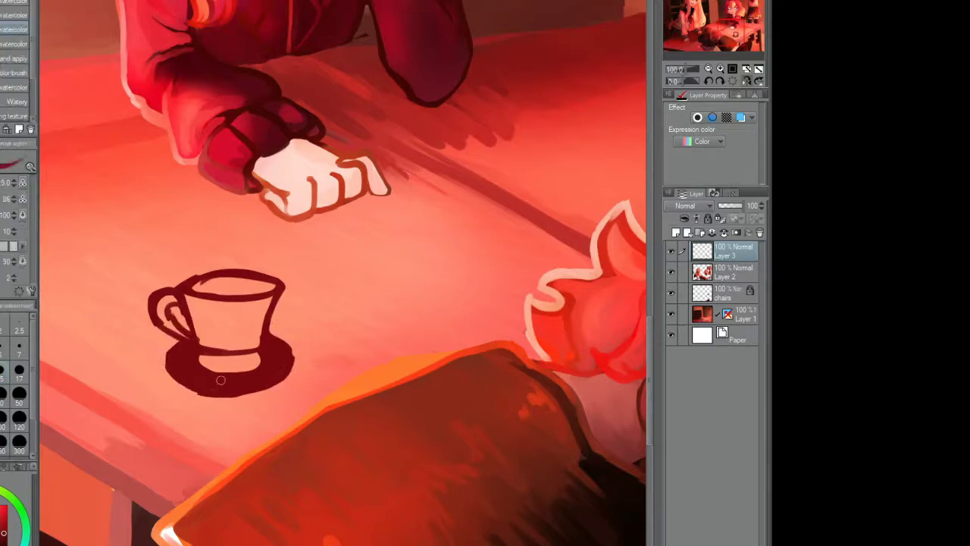
Step: Paste four copies of the teacup layer and move Layer 3 Copy to the table beside the sulking girl's propped elbow
key("ctrl+0")
key("h")
key("ctrl+v")
key("ctrl+v")
key("ctrl+v")
key("ctrl+v")
left_click(736, 316)
key("ctrl+t")
left_click_drag(451, 324, 366, 263)
key("Return")
Step: Position the Layer 3 Copy 2 teacup on the table beside the long-haired girl's hand and set the layer to Multiply
left_click(735, 294)
key("ctrl+t")
left_click_drag(449, 330, 123, 381)
key("Return")
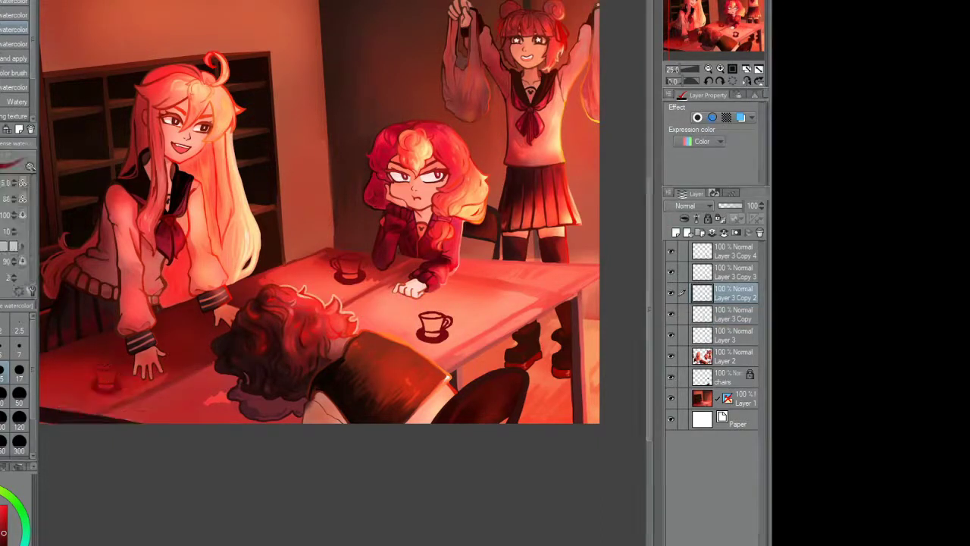
key("ctrl+0")
key("ctrl+t")
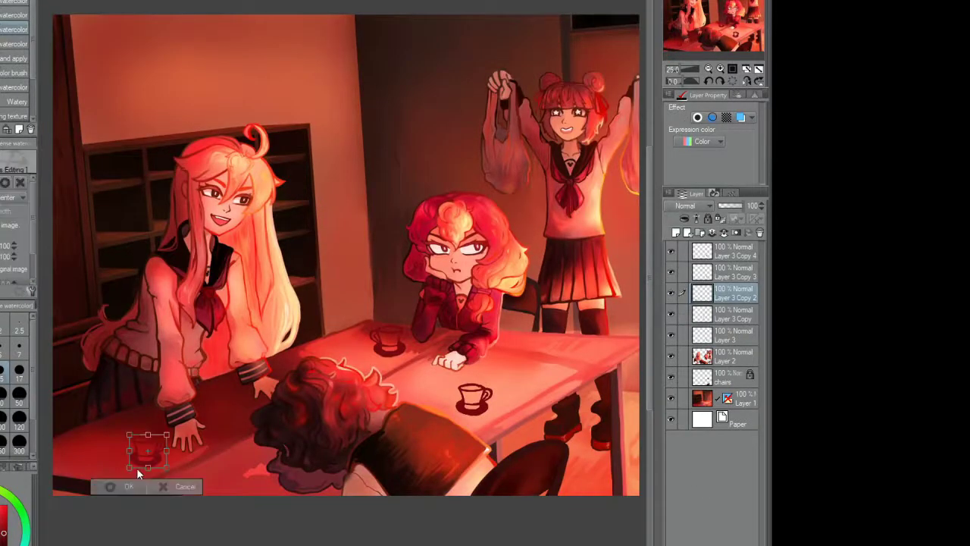
key("Return")
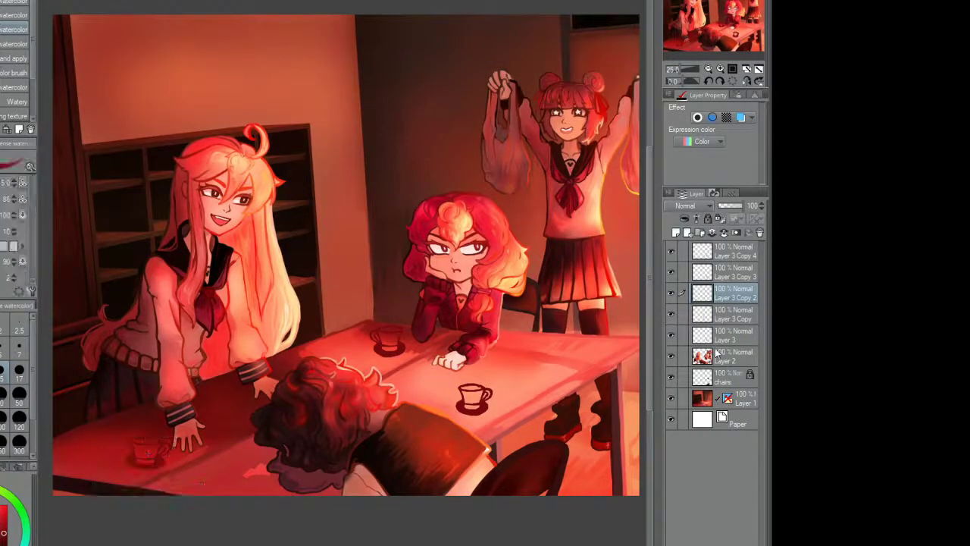
Step: Adjust the Layer 3 Copy teacup near the sulking girl's elbow and set its layer to Multiply
left_click(734, 314)
key("ctrl+t")
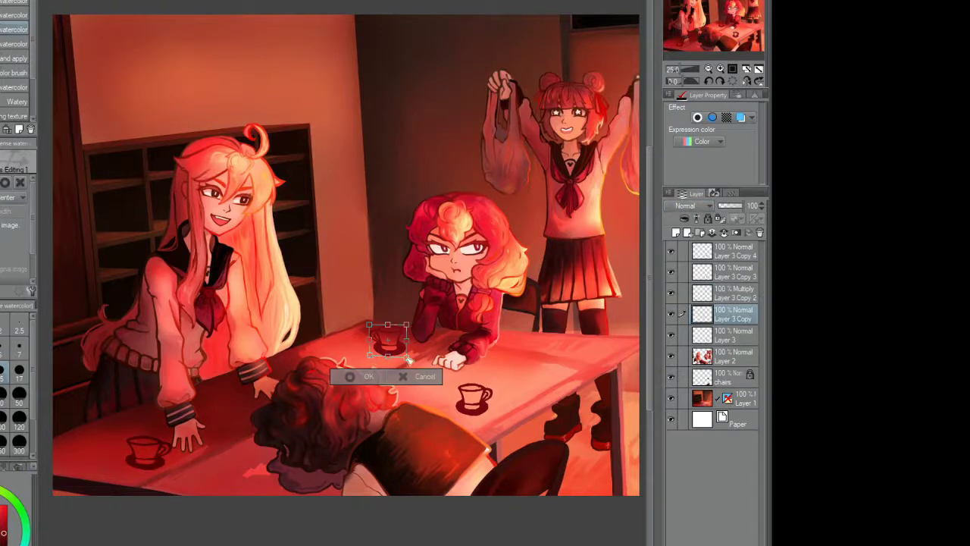
key("Return")
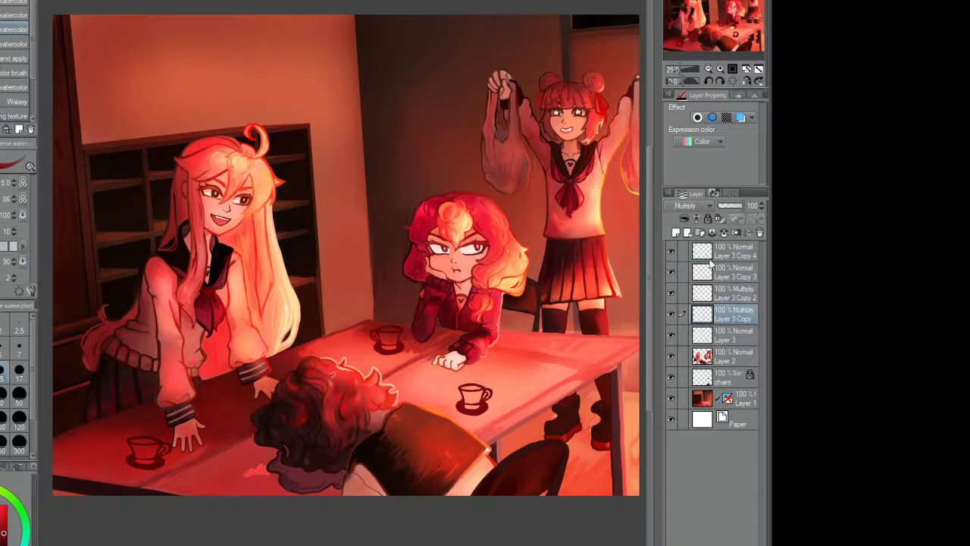
Step: Remove the two surplus teacup layers, Layer 3 Copy 4 and Layer 3 Copy 3
left_click(713, 252)
key("ctrl+e")
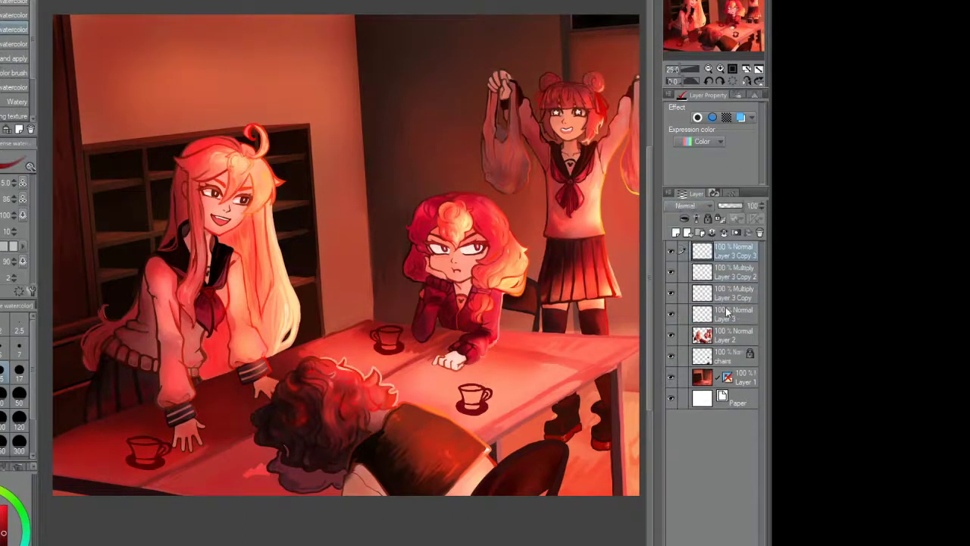
key("ctrl+e")
Step: Shift the Layer 3 teacup slightly on the table in front of the sulking girl
left_click(705, 292)
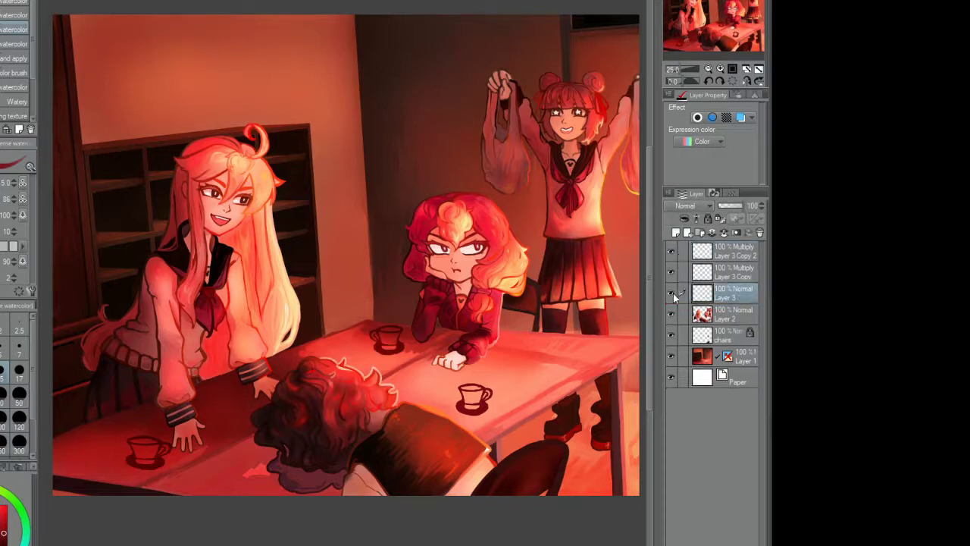
key("ctrl+t")
left_click_drag(496, 417, 493, 411)
key("Return")
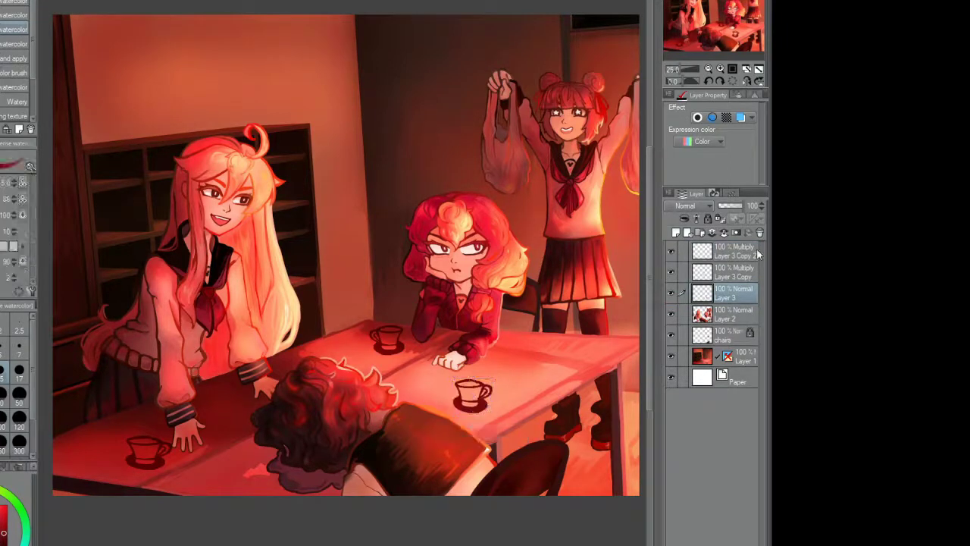
Step: Add a new layer above Layer 3 Copy 2 and sketch a round teapot with a short spout beside the front teacup
left_click(697, 251)
left_click(677, 233)
scroll(507, 354, "up", 3)
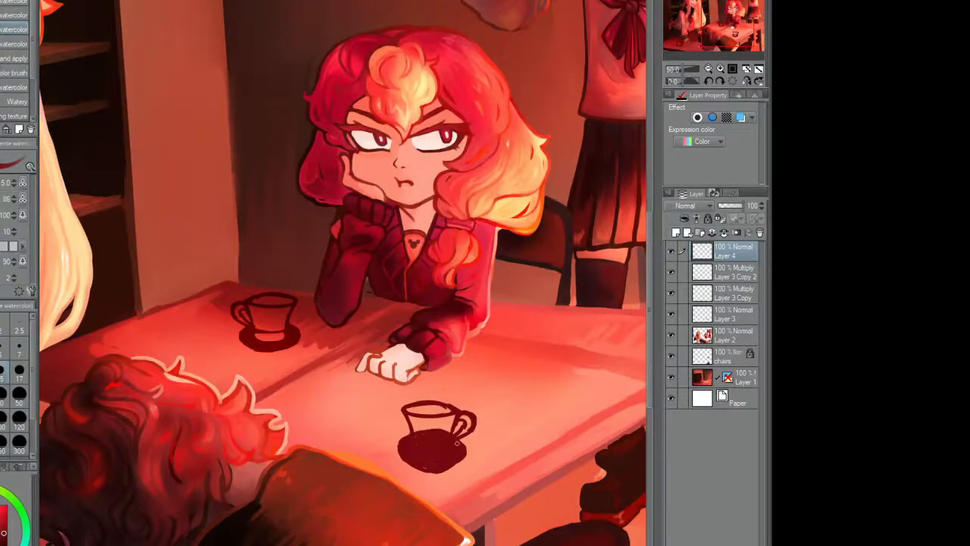
left_click_drag(457, 442, 346, 427)
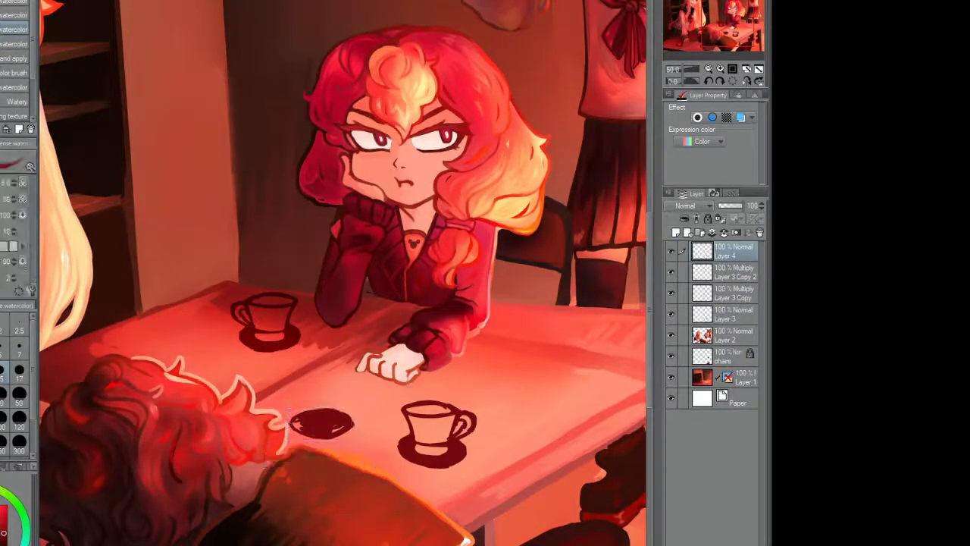
key("e")
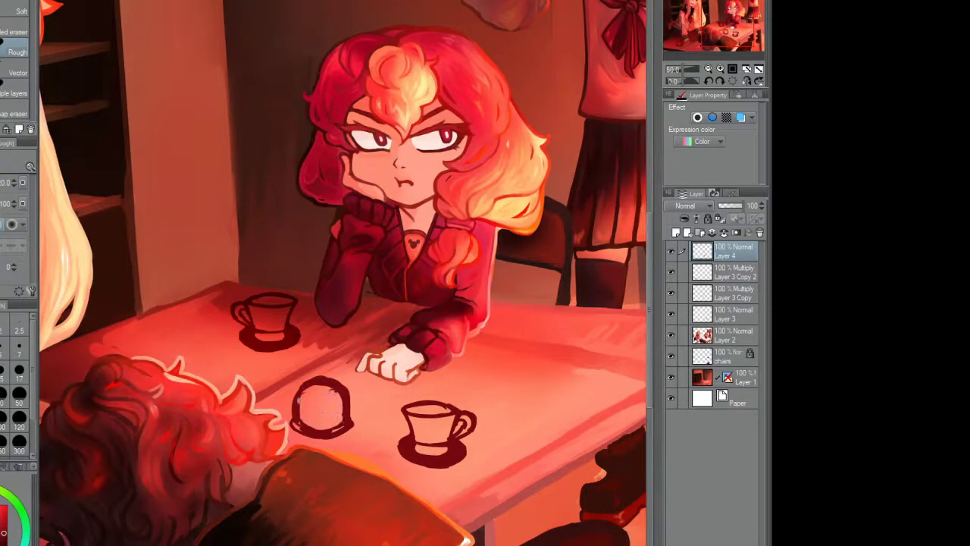
key("b")
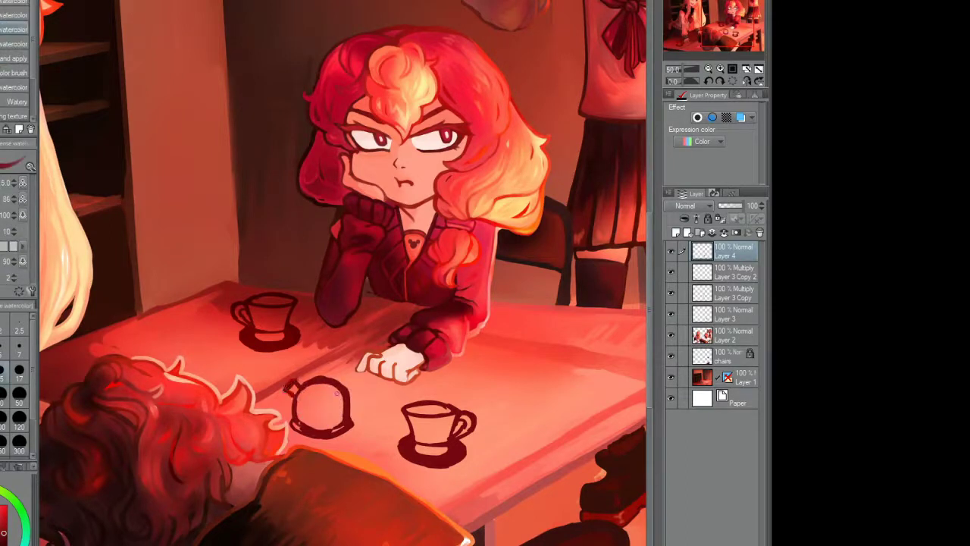
key("e")
key("bracketleft")
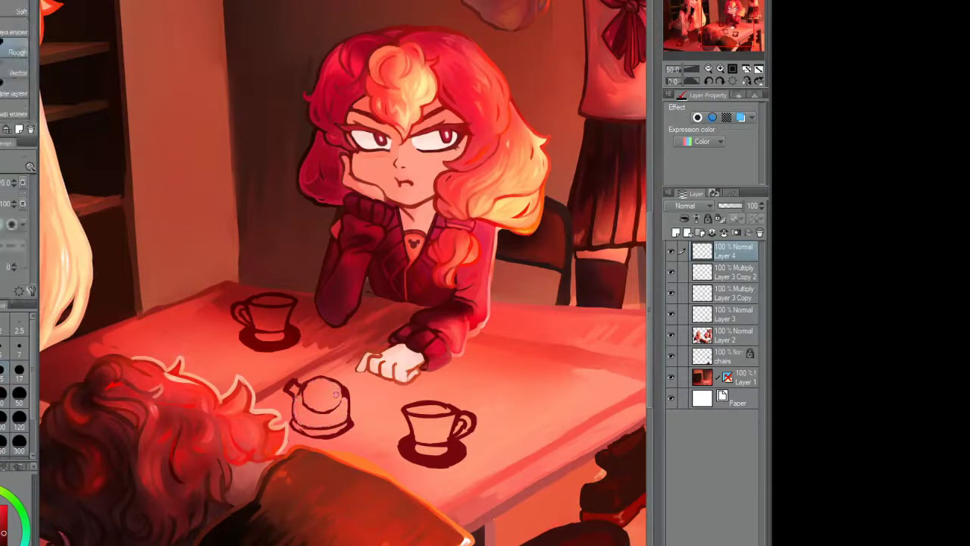
Step: Clean up the teapot's body and base outline, erasing the curve inside it
scroll(336, 392, "up", 2)
key("b")
key("e")
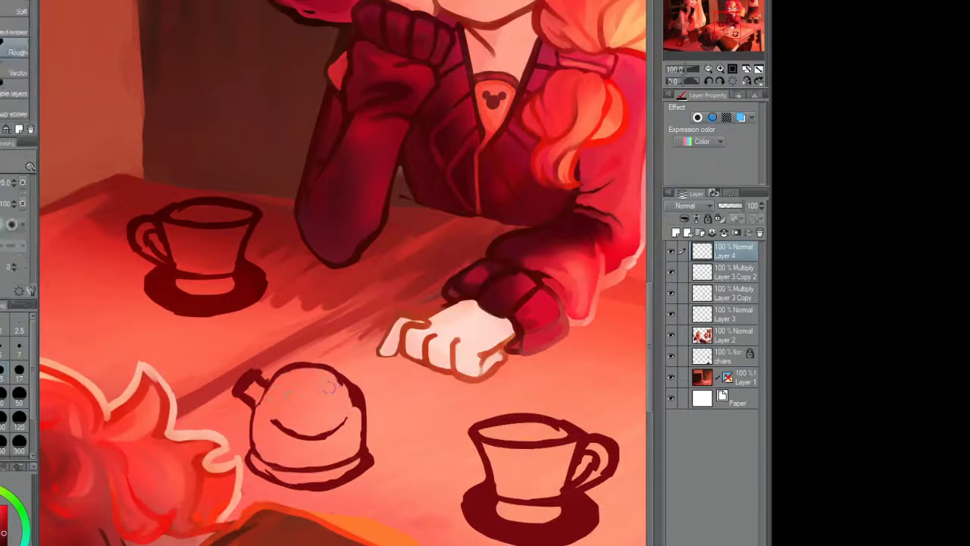
left_click_drag(255, 402, 248, 447)
mouse_move(345, 373)
left_mouse_down()
mouse_move(327, 394)
mouse_move(364, 447)
left_mouse_up()
left_click_drag(364, 401, 376, 452)
left_click_drag(302, 472, 251, 450)
key("b")
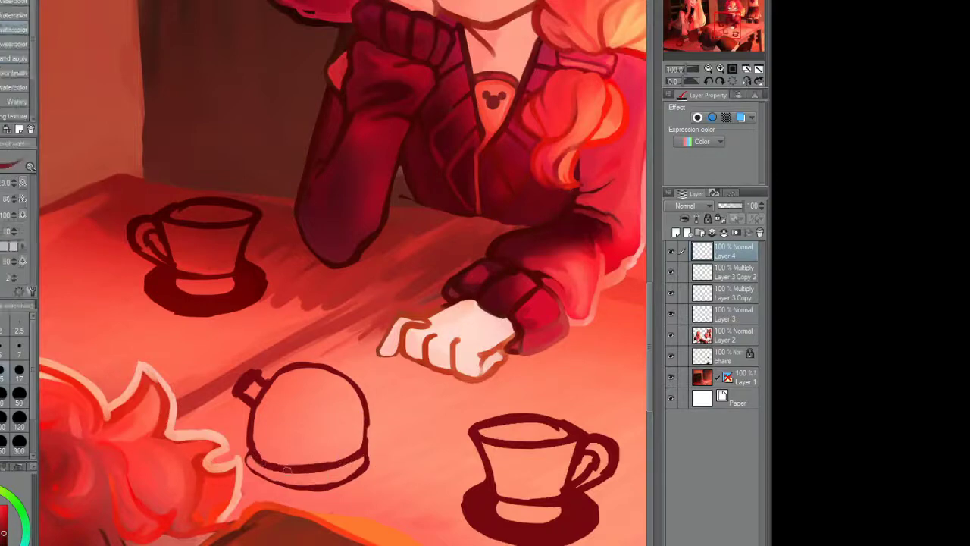
Step: Draw a lid with a curved rim on top of the teapot and refine the spout's junction
scroll(288, 462, "down", 1)
scroll(257, 357, "up", 3)
mouse_move(254, 338)
left_mouse_down()
mouse_move(209, 354)
mouse_move(239, 356)
left_mouse_up()
left_click_drag(339, 334, 322, 330)
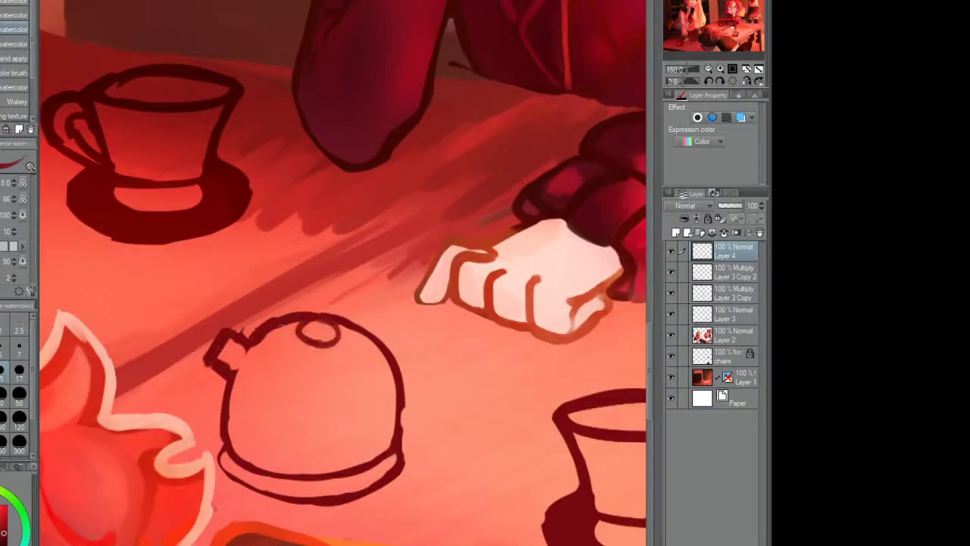
left_click_drag(265, 344, 378, 351)
key("e")
left_click_drag(303, 334, 336, 336)
mouse_move(339, 374)
left_mouse_down()
mouse_move(265, 350)
mouse_move(291, 303)
mouse_move(362, 337)
left_mouse_up()
key("b")
left_click_drag(261, 345, 364, 348)
Step: Rework the teapot's lid into an oval and smooth the body's outer edge
key("e")
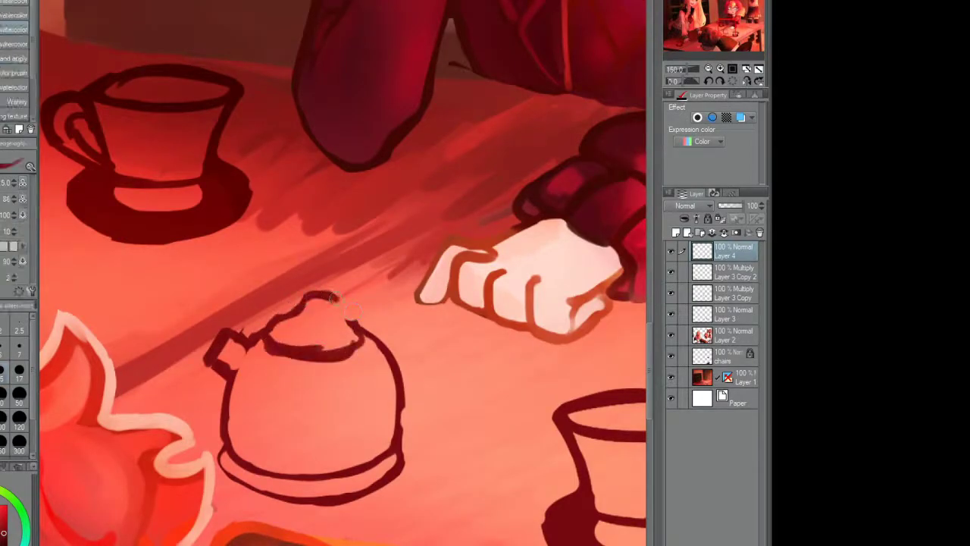
left_click_drag(300, 298, 334, 318)
key("b")
left_click_drag(270, 341, 356, 333)
key("e")
mouse_move(398, 401)
left_mouse_down()
mouse_move(370, 327)
mouse_move(414, 355)
mouse_move(395, 417)
left_mouse_up()
Step: Draw a curved handle on the teapot's side opposite the spout and erase its stray lines
key("b")
scroll(392, 348, "down", 2)
left_click_drag(311, 356, 409, 348)
scroll(372, 335, "up", 3)
scroll(371, 335, "down", 2)
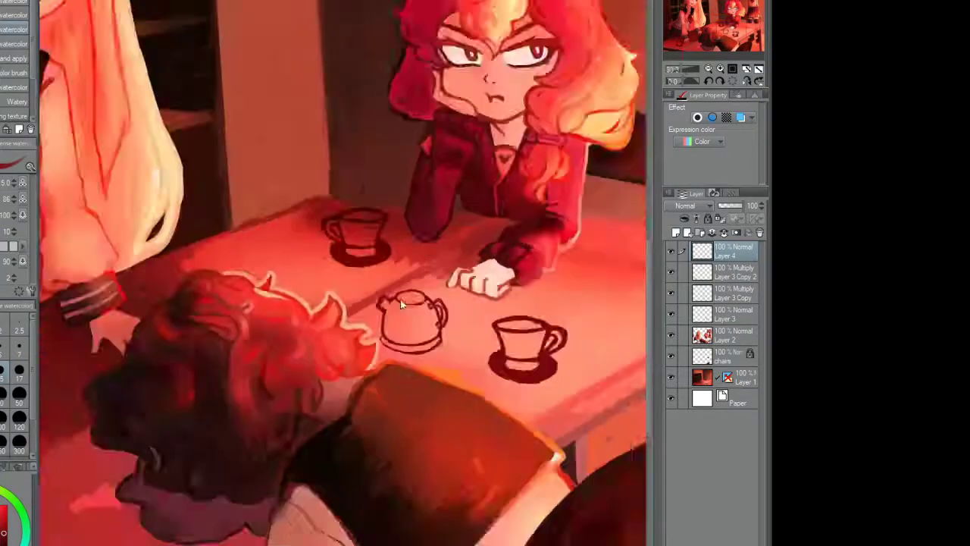
scroll(326, 288, "up", 2)
mouse_move(307, 267)
left_mouse_down()
mouse_move(287, 302)
mouse_move(304, 375)
mouse_move(425, 409)
mouse_move(530, 388)
left_mouse_up()
scroll(328, 280, "up", 1)
key("e")
left_click_drag(462, 413, 540, 367)
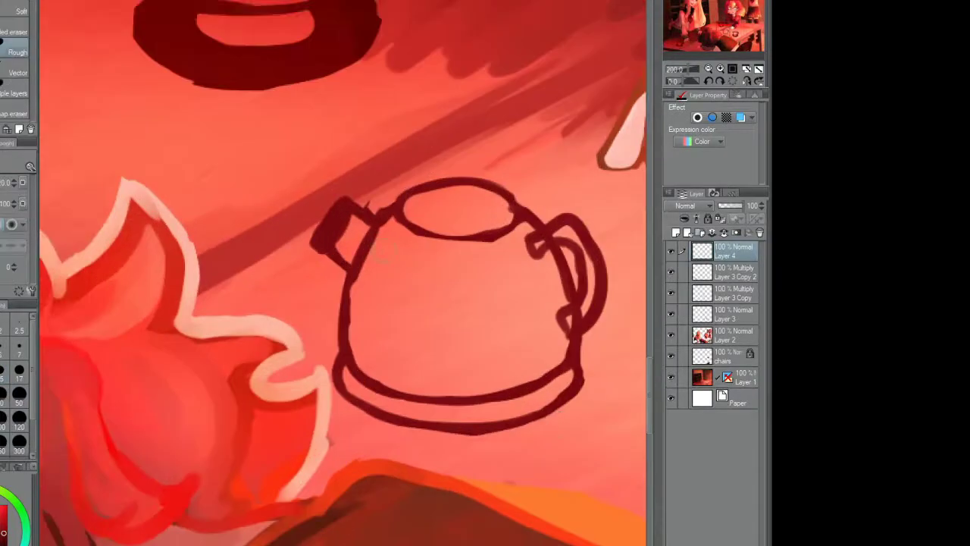
Step: Try a squared handle on top of the teapot's lid
key("b")
scroll(360, 350, "down", 2)
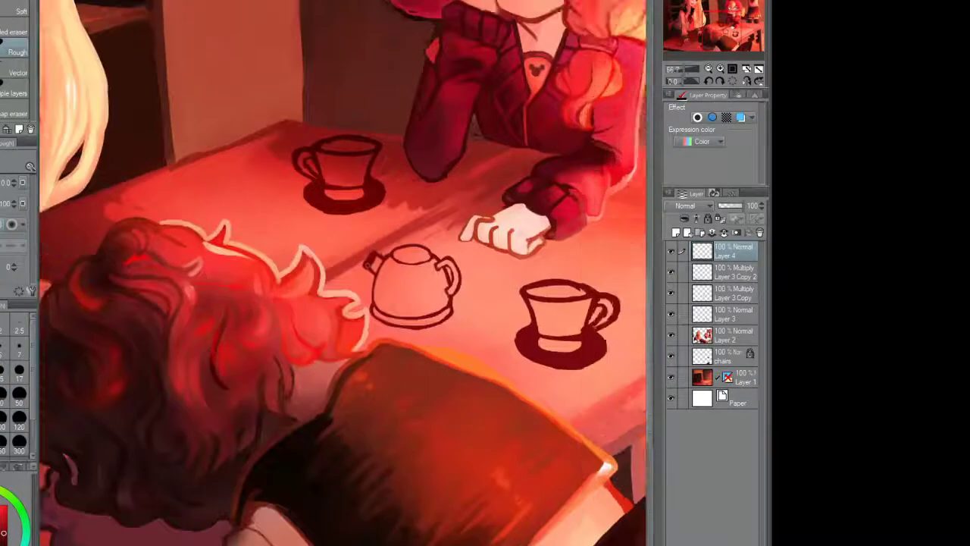
scroll(394, 303, "up", 2)
left_click_drag(375, 262, 429, 259)
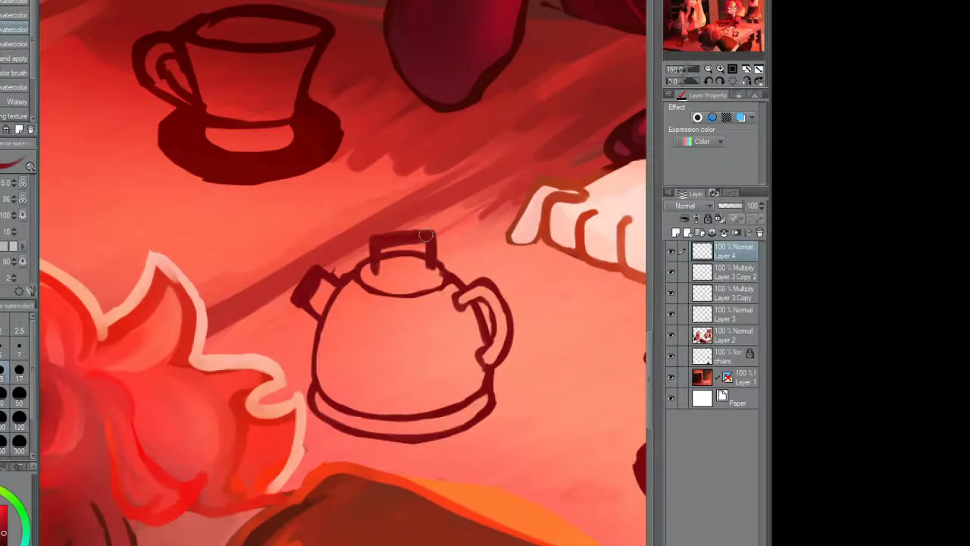
scroll(426, 236, "down", 1)
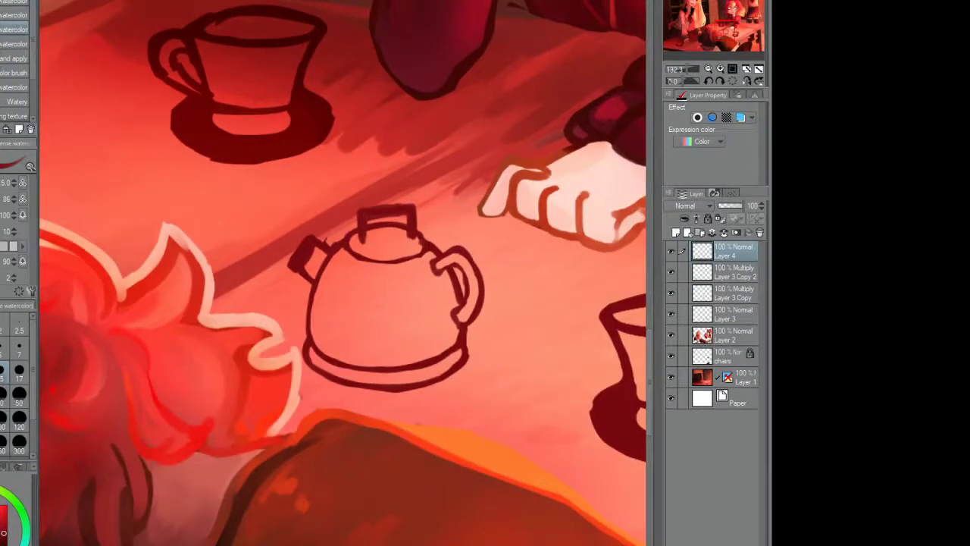
Step: Replace the lid's squared handle with a raised lid edge and a small round knob
key("e")
mouse_move(366, 213)
left_mouse_down()
mouse_move(350, 236)
mouse_move(402, 227)
mouse_move(384, 236)
mouse_move(351, 224)
mouse_move(426, 245)
mouse_move(343, 239)
mouse_move(383, 218)
mouse_move(365, 232)
mouse_move(384, 222)
mouse_move(381, 237)
mouse_move(354, 222)
mouse_move(387, 234)
left_mouse_up()
key("b")
key("e")
key("b")
key("e")
key("b")
key("e")
key("b")
Step: Decorate the lower part of the teapot's body with a band of leafy strokes
scroll(386, 386, "up", 1)
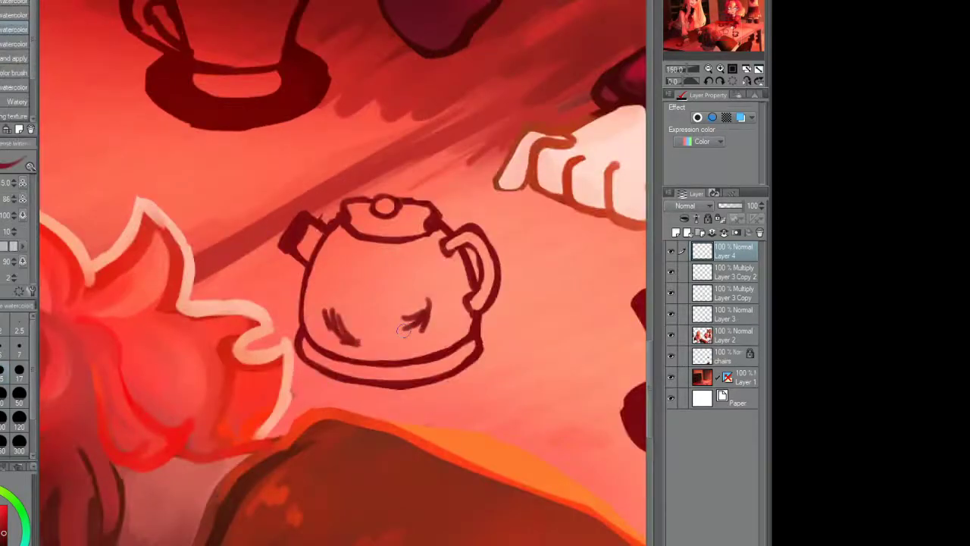
scroll(435, 319, "down", 1)
left_click_drag(437, 303, 447, 318)
scroll(425, 303, "up", 1)
left_click_drag(394, 292, 470, 326)
left_click_drag(367, 259, 382, 263)
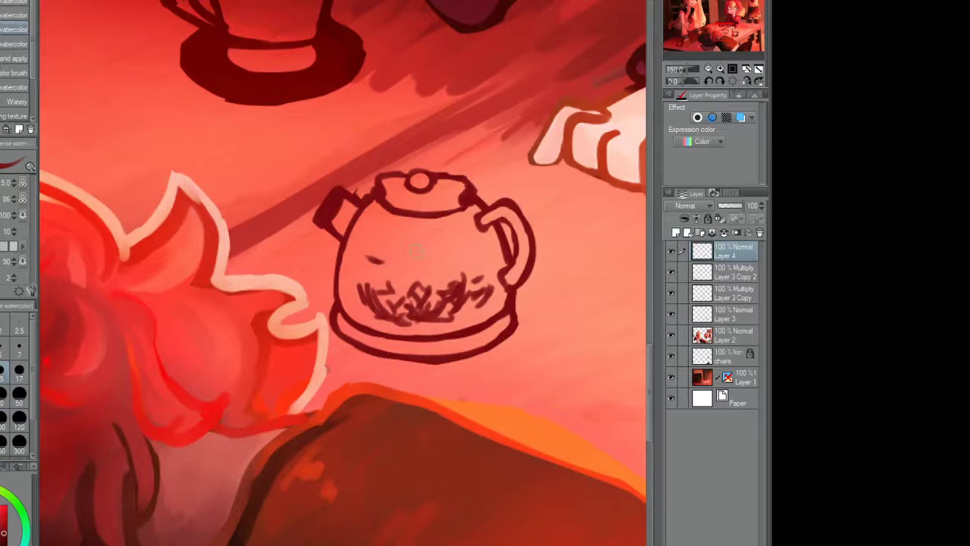
Step: Merge the teacup copies into Layer 3 and, with its transparency locked, tint the two shaded cups' lines a softer red
scroll(412, 268, "down", 5)
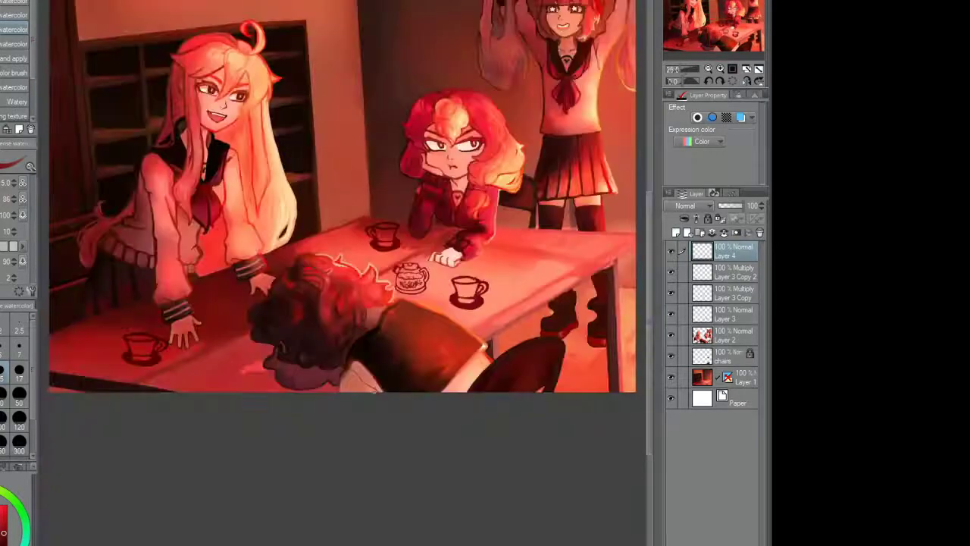
scroll(706, 30, "down", 2)
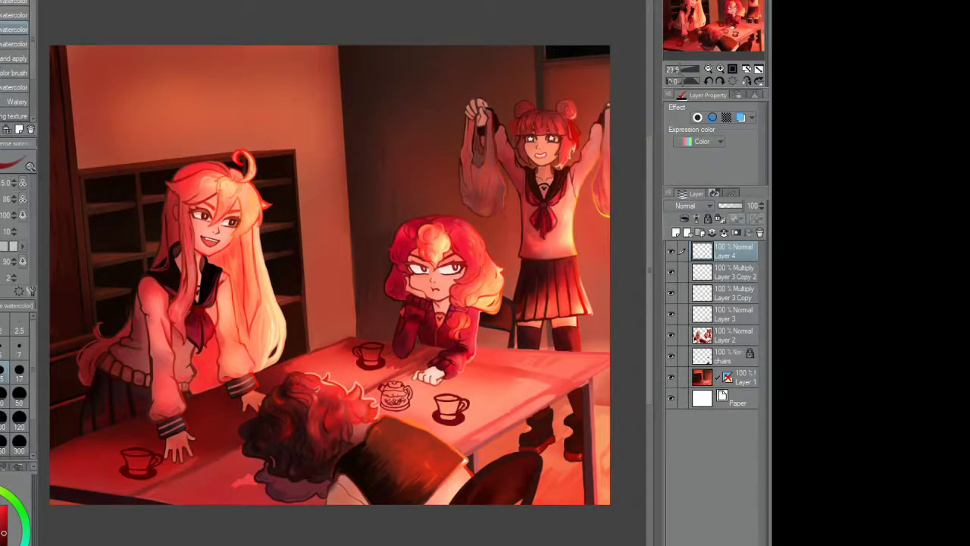
scroll(625, 194, "up", 2)
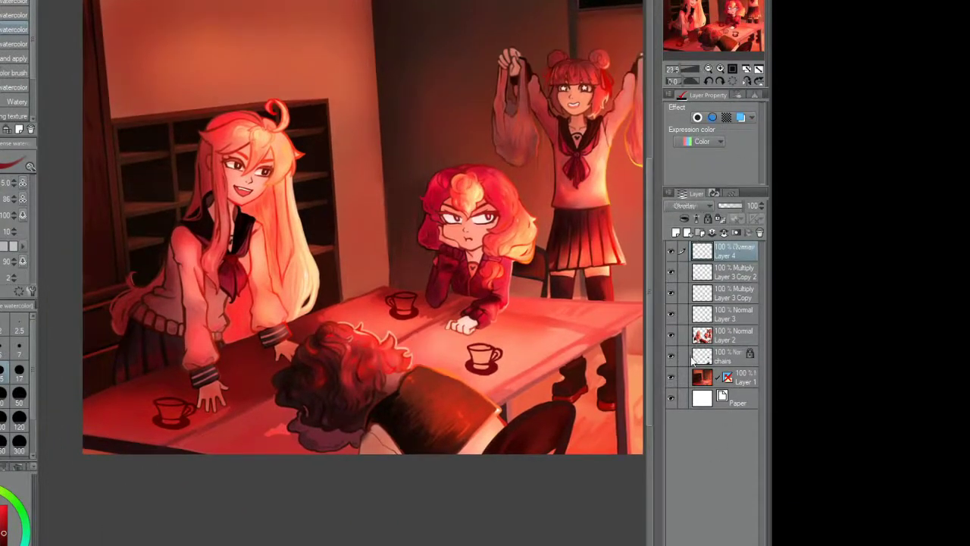
left_click(724, 232)
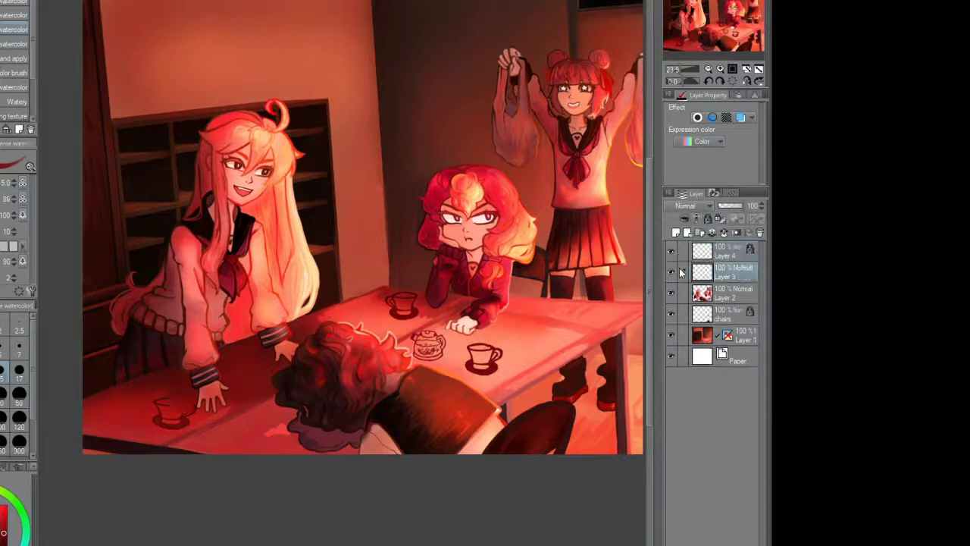
left_click(703, 253)
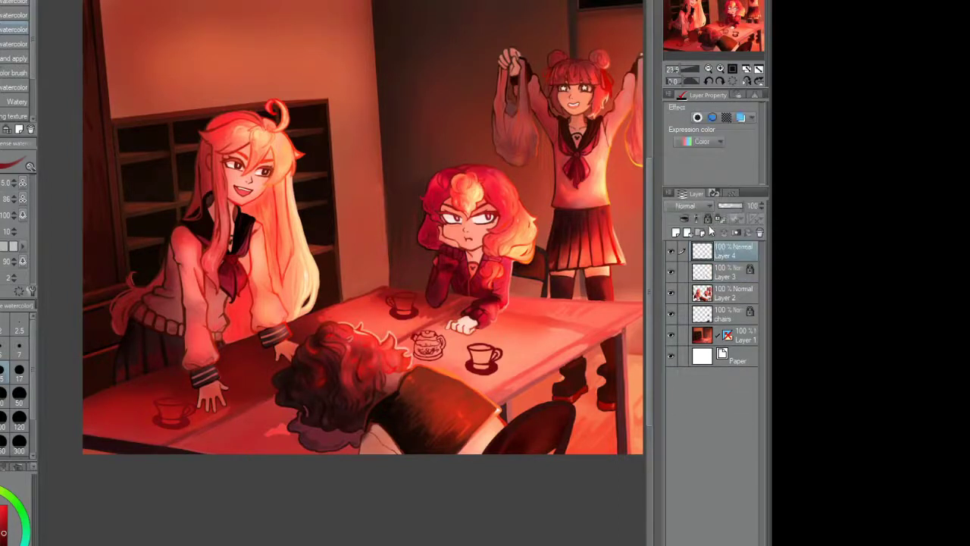
Step: Enlarge the teapot on Layer 4 and check the table with Layer 3 hidden and shown
key("ctrl+t")
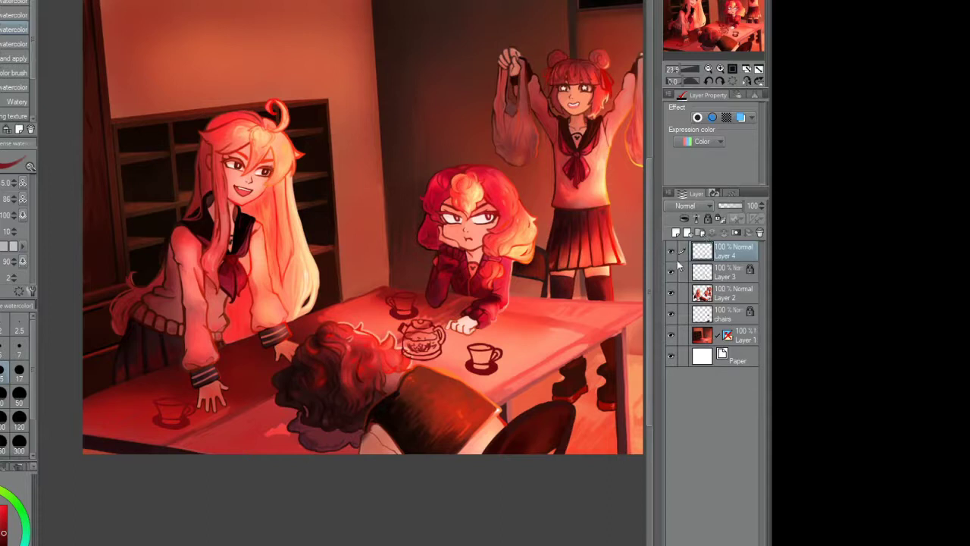
left_click_drag(449, 363, 432, 344)
key("Return")
left_click(671, 272)
left_click(672, 272)
Step: Add a new layer and paint a framed orange board on the back wall behind the sulking girl
left_click_drag(726, 31, 715, 35)
key("ctrl+shift+n")
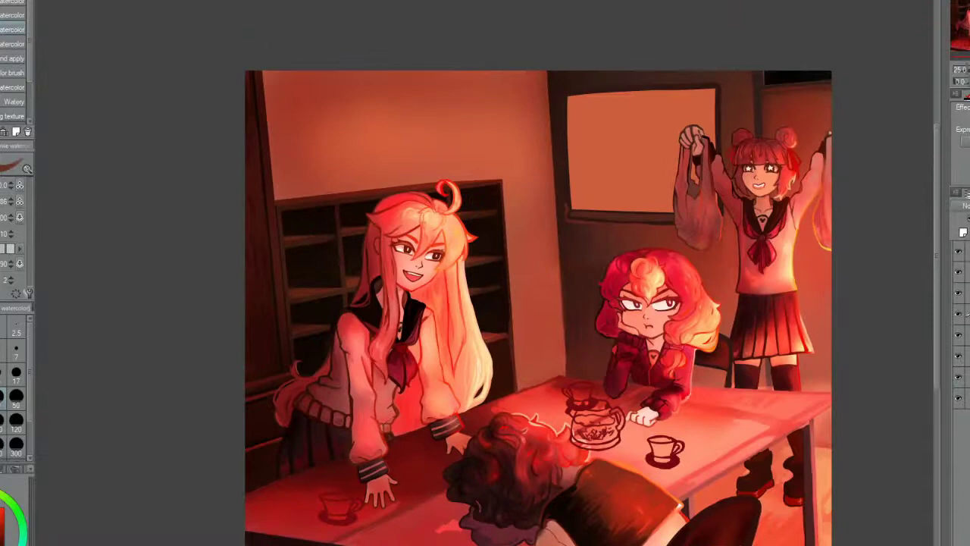
Step: Sketch a seated plush toy's head, body and legs on top of the shelf, checking it in the mirrored view
scroll(240, 122, "up", 4)
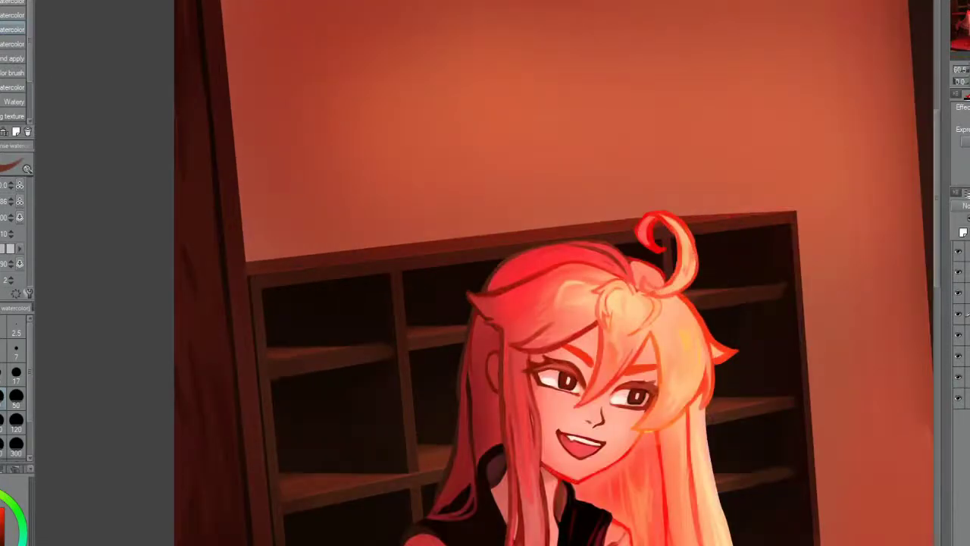
left_click_drag(318, 11, 326, 140)
left_click_drag(261, 133, 288, 247)
mouse_move(353, 133)
left_mouse_down()
mouse_move(294, 250)
mouse_move(265, 197)
left_mouse_up()
left_click_drag(281, 235, 342, 285)
mouse_move(273, 258)
left_mouse_down()
mouse_move(326, 242)
mouse_move(356, 258)
mouse_move(349, 228)
left_mouse_up()
key("h")
mouse_move(686, 239)
left_mouse_down()
mouse_move(669, 303)
mouse_move(644, 289)
mouse_move(710, 232)
left_mouse_up()
left_click_drag(643, 16, 636, 125)
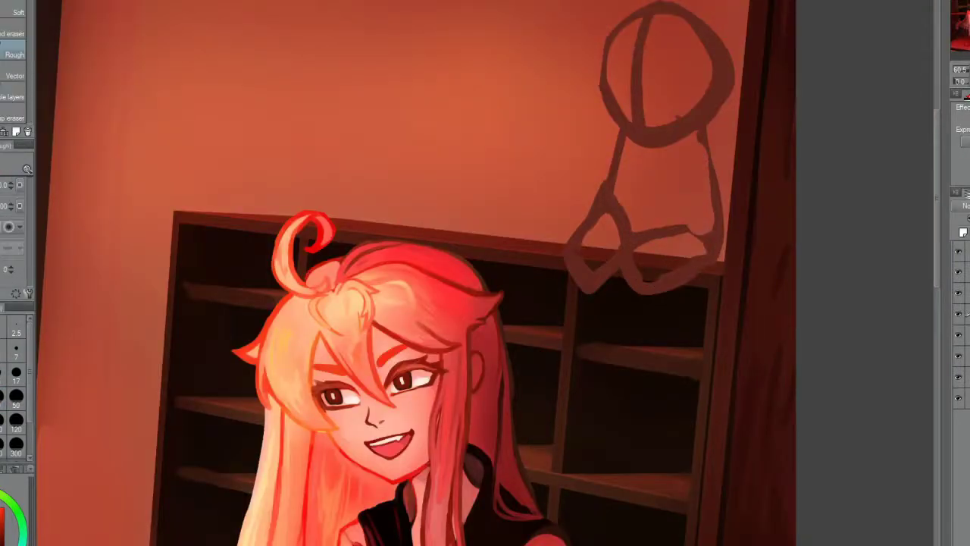
mouse_move(443, 260)
left_mouse_down()
mouse_move(506, 234)
mouse_move(523, 281)
mouse_move(530, 250)
left_mouse_up()
left_click_drag(454, 298, 500, 243)
Step: Redraw the plush toy's arm and head outline on Layer 6, removing the face guideline and adding two eyes
key("b")
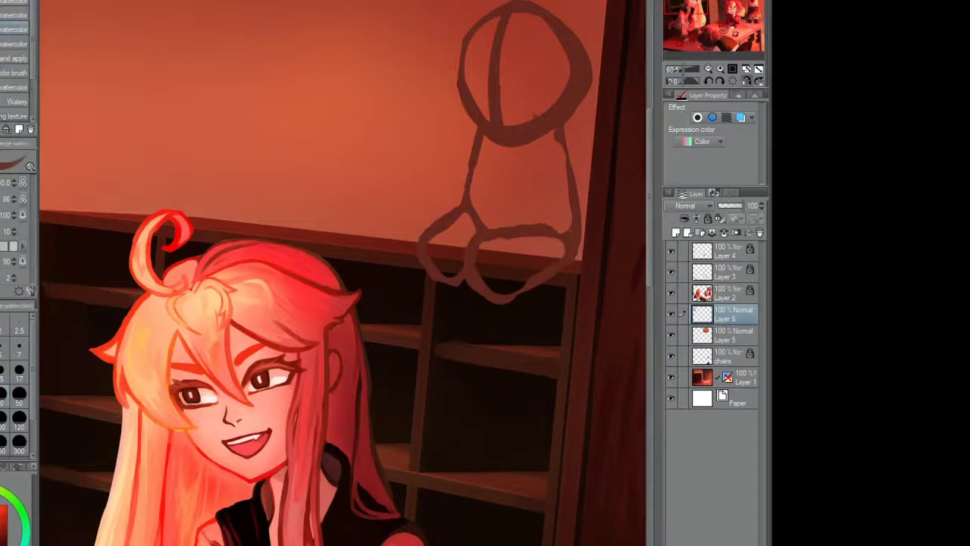
left_click_drag(589, 159, 553, 227)
key("e")
left_click_drag(576, 144, 558, 235)
scroll(494, 174, "up", 1)
left_click_drag(554, 84, 480, 141)
key("b")
left_click_drag(493, 46, 500, 181)
key("e")
left_click_drag(455, 106, 538, 152)
key("b")
left_click(461, 115)
left_click(526, 115)
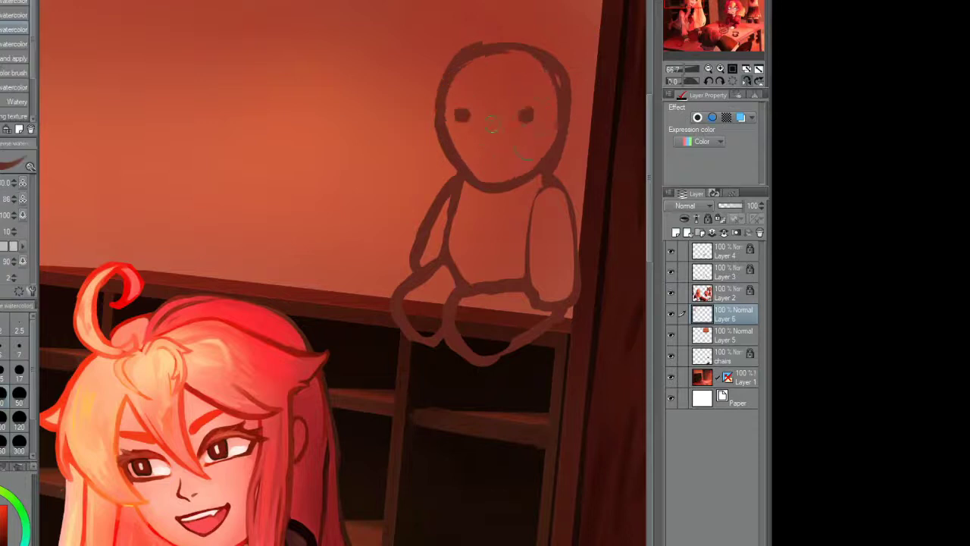
Step: Add round bear ears to the plush toy, rework its face with a wavy mouth and refine its arms
left_click_drag(485, 47, 436, 102)
left_click_drag(531, 41, 591, 99)
key("e")
mouse_move(459, 115)
left_mouse_down()
mouse_move(527, 118)
mouse_move(477, 150)
mouse_move(523, 133)
mouse_move(510, 134)
mouse_move(485, 180)
left_mouse_up()
key("b")
left_click(467, 101)
key("e")
key("b")
left_click_drag(454, 174, 416, 264)
left_click_drag(557, 173, 532, 250)
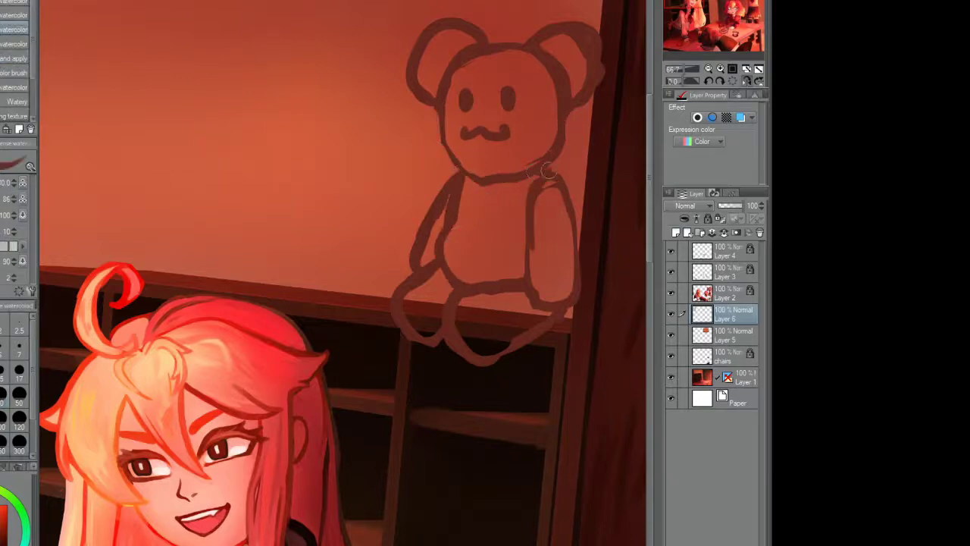
Step: Erase the plush bear's facial features and sketch the inner edges of its ears
left_click_drag(447, 110, 436, 153)
key("e")
left_click_drag(462, 134, 474, 132)
left_click_drag(512, 64, 464, 105)
key("b")
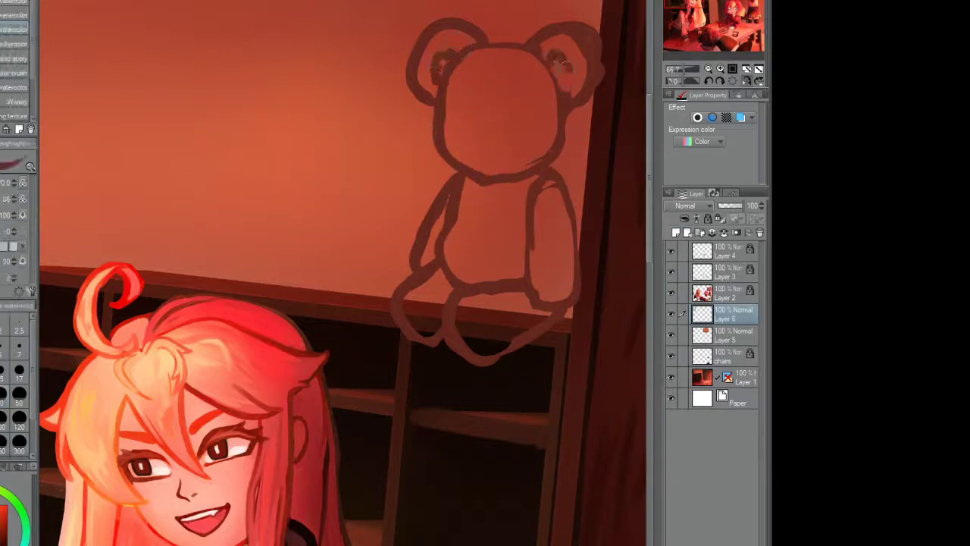
Step: Add a new layer and sketch a long-handled broom leaning against the wall beside the shelf
key("ctrl+0")
scroll(341, 273, "up", 3)
key("ctrl+shift+n")
scroll(409, 273, "up", 2)
left_click_drag(447, 24, 423, 241)
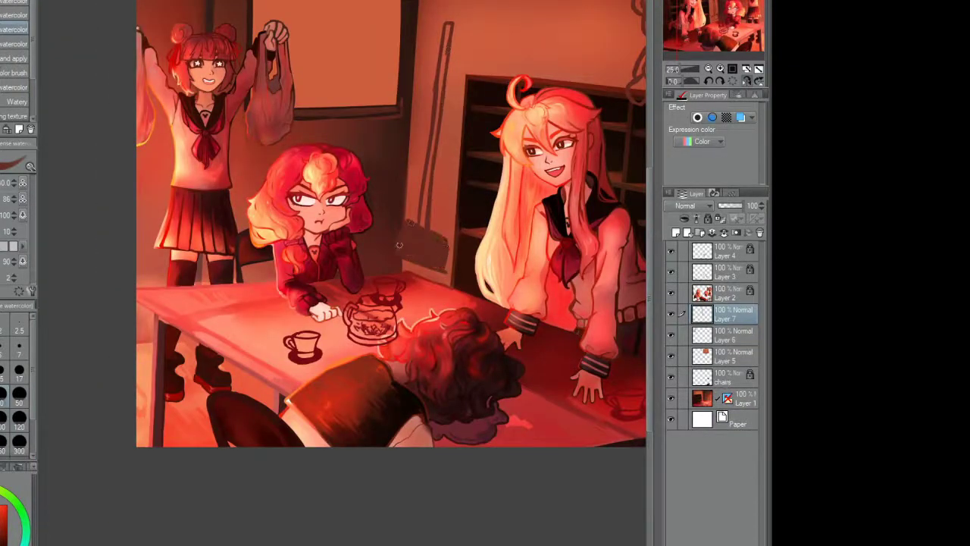
Step: Paint the broom's handle and head dark brown on Layer 7 and erase gaps between its bristles
left_click_drag(449, 26, 421, 225)
key("e")
left_click_drag(436, 95, 419, 220)
key("b")
left_click_drag(455, 24, 441, 133)
key("e")
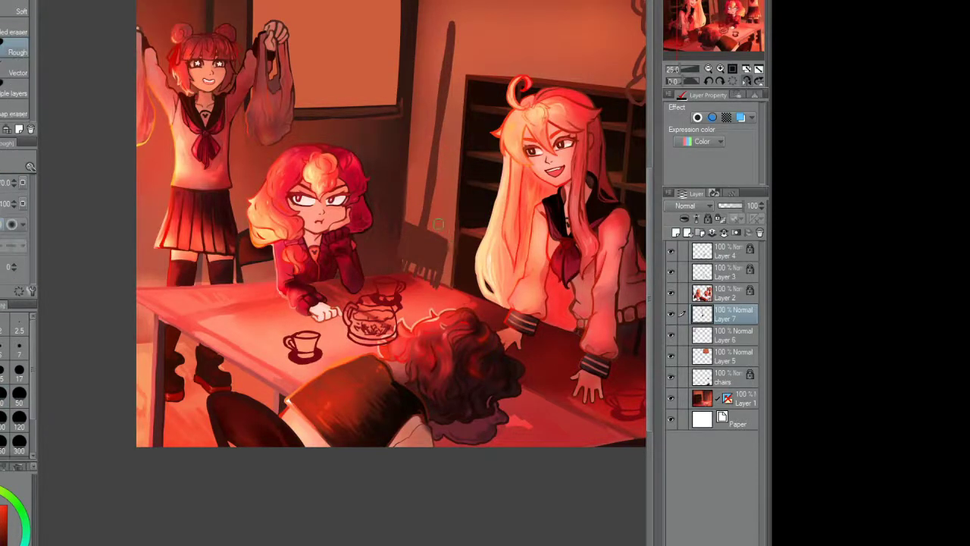
key("b")
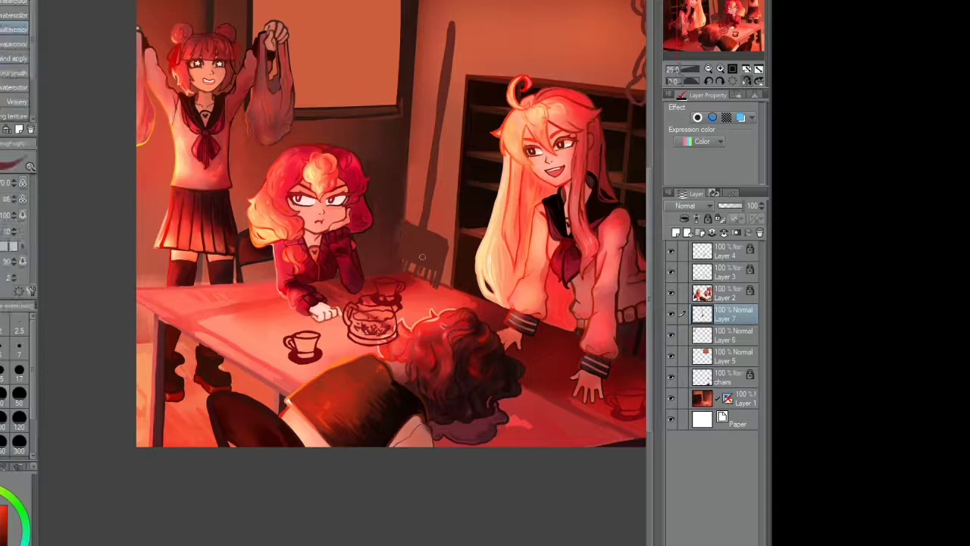
Step: Hide the background layers to check the broom's shape and clean up its handle and bristles
scroll(390, 228, "down", 2)
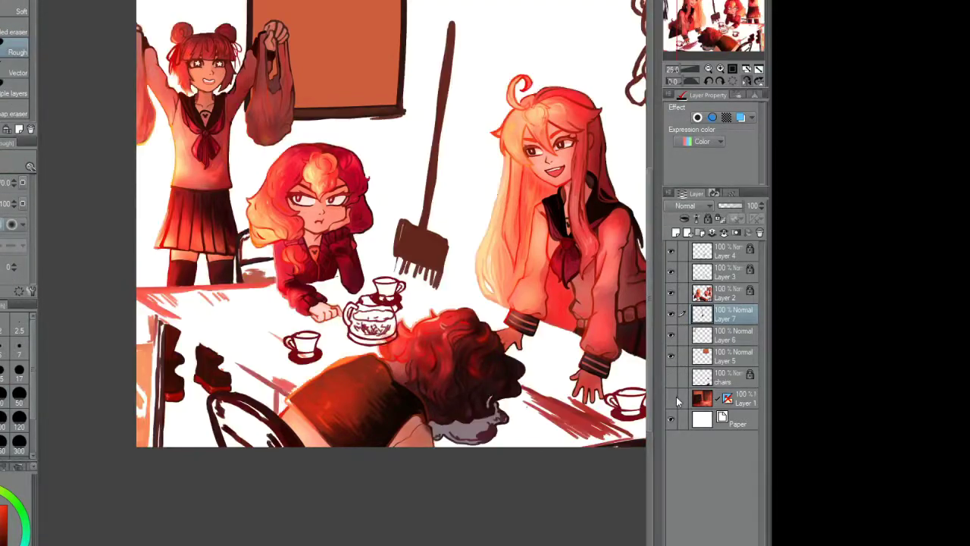
key("e")
left_click_drag(705, 36, 700, 38)
key("b")
key("e")
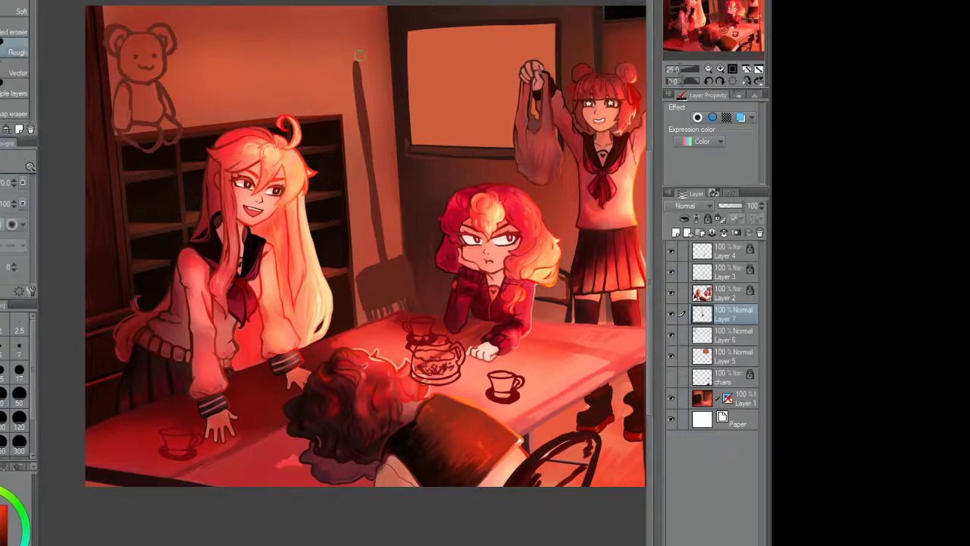
Step: Transform the broom on Layer 7 to adjust its slant and proportions against the wall beside the shelf
key("h")
key("ctrl+t")
key("Return")
key("b")
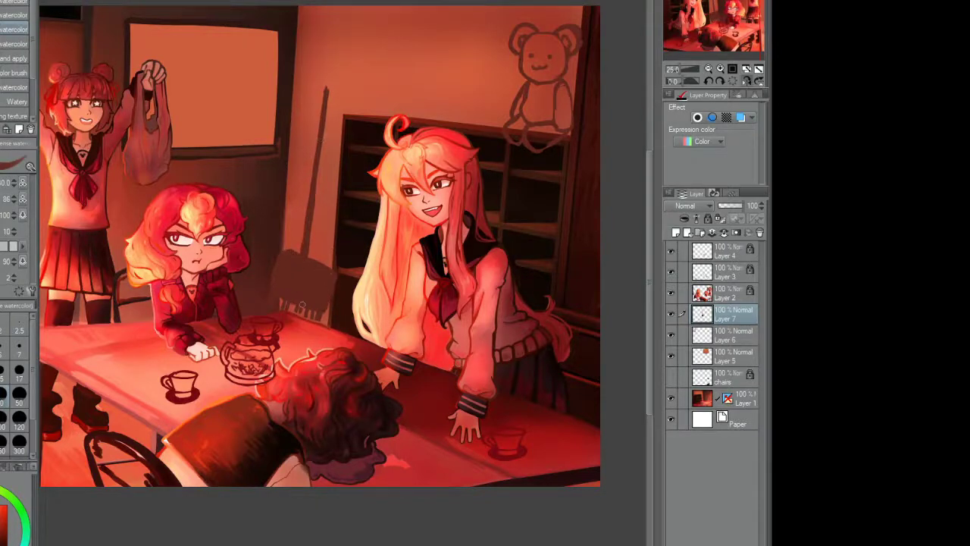
key("ctrl+t")
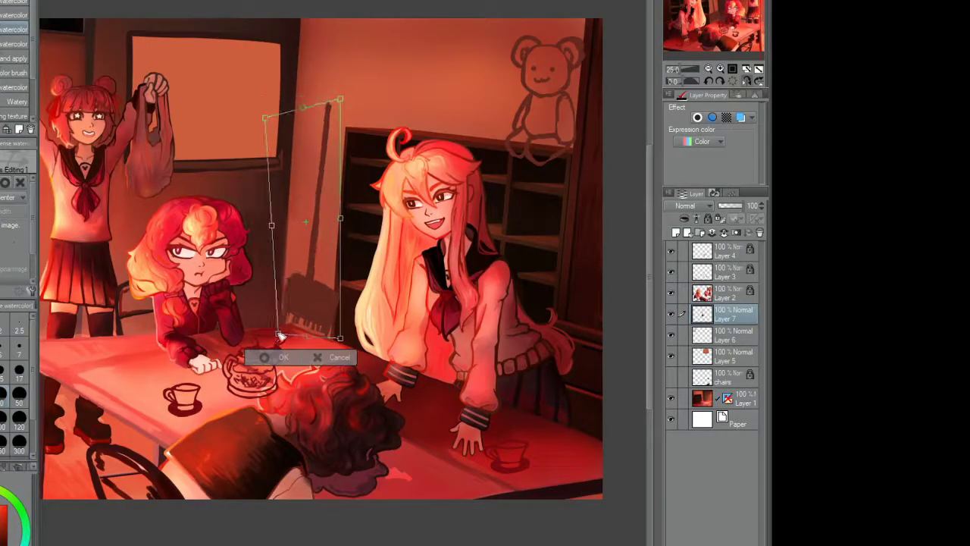
key("Return")
Step: Add an Overlay layer above the board's layer and airbrush a red-orange glow around the board's edges
key("e")
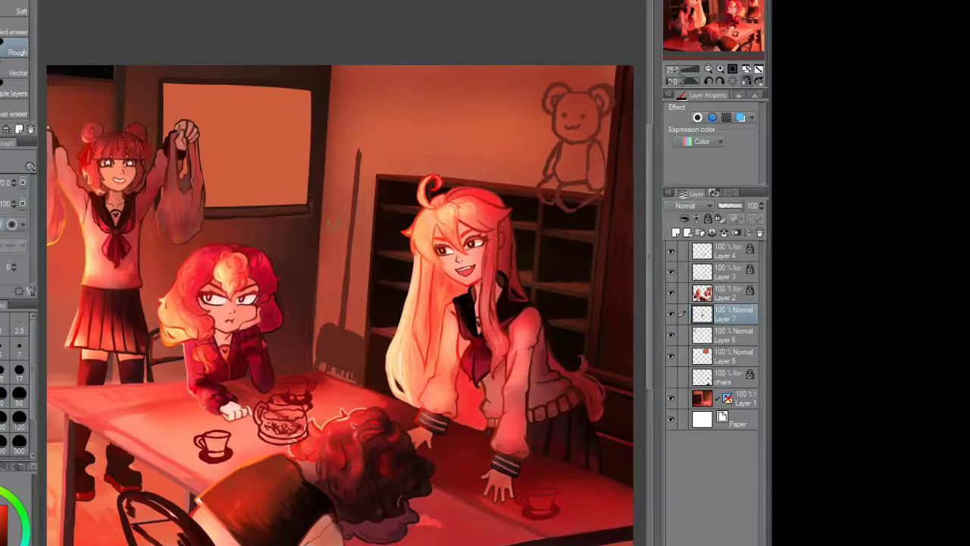
key("ctrl+shift+n")
key("b")
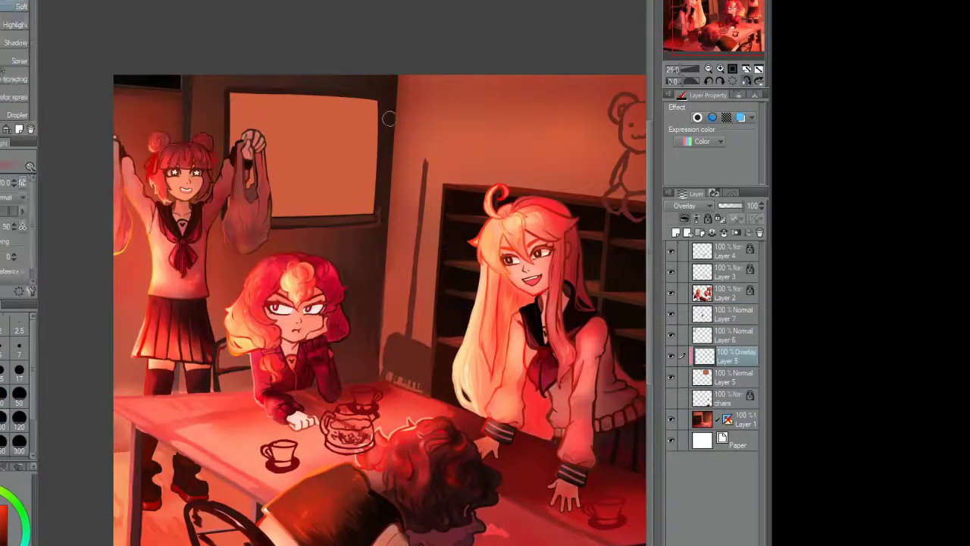
left_click_drag(388, 118, 250, 86)
left_click_drag(328, 154, 251, 114)
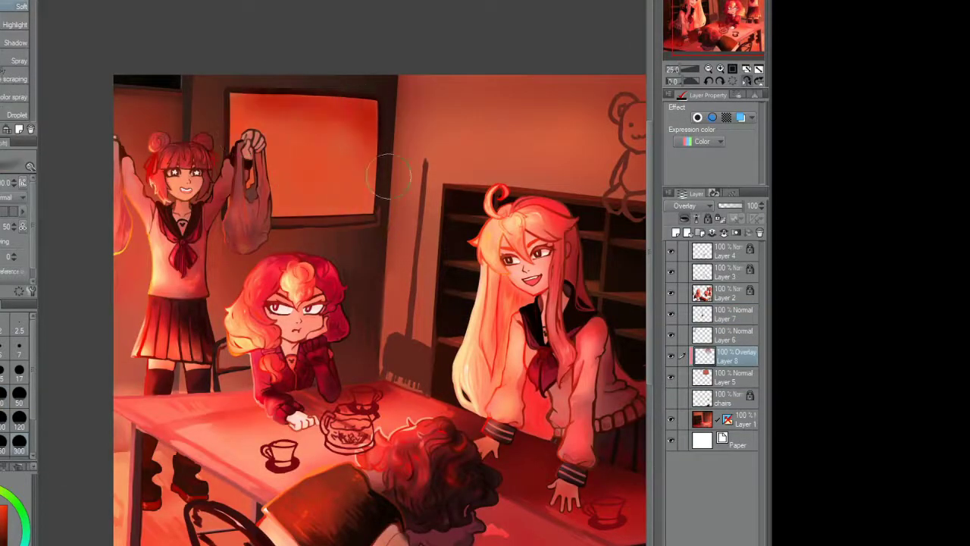
Step: Darken the broom with an Overlay layer above Layer 7 and merge it down into Layer 7
scroll(328, 227, "right", 2)
key("ctrl+]")
key("ctrl+]")
left_click_drag(319, 324, 296, 273)
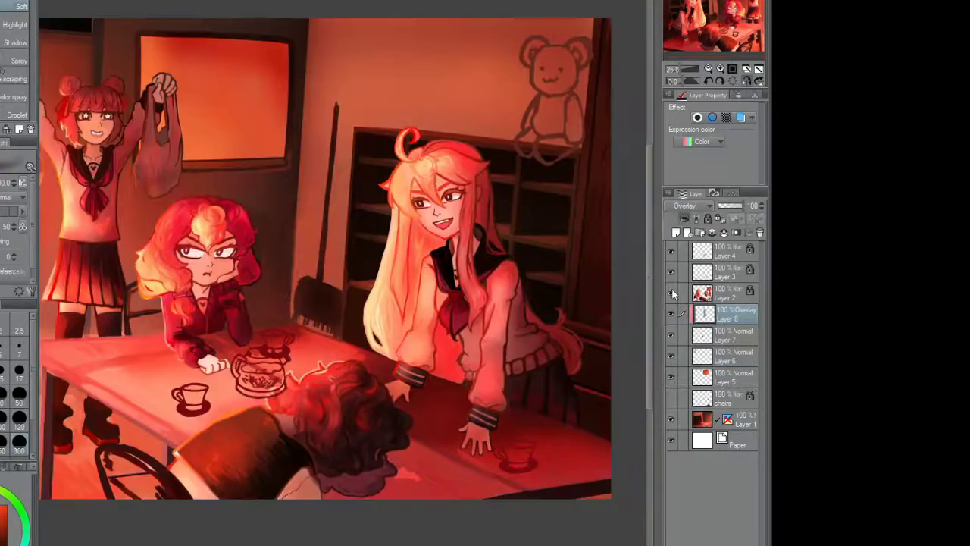
key("ctrl+e")
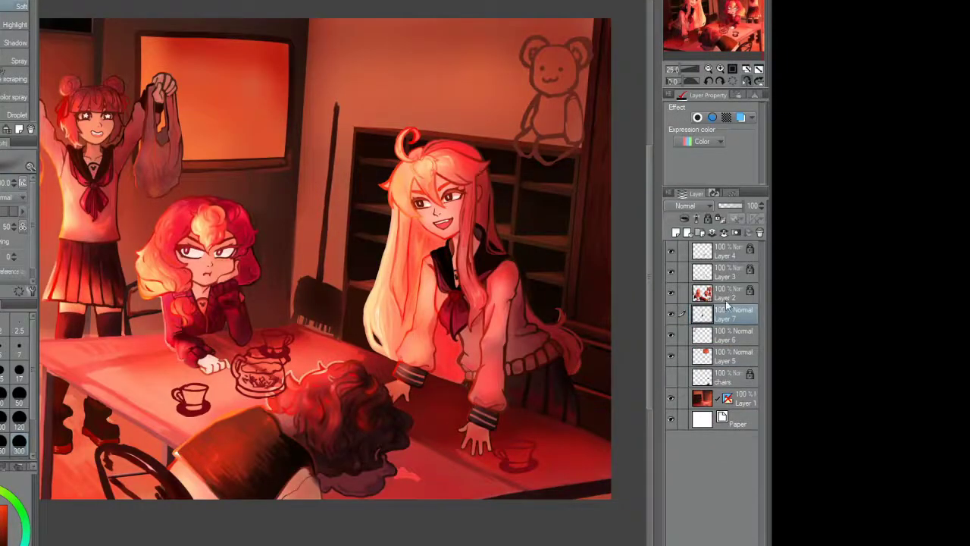
Step: Show the chairs layer again and fill the plush bear with light orange on a new layer beneath its line art
left_click(747, 81)
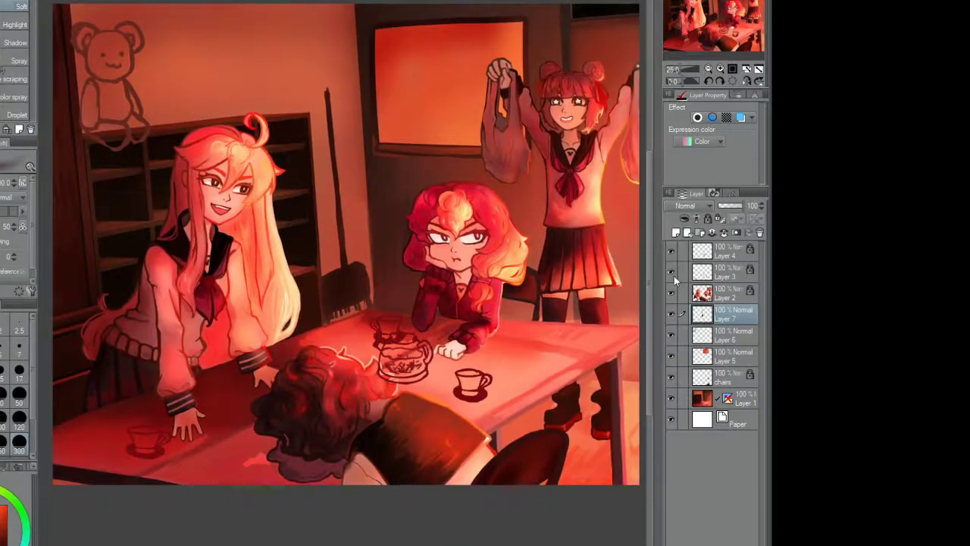
left_click(727, 335)
key("ctrl+shift+n")
key("b")
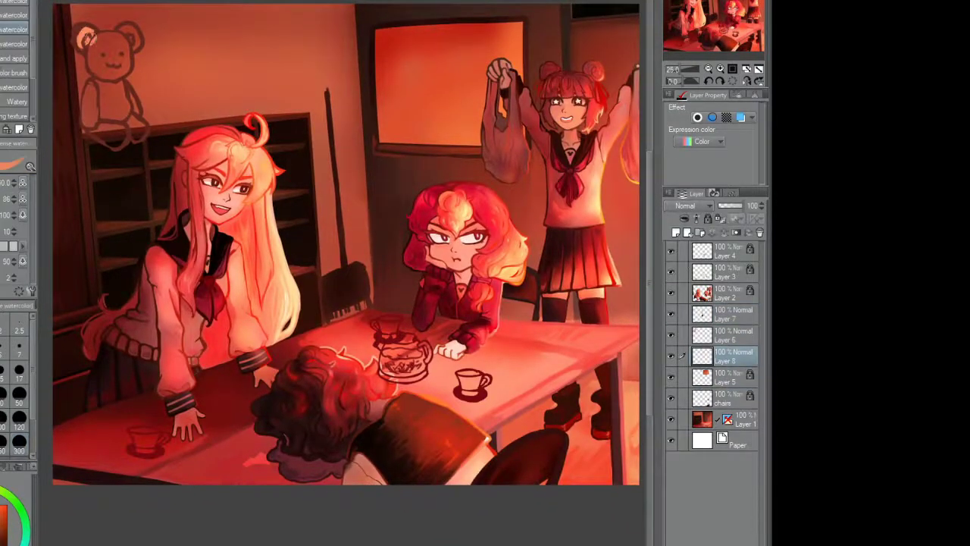
mouse_move(121, 67)
left_mouse_down()
mouse_move(109, 97)
mouse_move(133, 120)
mouse_move(96, 120)
mouse_move(85, 98)
mouse_move(113, 137)
left_mouse_up()
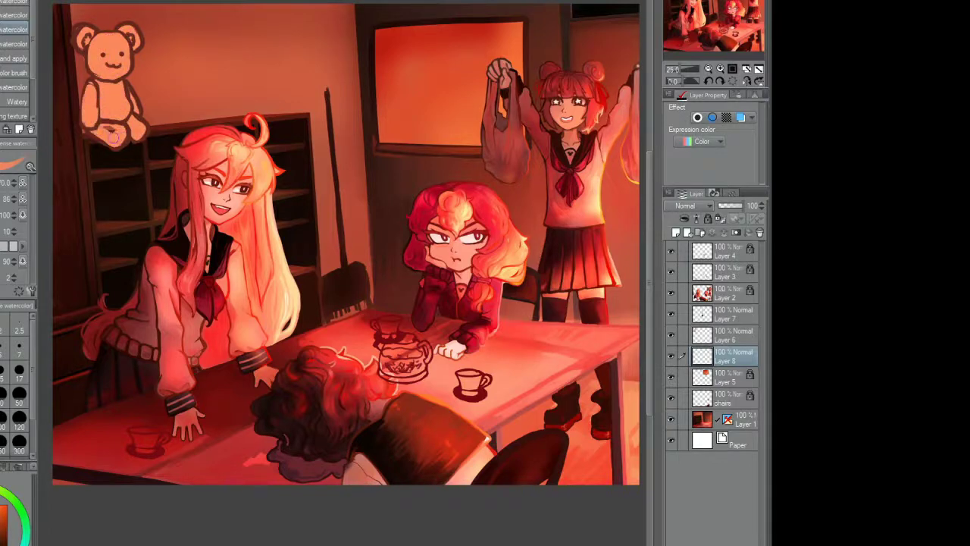
Step: Add a layer above Layer 2 and fill the teacup in front of the seated girl bright red
scroll(152, 134, "down", 1)
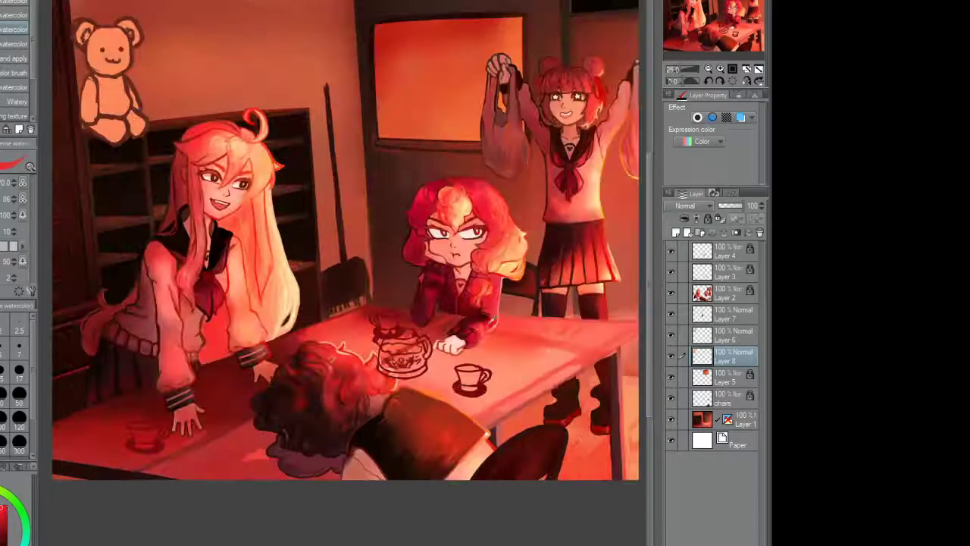
scroll(472, 373, "up", 3)
scroll(472, 373, "down", 3)
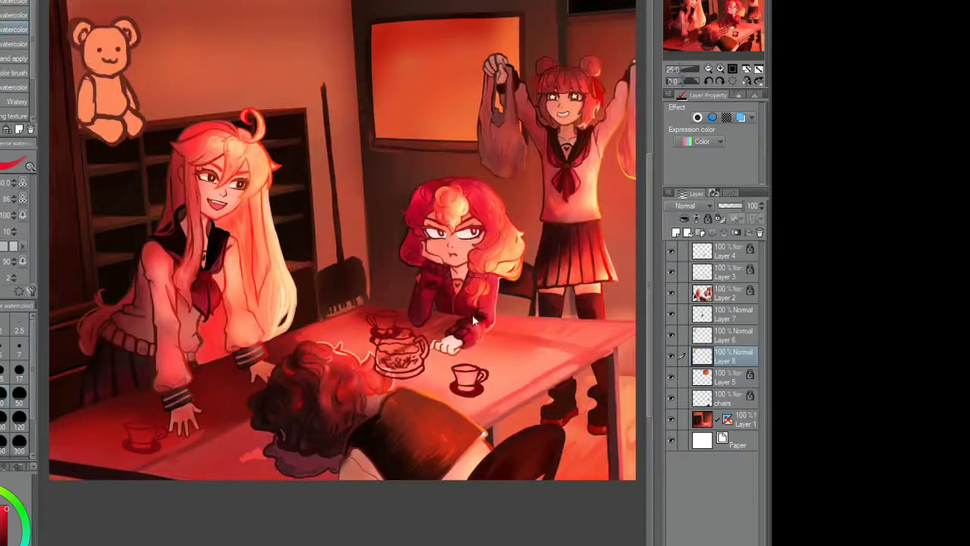
left_click(732, 293)
left_click(676, 233)
scroll(466, 375, "up", 3)
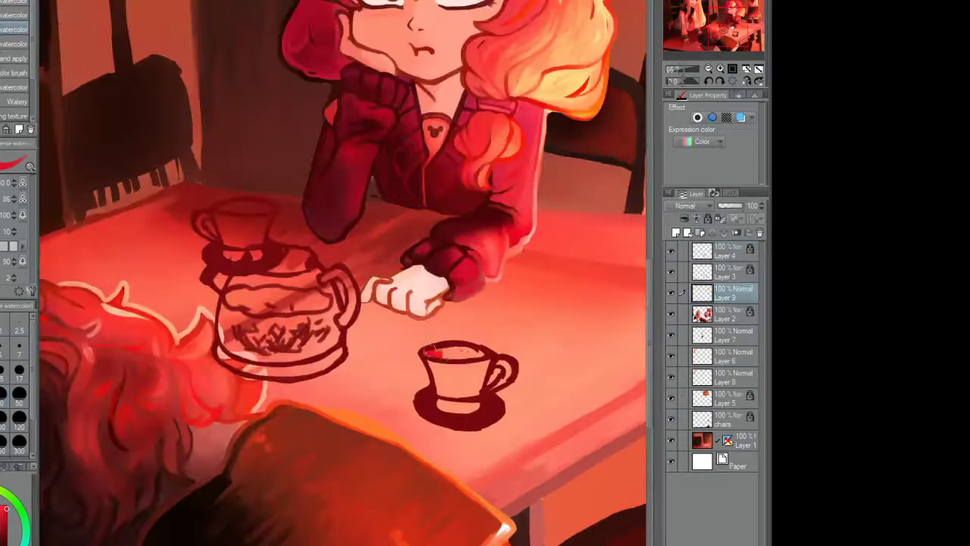
left_click_drag(462, 356, 444, 394)
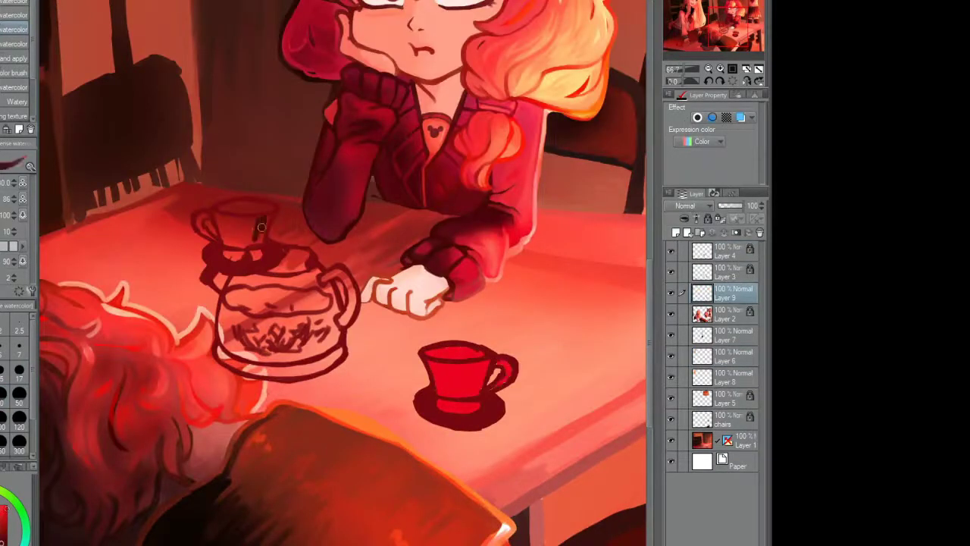
Step: Fill the teacup behind the teapot dark maroon and the one beside the long-haired girl's hand light pink
left_click_drag(229, 253, 239, 204)
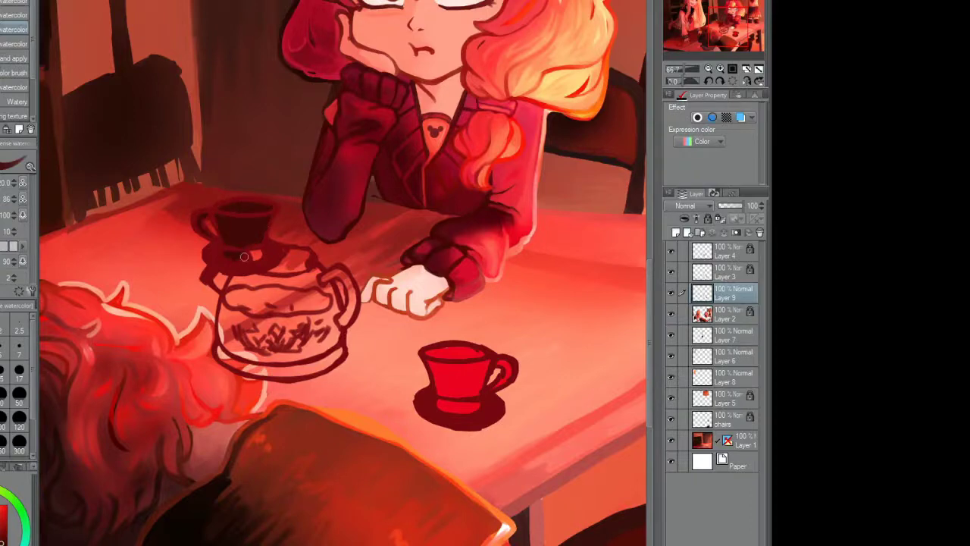
scroll(256, 248, "down", 3)
left_click_drag(256, 249, 308, 235)
scroll(182, 318, "up", 4)
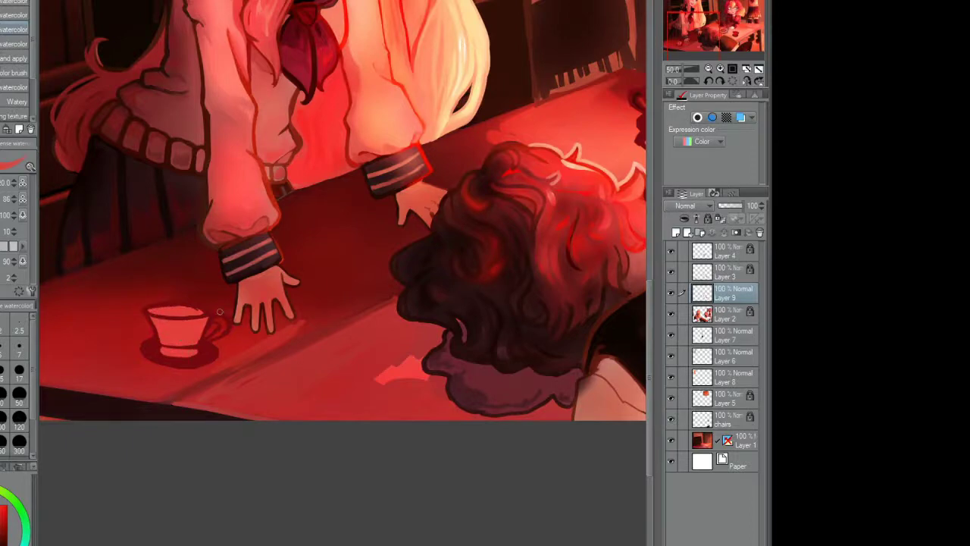
Step: Add a layer above Layer 3, fill in the teapot's body and lid, and set the layer's opacity to 36%
scroll(341, 212, "down", 3)
left_click(724, 272)
key("ctrl+shift+n")
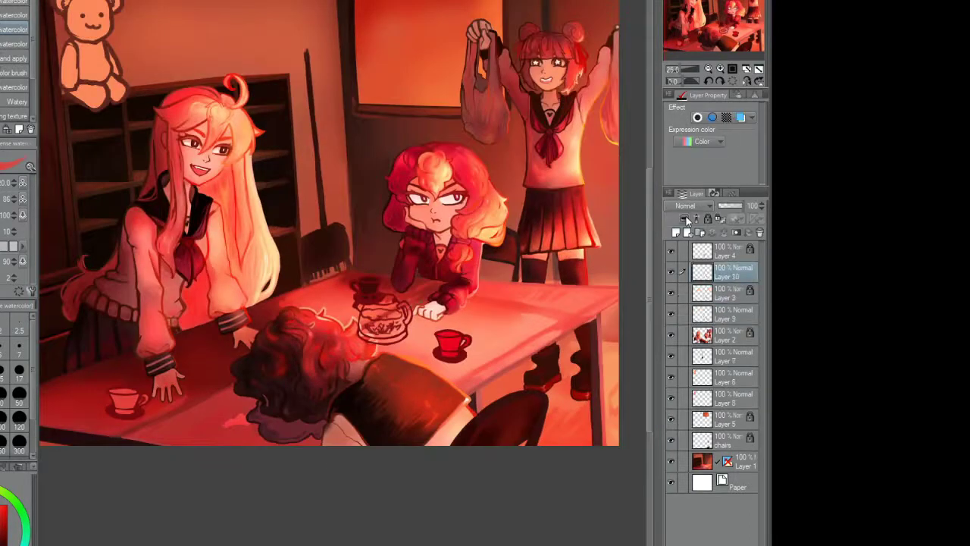
scroll(372, 303, "up", 4)
mouse_move(413, 280)
left_mouse_down()
mouse_move(379, 247)
mouse_move(349, 244)
mouse_move(394, 287)
left_mouse_up()
left_click_drag(311, 257, 324, 334)
left_click_drag(337, 282, 394, 332)
left_click_drag(307, 337, 405, 356)
left_click_drag(741, 206, 723, 205)
Step: Add another layer, paint the teapot's lower liquid area off-white, and set the layer's opacity to 60%
scroll(394, 302, "down", 1)
scroll(393, 301, "up", 2)
key("ctrl+shift+n")
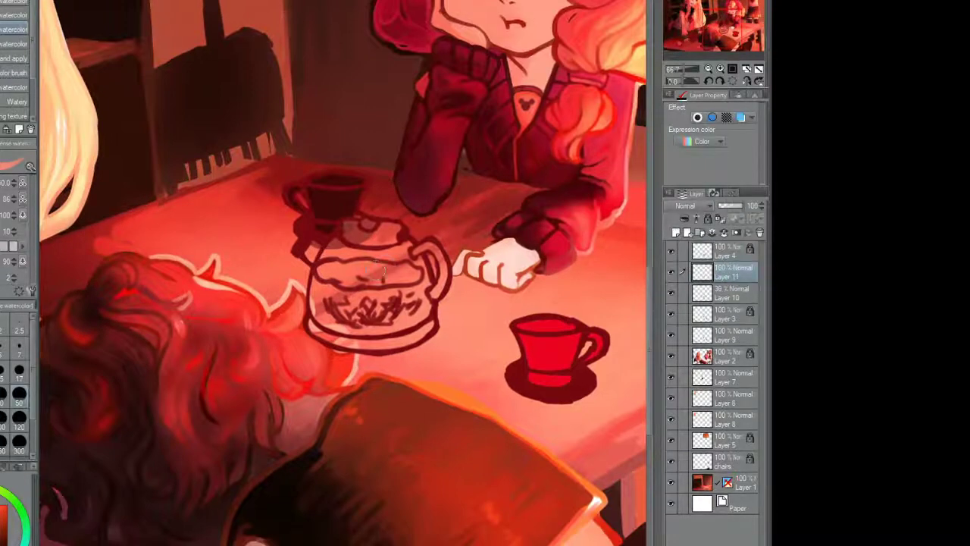
mouse_move(357, 269)
left_mouse_down()
mouse_move(412, 274)
mouse_move(424, 319)
left_mouse_up()
mouse_move(402, 265)
left_mouse_down()
mouse_move(320, 300)
mouse_move(391, 313)
left_mouse_up()
left_click_drag(741, 206, 732, 205)
scroll(364, 276, "down", 2)
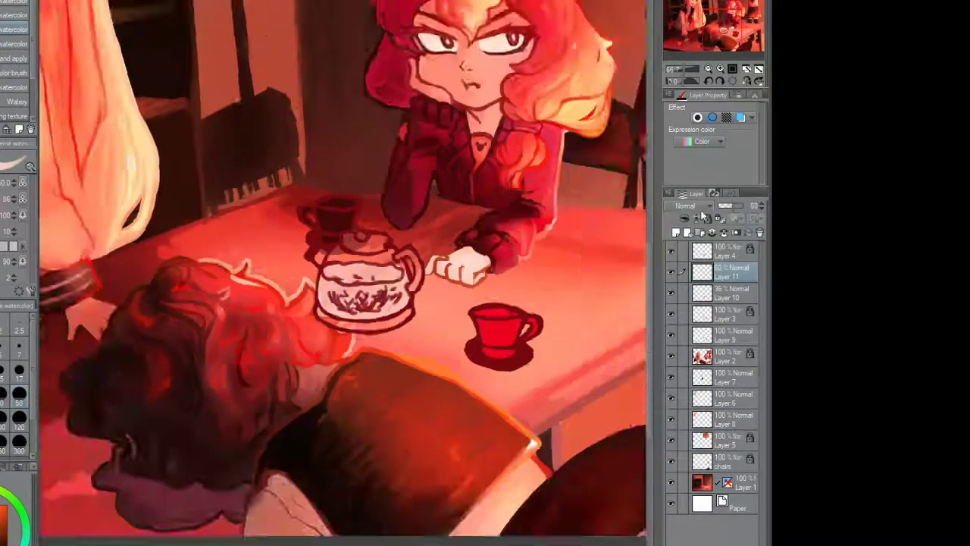
Step: Add an Overlay layer above Layer 8 and airbrush red and orange shading over the plush bear
scroll(643, 219, "down", 3)
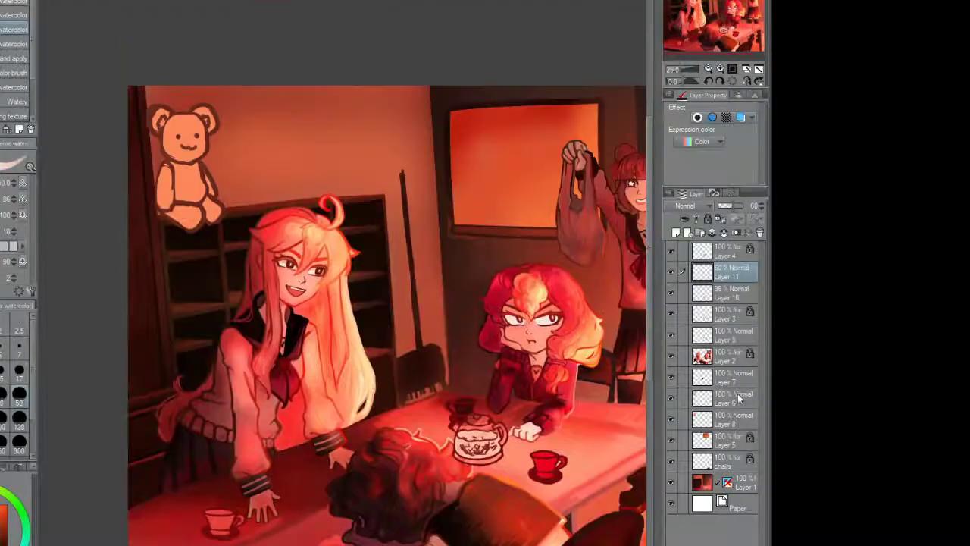
left_click(729, 419)
key("ctrl+shift+n")
left_click_drag(170, 121, 186, 216)
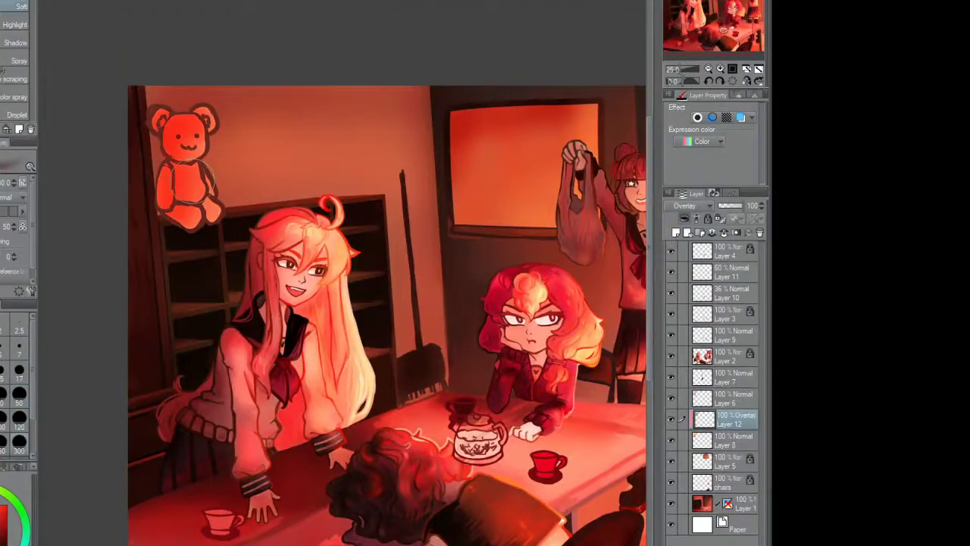
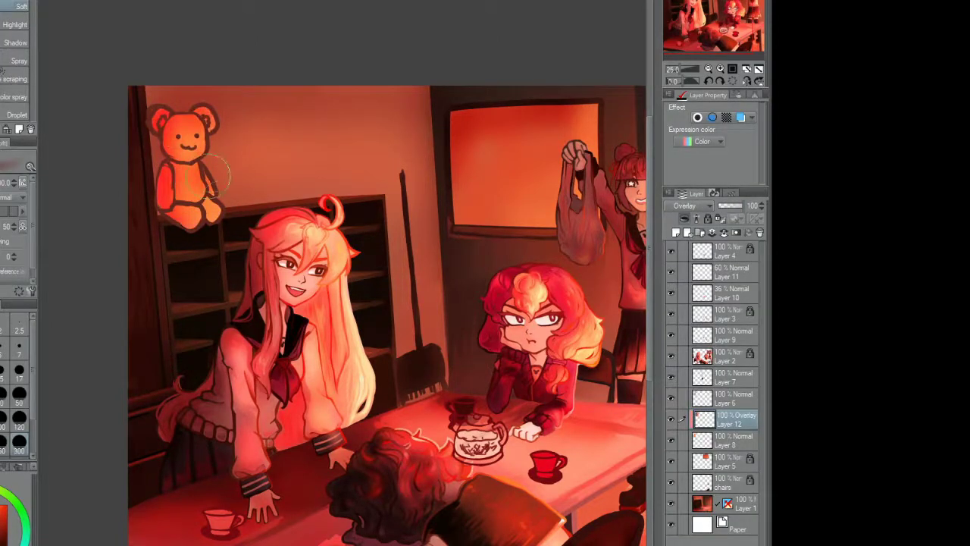
Step: Merge the plush bear's Overlay shading and line art down into Layer 8
scroll(258, 259, "down", 2)
scroll(258, 259, "up", 2)
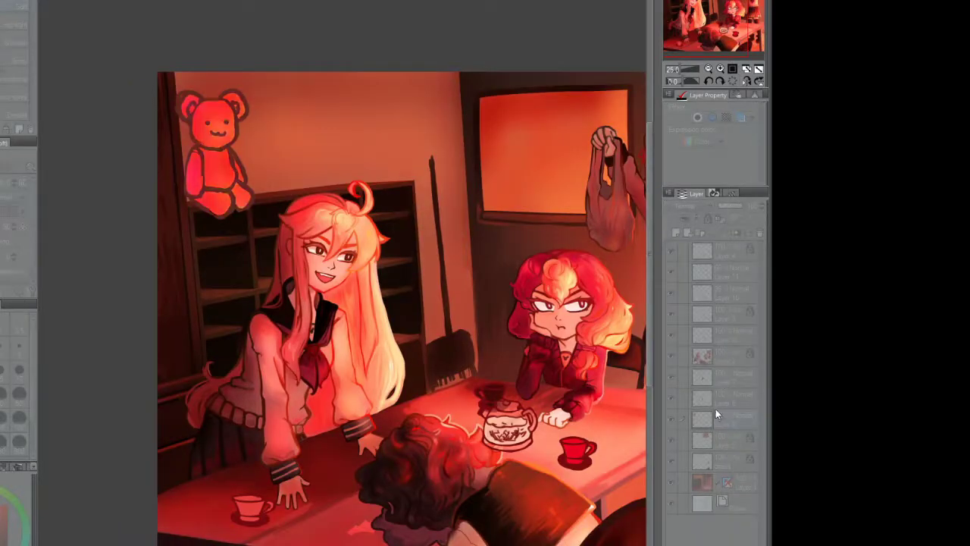
left_click(672, 417)
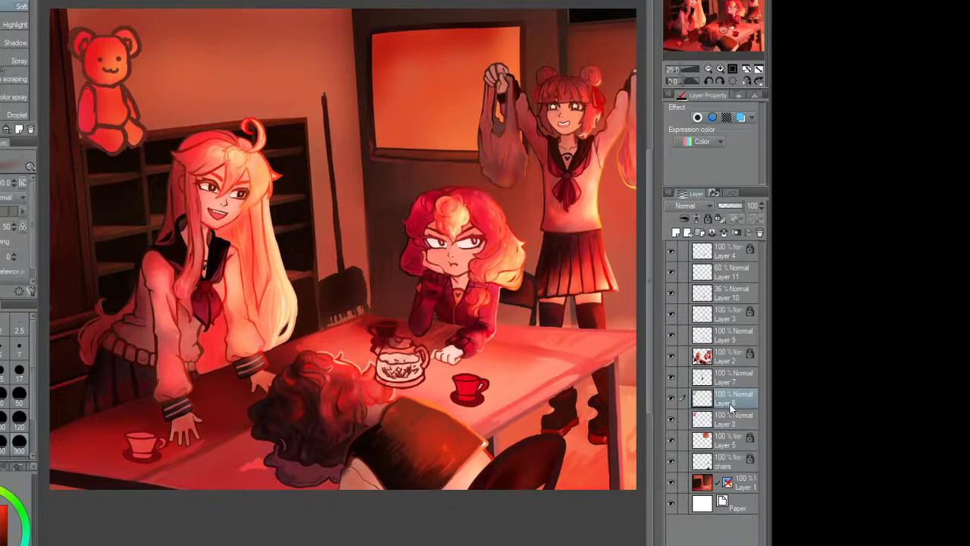
key("ctrl+y")
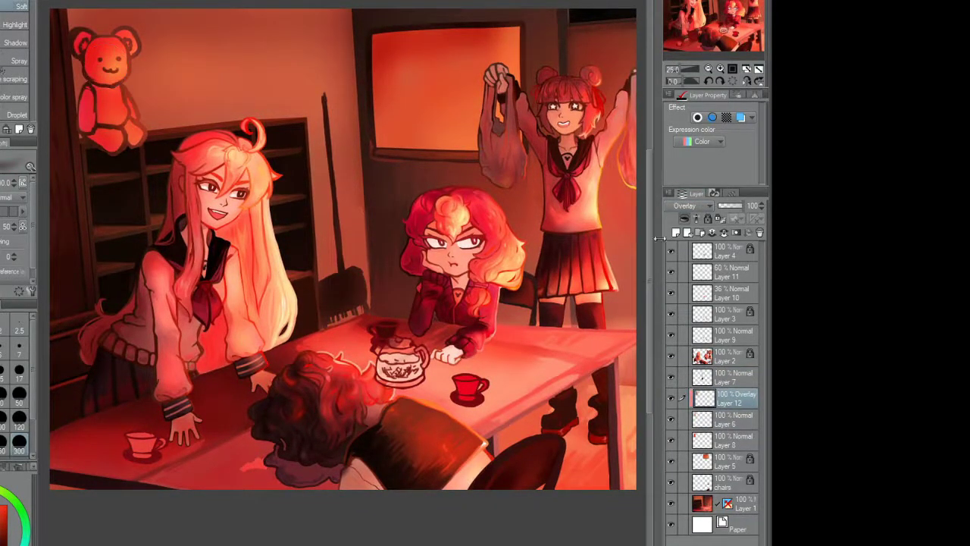
key("ctrl+z")
key("ctrl+z")
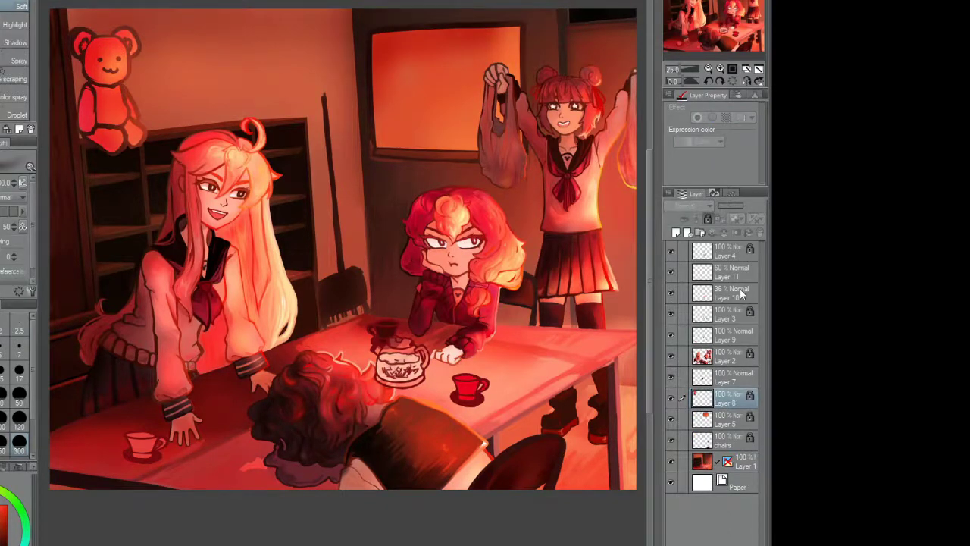
key("ctrl+y")
Step: Add an Overlay layer above Layer 4, tint the teapot's line art red, and merge the line art into Layer 11
scroll(419, 379, "up", 3)
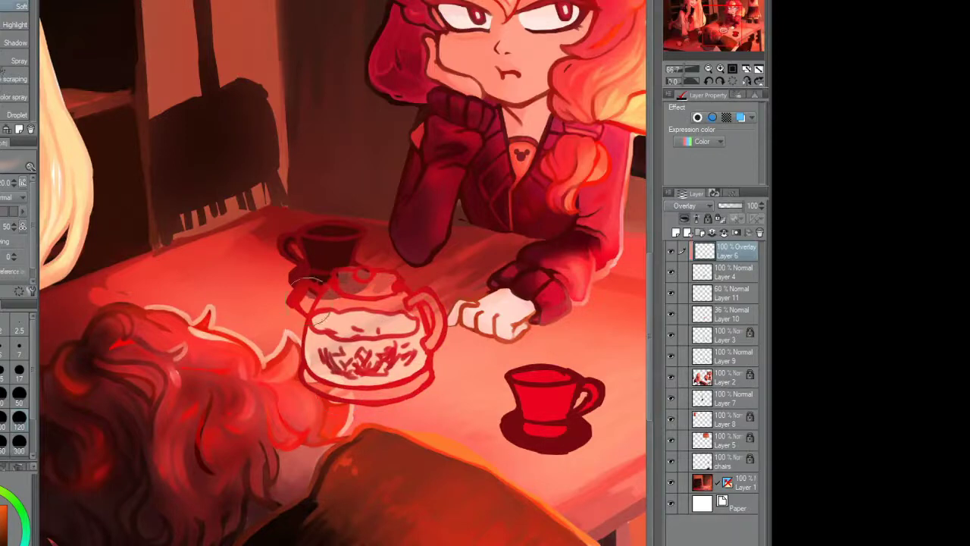
scroll(307, 279, "down", 2)
scroll(341, 303, "up", 1)
key("ctrl+z")
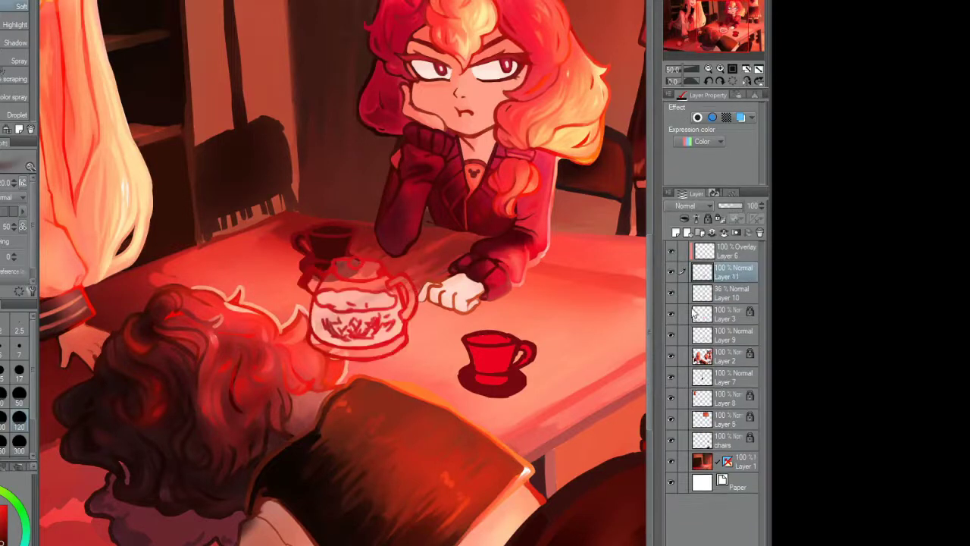
Step: Merge the teapot's Overlay, fill and line layers into Layer 10 and add an Overlay layer above Layer 3
left_click_drag(755, 247, 742, 273)
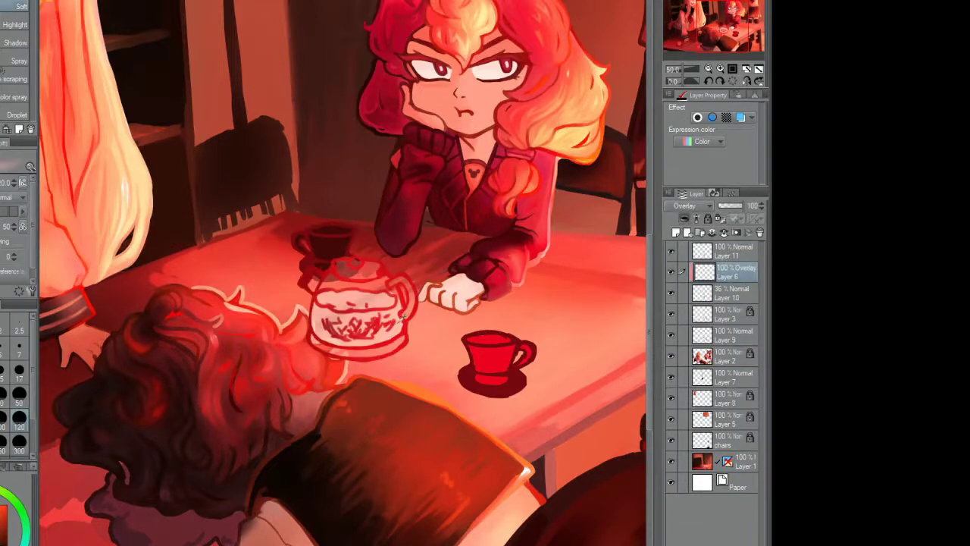
left_click(365, 300, "alt")
key("ctrl+z")
key("ctrl+z")
key("ctrl+z")
key("ctrl+z")
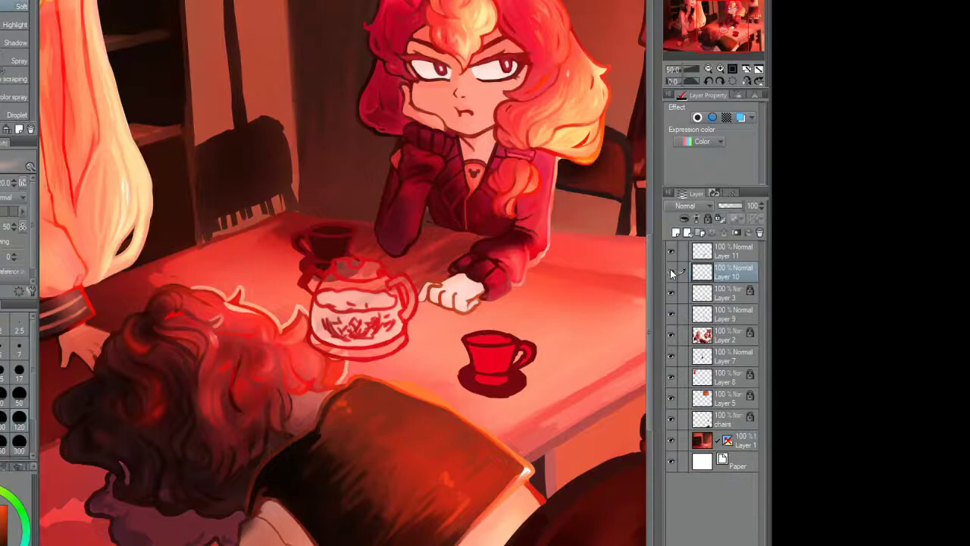
key("ctrl+z")
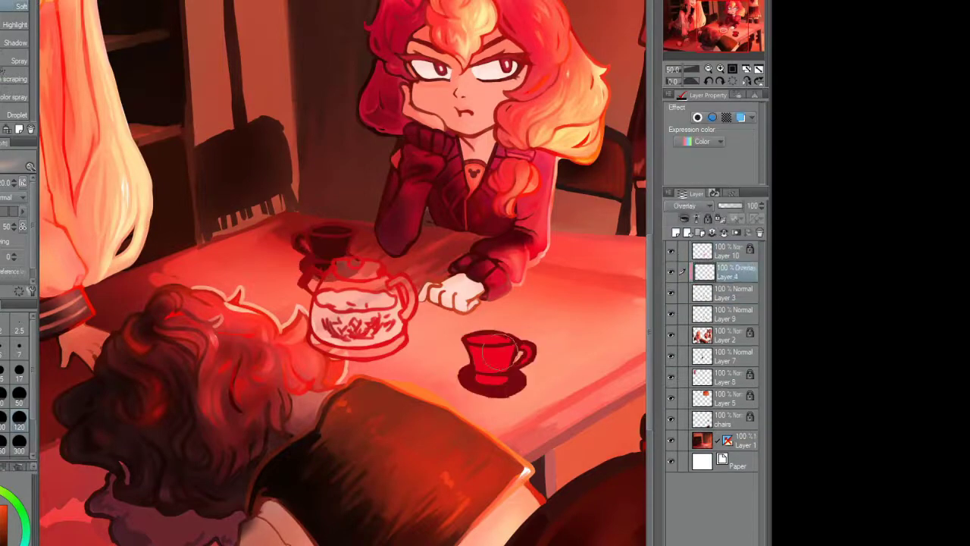
Step: Airbrush red shading over the teacups on the Overlay layer and merge the cup layers down into Layer 9
left_click_drag(349, 244, 602, 153)
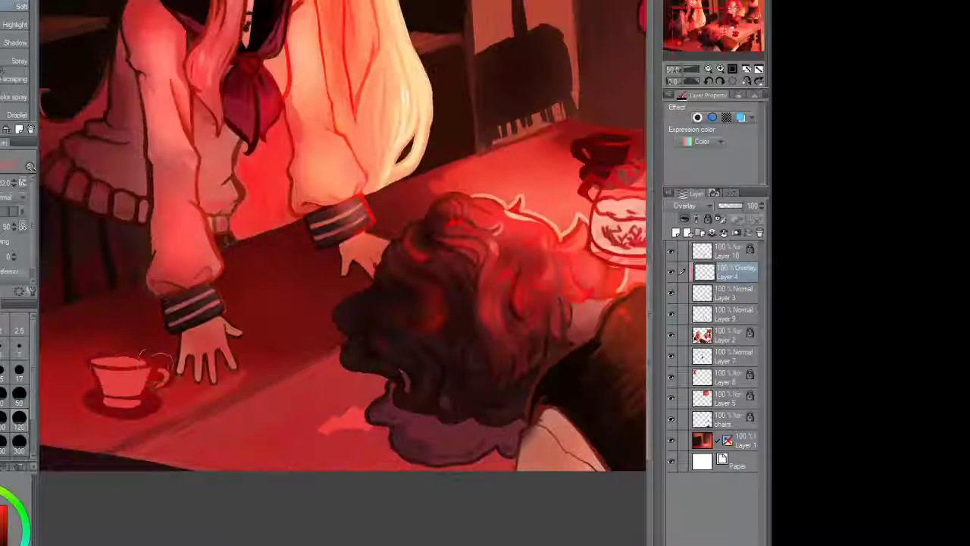
key("ctrl+0")
key("ctrl+z")
key("ctrl+z")
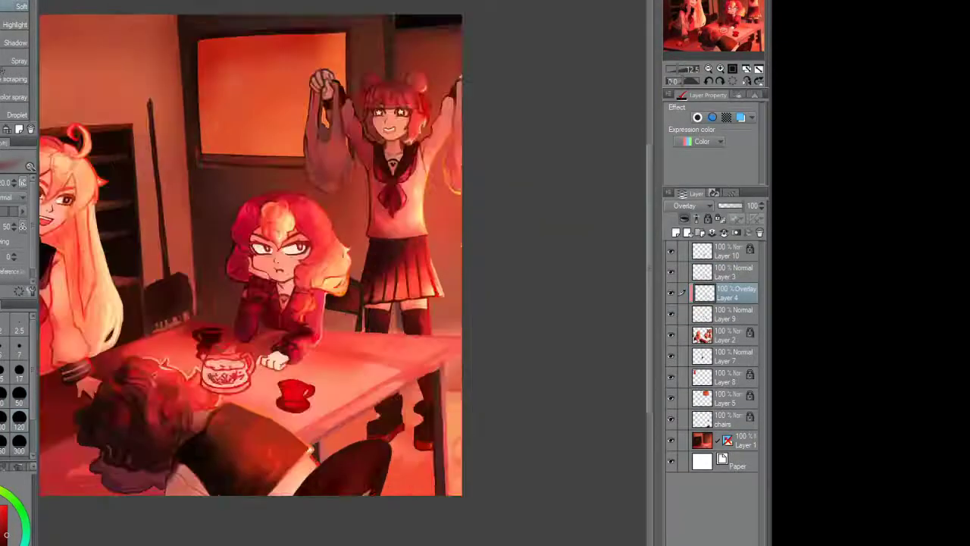
key("ctrl+z")
key("ctrl+z")
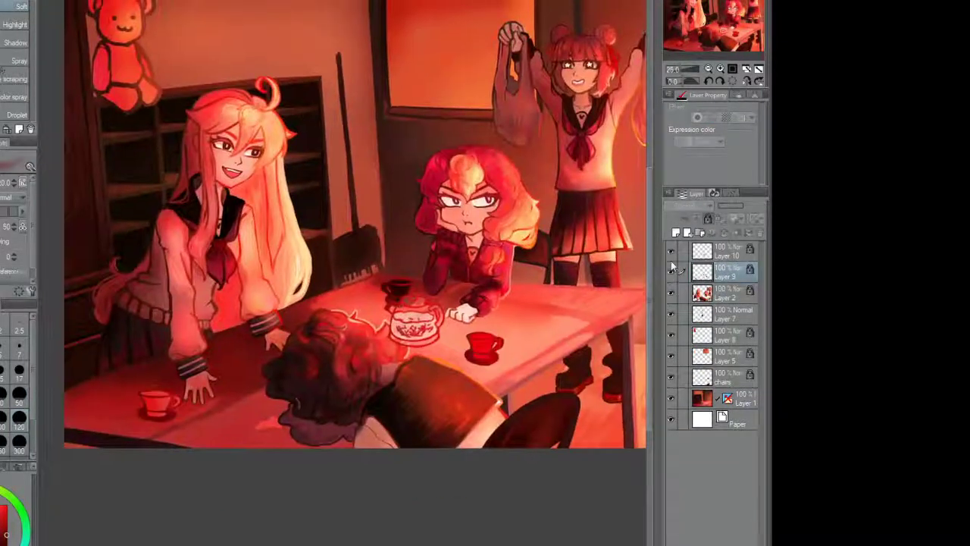
Step: Erase the parts of the teapot on Layer 10 that overlap the sleeping girl's hair
scroll(379, 334, "up", 5)
key("e")
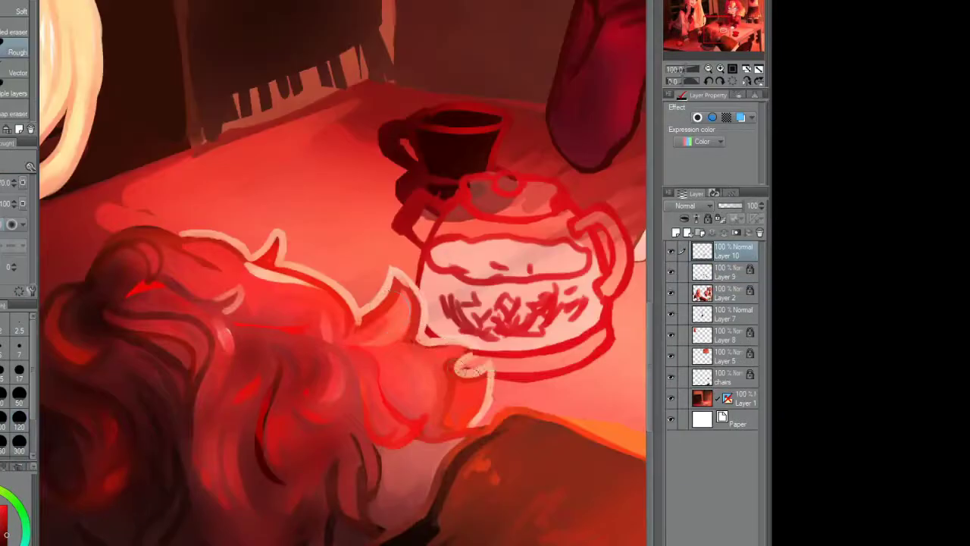
scroll(425, 379, "down", 5)
left_click(673, 253)
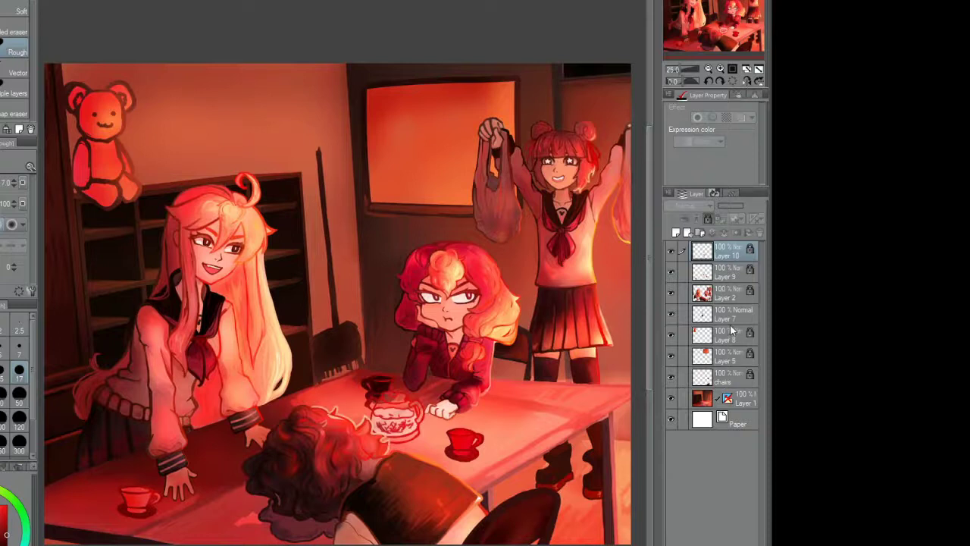
Step: Airbrush deep red and orange over the glowing wall board on an Overlay layer above Layer 5 and merge it down
key("ctrl+shift+n")
key("b")
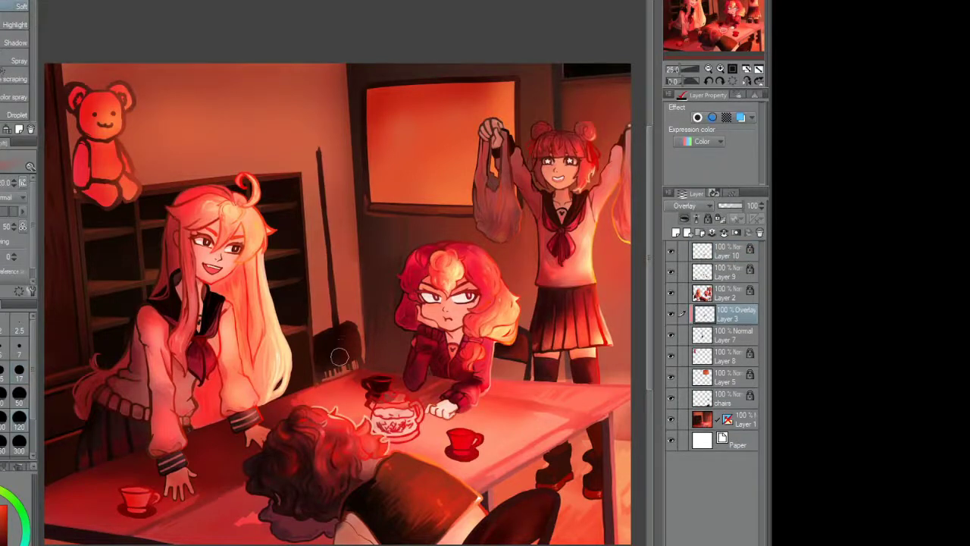
left_click_drag(731, 304, 733, 357)
mouse_move(394, 91)
left_mouse_down()
mouse_move(409, 167)
mouse_move(455, 189)
mouse_move(439, 122)
left_mouse_up()
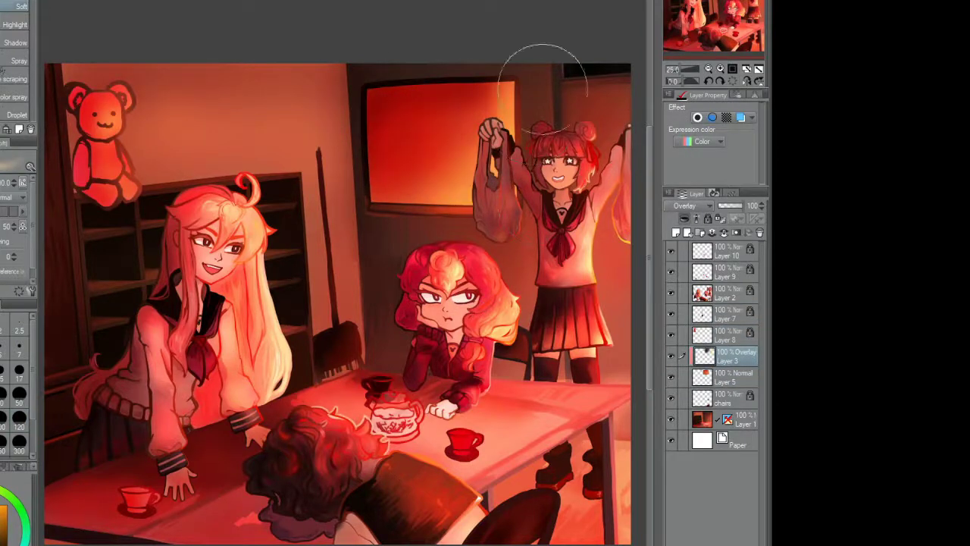
scroll(422, 33, "down", 6)
key("ctrl+e")
scroll(342, 272, "up", 6)
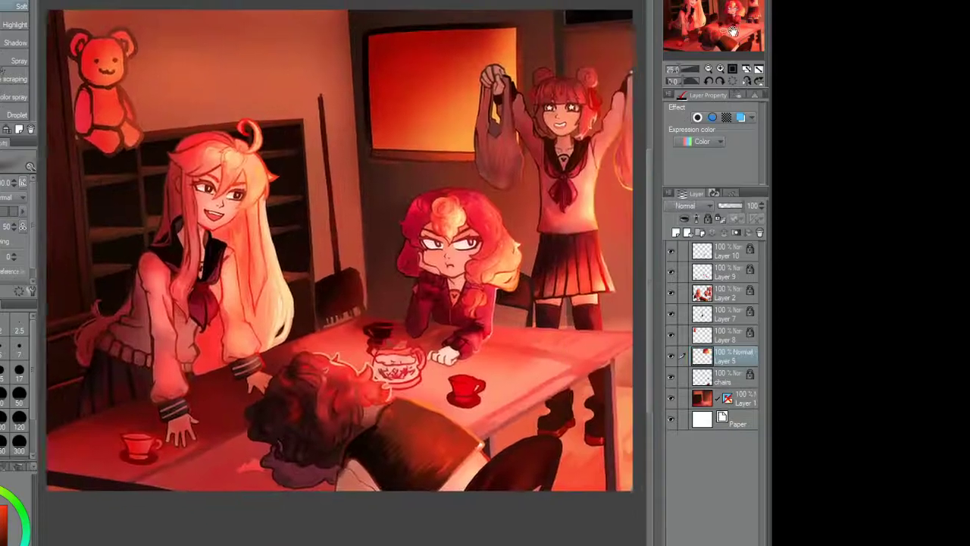
Step: Airbrush shadows and red-orange light over the room's walls on an Overlay layer above Layer 1 and merge it down
key("ctrl+z")
mouse_move(333, 76)
left_mouse_down()
mouse_move(318, 61)
mouse_move(113, 22)
mouse_move(341, 163)
mouse_move(356, 296)
left_mouse_up()
mouse_move(372, 195)
left_mouse_down()
mouse_move(353, 118)
mouse_move(197, 114)
mouse_move(568, 39)
mouse_move(455, 190)
left_mouse_up()
left_click_drag(648, 159, 622, 133)
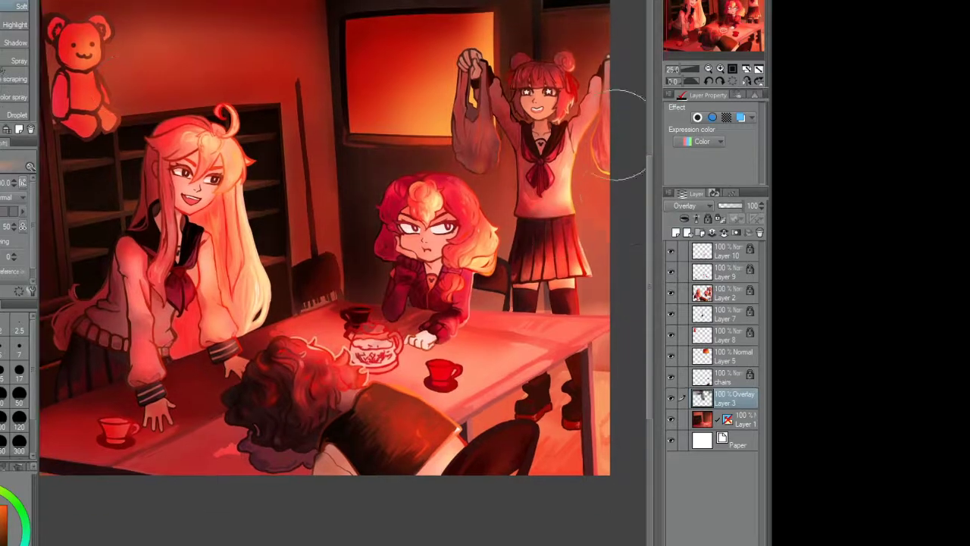
scroll(621, 133, "down", 4)
scroll(364, 227, "up", 3)
scroll(401, 86, "down", 3)
scroll(288, 30, "up", 4)
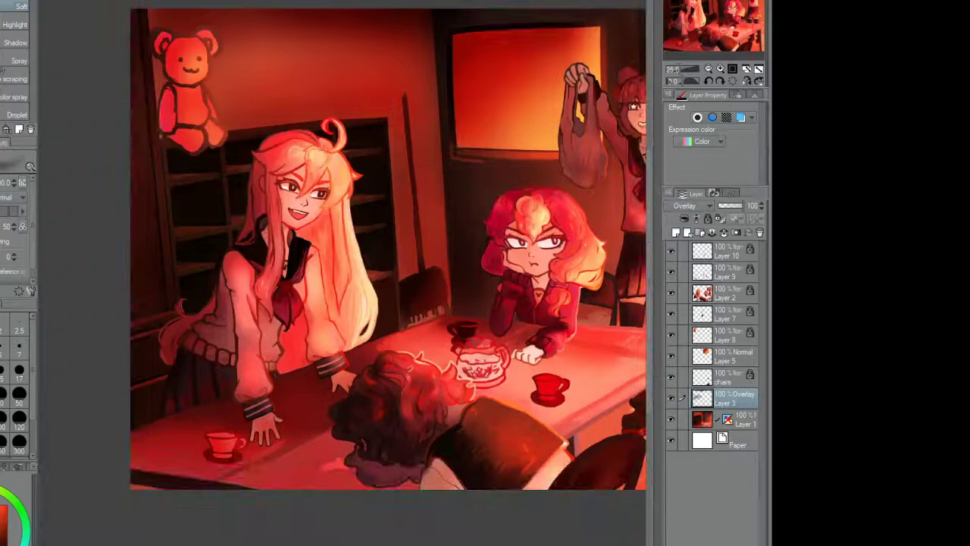
left_click(713, 24)
key("ctrl+e")
left_click(713, 24)
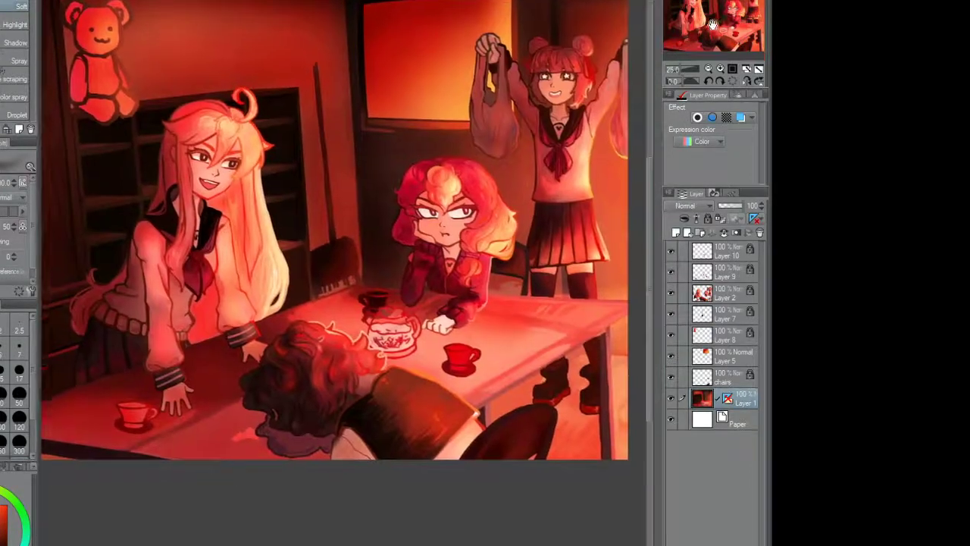
Step: Add another Overlay layer above Layer 1 and airbrush stronger reds over the table and rear wall
key("ctrl+z")
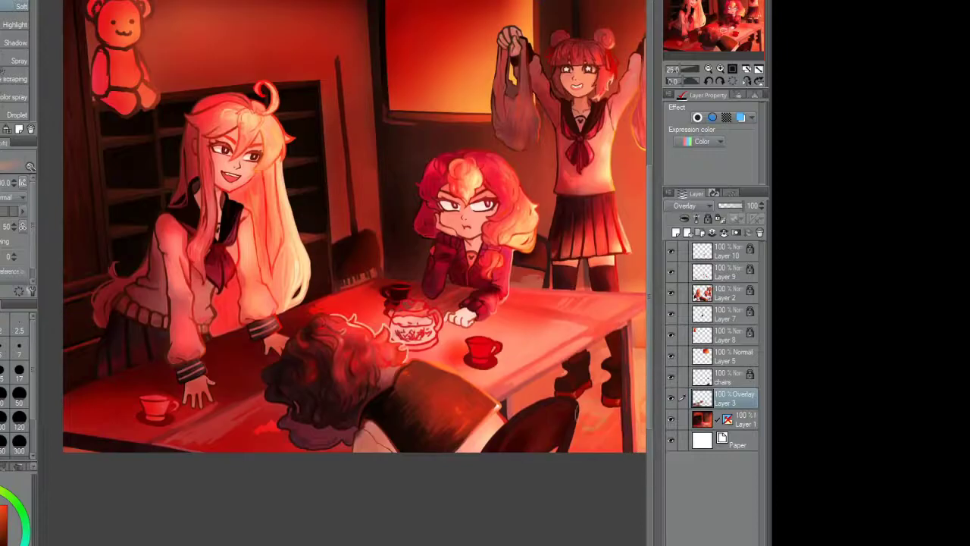
key("ctrl+0")
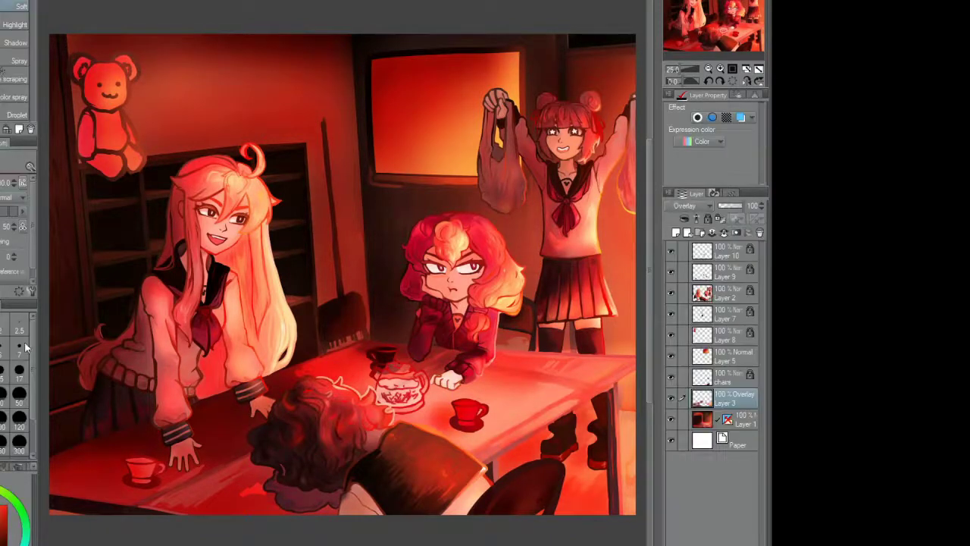
left_click_drag(70, 367, 81, 388)
key("b")
mouse_move(174, 144)
left_mouse_down()
mouse_move(303, 83)
mouse_move(364, 228)
left_mouse_up()
Step: Refine the red lighting on the table and walls, comparing with the Overlay hidden, and merge it into Layer 1
left_click(670, 402)
left_click(670, 402)
left_click(670, 402)
left_click(670, 402)
left_click_drag(341, 303, 327, 272)
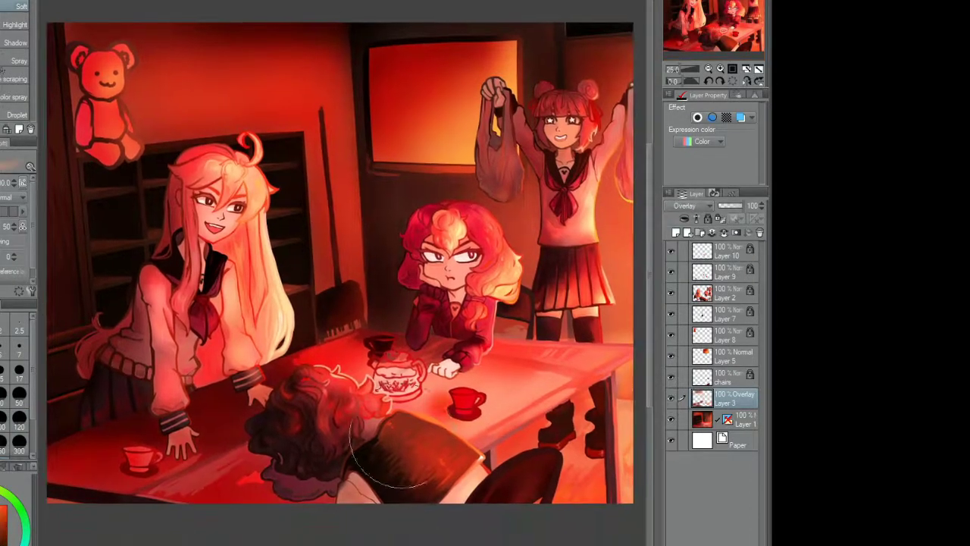
left_click(670, 402)
left_click(670, 401)
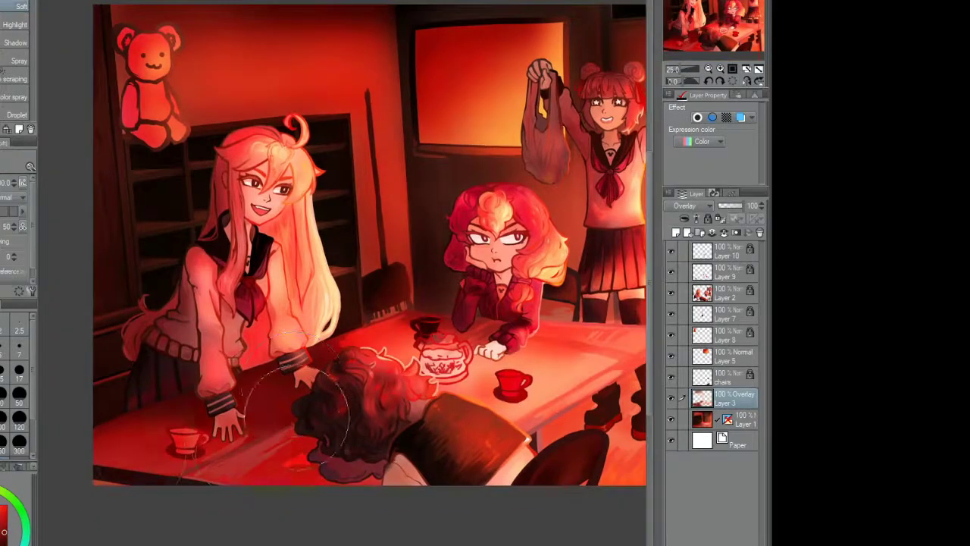
left_click(671, 401)
left_click(670, 401)
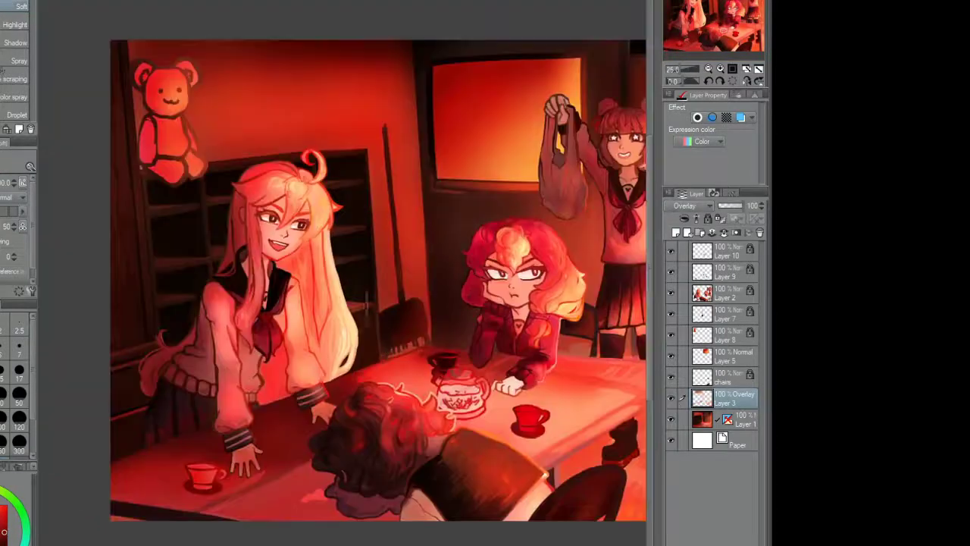
Step: Clean up the plush bear's outline on Layer 8 and repaint its left ear and head contour in red
left_click(724, 334)
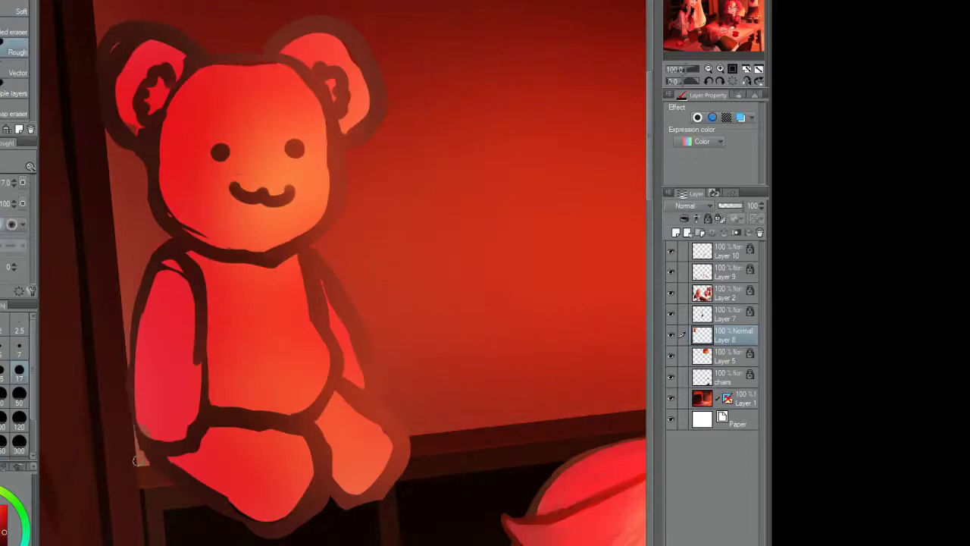
key("b")
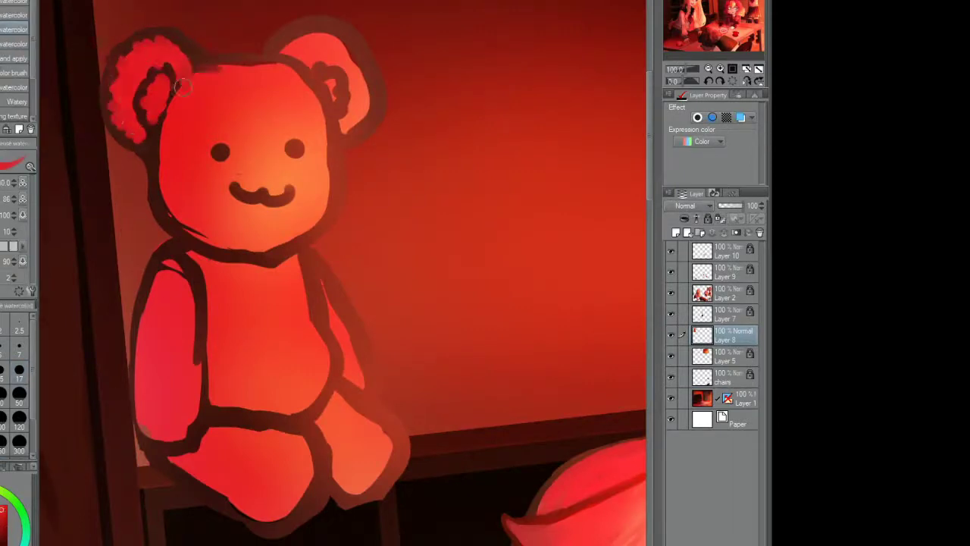
key("e")
key("b")
left_click_drag(205, 72, 288, 72)
mouse_move(163, 152)
left_mouse_down()
mouse_move(191, 231)
mouse_move(168, 221)
left_mouse_up()
key("e")
key("b")
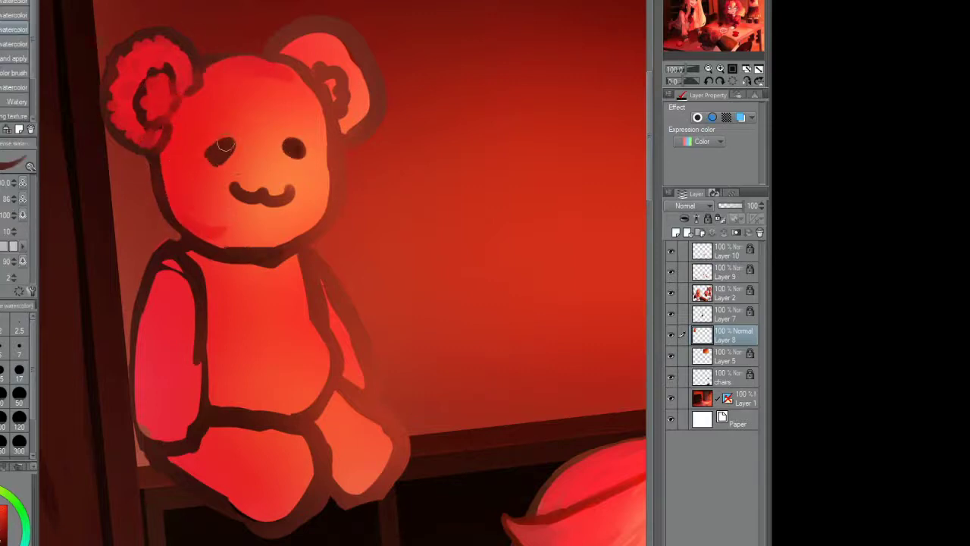
Step: Repaint the plush bear's face with slanted oval eyes and a small muzzle, and rework its right ear
mouse_move(292, 193)
left_mouse_down()
mouse_move(232, 199)
mouse_move(235, 224)
left_mouse_up()
left_click_drag(323, 118, 285, 49)
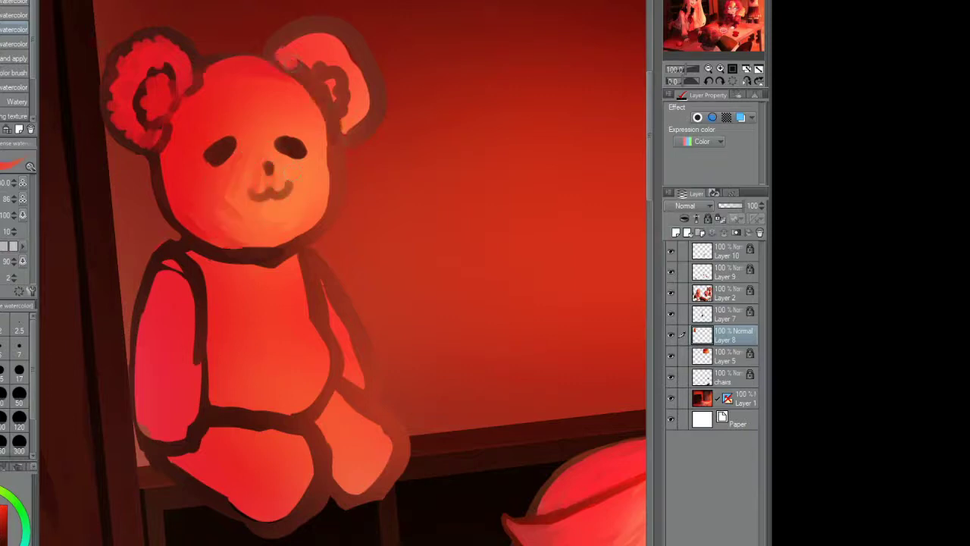
mouse_move(353, 63)
left_mouse_down()
mouse_move(318, 83)
mouse_move(307, 106)
left_mouse_up()
key("ctrl+minus")
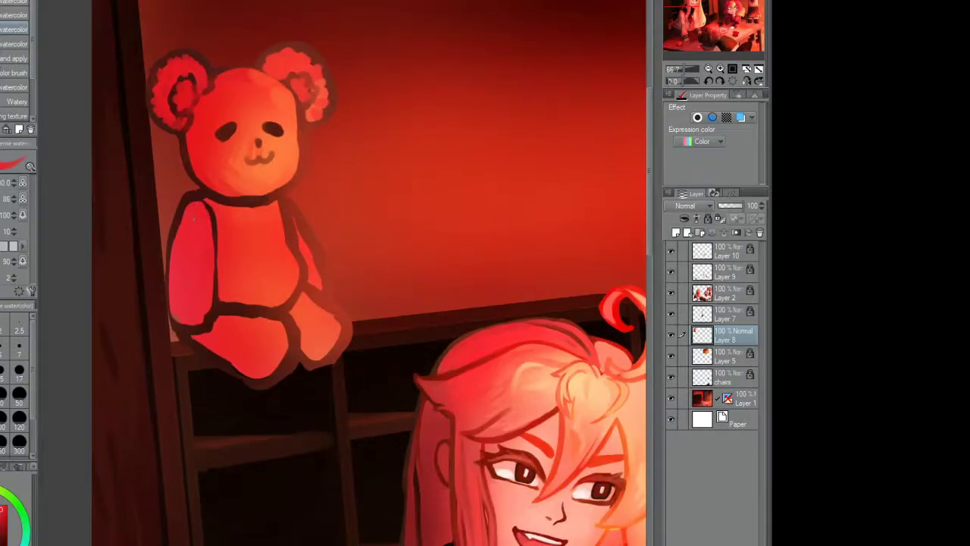
Step: Reshape and repaint the plush bear's arms, vest edges and legs, adding round foot soles
key("e")
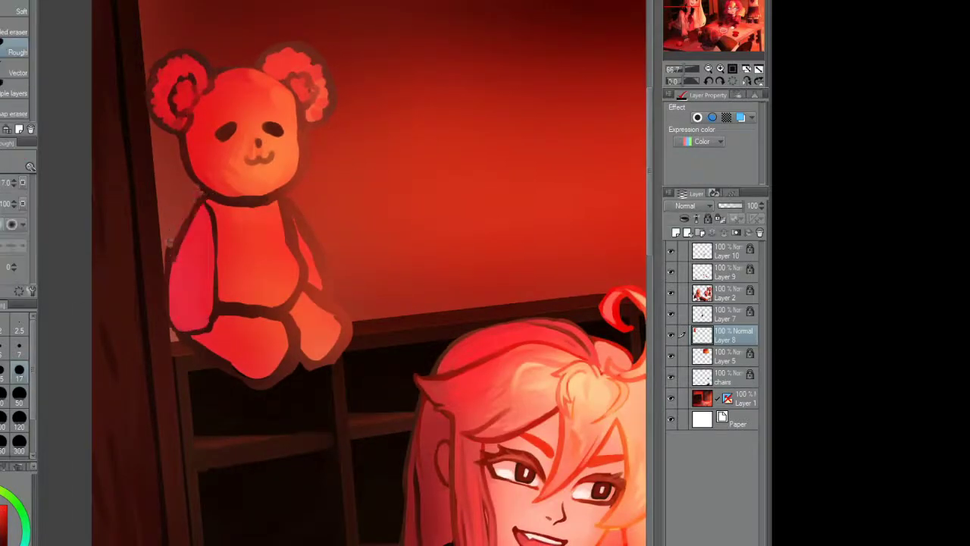
key("b")
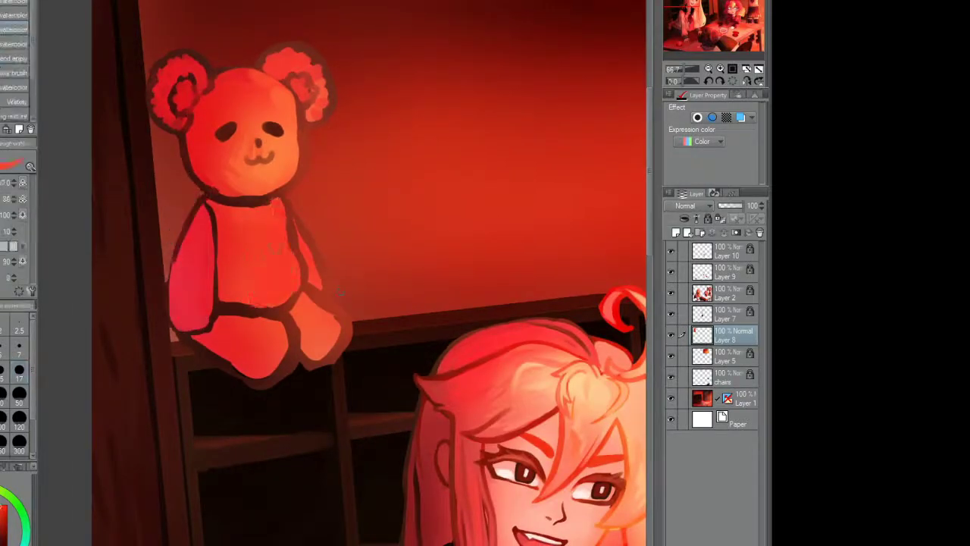
left_click_drag(211, 202, 222, 300)
left_click(229, 173, "alt")
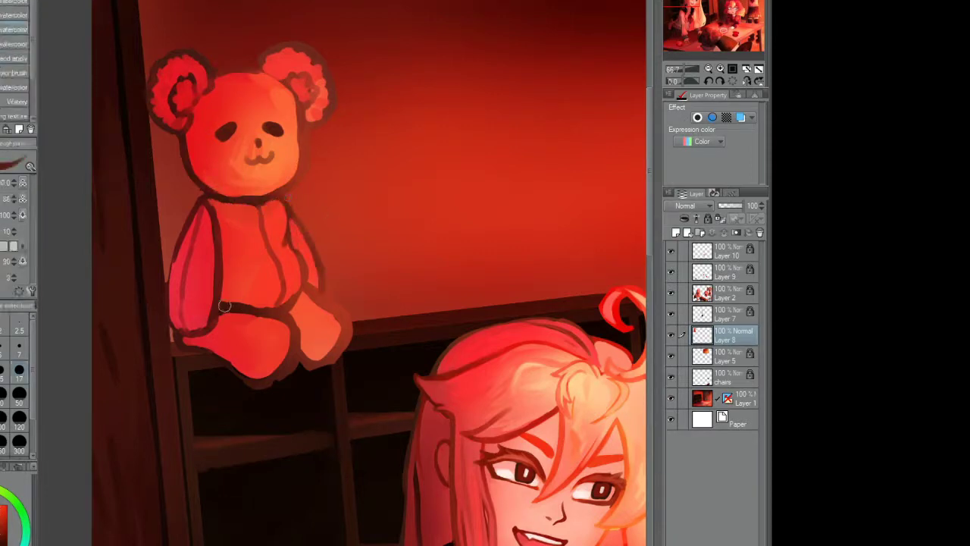
key("e")
mouse_move(312, 314)
left_mouse_down()
mouse_move(307, 345)
mouse_move(320, 353)
left_mouse_up()
key("b")
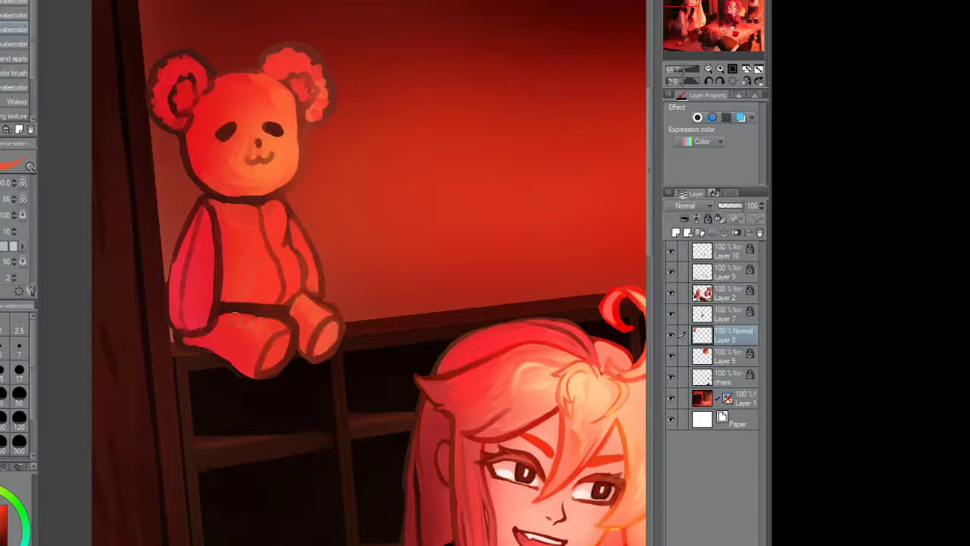
Step: Duplicate the plush bear, scale the copy down and place it on the shelf to the right of the original
scroll(576, 311, "down", 5)
scroll(576, 311, "up", 2)
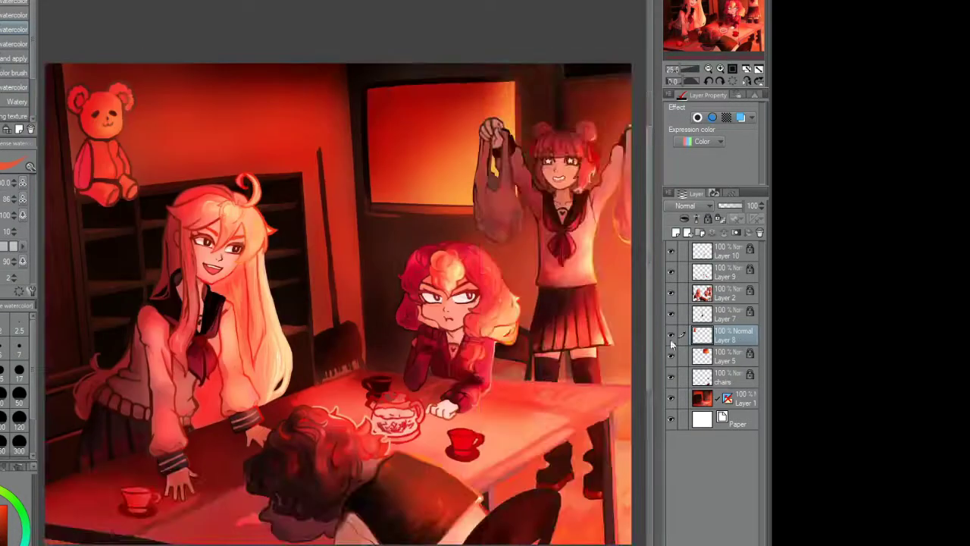
key("ctrl+c")
key("ctrl+v")
key("ctrl+t")
left_click_drag(99, 144, 160, 151)
key("Return")
Step: Duplicate the bear again as a still smaller third bear beside the second, stacking its layer beneath the others
key("ctrl+c")
key("ctrl+v")
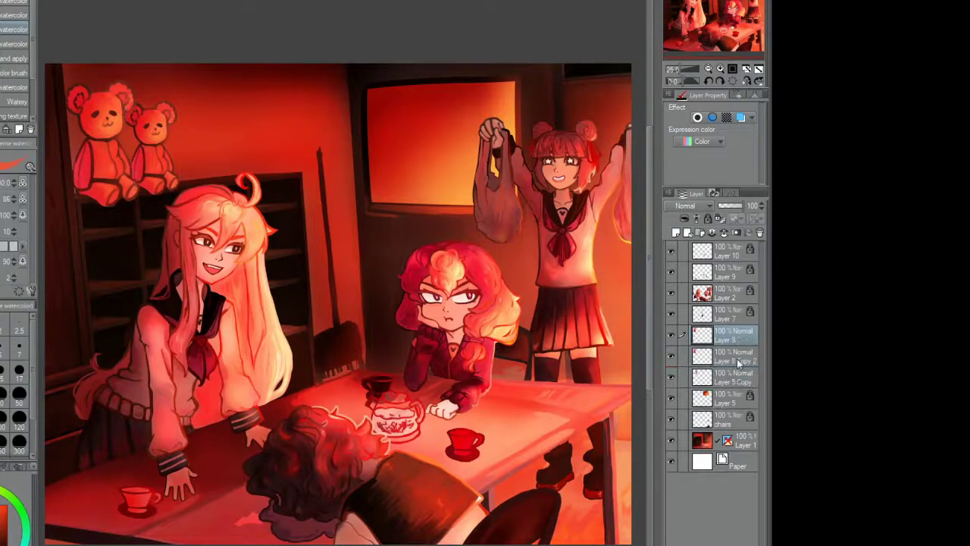
key("ctrl+t")
left_click_drag(160, 137, 194, 140)
key("Return")
left_click_drag(713, 385, 713, 387)
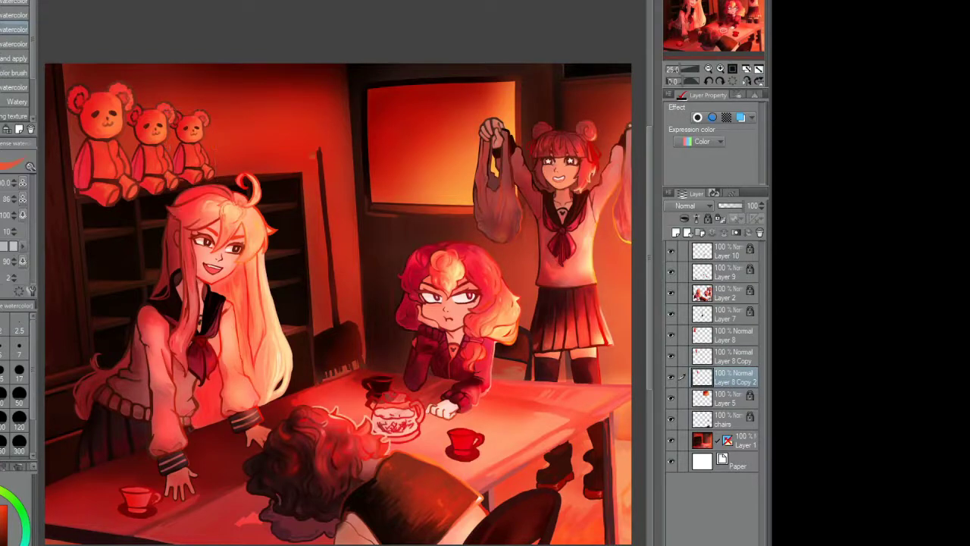
Step: Merge the three bear layers into one and repaint the middle bear's eyes
scroll(95, 102, "up", 2)
left_click(739, 337, "shift")
key("shift+alt+e")
scroll(227, 135, "up", 3)
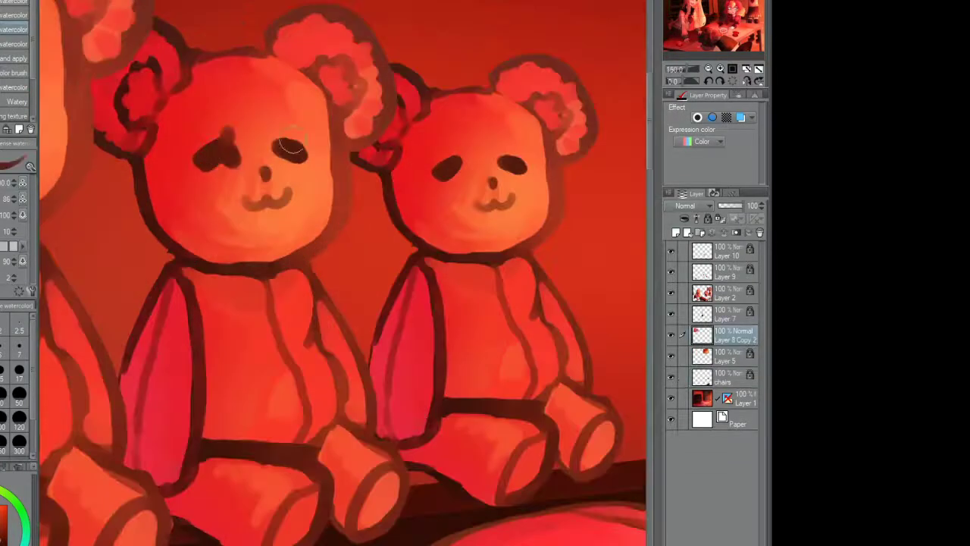
scroll(455, 161, "down", 5)
scroll(455, 161, "up", 1)
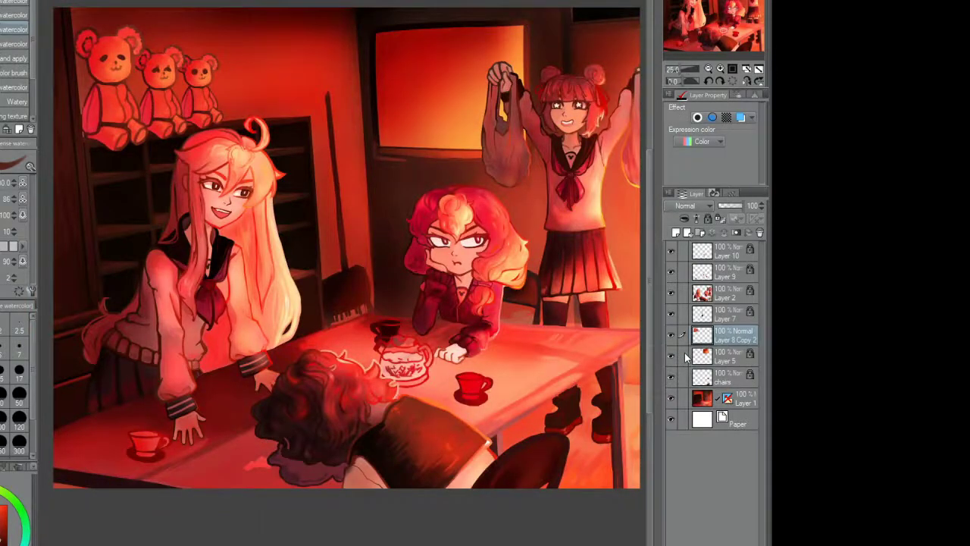
Step: Add an Overlay layer above Layer 2, airbrush darker red over the raised bag, and merge it down
left_click(724, 294)
key("ctrl+shift+n")
key("b")
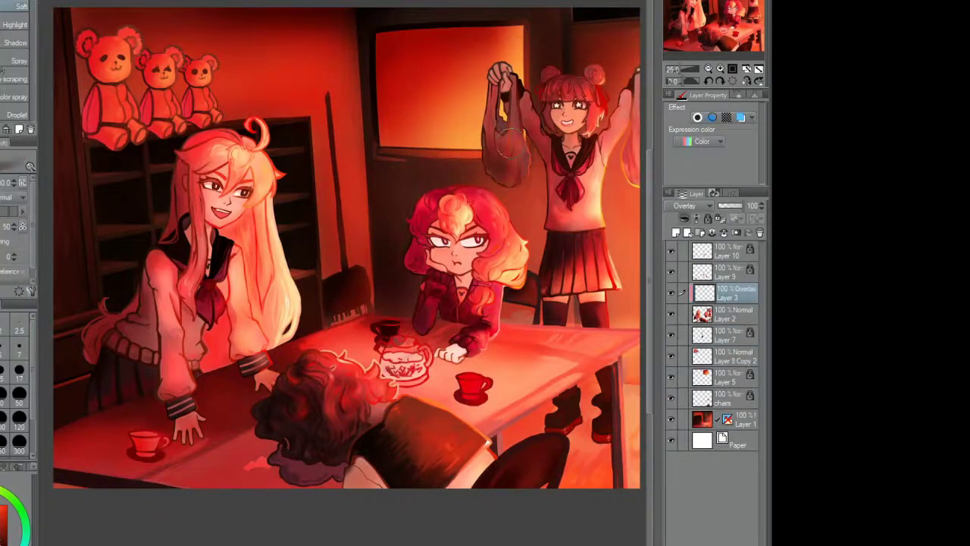
key("ctrl+e")
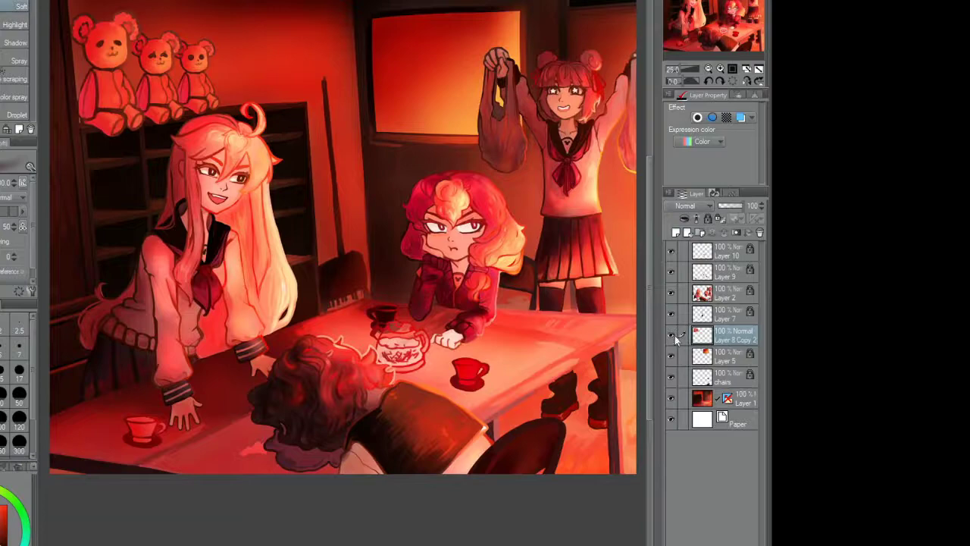
Step: Paint a dark heart and a pale mouse-head emblem on the two front teacups on a new layer, merging it into Layer 9
left_click(676, 232)
scroll(461, 385, "up", 2)
scroll(461, 385, "up", 3)
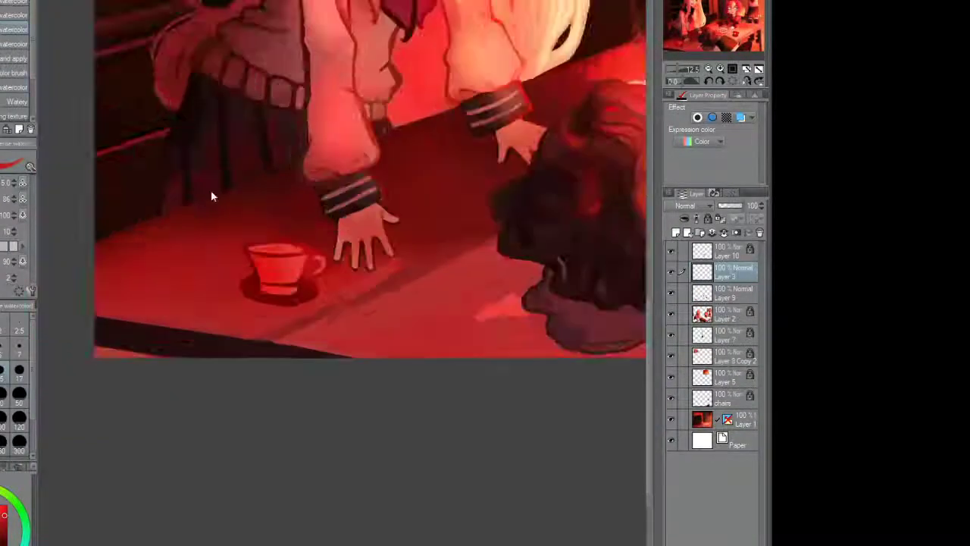
scroll(256, 252, "up", 2)
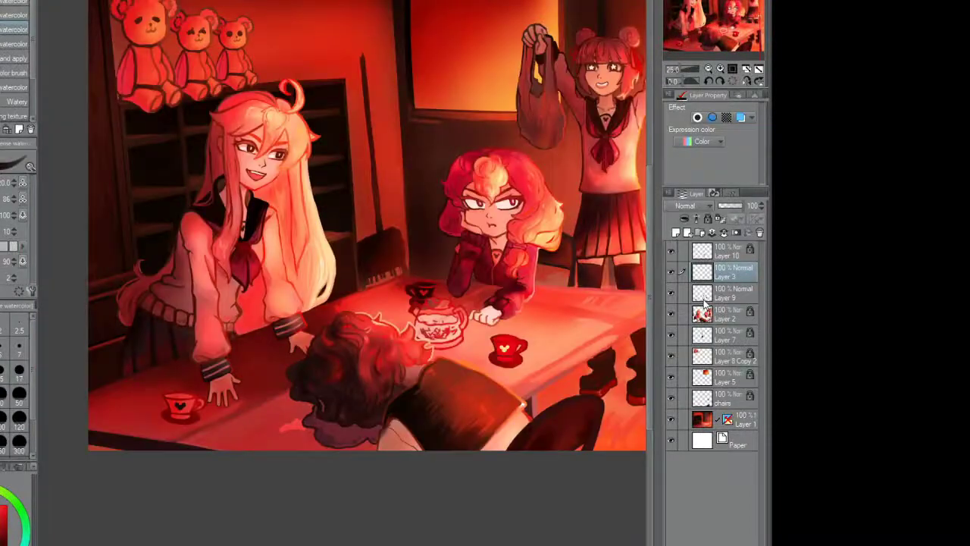
key("ctrl+shift+e")
left_click(671, 271)
left_click(672, 271)
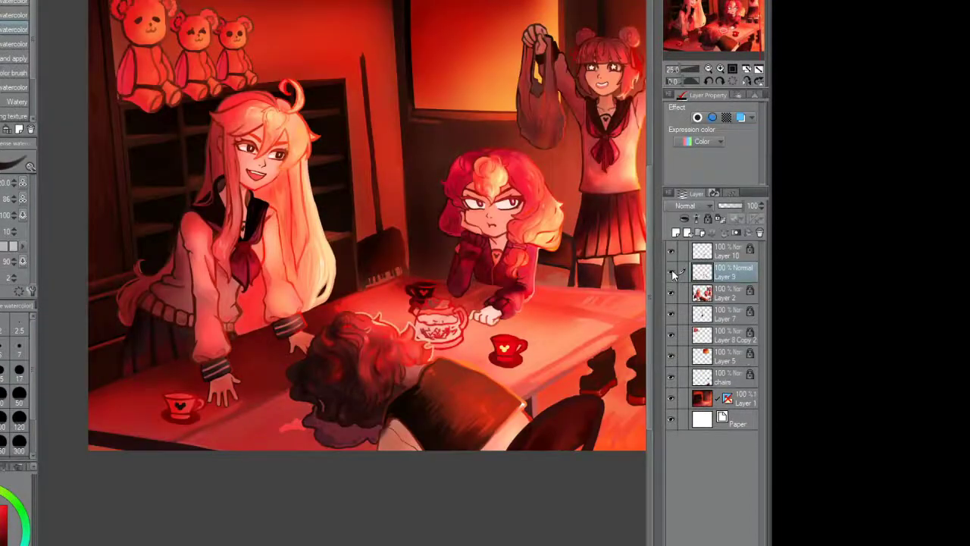
Step: On a new layer above Layer 5, try lettering ちはやふる horizontally across the wall board in dark strokes
key("ctrl+z")
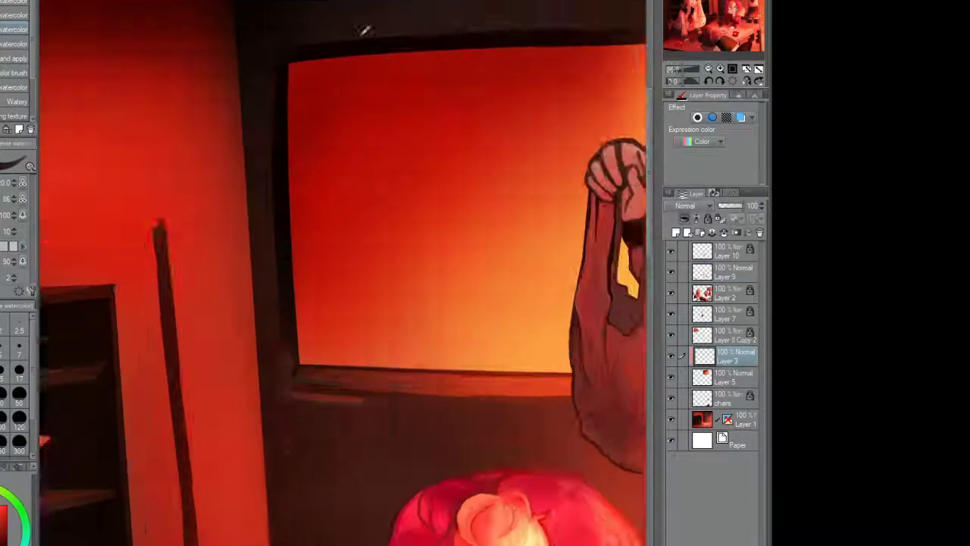
scroll(341, 273, "up", 5)
scroll(341, 272, "up", 3)
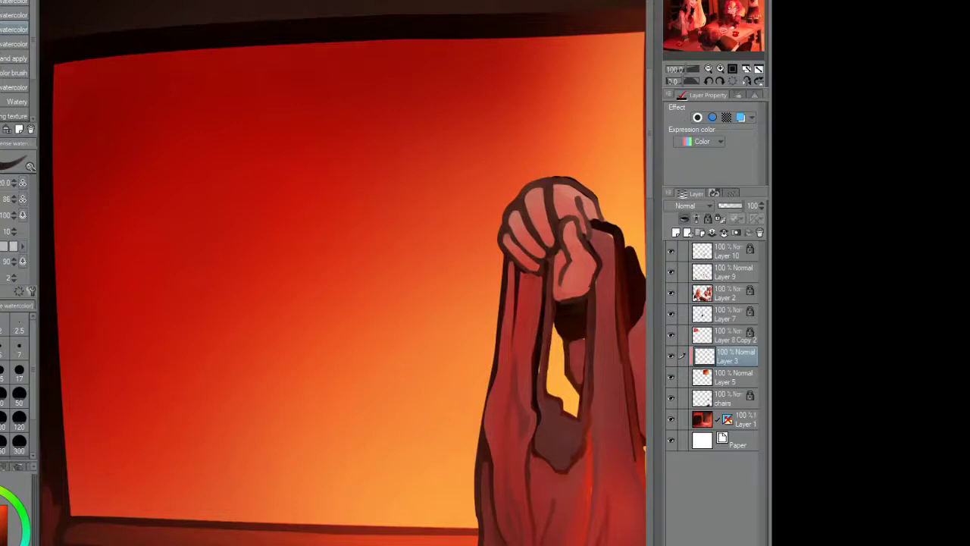
left_click_drag(120, 114, 144, 190)
key("ctrl+z")
left_click_drag(100, 114, 110, 203)
key("ctrl+z")
left_click_drag(190, 102, 188, 201)
left_click_drag(241, 103, 276, 201)
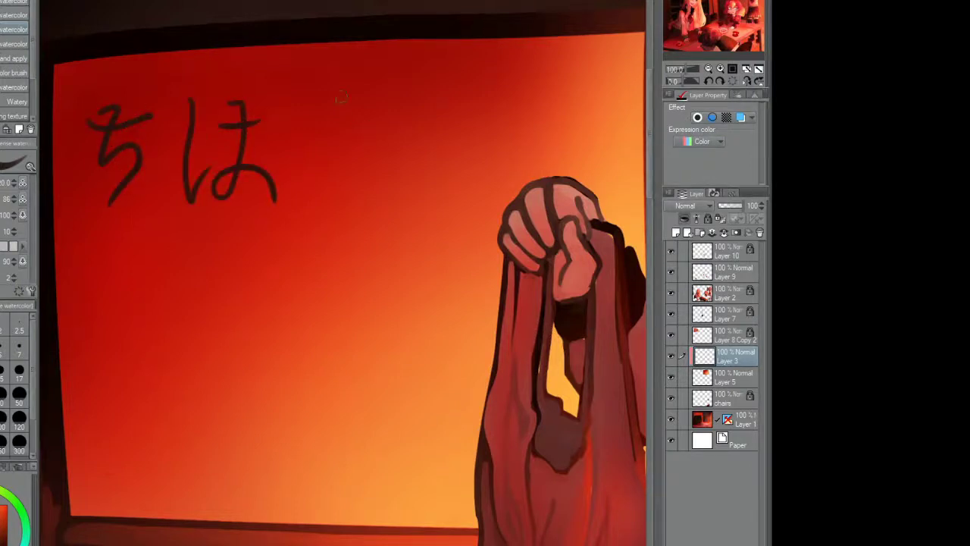
left_click_drag(340, 100, 333, 193)
left_click_drag(299, 142, 372, 131)
mouse_move(414, 86)
left_mouse_down()
mouse_move(383, 174)
mouse_move(458, 151)
left_mouse_up()
mouse_move(458, 90)
left_mouse_down()
mouse_move(506, 124)
mouse_move(486, 173)
left_mouse_up()
scroll(485, 173, "down", 5)
scroll(485, 173, "up", 4)
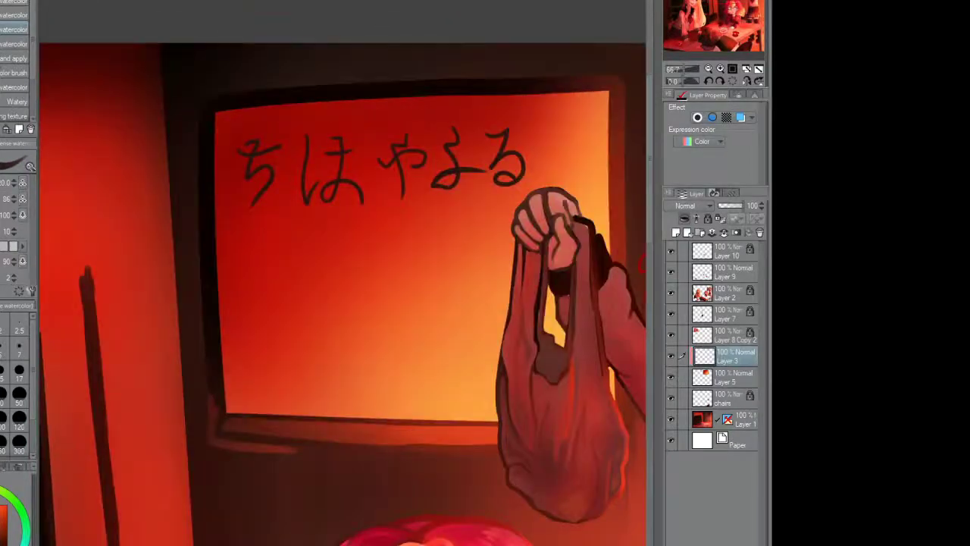
Step: Undo the horizontal lettering on the wall board
key("ctrl+z")
key("ctrl+z")
key("ctrl+z")
key("ctrl+z")
key("ctrl+z")
key("ctrl+z")
key("ctrl+z")
key("ctrl+z")
key("ctrl+z")
key("ctrl+z")
key("ctrl+z")
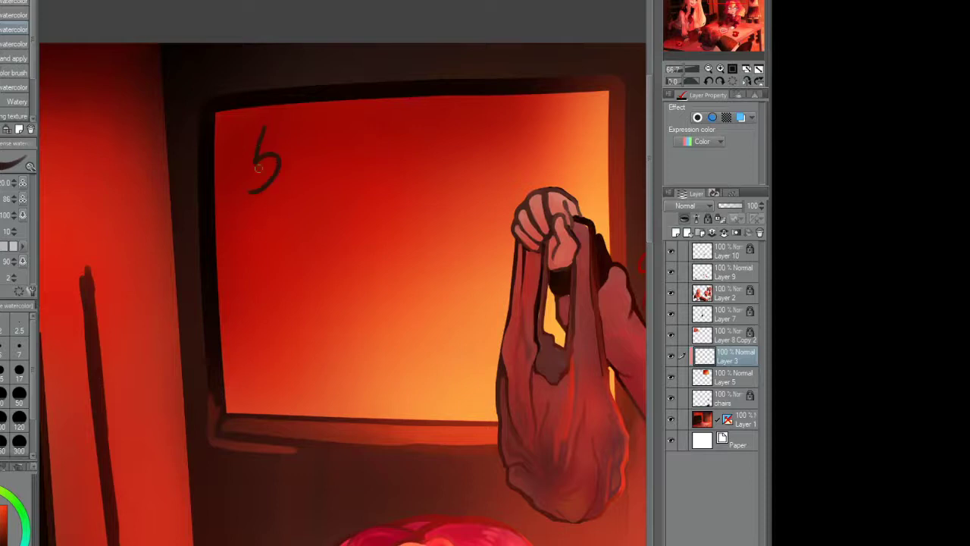
Step: Letter ちはやふる as a vertical column along the board's left edge, redoing uneven characters at a smaller size
left_click_drag(237, 278, 265, 288)
left_click_drag(246, 266, 259, 308)
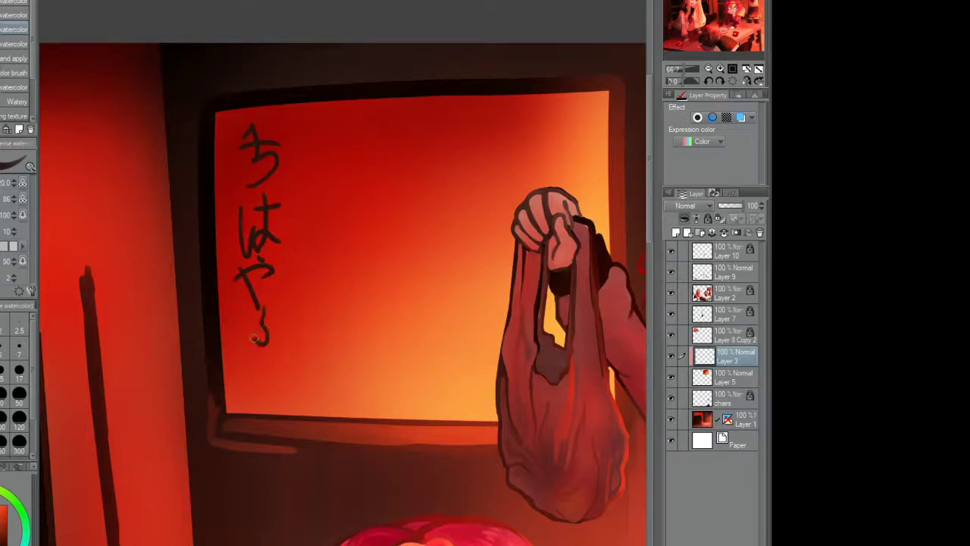
key("ctrl+z")
key("ctrl+z")
key("ctrl+z")
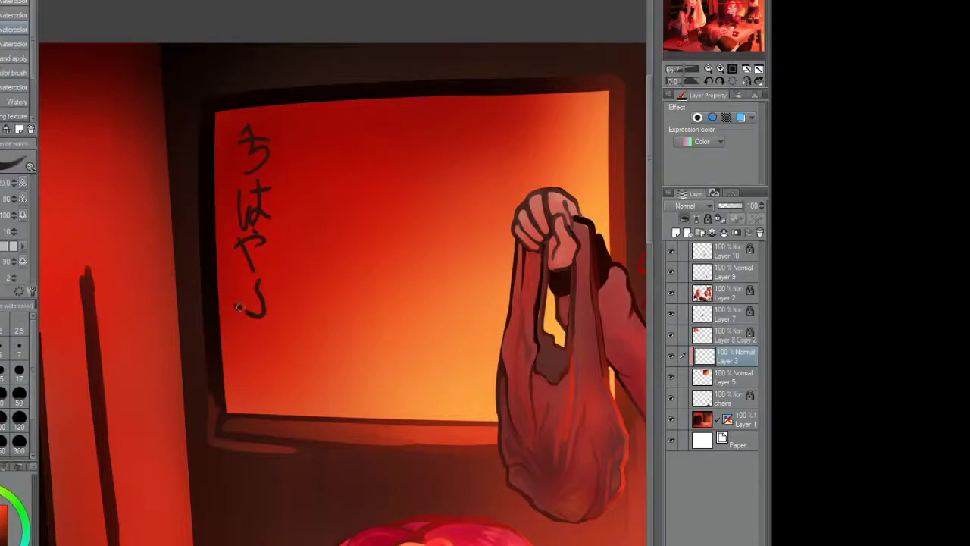
left_click_drag(274, 335, 262, 356)
scroll(273, 341, "down", 3)
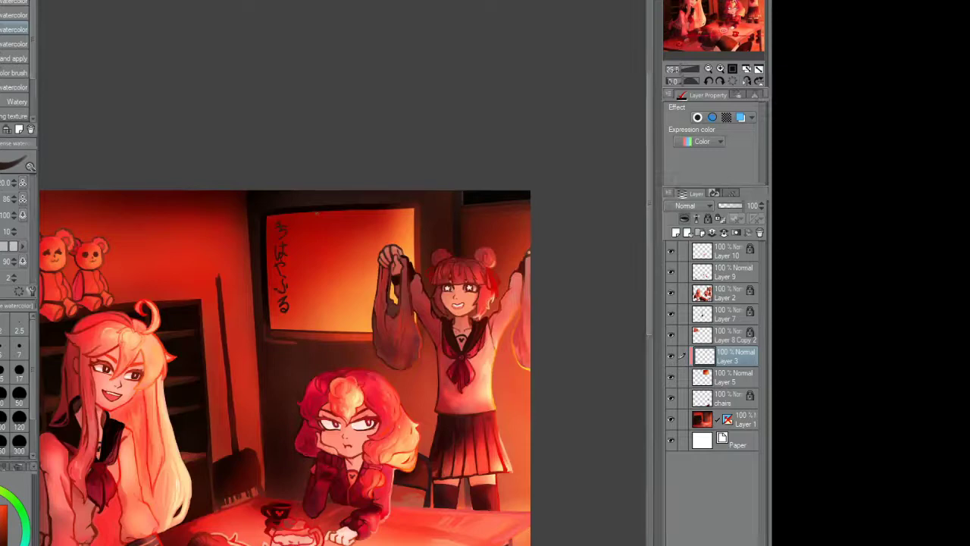
Step: Duplicate the vertical lettering twice and space the copies as further columns across the board
scroll(707, 28, "up", 2)
left_click(707, 28)
left_click_drag(706, 28, 707, 30)
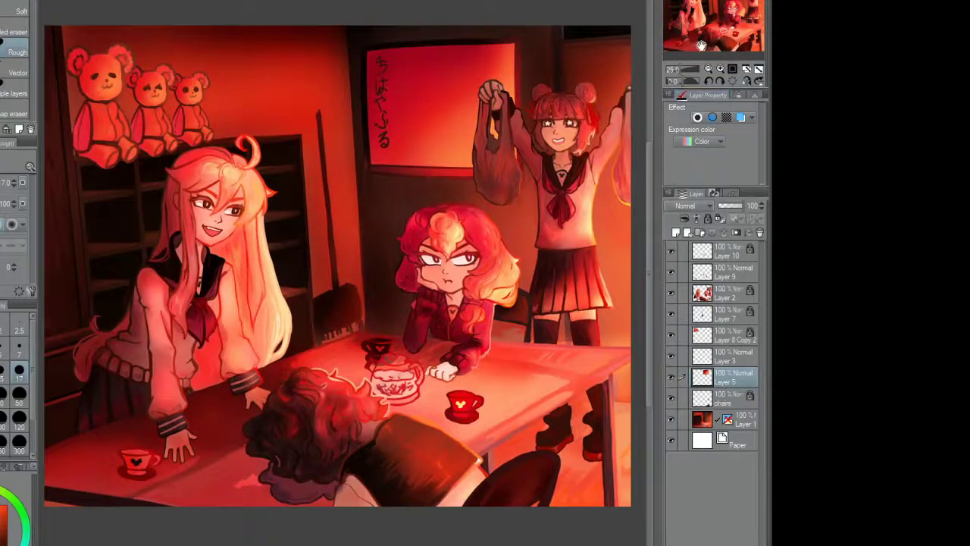
key("ctrl+c")
key("ctrl+v")
key("ctrl+t")
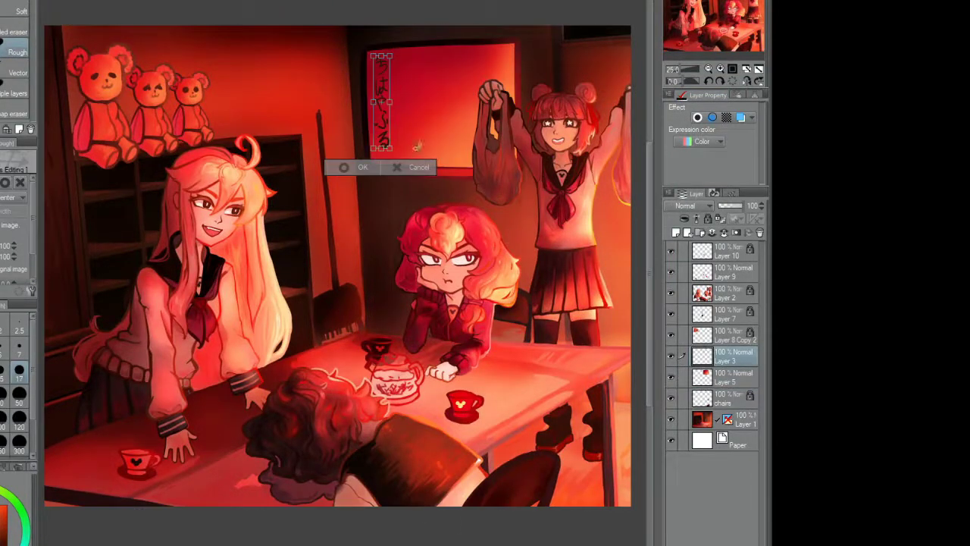
left_click_drag(414, 120, 496, 119)
key("Return")
key("ctrl+c")
key("ctrl+v")
key("ctrl+t")
key("Return")
Step: Merge the three lettering layers down into the board's Layer 5
scroll(212, 206, "down", 3)
scroll(257, 253, "up", 6)
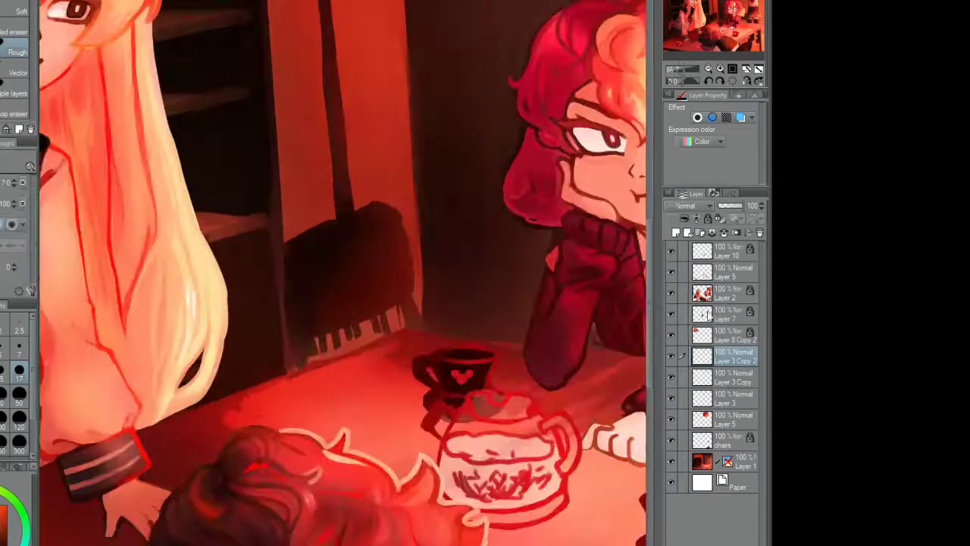
key("ctrl+e")
key("ctrl+e")
key("ctrl+e")
Step: On Layer 7, repaint the broom head beside the shelves with a curved red ridge and evenly spaced bristles
left_click(727, 313)
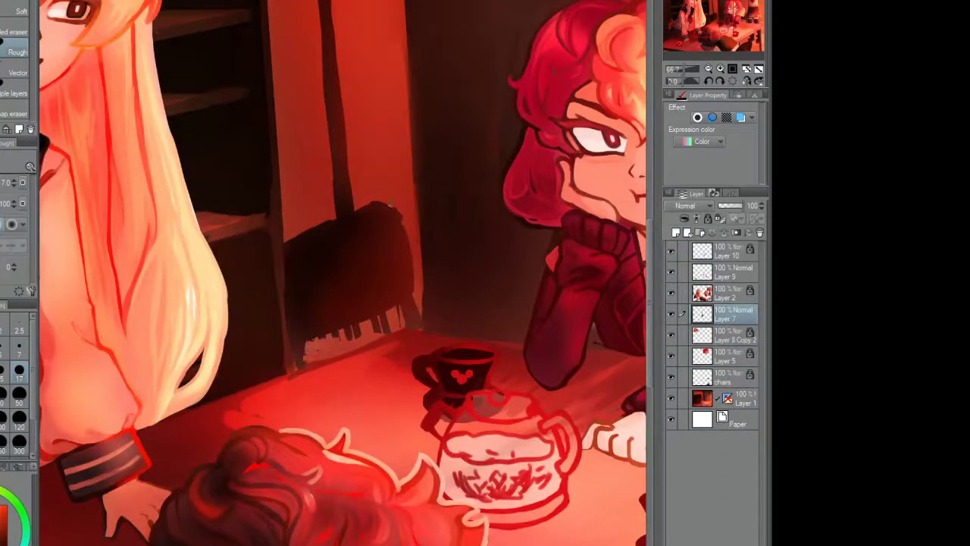
key("b")
left_click_drag(303, 347, 391, 326)
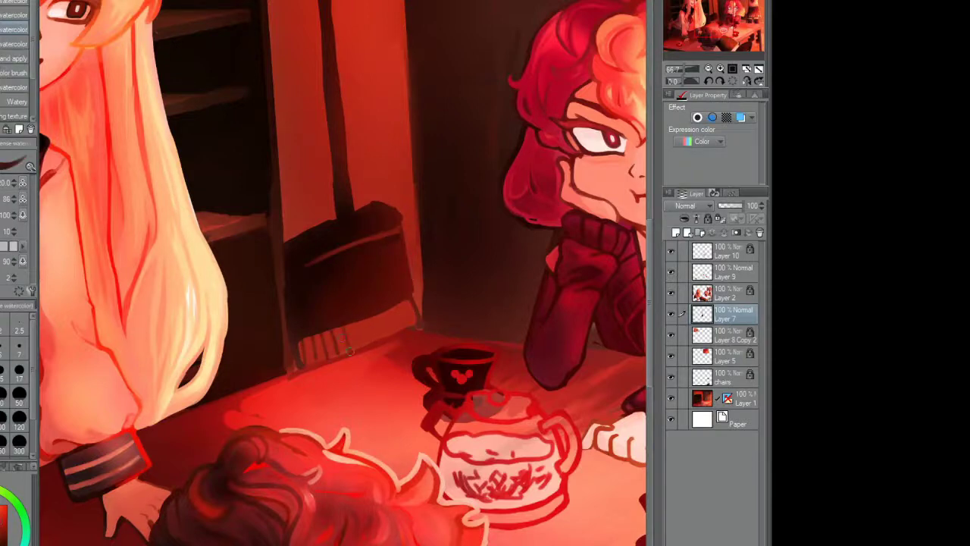
scroll(383, 163, "up", 2)
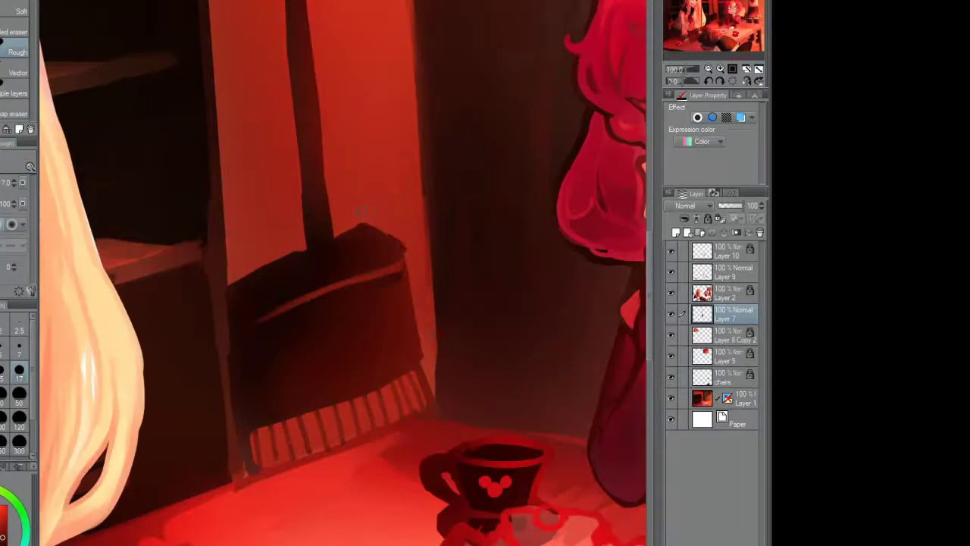
scroll(238, 393, "down", 2)
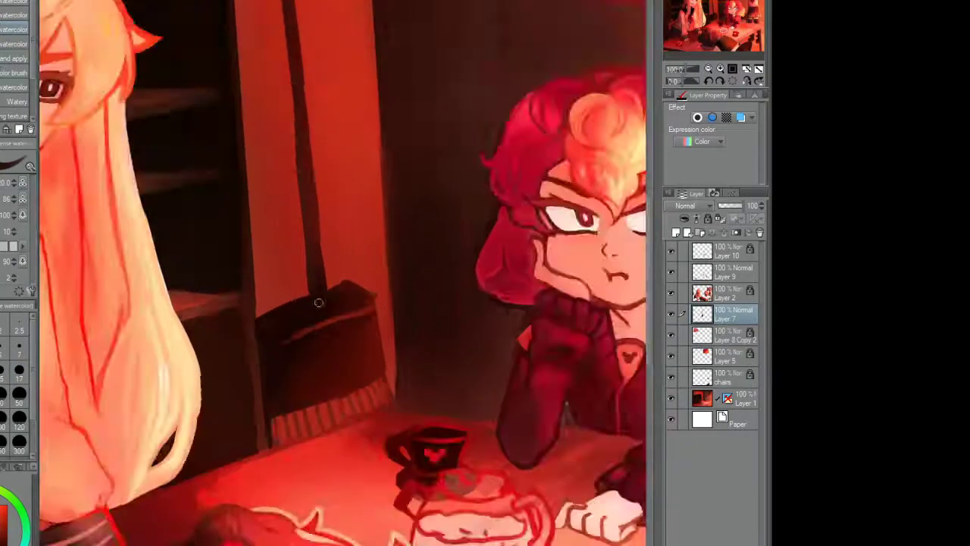
Step: Select and transform the broom's handle, then blend its lower end into the broom head
key("m")
mouse_move(274, 3)
left_mouse_down()
mouse_move(322, 345)
mouse_move(314, 373)
left_mouse_up()
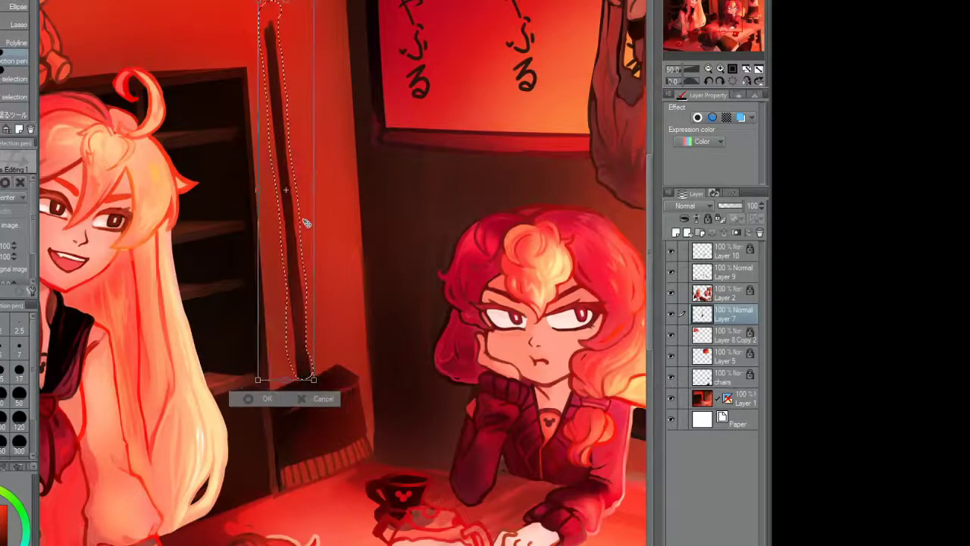
key("ctrl+d")
key("b")
scroll(326, 379, "up", 2)
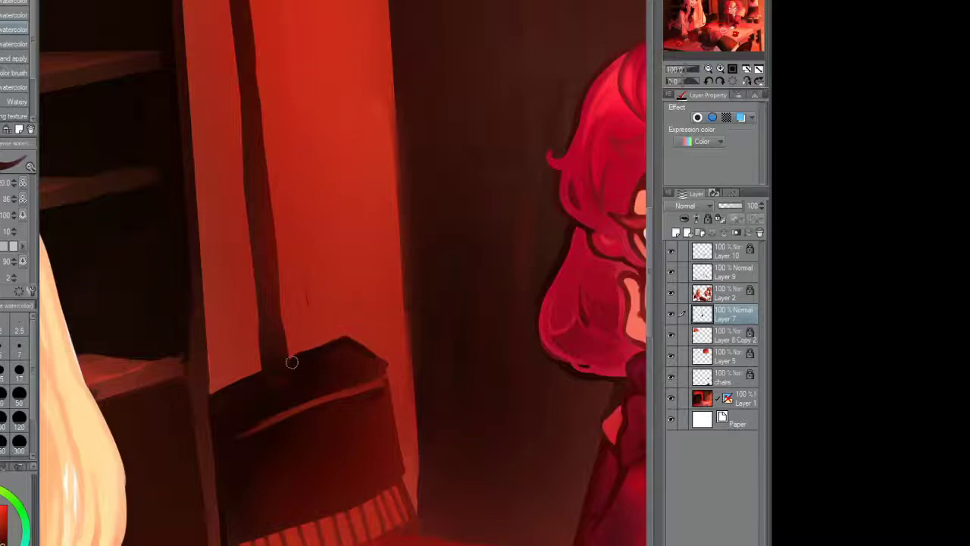
scroll(292, 363, "down", 1)
scroll(250, 227, "down", 2)
scroll(143, 118, "up", 3)
Step: Select the upper part of the broom head around the handle and transform it to fit the joint
key("m")
left_click_drag(356, 182, 265, 193)
left_click_drag(326, 205, 250, 227)
left_click_drag(242, 201, 182, 250)
key("ctrl+t")
mouse_move(298, 158)
left_mouse_down()
mouse_move(268, 190)
mouse_move(374, 223)
left_mouse_up()
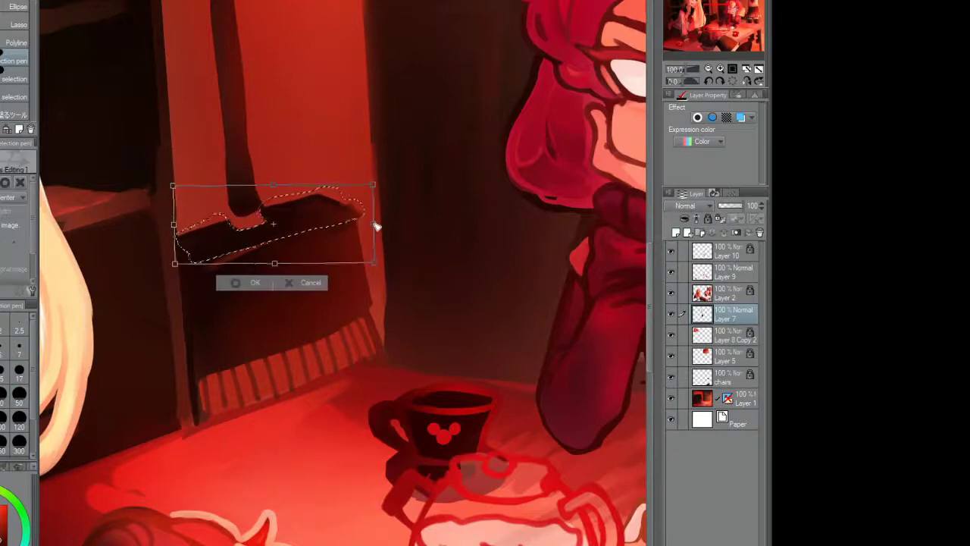
key("Return")
Step: Finish painting the broom handle with a rounded tip at its upper end
key("b")
scroll(236, 197, "down", 3)
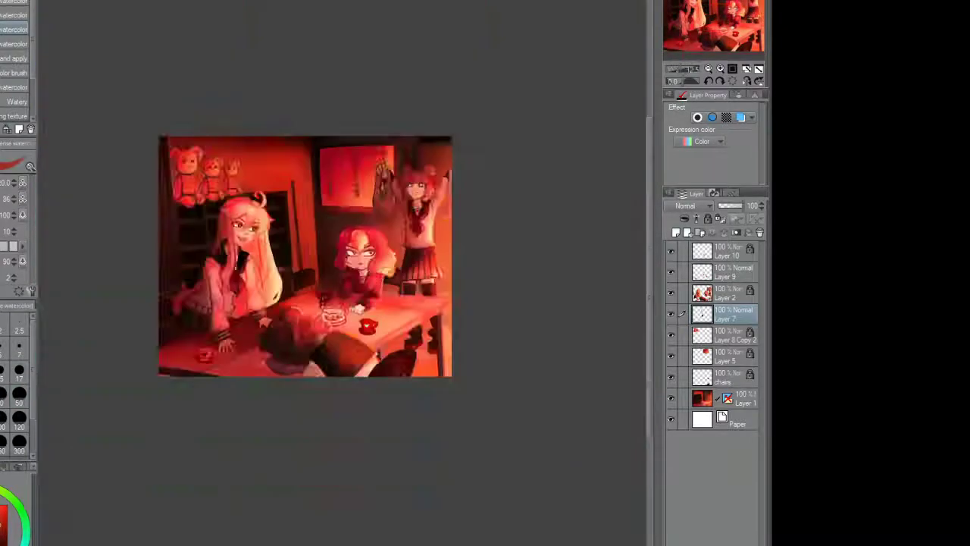
scroll(236, 197, "up", 2)
scroll(236, 197, "down", 2)
scroll(236, 197, "up", 1)
scroll(345, 258, "down", 2)
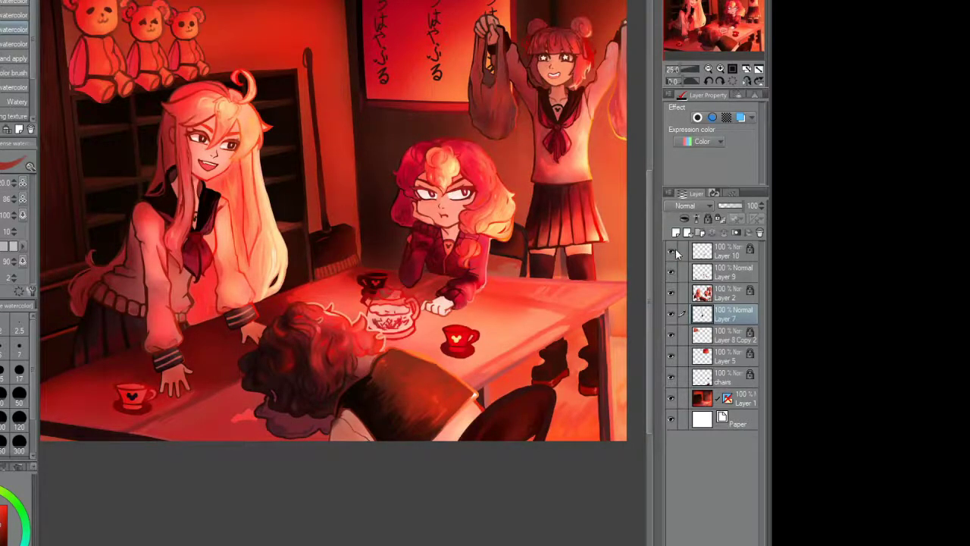
Step: On Layer 9, refine the base and handle of the teacup beside the blonde girl's hand, and mirror the canvas view
left_click(725, 277)
scroll(171, 366, "up", 8)
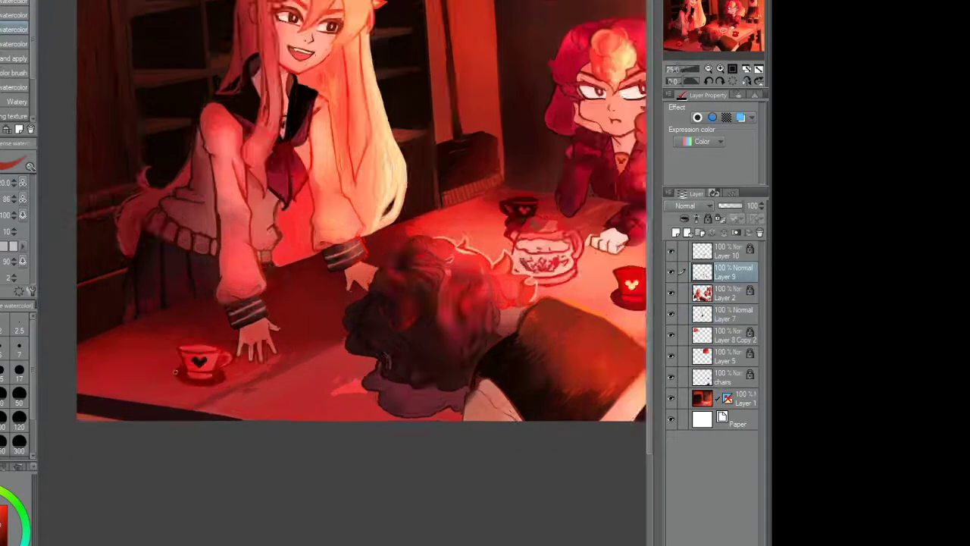
mouse_move(151, 473)
left_mouse_down()
mouse_move(184, 455)
mouse_move(333, 419)
left_mouse_up()
left_click_drag(350, 333, 375, 375)
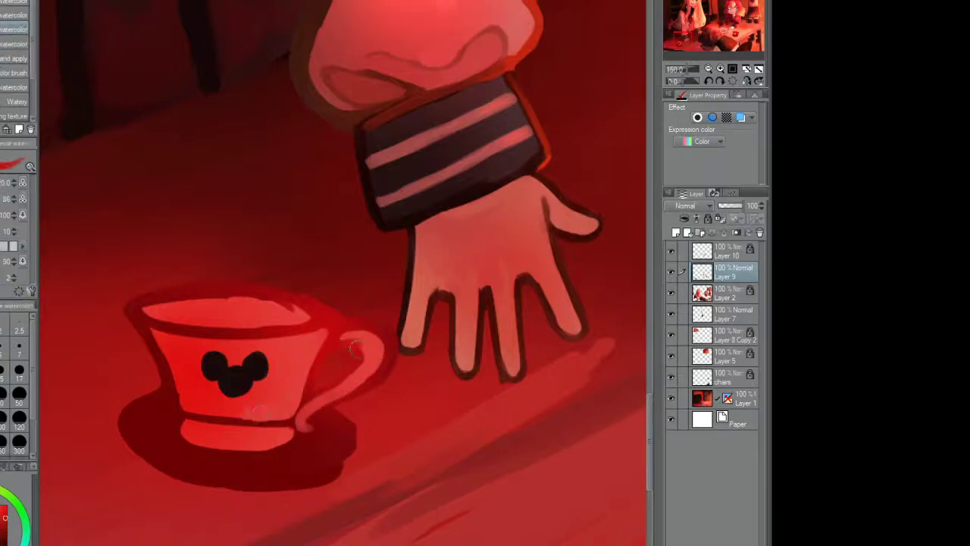
key("h")
left_click_drag(533, 333, 504, 427)
scroll(388, 296, "up", 2)
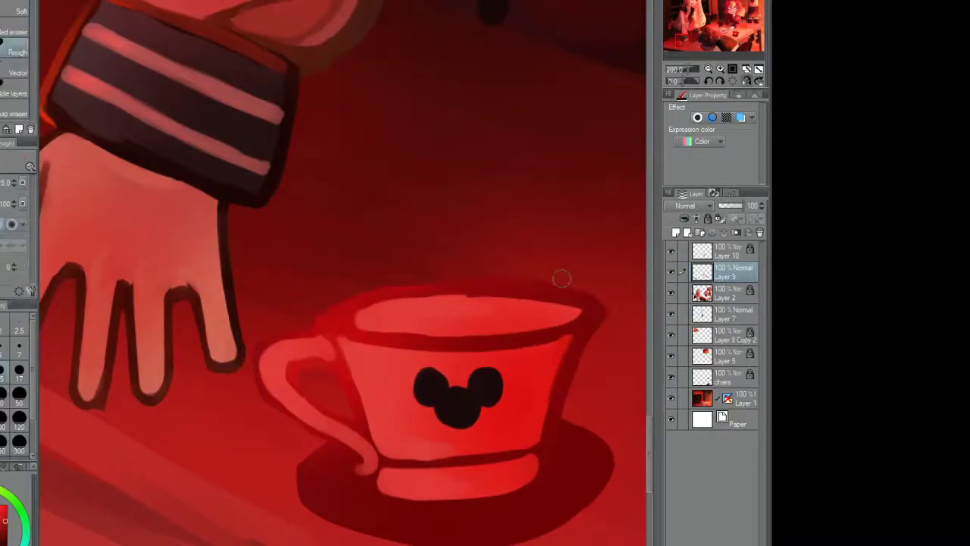
Step: Erase the excess around the teacup's rim and side, and outline its saucer in darker red
scroll(380, 296, "down", 3)
scroll(282, 325, "up", 3)
mouse_move(282, 326)
left_mouse_down()
mouse_move(304, 406)
mouse_move(523, 301)
mouse_move(409, 418)
left_mouse_up()
scroll(409, 371, "up", 2)
scroll(304, 354, "down", 3)
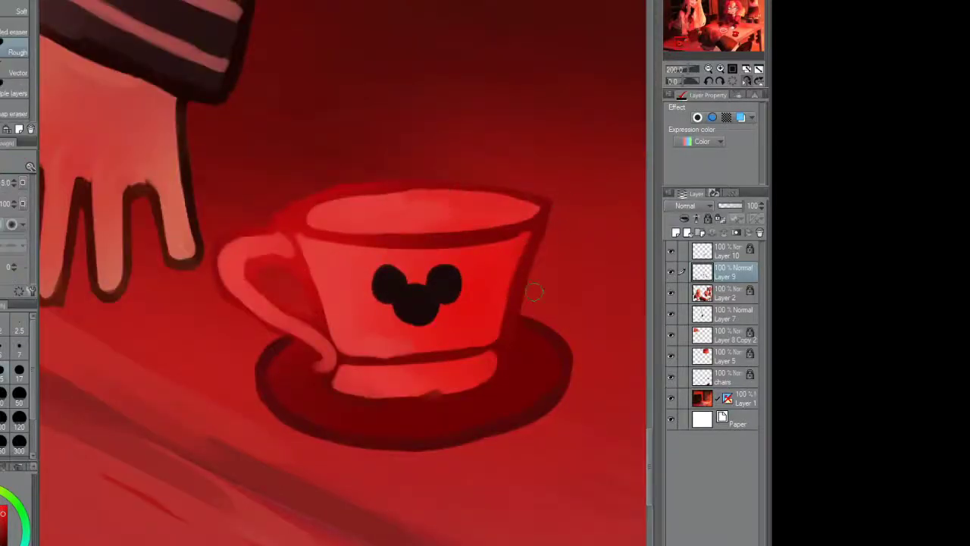
scroll(546, 227, "down", 1)
scroll(364, 345, "up", 1)
Step: Line the teacup's handle opening, smooth its foot and saucer, and flip the canvas view back
left_click_drag(373, 310, 345, 247)
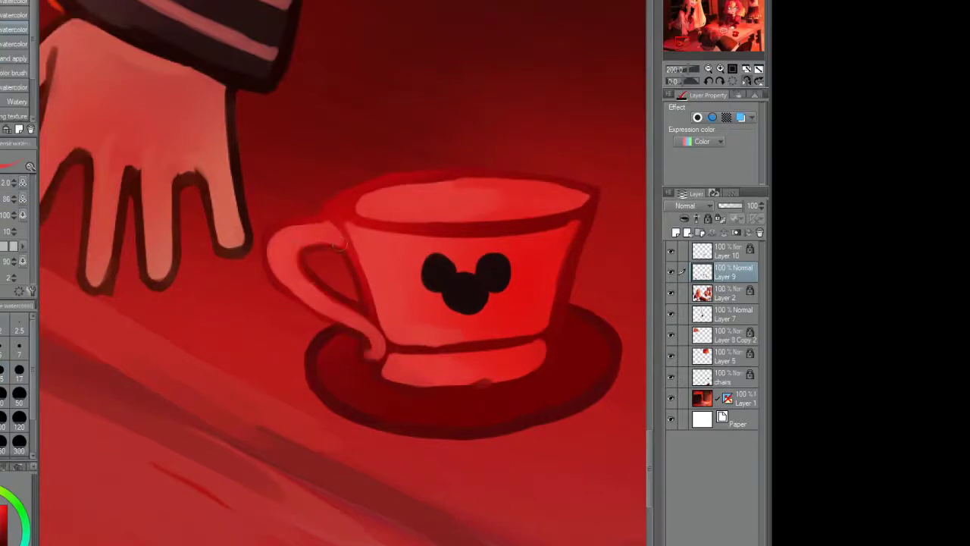
scroll(432, 238, "up", 1)
scroll(475, 237, "down", 1)
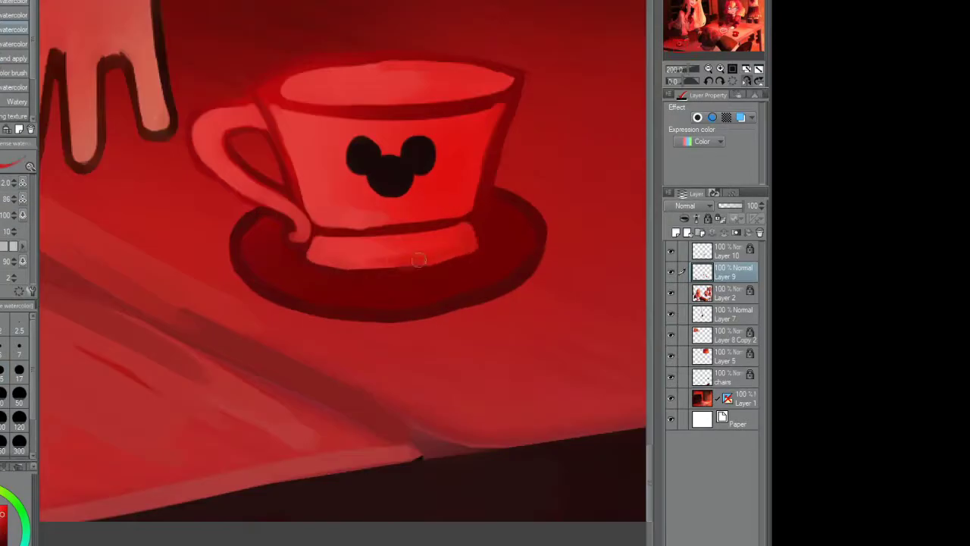
key("h")
left_click_drag(178, 62, 193, 177)
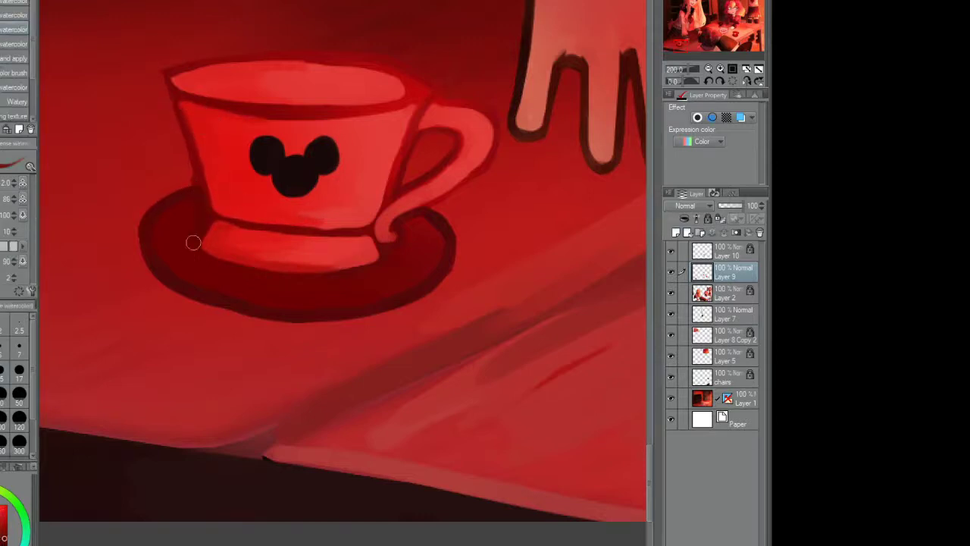
left_click_drag(194, 242, 226, 254)
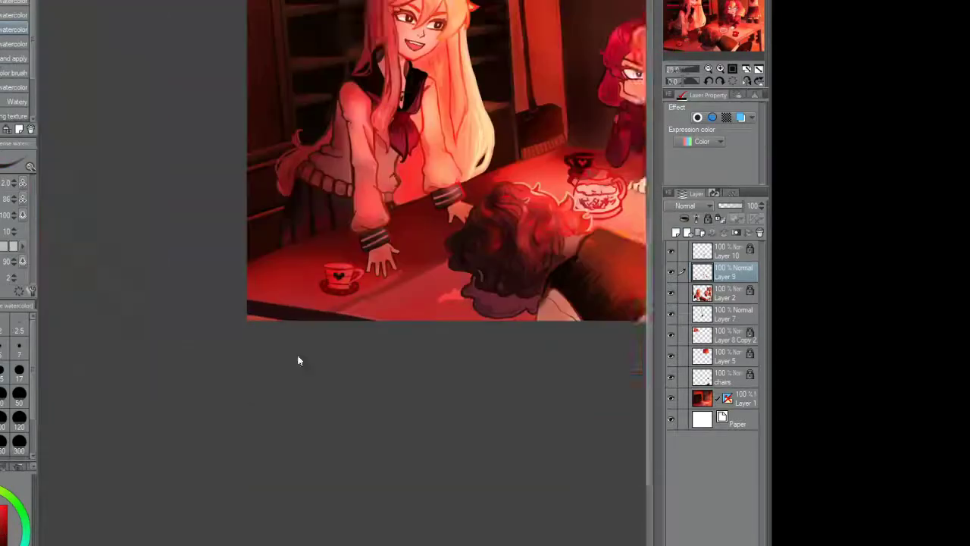
Step: Clean up the dark teacup behind the teapot, reshaping its handle opening, rim and saucer edge
scroll(303, 210, "up", 6)
key("e")
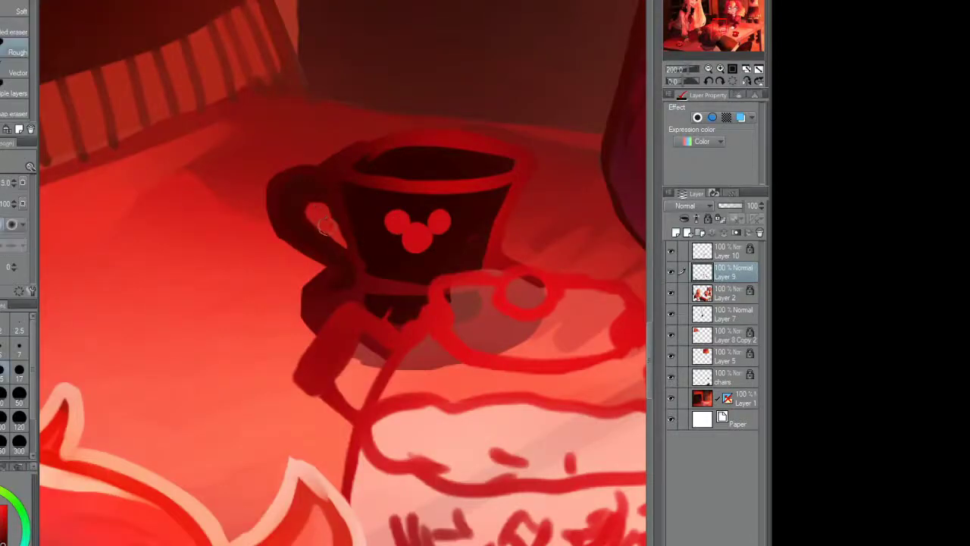
key("b")
left_click_drag(338, 184, 376, 313)
mouse_move(319, 270)
left_mouse_down()
mouse_move(370, 367)
mouse_move(534, 340)
left_mouse_up()
key("b")
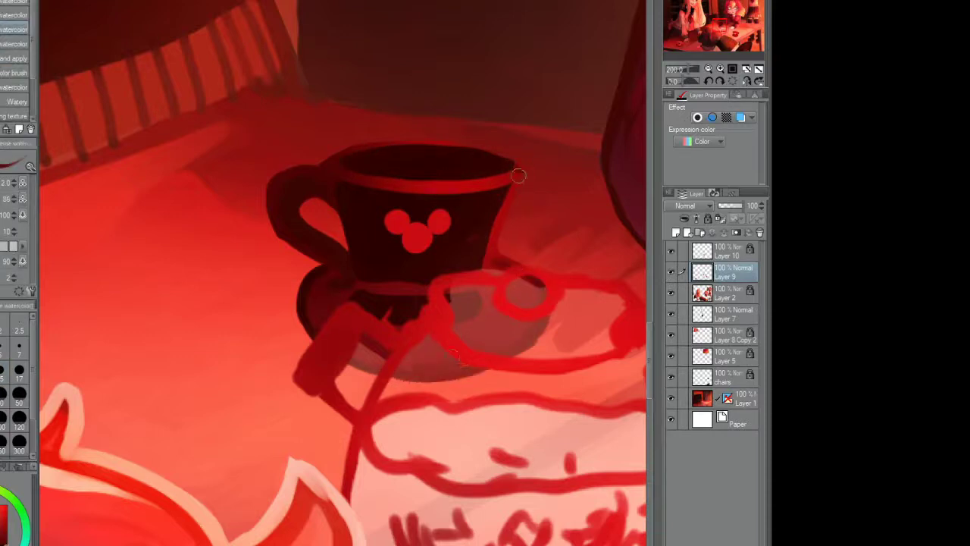
Step: Outline the dark teacup's right side and add red dots on its saucer and red streaks beside its emblem
left_click_drag(514, 166, 494, 252)
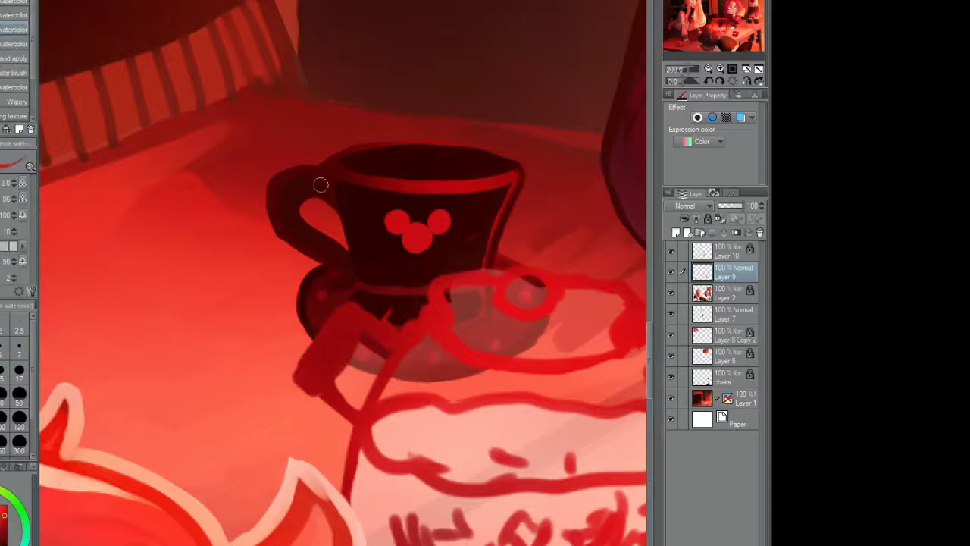
scroll(456, 236, "up", 3)
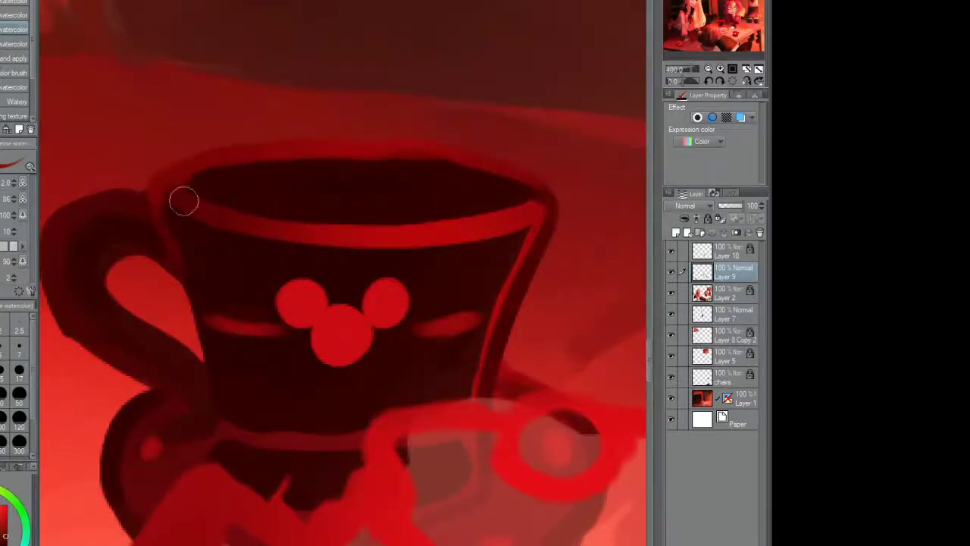
scroll(171, 408, "down", 2)
scroll(275, 169, "up", 1)
scroll(289, 160, "down", 3)
scroll(470, 197, "down", 1)
Step: Smooth the red teacup's rim, foot and saucer edges, and reshape its handle down to the saucer
scroll(470, 258, "up", 4)
scroll(447, 288, "up", 1)
mouse_move(385, 425)
left_mouse_down()
mouse_move(514, 409)
mouse_move(493, 411)
left_mouse_up()
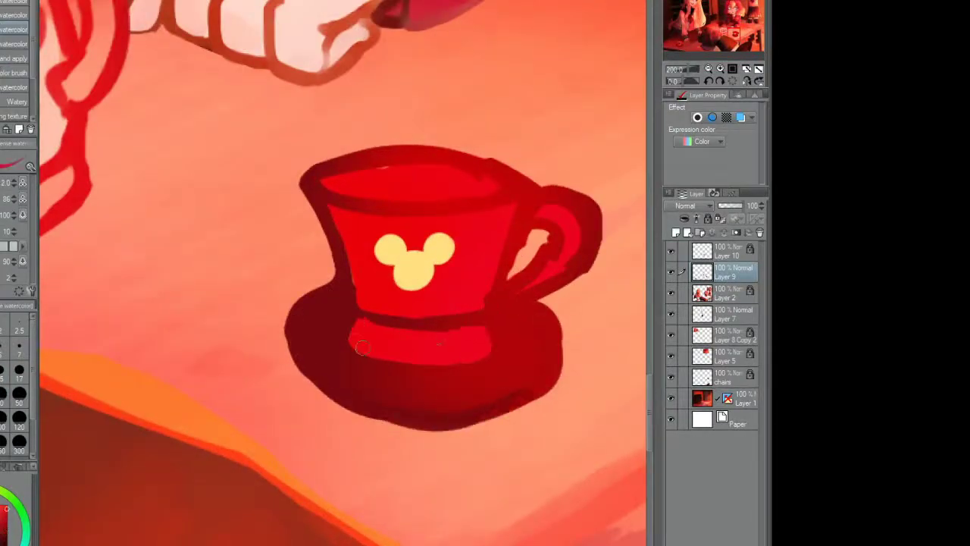
scroll(451, 177, "down", 1)
scroll(446, 158, "up", 1)
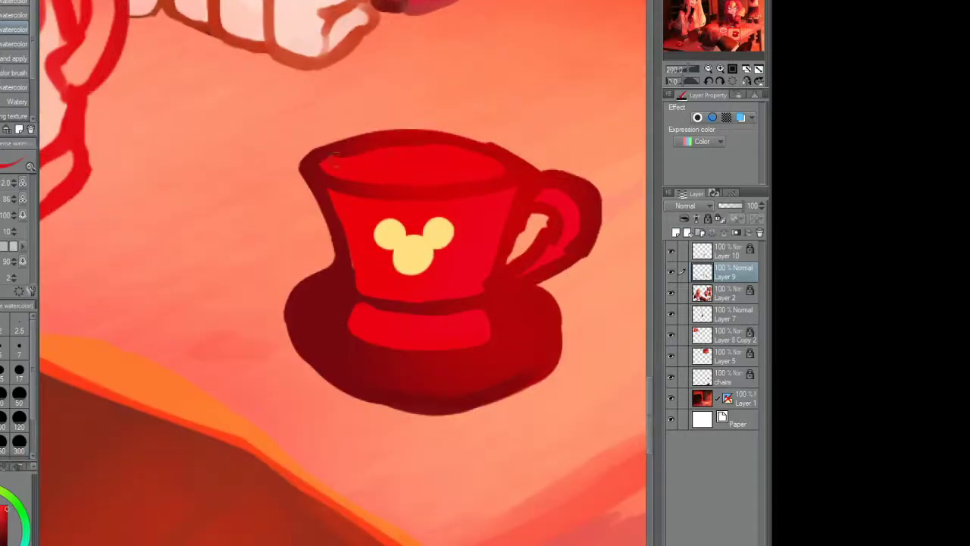
scroll(337, 204, "down", 1)
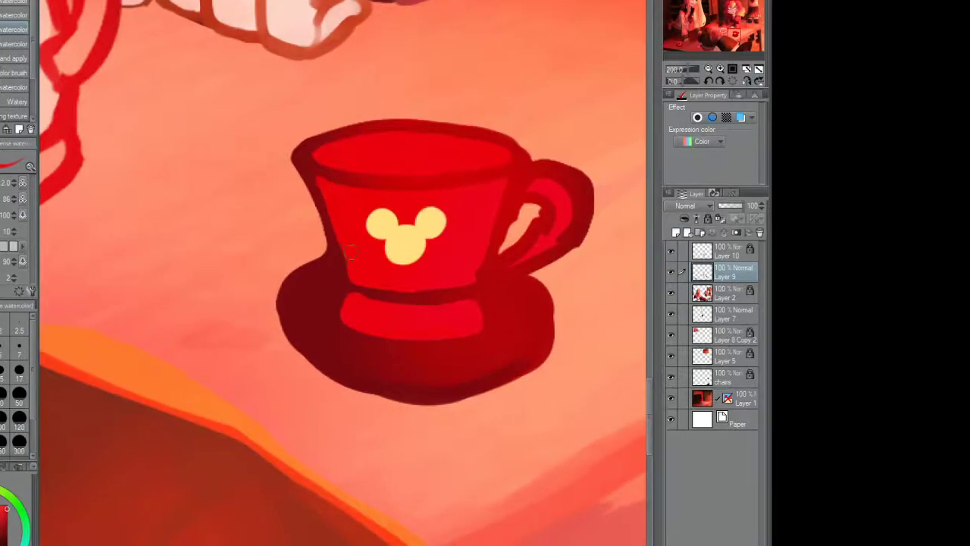
scroll(459, 284, "up", 2)
mouse_move(523, 256)
left_mouse_down()
mouse_move(509, 173)
mouse_move(525, 186)
mouse_move(502, 214)
mouse_move(482, 345)
left_mouse_up()
left_click_drag(596, 205, 515, 304)
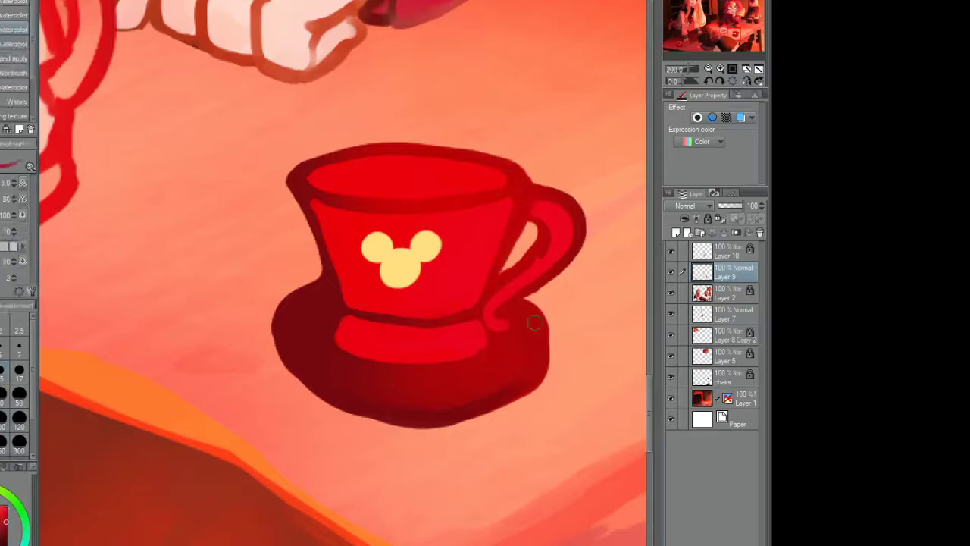
Step: Paint pale yellow dots around the red teacup's saucer
key("ctrl+plus")
left_click(364, 173, "alt")
left_click_drag(269, 175, 214, 163)
key("ctrl+minus")
key("ctrl+plus")
left_click(422, 219)
left_click(335, 235)
left_click(254, 206)
key("ctrl+minus")
key("ctrl+minus")
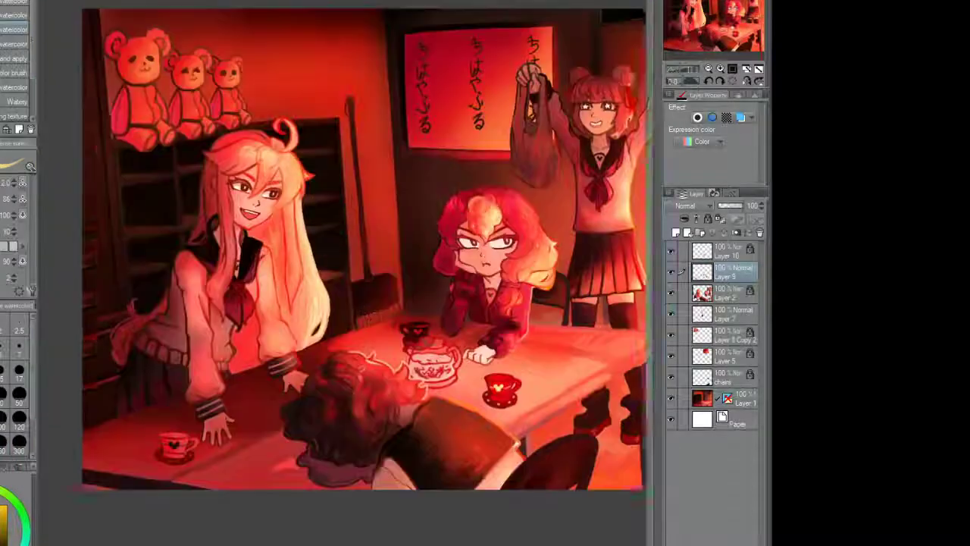
Step: Add faint shading strokes to the teapot on a new layer at 33% opacity and merge it into Layer 10
left_click(717, 254)
key("ctrl+shift+n")
key("ctrl+plus")
key("ctrl+plus")
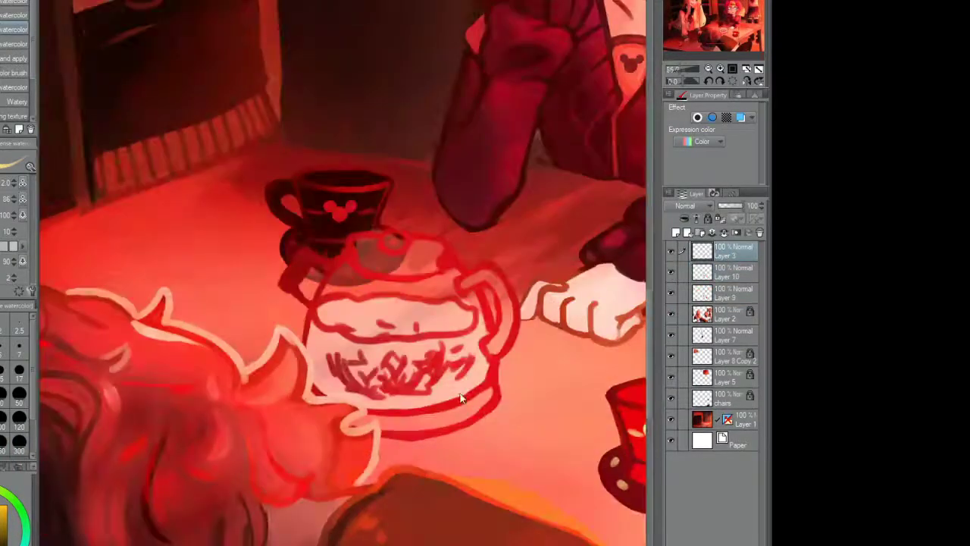
left_click(761, 233)
left_click(676, 232)
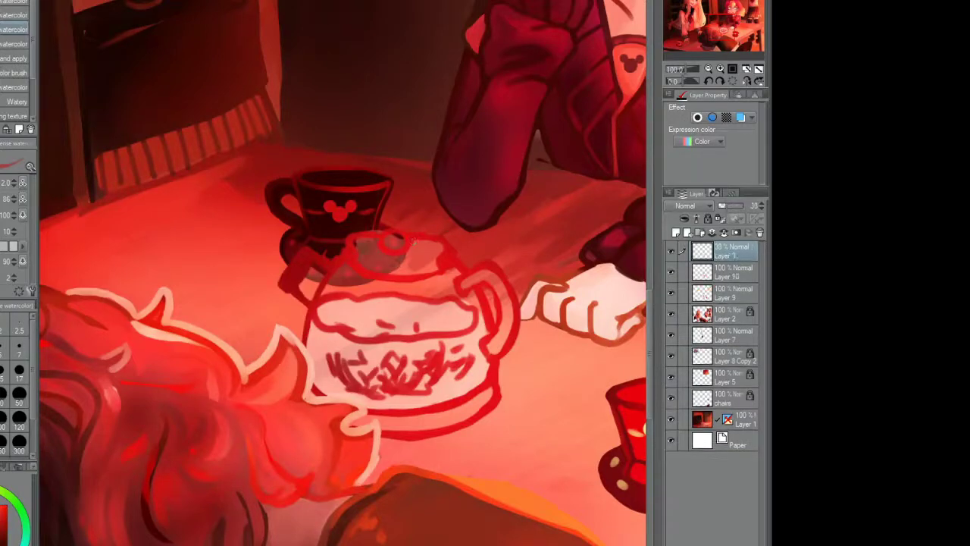
scroll(344, 273, "down", 3)
scroll(344, 273, "up", 3)
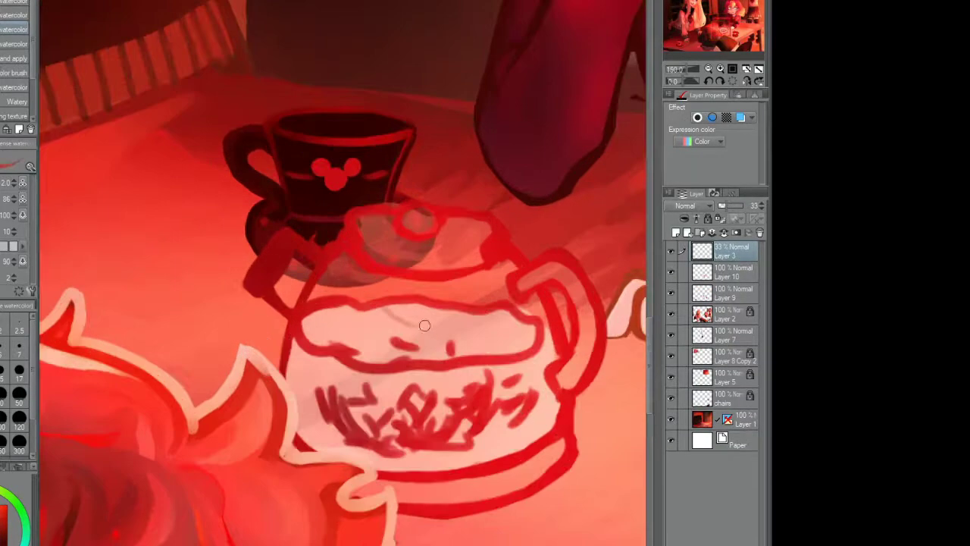
scroll(344, 273, "down", 2)
scroll(344, 273, "up", 3)
key("ctrl+e")
Step: Round off the teapot lid's red outline and add soft pink strokes along its wavy band and floral pattern
left_click_drag(345, 273, 193, 243)
scroll(424, 254, "up", 1)
mouse_move(424, 254)
left_mouse_down()
mouse_move(455, 280)
mouse_move(493, 417)
mouse_move(527, 371)
left_mouse_up()
left_click_drag(447, 276, 489, 258)
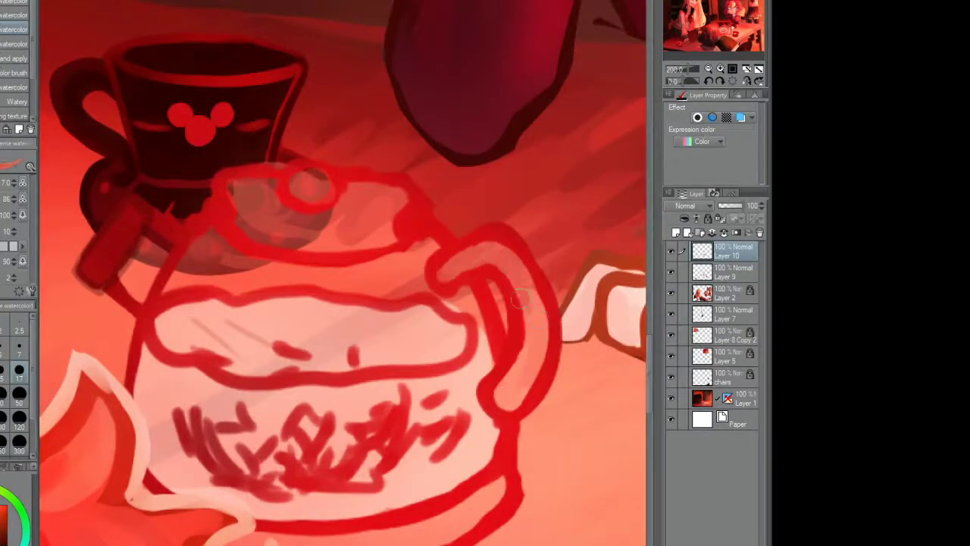
left_click_drag(388, 205, 401, 181)
mouse_move(166, 297)
left_mouse_down()
mouse_move(325, 292)
mouse_move(439, 321)
left_mouse_up()
mouse_move(243, 288)
left_mouse_down()
mouse_move(163, 327)
mouse_move(257, 379)
left_mouse_up()
mouse_move(144, 334)
left_mouse_down()
mouse_move(314, 375)
mouse_move(470, 371)
left_mouse_up()
mouse_move(173, 399)
left_mouse_down()
mouse_move(208, 413)
mouse_move(451, 389)
left_mouse_up()
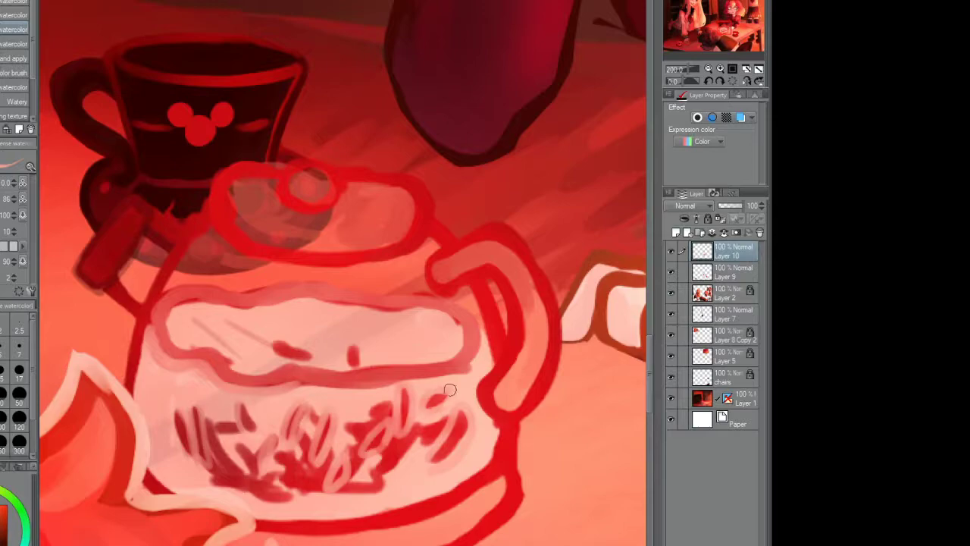
Step: Refine the teapot's base outline, checking its shape in a mirrored canvas view
scroll(234, 455, "down", 3)
scroll(327, 357, "up", 4)
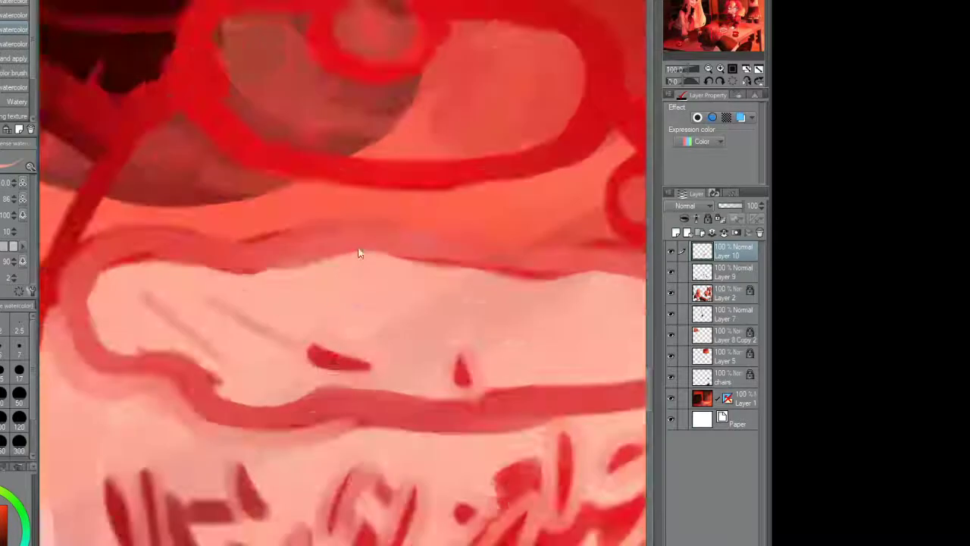
scroll(360, 254, "down", 5)
scroll(269, 317, "down", 2)
scroll(270, 317, "up", 8)
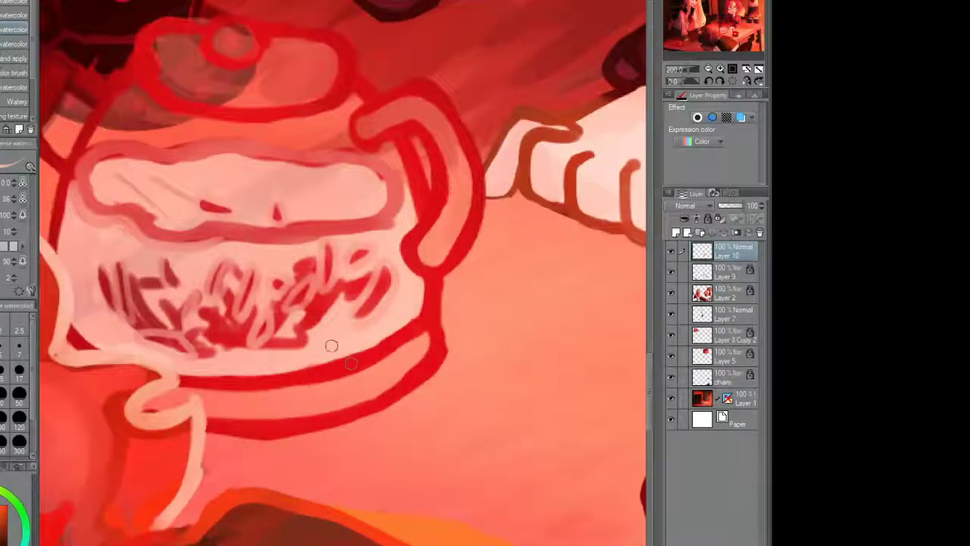
left_click_drag(341, 381, 498, 376)
left_click_drag(241, 318, 258, 347)
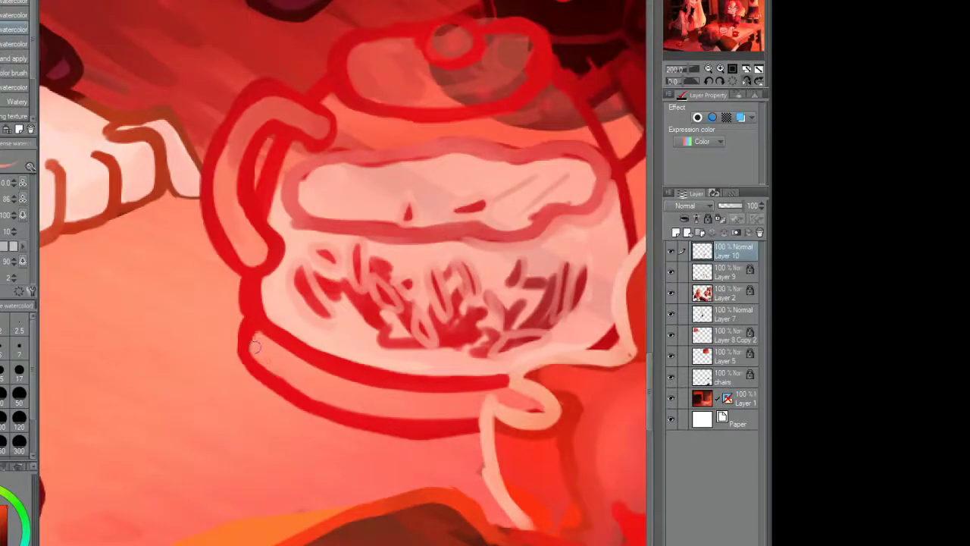
scroll(351, 380, "down", 5)
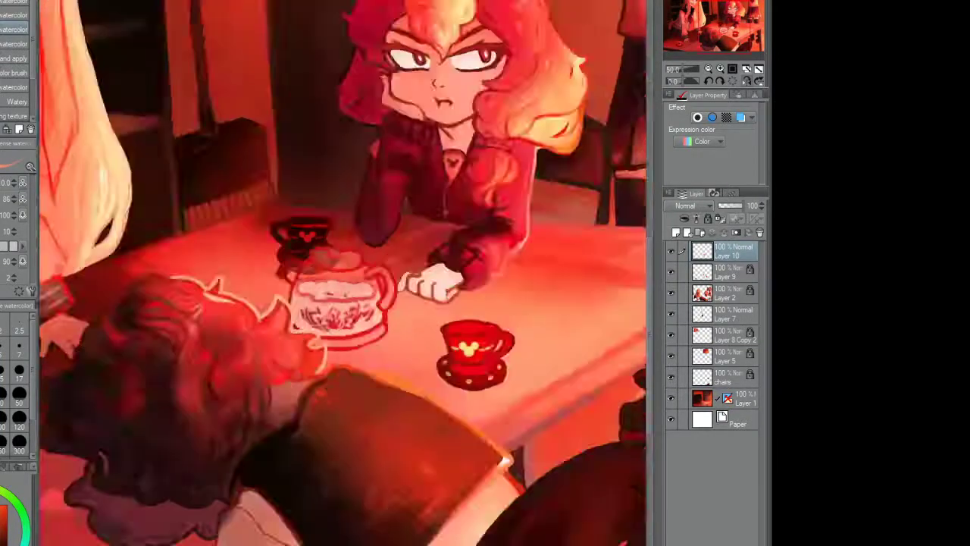
scroll(351, 304, "up", 1)
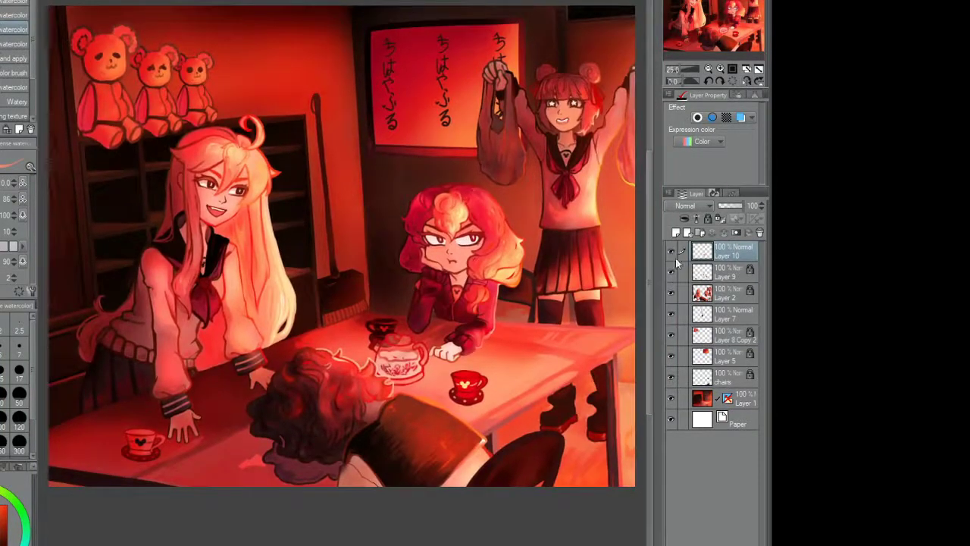
Step: Airbrush a warm orange glow over the teapot and teacups in Overlay mode and merge it down
key("ctrl+shift+n")
scroll(394, 356, "up", 3)
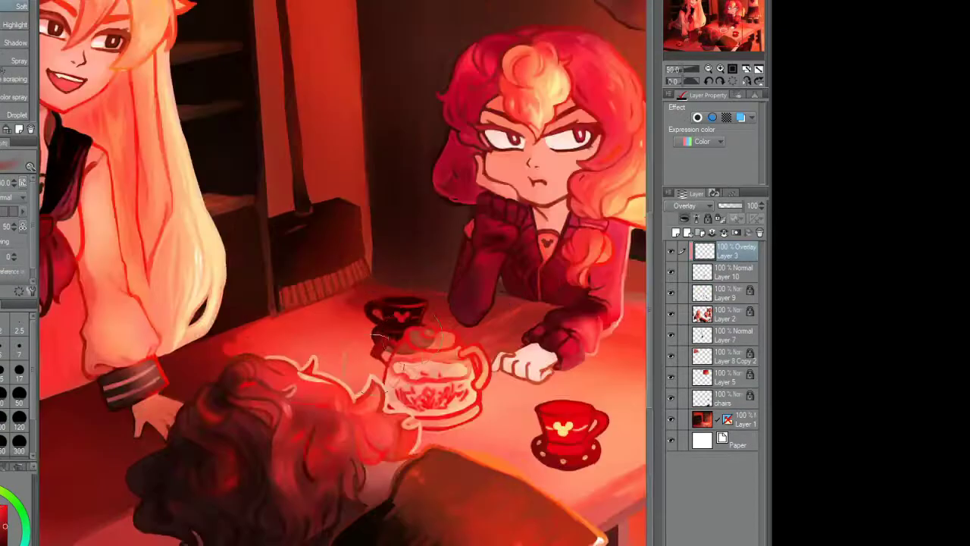
scroll(394, 356, "down", 3)
scroll(348, 280, "up", 1)
left_click(713, 234)
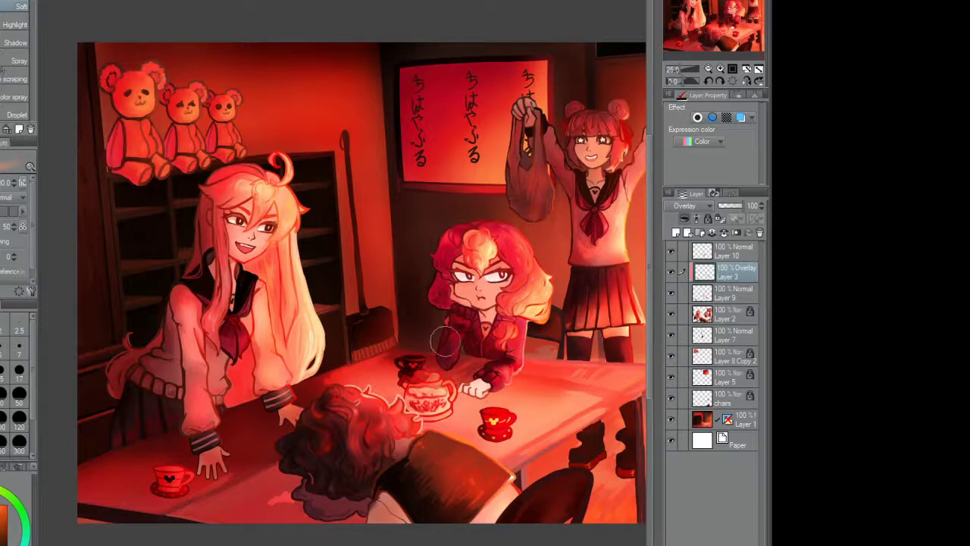
scroll(446, 343, "up", 1)
key("ctrl+e")
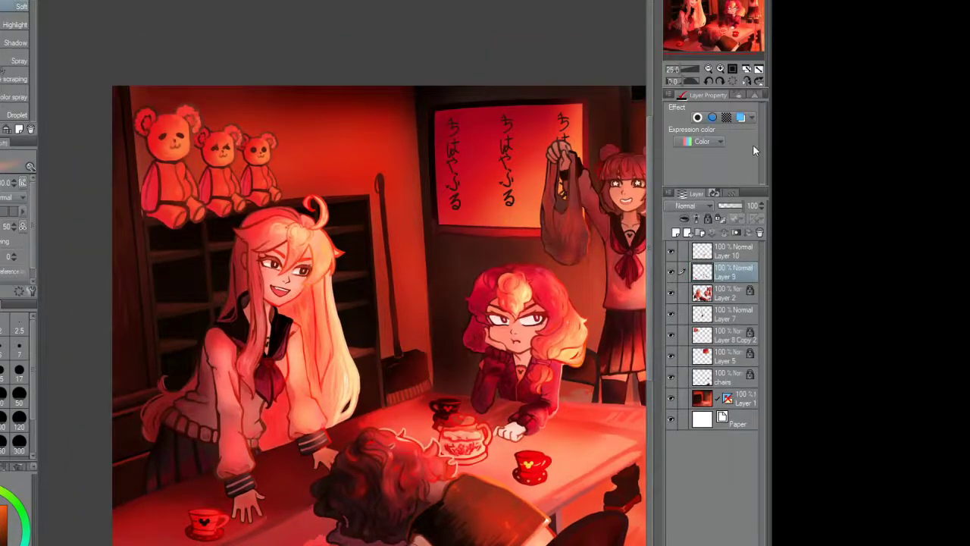
left_click_drag(725, 5, 732, 7)
scroll(394, 379, "up", 4)
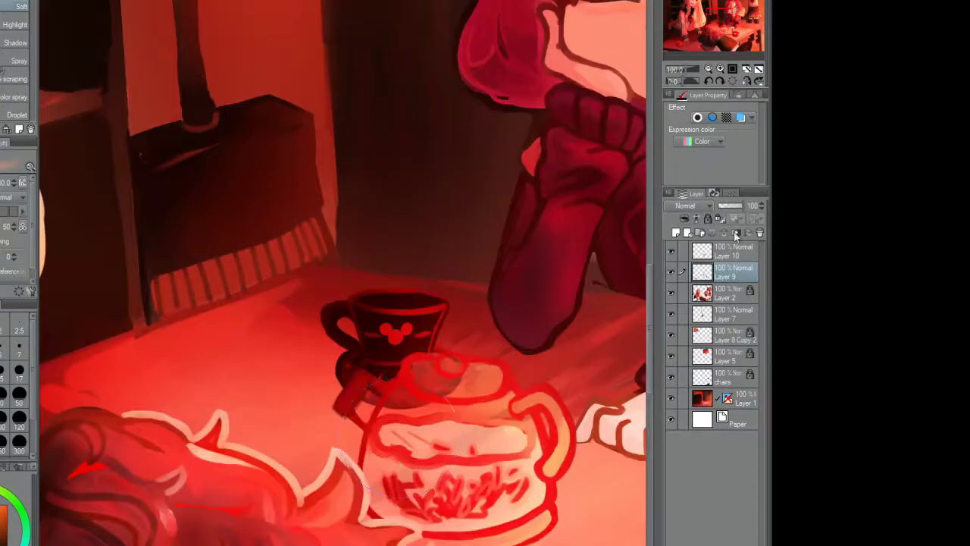
Step: Trace a pale cream rim light on Layer 10 along the teapot lid's near edge and around the spout
left_click(726, 251)
key("e")
scroll(425, 379, "up", 1)
scroll(413, 317, "up", 1)
key("b")
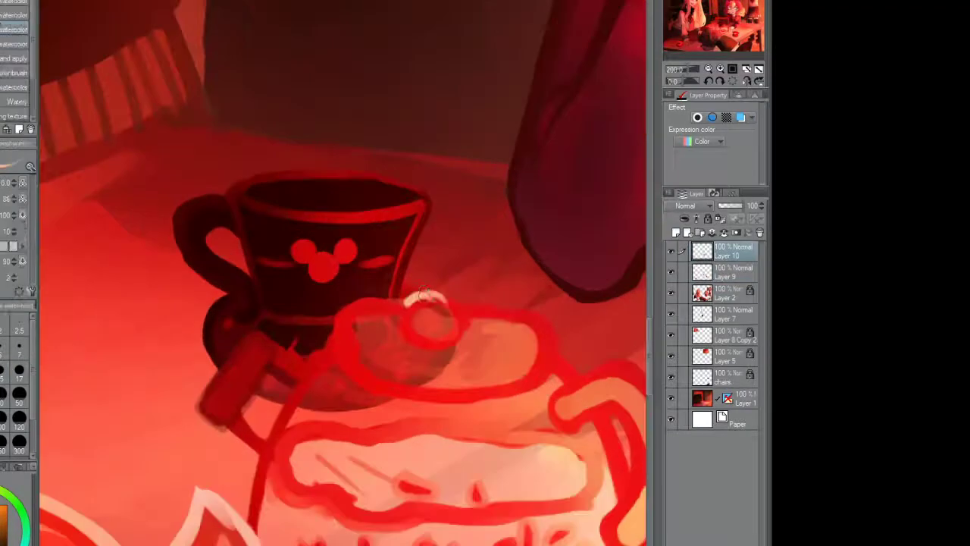
mouse_move(307, 365)
left_mouse_down()
mouse_move(328, 329)
mouse_move(221, 362)
left_mouse_up()
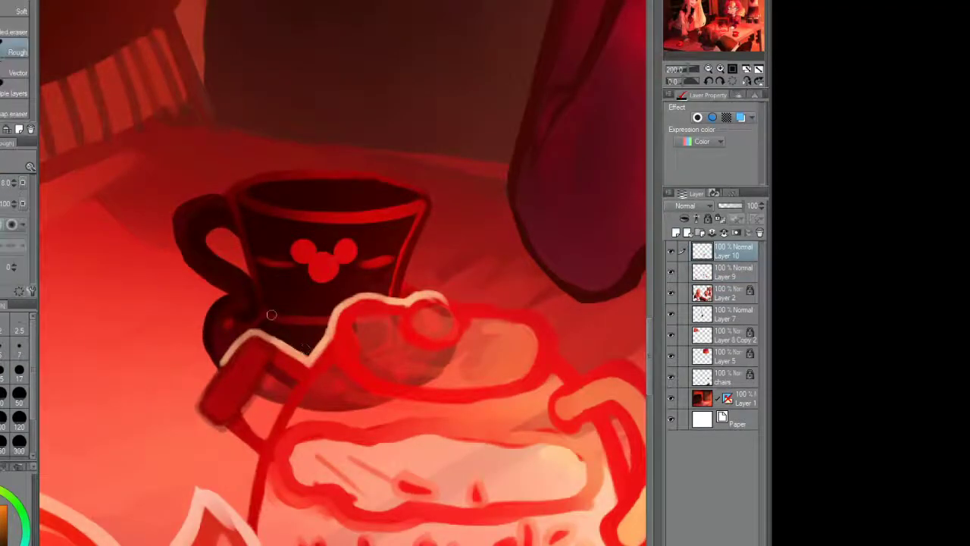
scroll(304, 337, "down", 5)
scroll(297, 342, "up", 5)
left_click_drag(324, 273, 246, 332)
left_click_drag(277, 287, 252, 329)
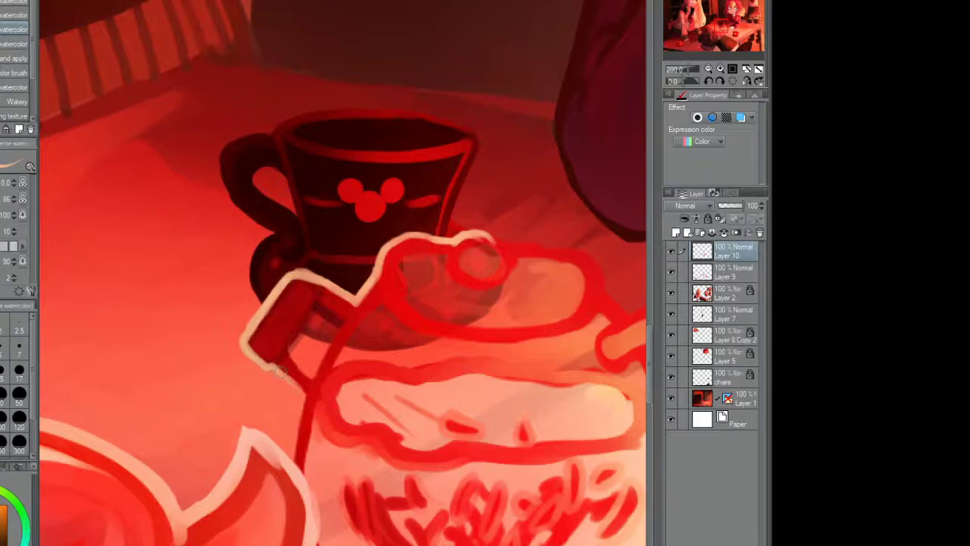
Step: Continue the cream rim light across the teapot's lid and around its handle
scroll(278, 370, "up", 2)
left_click_drag(379, 265, 342, 368)
left_click_drag(425, 292, 614, 383)
scroll(462, 385, "down", 2)
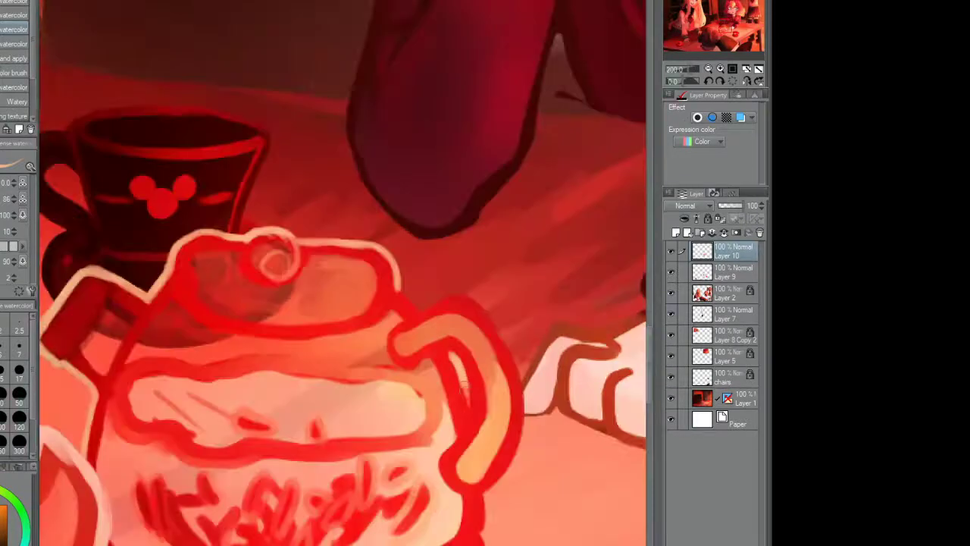
mouse_move(428, 294)
left_mouse_down()
mouse_move(525, 402)
mouse_move(482, 494)
left_mouse_up()
left_click_drag(341, 341, 341, 148)
left_click_drag(482, 294, 436, 418)
left_click_drag(473, 307, 460, 338)
Step: Finish the cream rim light around the teapot's lower body and base
scroll(341, 273, "down", 1)
left_click_drag(238, 318, 352, 311)
left_click_drag(263, 276, 381, 265)
scroll(341, 272, "down", 1)
mouse_move(341, 227)
left_mouse_down()
mouse_move(288, 349)
mouse_move(298, 340)
left_mouse_up()
scroll(341, 273, "down", 5)
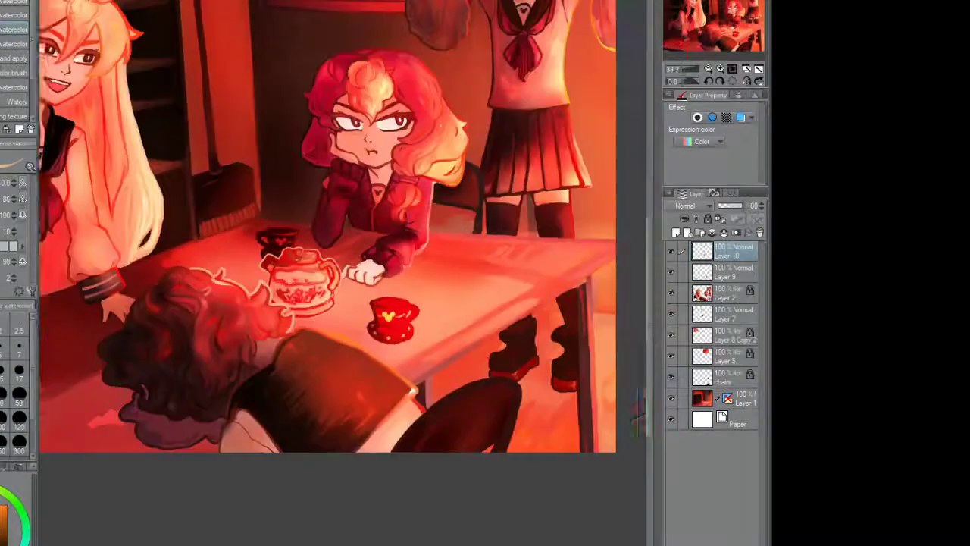
Step: Duplicate Layer 10 and set the copy to Color dodge at 33% opacity
left_click(689, 205)
left_click(696, 327)
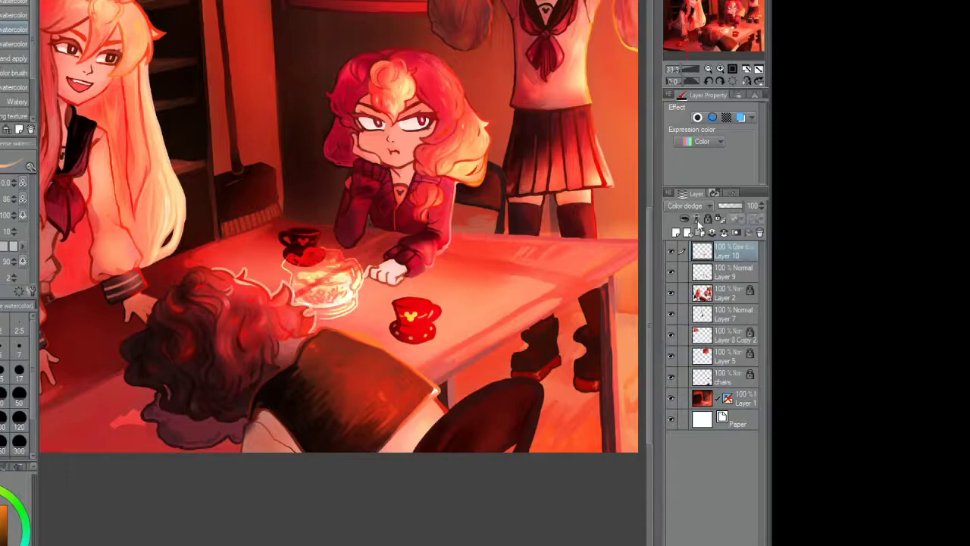
key("ctrl+a")
key("ctrl+c")
key("ctrl+v")
left_click(728, 275)
left_click(727, 254)
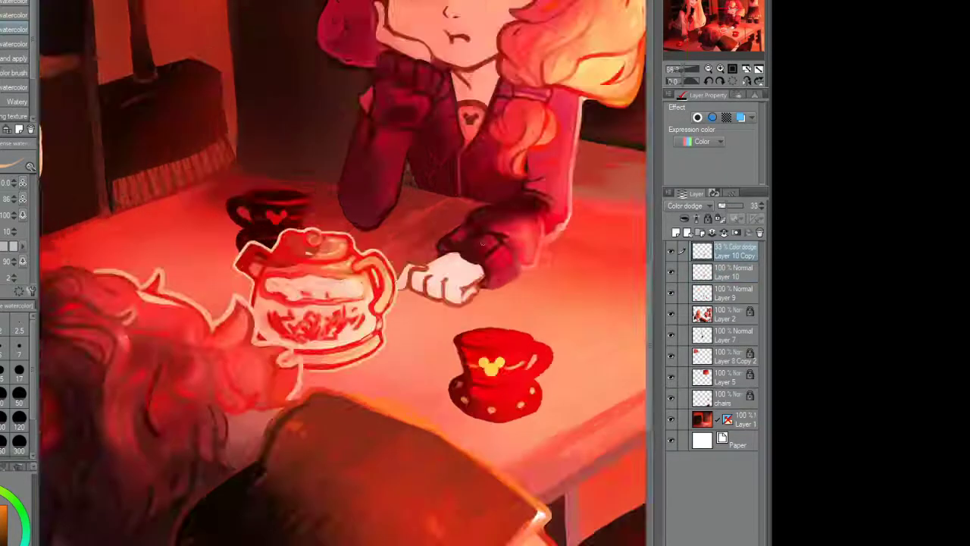
Step: Change the Layer 10 copy's blending mode to Add (Glow)
scroll(325, 303, "up", 2)
scroll(288, 303, "down", 3)
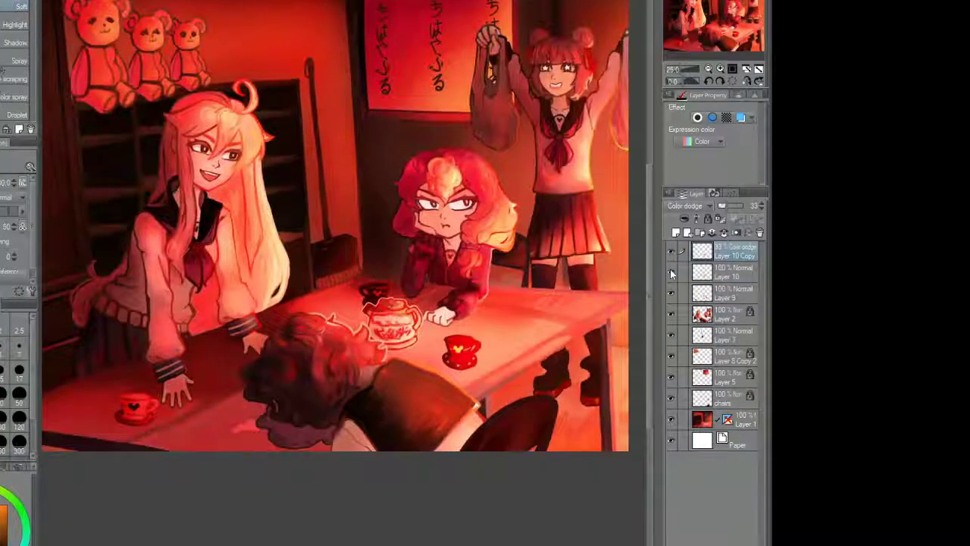
scroll(83, 213, "up", 3)
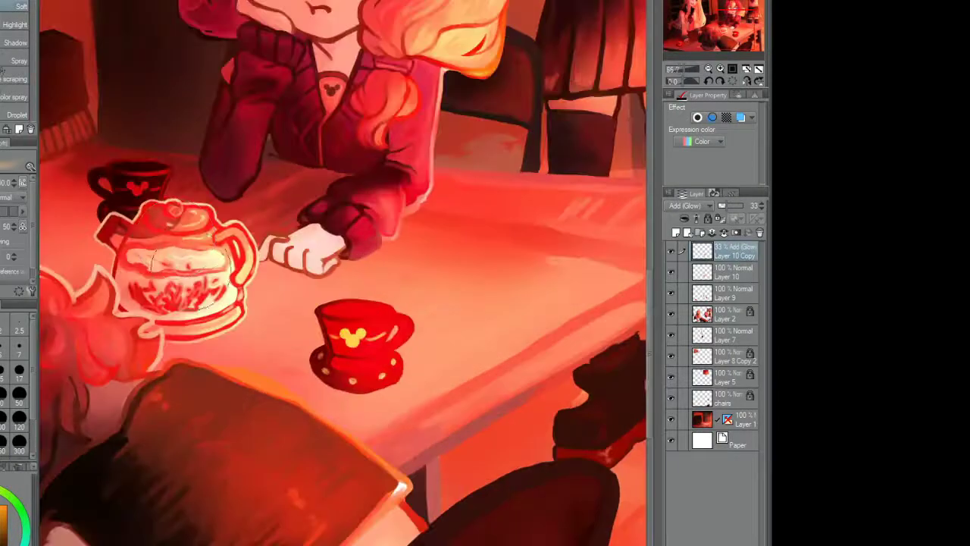
scroll(83, 213, "down", 1)
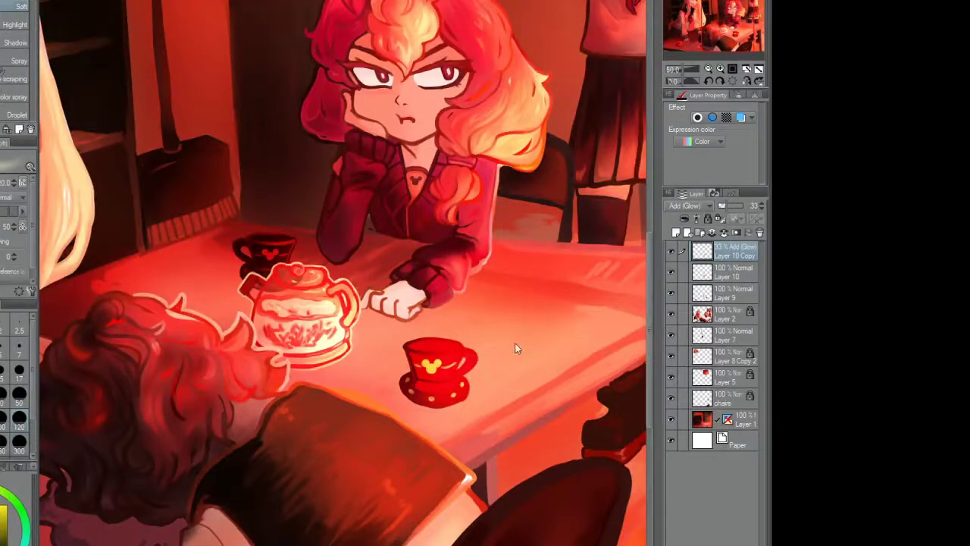
Step: Airbrush light over the teacups on a new layer above Layer 9, set to Vivid light at 60% opacity
left_click(760, 232)
left_click(732, 272)
key("ctrl+z")
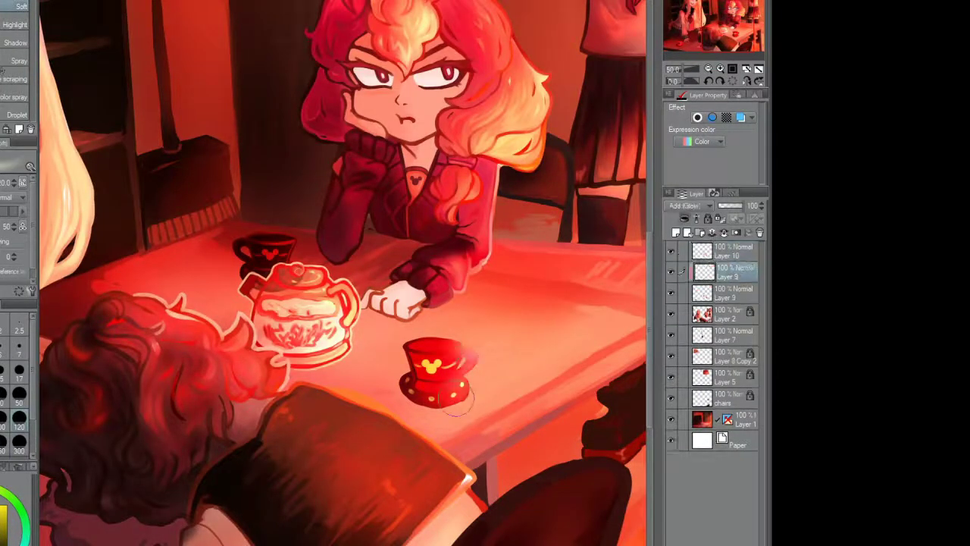
key("Down")
key("Down")
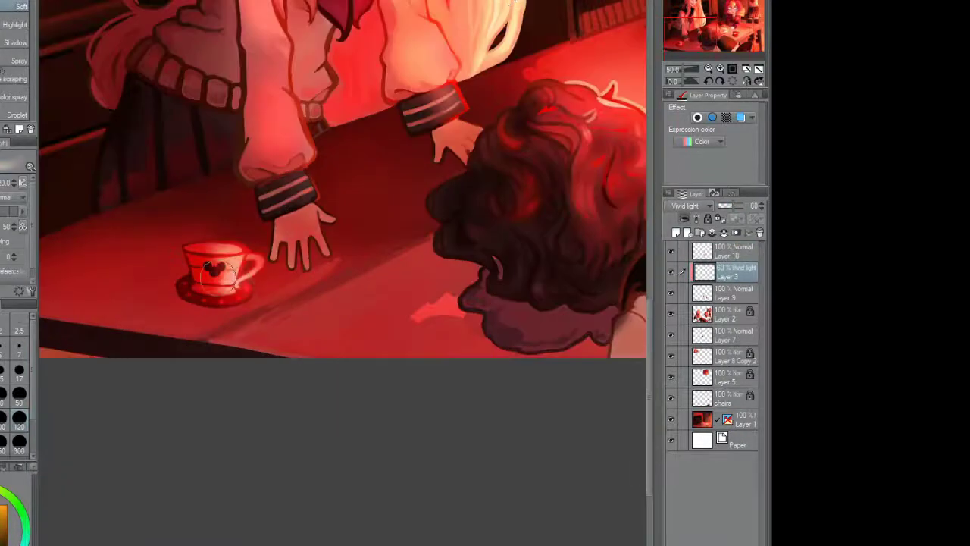
left_click_drag(492, 318, 384, 151)
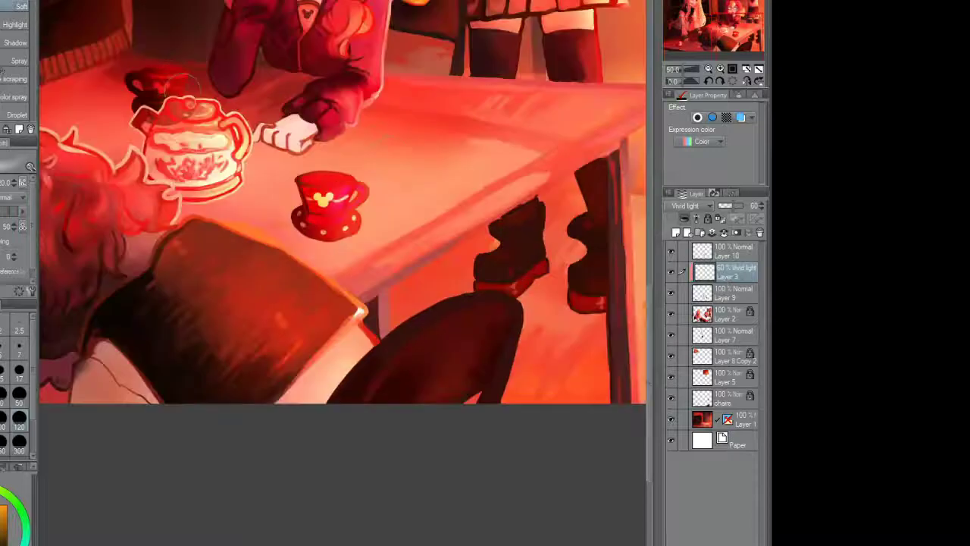
Step: Adjust the teacup light layer's opacity and merge it into Layer 9
key("ctrl+minus")
key("ctrl+minus")
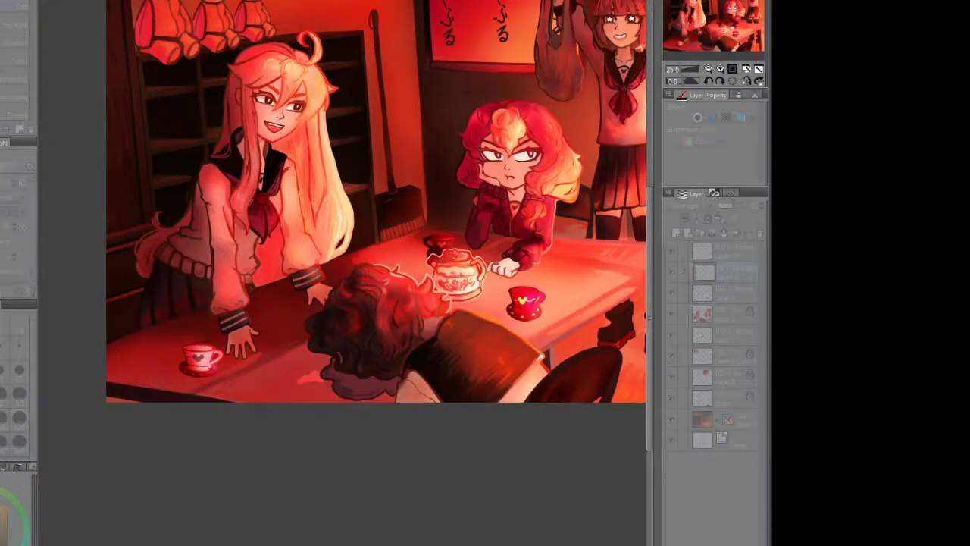
left_click_drag(729, 206, 764, 220)
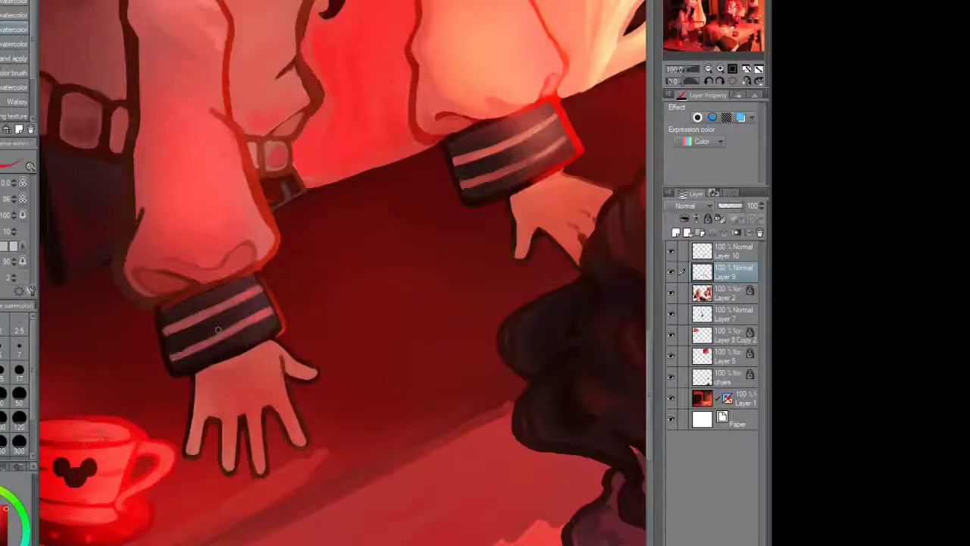
scroll(218, 329, "down", 5)
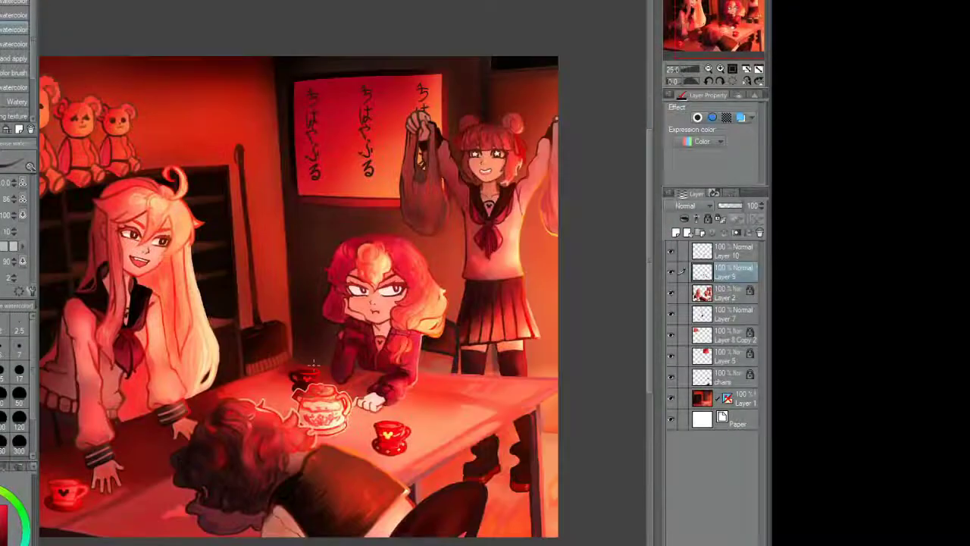
Step: Airbrush soft light and shading over the tabletop on Layer 1
scroll(218, 329, "up", 1)
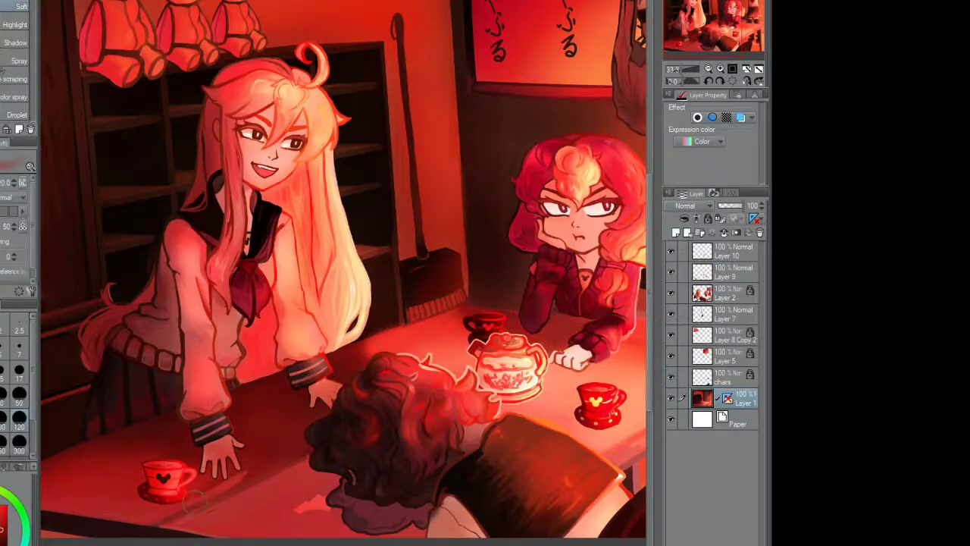
scroll(341, 273, "right", 5)
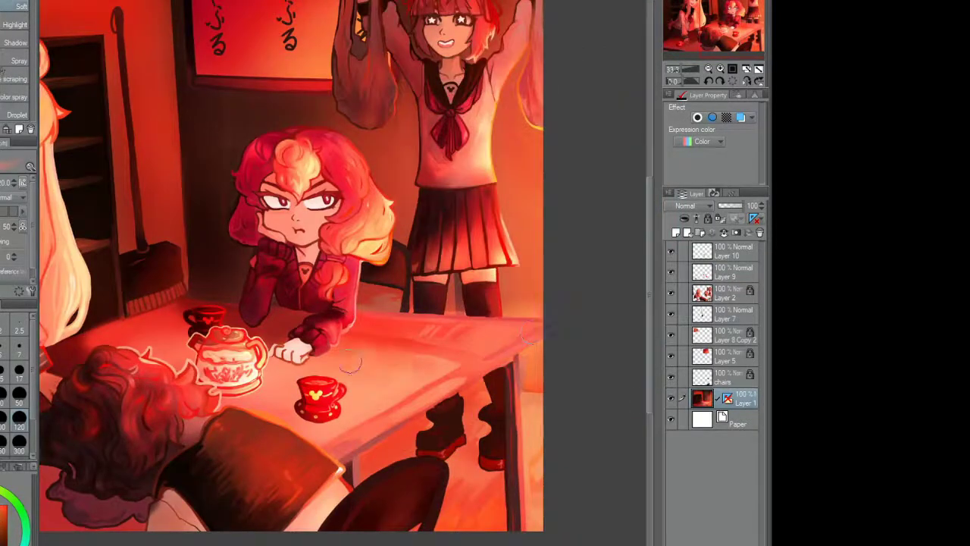
scroll(517, 425, "down", 2)
scroll(517, 425, "up", 1)
scroll(419, 398, "down", 2)
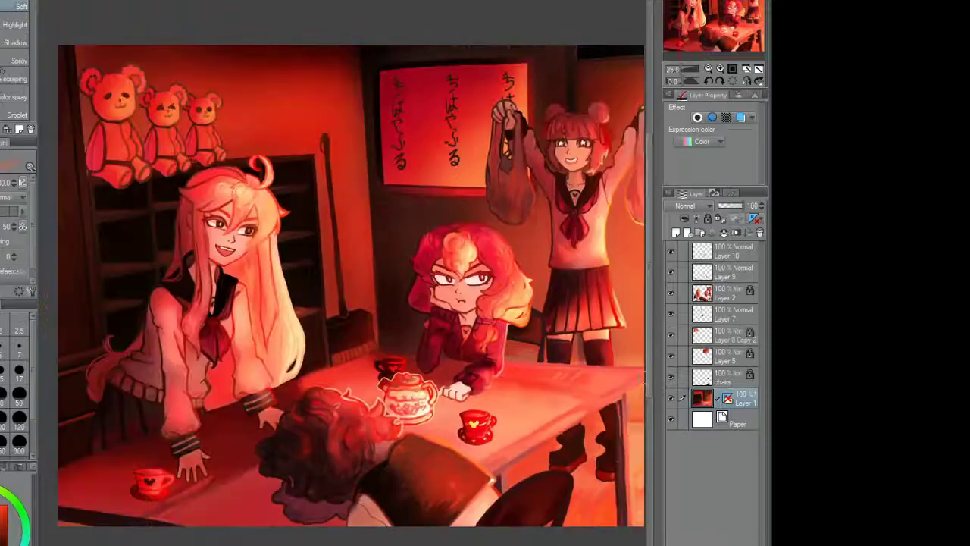
Step: Hide Layer 1 and erase the stray strokes on Layer 2 around the table's dark side and below the chair back
left_click(733, 303)
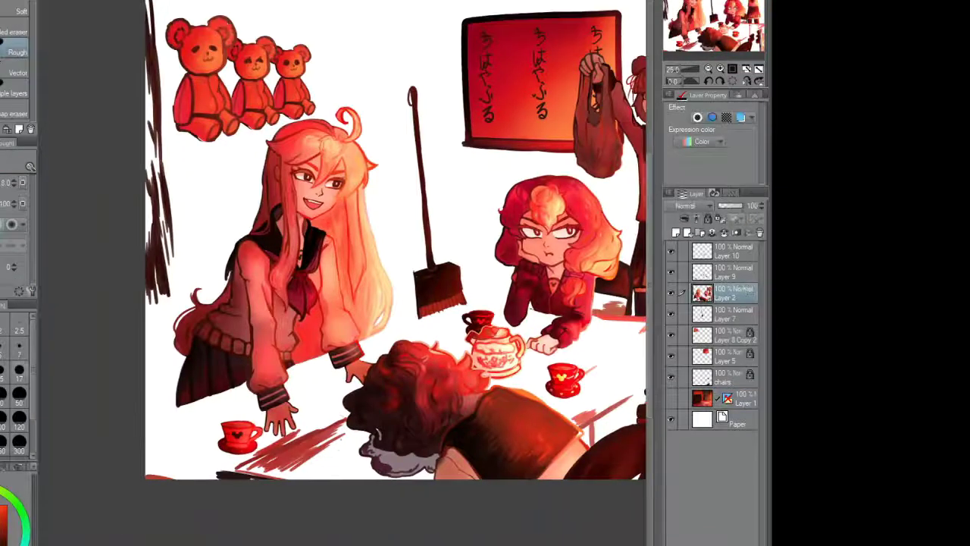
mouse_move(297, 435)
left_mouse_down()
mouse_move(277, 454)
mouse_move(208, 436)
left_mouse_up()
scroll(288, 448, "up", 1)
scroll(209, 436, "down", 3)
scroll(364, 250, "up", 4)
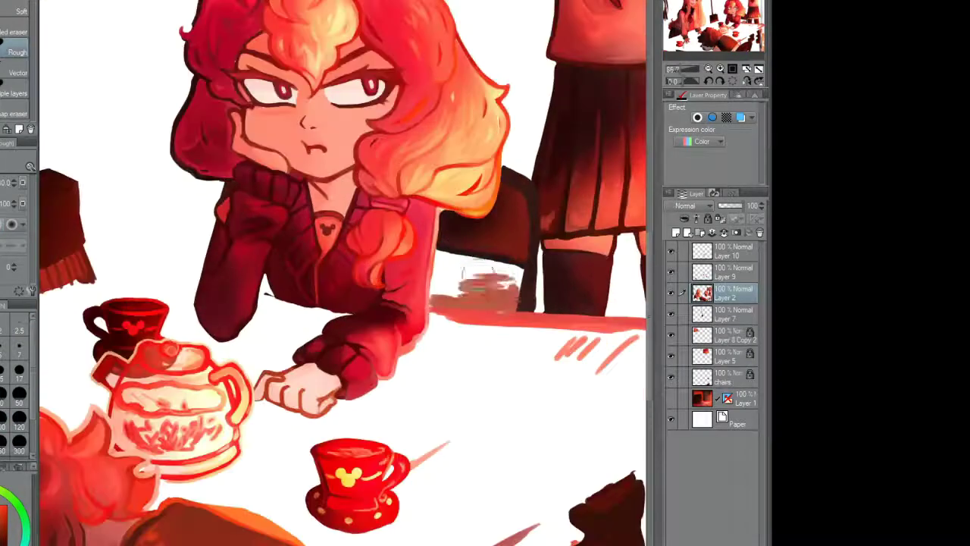
mouse_move(386, 310)
left_mouse_down()
mouse_move(524, 318)
mouse_move(403, 325)
left_mouse_up()
scroll(403, 325, "down", 3)
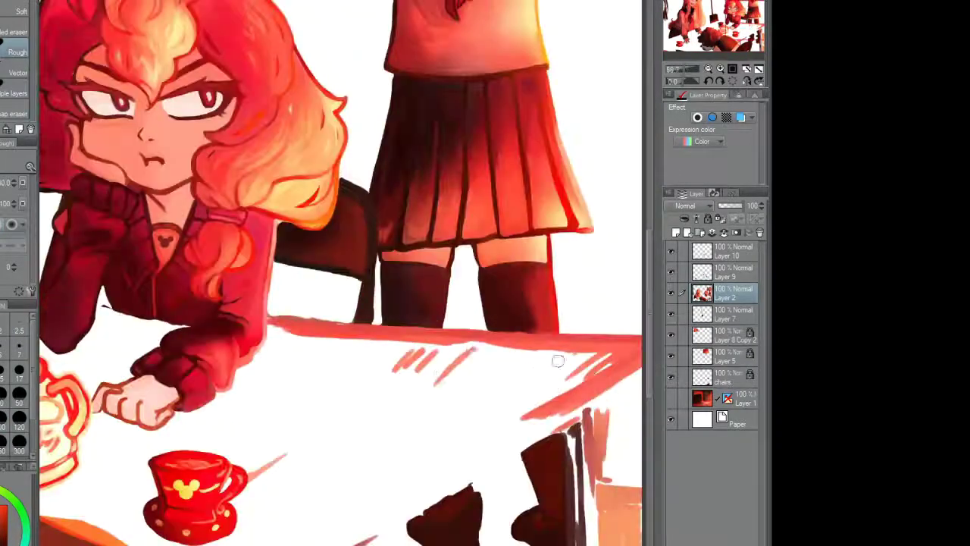
scroll(260, 467, "down", 2)
scroll(419, 348, "up", 2)
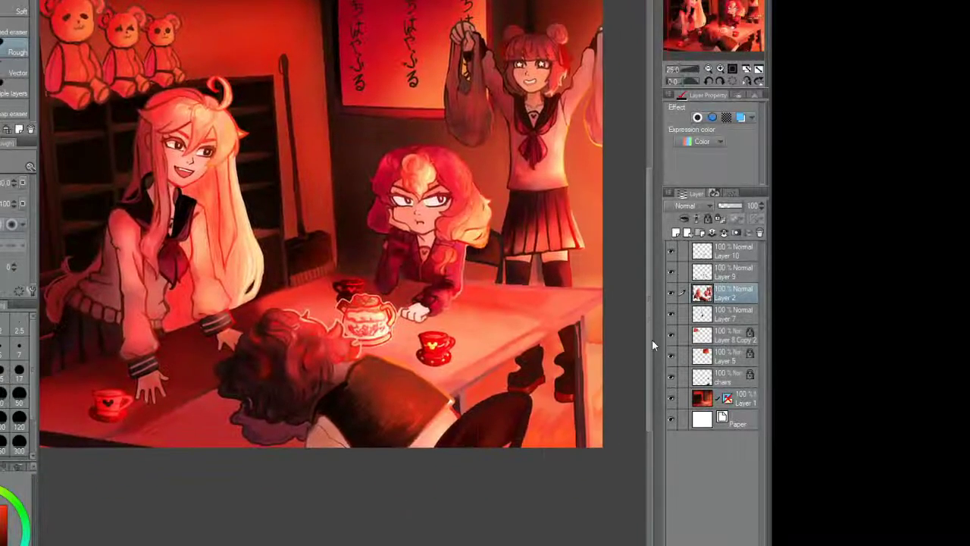
Step: Compare the picture with and without Layer 1, then merge Layer 7 and Layer 8 Copy 2 into Layer 5 beneath chairs
left_click(672, 398)
left_click(671, 397)
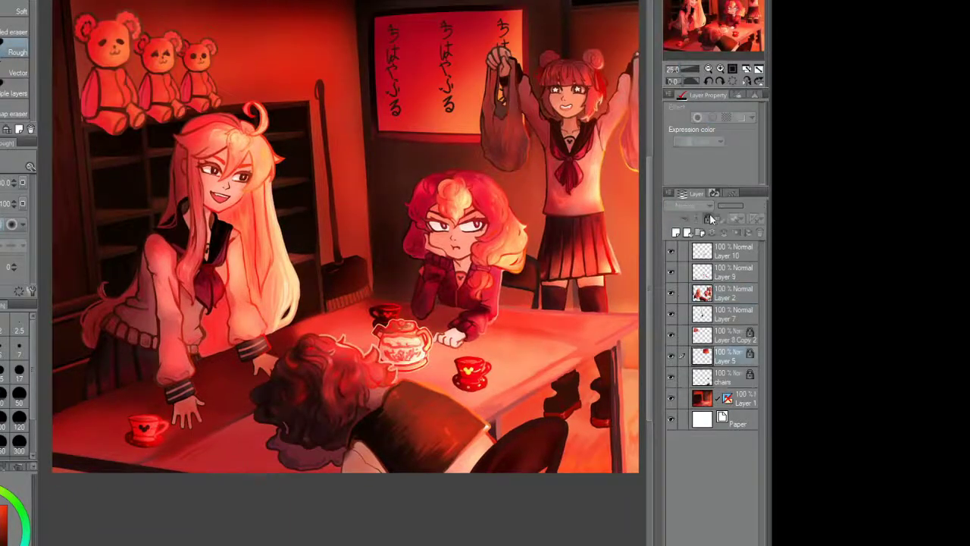
left_click(722, 232)
left_click(680, 338)
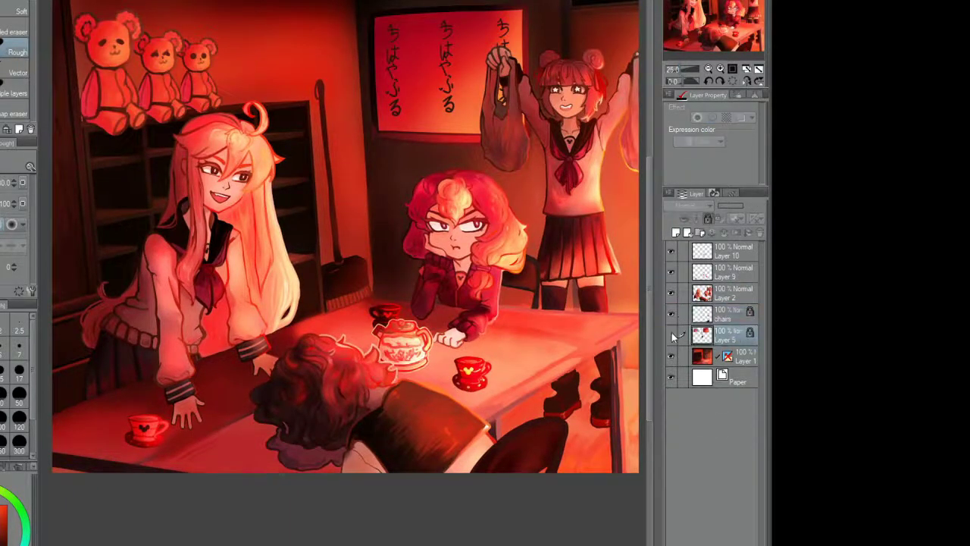
Step: Move the dark vertical strokes at the canvas's left edge from Layer 2 into Layer 1
left_click(720, 293)
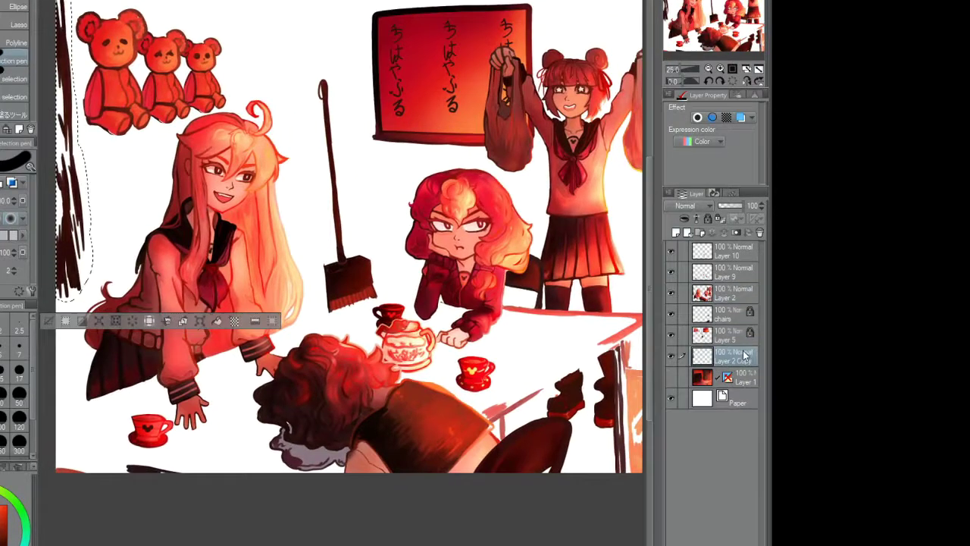
left_click(741, 298)
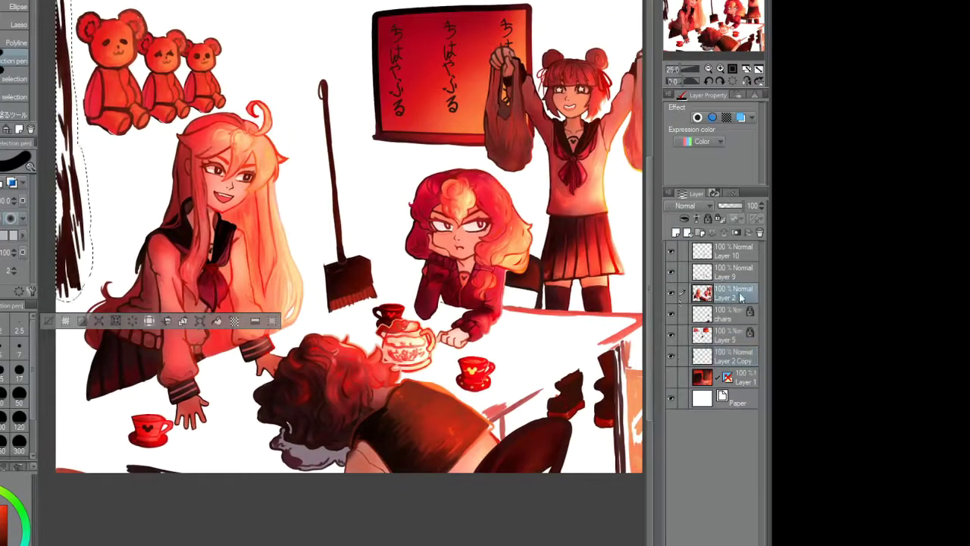
left_click(728, 356)
key("ctrl+d")
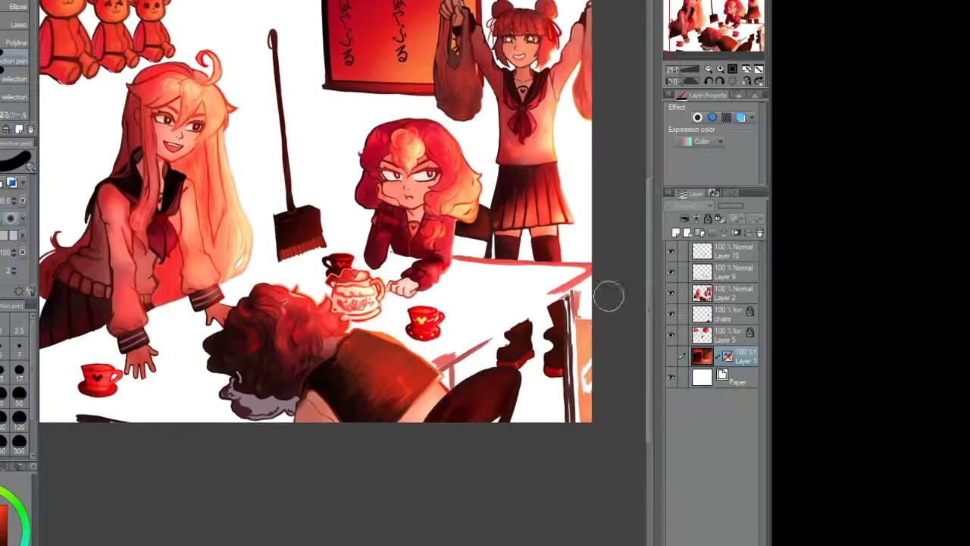
Step: Mark the table-edge, table-leg and floor strokes with the Selection pen and move them from Layer 2 into Layer 1
scroll(591, 417, "up", 3)
mouse_move(569, 65)
left_mouse_down()
mouse_move(470, 113)
mouse_move(546, 34)
left_mouse_up()
mouse_move(333, 205)
left_mouse_down()
mouse_move(196, 262)
mouse_move(220, 341)
mouse_move(227, 292)
left_mouse_up()
mouse_move(71, 68)
left_mouse_down()
mouse_move(146, 144)
mouse_move(396, 156)
mouse_move(303, 227)
left_mouse_up()
scroll(341, 166, "up", 2)
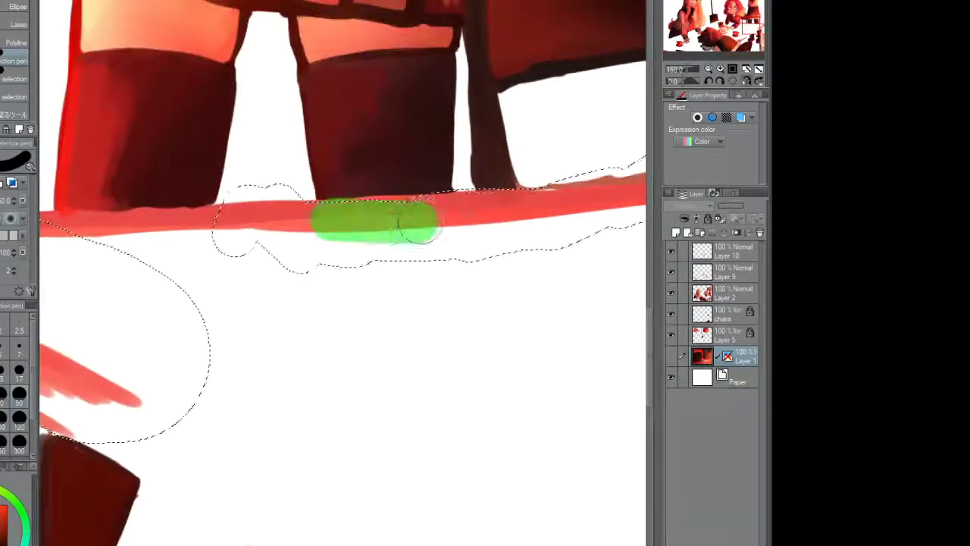
scroll(360, 273, "down", 4)
scroll(360, 227, "up", 1)
scroll(360, 227, "down", 1)
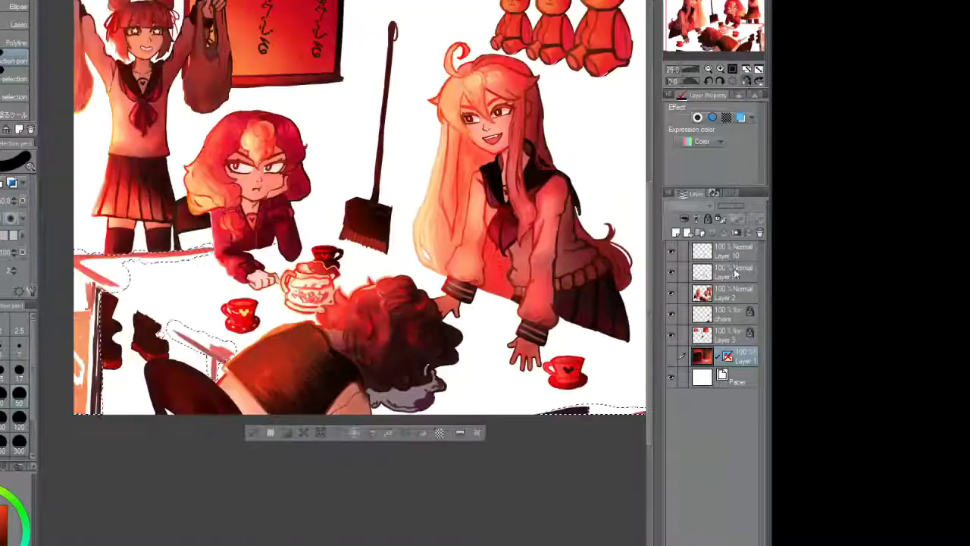
left_click(733, 293)
left_click(736, 360)
left_click(671, 356)
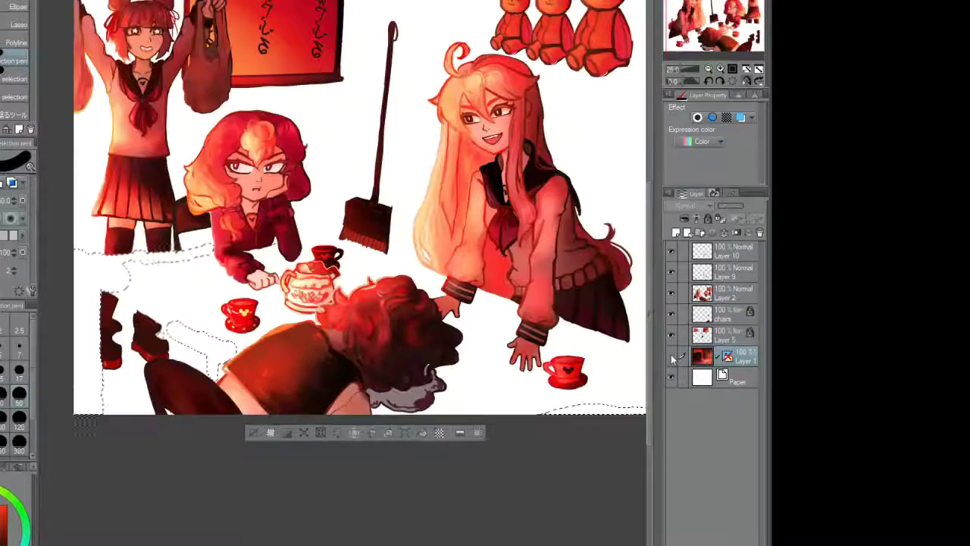
left_click(671, 356)
left_click(671, 356)
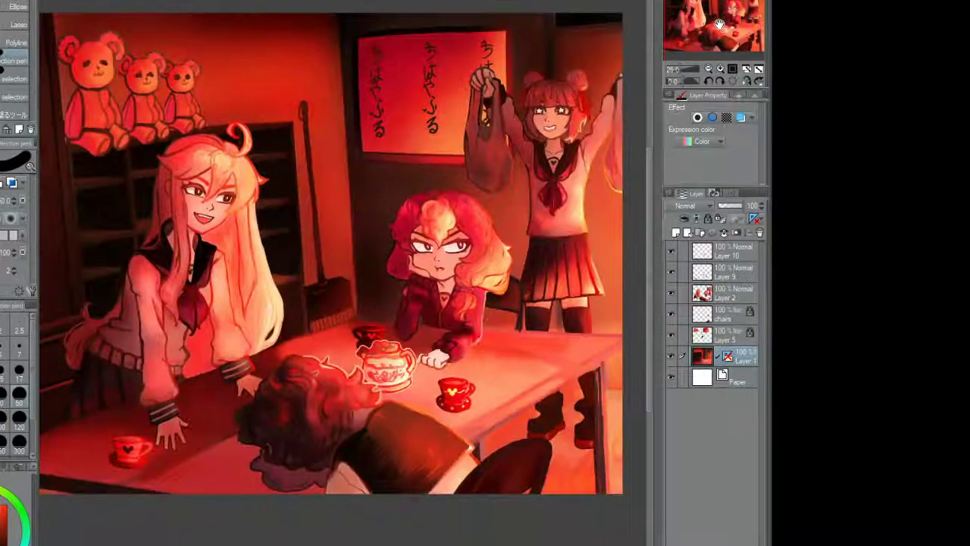
Step: Repaint the table's far edge beneath the chair and the standing girl's legs with the watercolor brush on Layer 1
scroll(561, 333, "up", 4)
key("b")
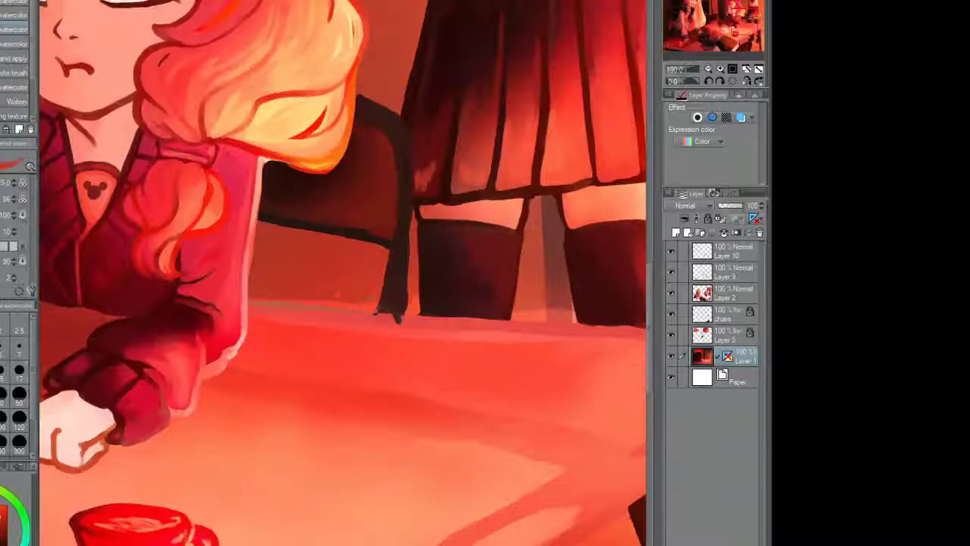
scroll(475, 300, "up", 1)
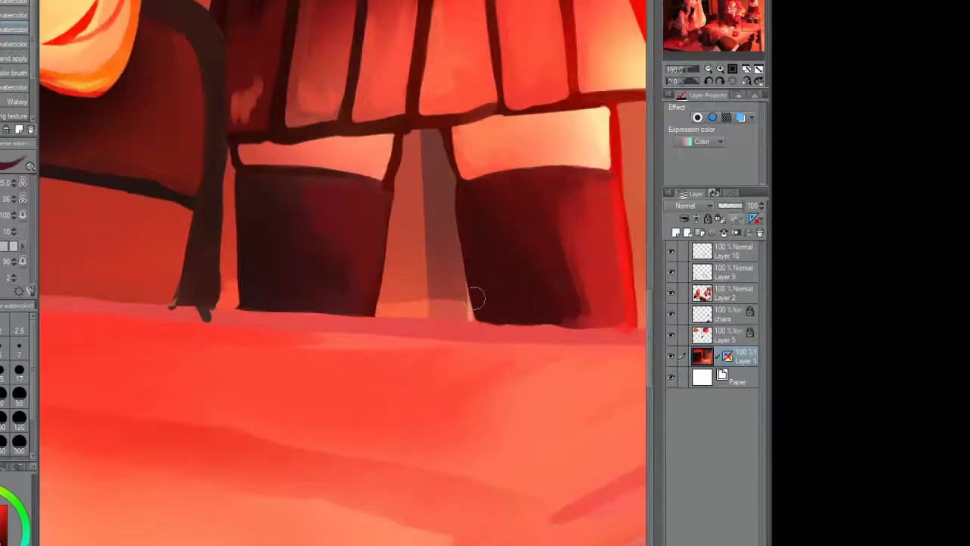
scroll(229, 257, "down", 3)
scroll(531, 251, "up", 2)
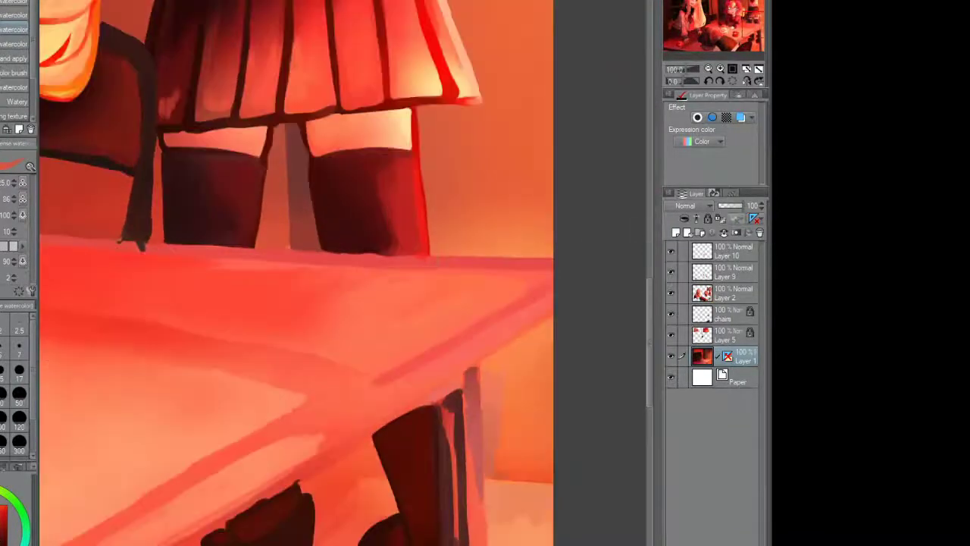
Step: Clean up the table's front edge and the table leg beside the standing girl's shoes with the watercolor brush
scroll(414, 265, "down", 1)
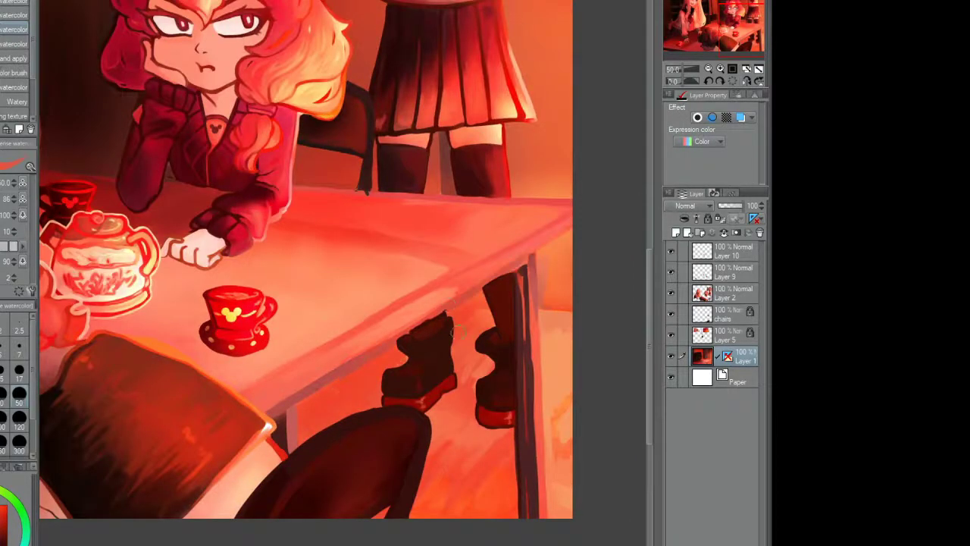
scroll(526, 459, "down", 1)
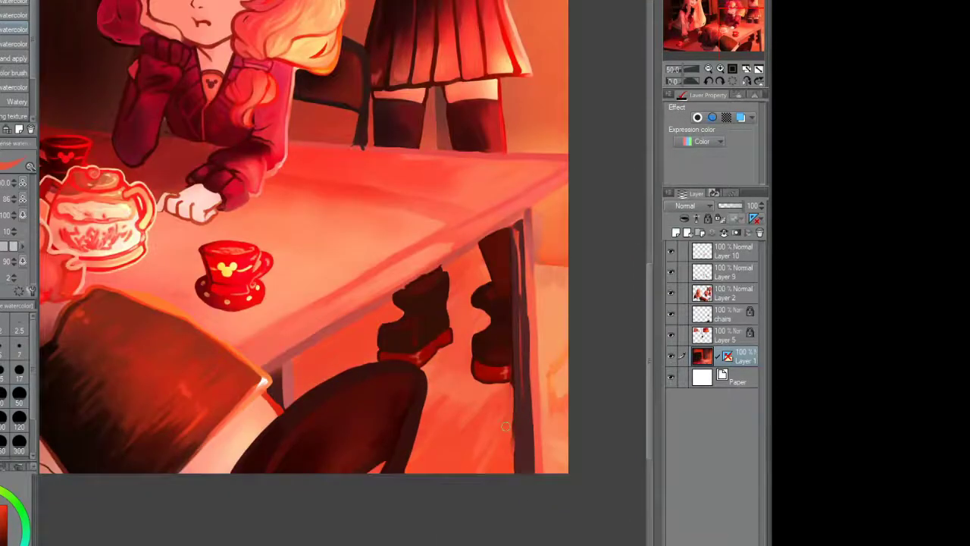
scroll(515, 409, "up", 2)
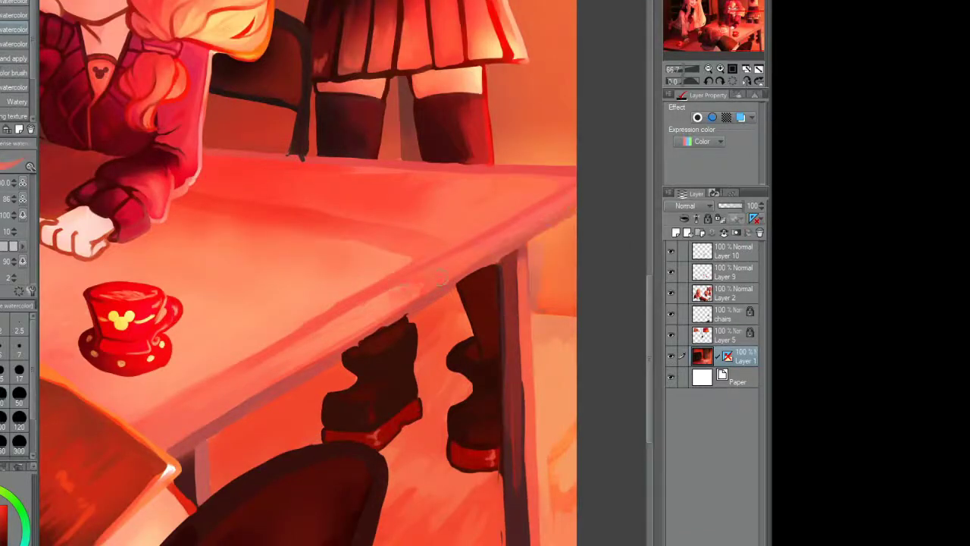
scroll(382, 305, "down", 3)
scroll(274, 225, "up", 3)
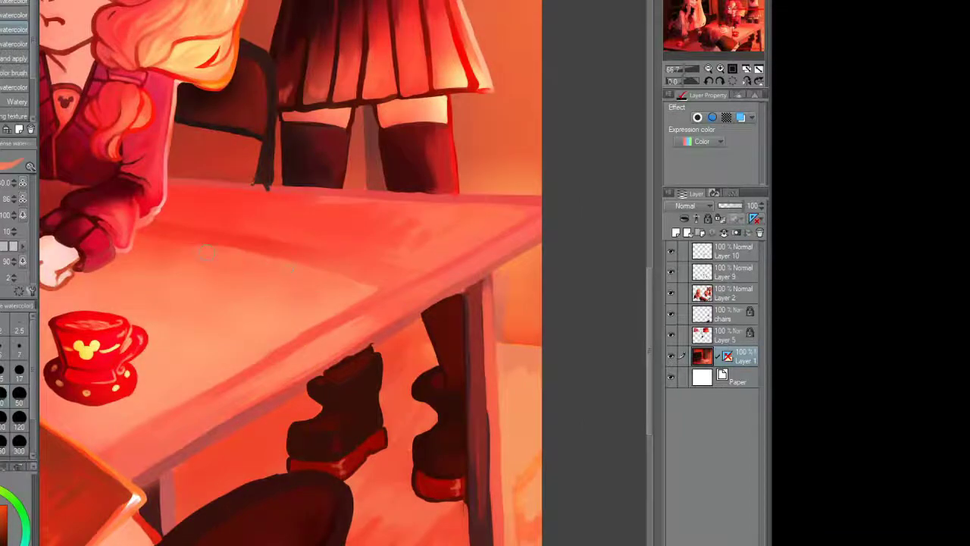
Step: Paint streaky reflections on the tabletop and cast shadows beside the teacups
scroll(206, 253, "down", 2)
scroll(251, 155, "up", 2)
scroll(281, 176, "down", 1)
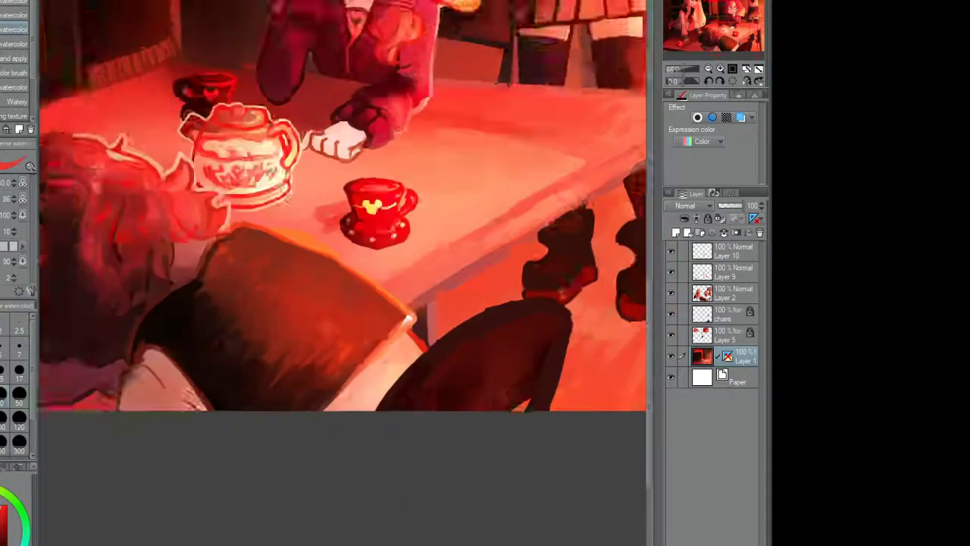
scroll(273, 171, "up", 1)
scroll(262, 160, "down", 3)
scroll(251, 149, "up", 3)
scroll(250, 149, "down", 3)
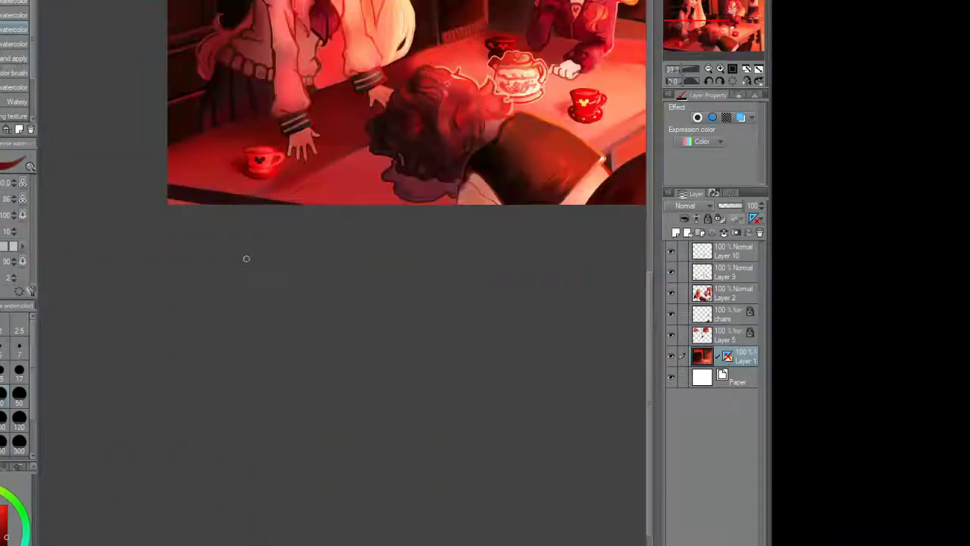
Step: Touch up the small table leg between the sleeping girl's skirt and the foreground chair
scroll(416, 168, "up", 2)
scroll(290, 243, "up", 2)
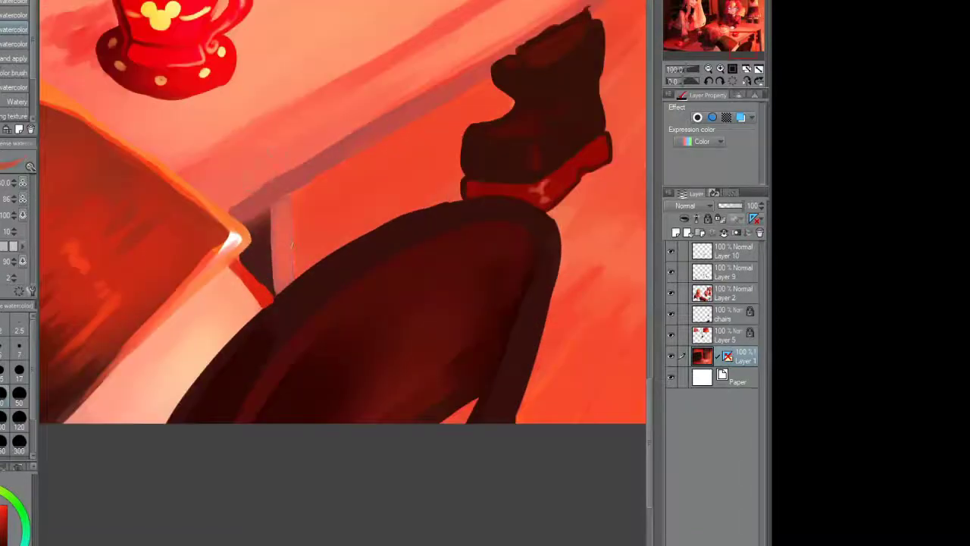
scroll(291, 244, "down", 2)
scroll(291, 244, "up", 1)
scroll(291, 244, "down", 2)
scroll(291, 244, "up", 1)
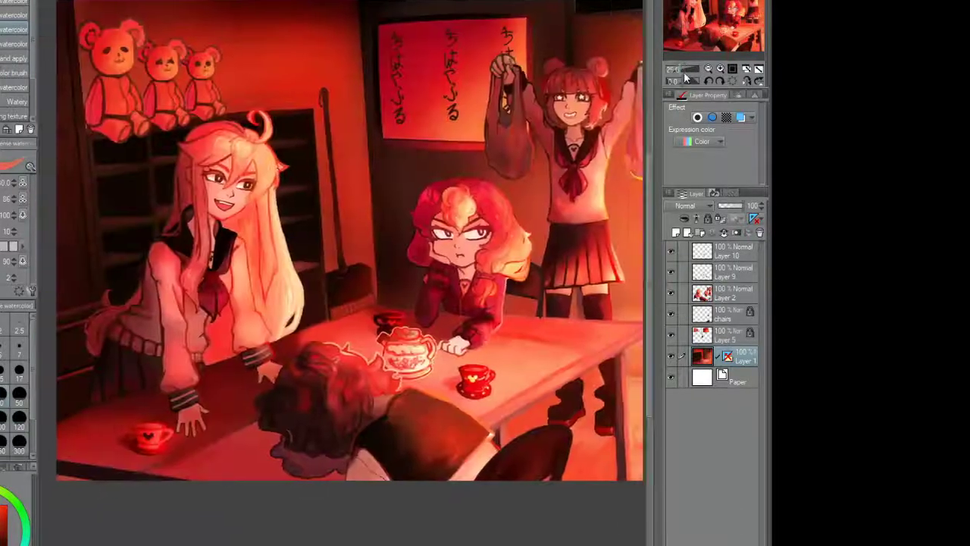
Step: Blend the tabletop shading between the cup near the blonde girl's hand and the sleeping girl's hair
scroll(175, 455, "up", 2)
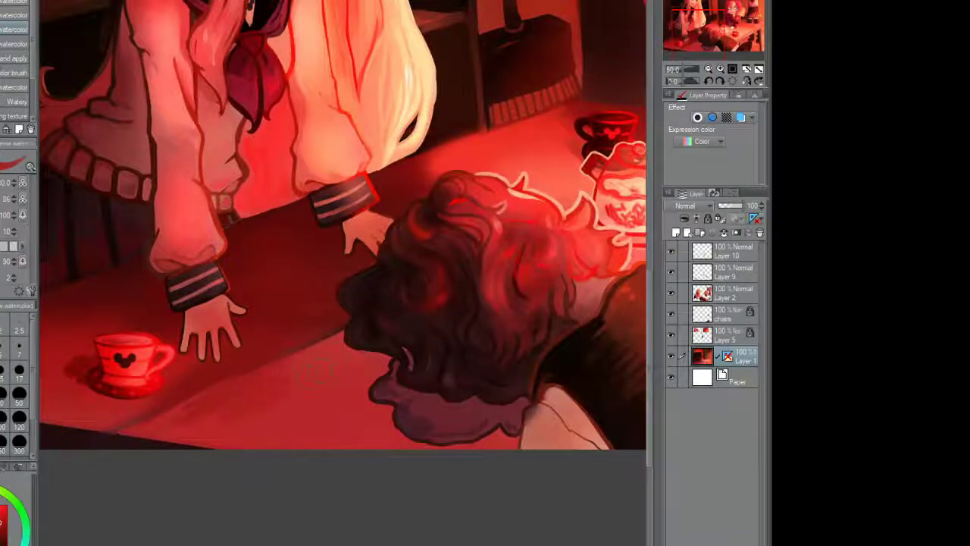
scroll(341, 379, "down", 2)
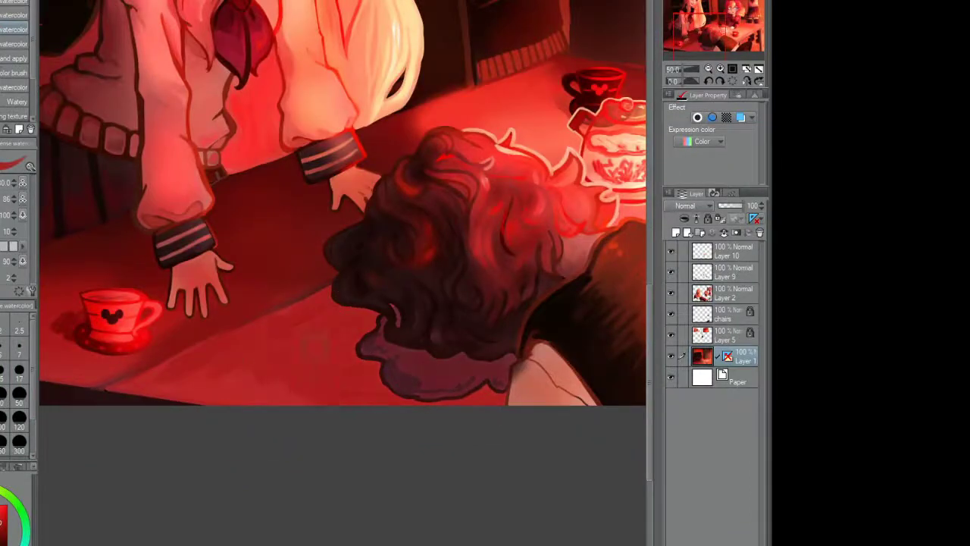
scroll(196, 358, "left", 2)
scroll(260, 321, "left", 3)
mouse_move(97, 349)
left_mouse_down()
mouse_move(124, 370)
mouse_move(191, 385)
left_mouse_up()
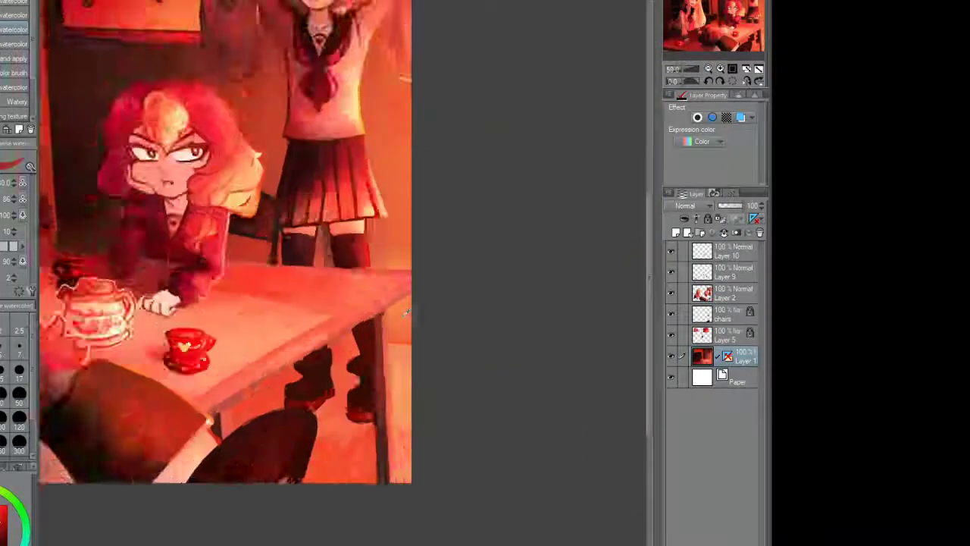
Step: Refine the wall, floor and table leg at the right side of the room, checking the painting in mirrored view
scroll(429, 346, "up", 3)
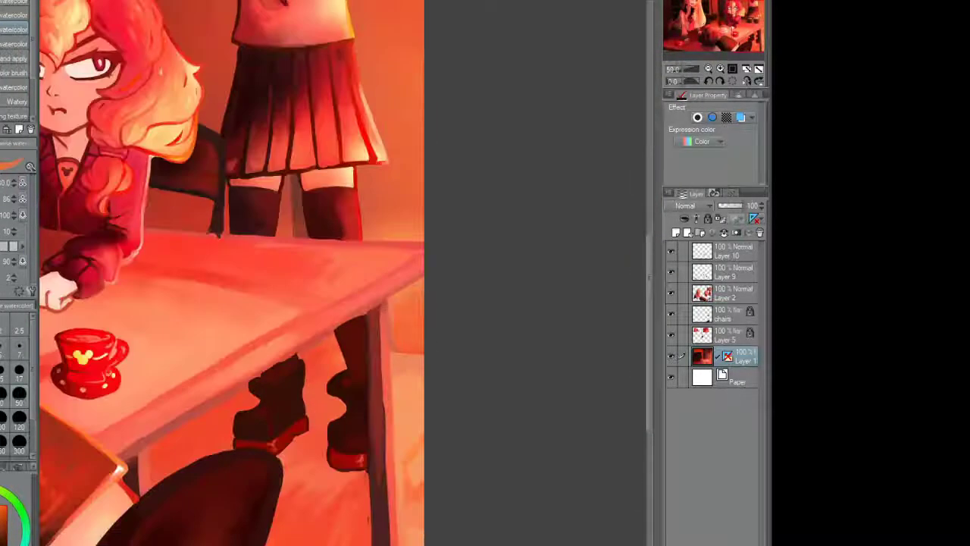
scroll(408, 386, "down", 2)
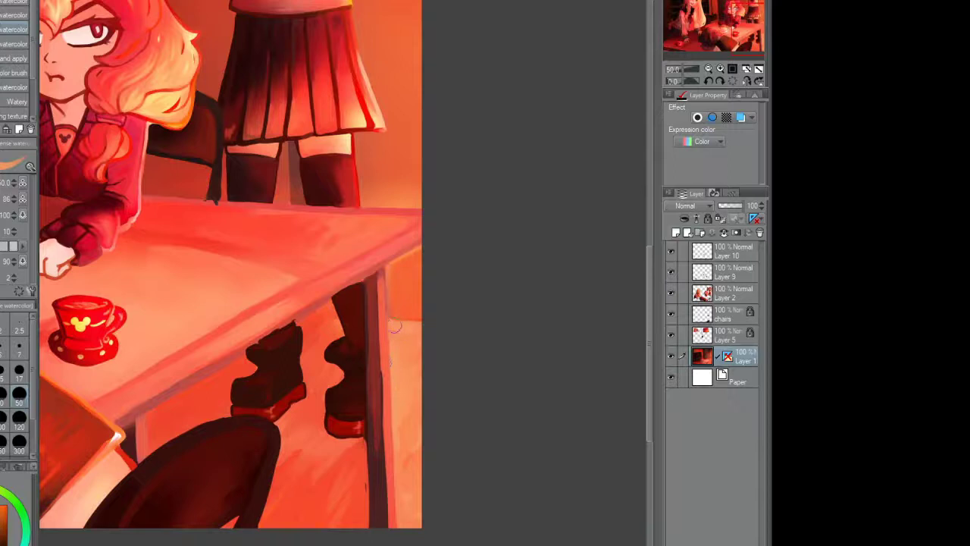
scroll(395, 326, "up", 2)
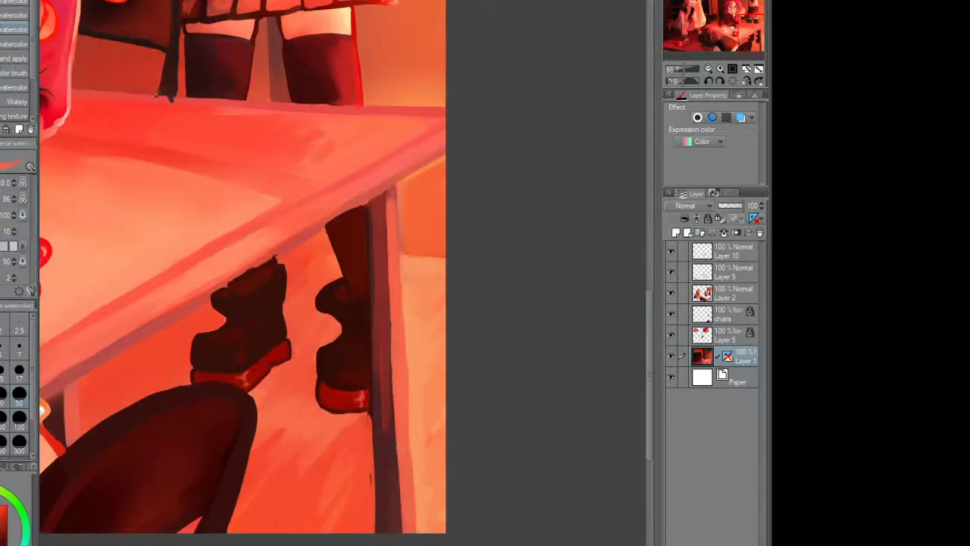
key("h")
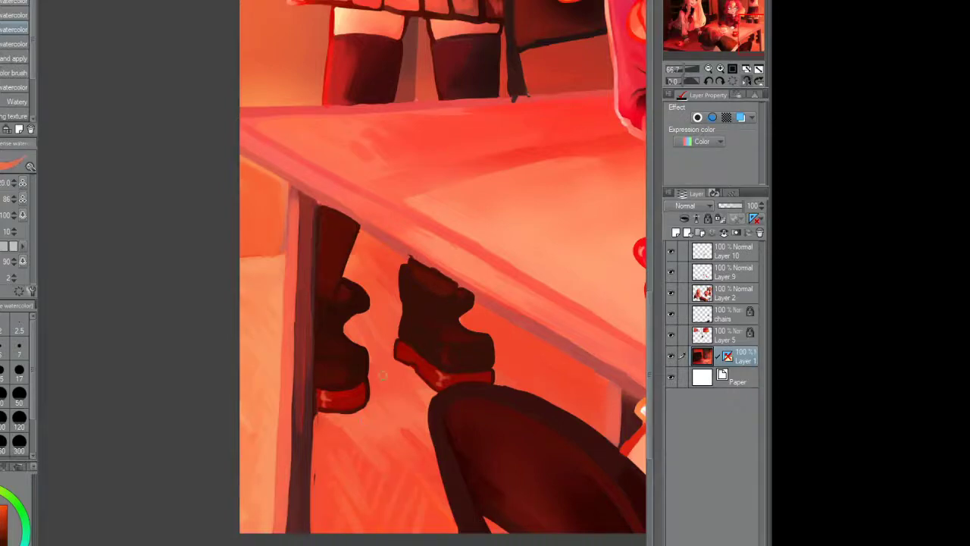
key("ctrl+0")
key("h")
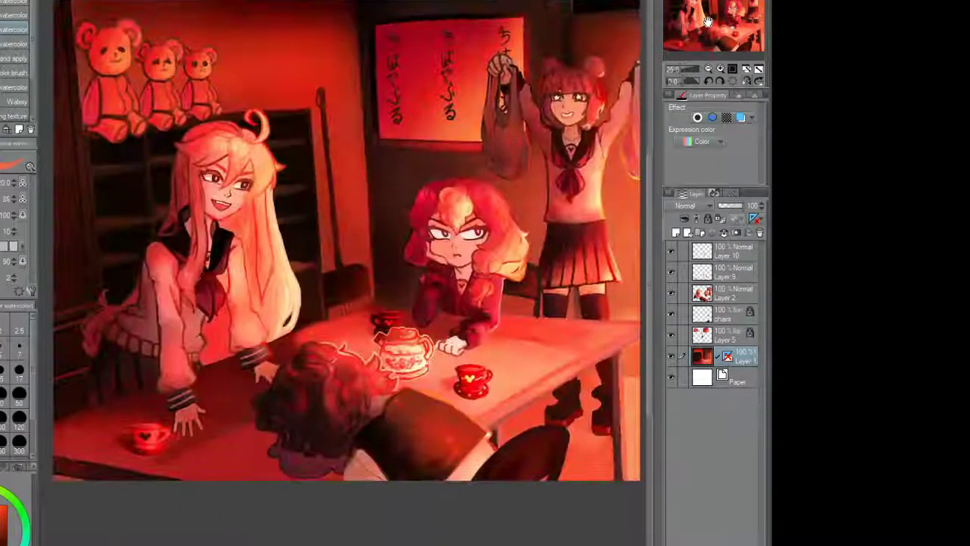